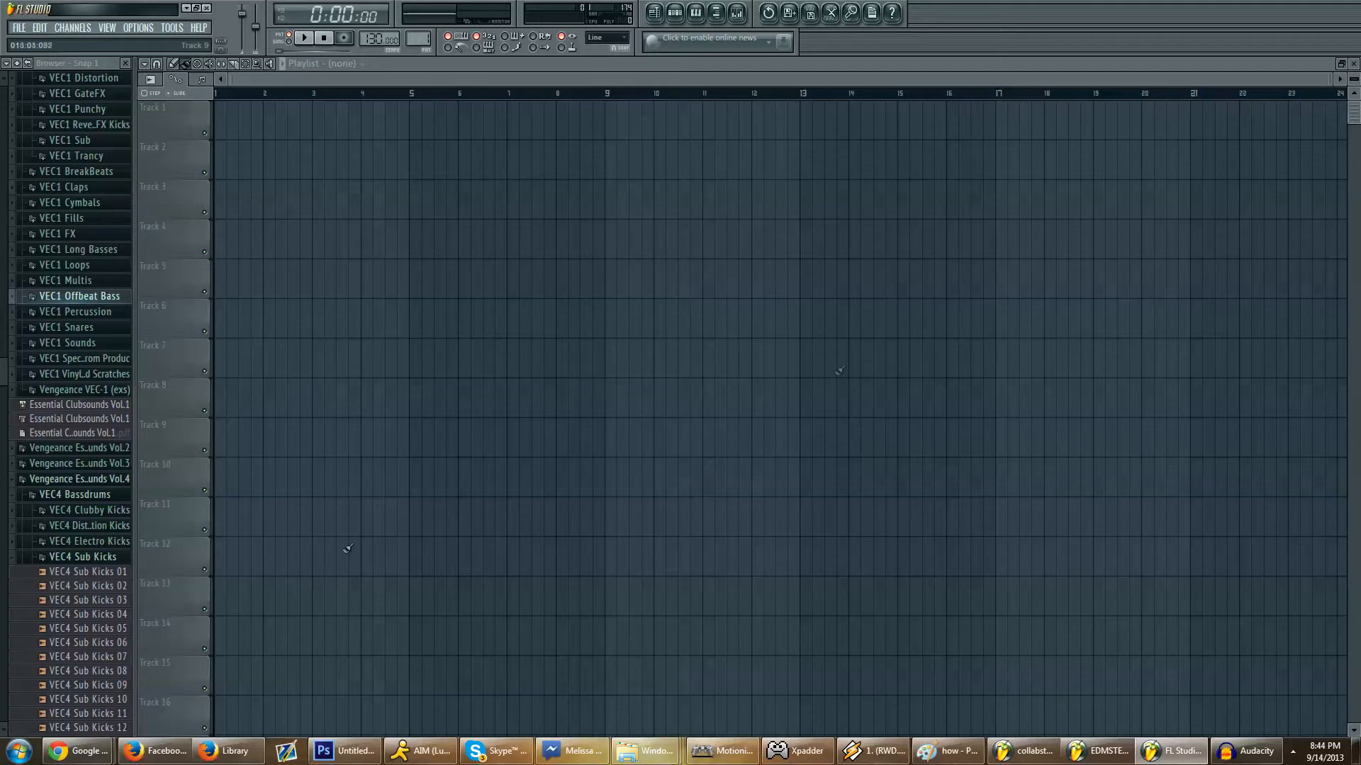
Step: Select pattern 5 and collapse the Recent files and Presets folders in the browser
key(KP_5)
drag(4, 393, 4, 66)
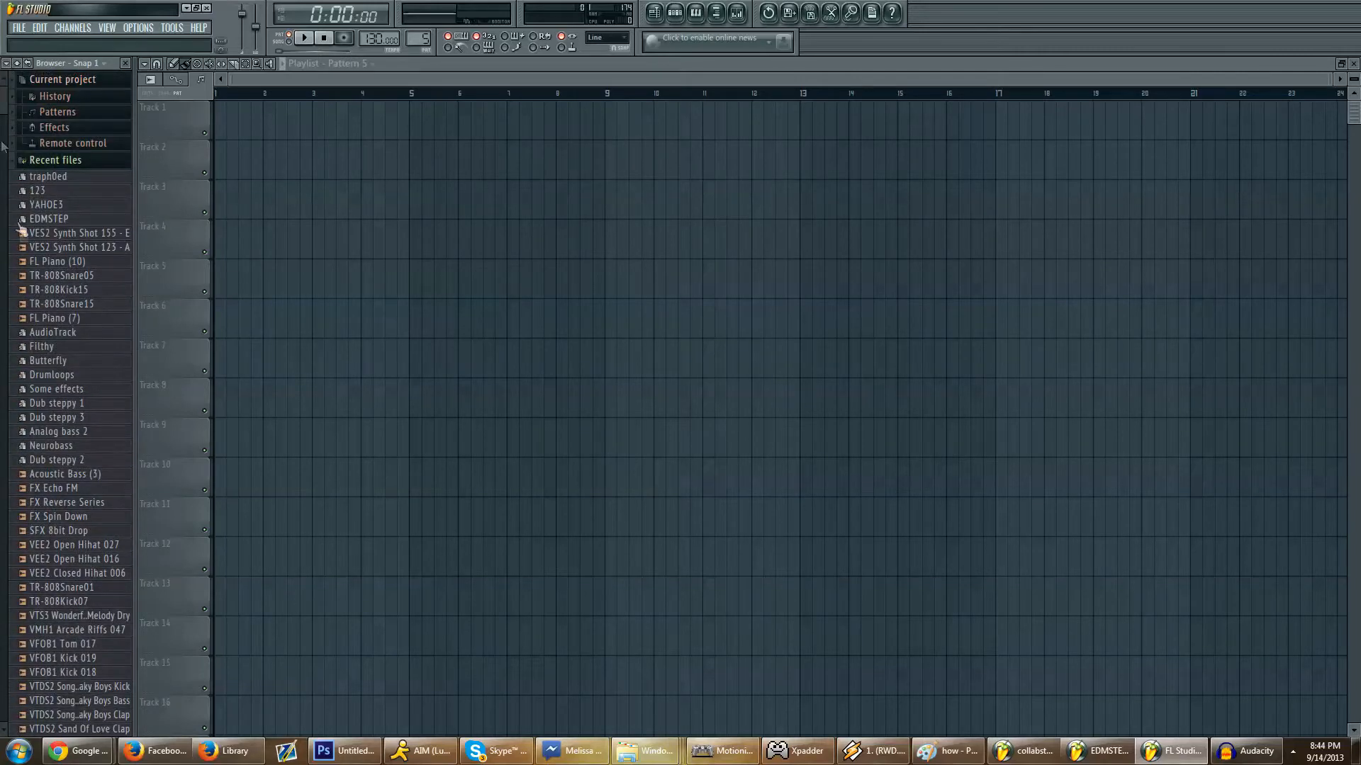
click(49, 162)
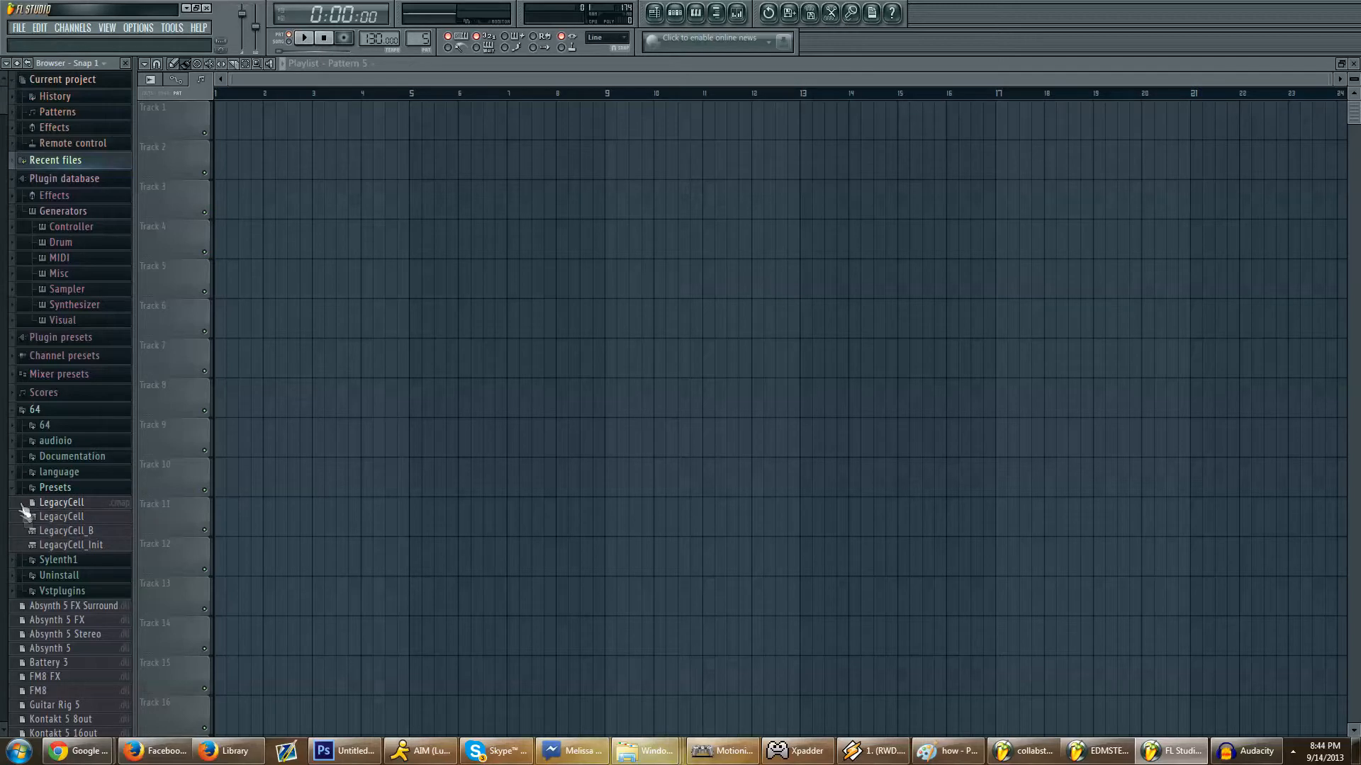
click(44, 488)
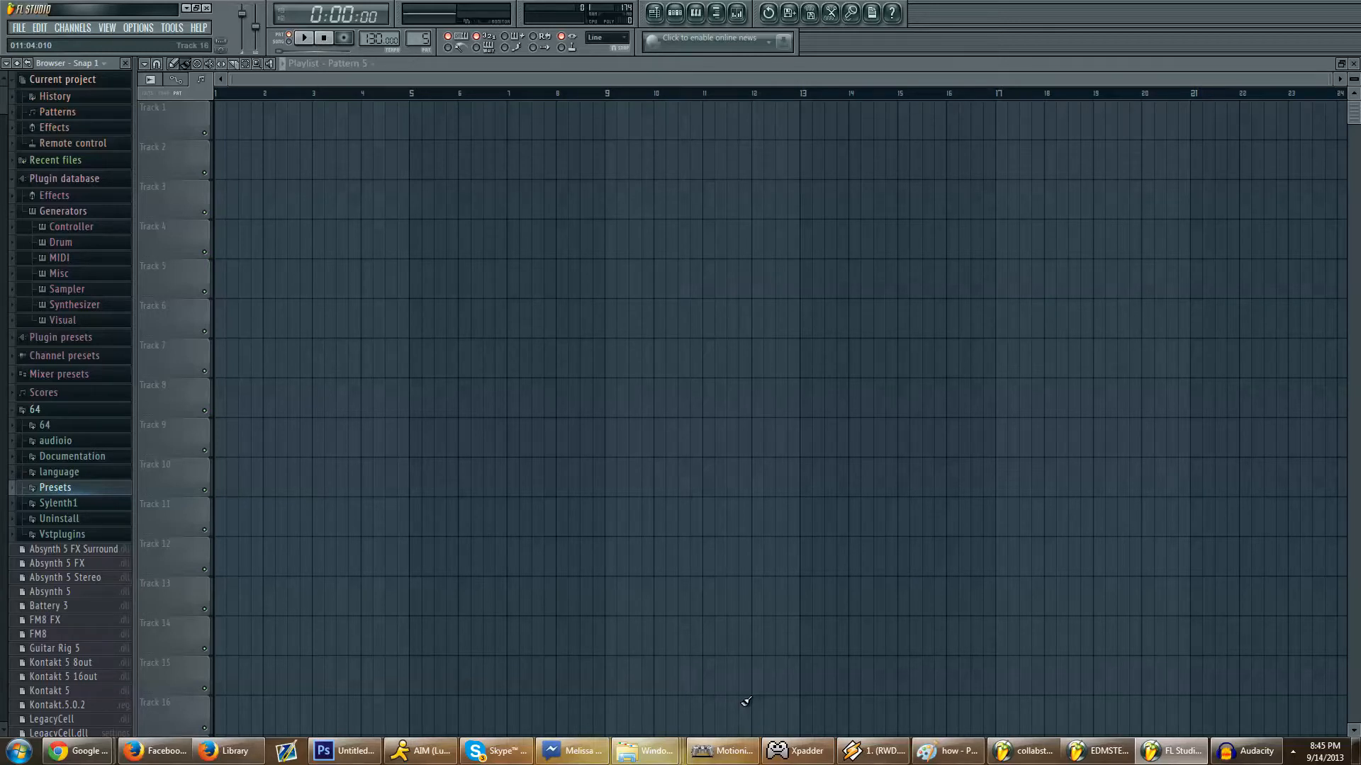
right_click(717, 13)
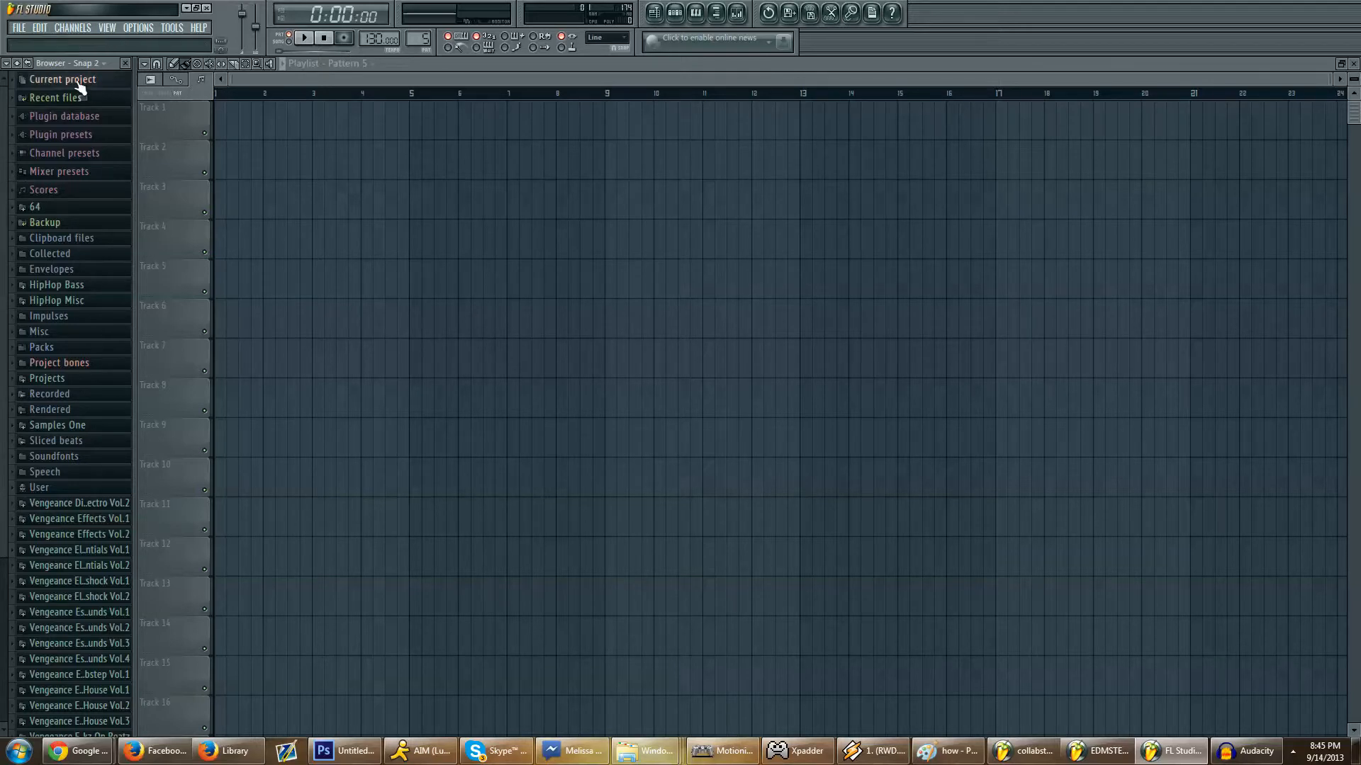
Step: View the Projects folder in the dialog for opening a project, and dismiss it without opening anything
click(17, 27)
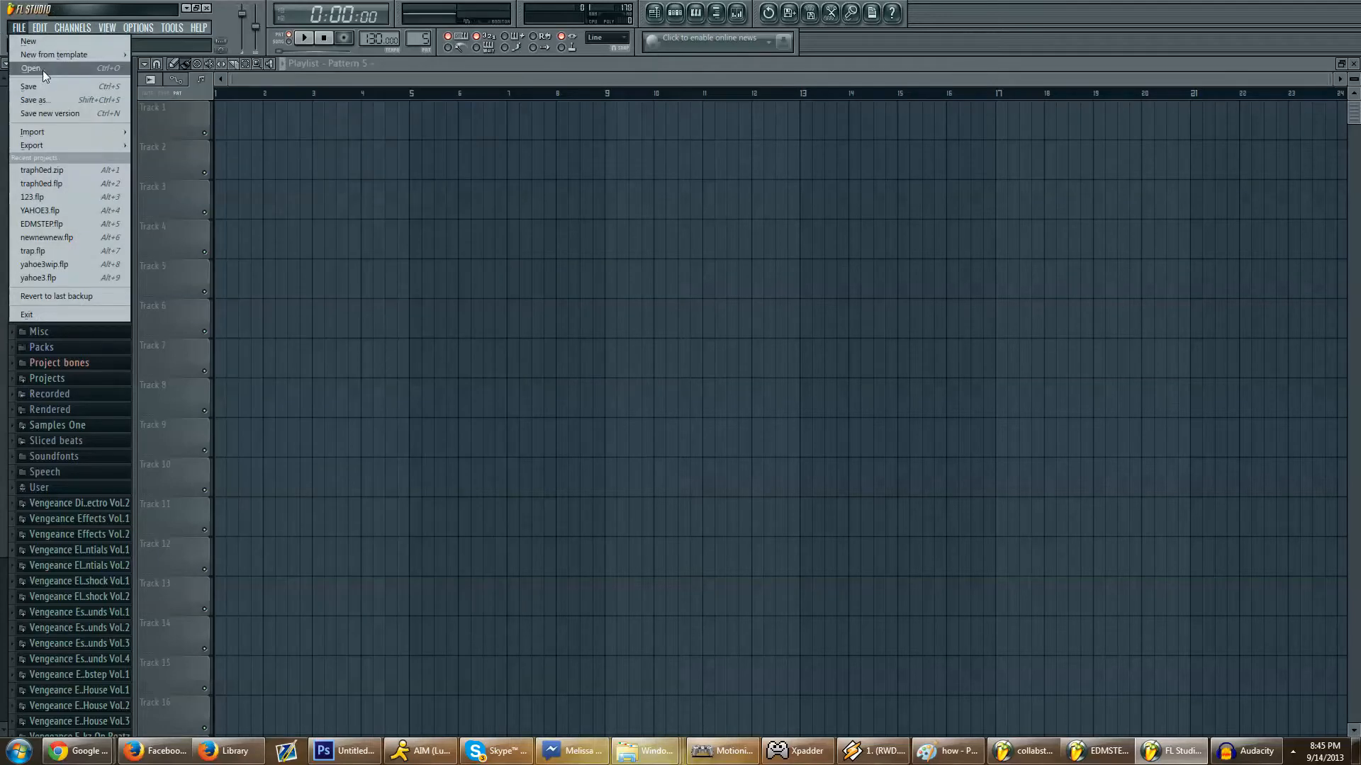
click(42, 71)
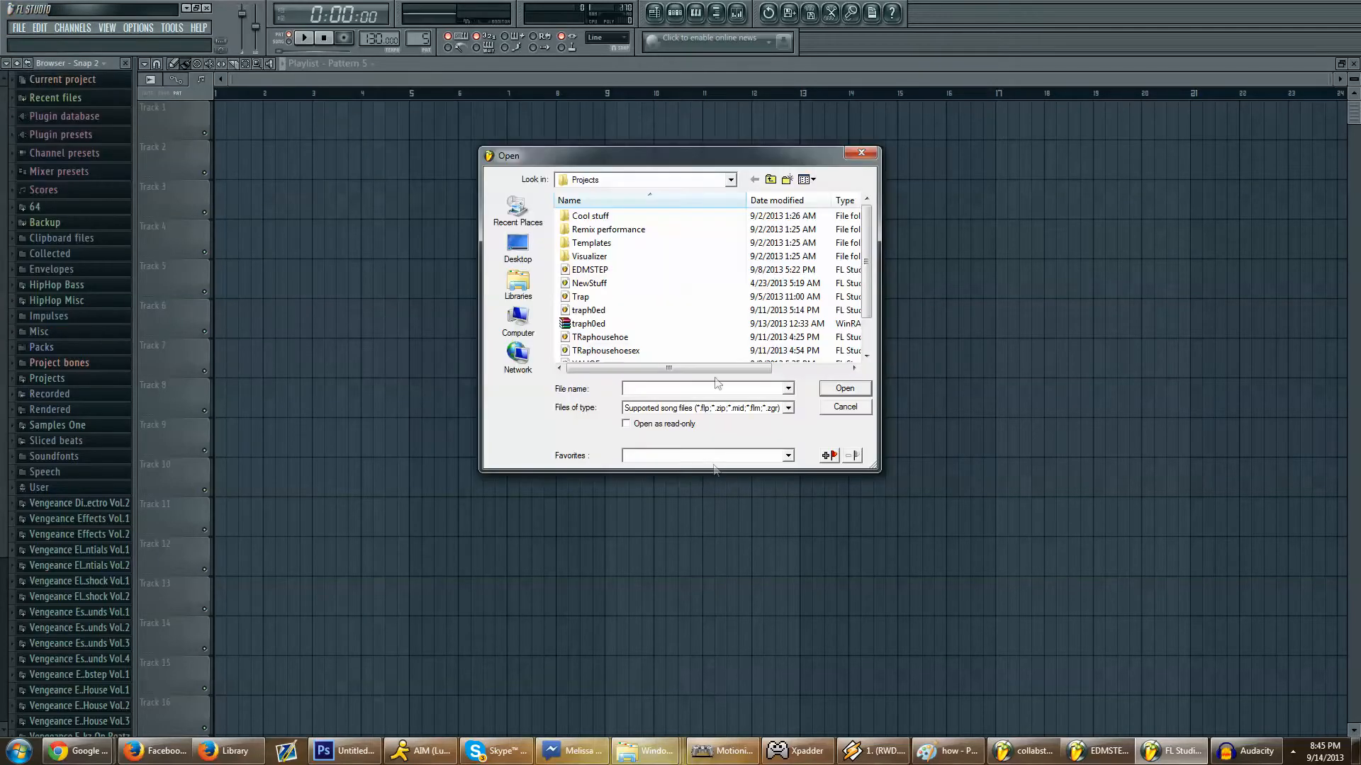
click(840, 407)
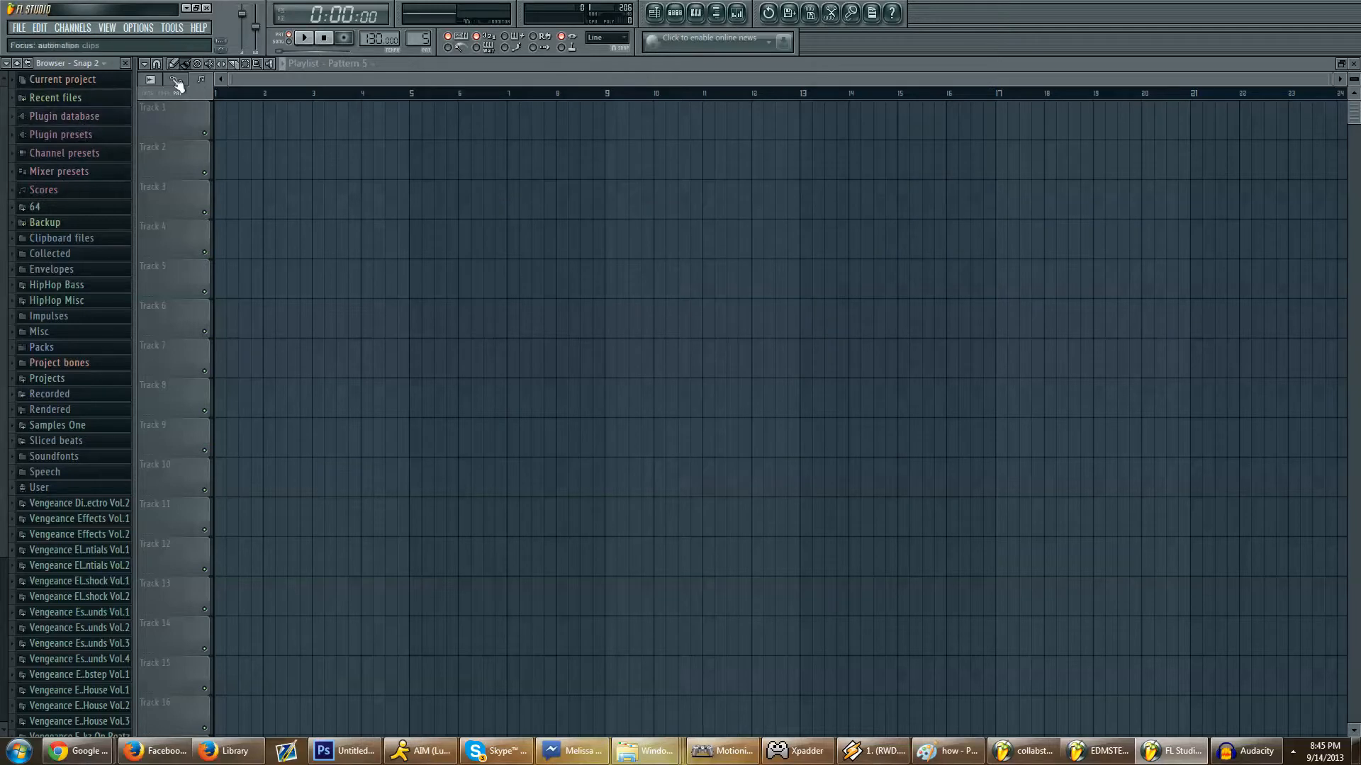
Step: Restore the Playlist window from its maximized size and move it away from the browser
click(1341, 63)
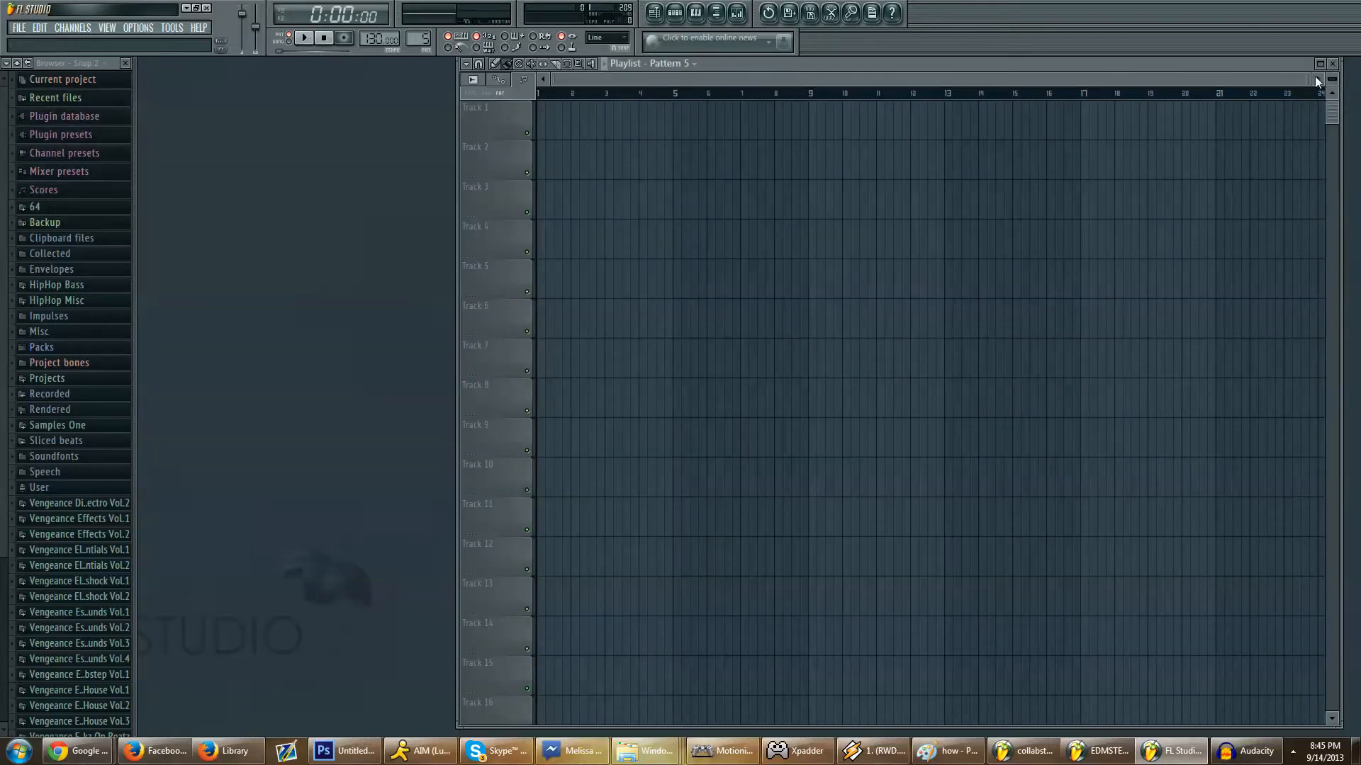
drag(1170, 66, 1216, 69)
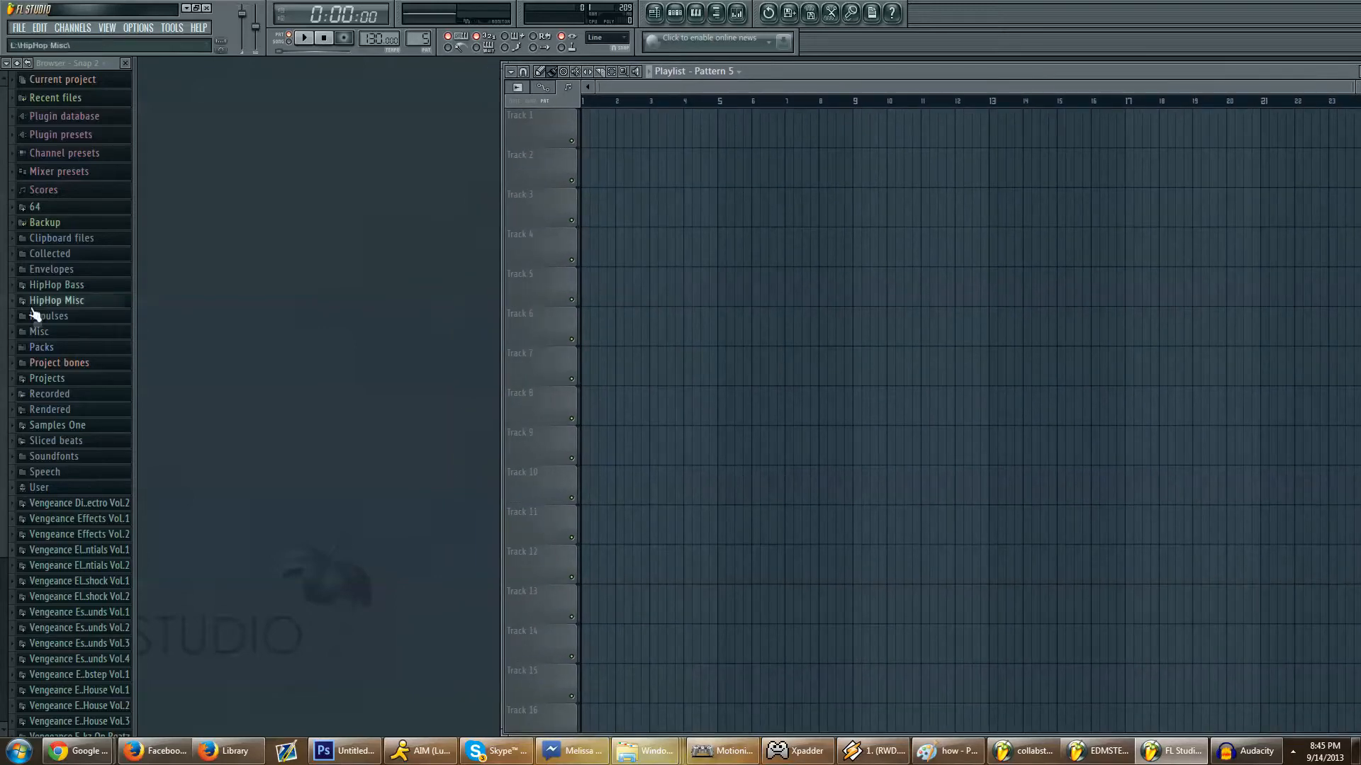
click(19, 28)
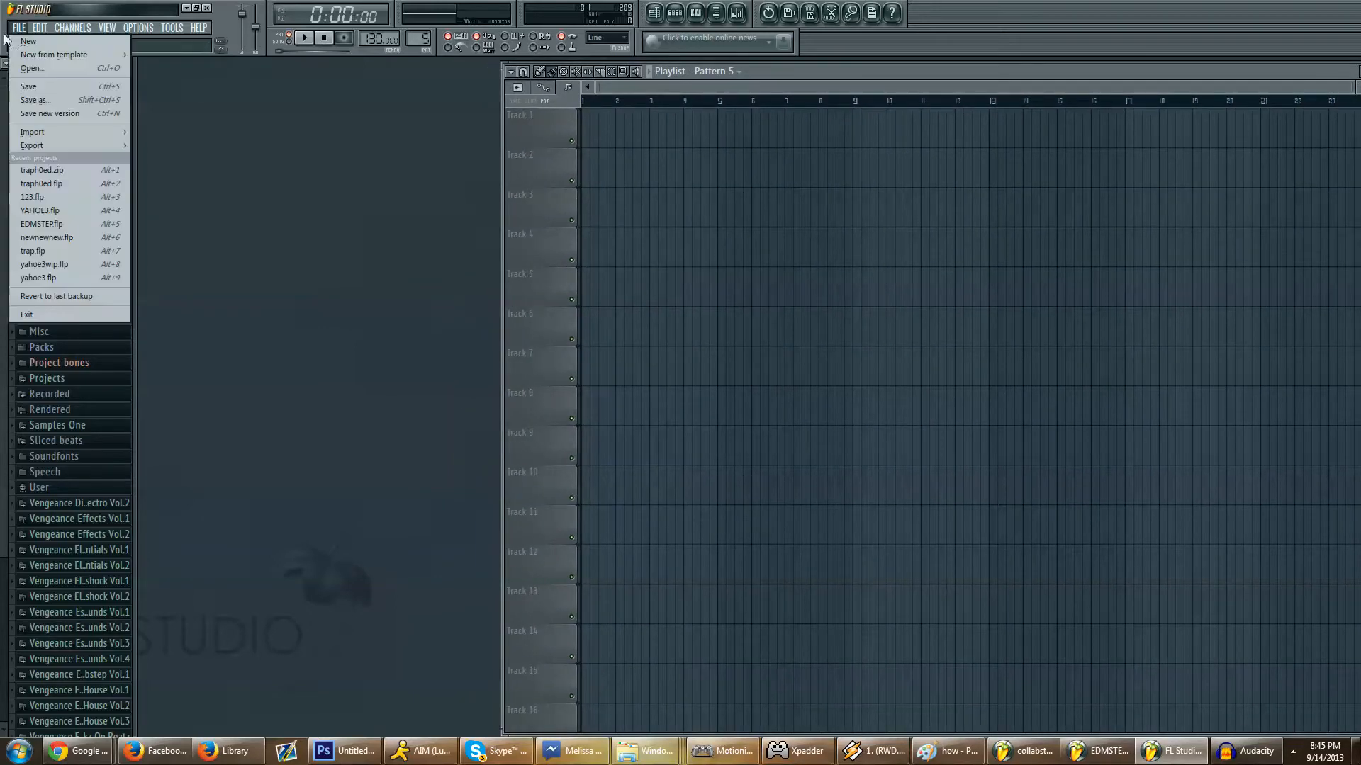
click(45, 42)
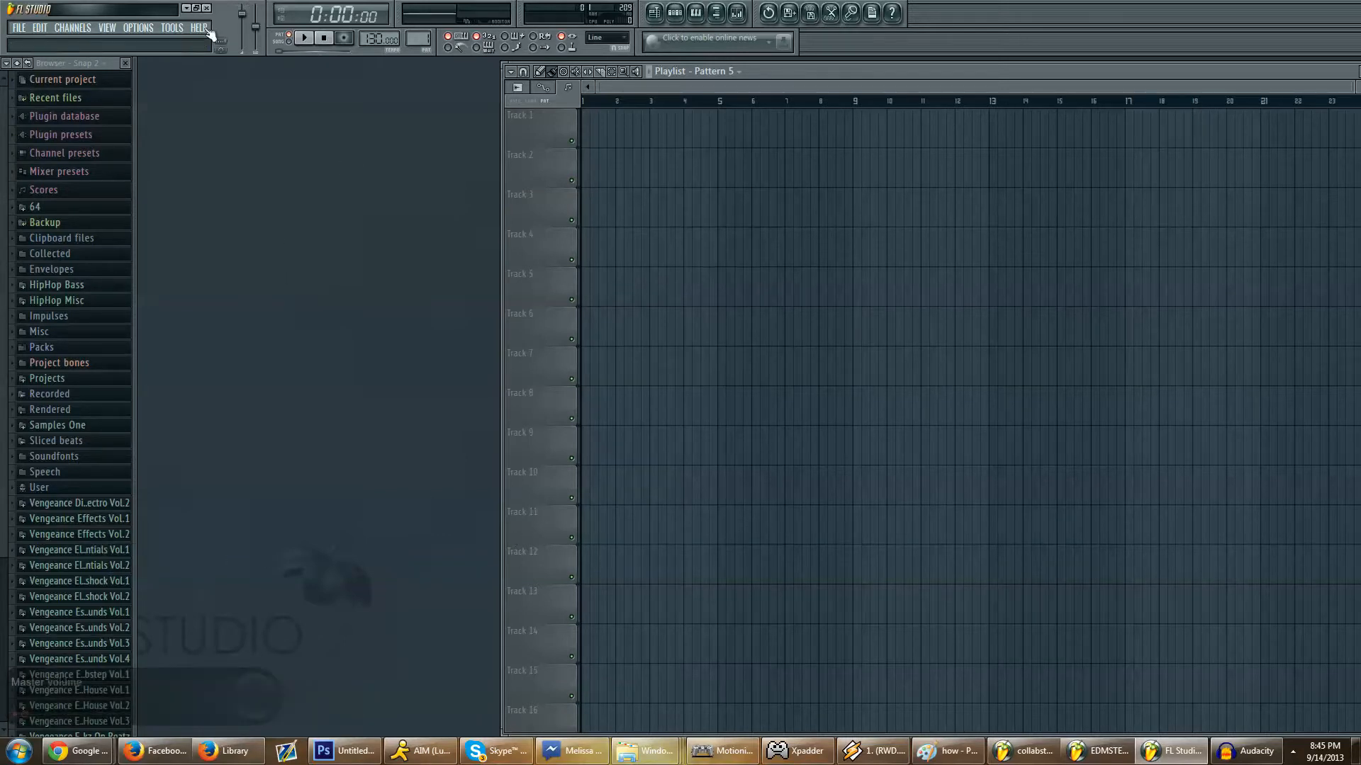
Step: Open the MIDI page of the system settings
click(136, 28)
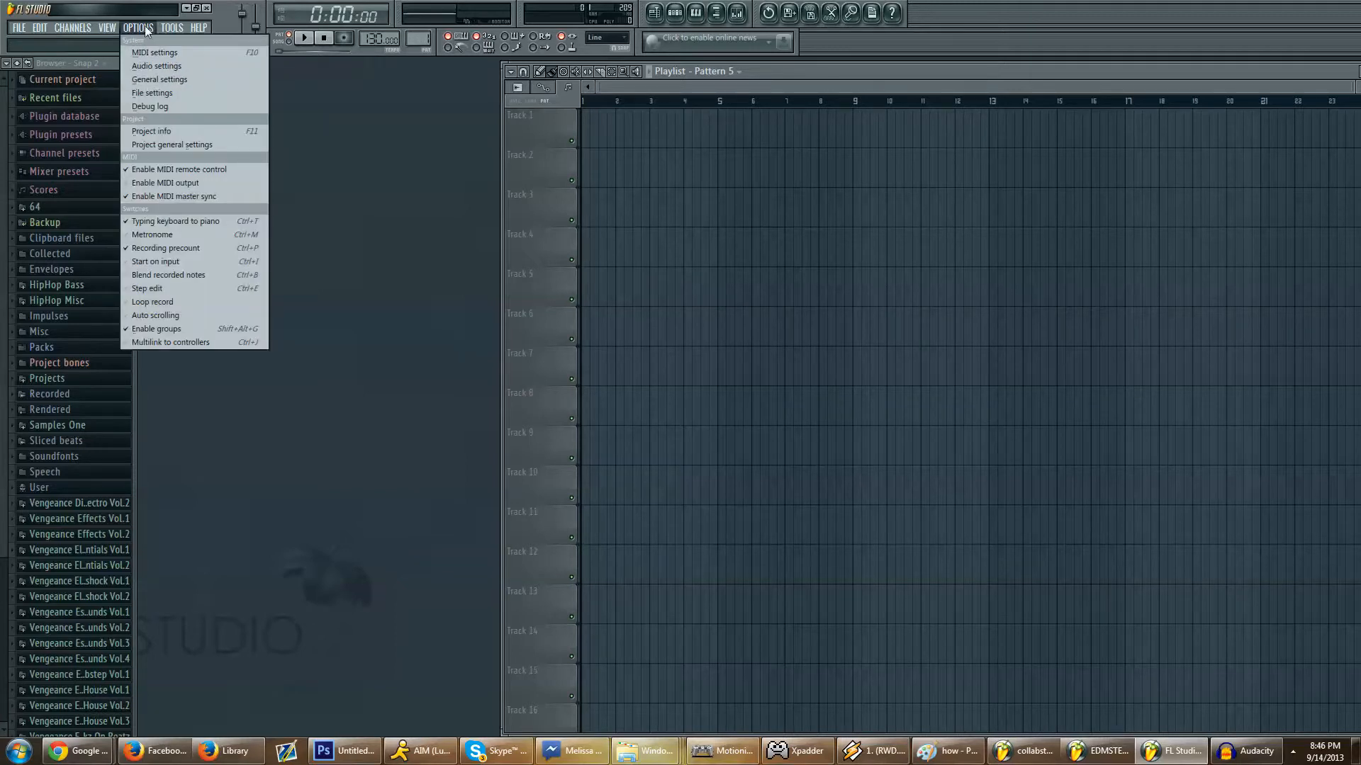
click(147, 31)
click(147, 30)
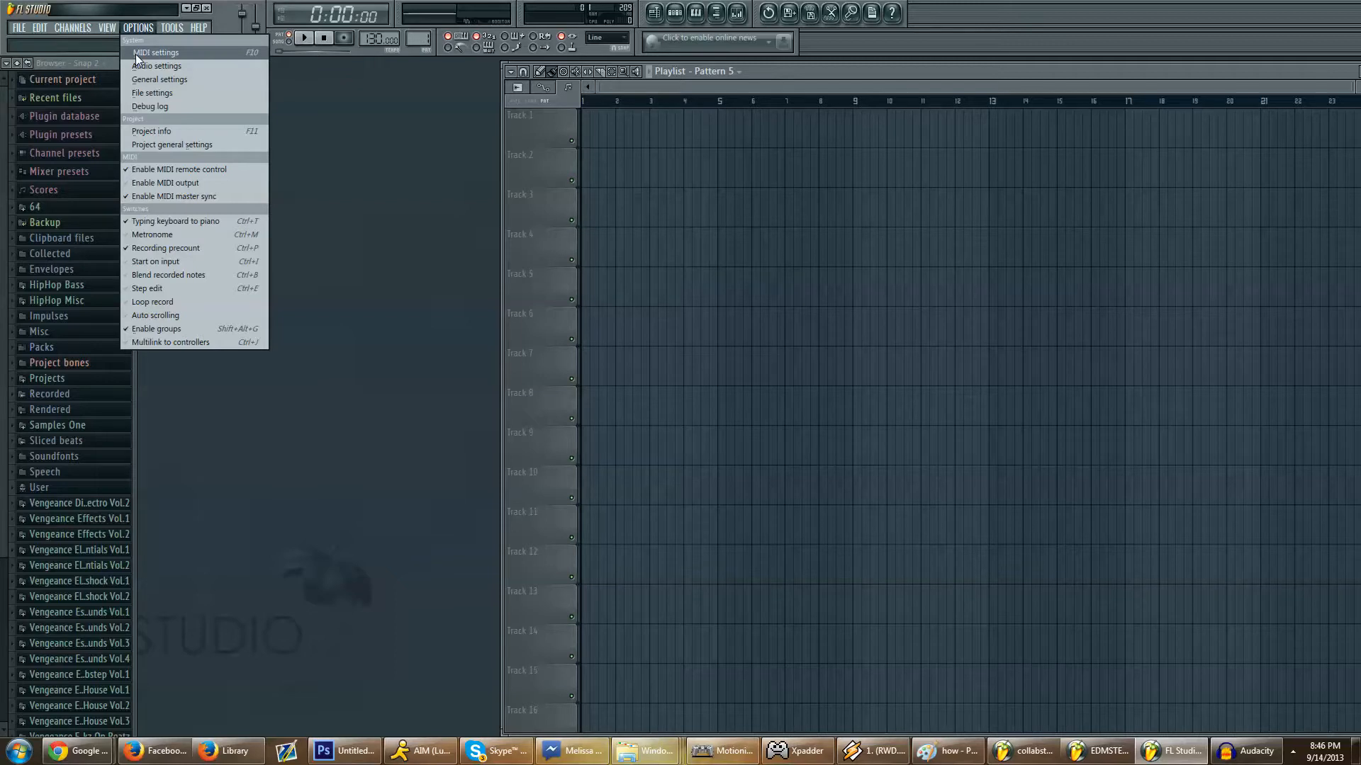
click(137, 55)
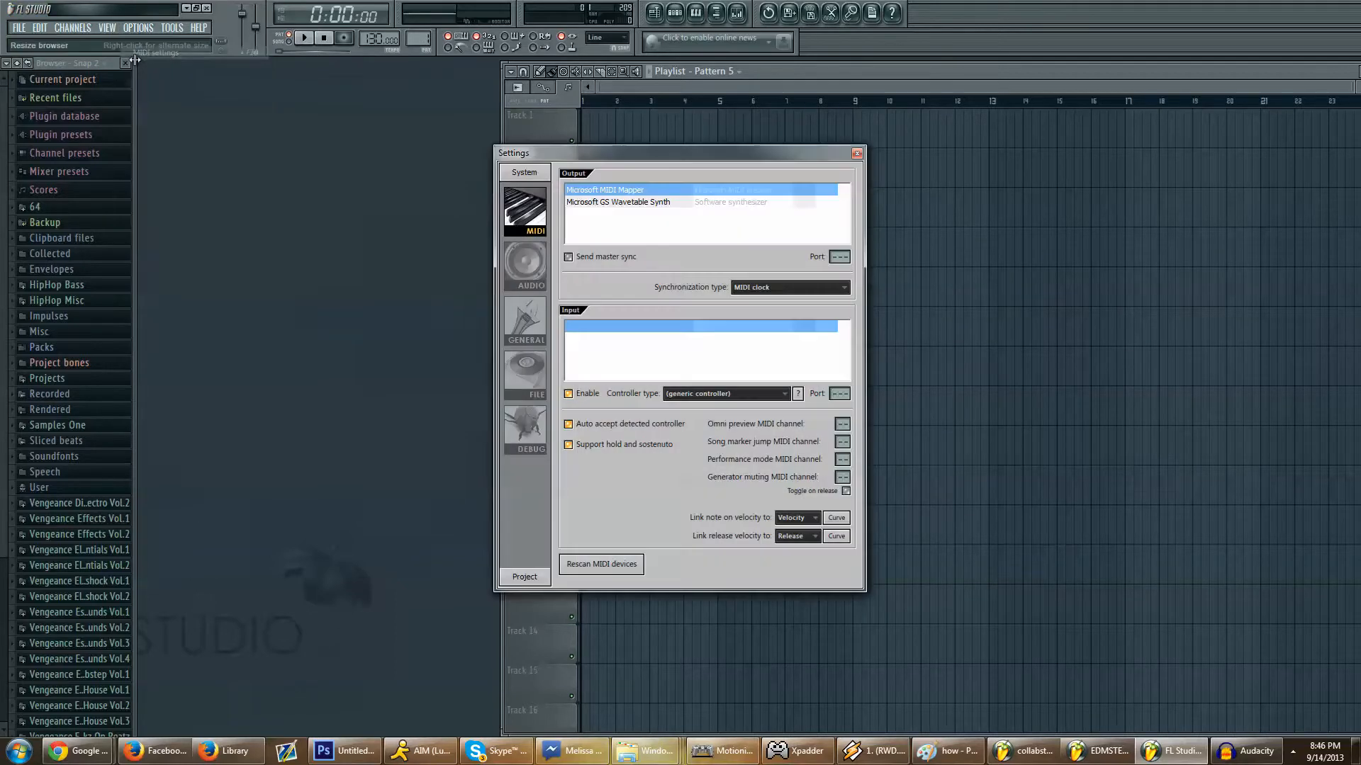
click(139, 29)
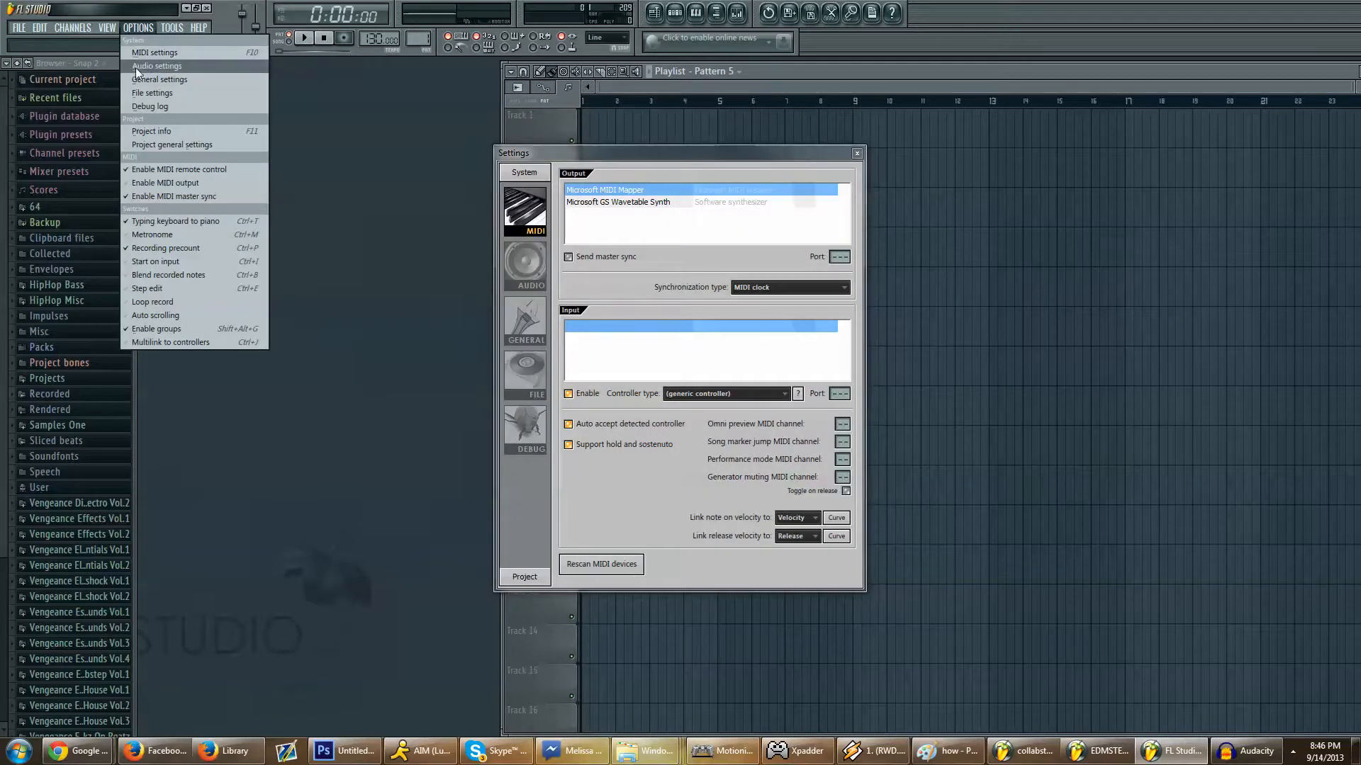
click(721, 173)
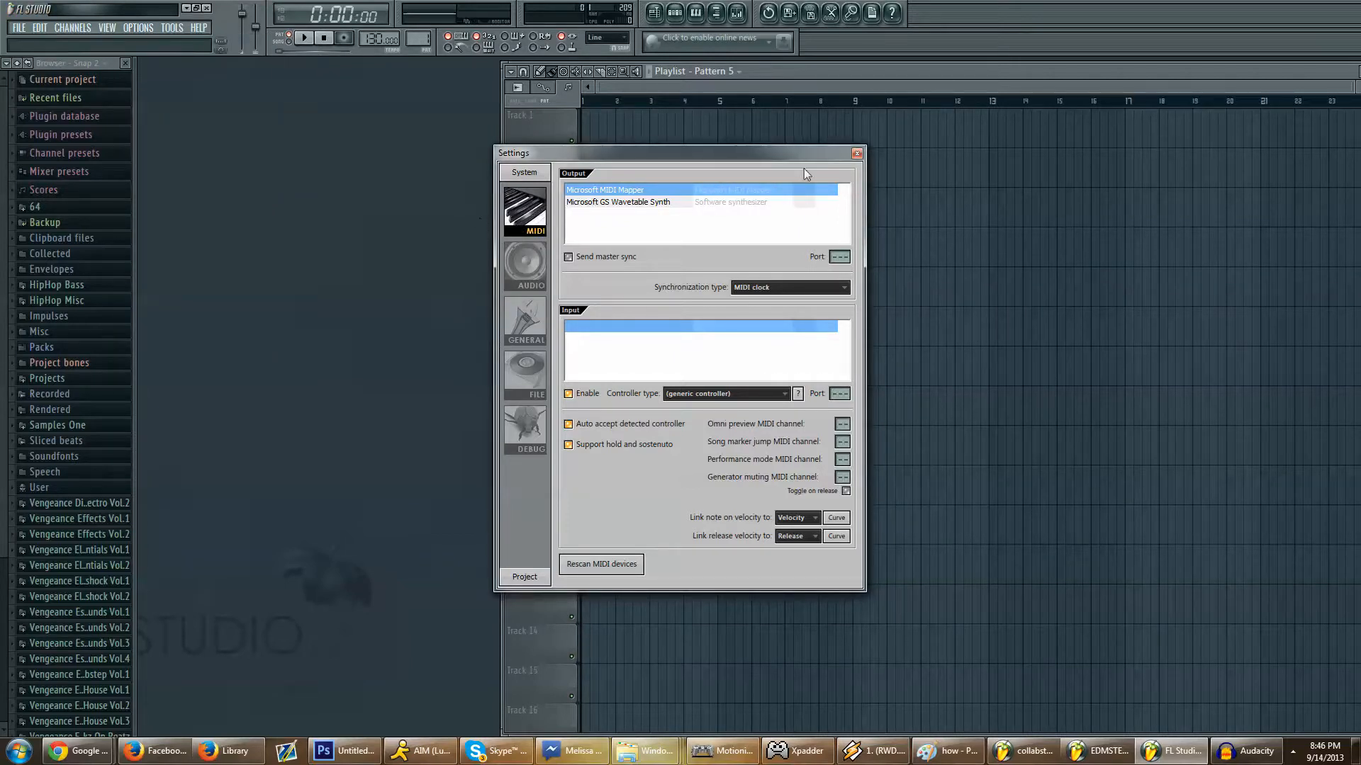
Step: Select the Axiom 49 MIDI Out output and the Axiom 49 DirectLink In input, and view the available controller types
click(604, 203)
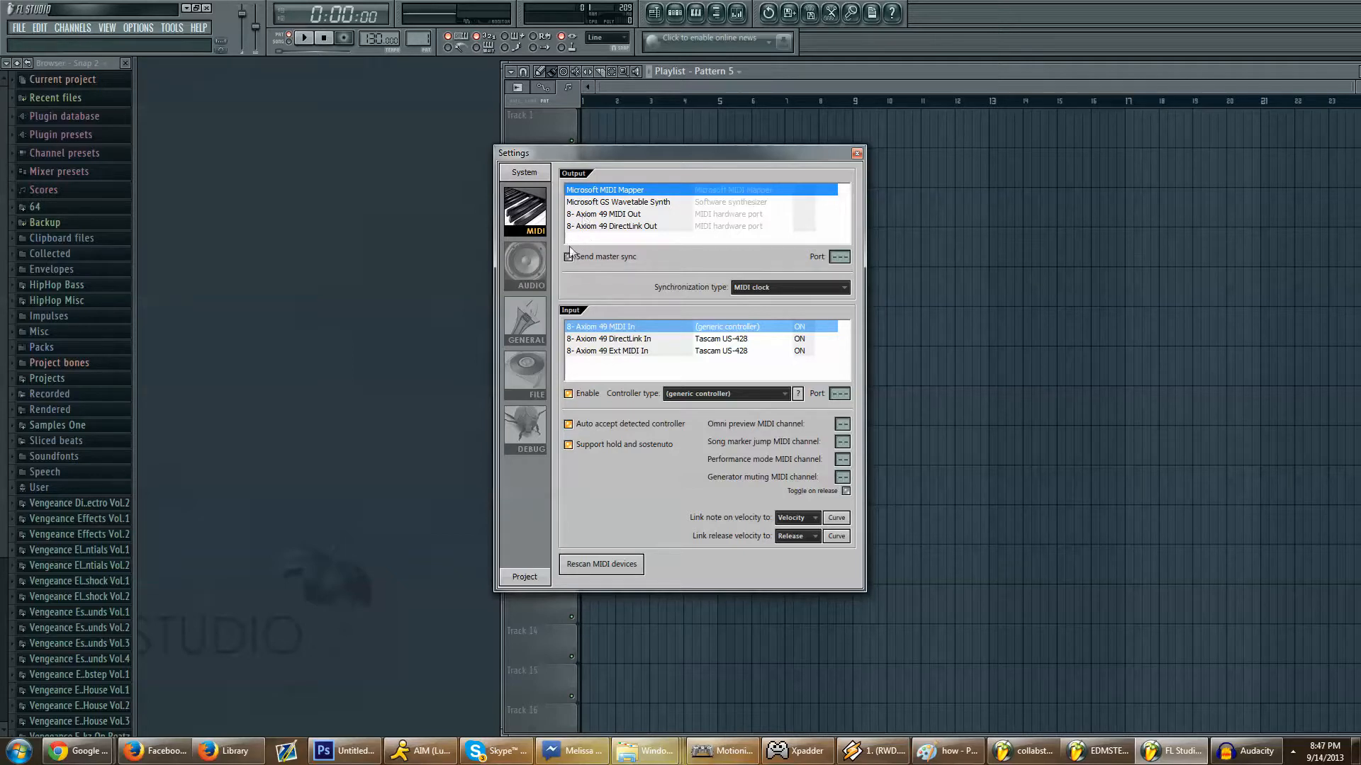
click(604, 215)
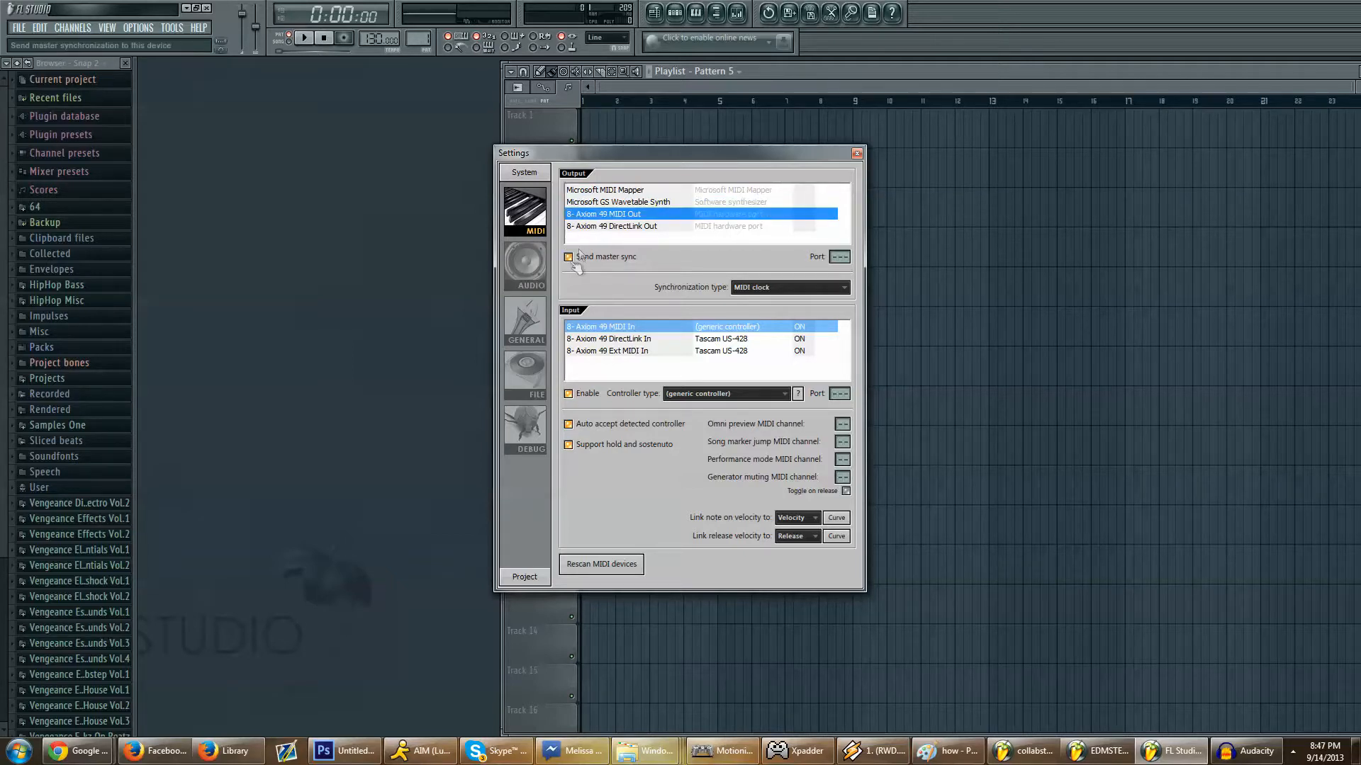
click(640, 341)
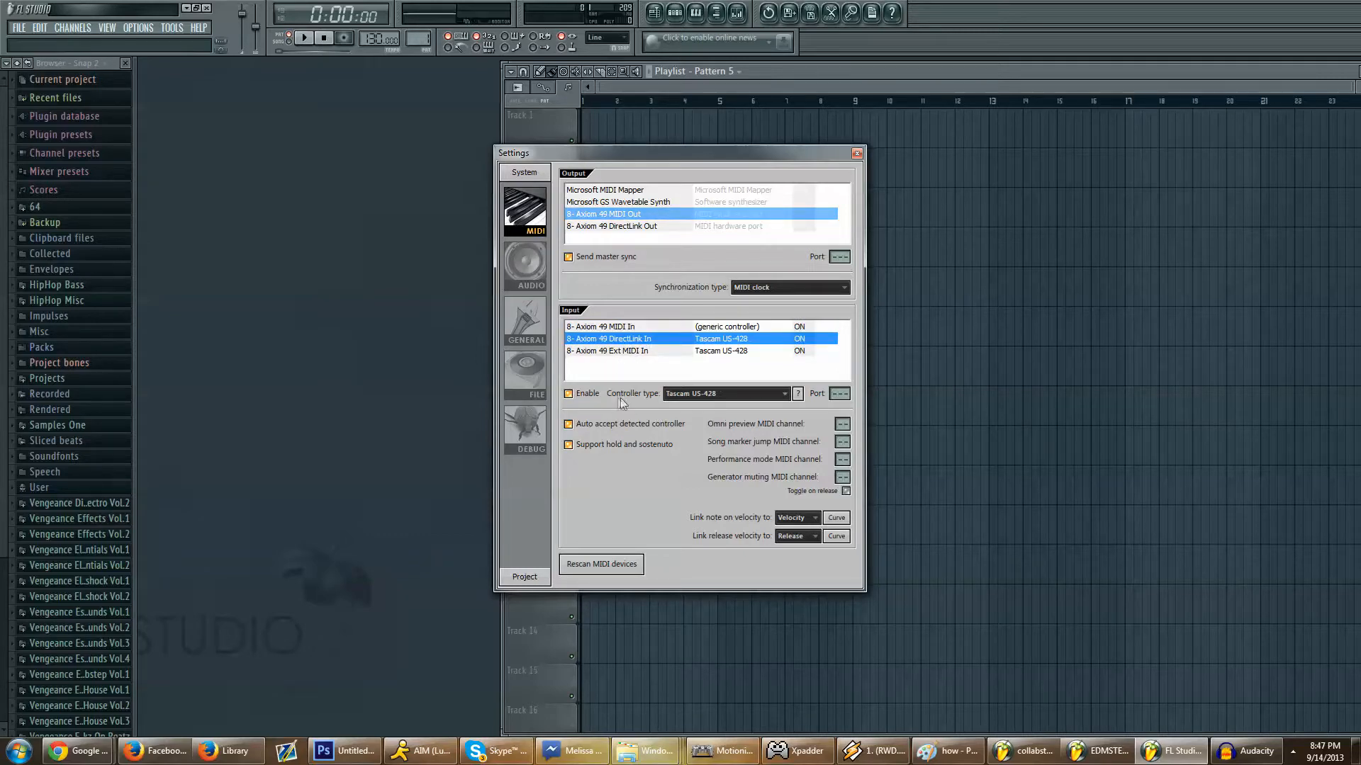
click(707, 393)
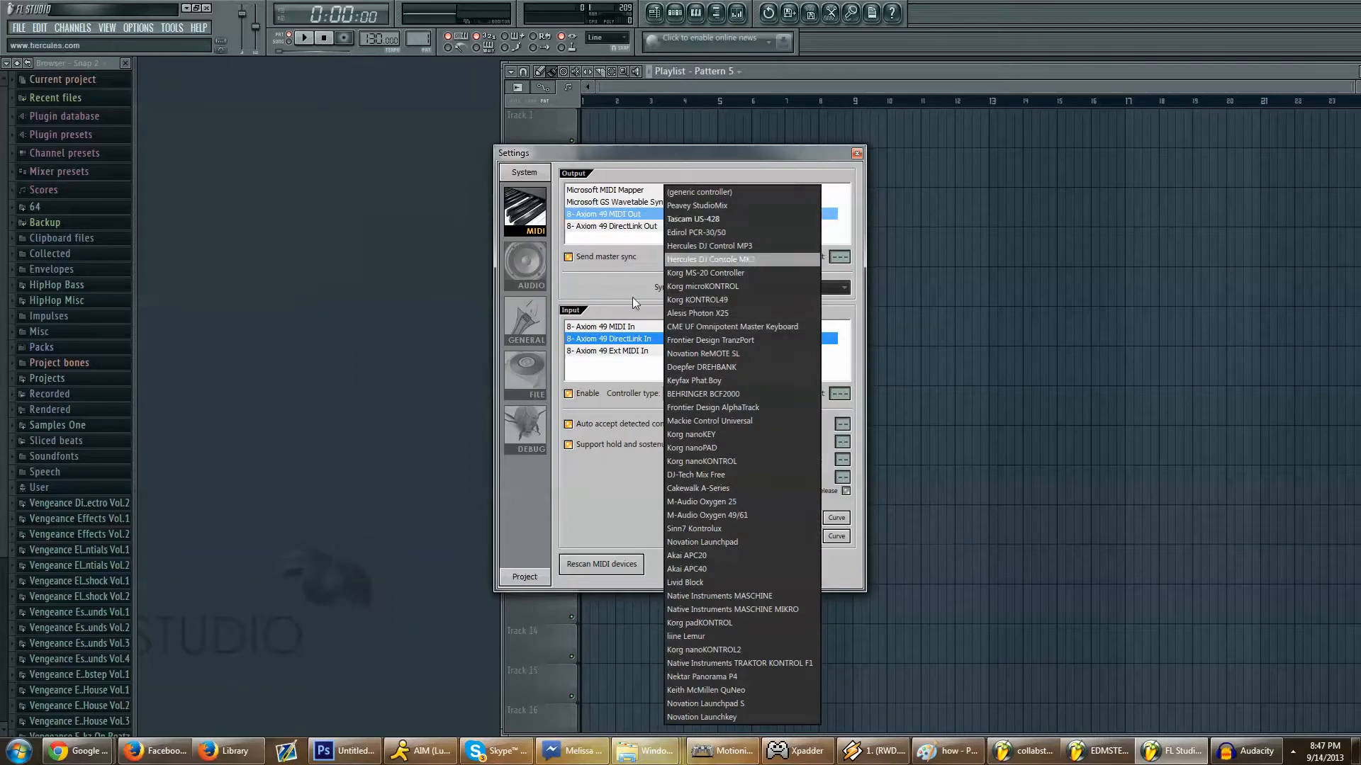
click(631, 406)
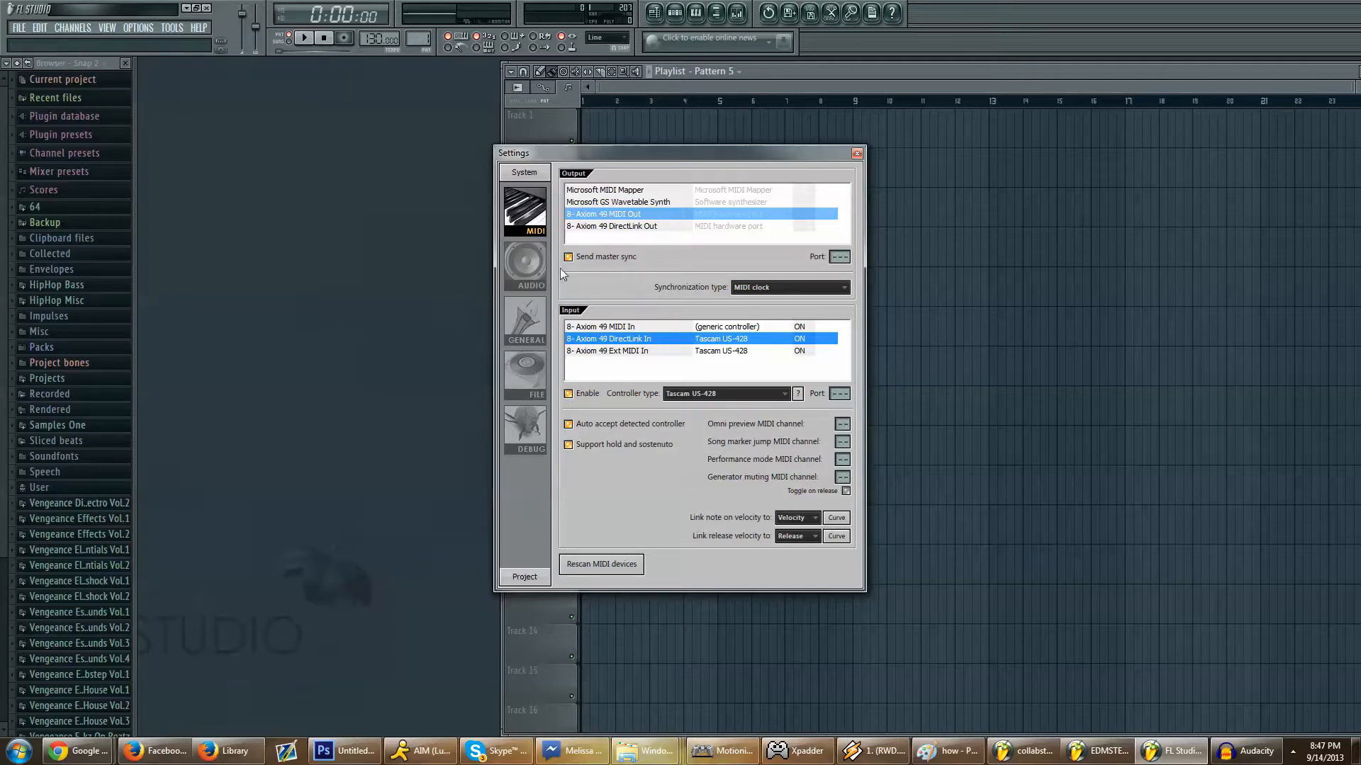
Step: Look through the Audio settings and the General settings
click(520, 265)
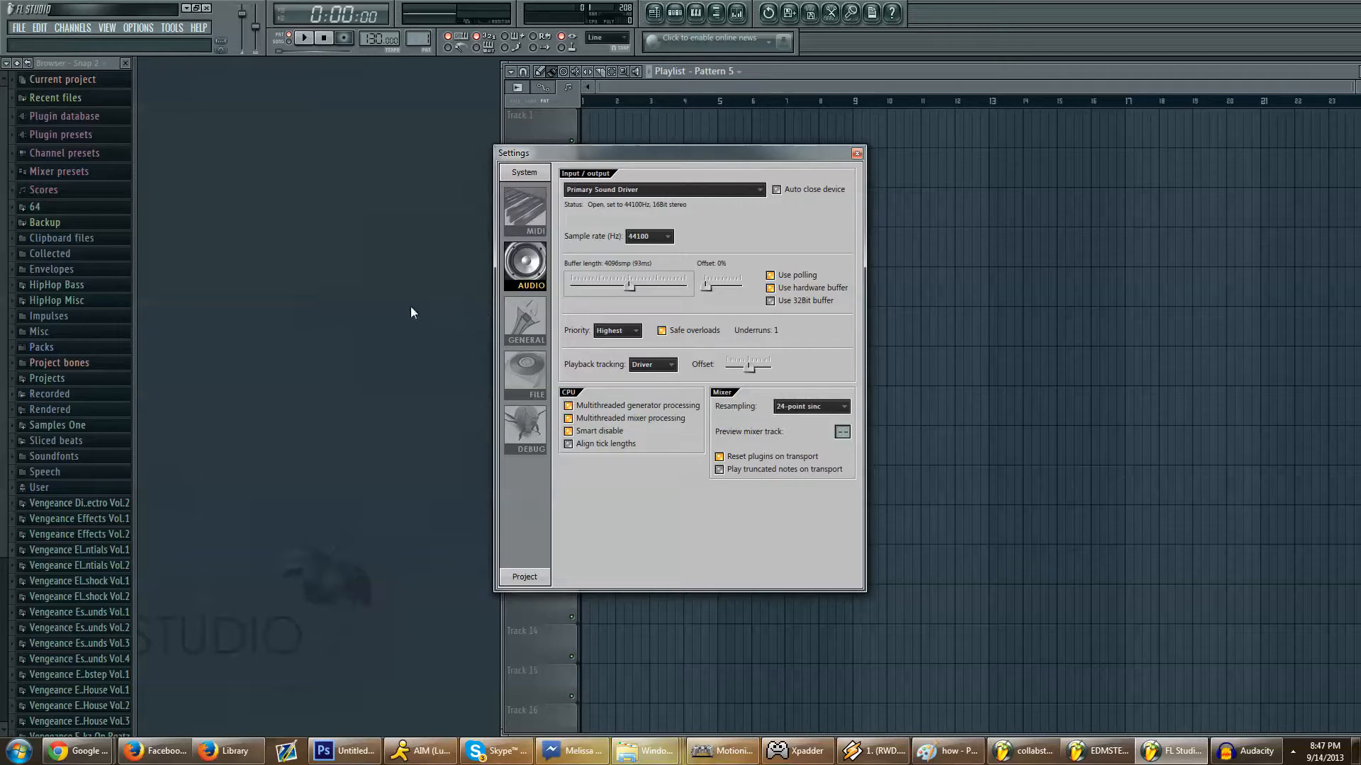
click(532, 322)
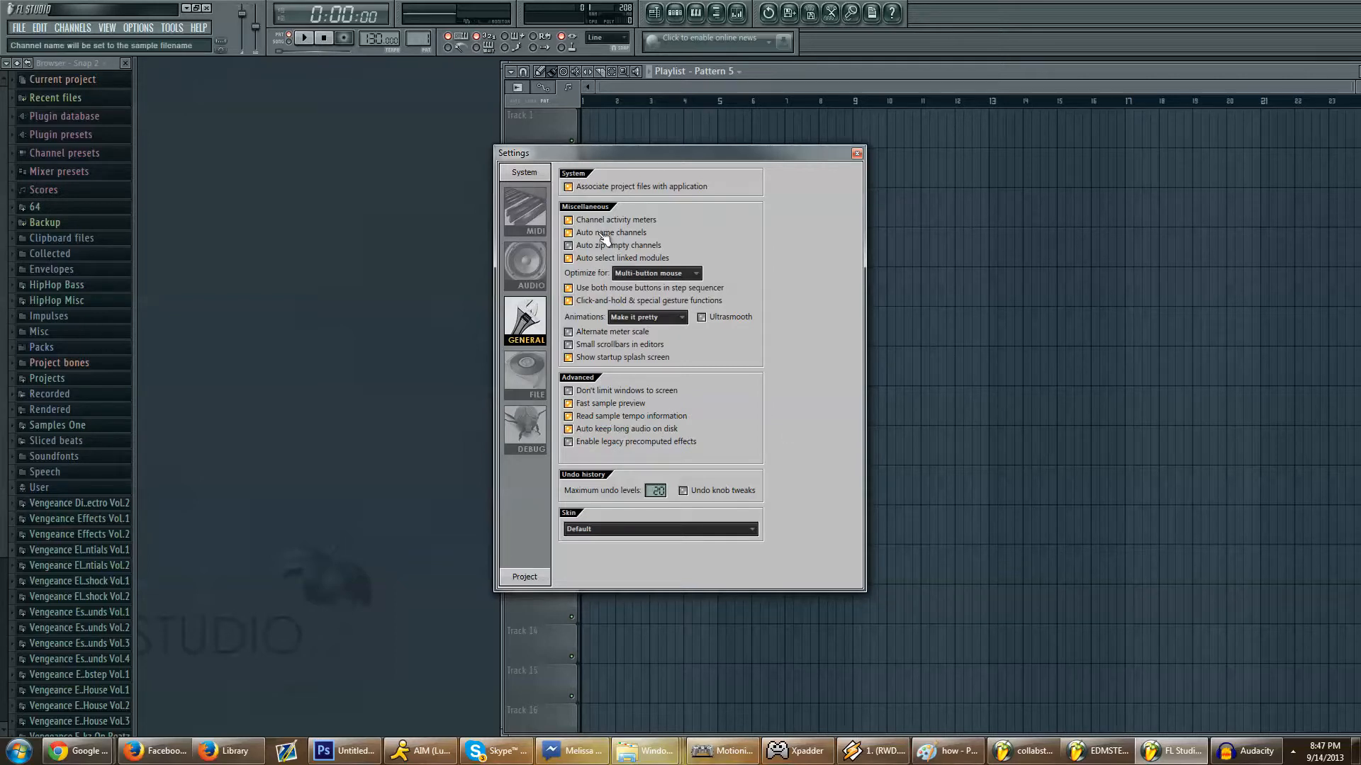
Step: Open the File settings and examine the browser extra search folders, including the L:\64\ entry
click(535, 384)
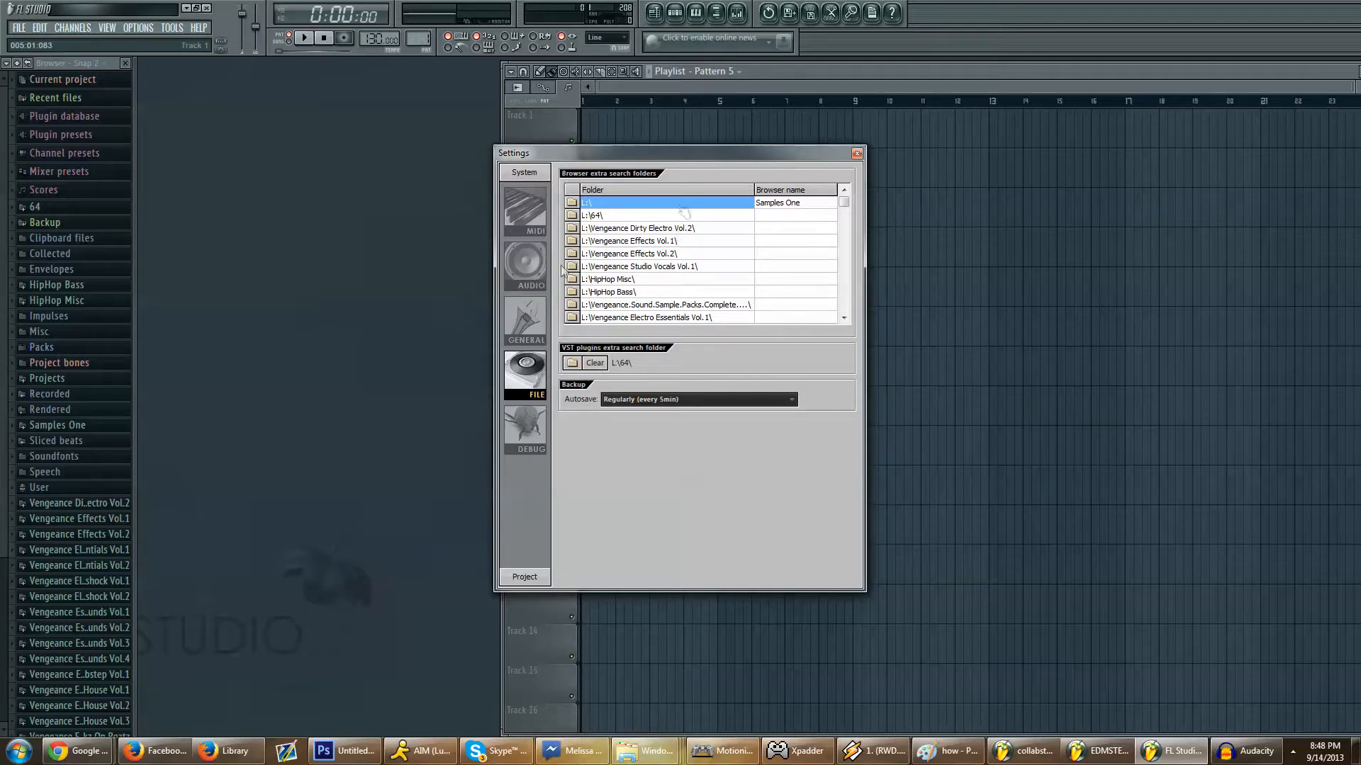
key(Down)
key(Down)
key(Down)
key(Down)
key(Down)
key(Down)
drag(843, 202, 835, 159)
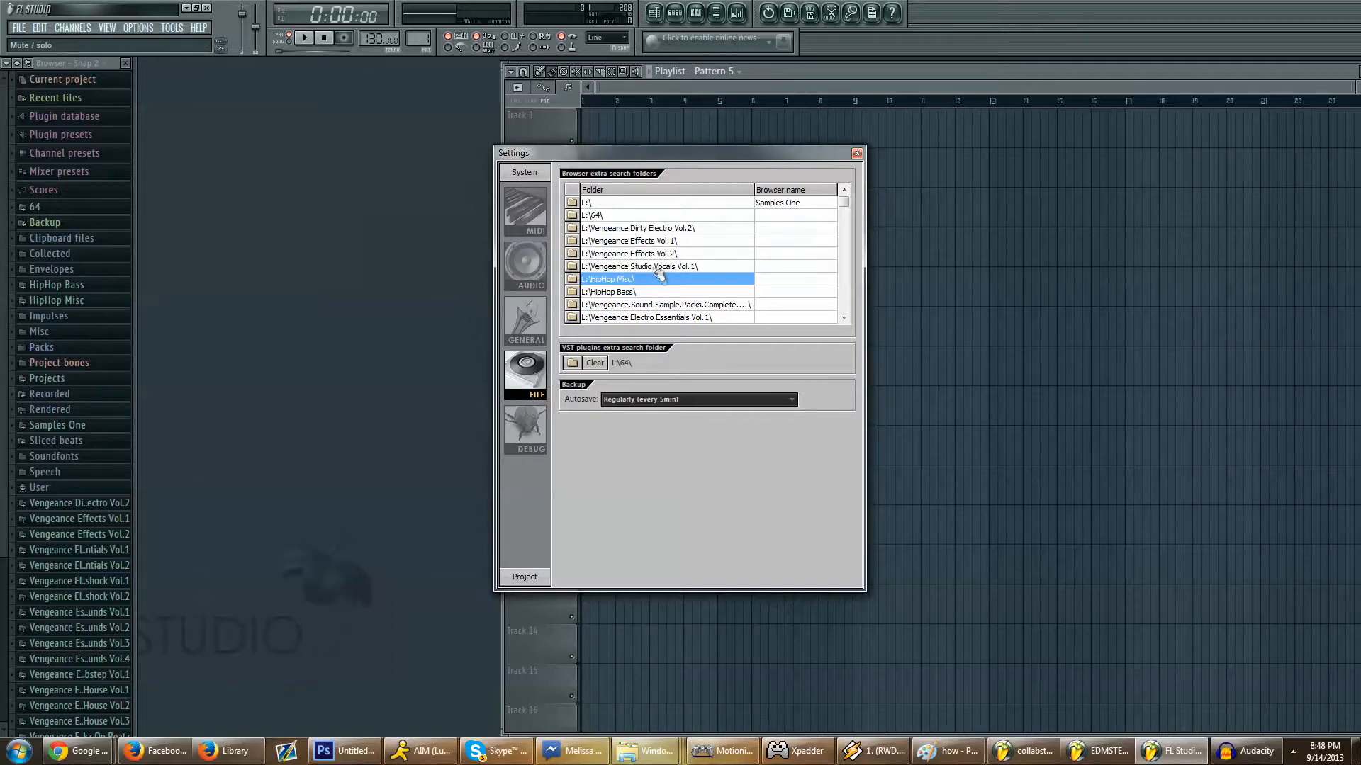
click(698, 203)
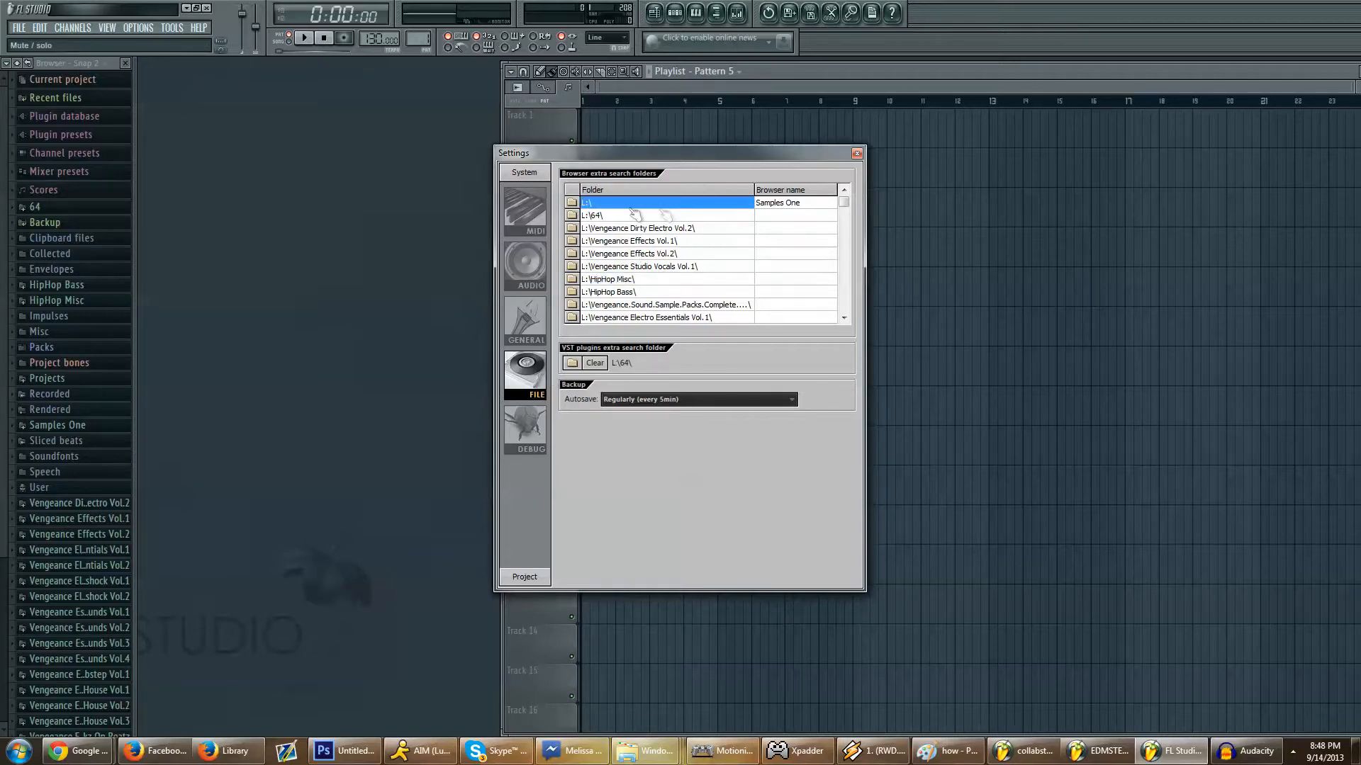
scroll(677, 268, down, 3)
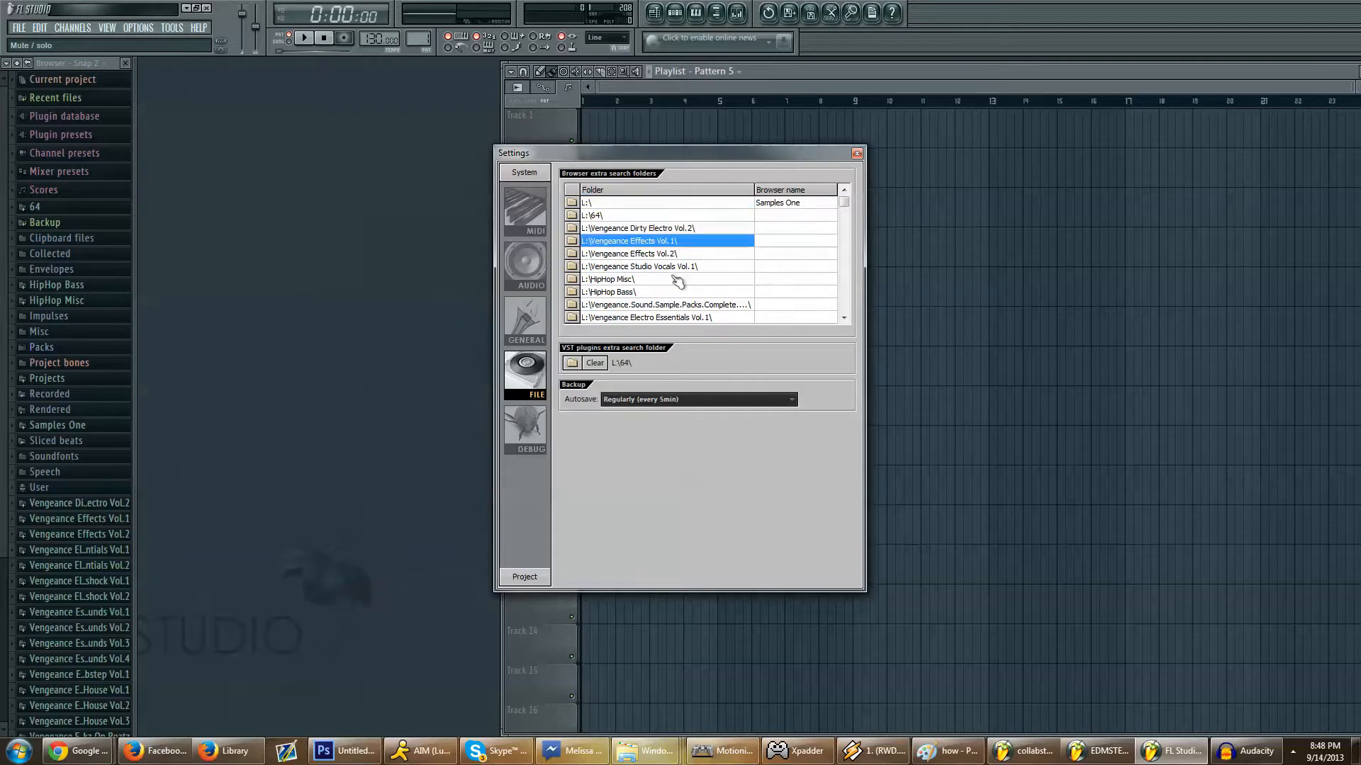
scroll(674, 273, up, 3)
scroll(662, 257, down, 1)
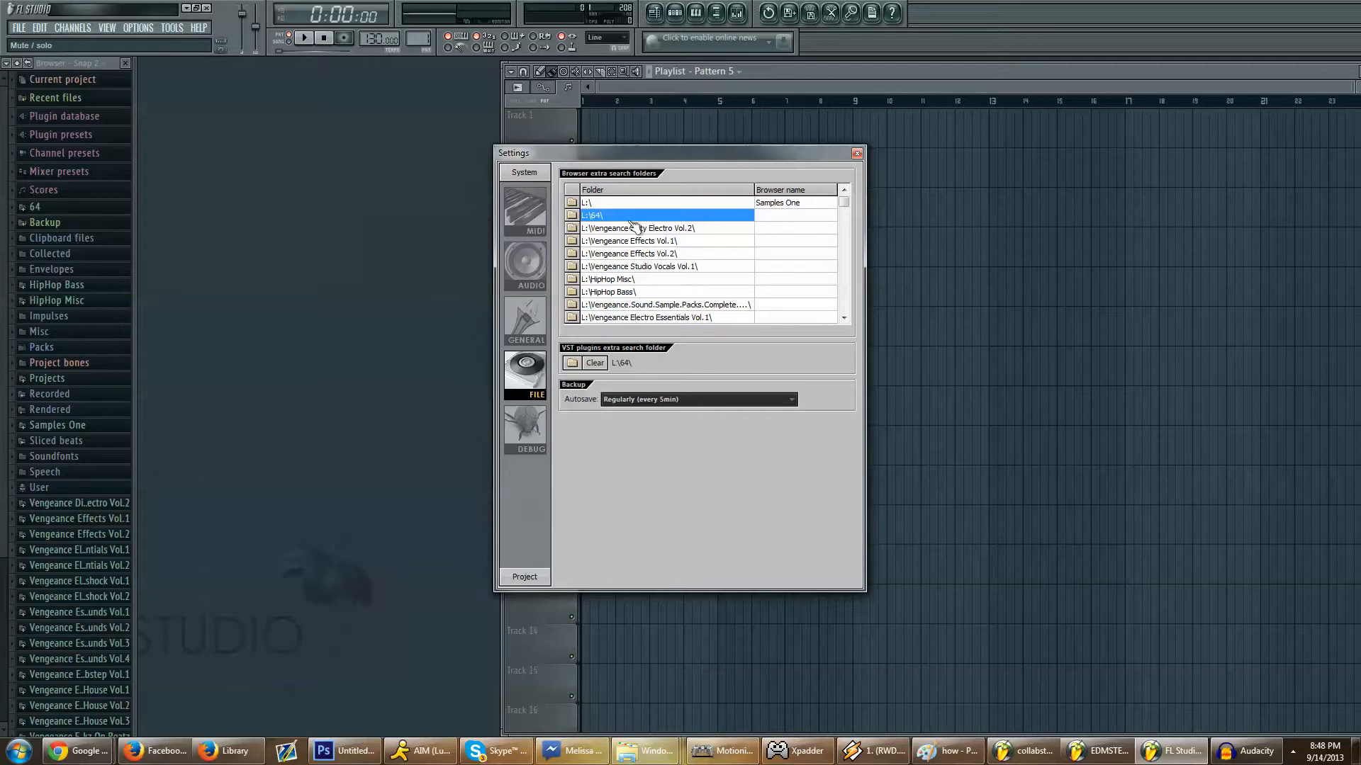
click(593, 214)
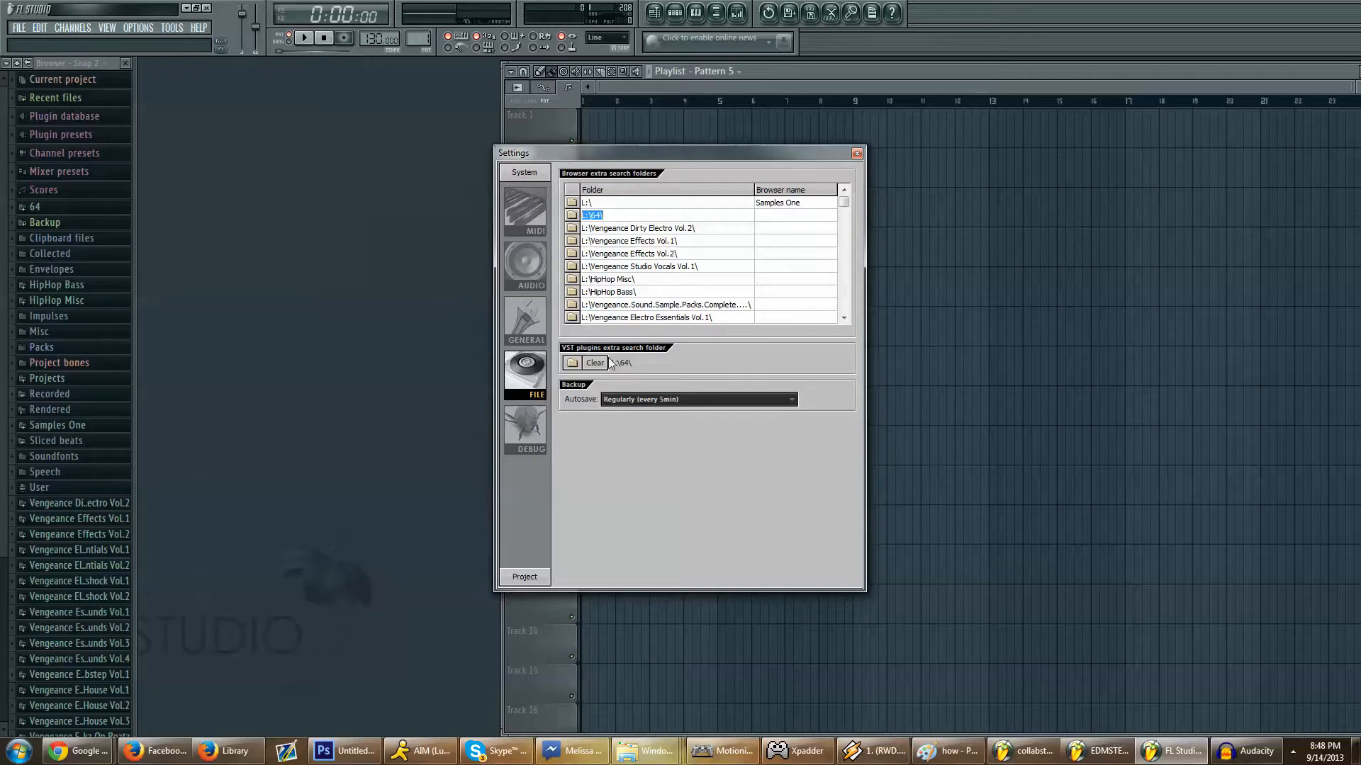
Step: Show the path of Local Disk (C:) in Windows Explorer, and return to the L:\ search folder entry in FL Studio
click(19, 750)
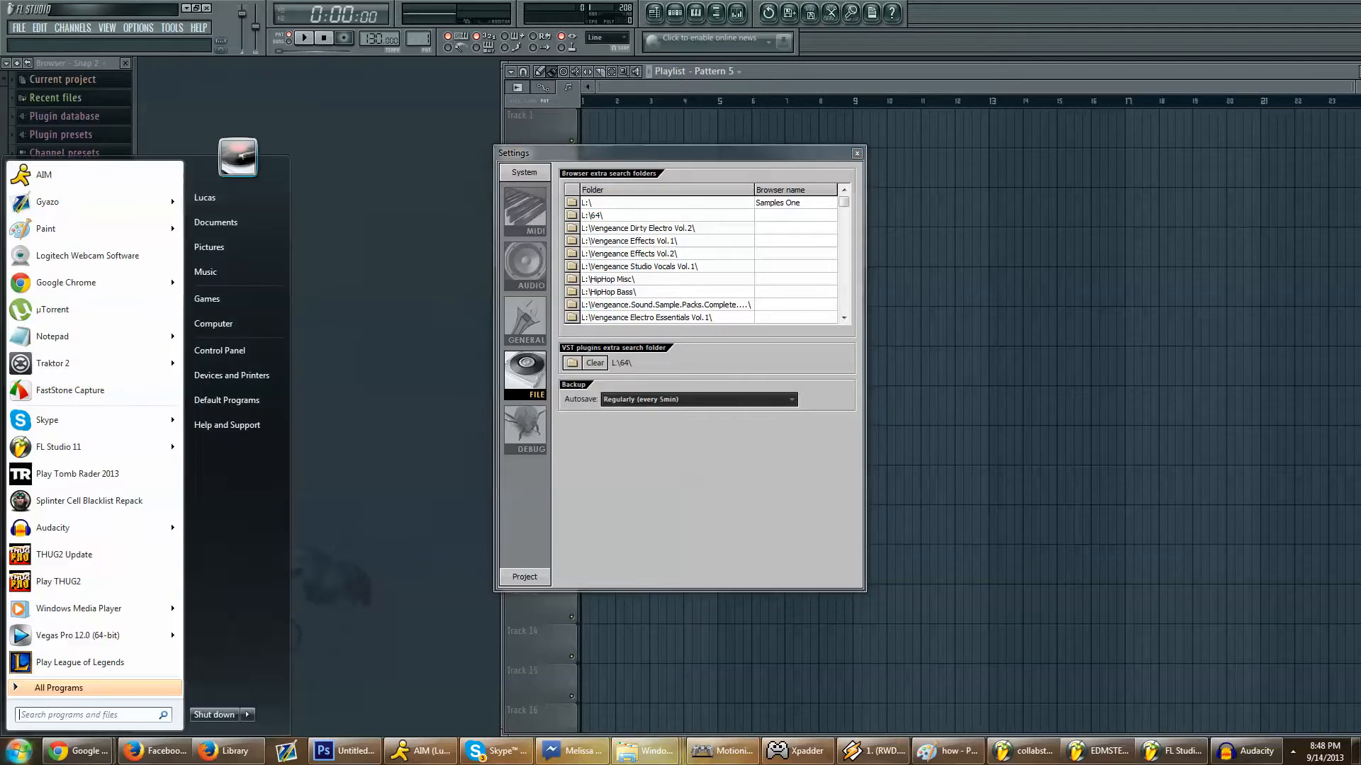
click(228, 325)
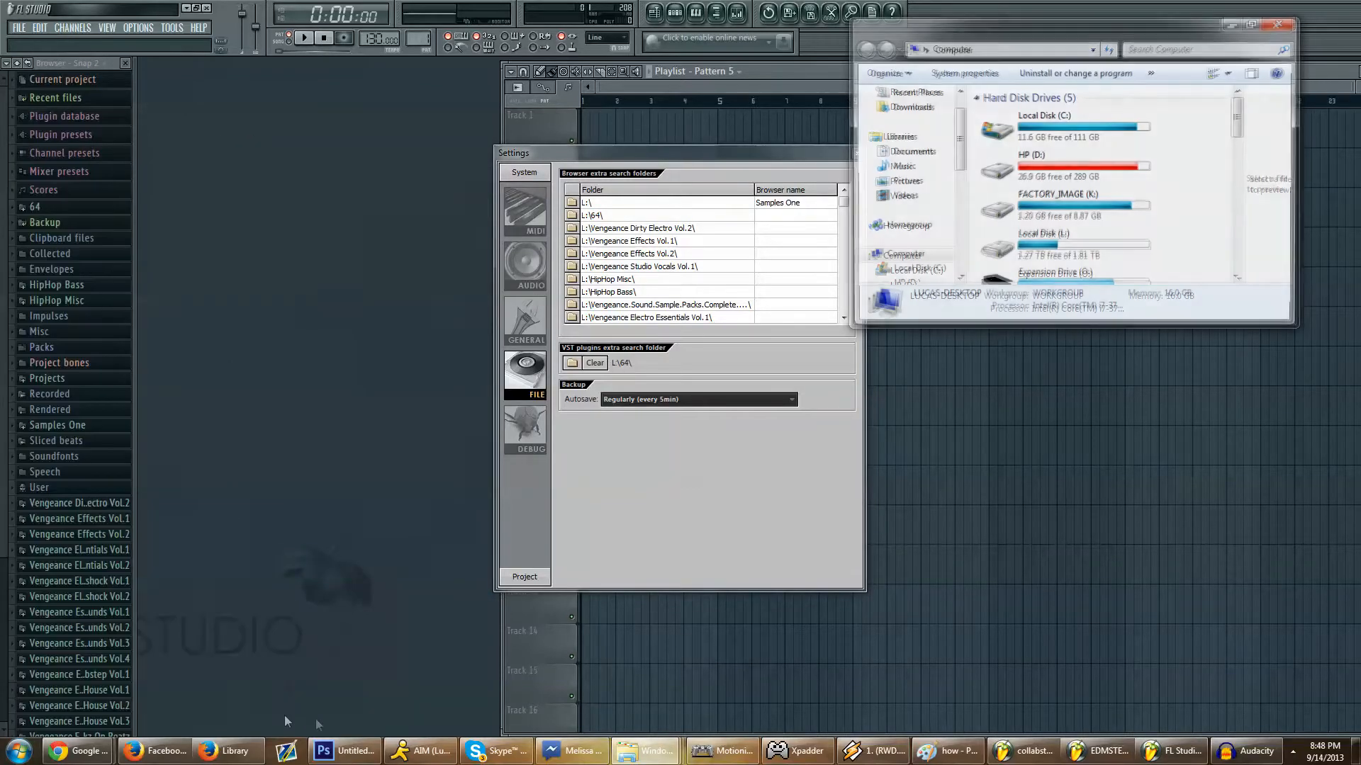
double_click(1039, 126)
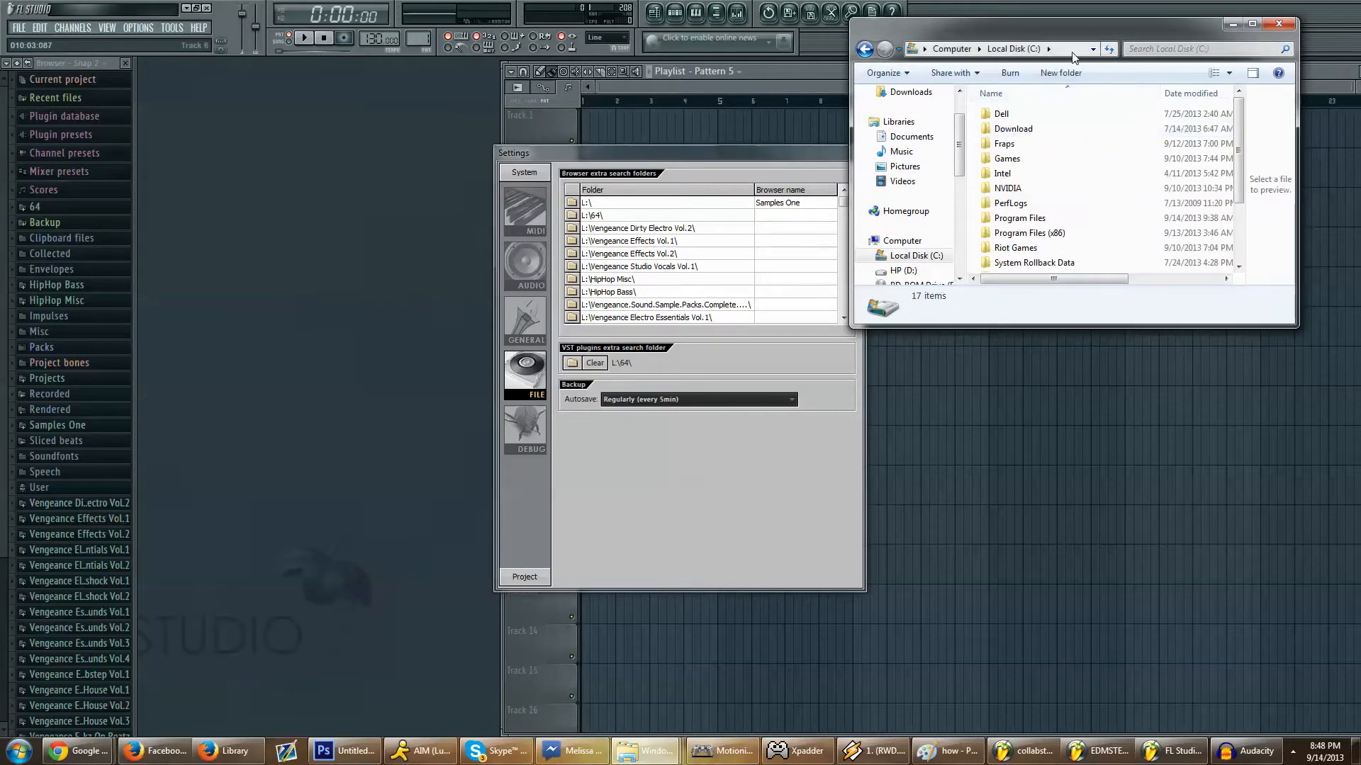
click(1252, 23)
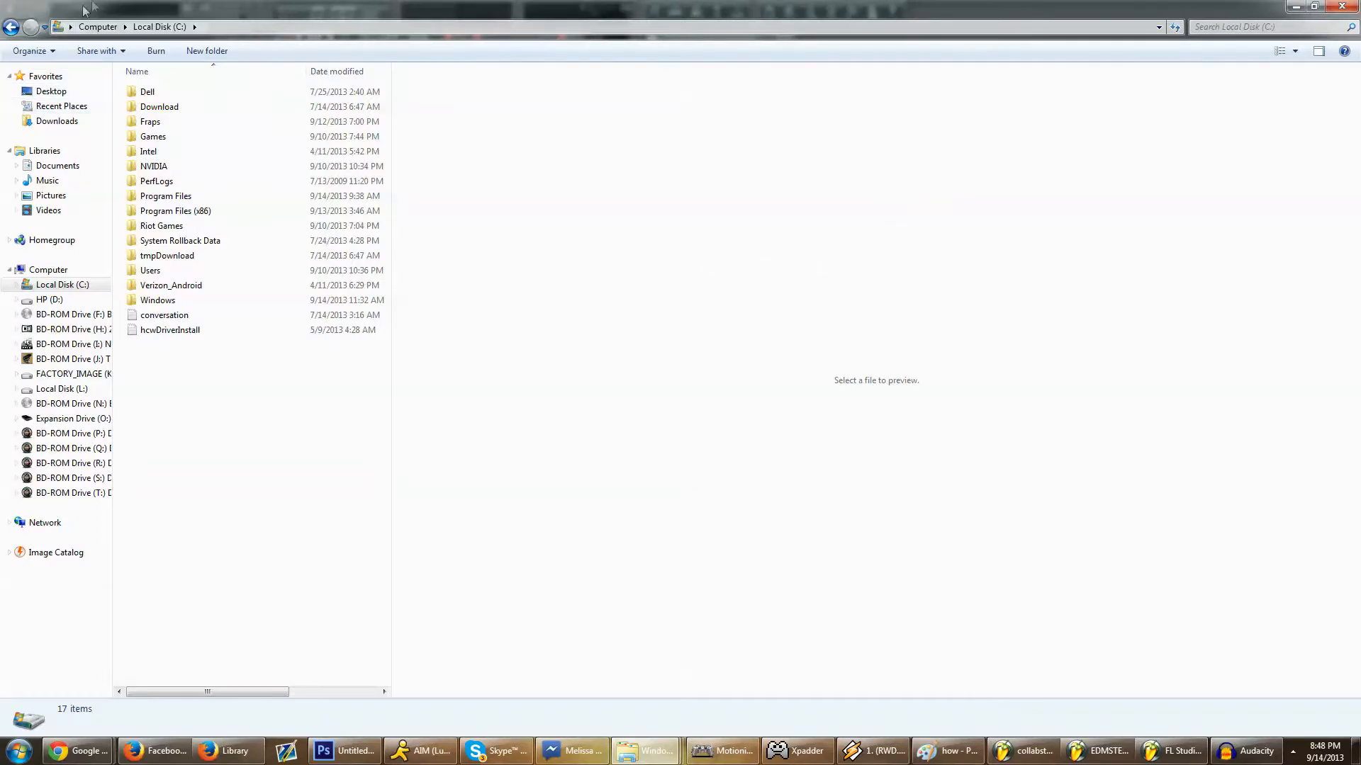
click(316, 26)
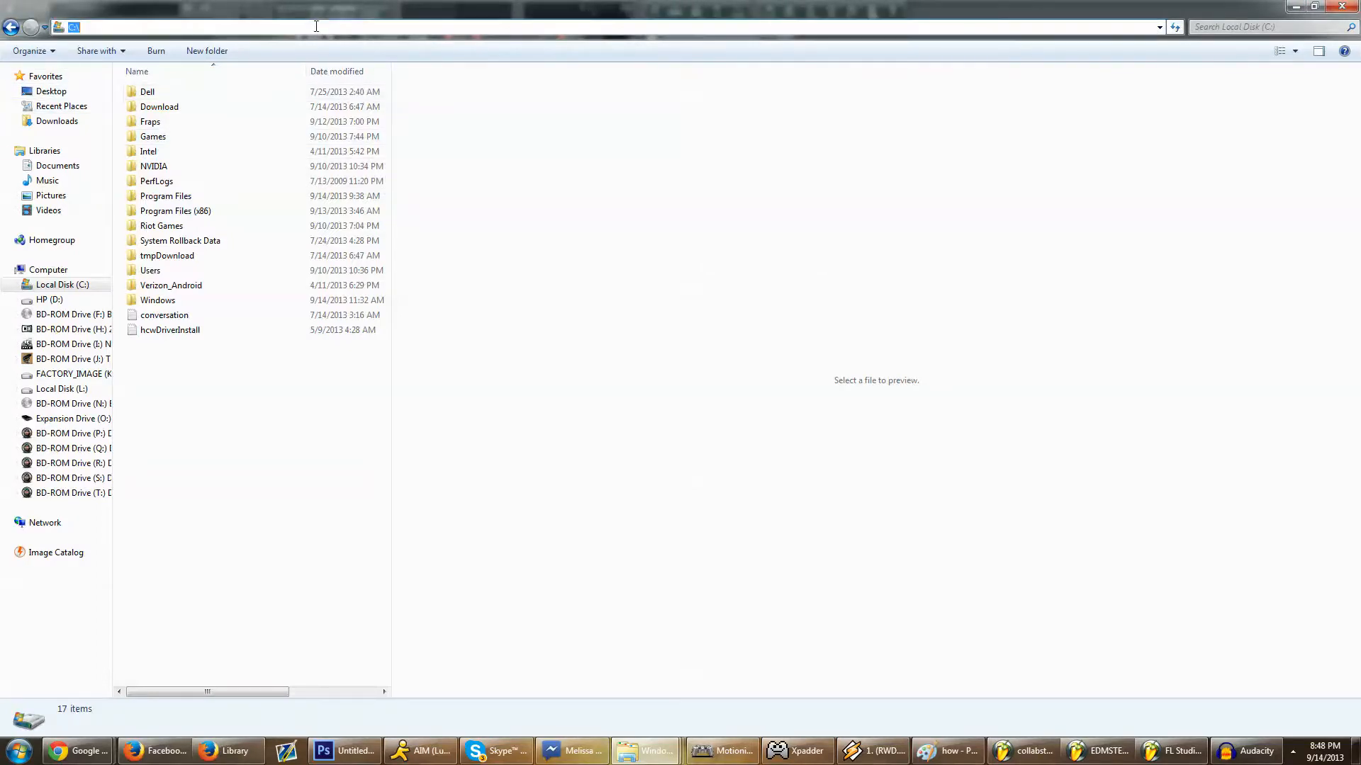
click(1291, 6)
click(608, 205)
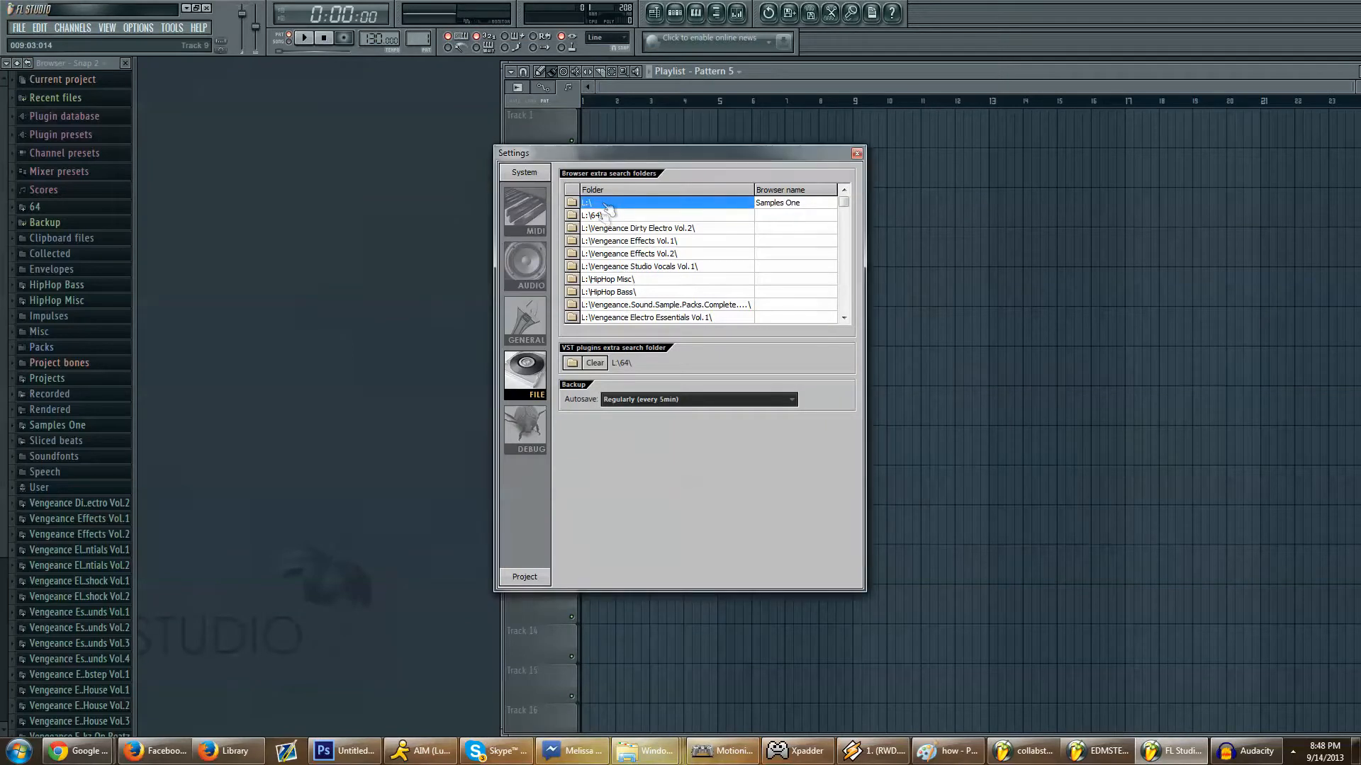
Step: Point out the L:\64\ entry and its browser name in the extra search folders, and close the settings
click(599, 216)
click(598, 216)
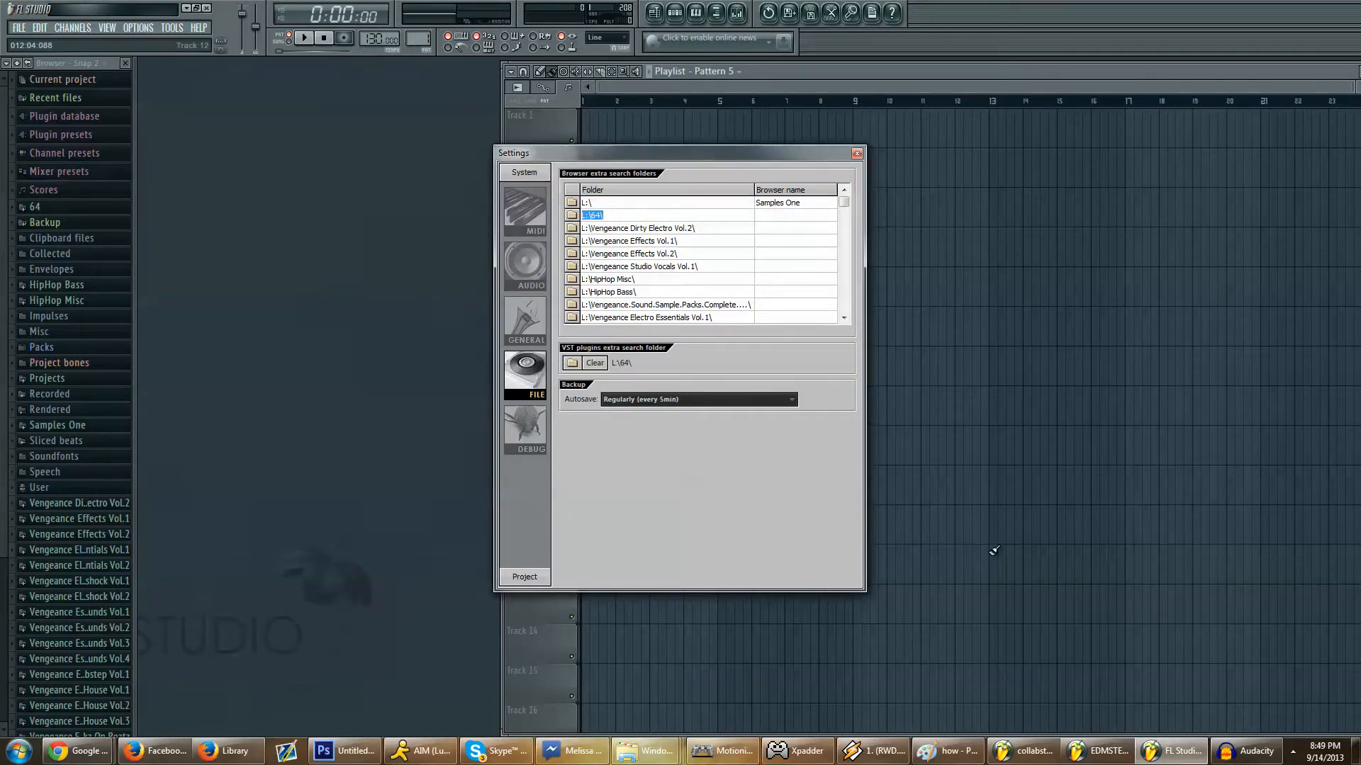
click(780, 216)
click(771, 217)
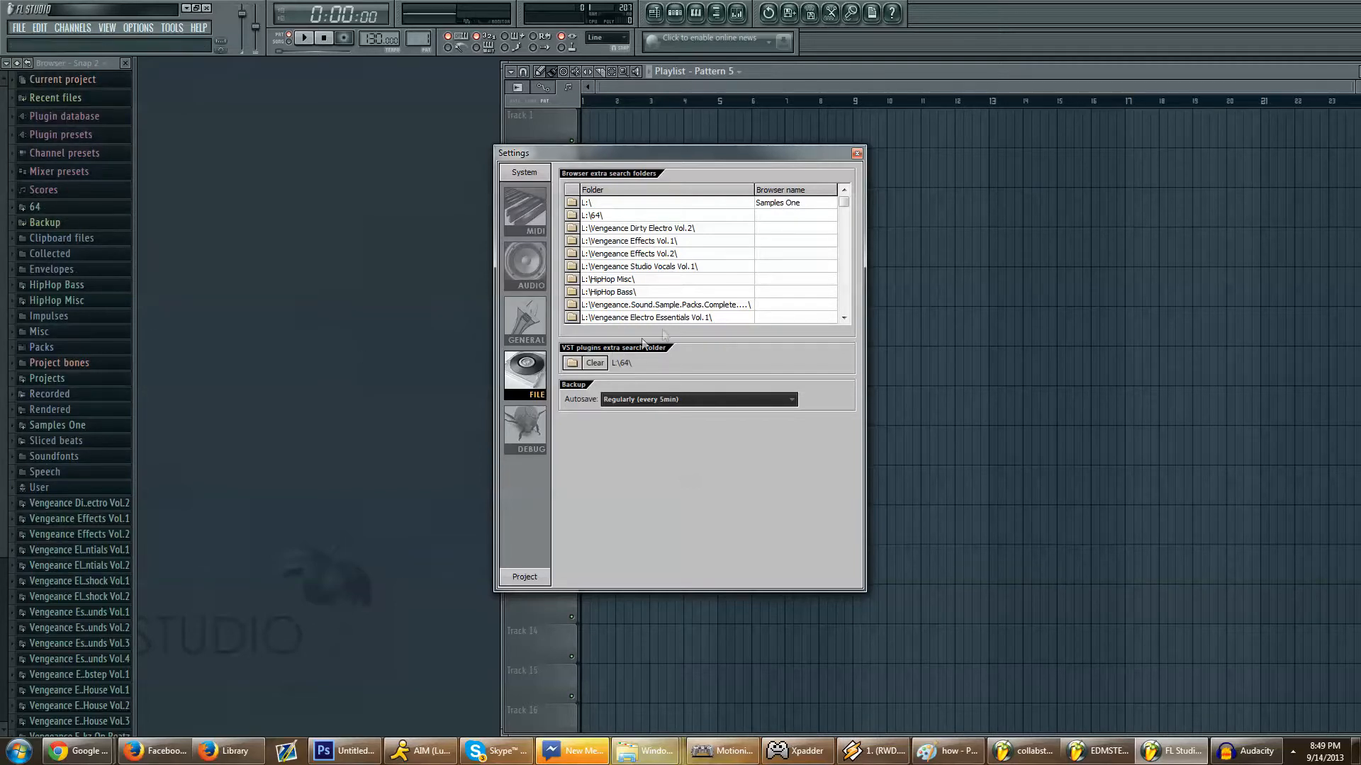
click(858, 152)
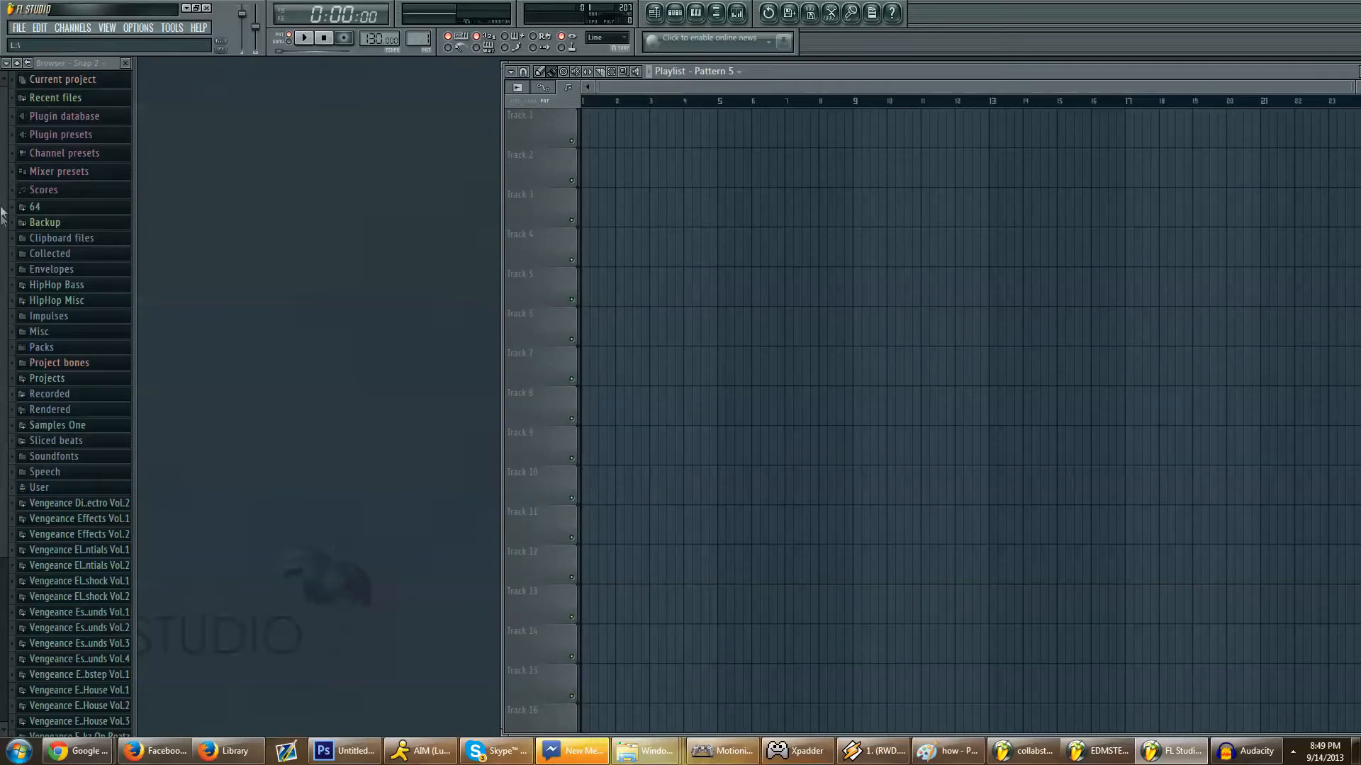
Step: Look through the browser's list of folders, and expand and collapse the 64 folder
scroll(9, 234, down, 4)
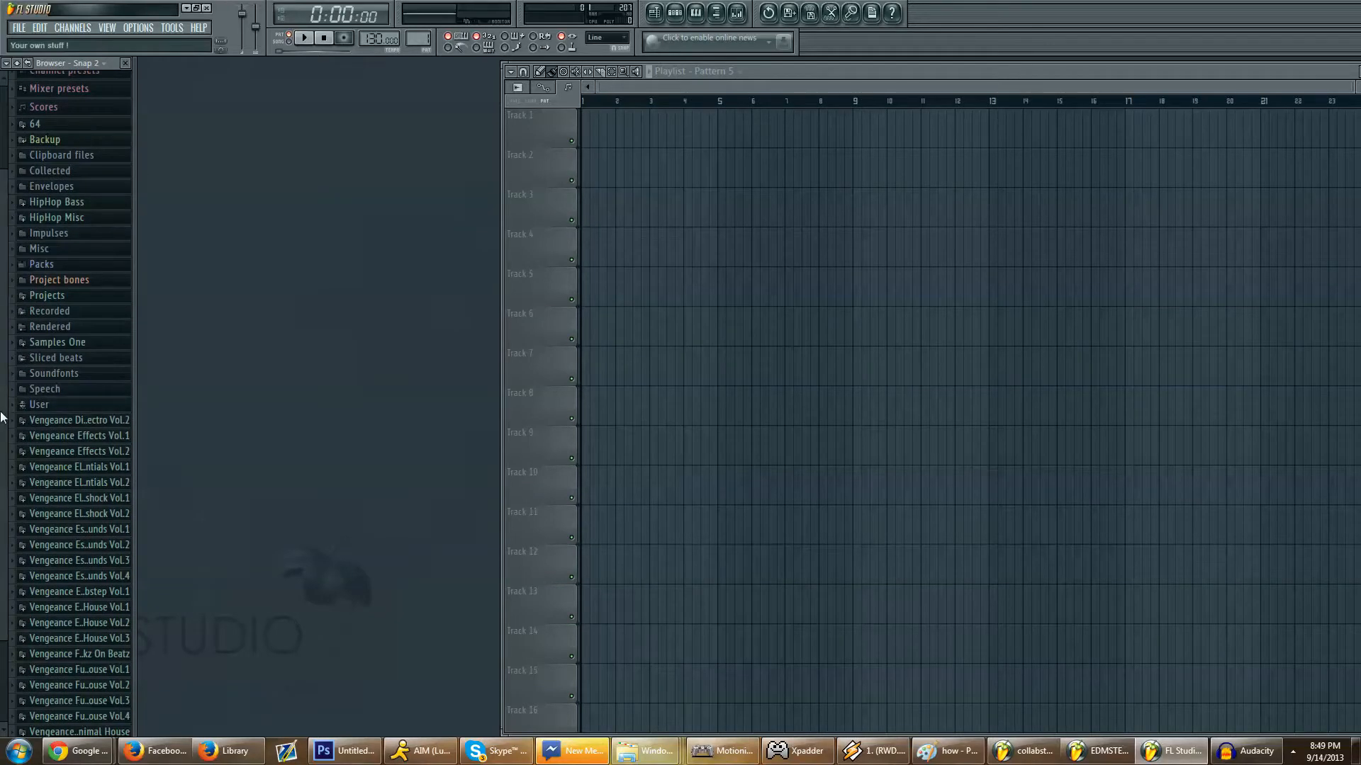
scroll(2, 600, down, 2)
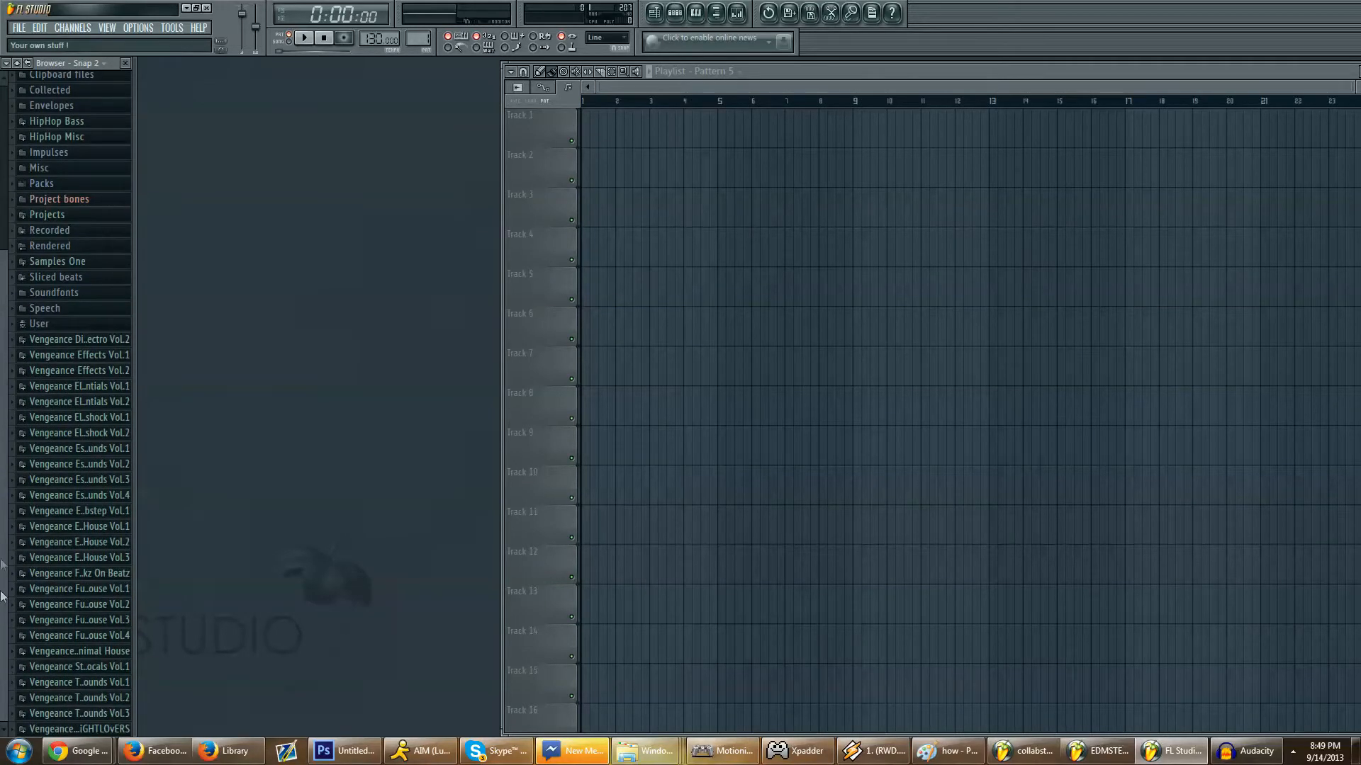
scroll(11, 518, up, 5)
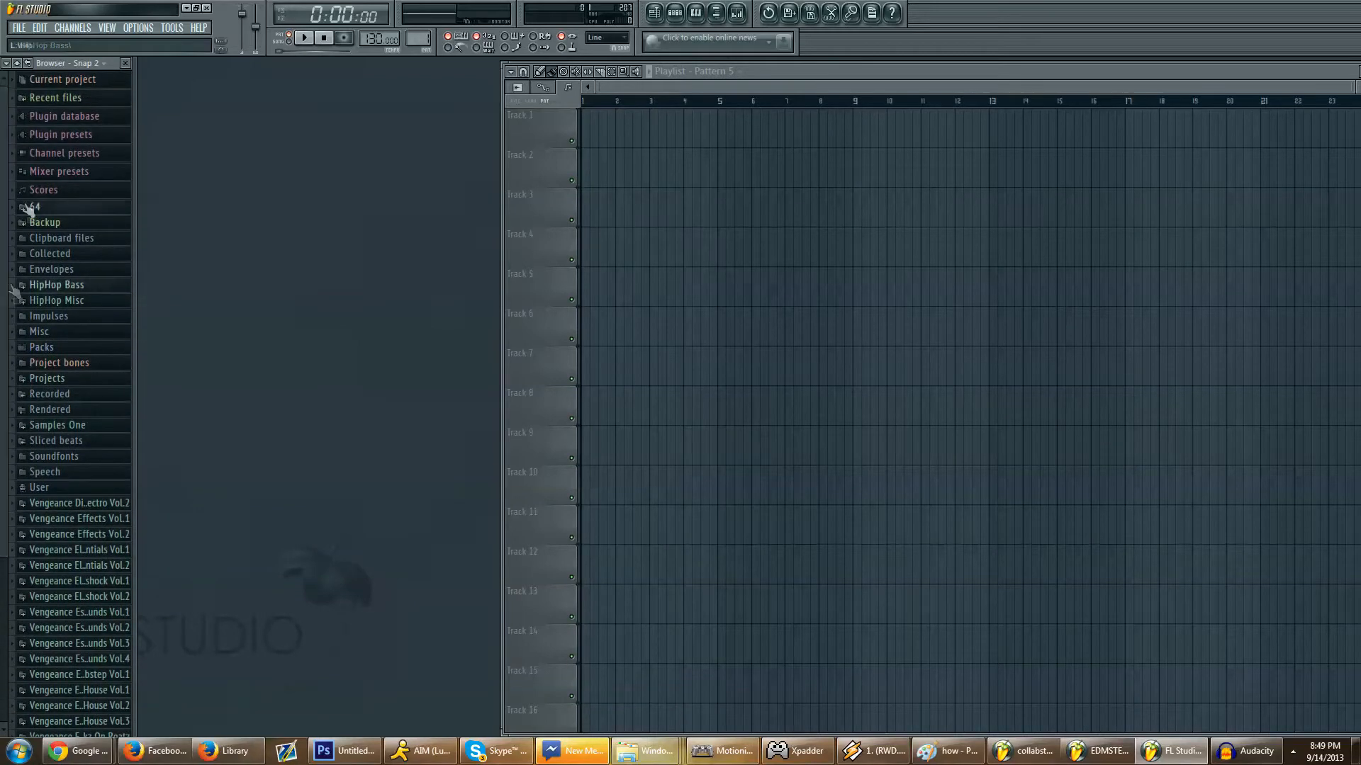
click(28, 207)
click(28, 207)
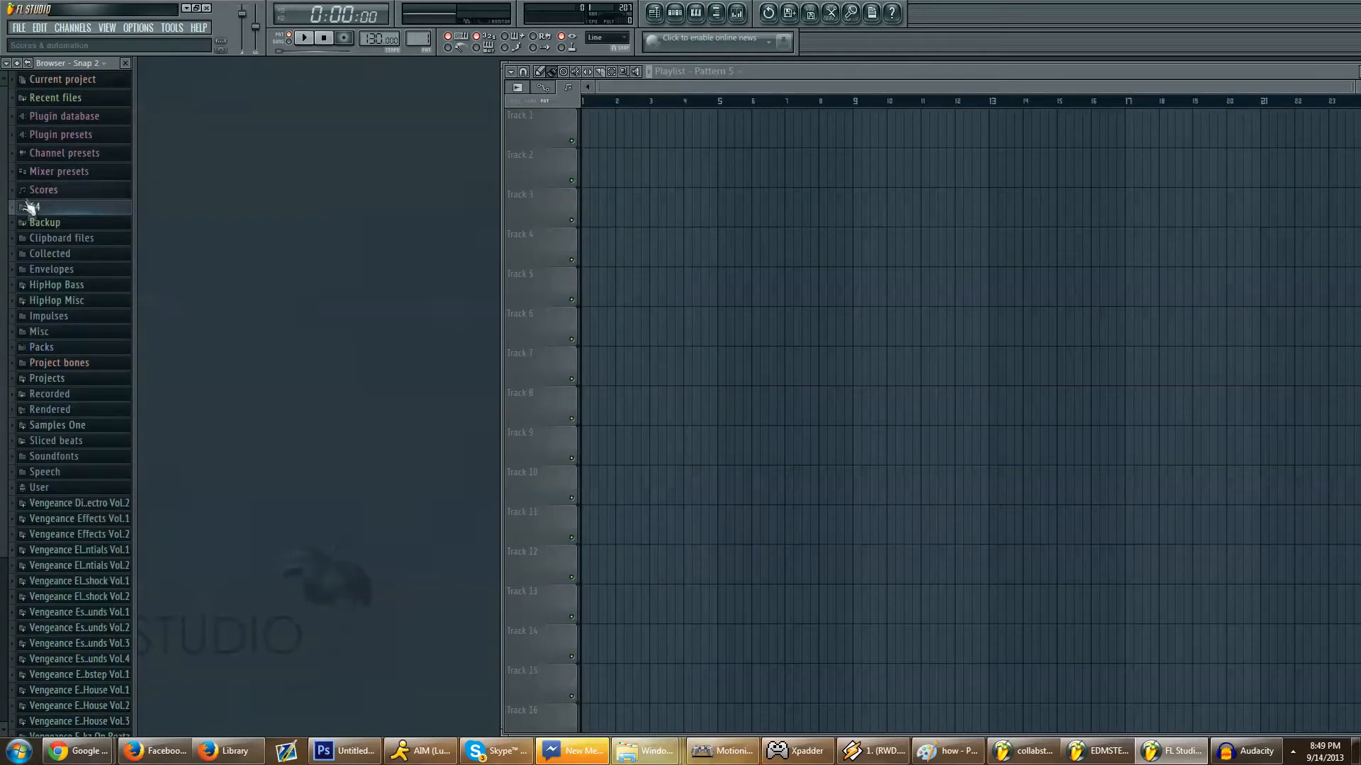
Step: View the contents of the Recent files, Current project and Samples One folders in the browser, collapsing them again
click(46, 97)
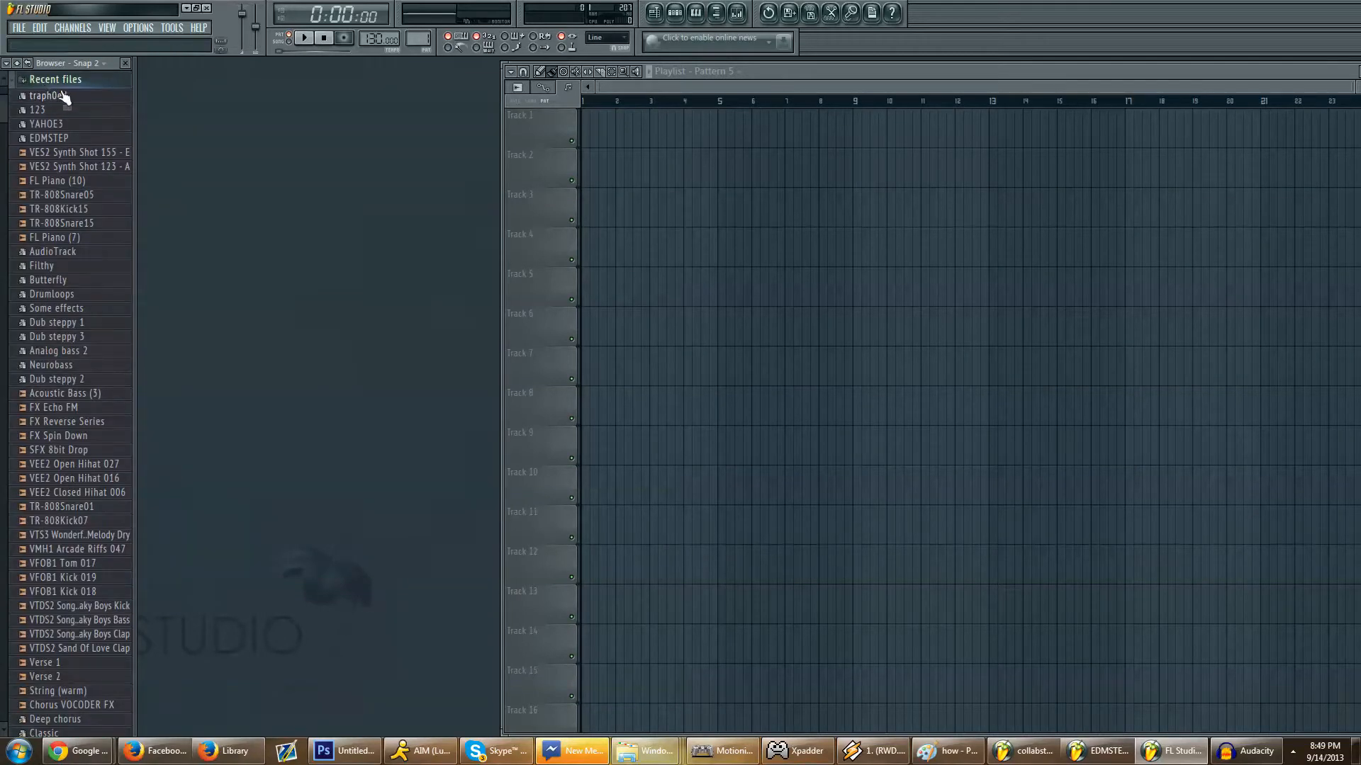
click(74, 85)
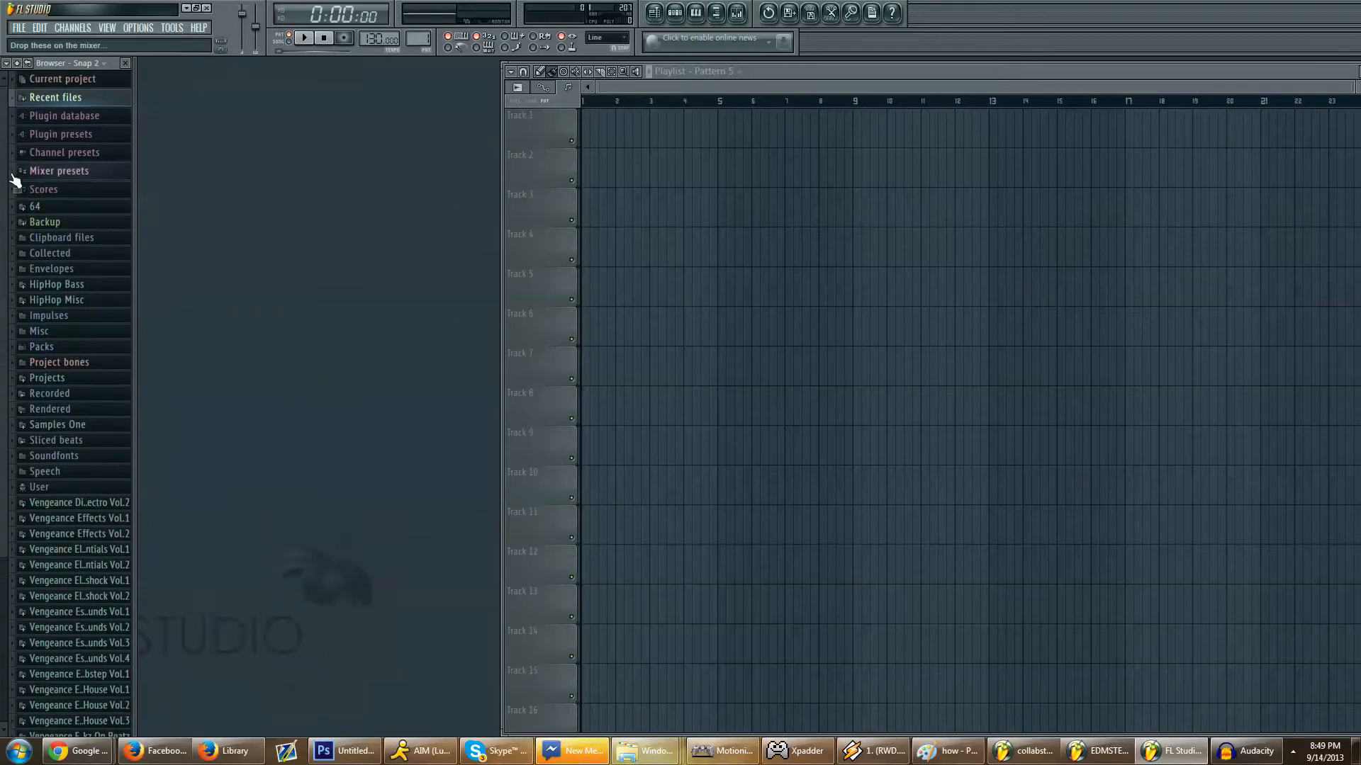
click(88, 82)
click(88, 85)
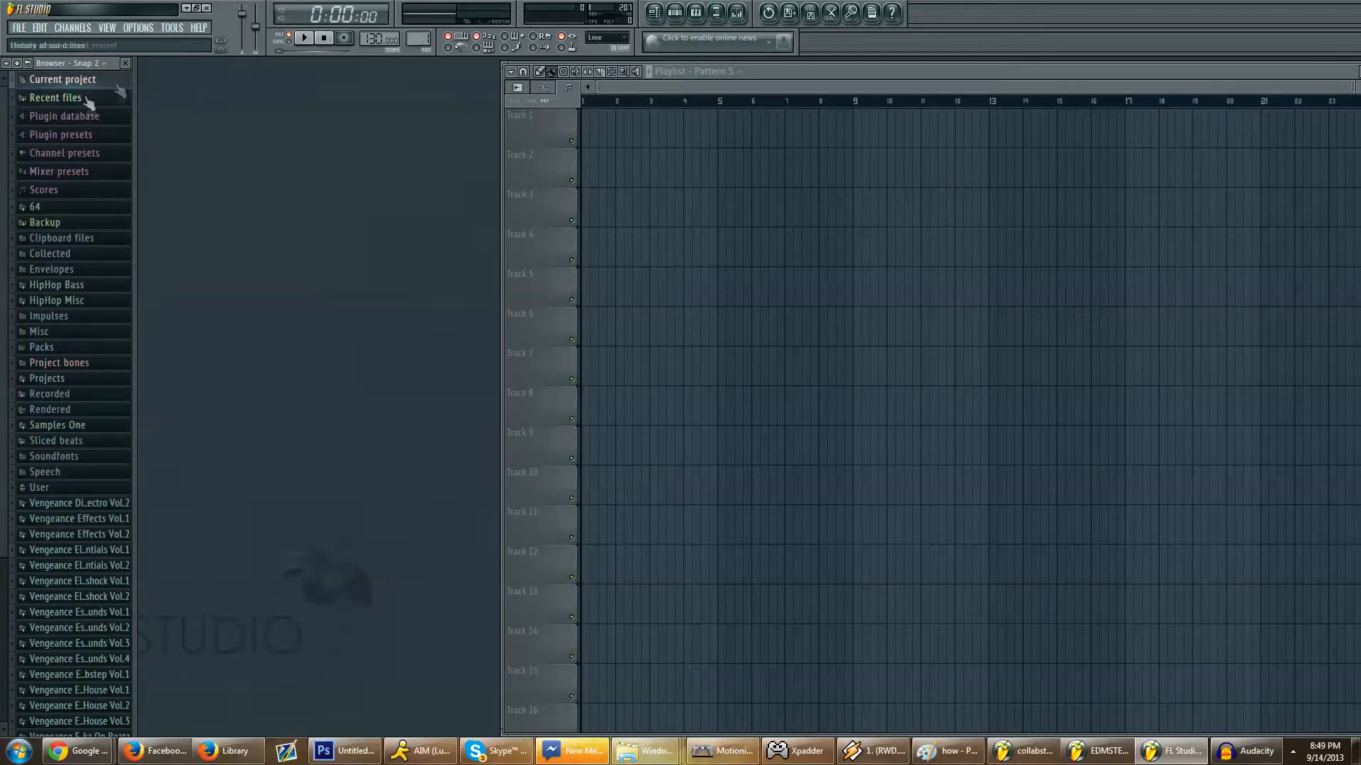
click(116, 84)
click(115, 84)
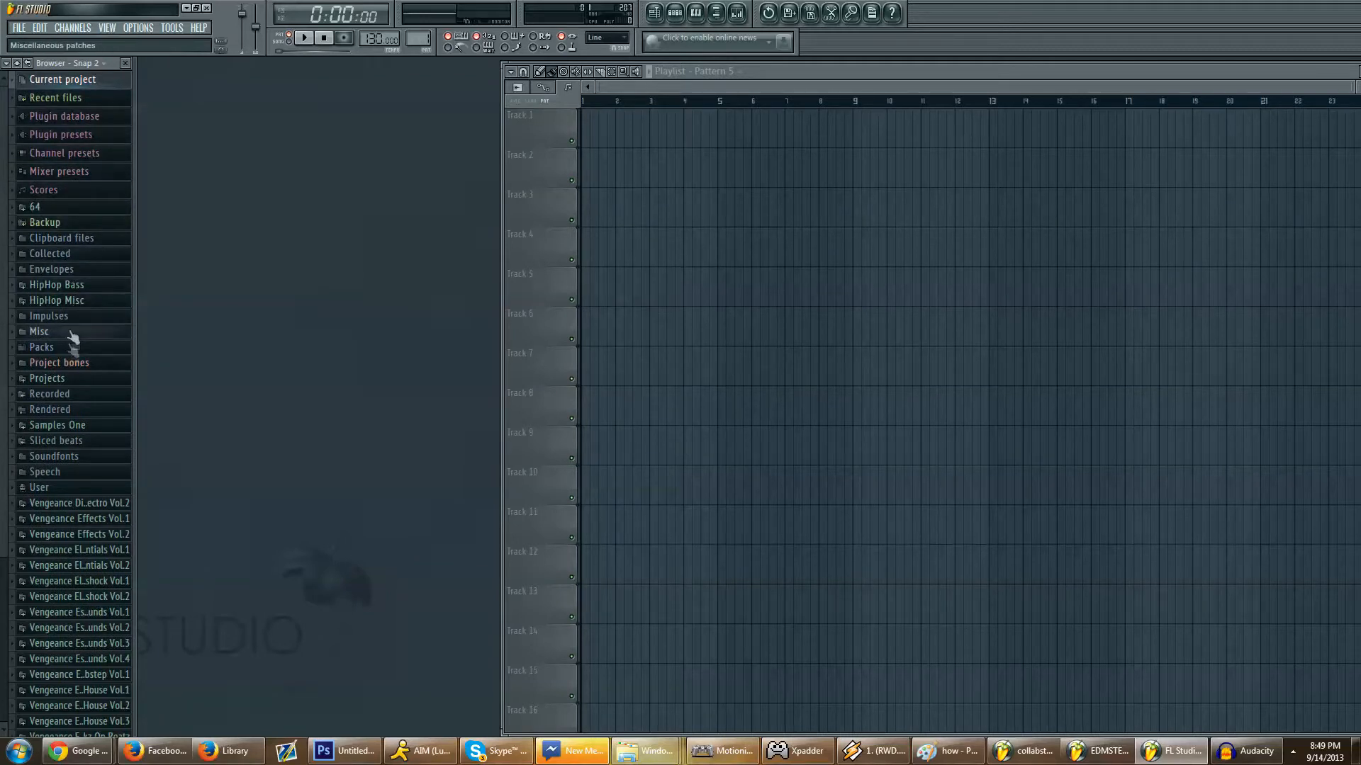
click(58, 425)
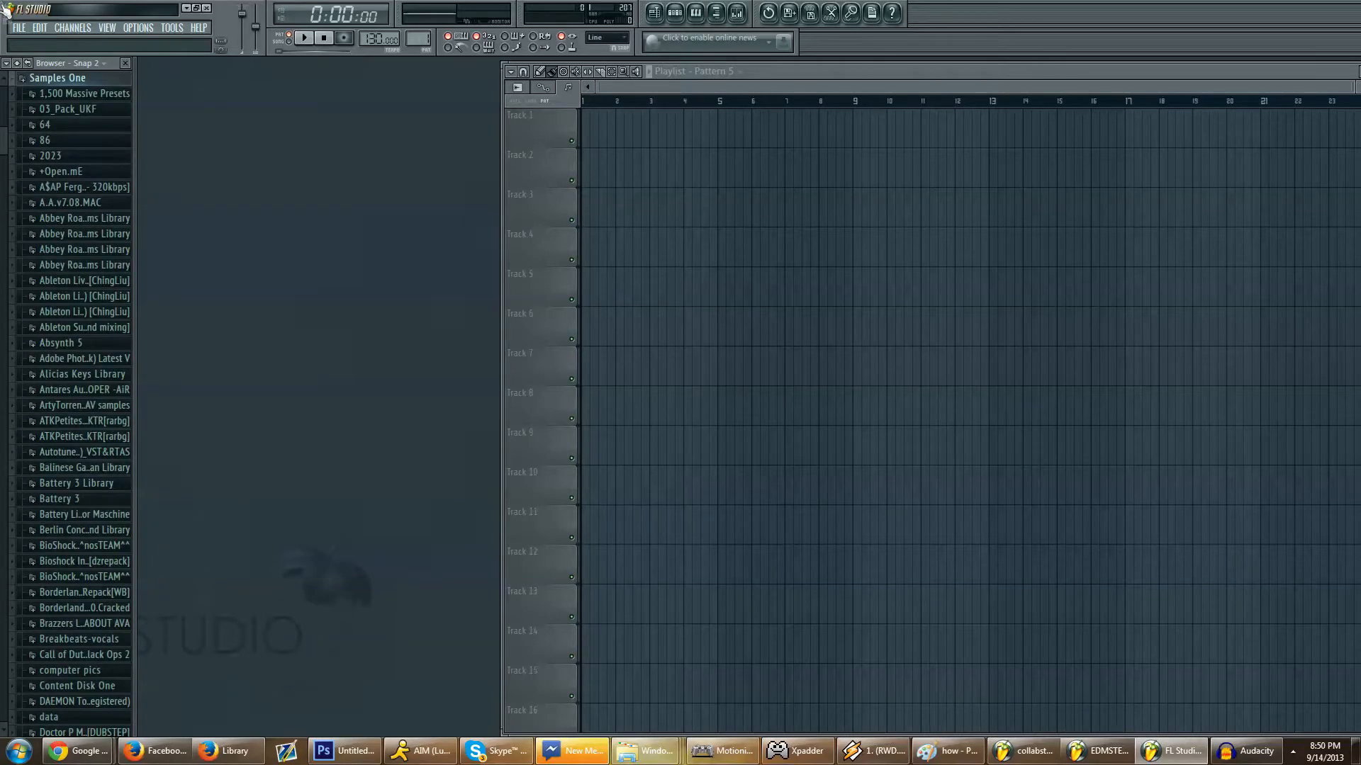
click(56, 83)
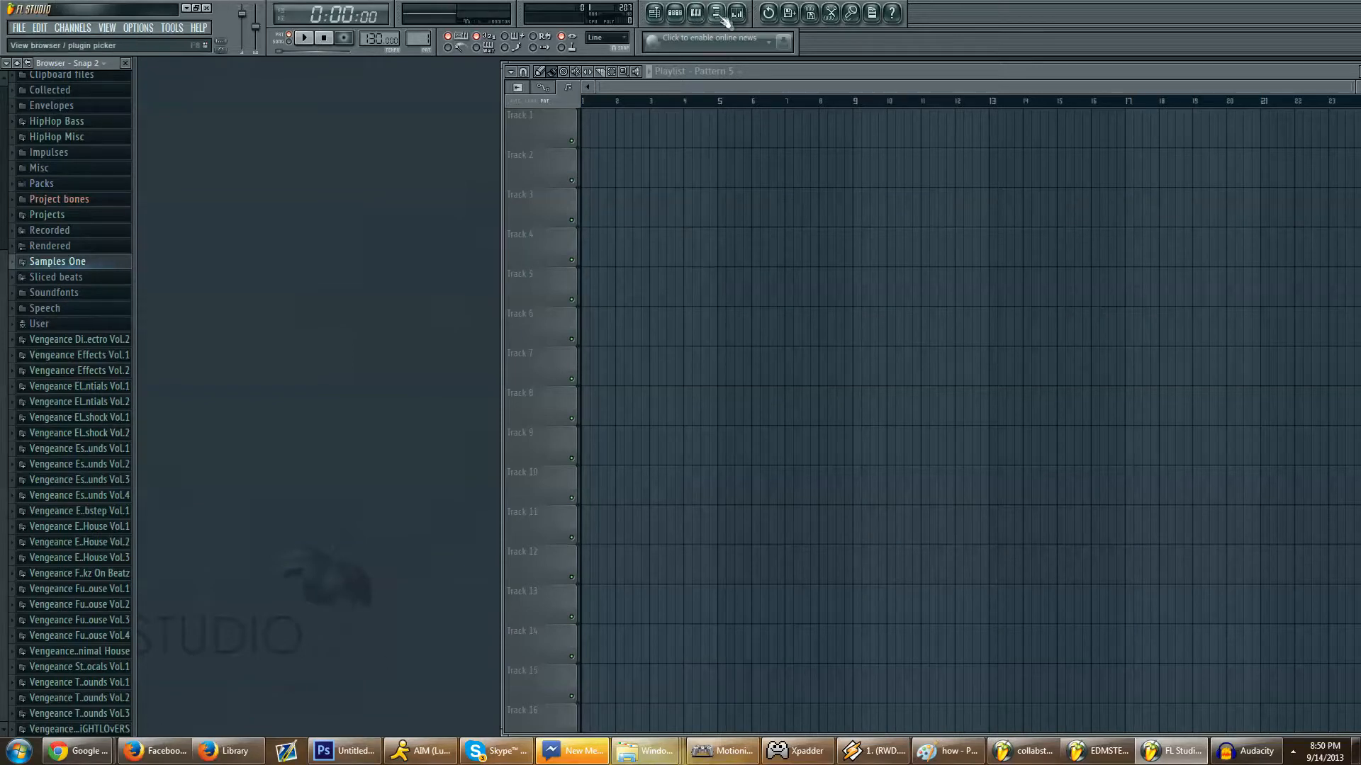
click(783, 19)
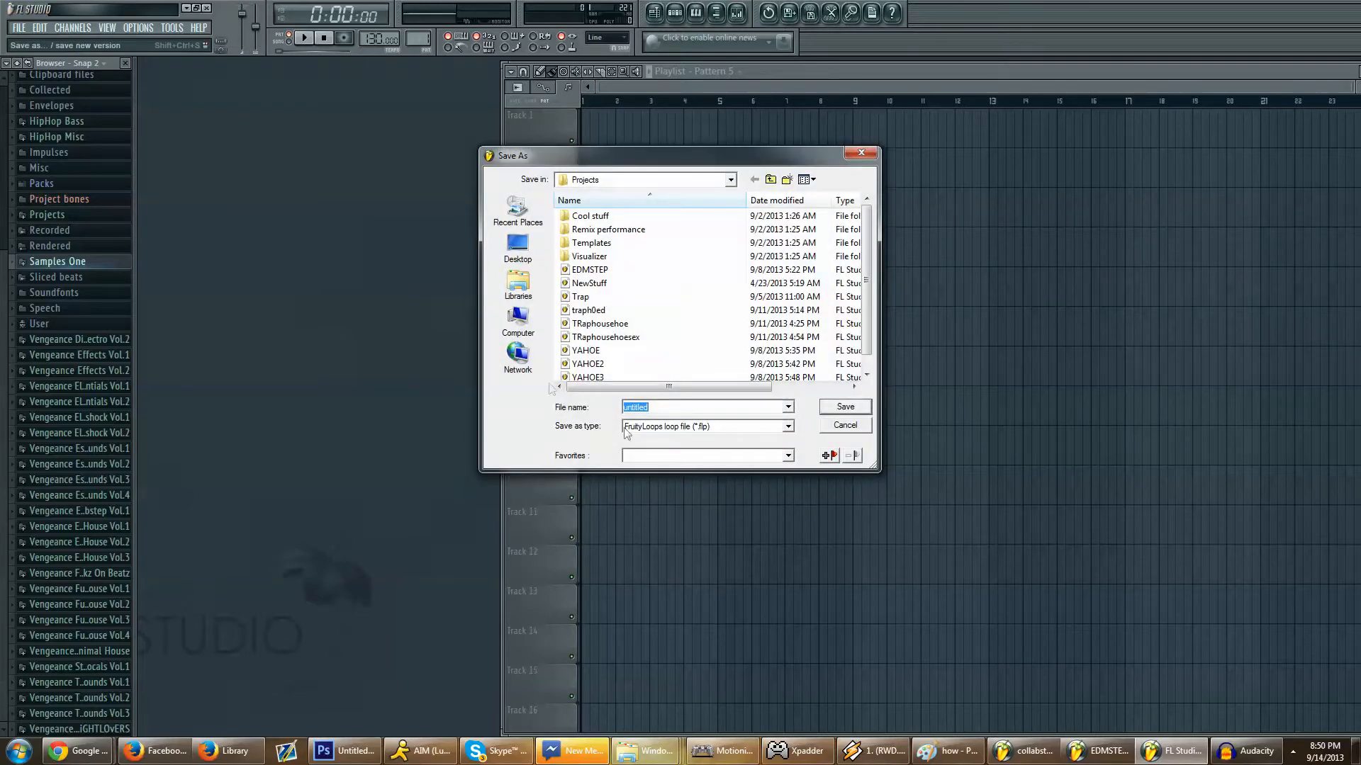
click(845, 425)
scroll(83, 358, up, 4)
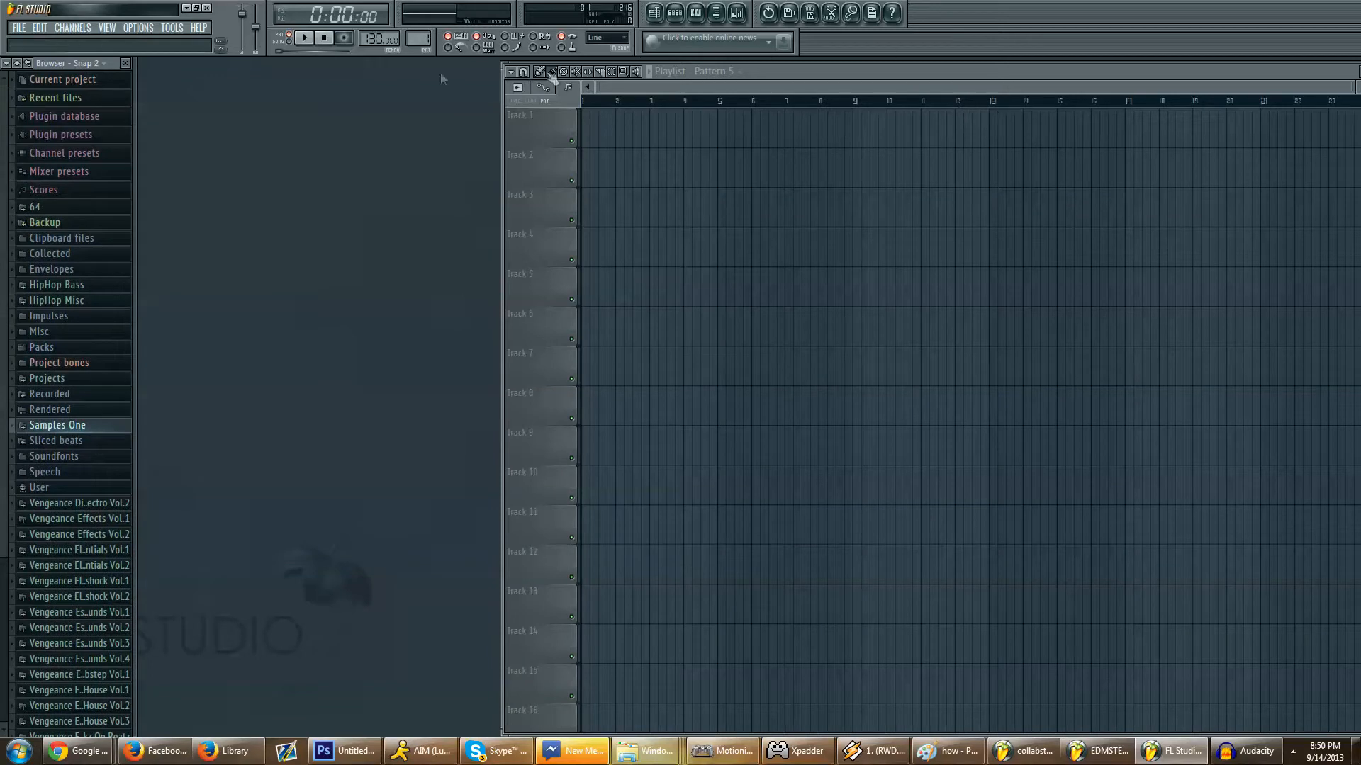
Step: Reopen the system settings at the File page and look through the browser extra search folders
click(171, 27)
mouse_move(126, 27)
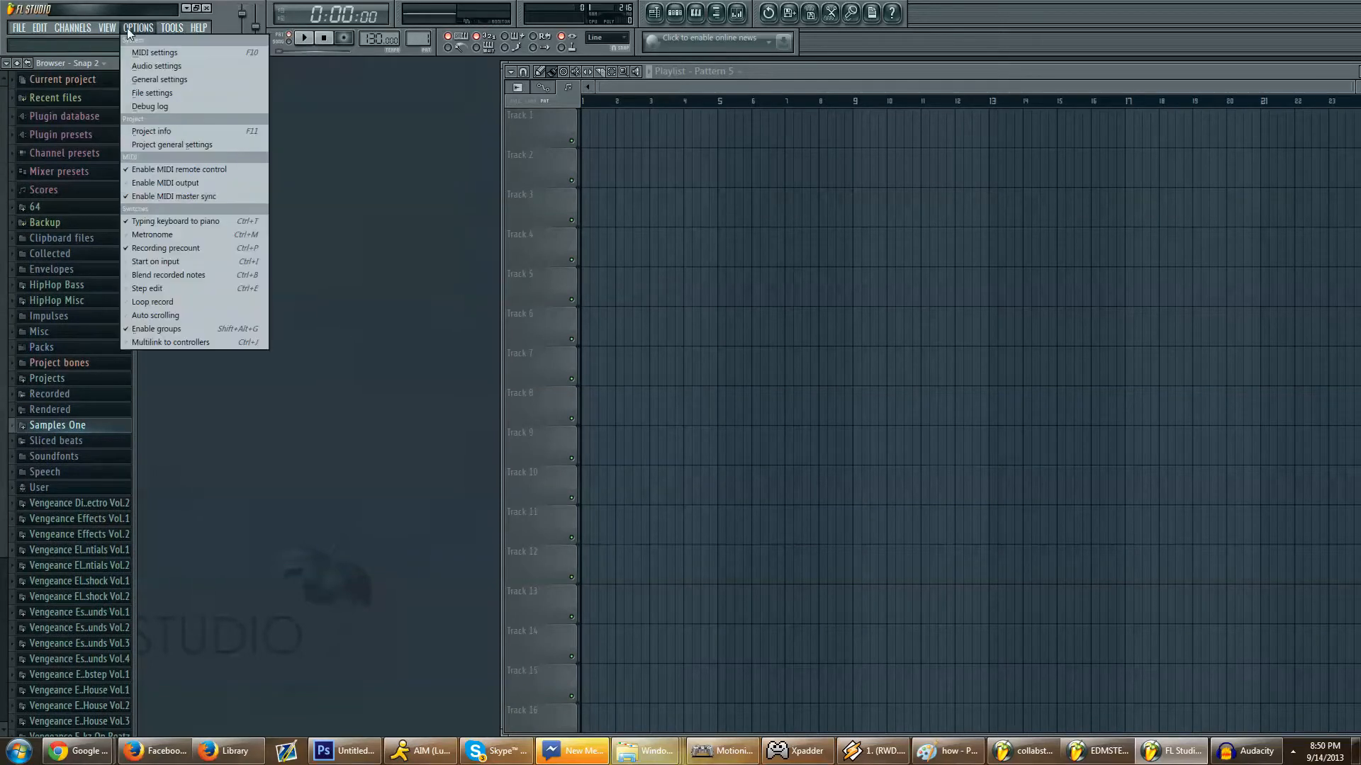
click(146, 49)
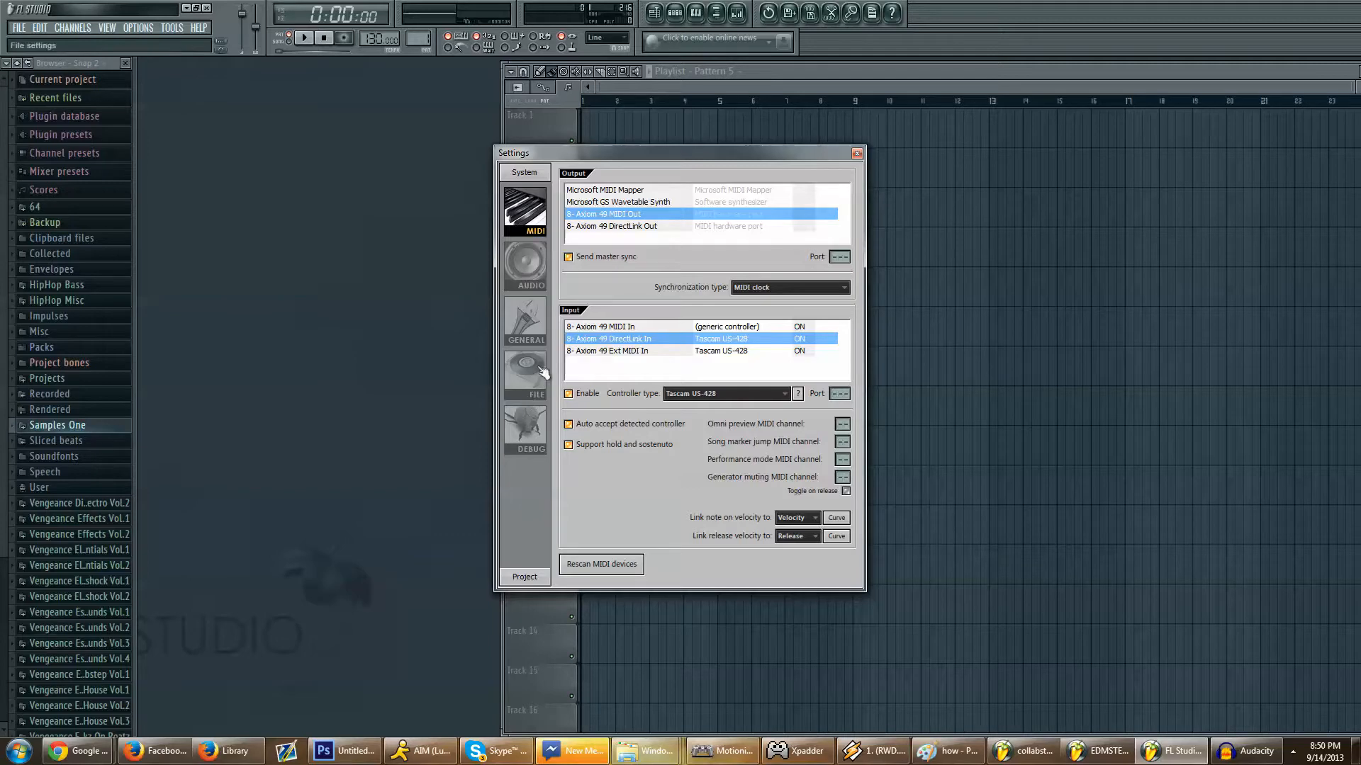
click(533, 343)
click(525, 379)
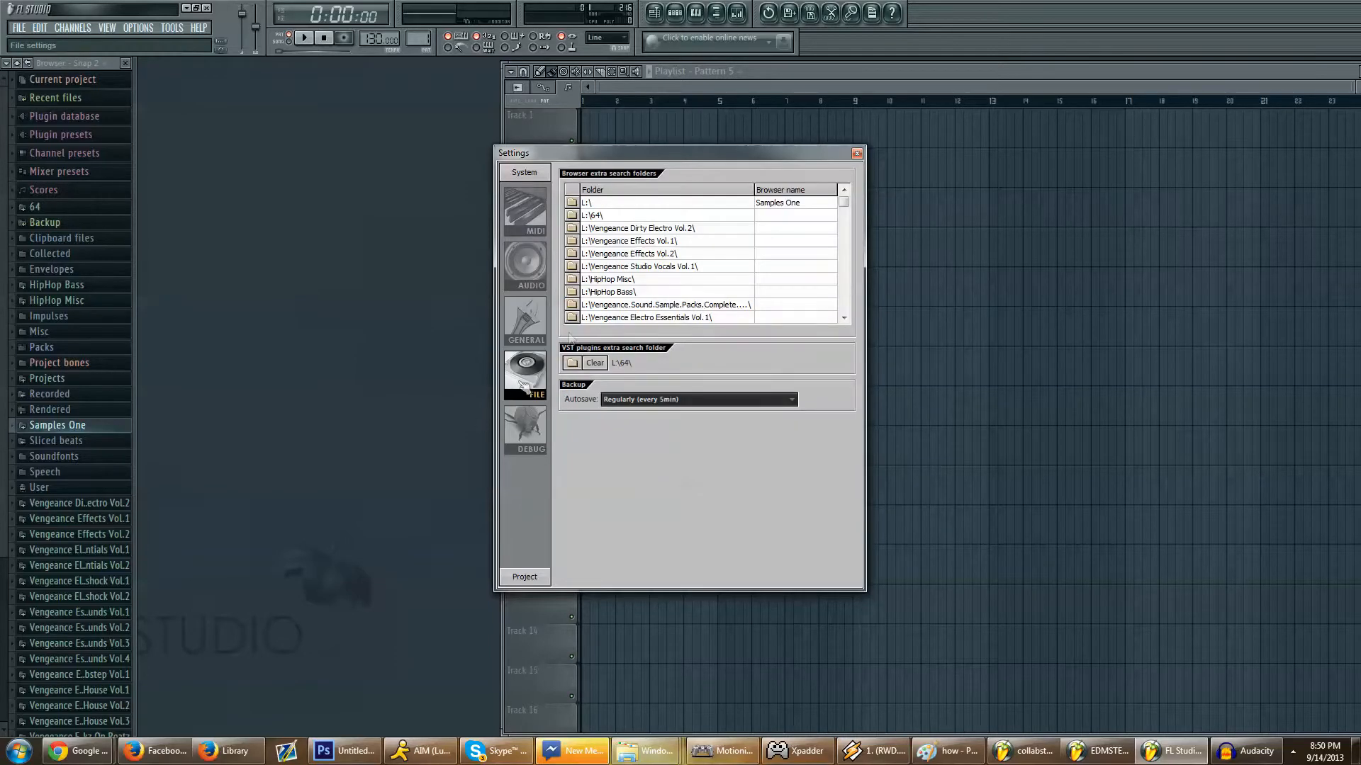
scroll(720, 269, down, 2)
scroll(722, 269, up, 2)
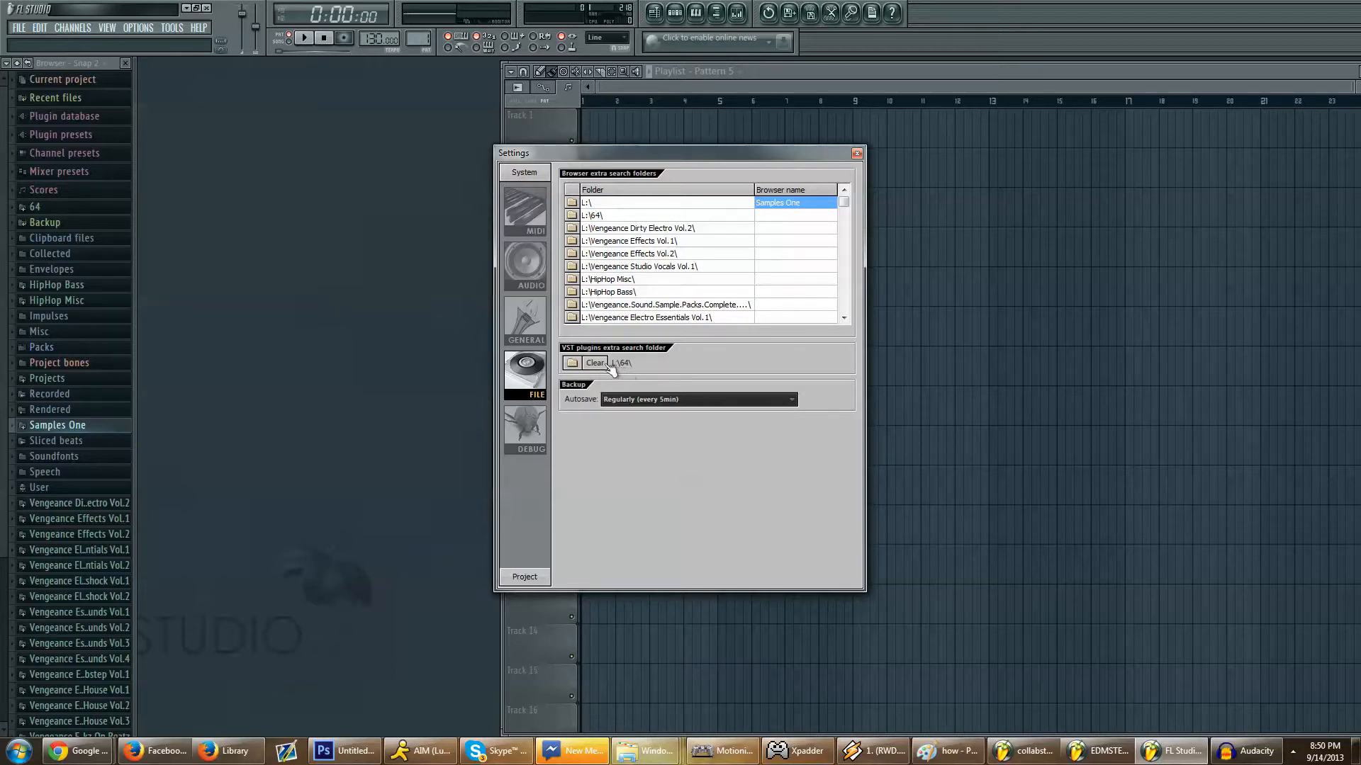
Step: Set the VST plugins extra search folder to the 64 folder on Local Disk (L:), and close the settings
click(573, 363)
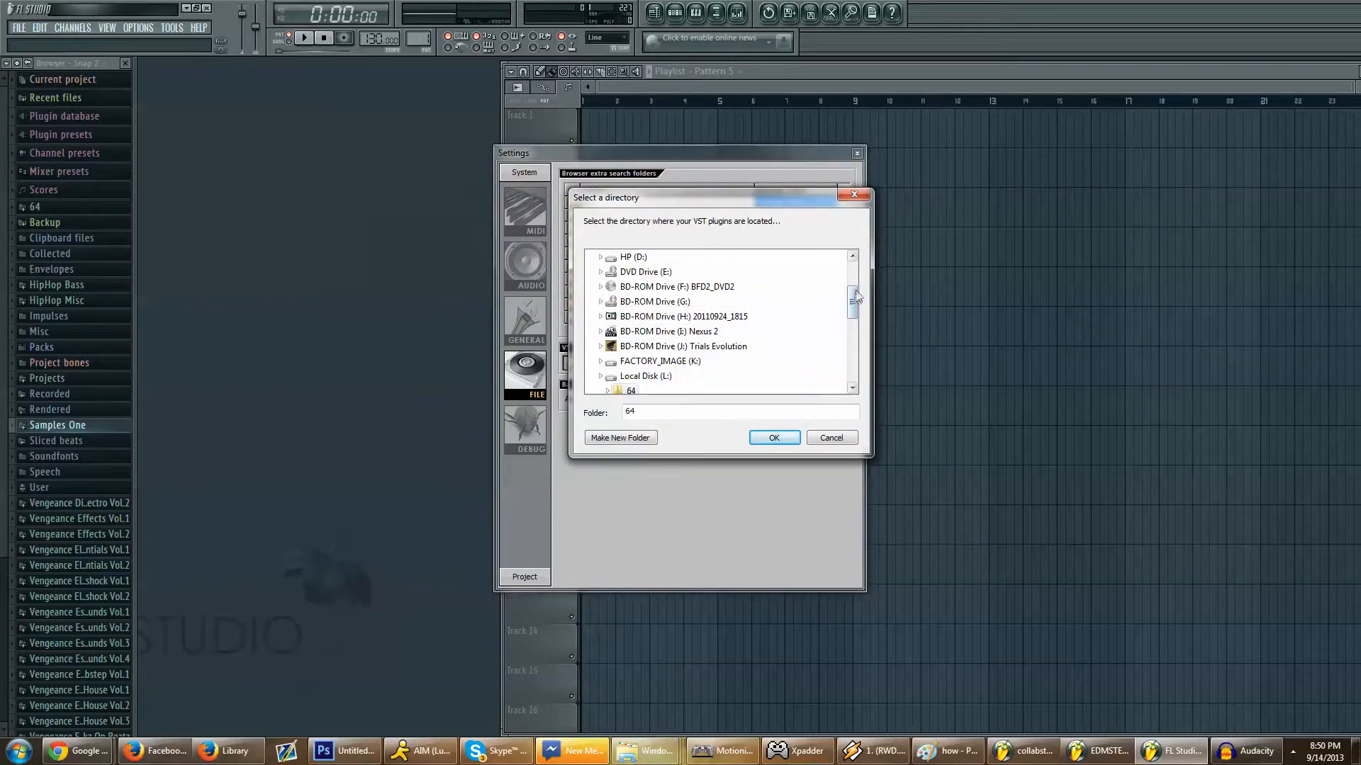
drag(852, 301, 852, 312)
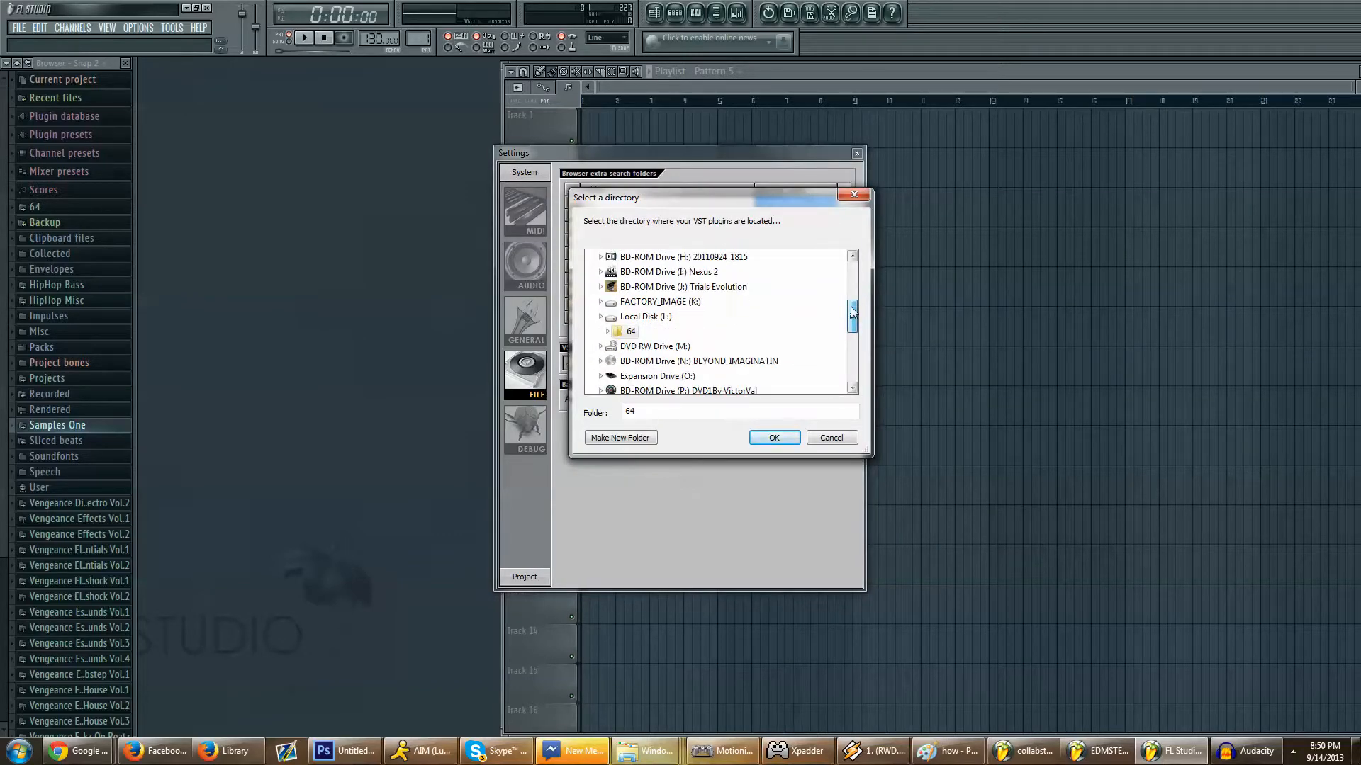
click(783, 437)
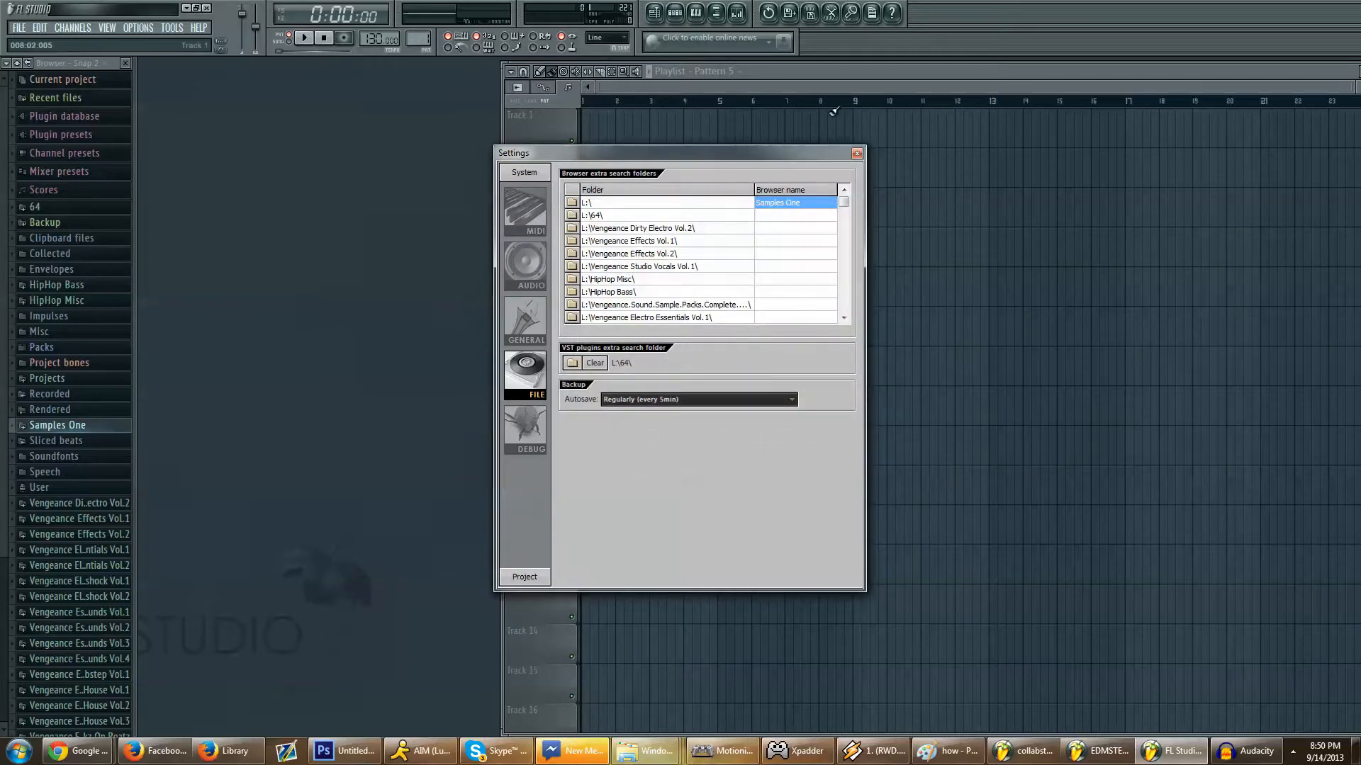
click(856, 153)
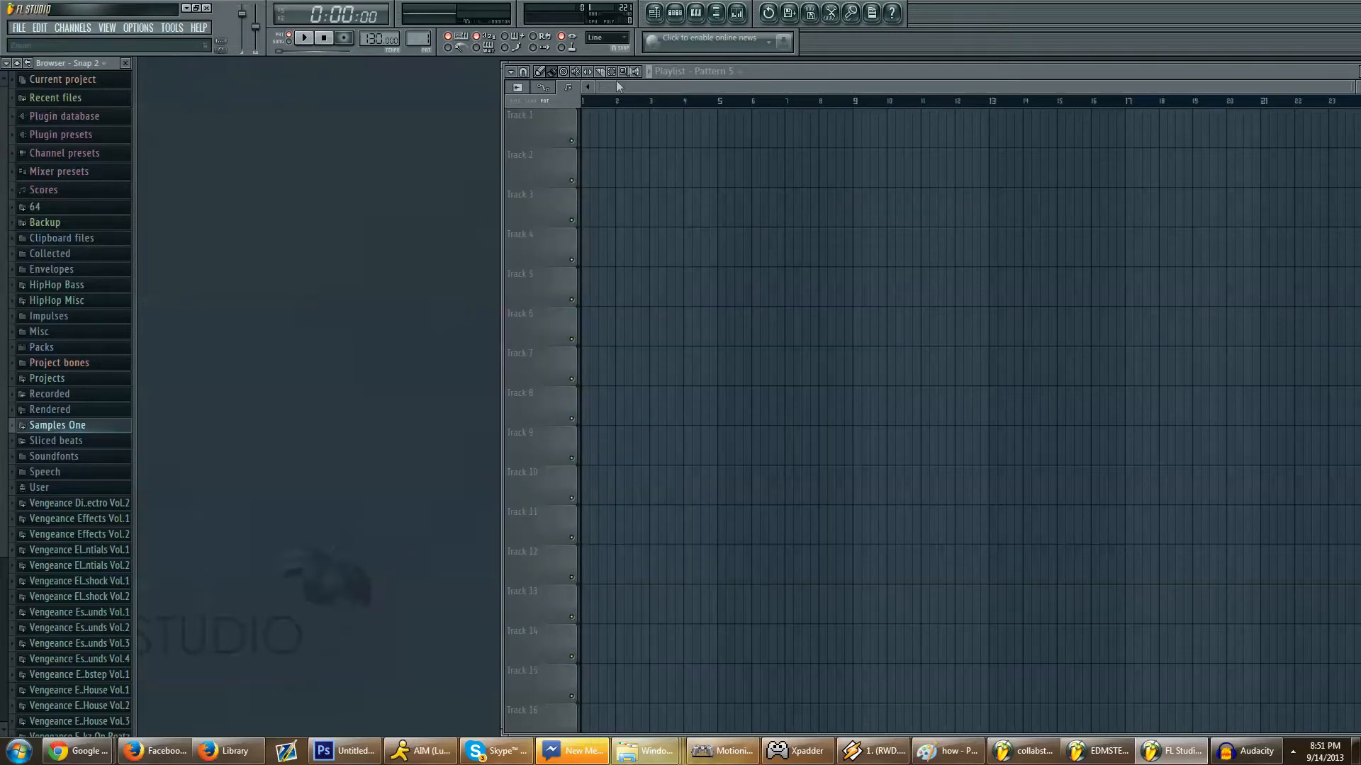
Step: Show the piano roll of the Kick channel and close it
click(655, 13)
click(695, 12)
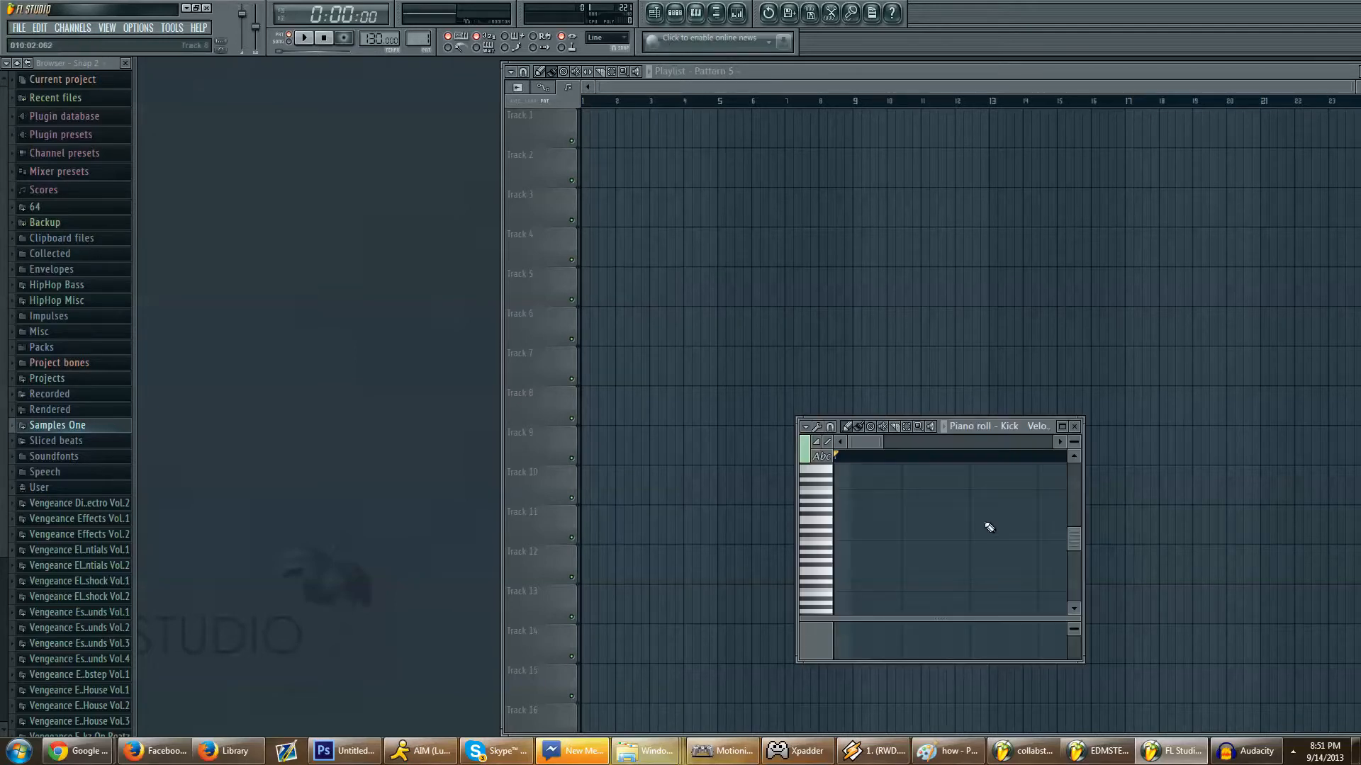
click(1075, 426)
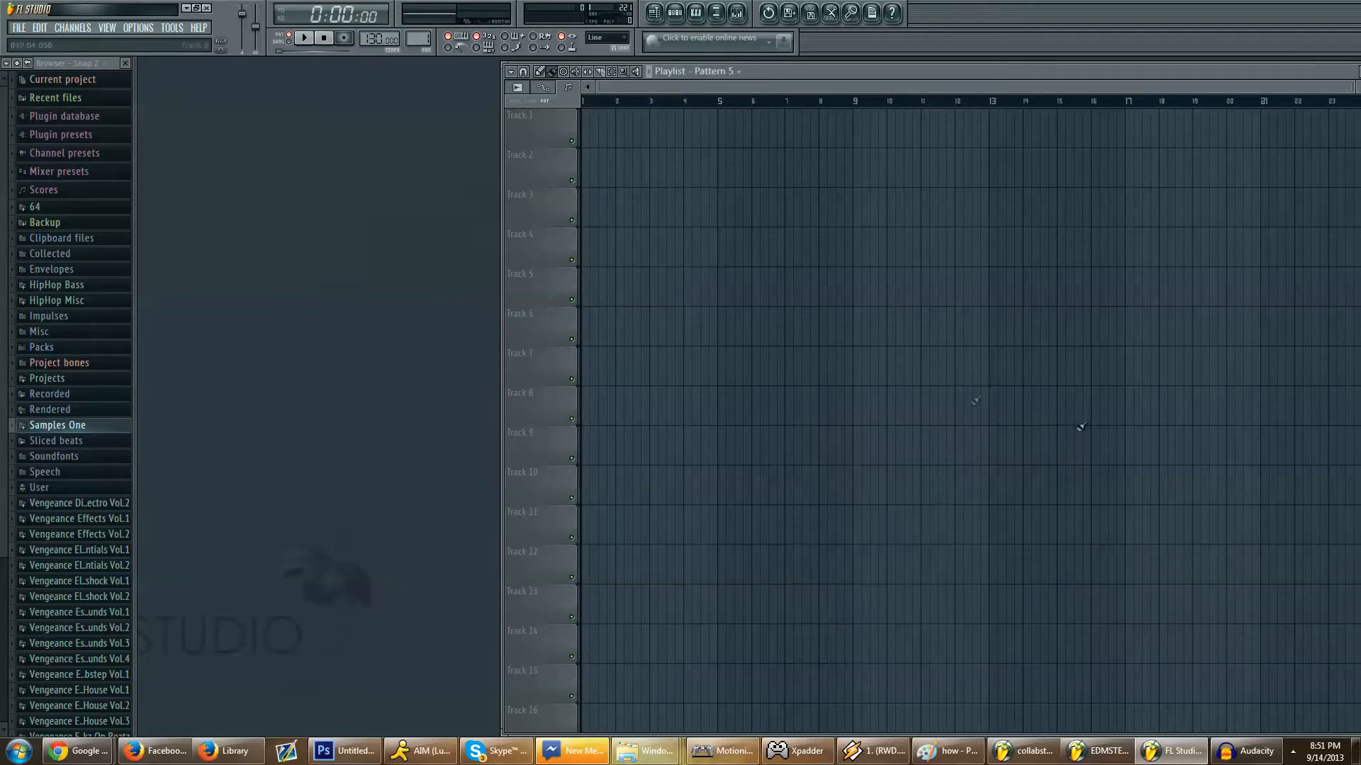
Step: Show the mixer and the piano roll, and close both windows
click(737, 13)
click(738, 14)
click(738, 14)
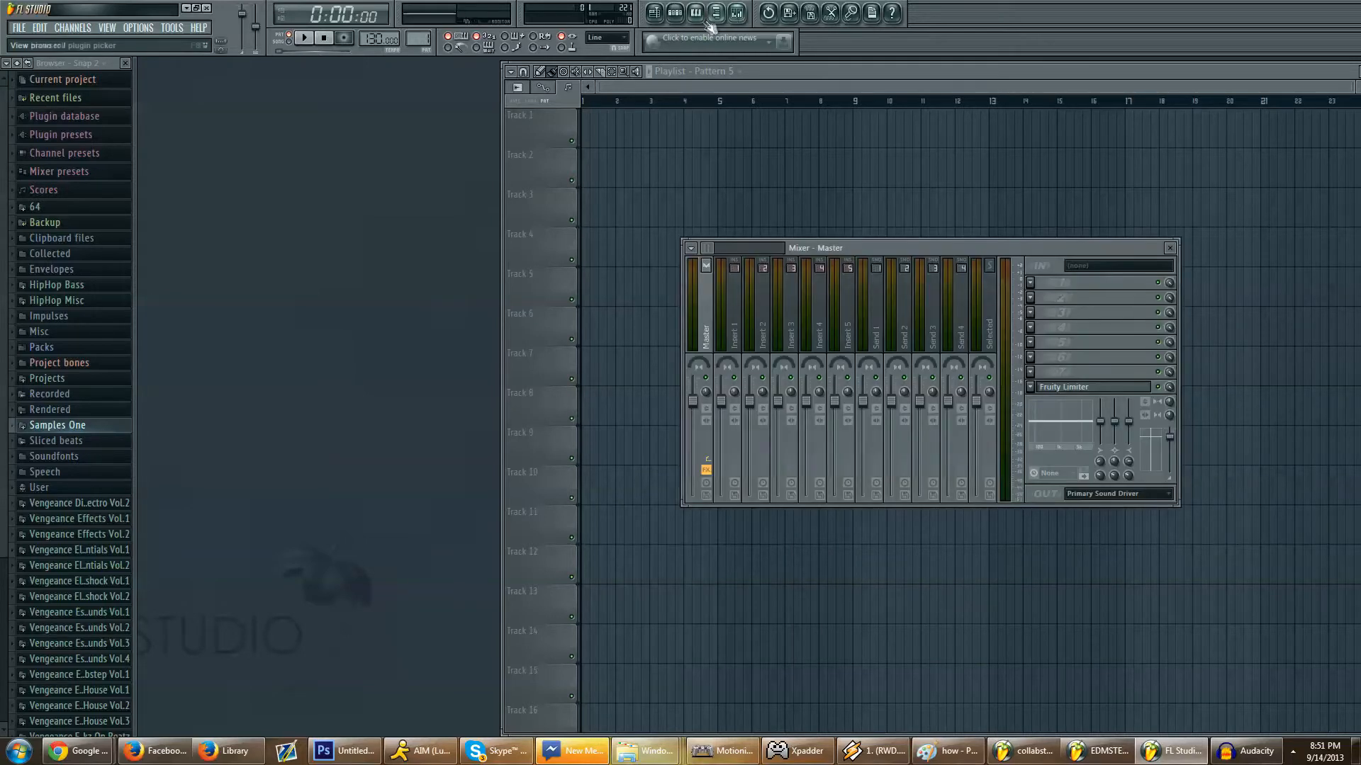
click(697, 13)
click(1074, 426)
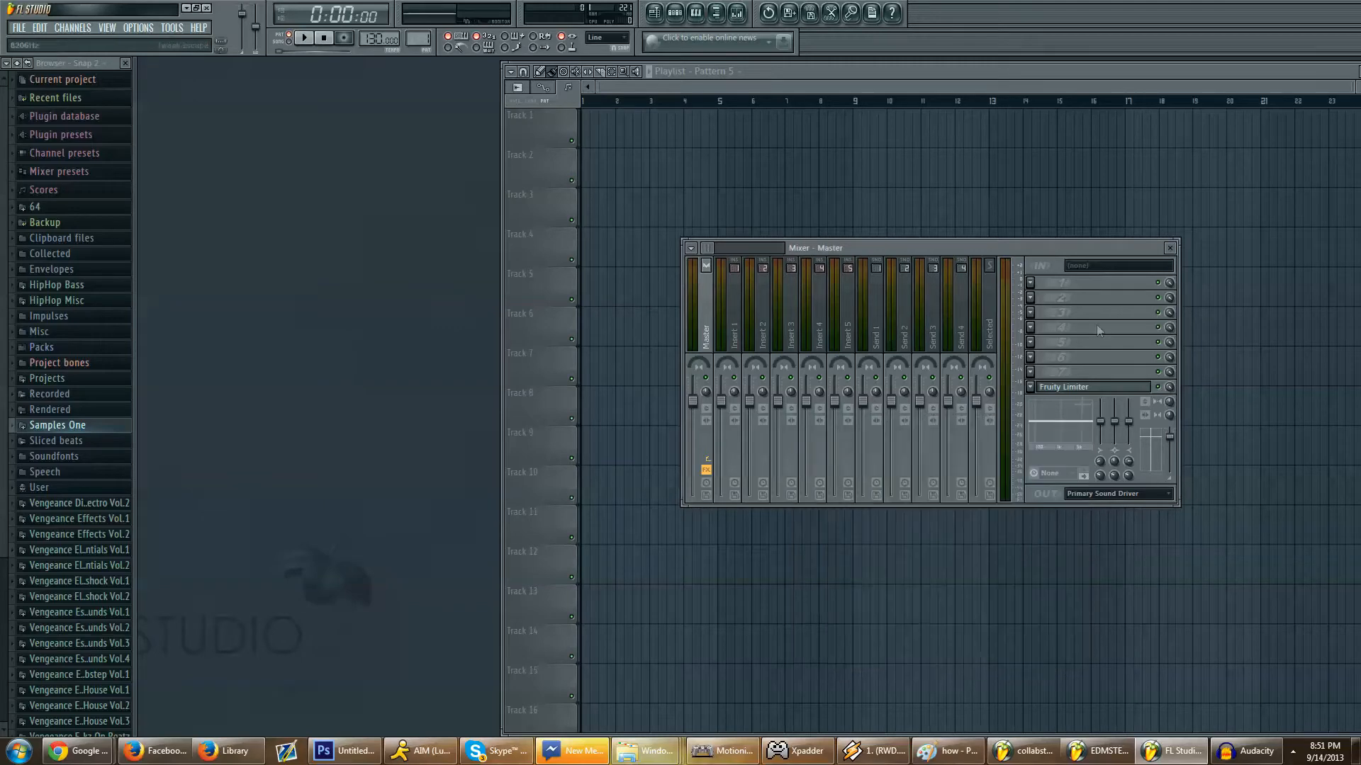
click(1169, 248)
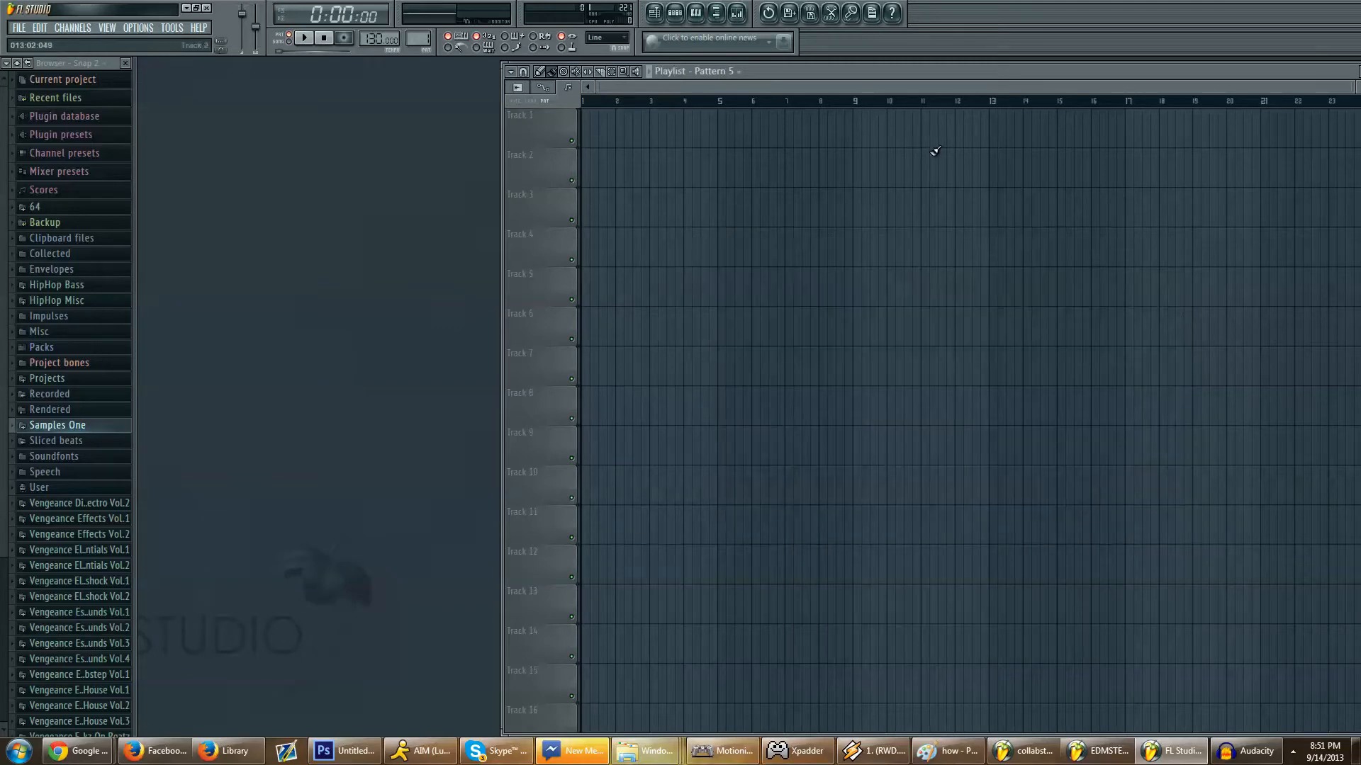
Step: Demonstrate toggling the browser view, and close the mixer window
click(717, 13)
click(717, 13)
click(717, 12)
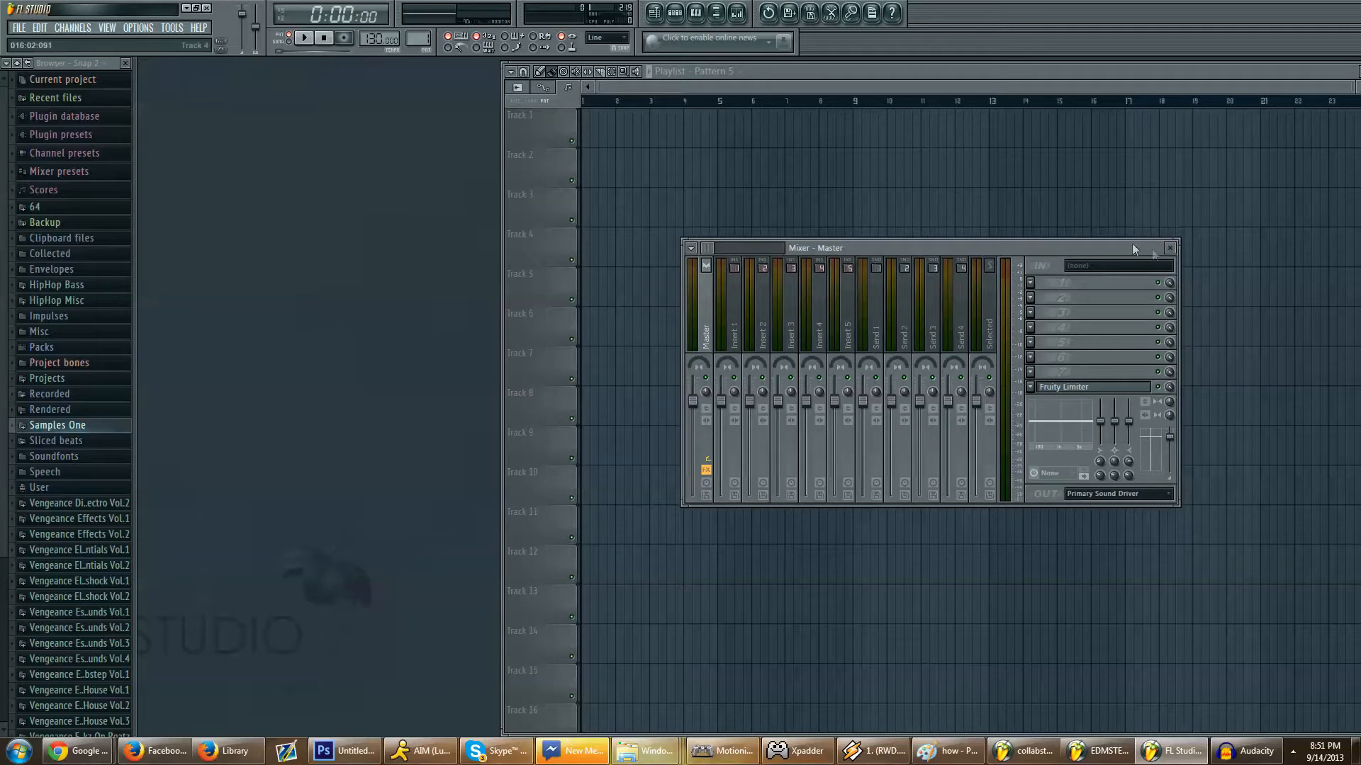
click(1169, 248)
Step: Place the step sequencer near the browser's upper edge, and show the playlist with the sequencer in front of it
key(F5)
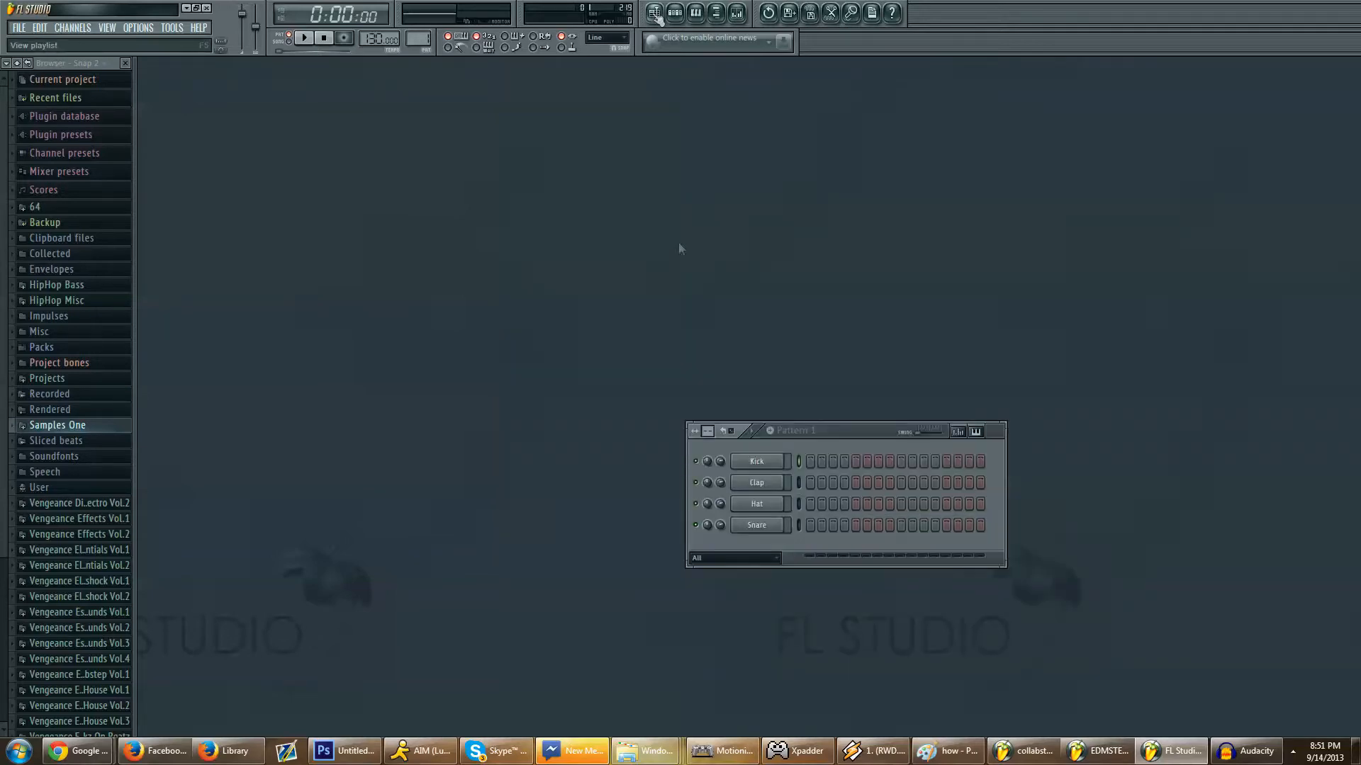
drag(848, 433, 393, 159)
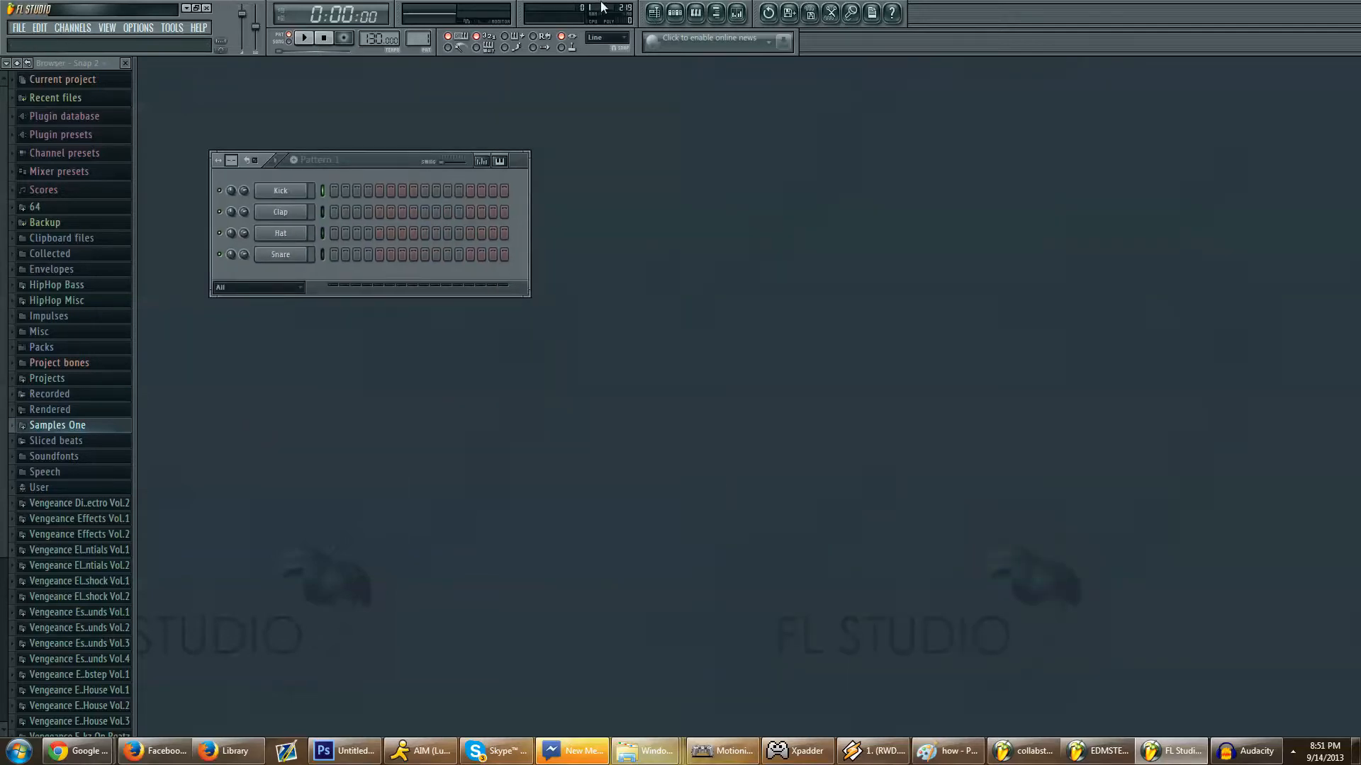
click(654, 13)
click(655, 13)
click(655, 13)
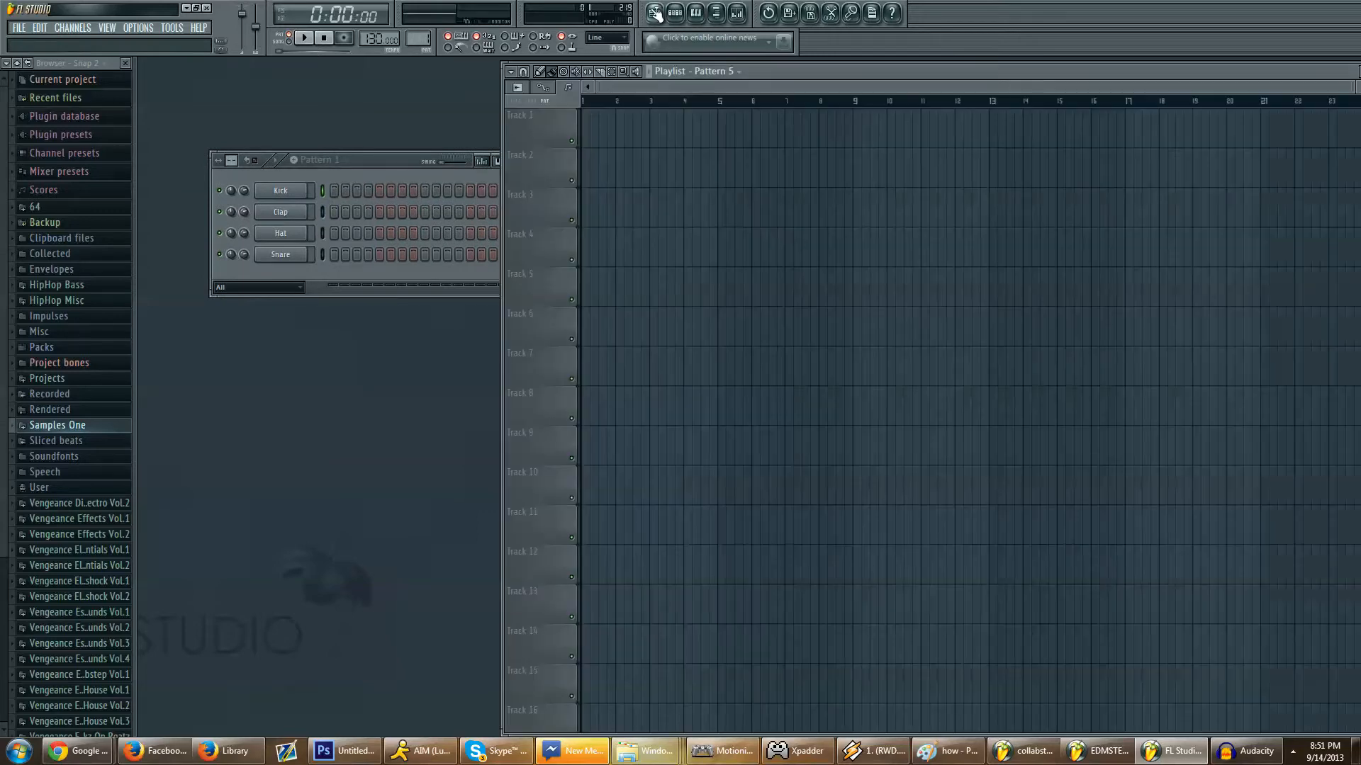
click(388, 170)
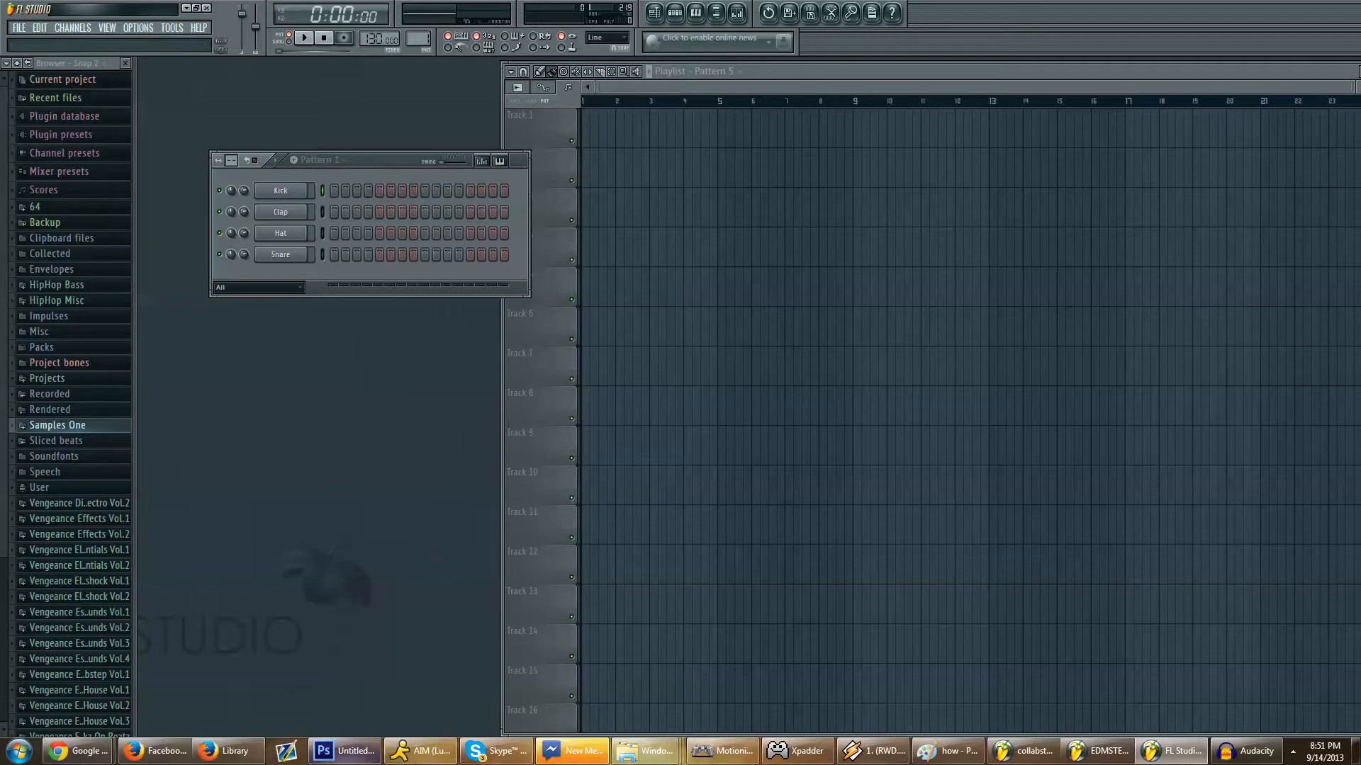
Step: Browse the full list of generator plugins available for a new channel, and close it
mouse_move(415, 755)
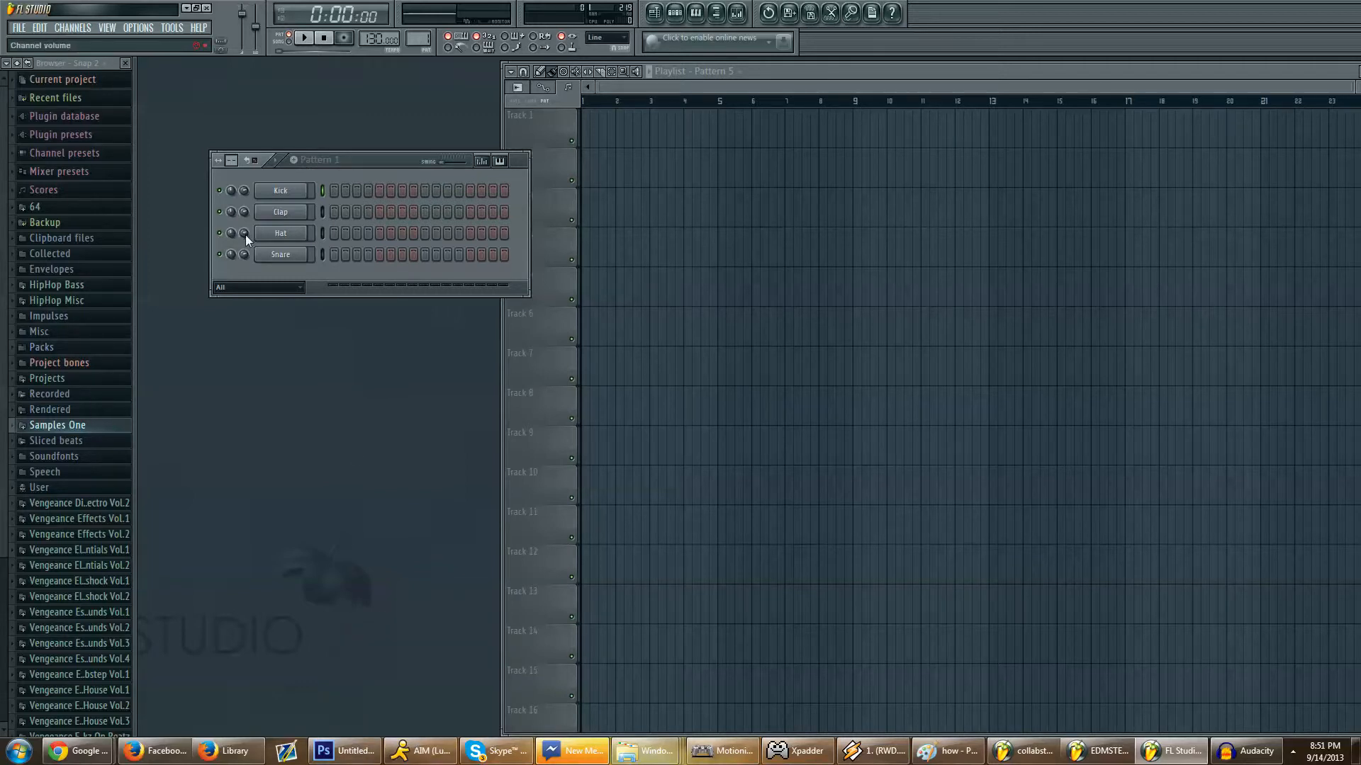
right_click(267, 190)
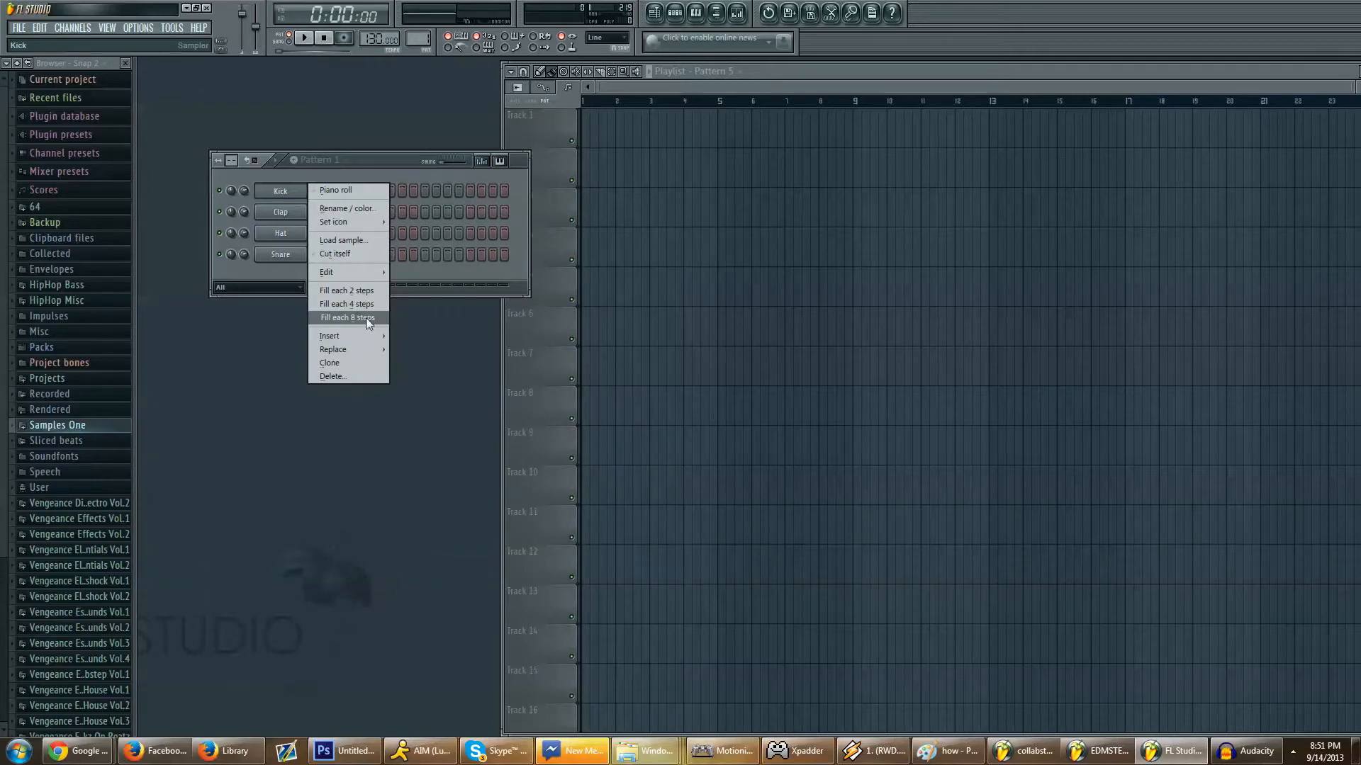
mouse_move(360, 337)
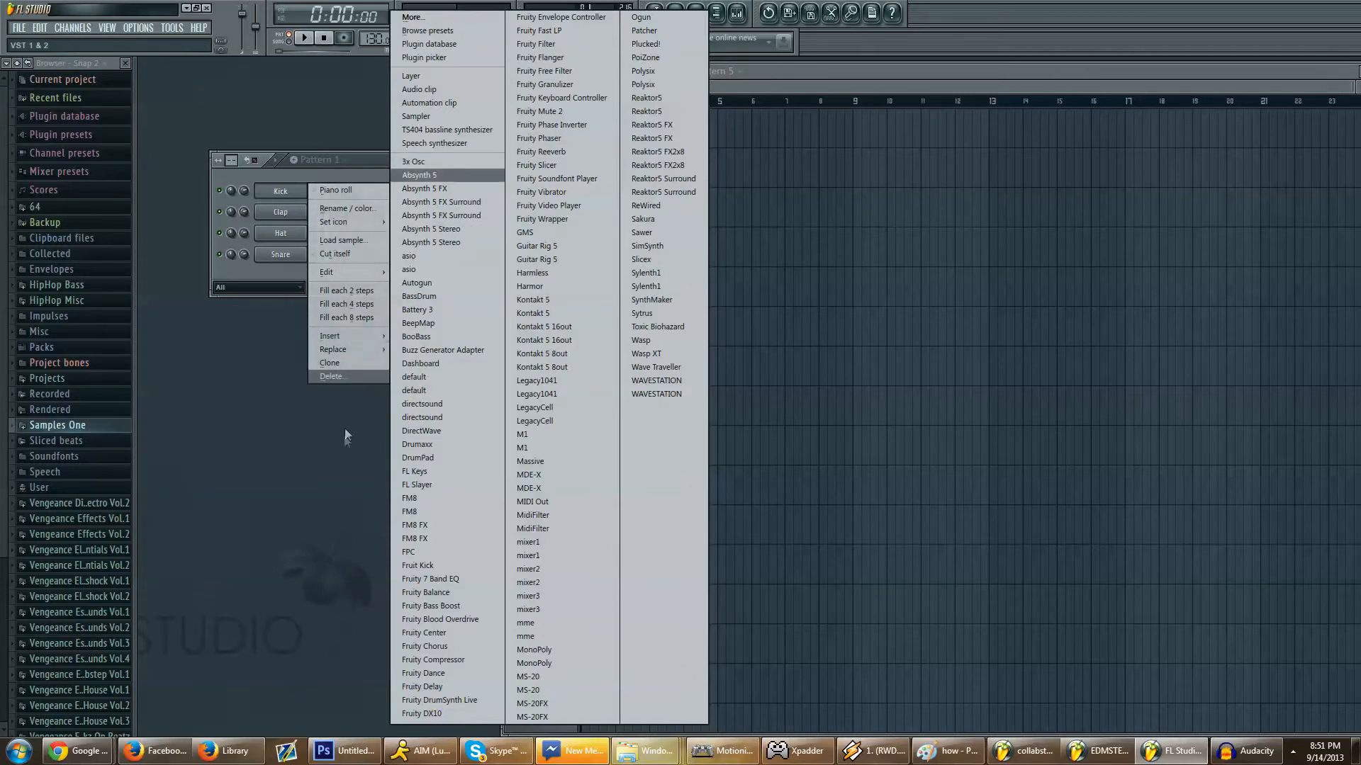
click(461, 18)
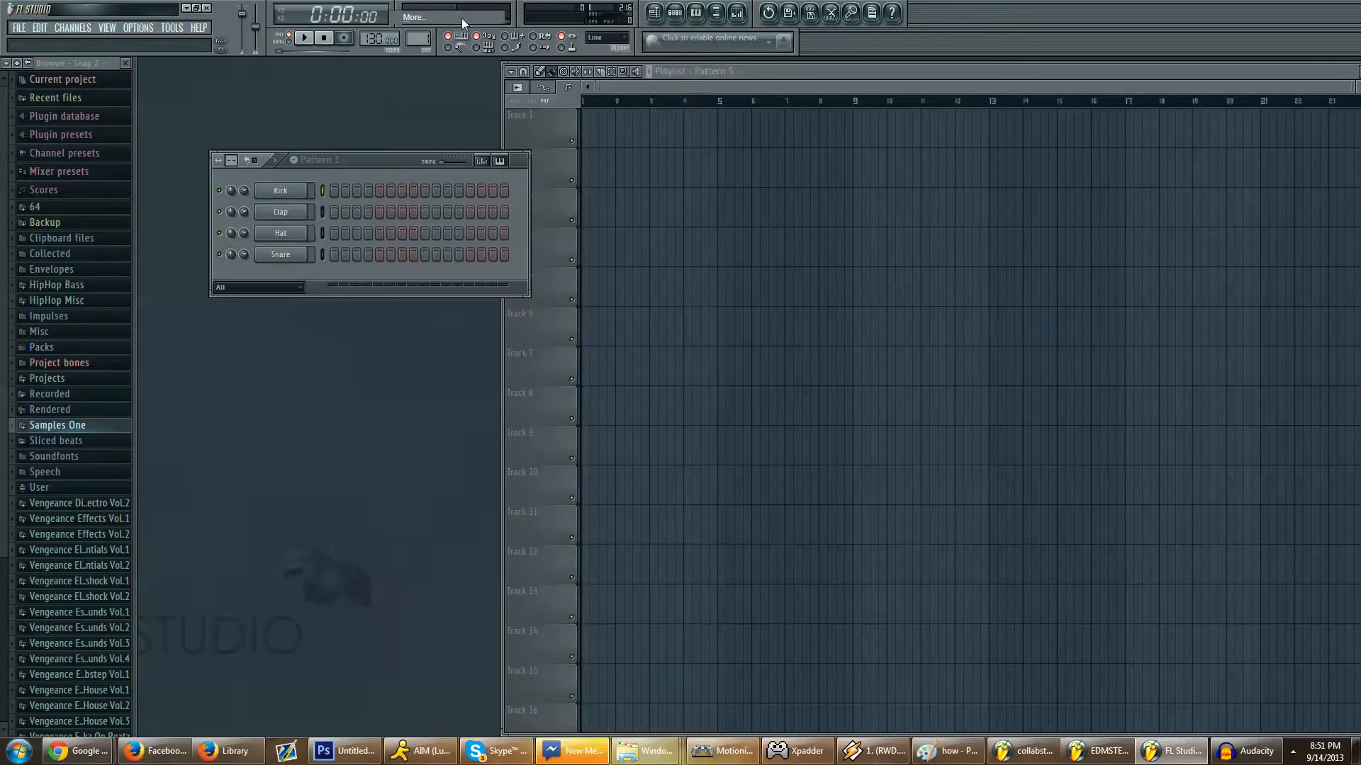
mouse_move(768, 38)
mouse_down()
mouse_move(763, 160)
mouse_move(763, 32)
mouse_up()
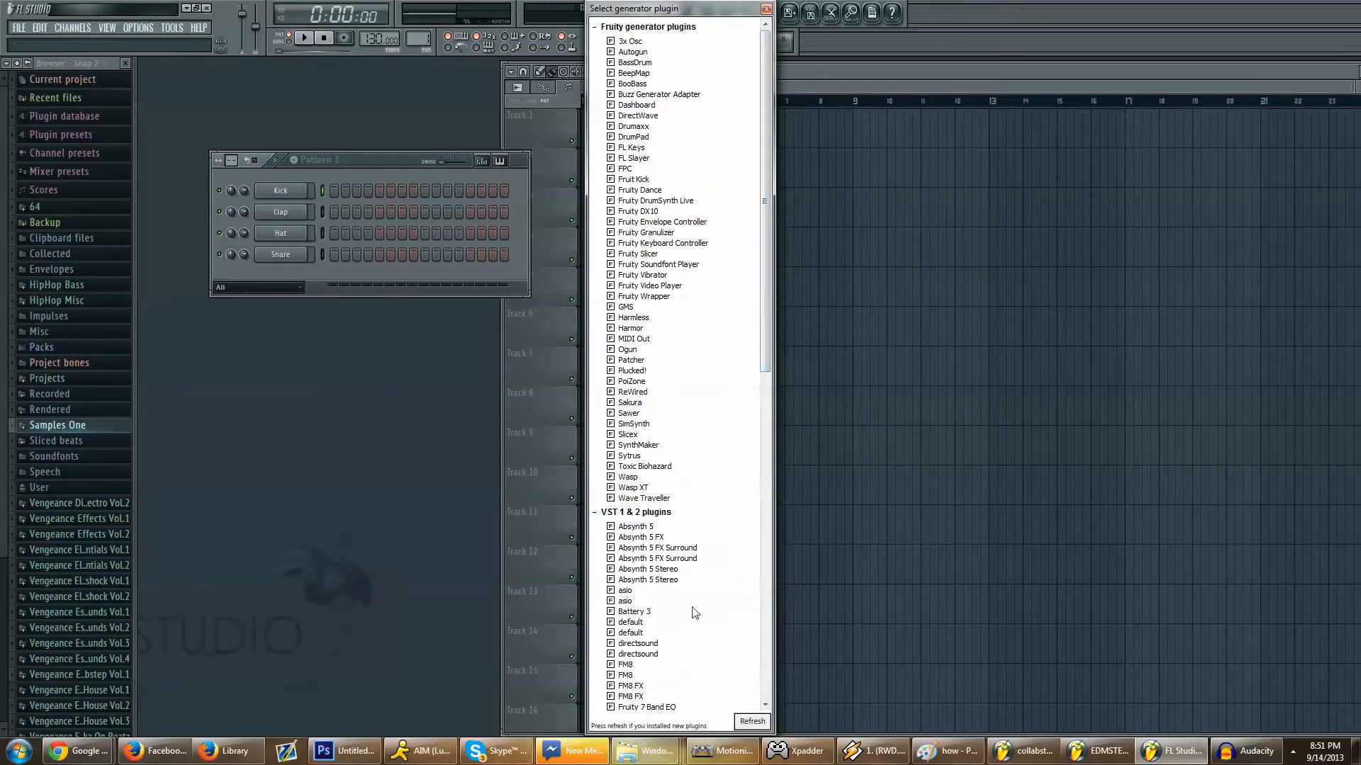
drag(759, 300, 763, 616)
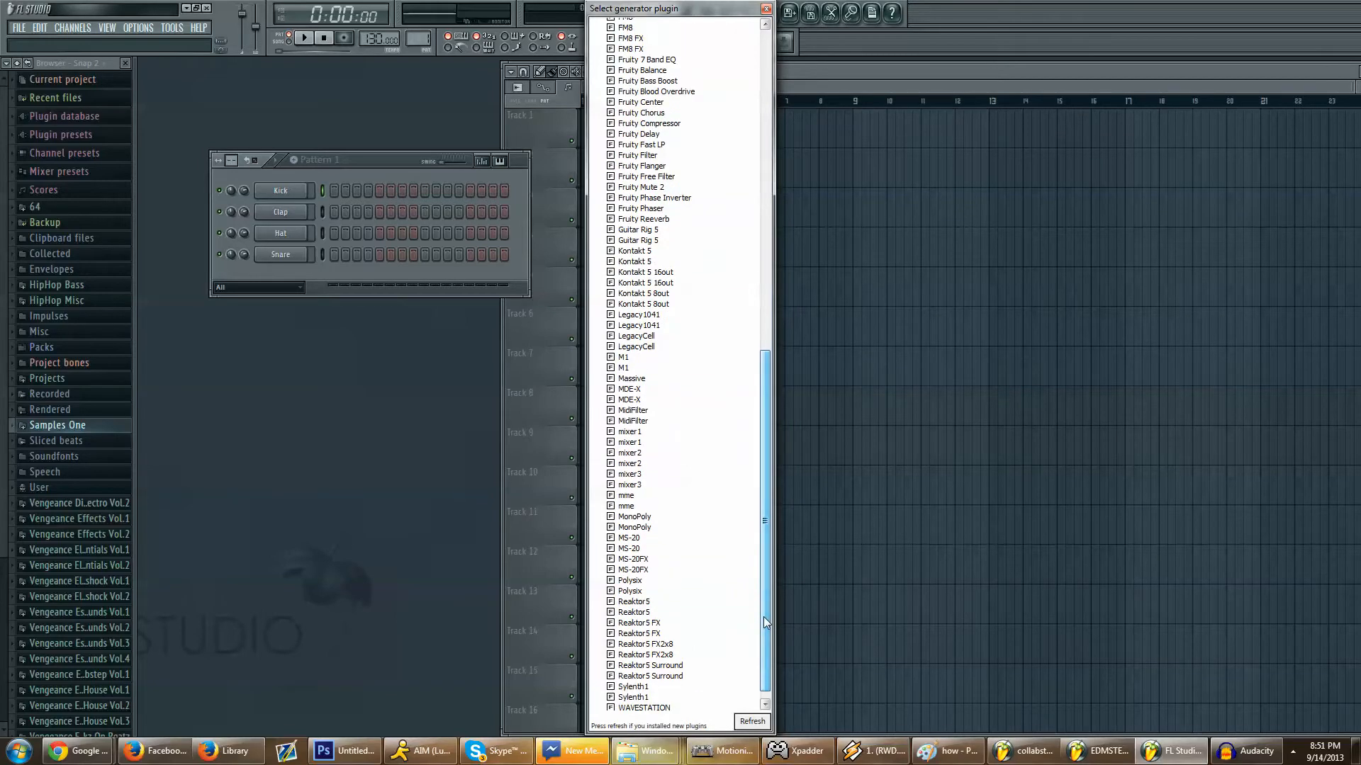
click(766, 10)
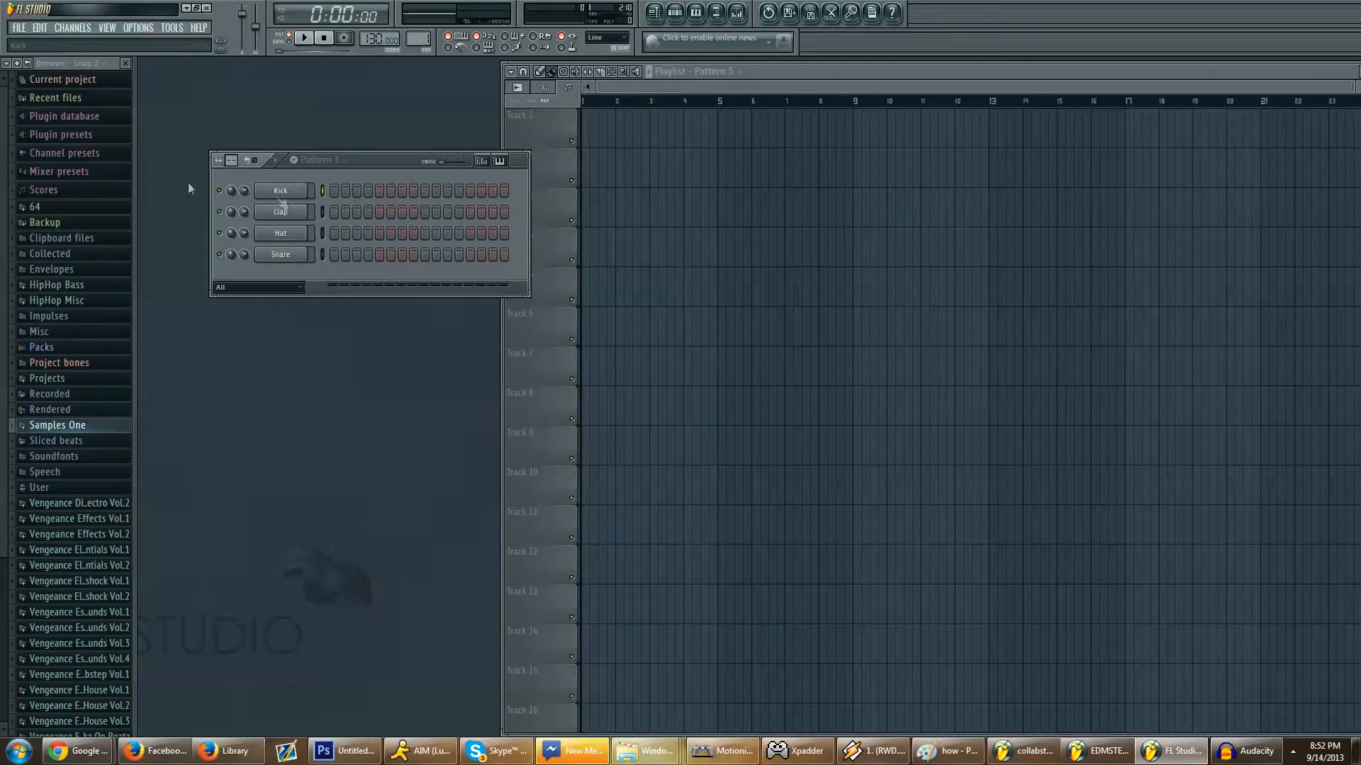
Step: Try to insert Guitar Rig 5 as a new channel in the step sequencer, and close its wrapper window
right_click(286, 191)
mouse_move(326, 272)
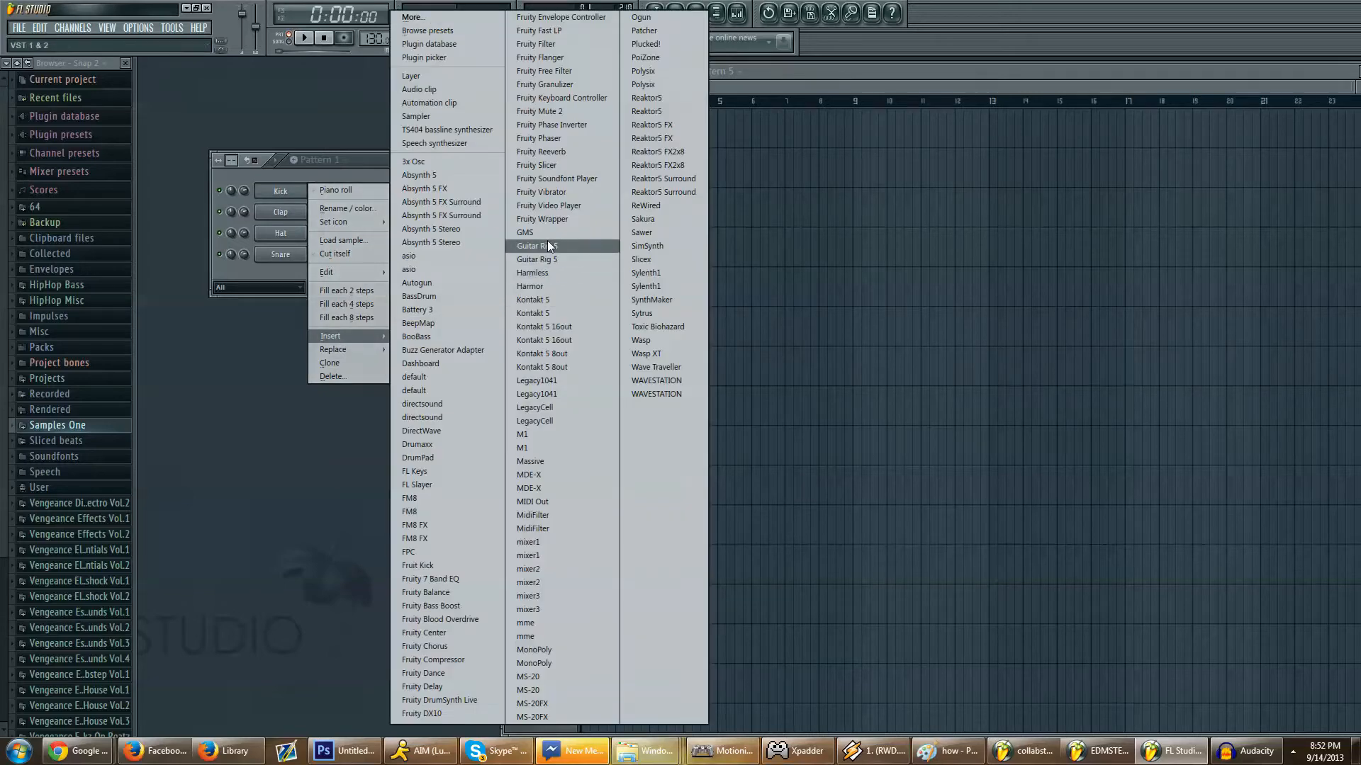
click(547, 246)
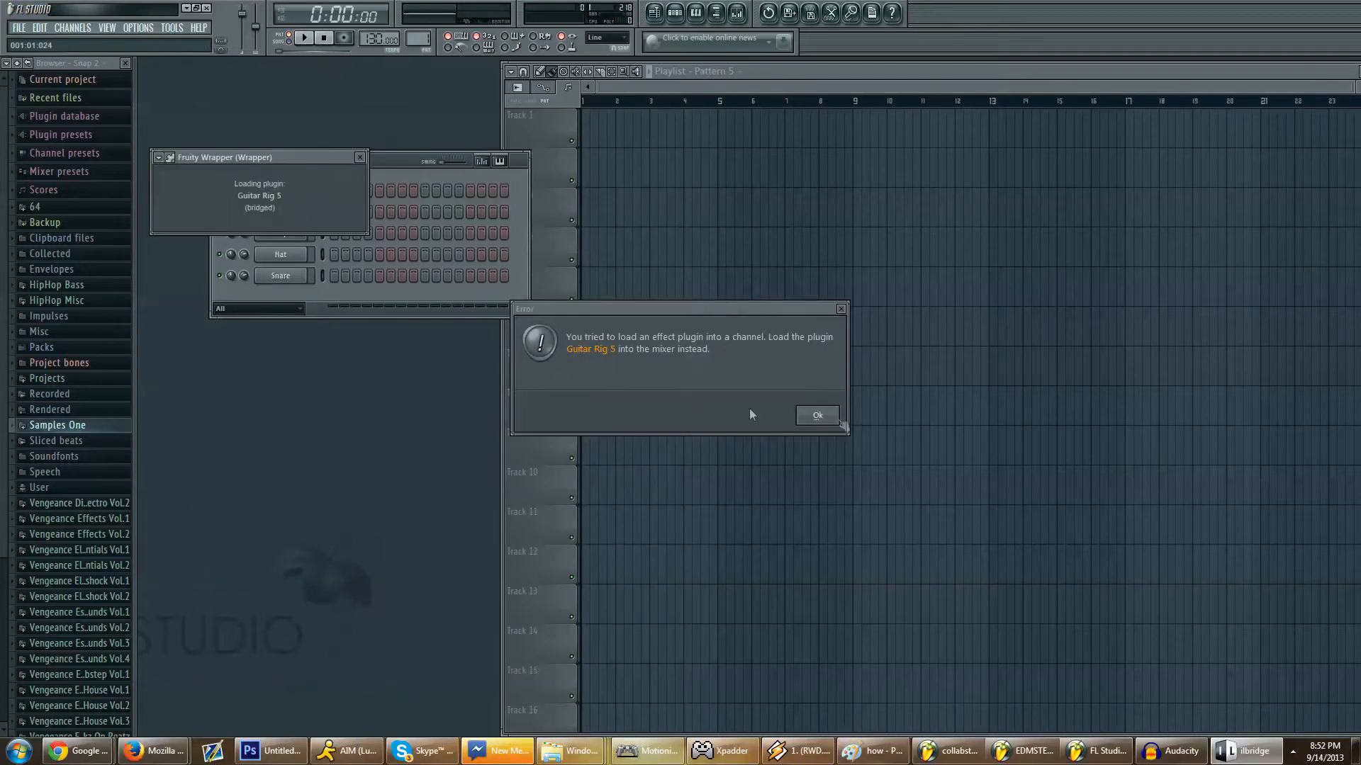
click(818, 417)
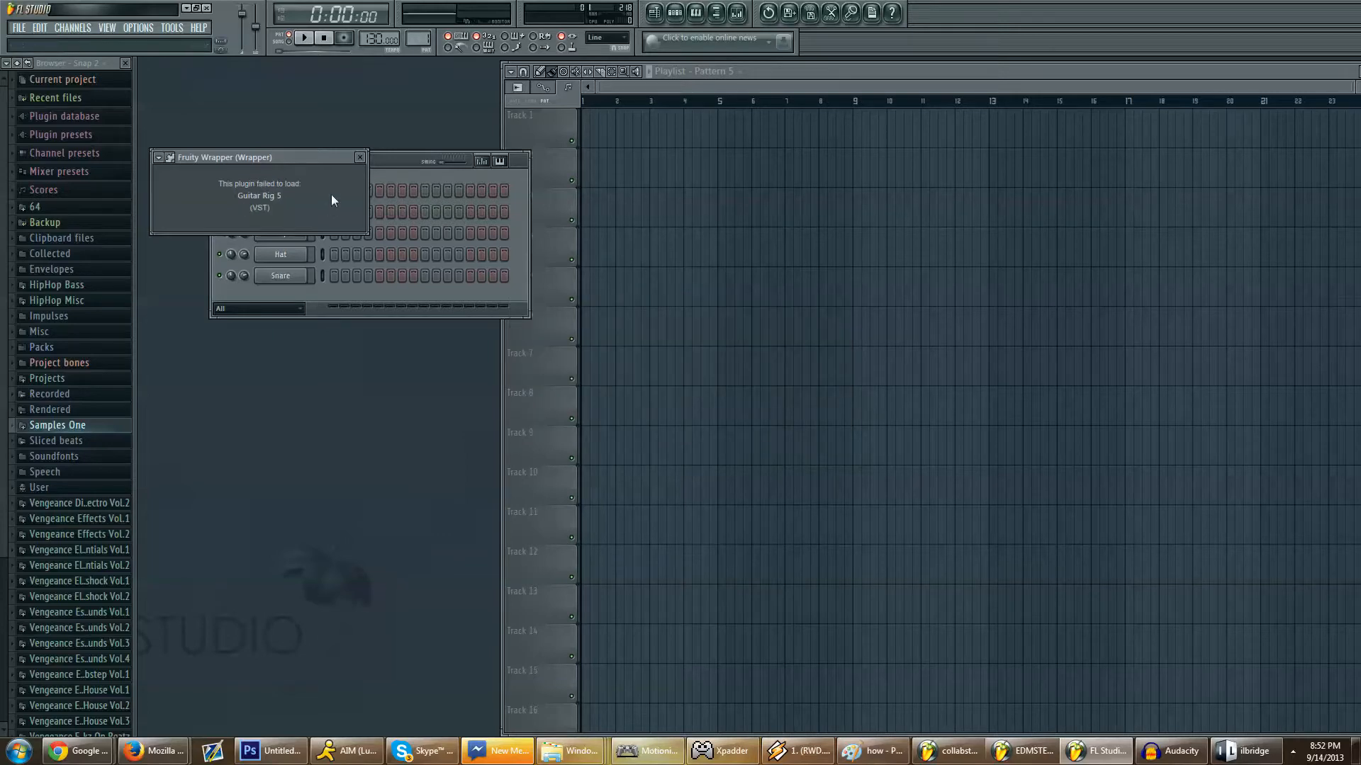
click(368, 157)
Step: Insert a Sylenth1 channel in the step sequencer and close its plugin window
right_click(305, 188)
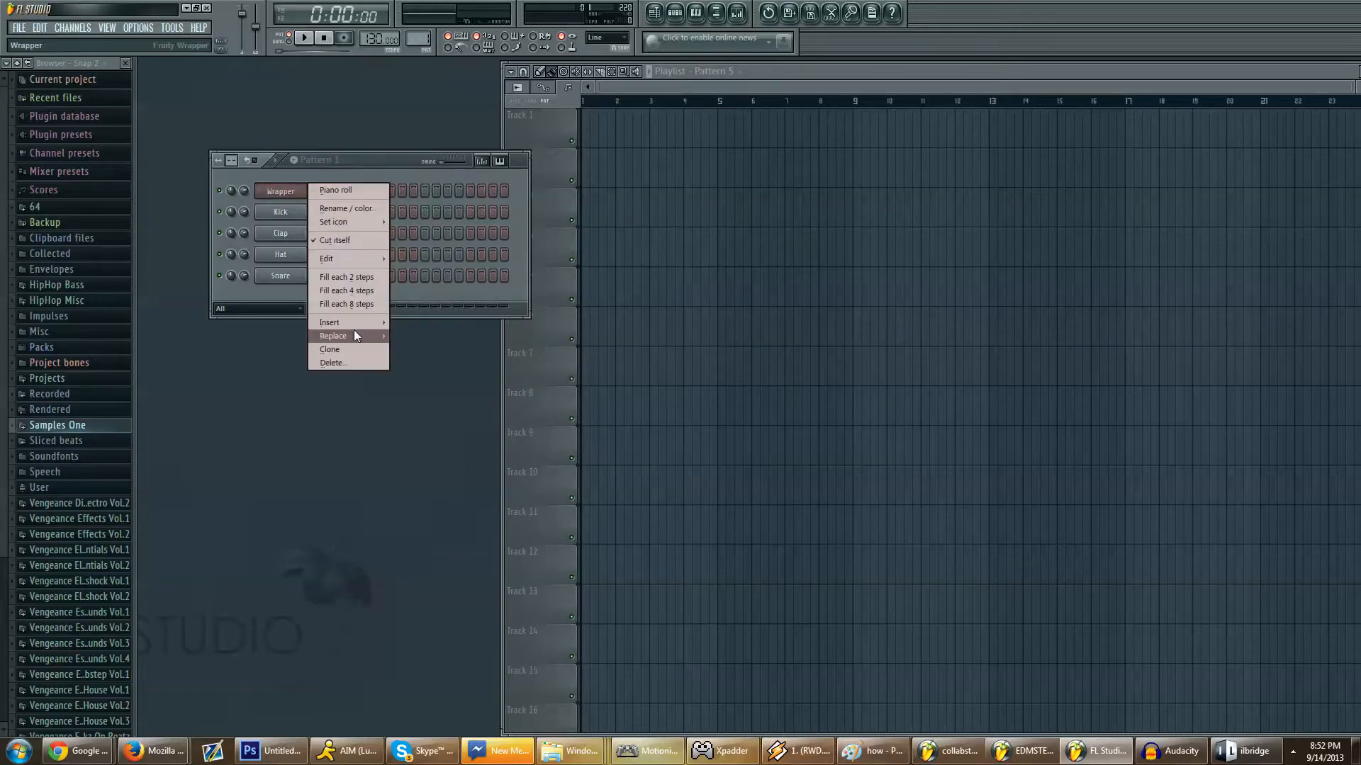
mouse_move(347, 322)
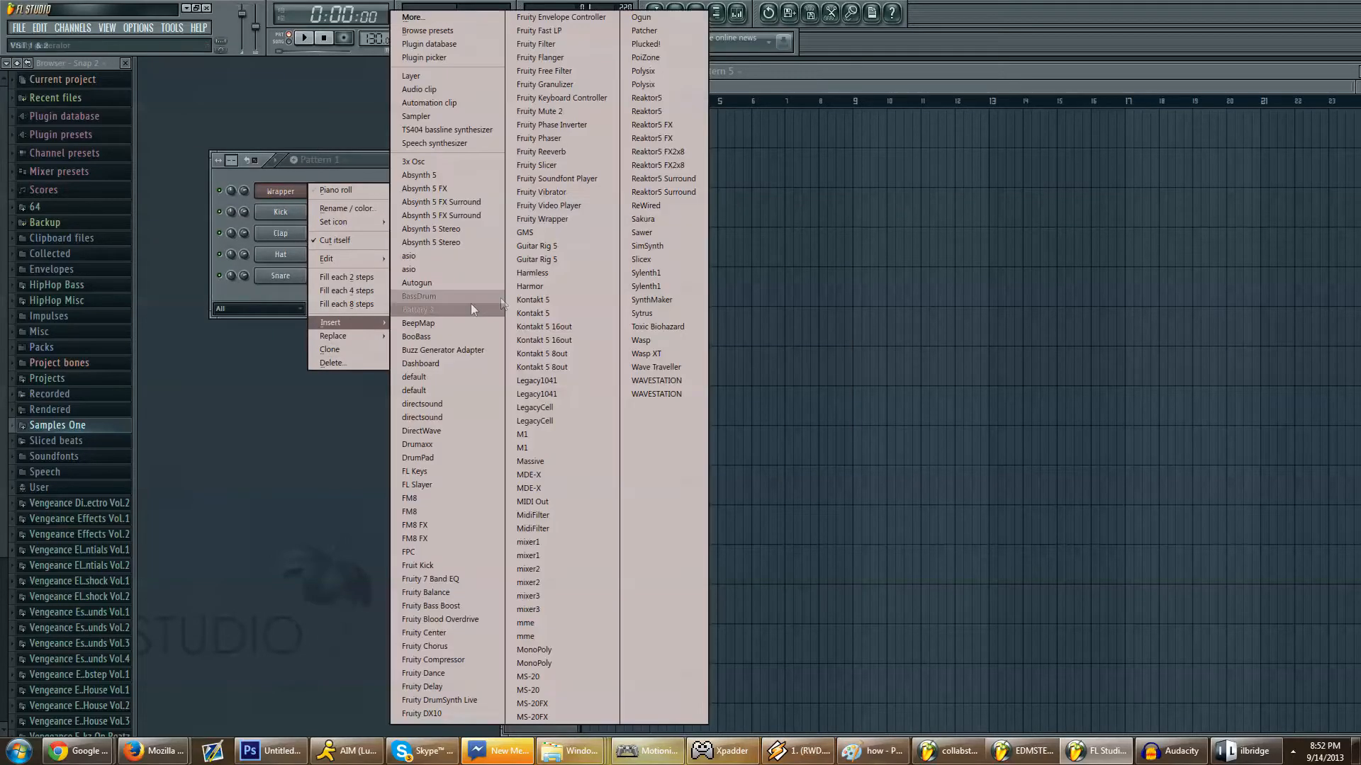
click(664, 273)
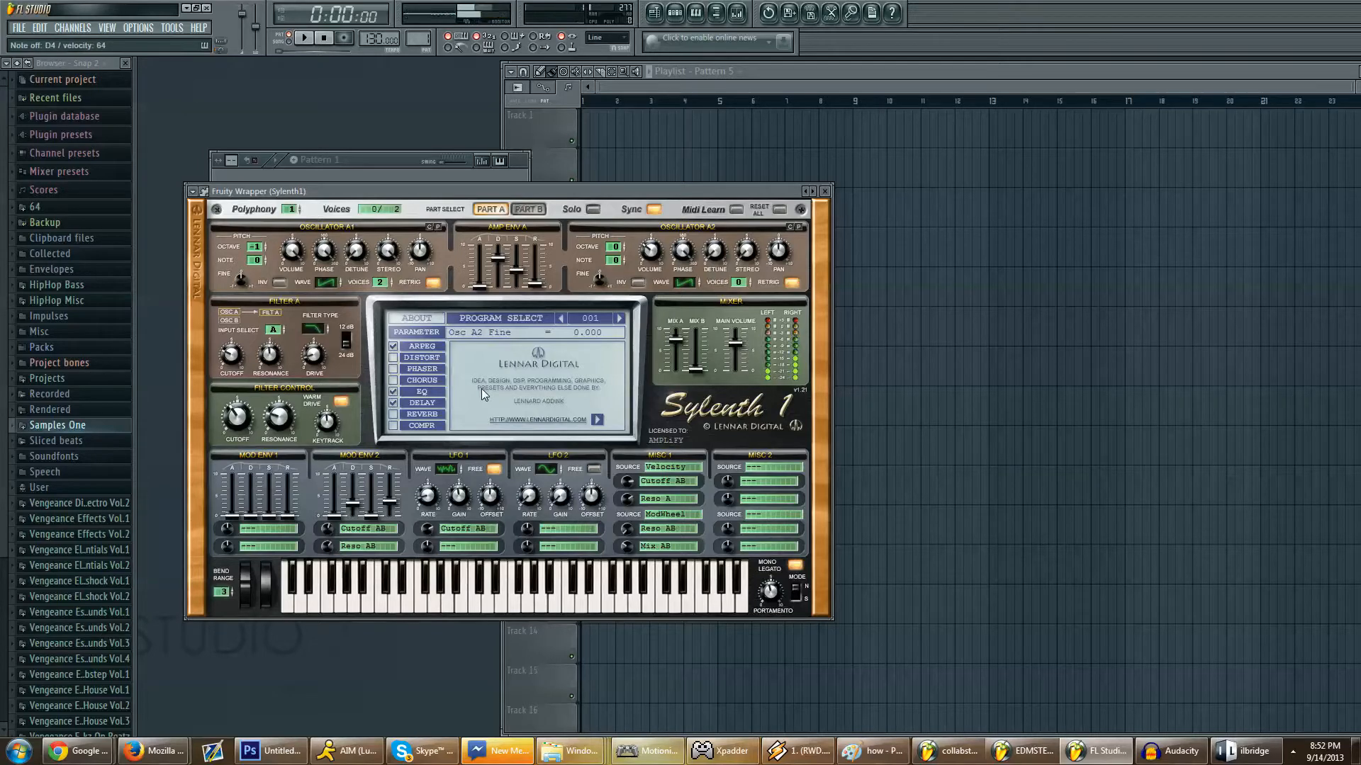
click(824, 191)
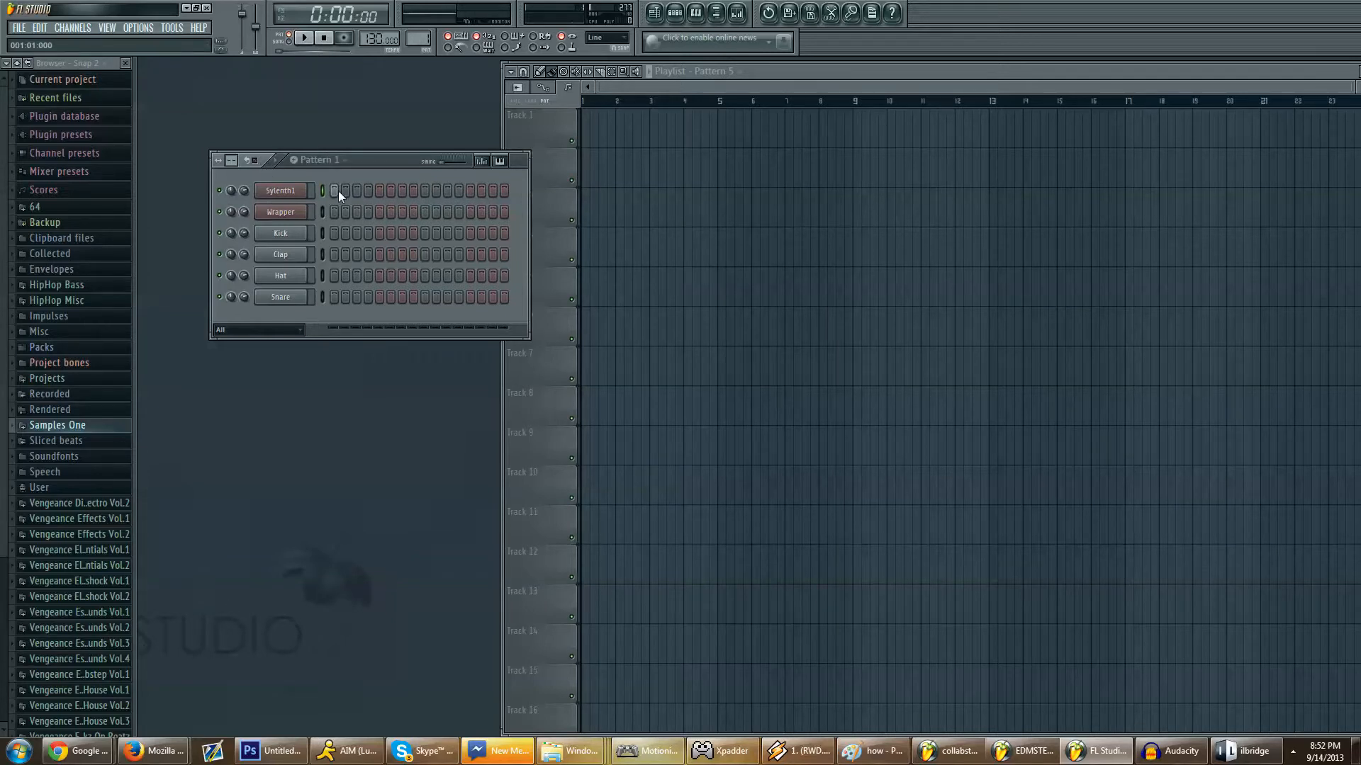
Step: Demonstrate filling and clearing all Sylenth1 steps, and open the channel's piano roll
drag(338, 190, 505, 190)
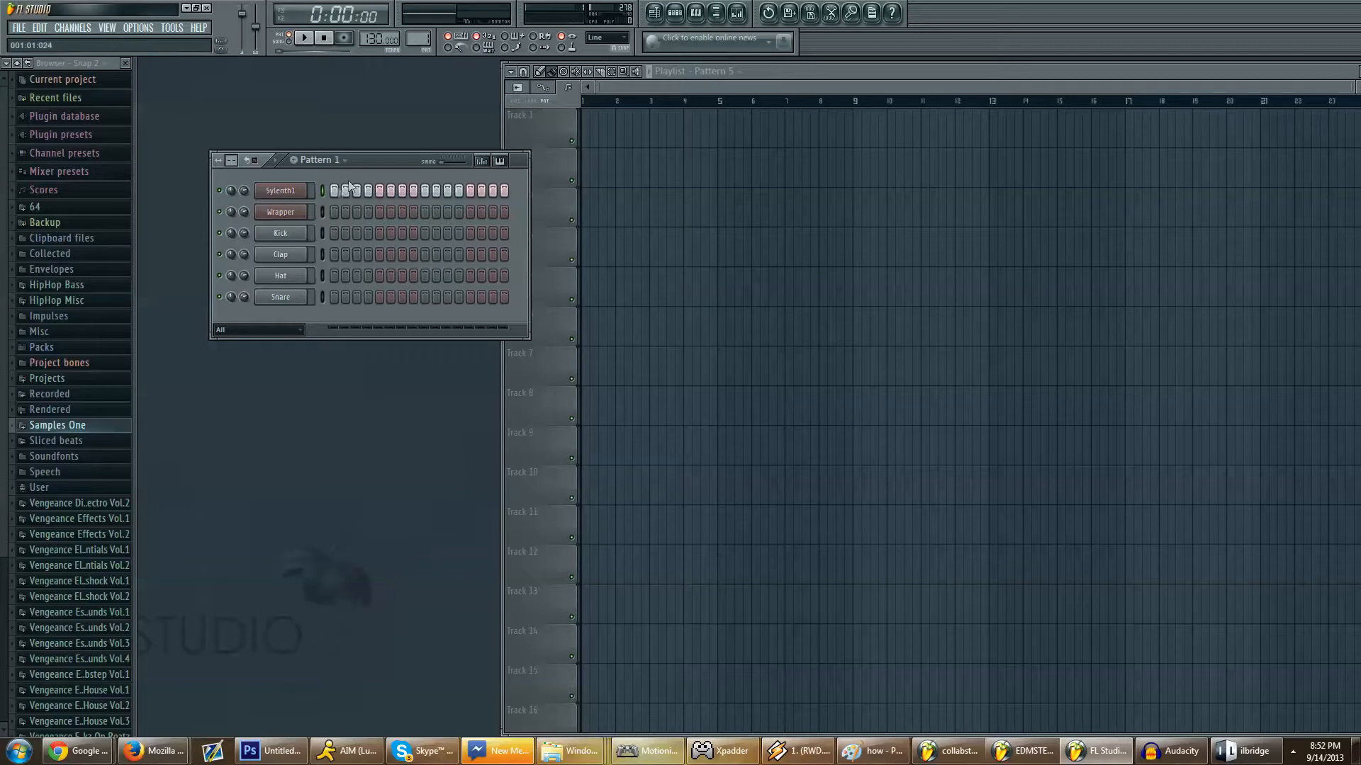
mouse_move(349, 186)
mouse_down()
mouse_move(455, 201)
mouse_move(504, 259)
mouse_up()
right_click(287, 197)
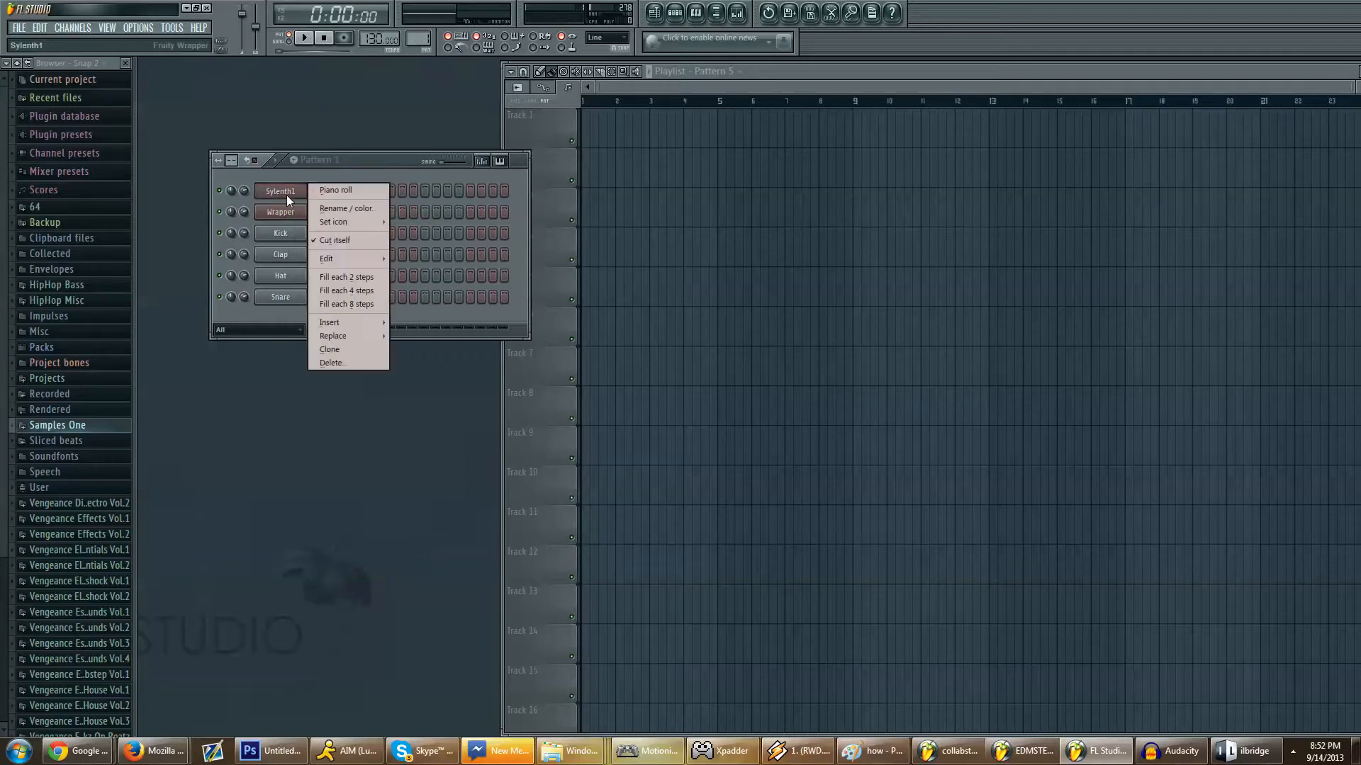
click(336, 190)
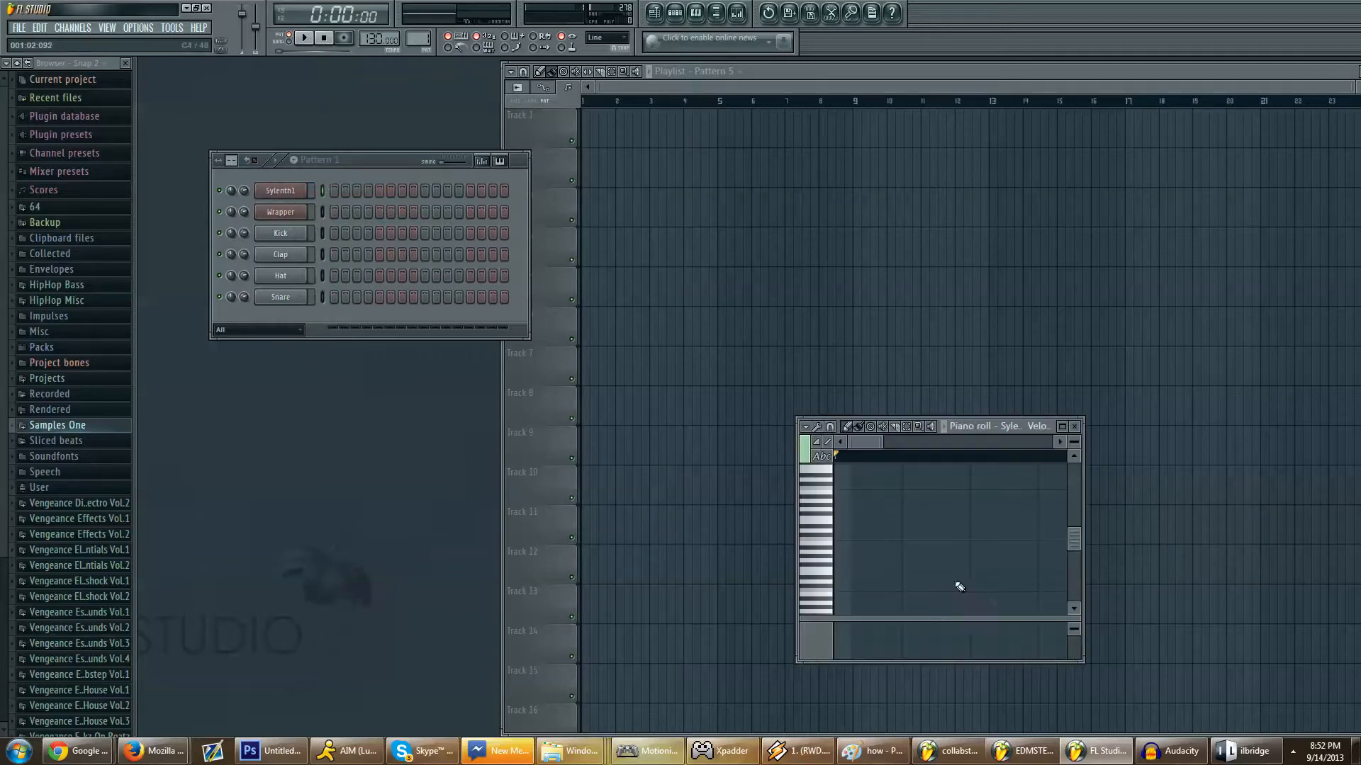
Step: Place four separate notes across the first bar of the Sylenth1 piano roll, moving the last and lowest one to beat 4
click(823, 523)
click(843, 531)
click(909, 532)
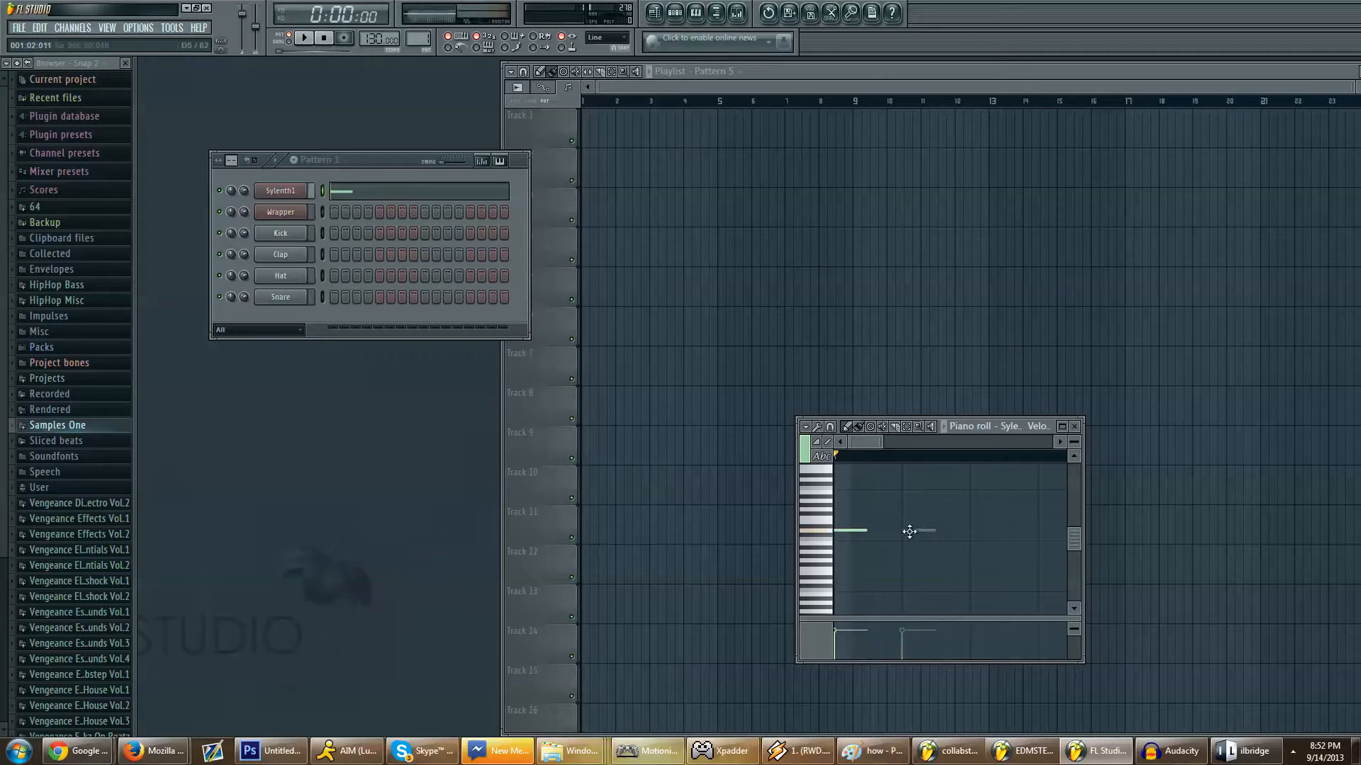
click(989, 527)
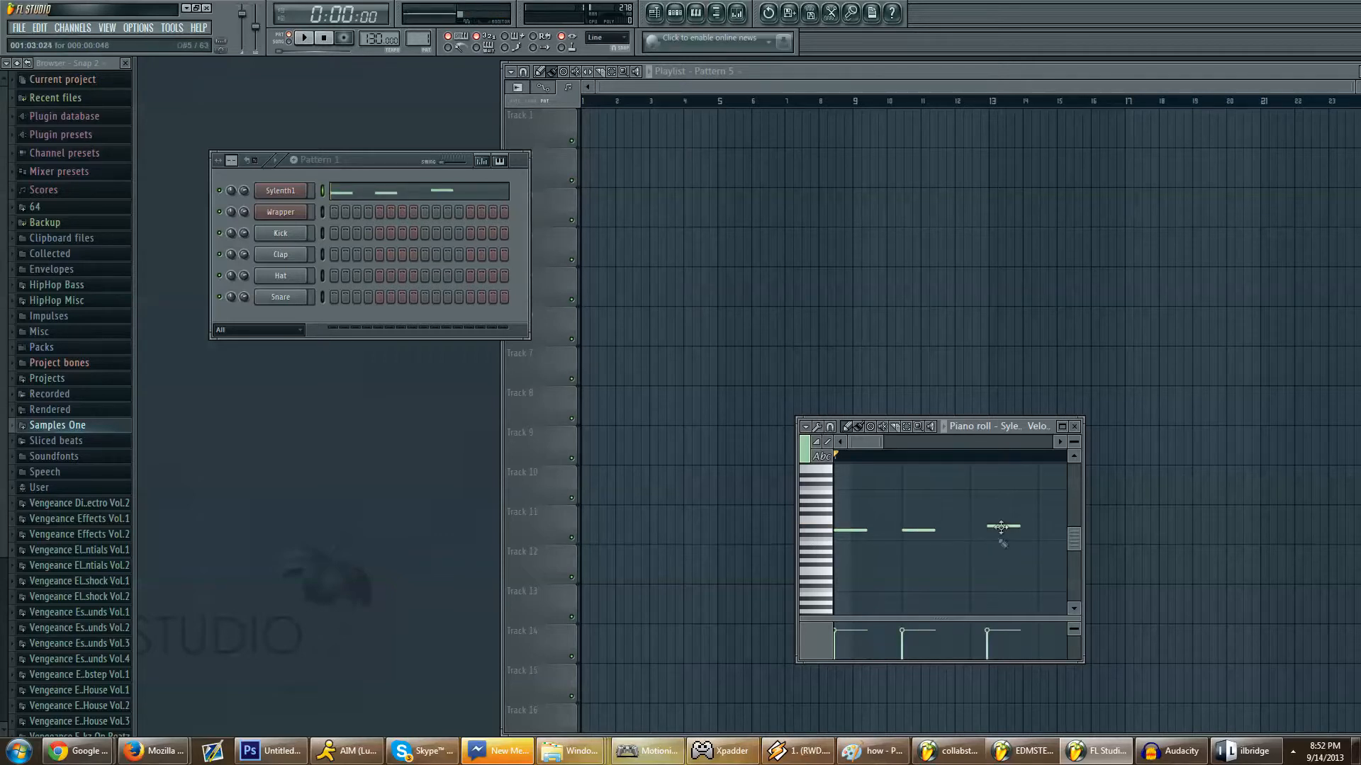
click(1063, 543)
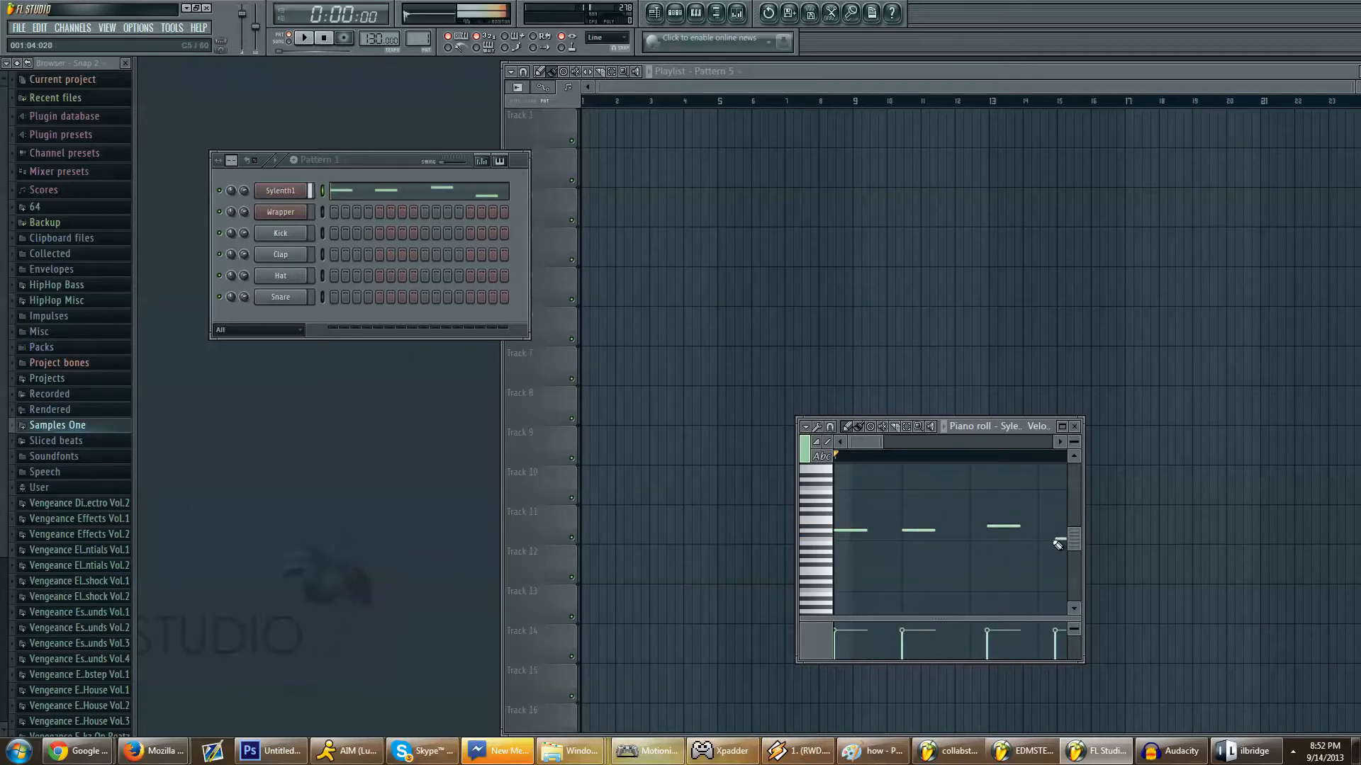
drag(1051, 542, 1043, 544)
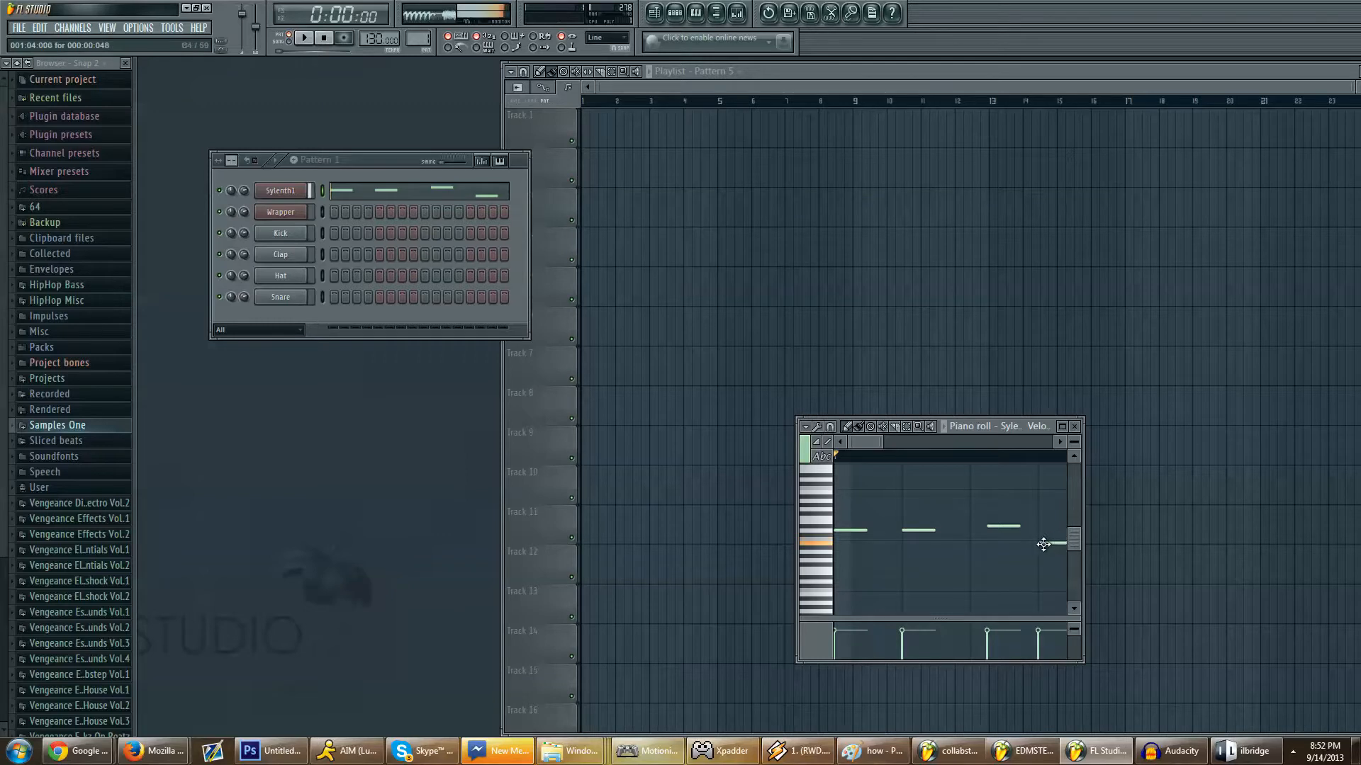
Step: Play the Sylenth1 melody pattern once and stop playback
key(space)
mouse_move(1020, 750)
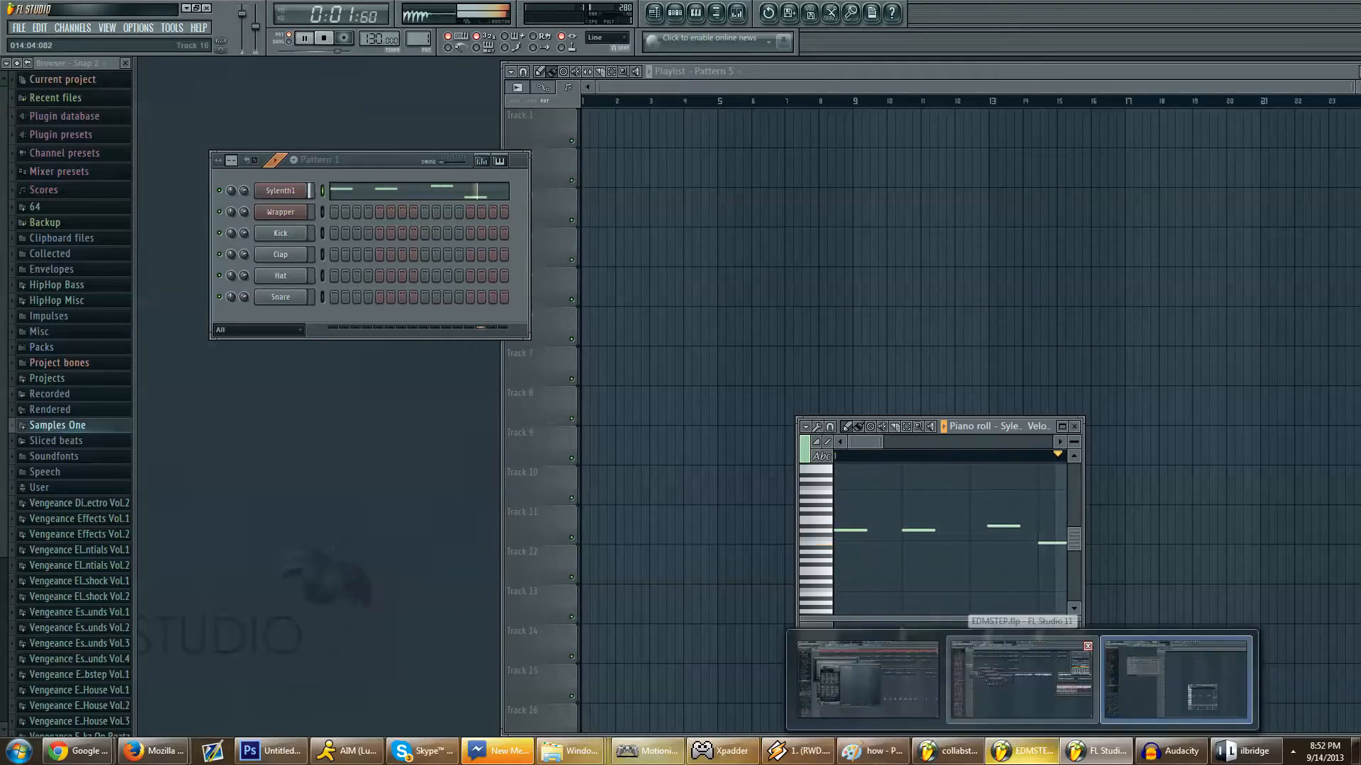
key(space)
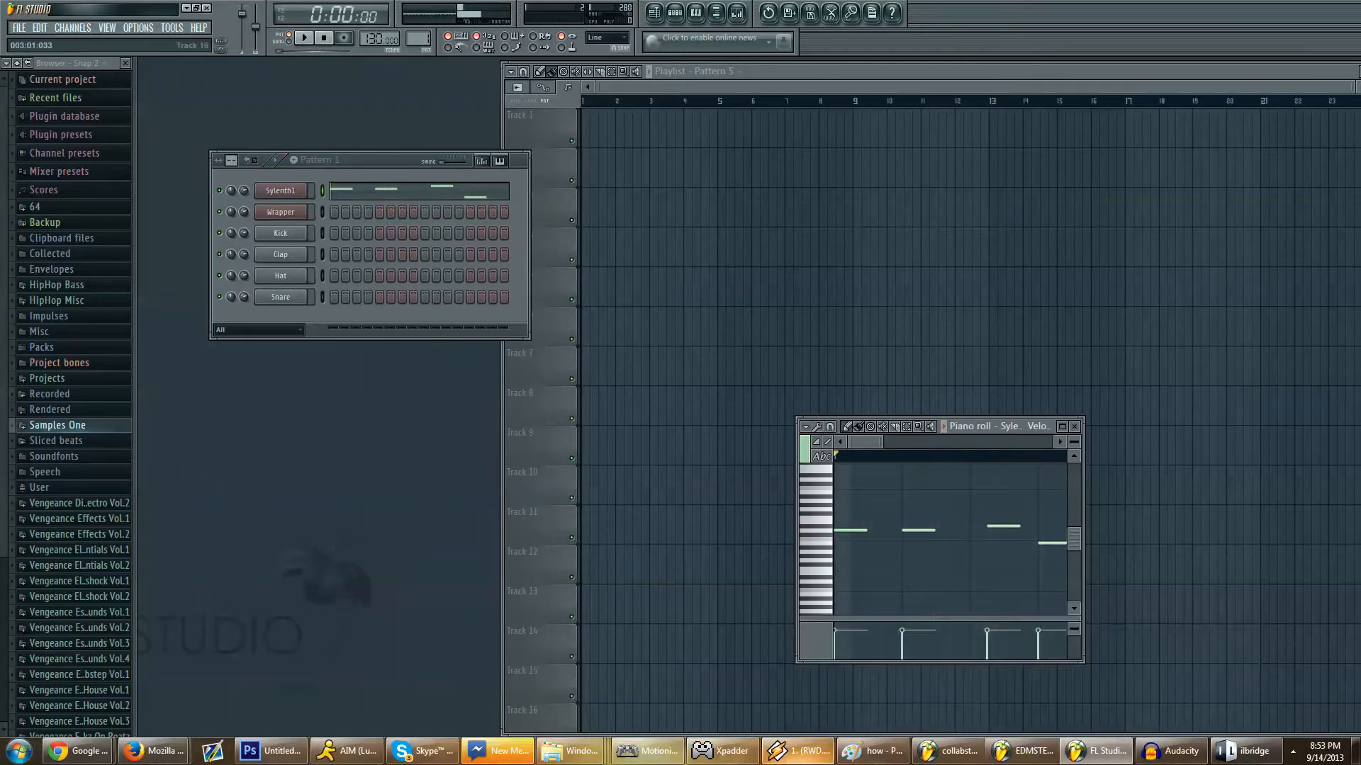
Step: Activate steps 1, 5, 9 and 13 of the Kick channel
click(334, 234)
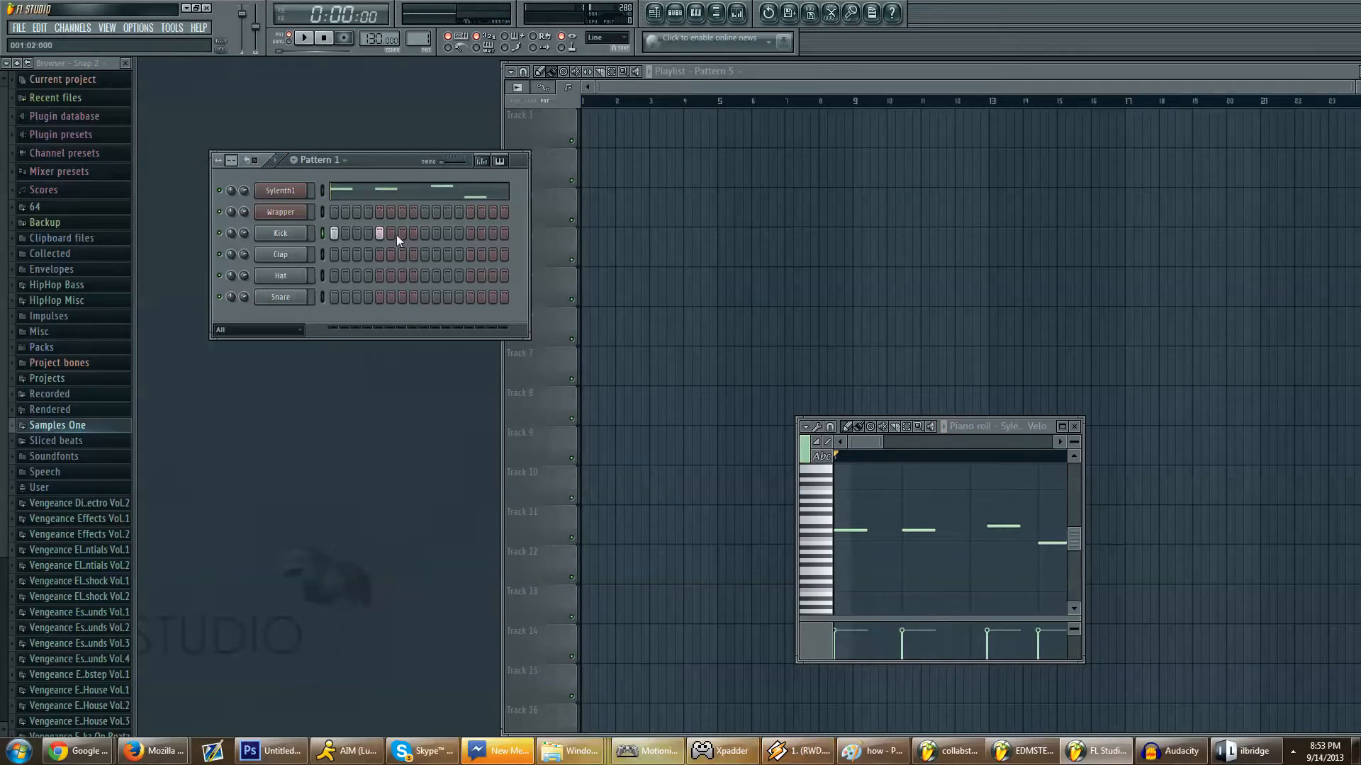
click(470, 233)
Step: Set the project tempo to 140 and play the pattern, stopping it again
drag(370, 39, 371, 35)
click(312, 43)
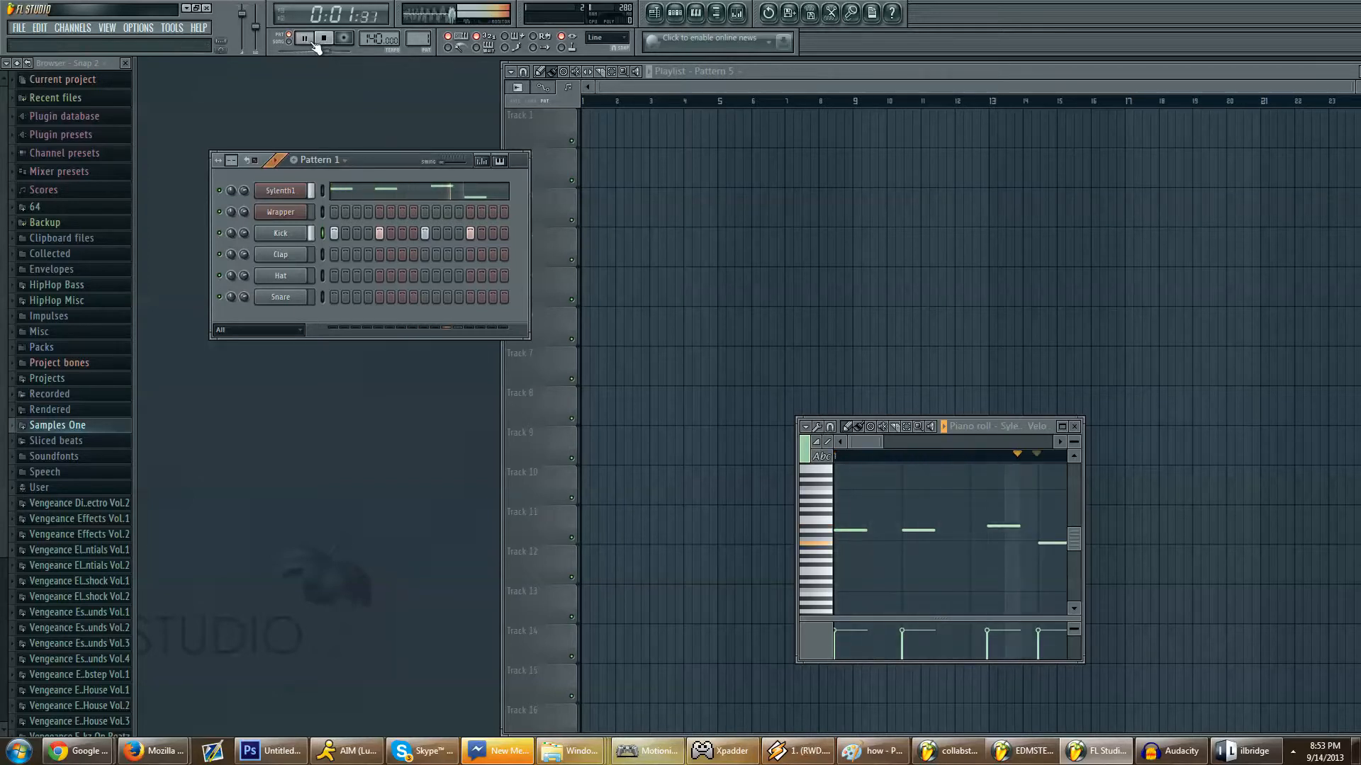
key(space)
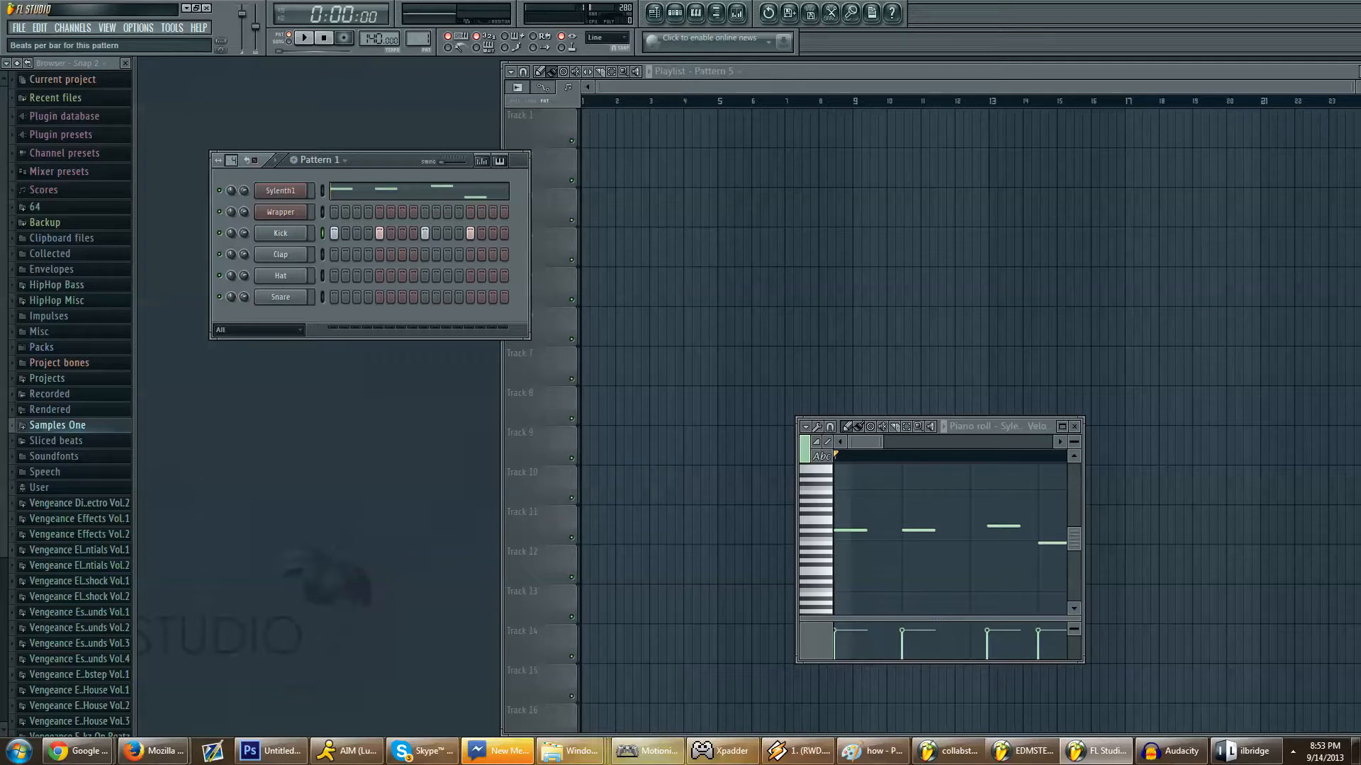
Step: Demonstrate extending the pattern to 32 steps in the step sequencer, and return it to 16 steps
drag(231, 161, 231, 138)
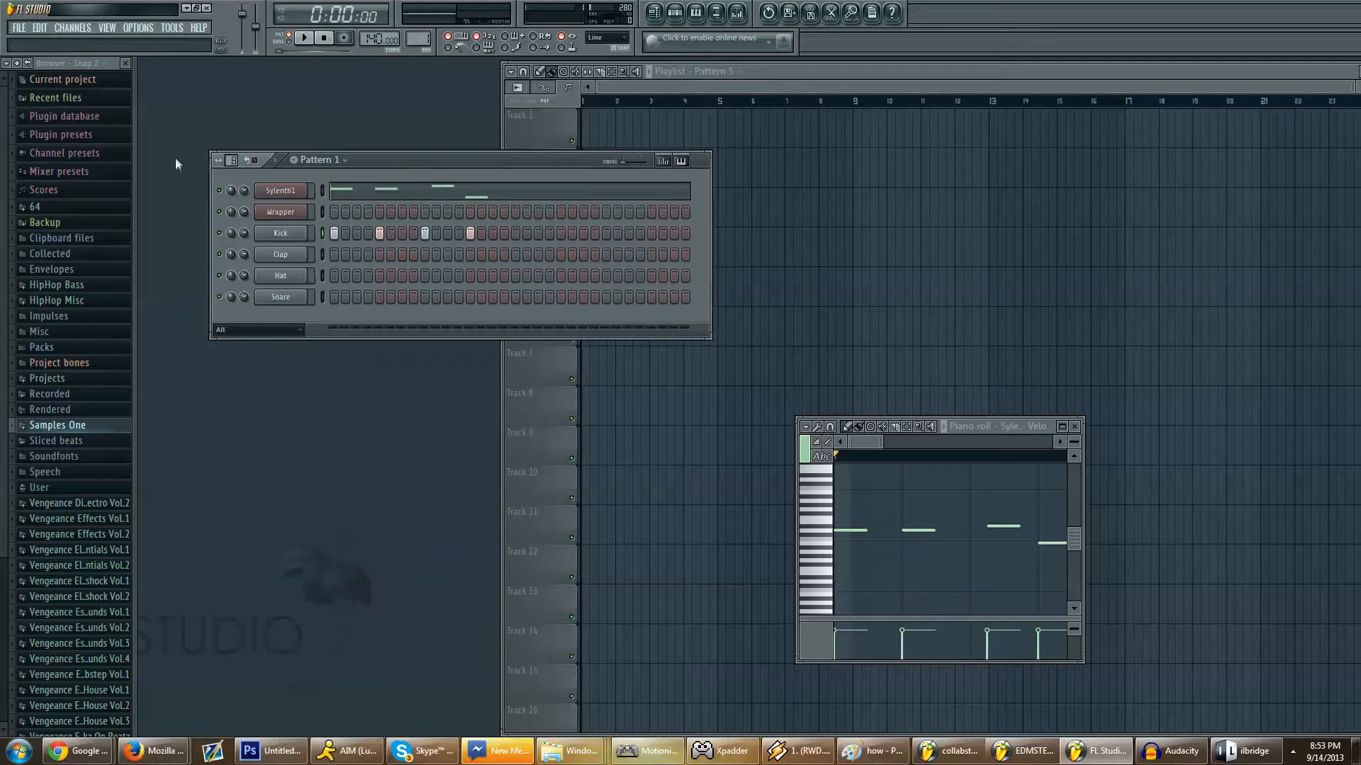
click(323, 233)
drag(231, 161, 231, 183)
Step: Show the Kick channel's velocity graph and context options, and open its channel settings
click(480, 163)
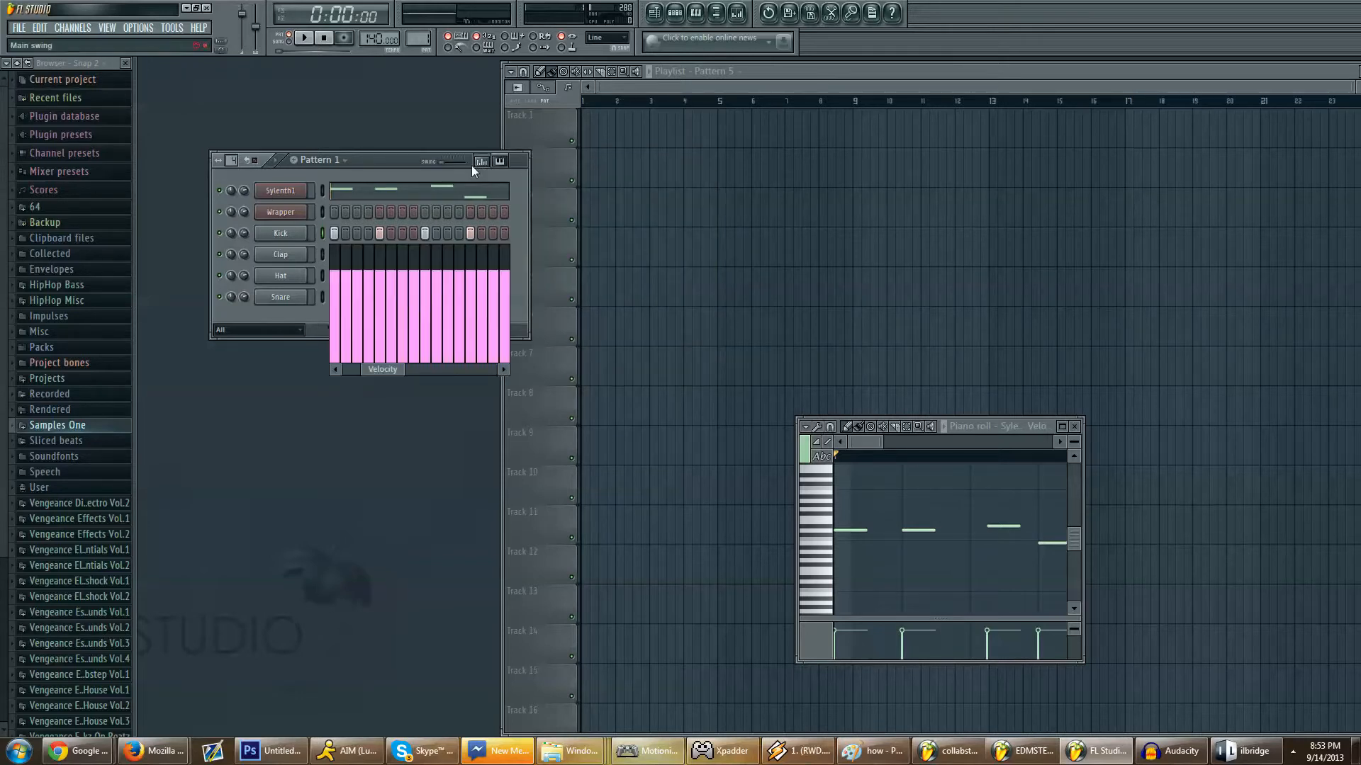
click(281, 232)
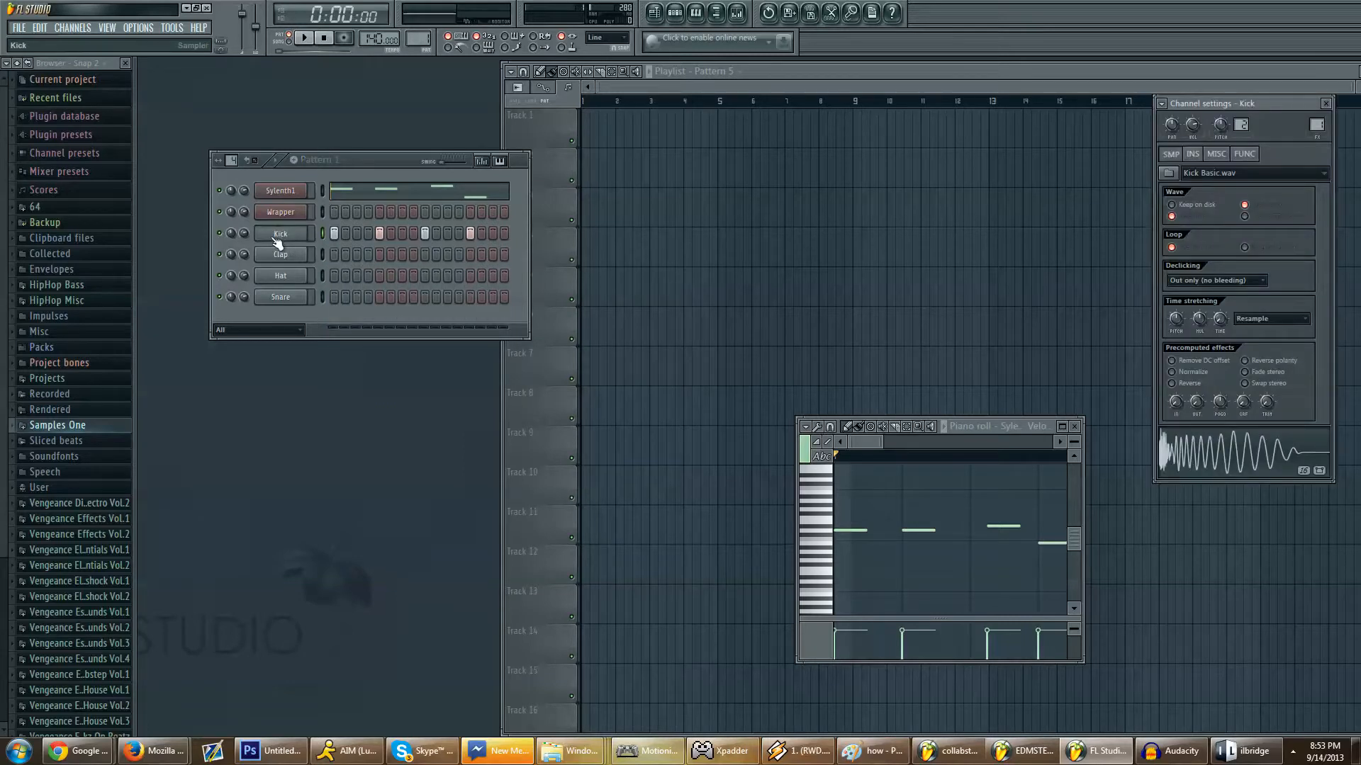
click(314, 241)
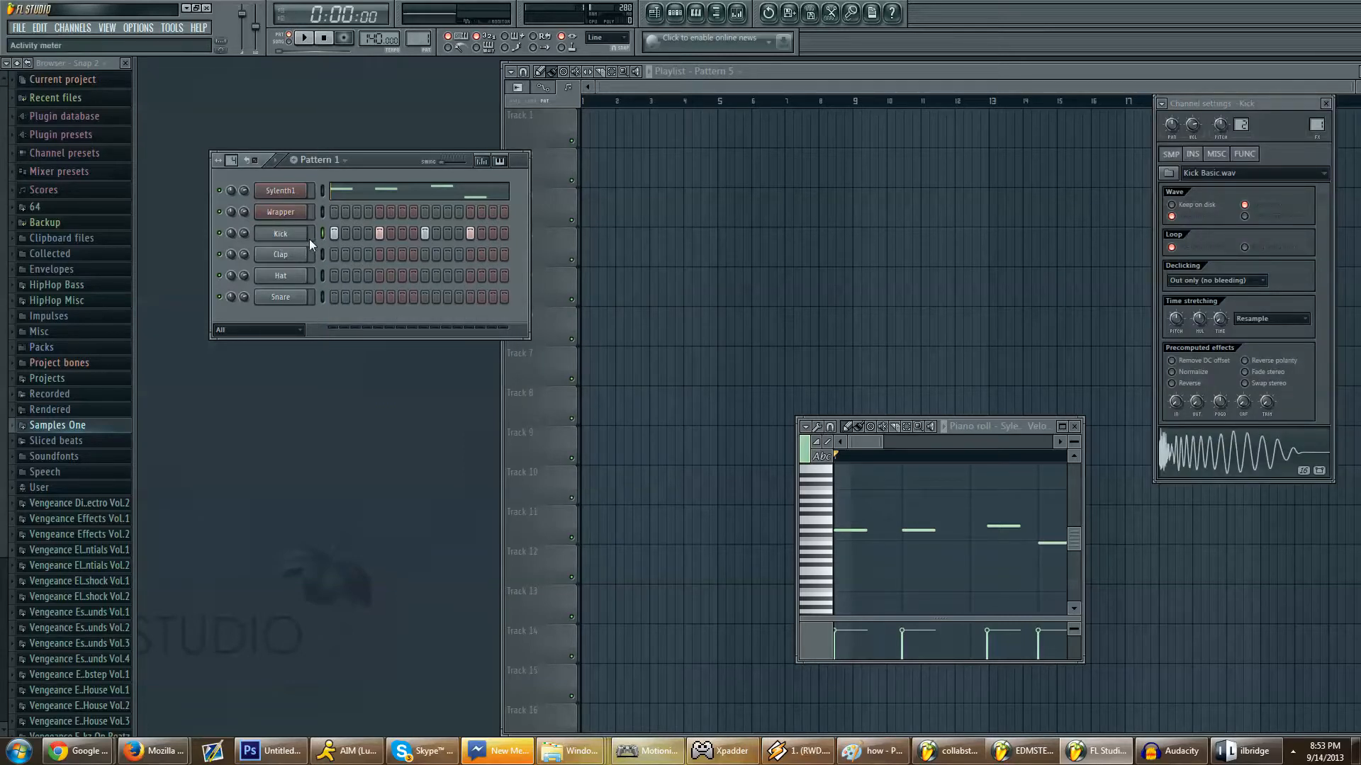
right_click(290, 238)
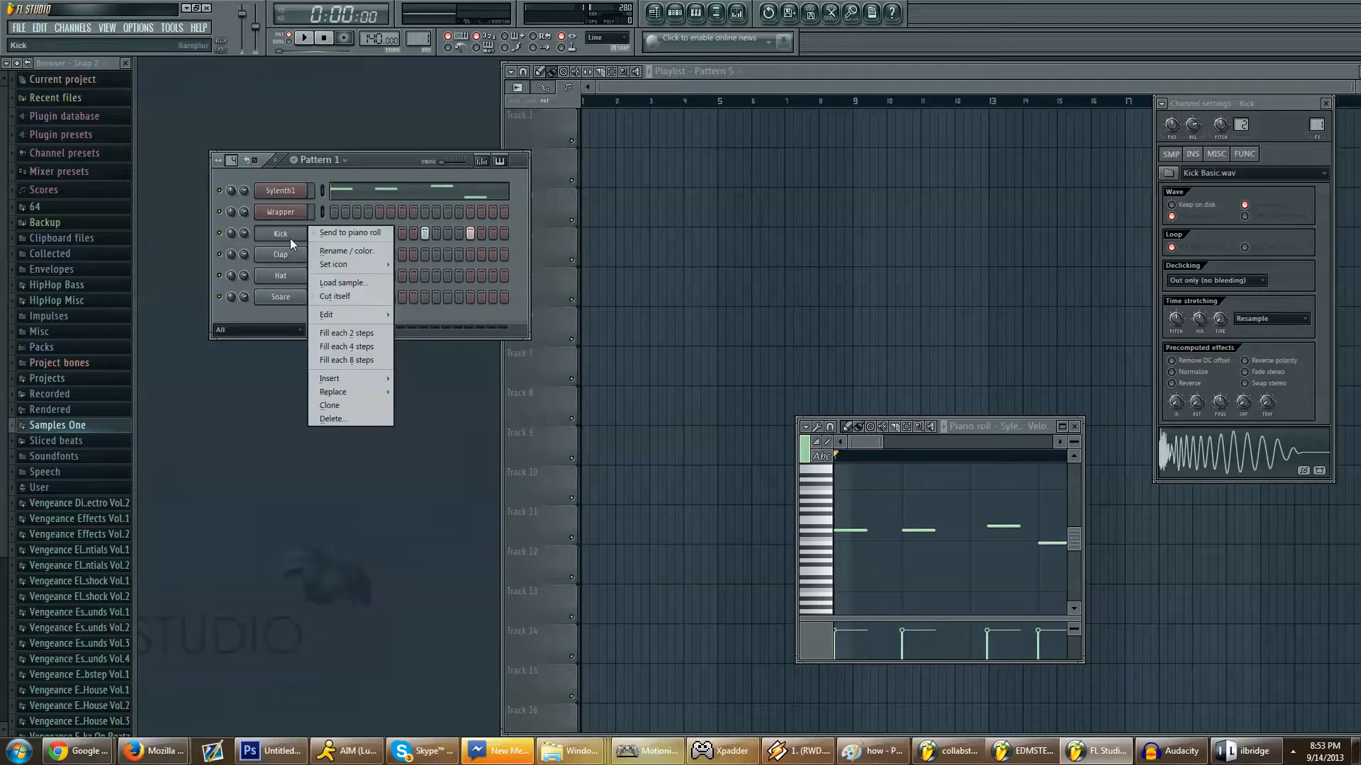
click(325, 202)
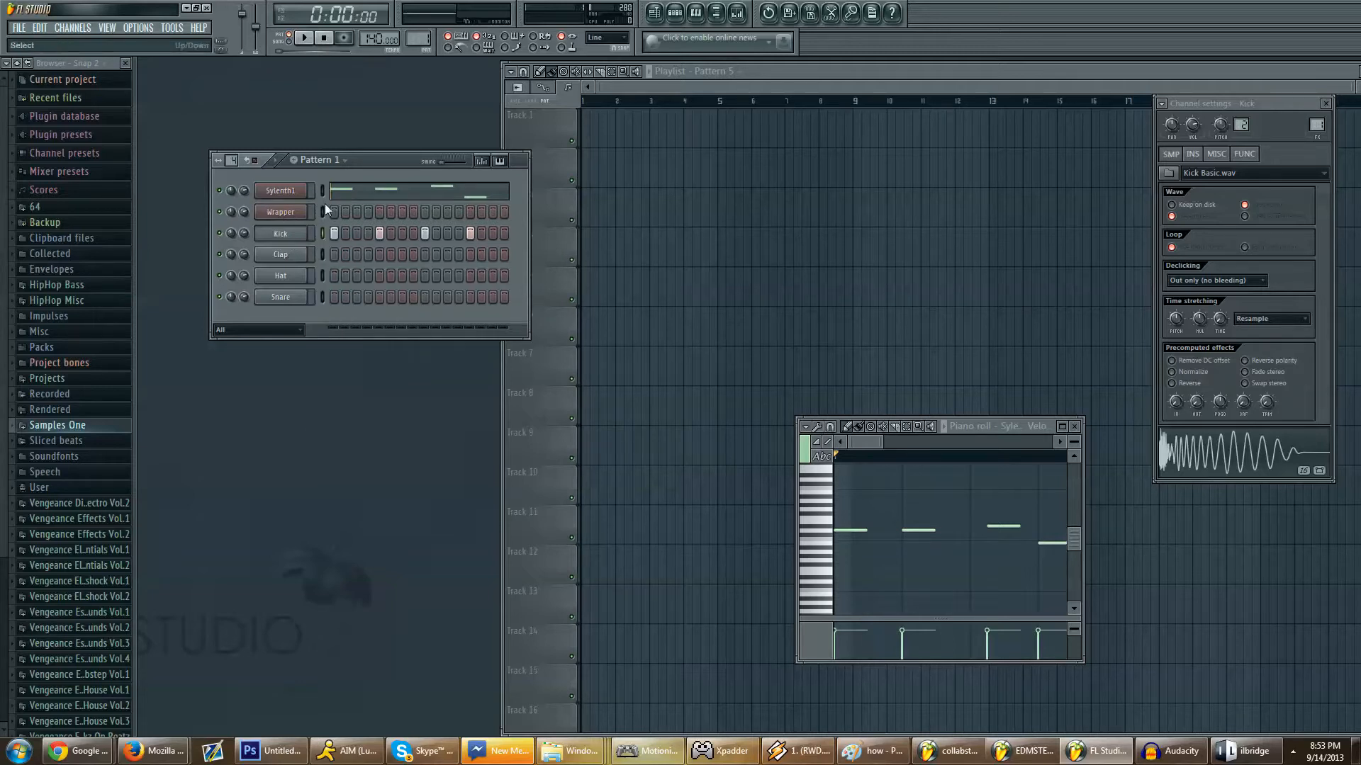
Step: Draw reduced, gradually falling velocities across the Kick steps in the graph editor, and play the pattern
click(483, 162)
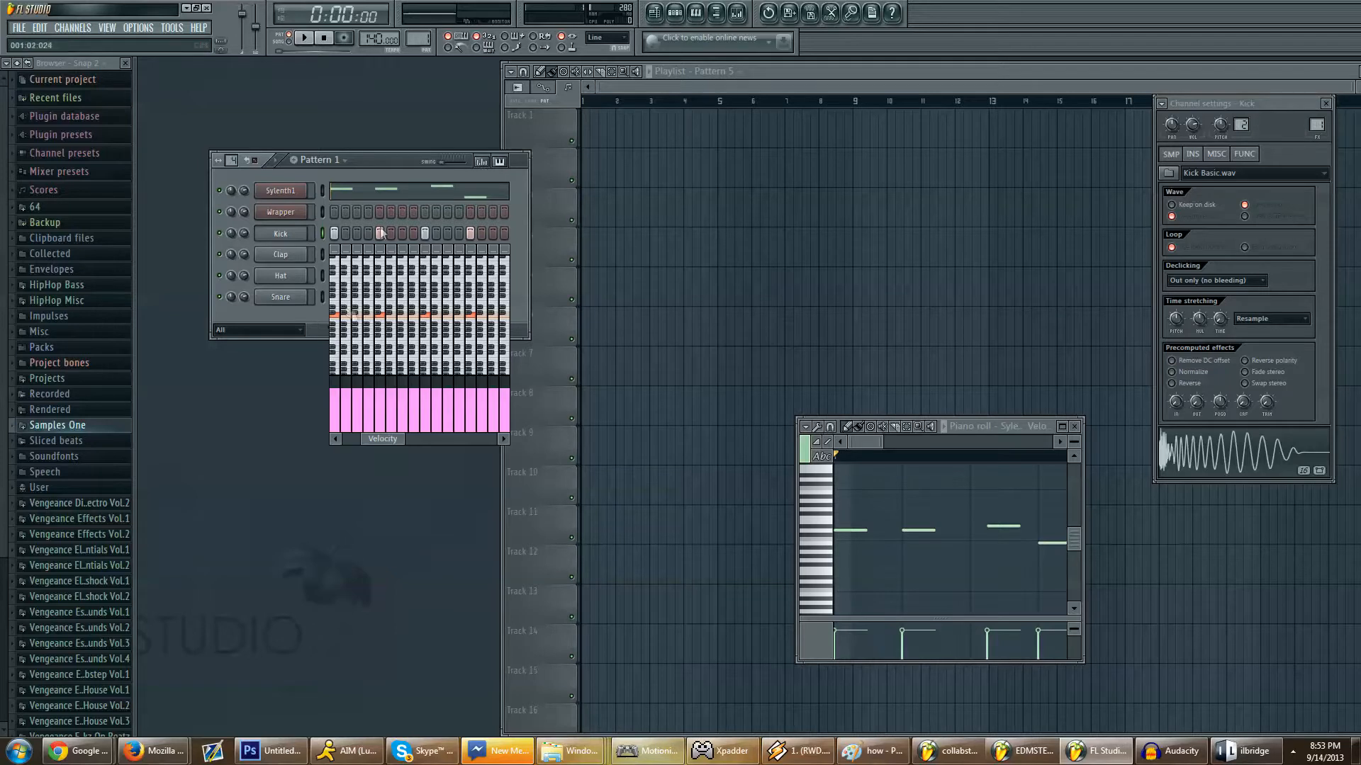
drag(328, 401, 507, 416)
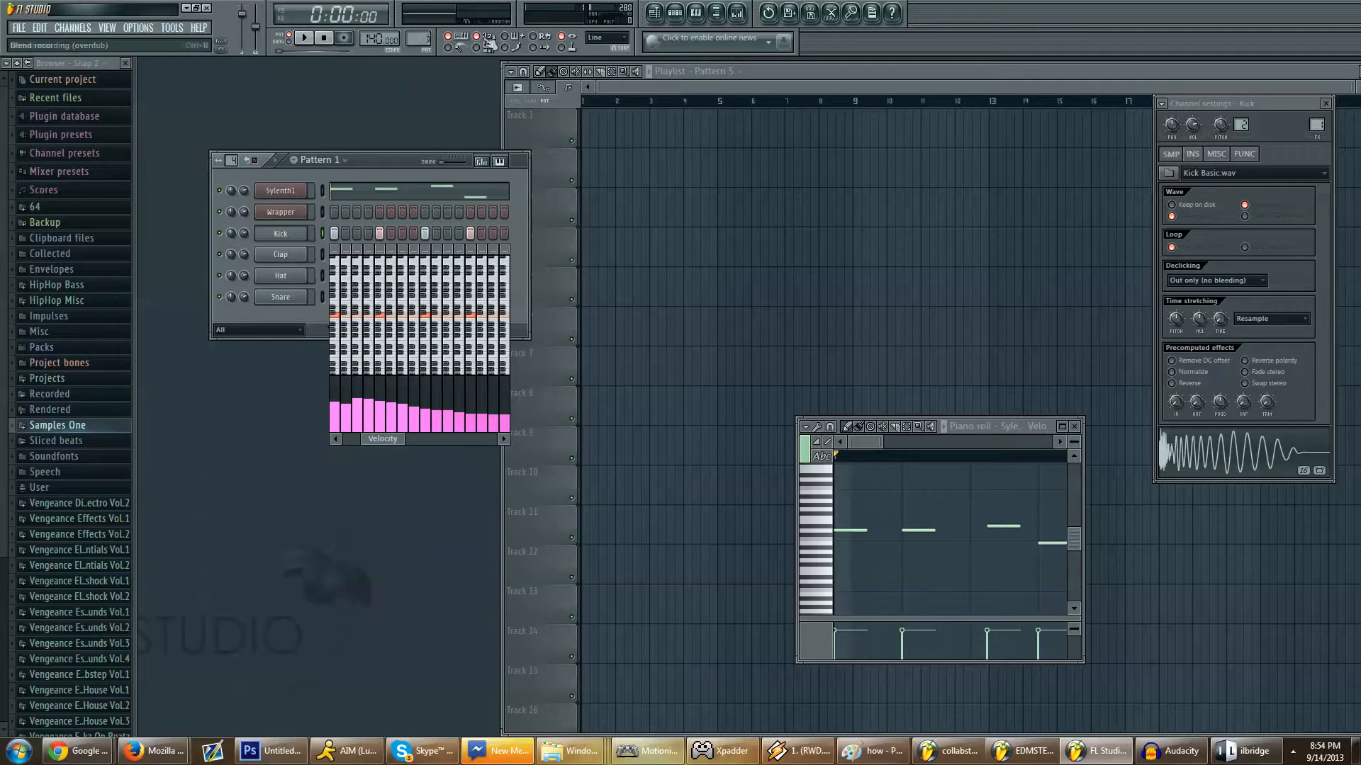
click(303, 39)
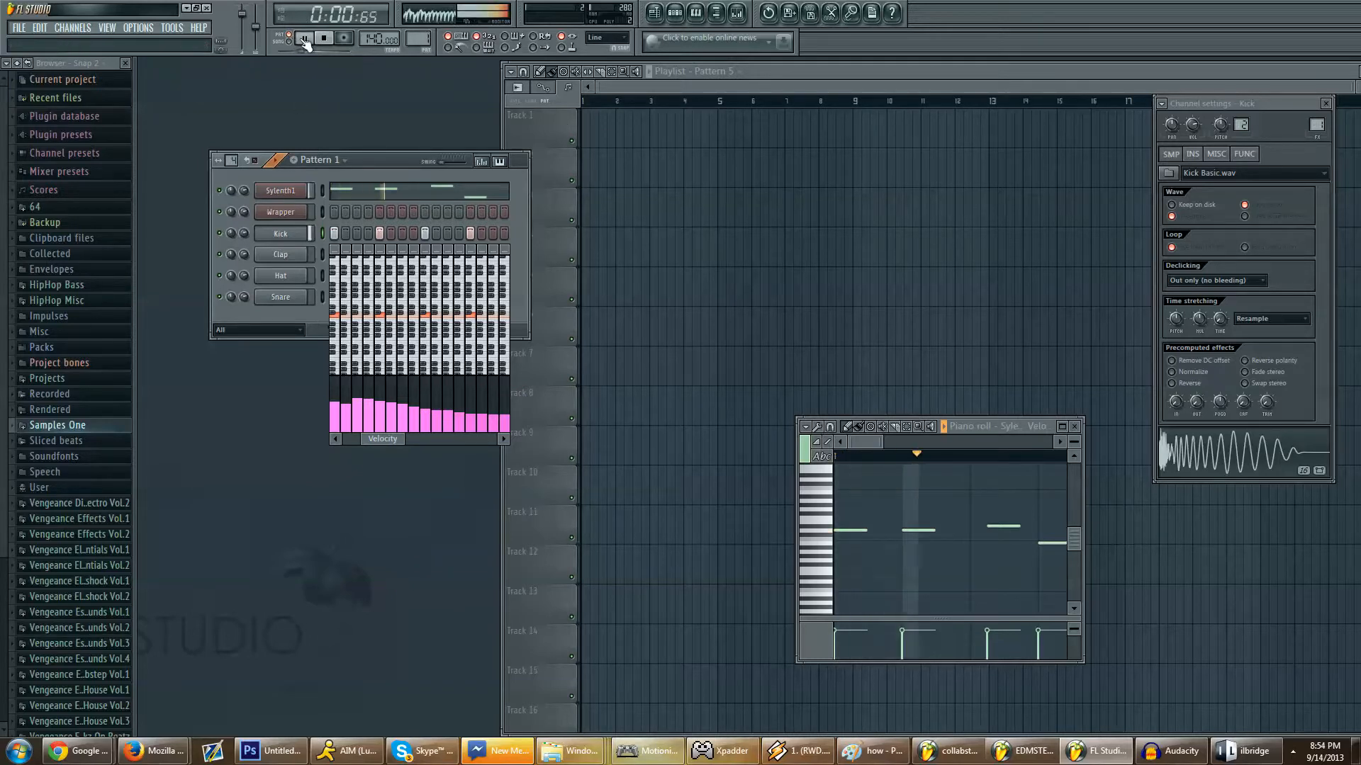
Step: Stop playback, redraw the Kick velocities at a lowered level rising slightly toward the last steps, and play the pattern briefly
click(324, 39)
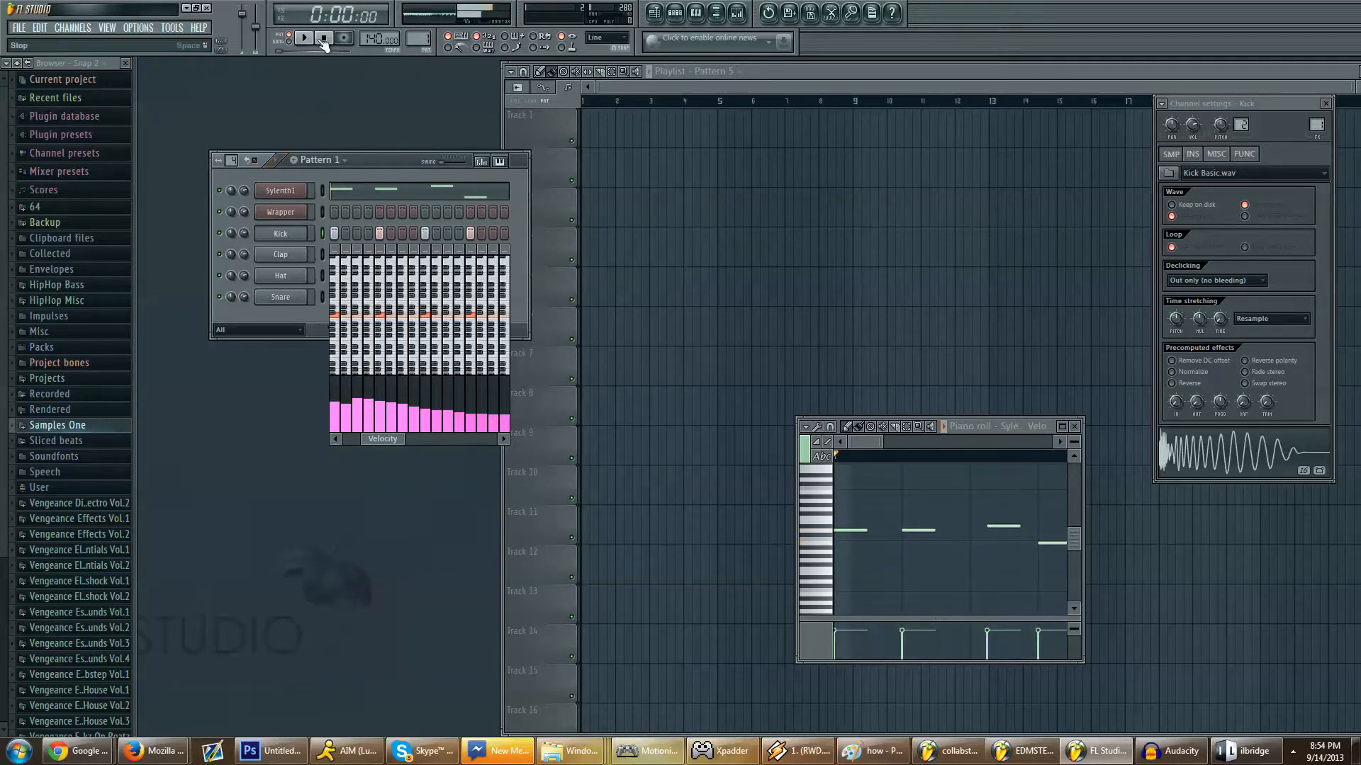
mouse_move(502, 428)
mouse_down()
mouse_move(237, 372)
mouse_move(418, 417)
mouse_move(551, 424)
mouse_move(486, 403)
mouse_move(320, 406)
mouse_up()
key(space)
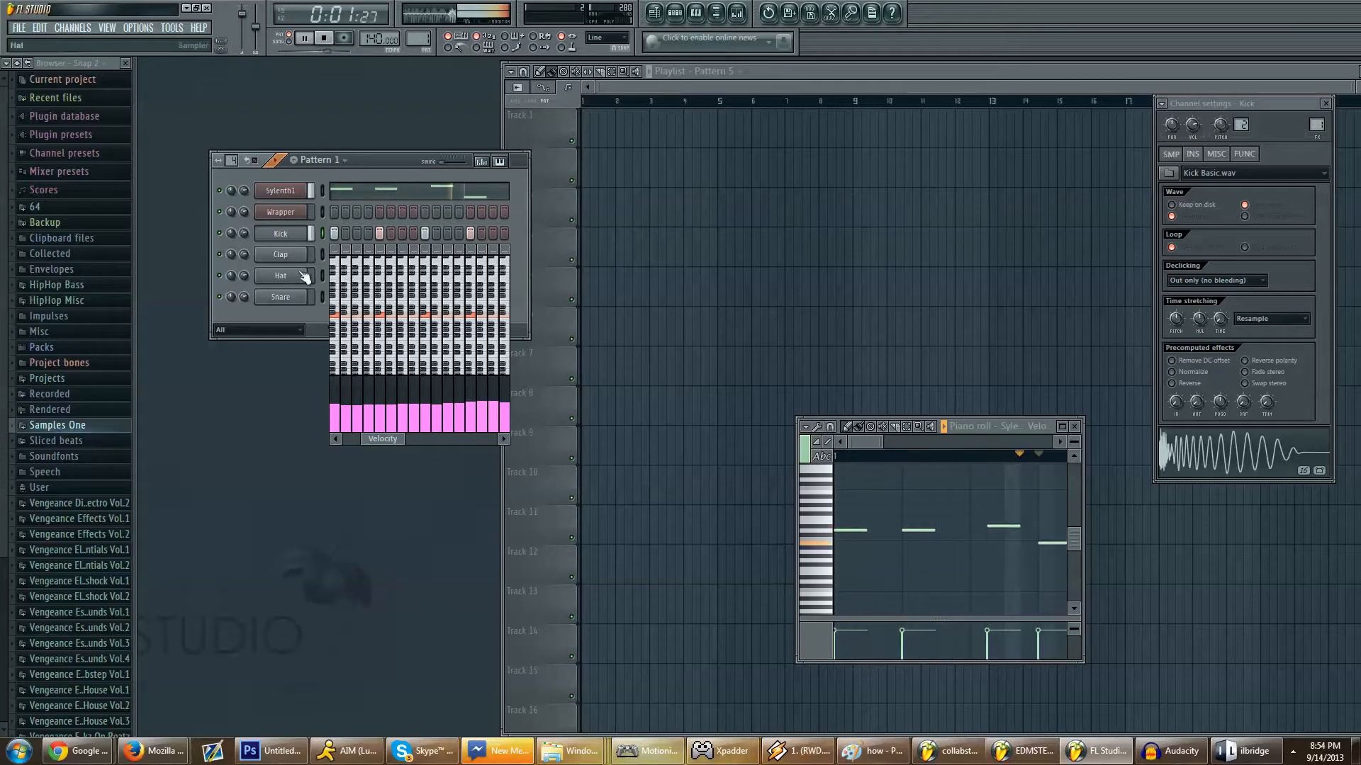
key(space)
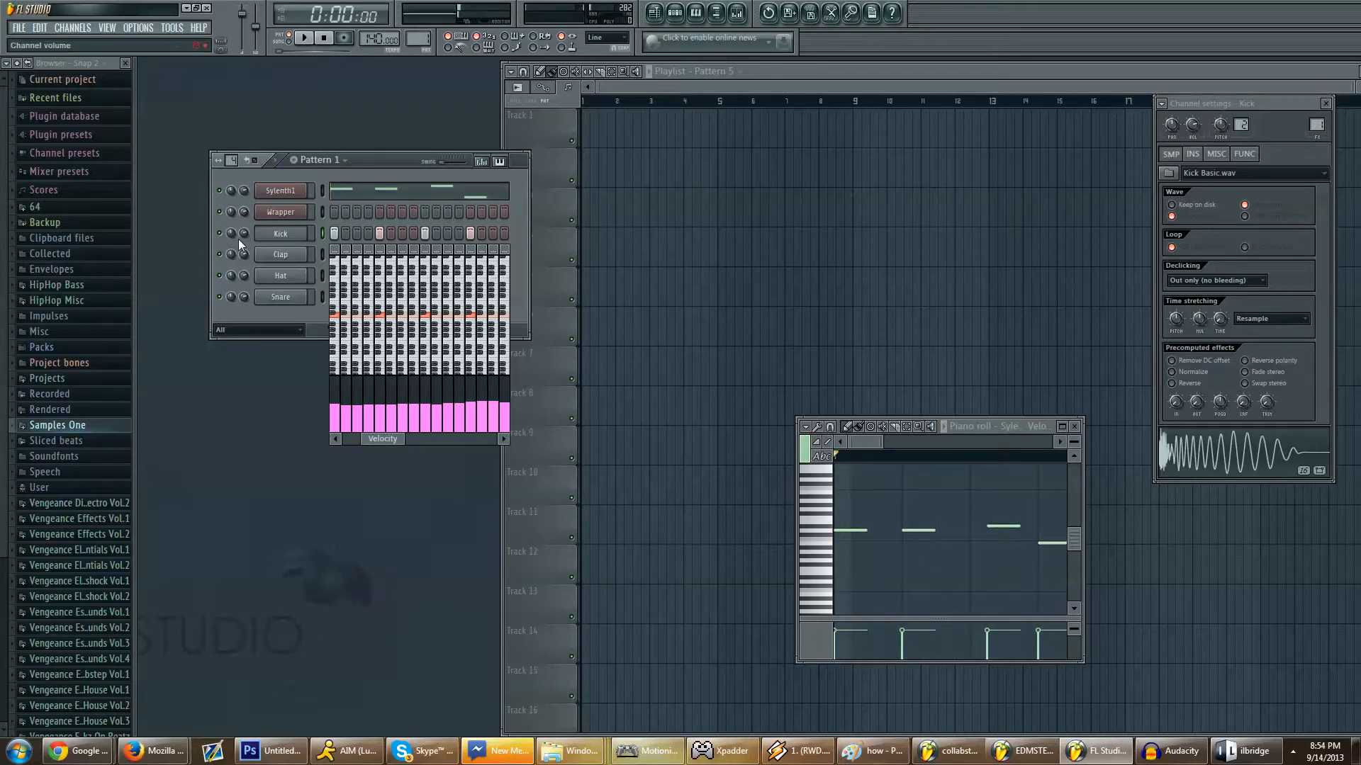
Step: Play the pattern while redrawing the Kick step velocities higher, with a gentle rise toward the last steps
drag(244, 234, 244, 253)
key(space)
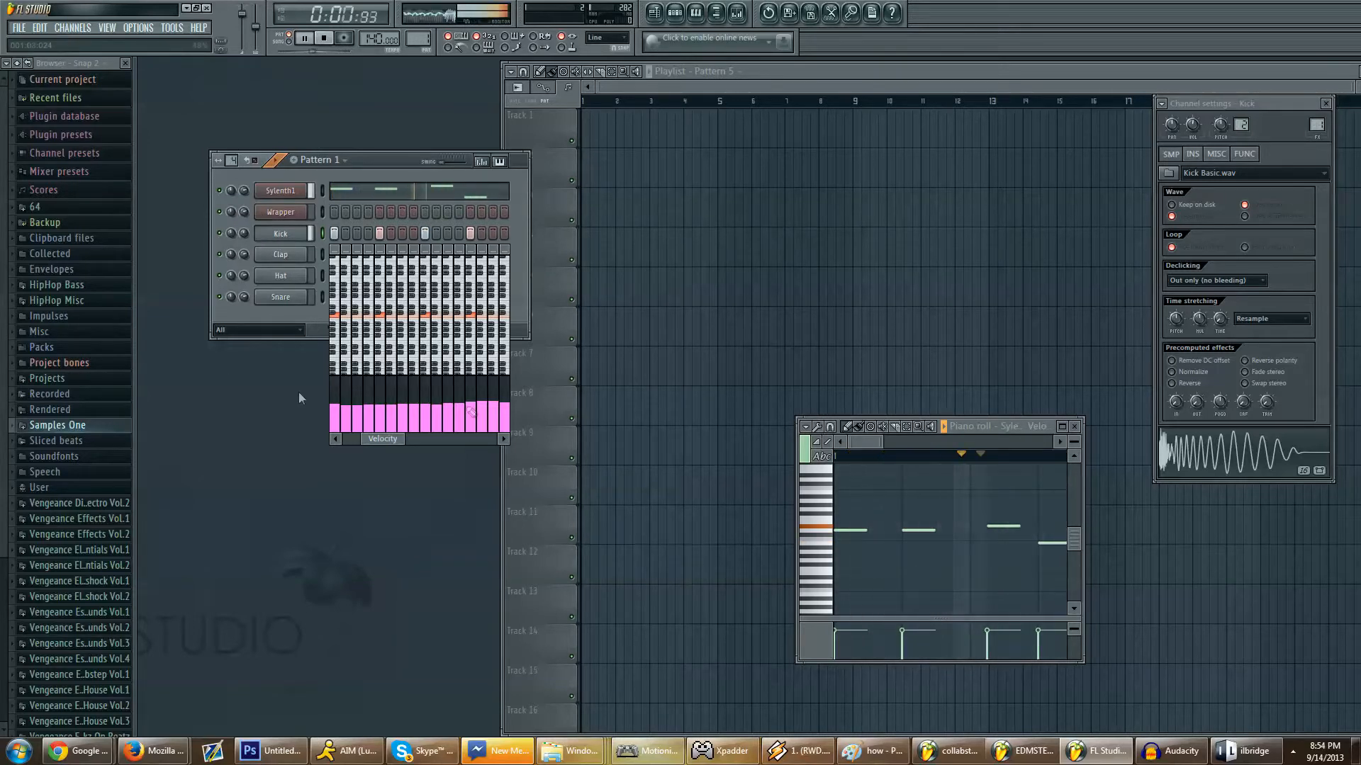
mouse_move(505, 394)
mouse_down()
mouse_move(353, 413)
mouse_move(401, 390)
mouse_move(430, 395)
mouse_move(333, 398)
mouse_up()
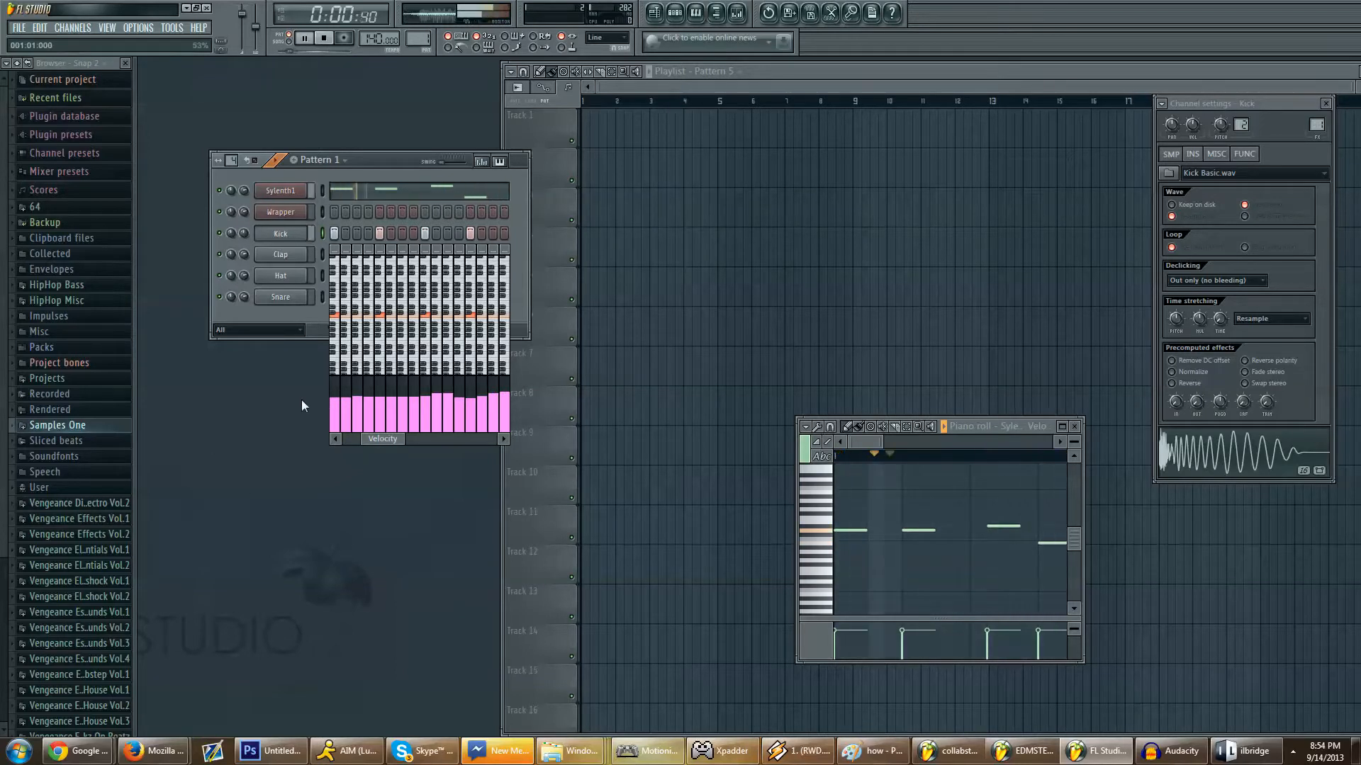
drag(327, 394, 522, 394)
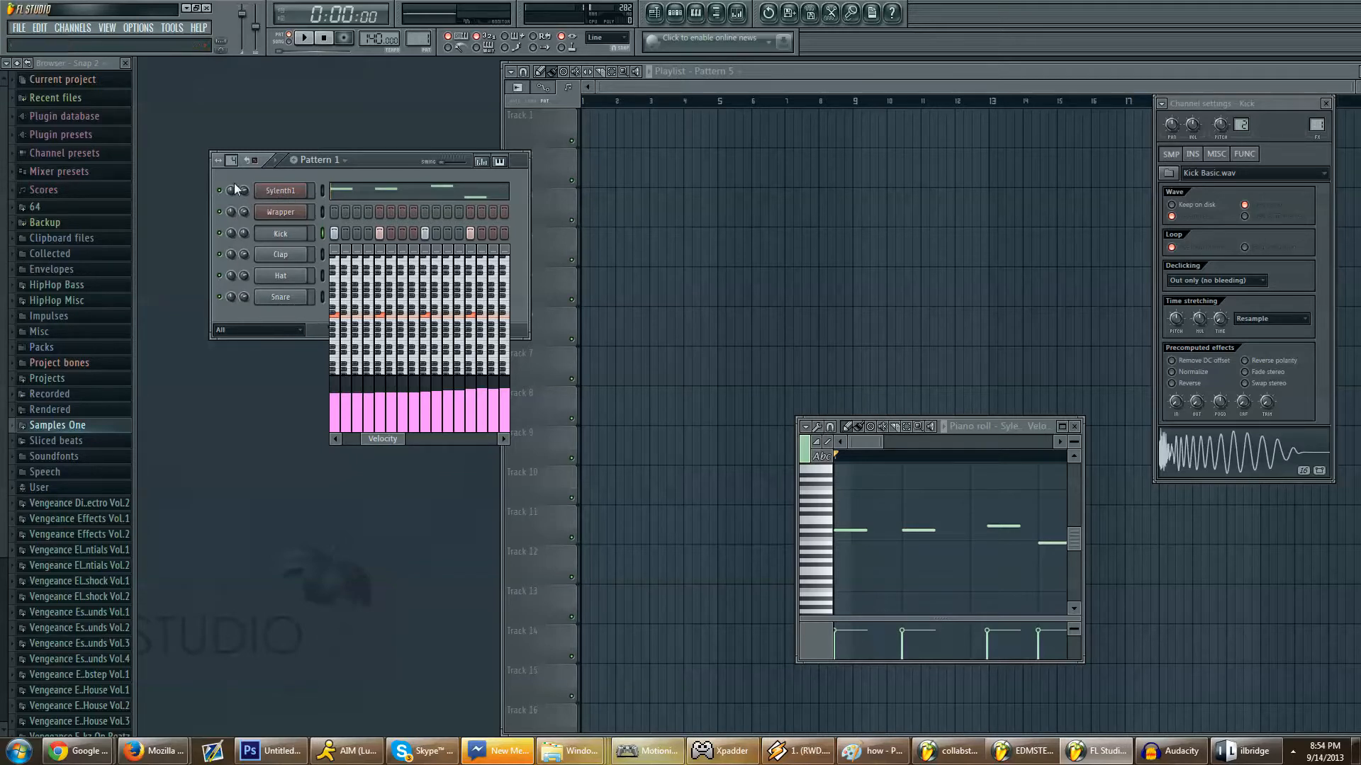
Step: Toggle the step sequencer's keyboard editor and graph editor on and off to show each one, ending with the keyboard editor
mouse_move(226, 192)
mouse_down()
mouse_move(233, 182)
mouse_move(228, 207)
mouse_up()
click(499, 162)
click(499, 161)
click(500, 162)
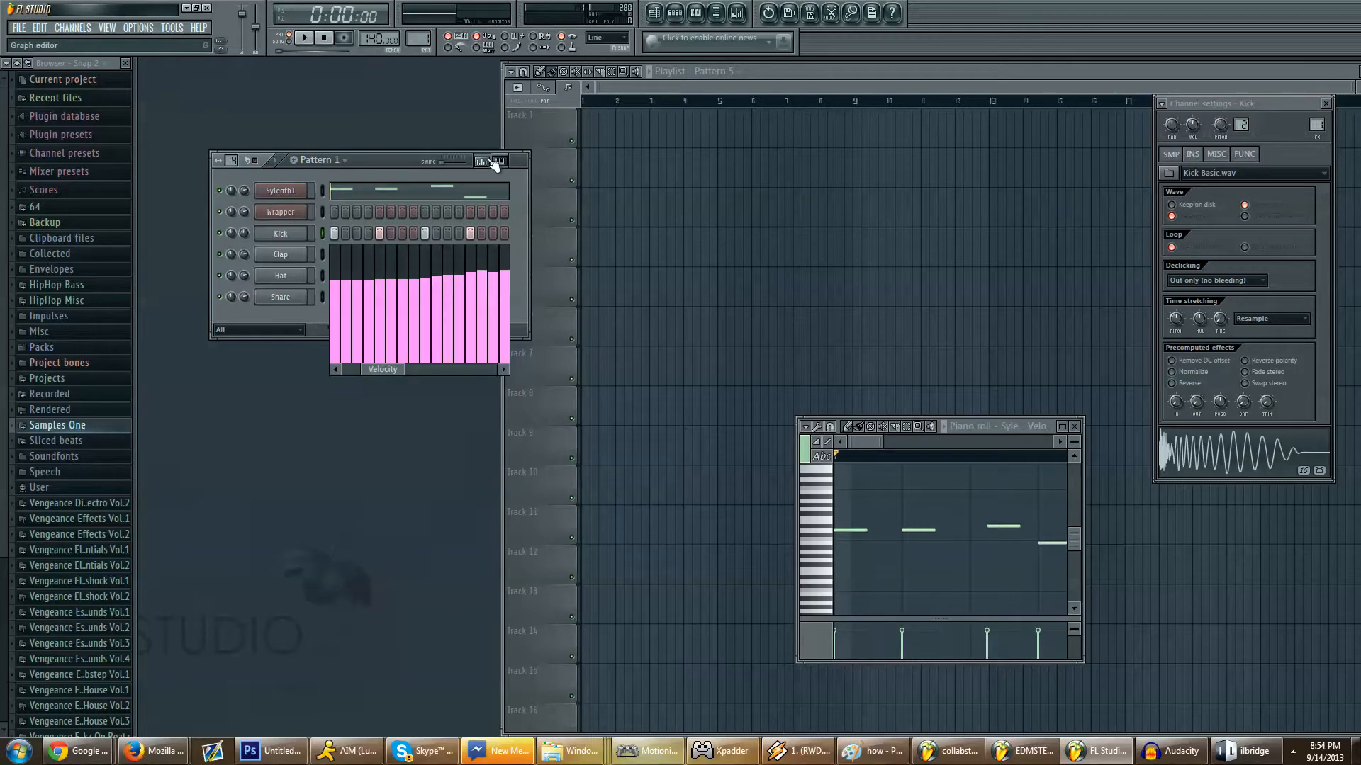
click(486, 161)
click(489, 162)
click(491, 162)
click(500, 162)
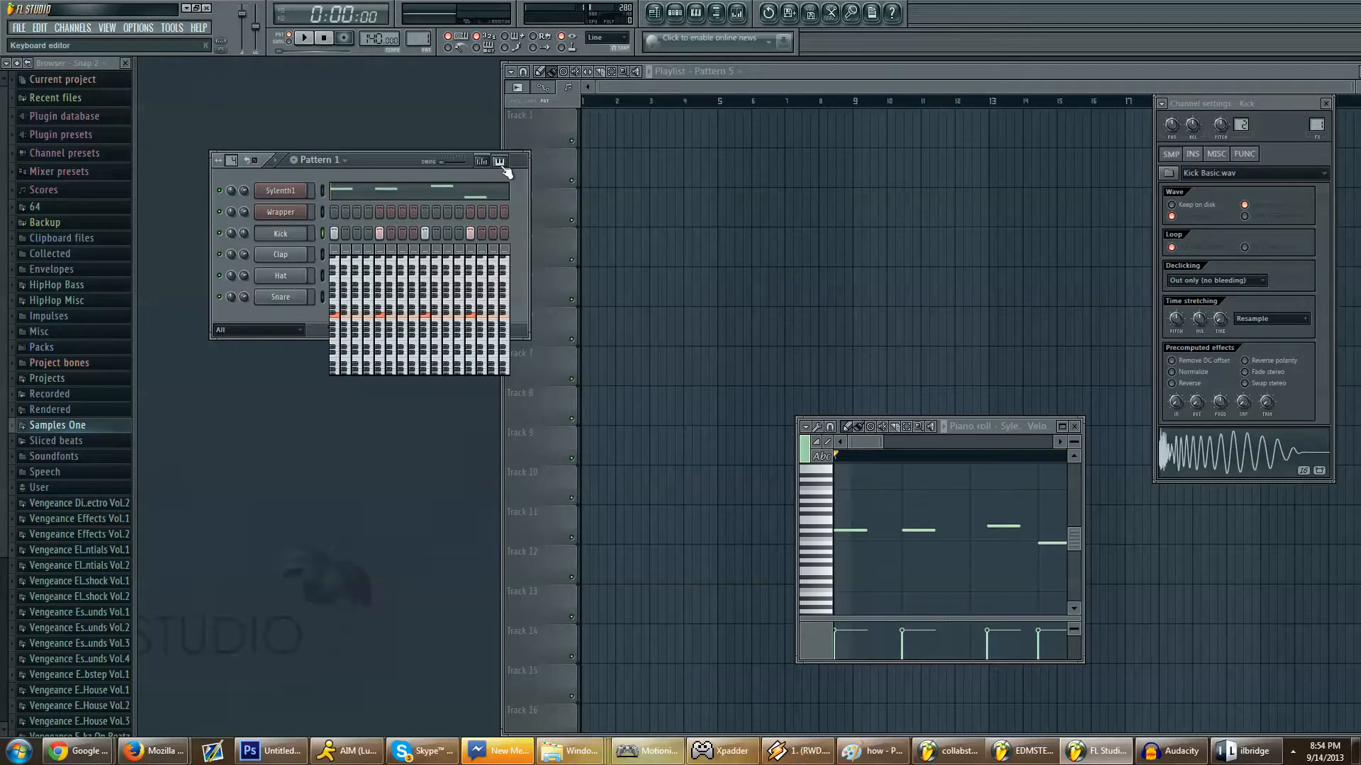
Step: Demonstrate raising the pitch of the Kick's step 13 in the keyboard editor, return it to its original key, and close the editor
click(471, 276)
click(471, 316)
click(262, 239)
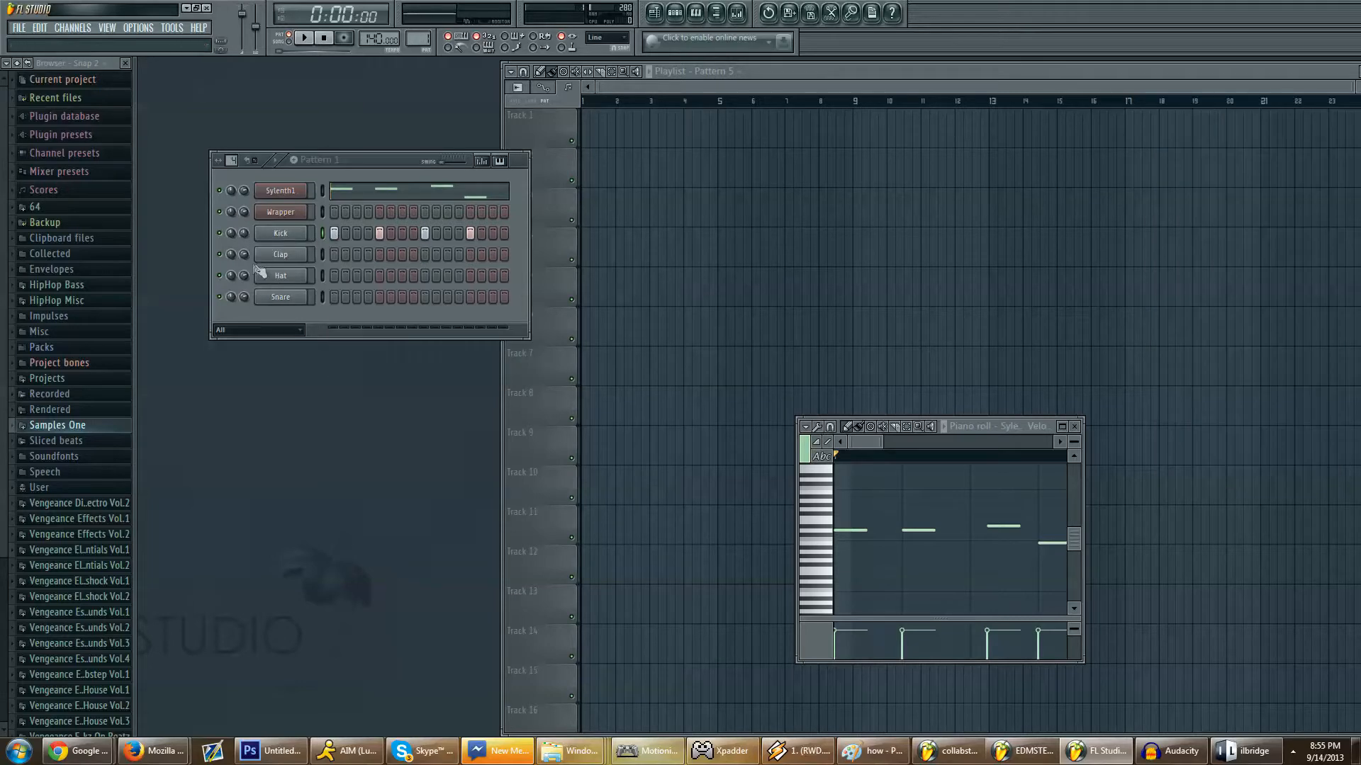
Step: Add Clap hits on steps 5 and 13, then play and stop the pattern
click(380, 254)
click(471, 254)
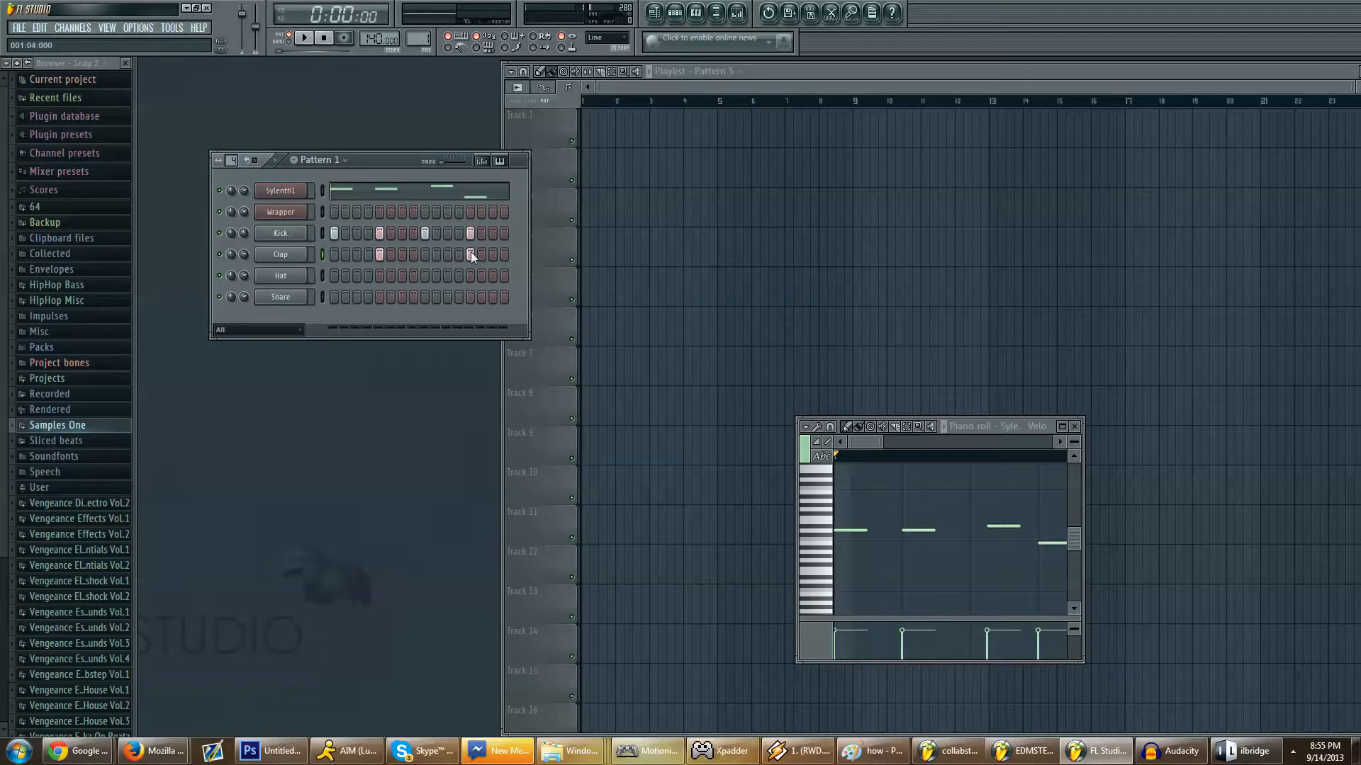
key(space)
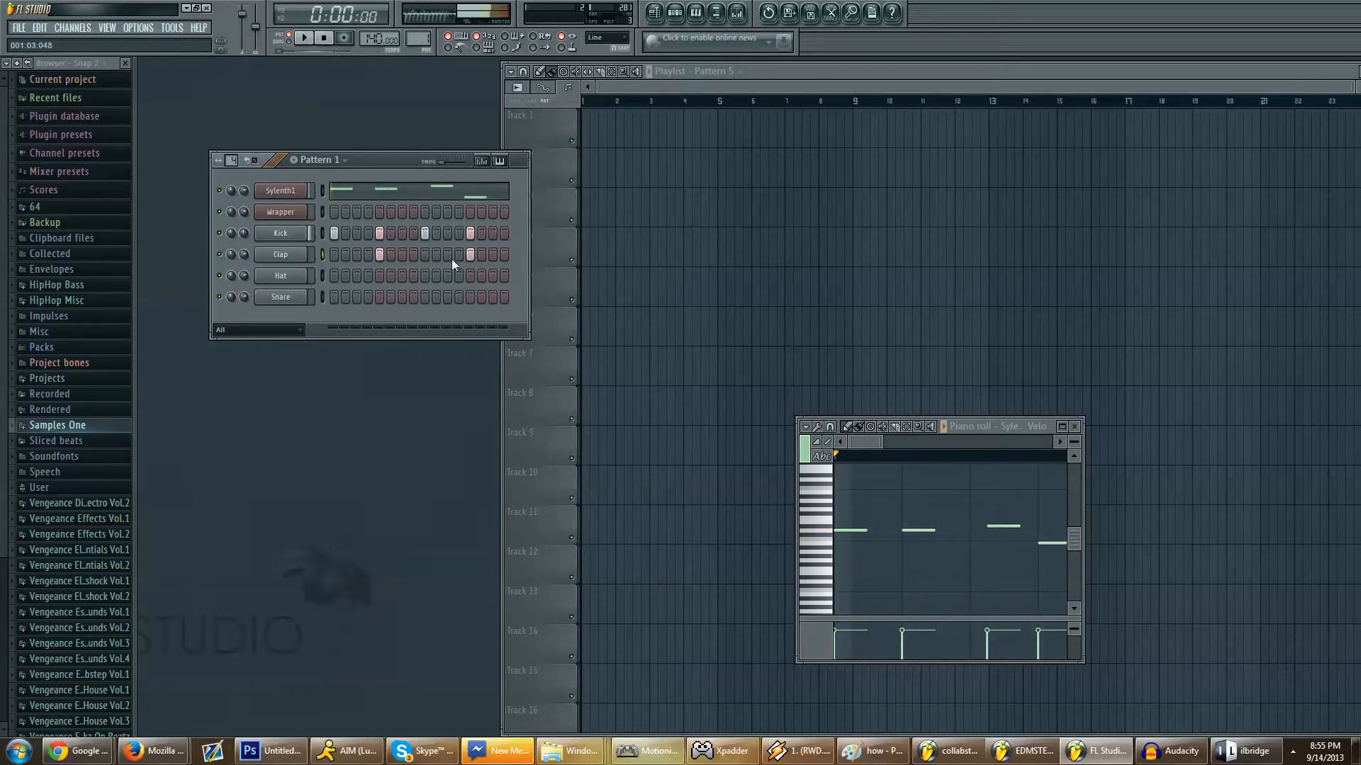
key(space)
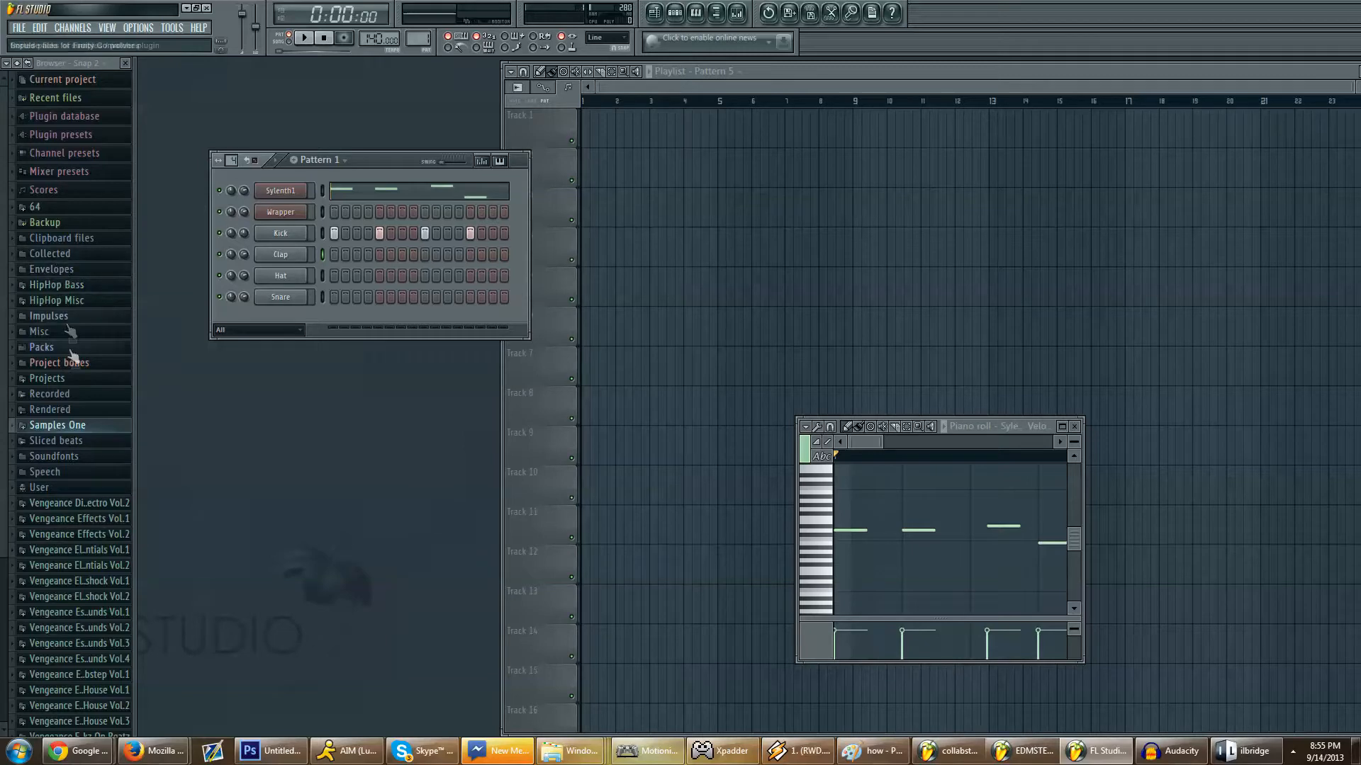
Step: Browse the kits in the Vengeance Dirty Electro Vol.2 pack, preview the Motion Drums 3 loop, and collapse the pack
click(59, 509)
scroll(74, 435, down, 4)
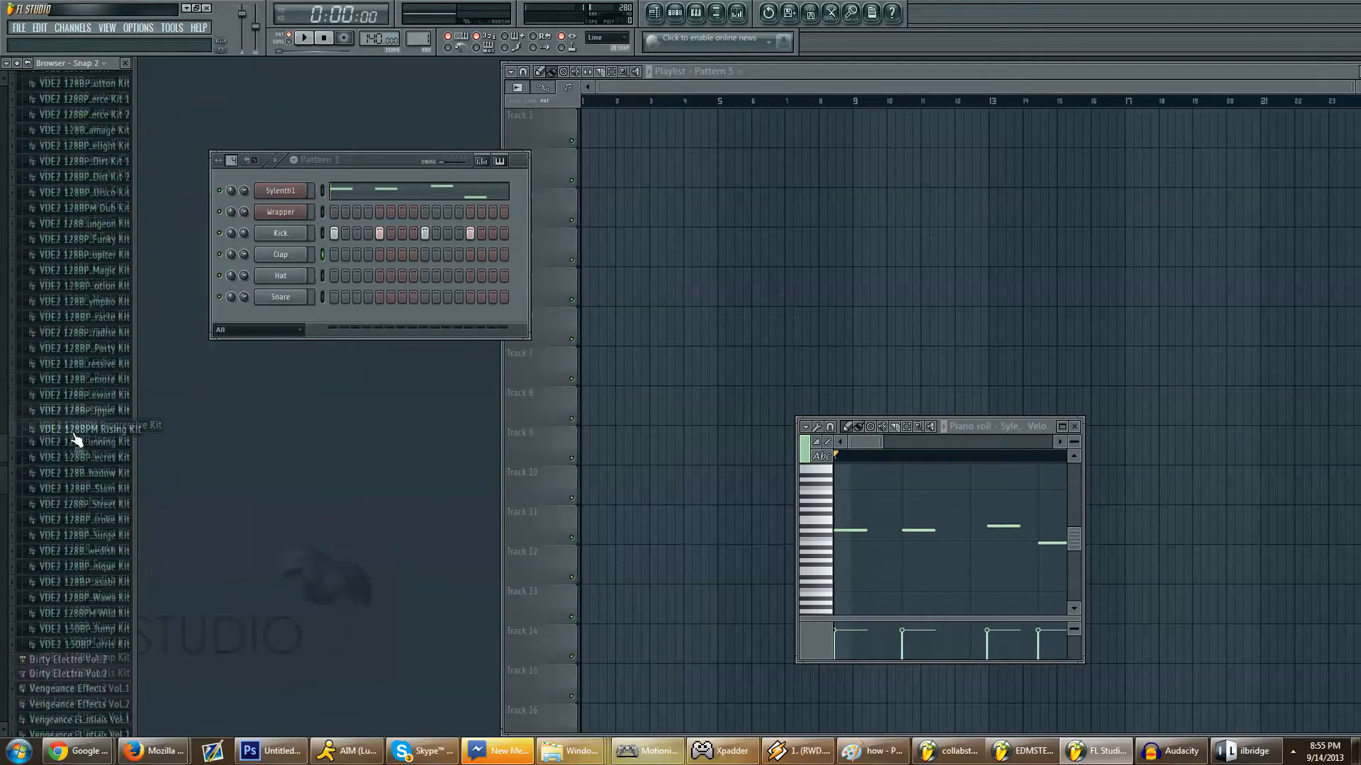
click(95, 304)
click(78, 373)
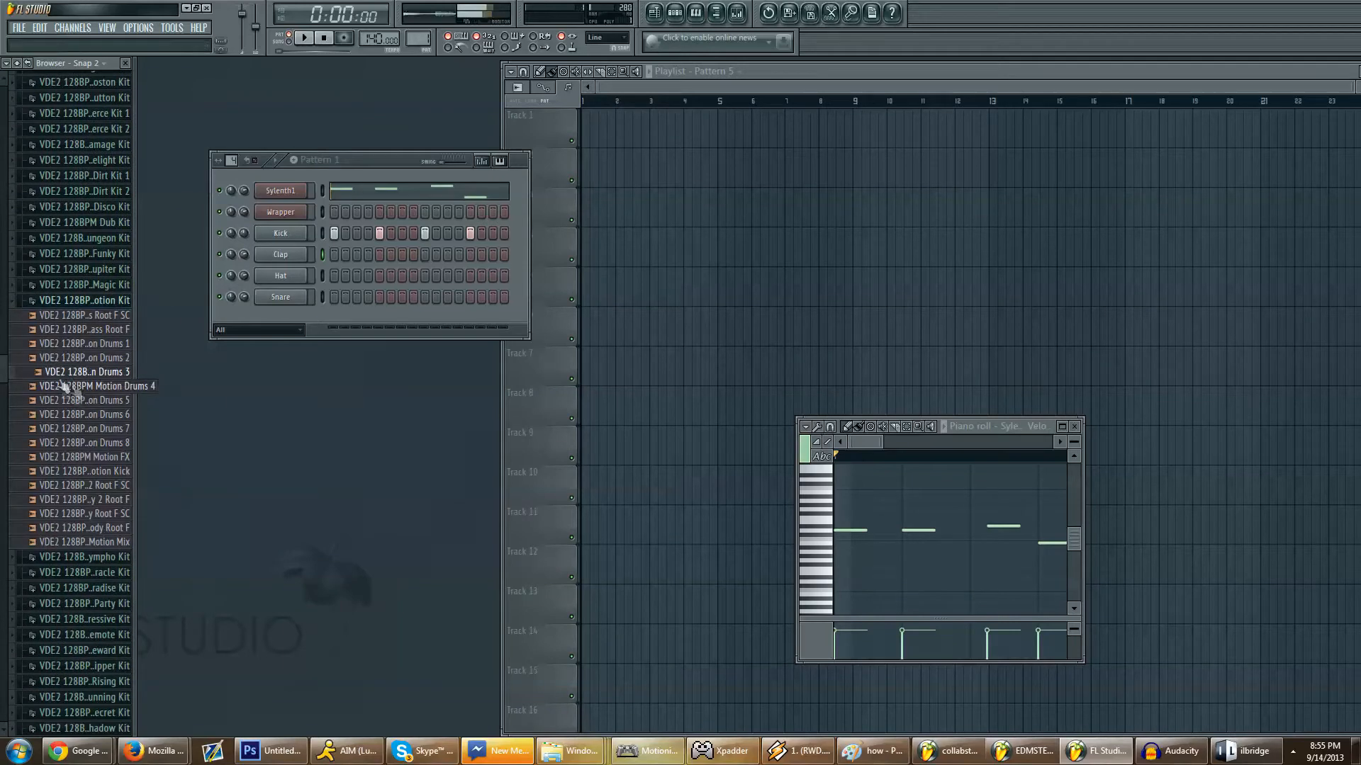
click(85, 301)
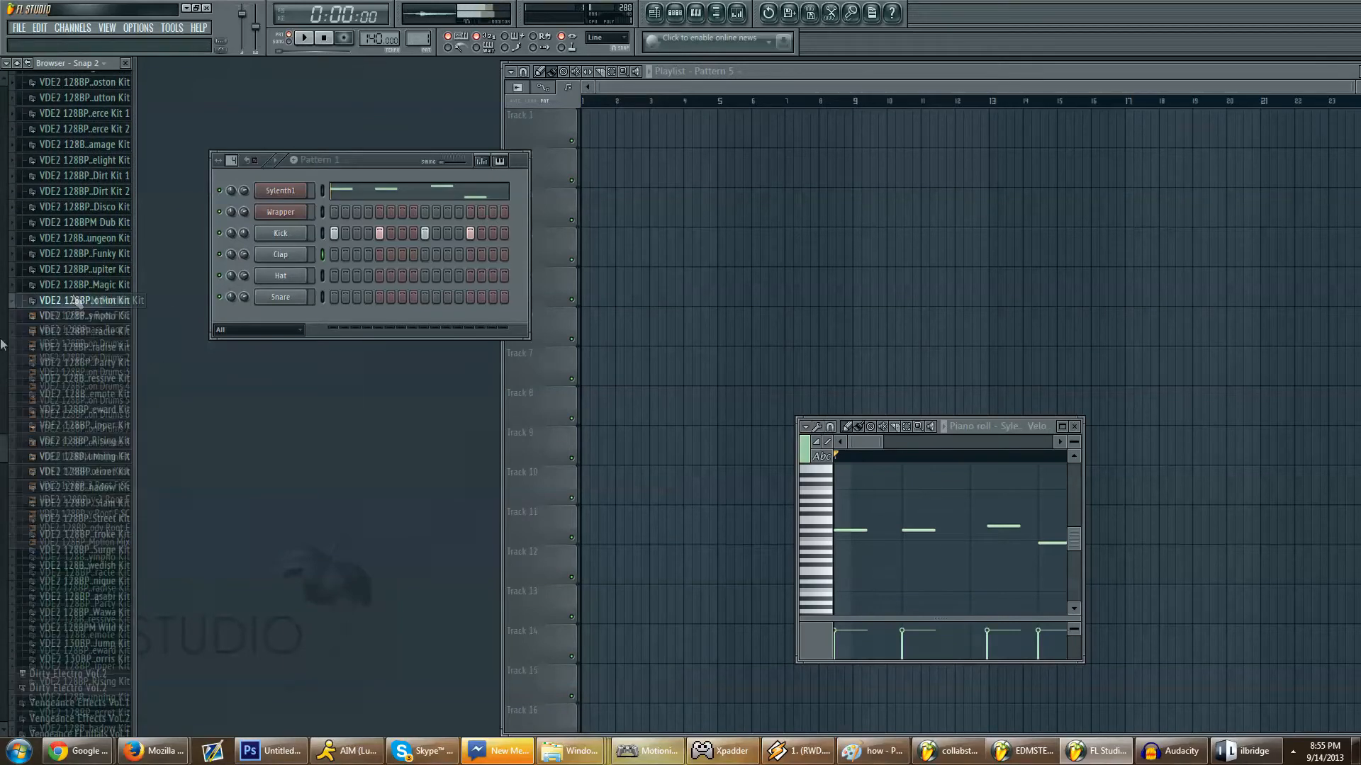
scroll(54, 653, down, 5)
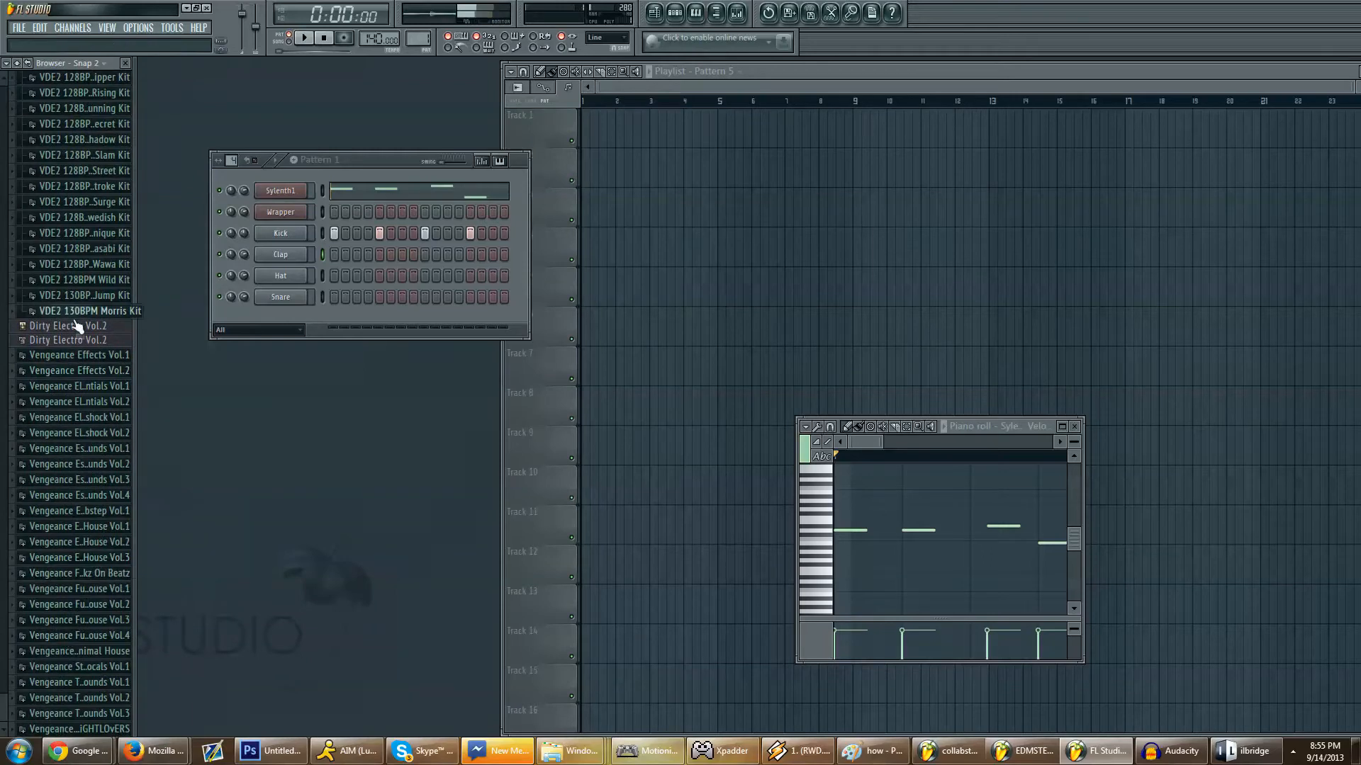
scroll(35, 411, up, 15)
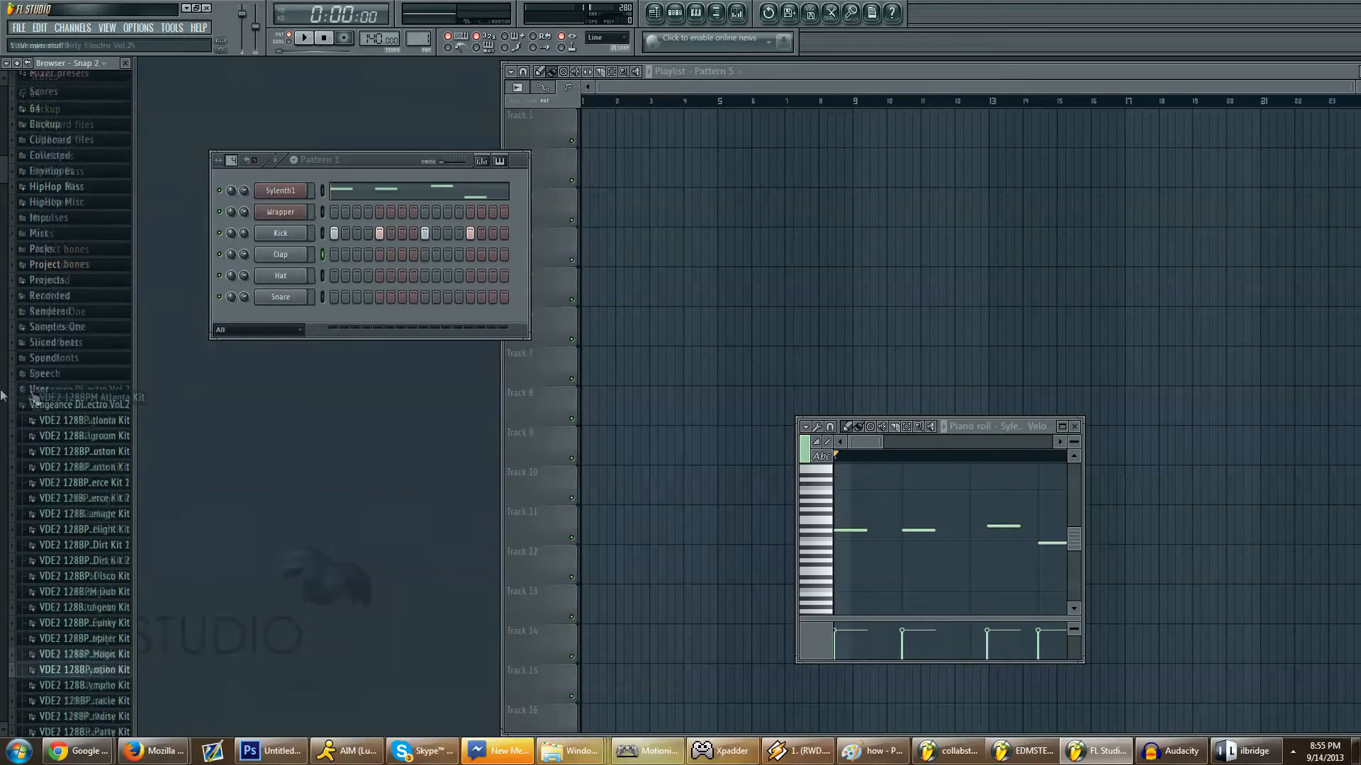
click(35, 411)
scroll(34, 443, down, 2)
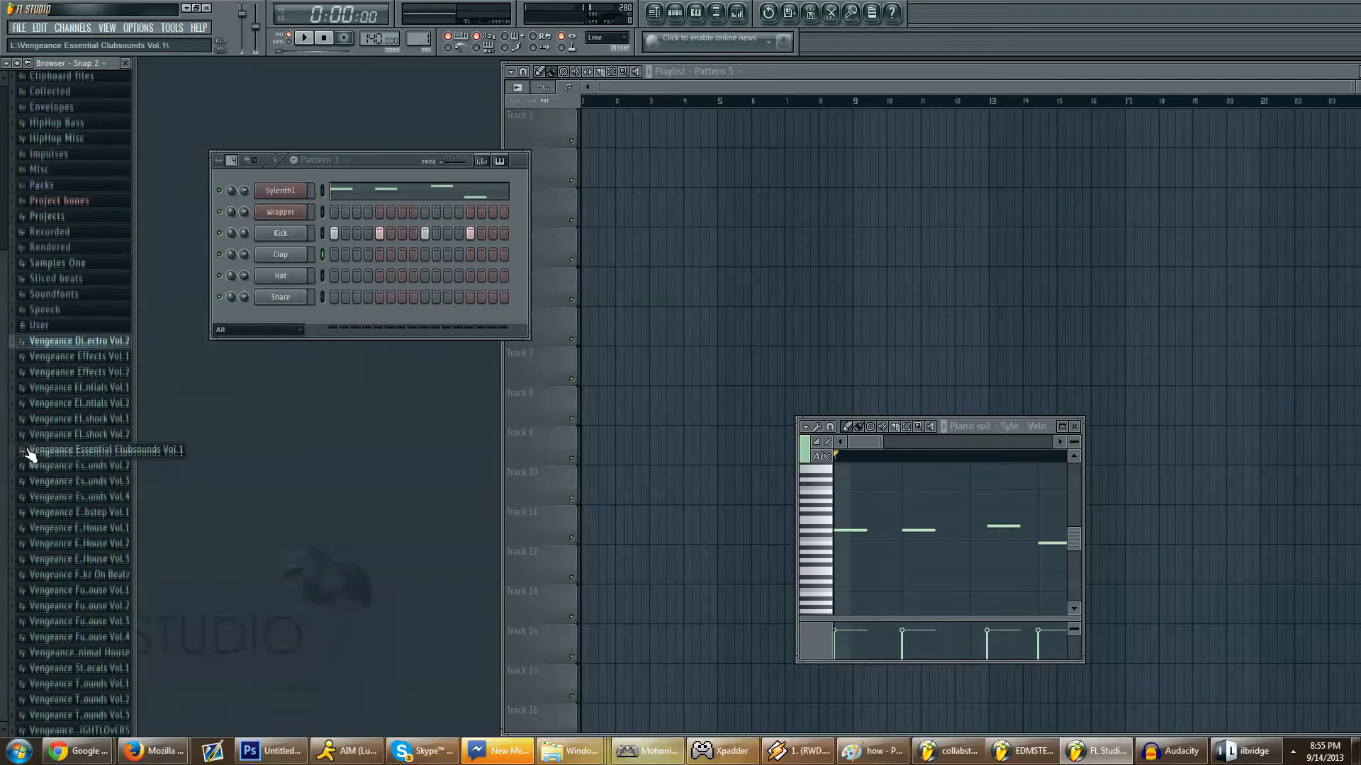
Step: Widen the browser, open the VFH3 126BPM Cubic Kit in Vengeance Future House Vol.3, and preview its Cubic Kick sample
drag(133, 560, 300, 566)
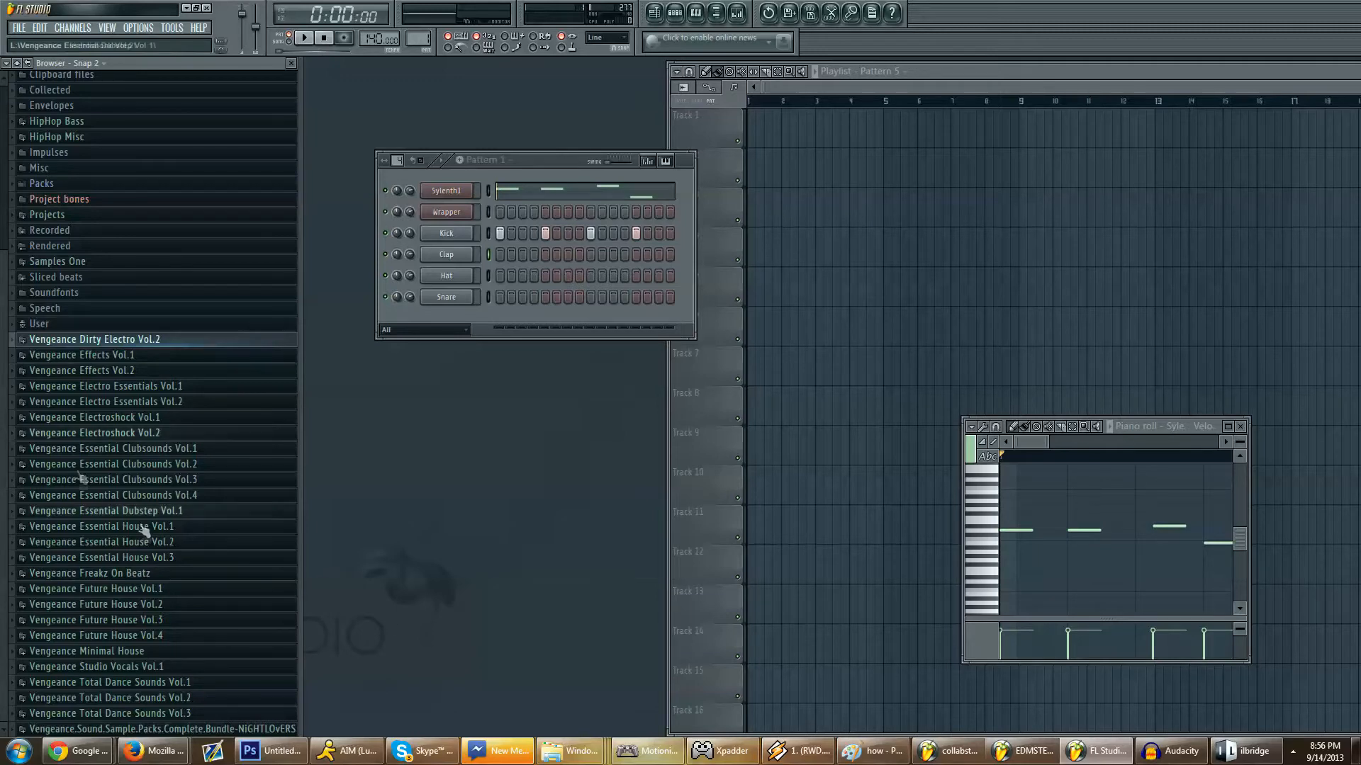
click(134, 619)
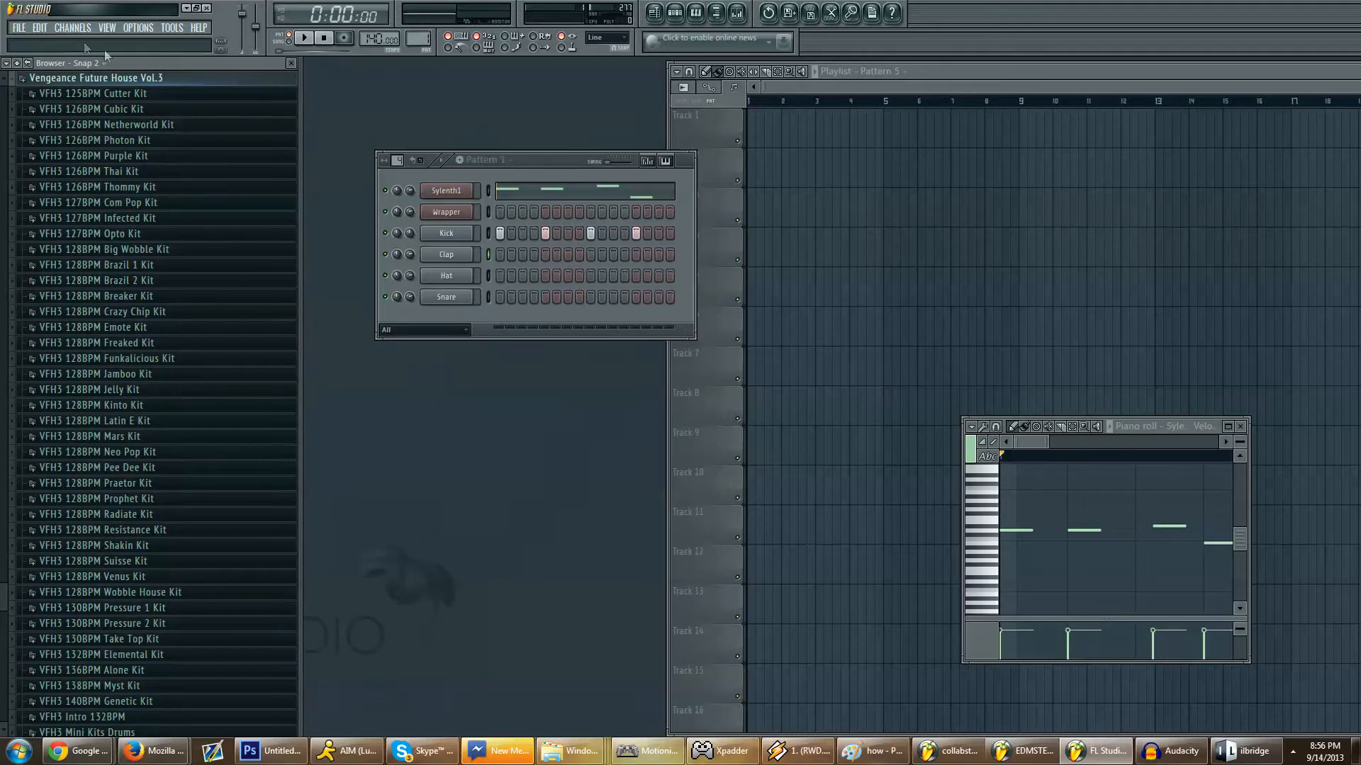
click(145, 109)
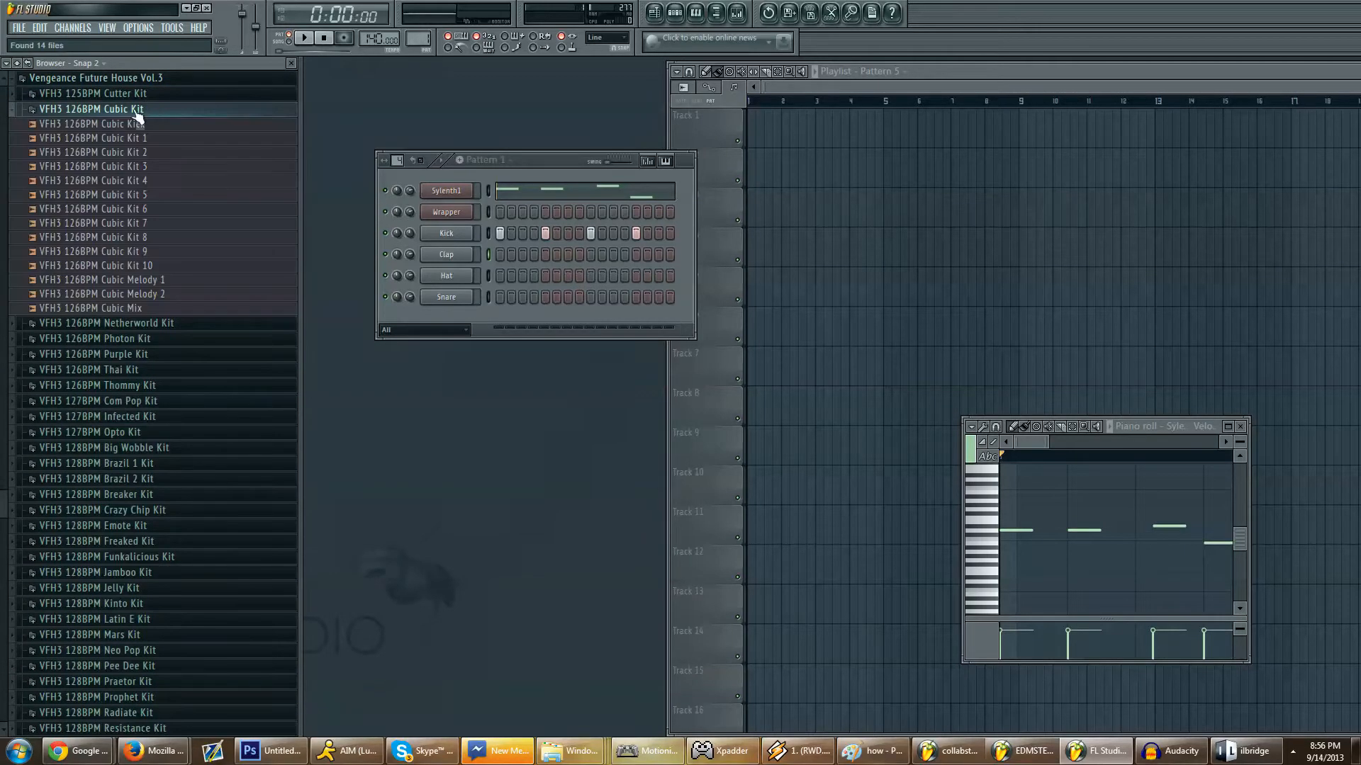
click(131, 123)
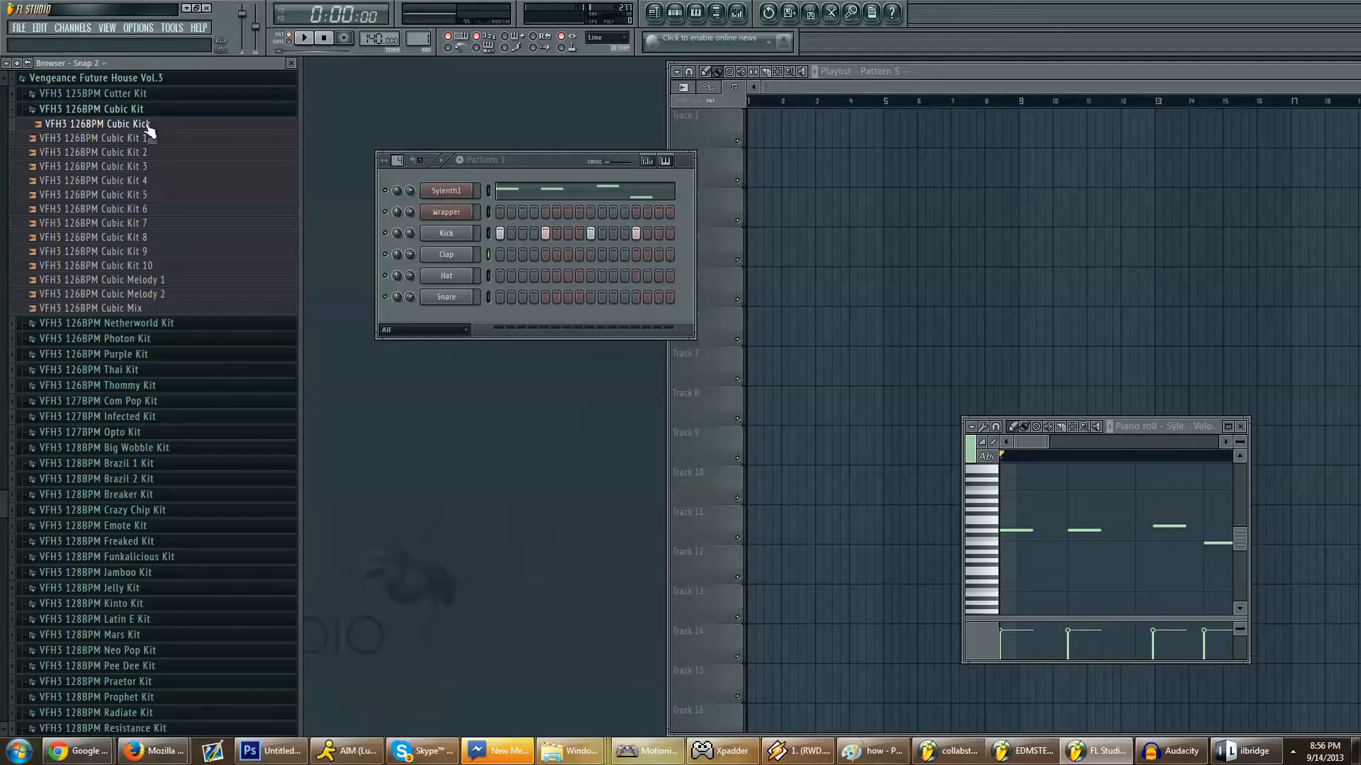
mouse_move(147, 124)
mouse_down()
mouse_move(373, 163)
mouse_move(454, 255)
mouse_move(472, 232)
mouse_move(393, 231)
mouse_move(492, 219)
mouse_move(462, 231)
mouse_move(148, 125)
mouse_up()
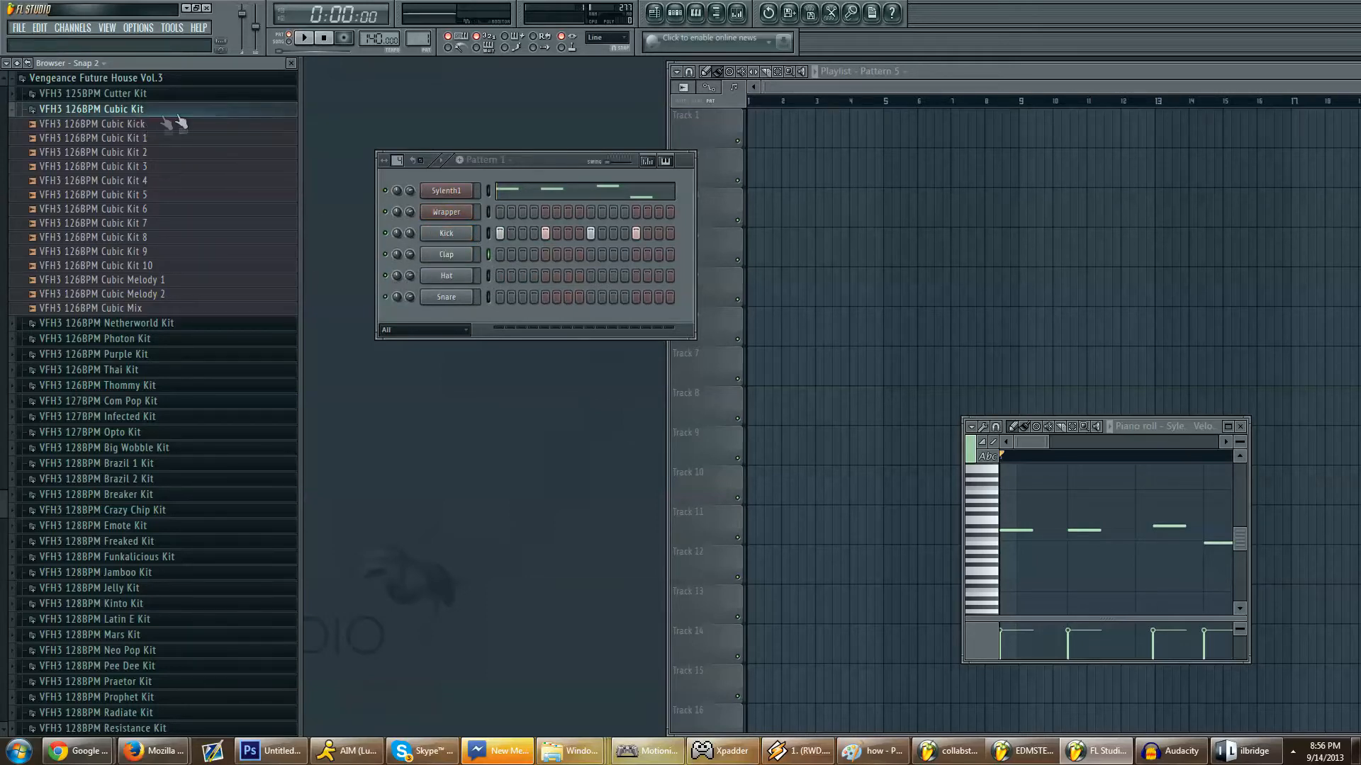
click(176, 115)
click(151, 112)
click(147, 125)
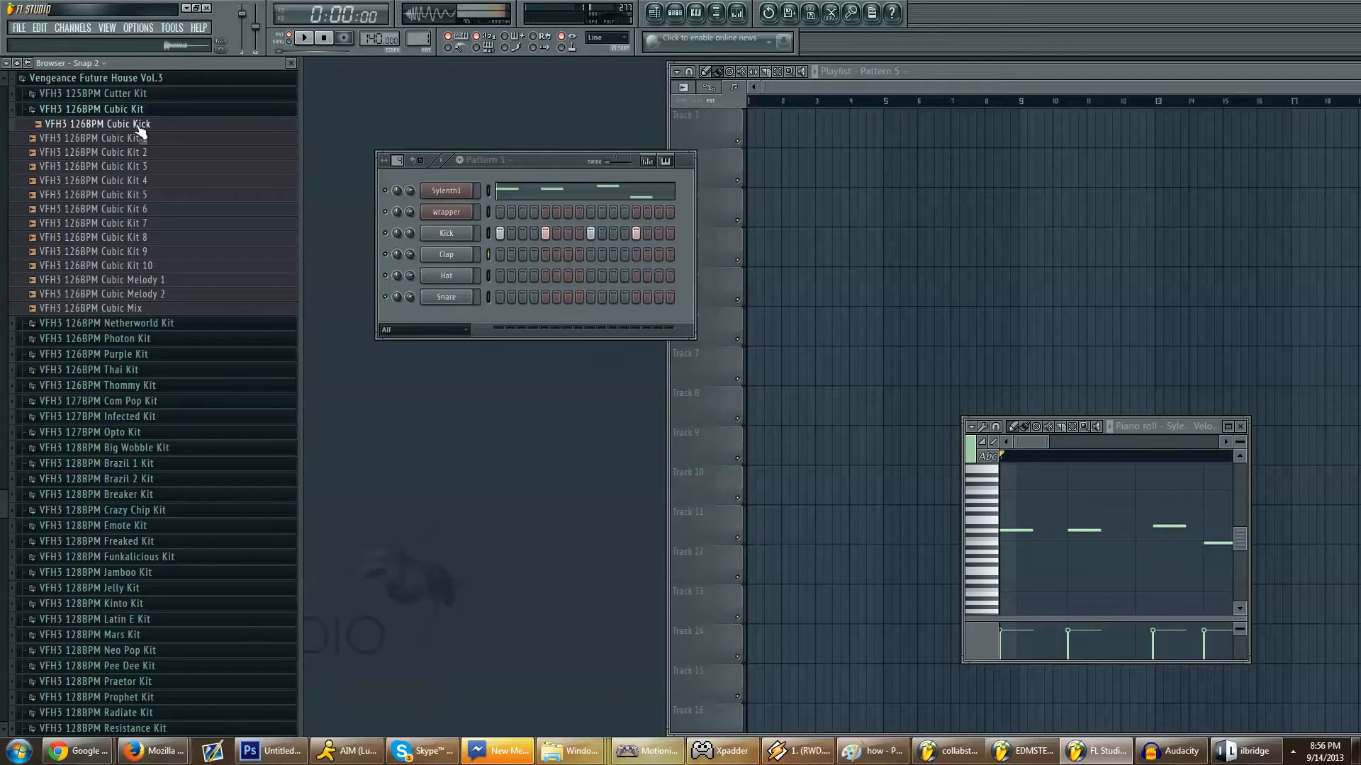
Step: Replace the Kick channel's sample with VFH3 126BPM Cubic Kick, then play and stop the pattern
drag(147, 124, 454, 236)
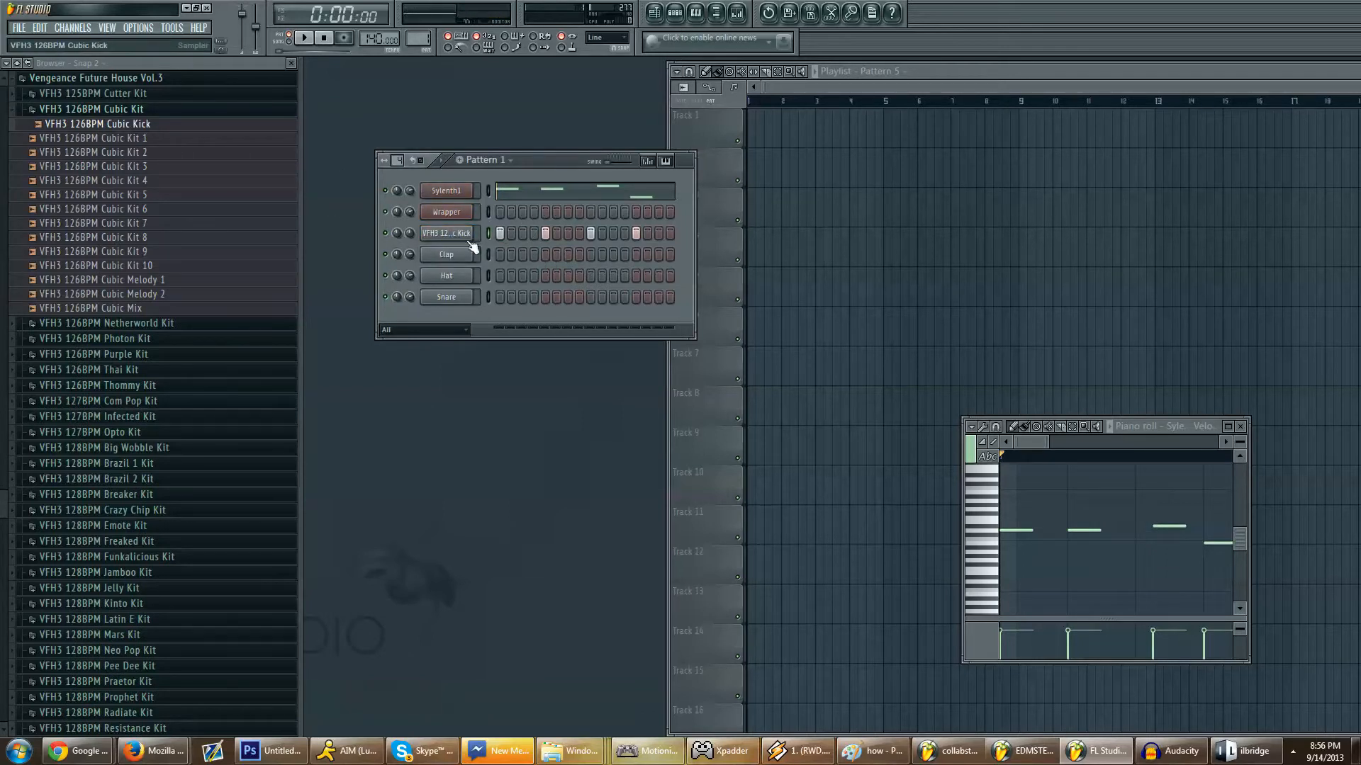
click(304, 38)
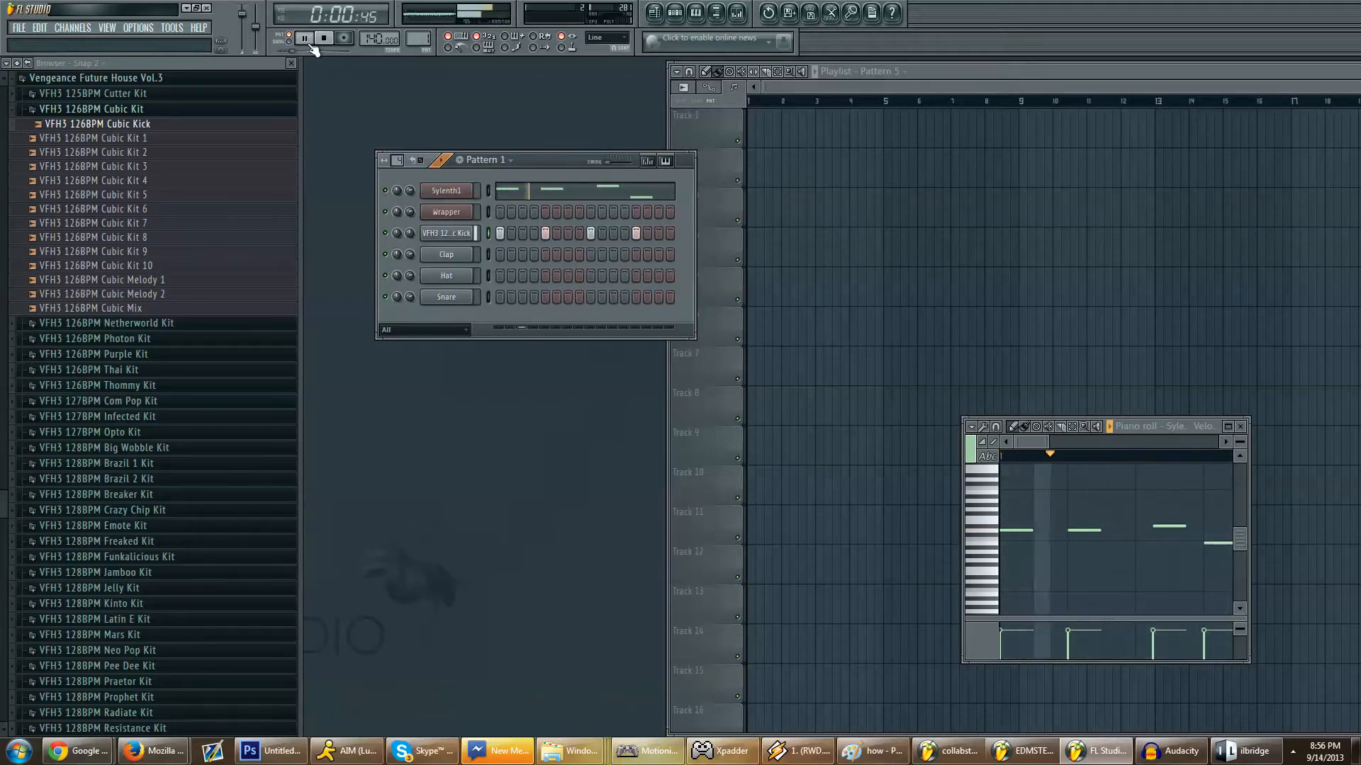
click(323, 39)
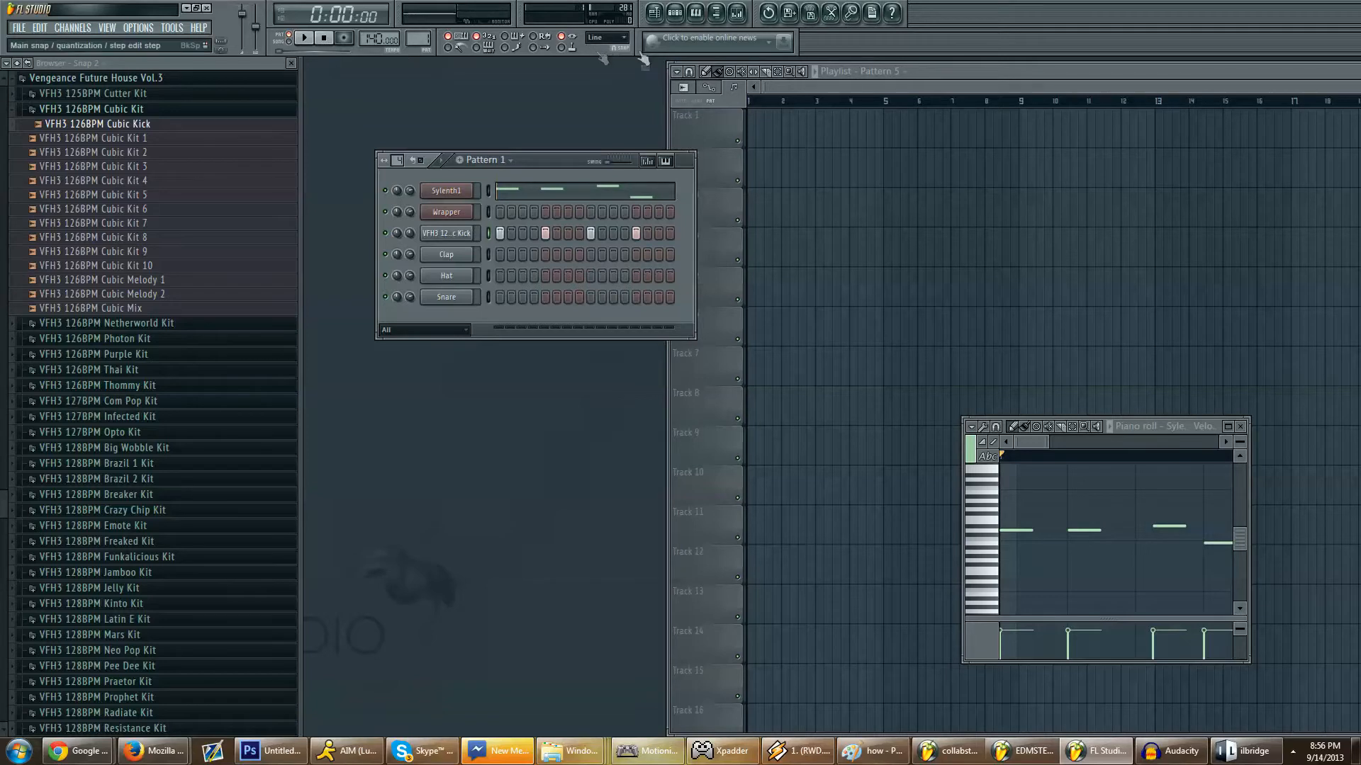
Step: Adjust the pattern's main swing amount slightly, then play and stop the pattern
drag(620, 160, 622, 172)
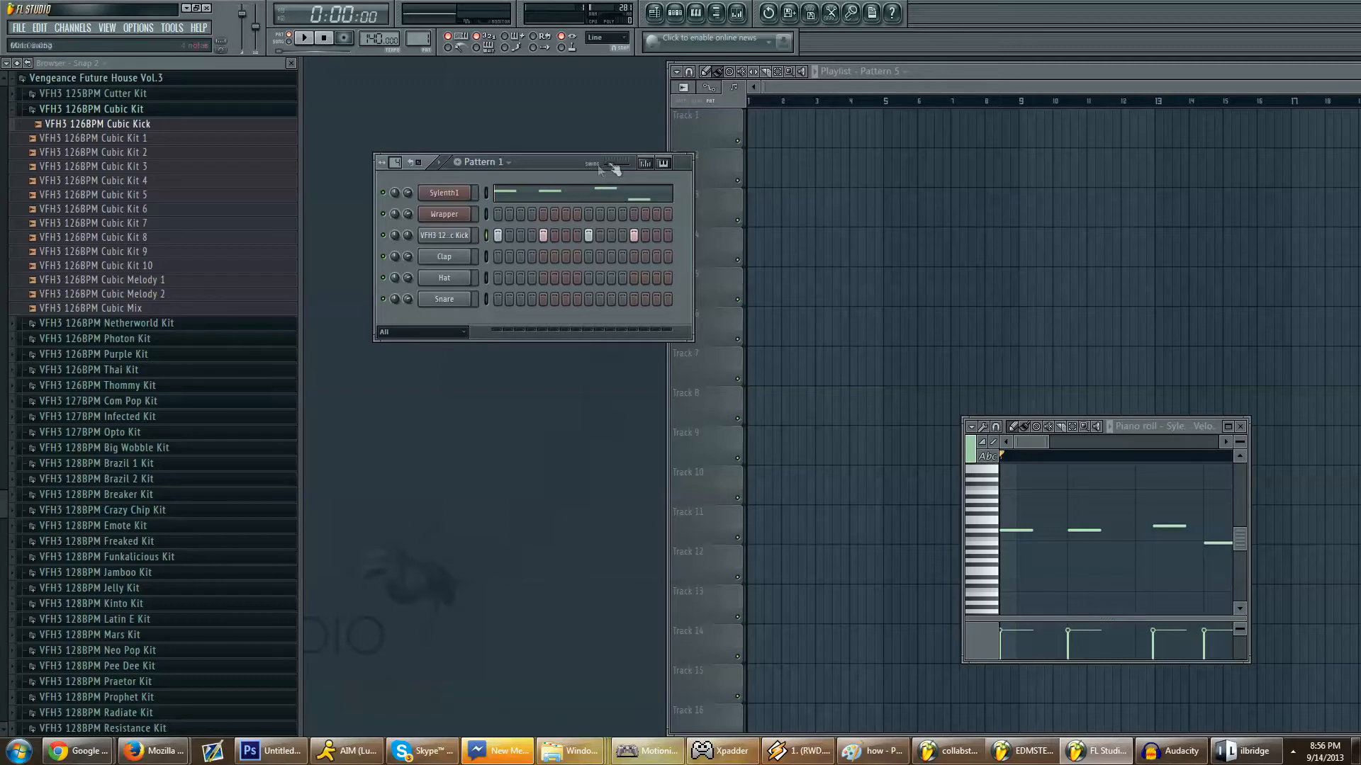
drag(600, 167, 613, 167)
click(304, 38)
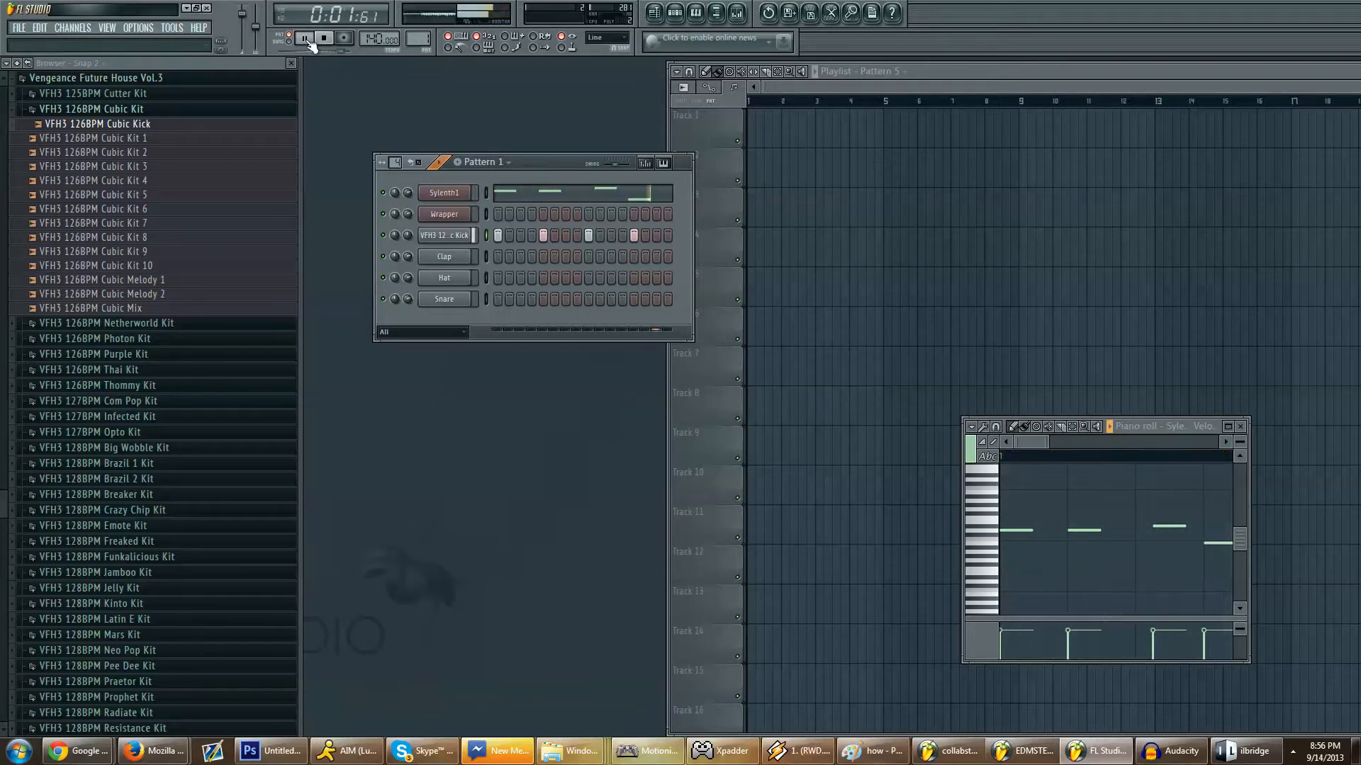
click(324, 39)
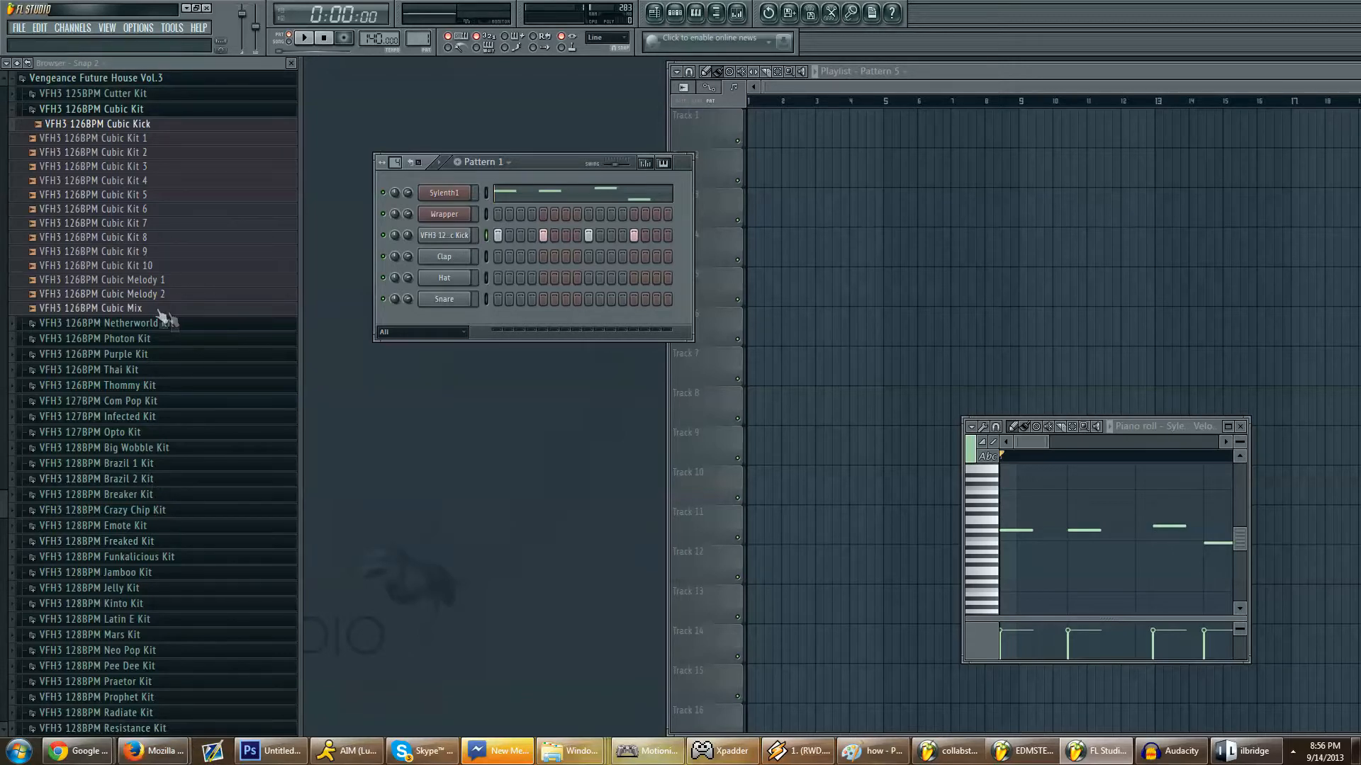
Step: Add Hat hits on steps 3, 7, 11 and 15, then play and stop the pattern
click(112, 126)
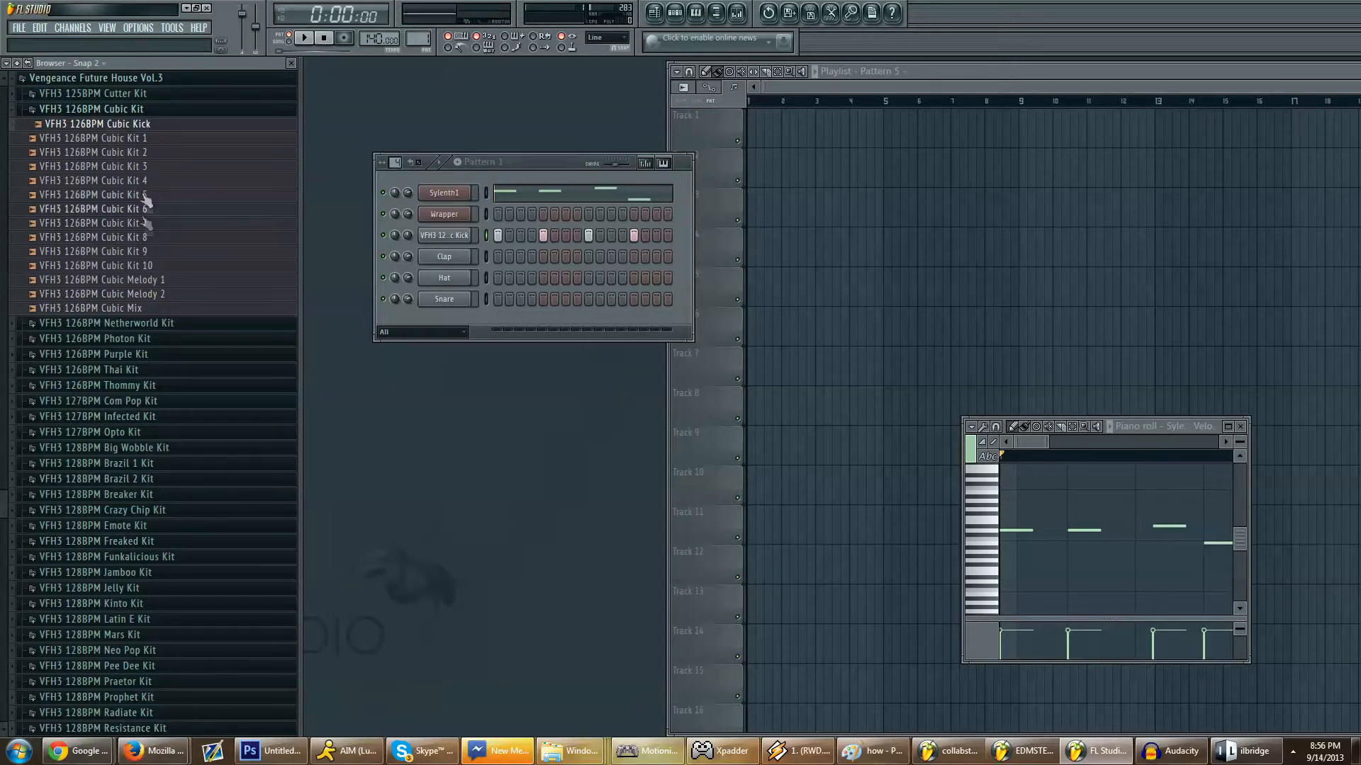
click(521, 277)
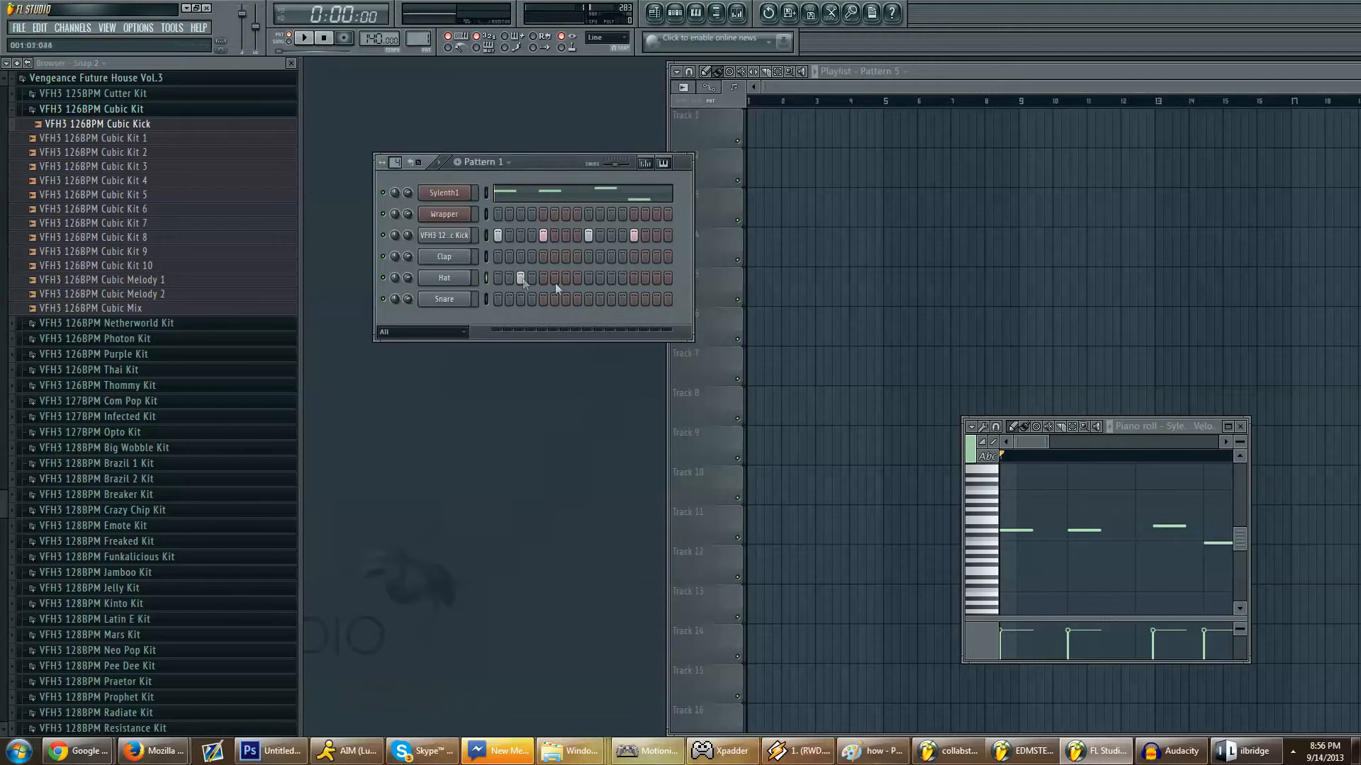
click(655, 279)
key(space)
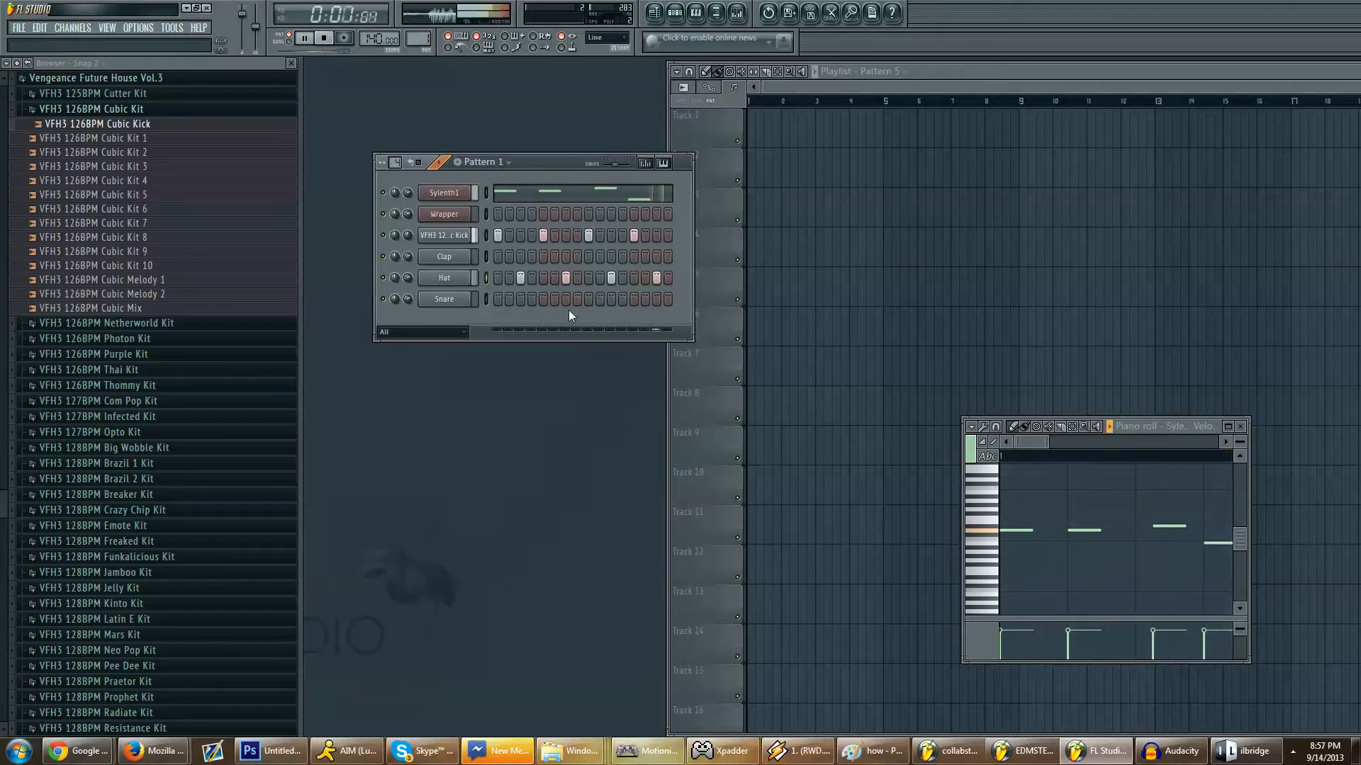
key(space)
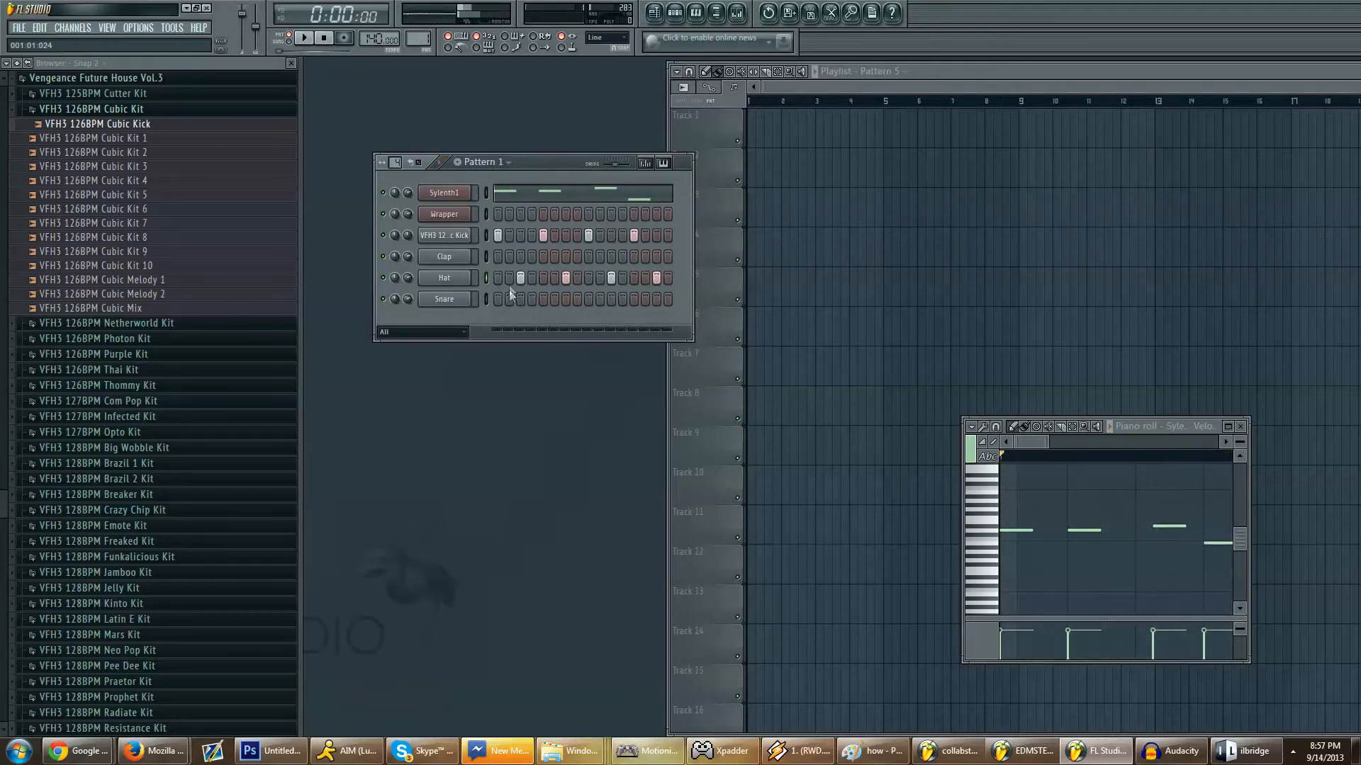
Step: Try a Snare hit on step 4, then Snare hits on steps 7 and 11, playing and stopping the pattern each time
click(533, 300)
key(space)
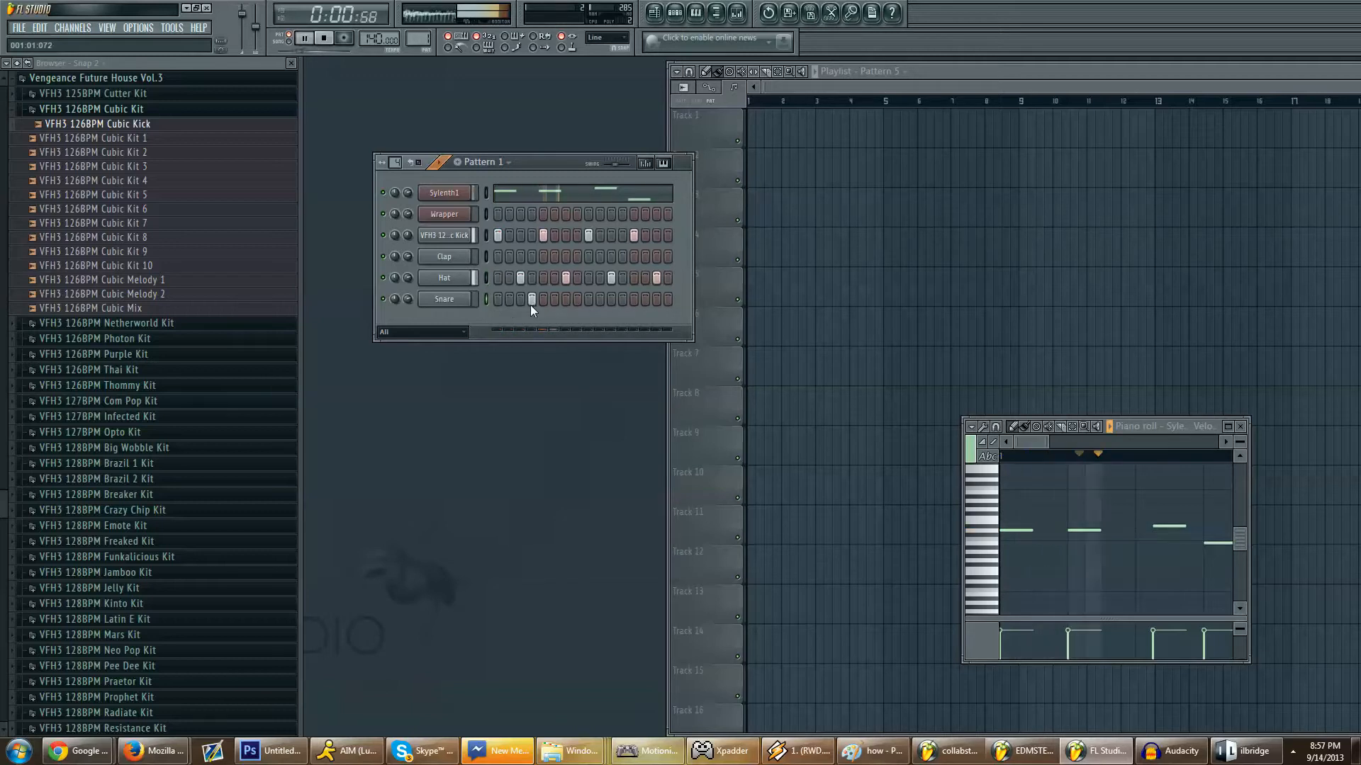
key(space)
right_click(530, 305)
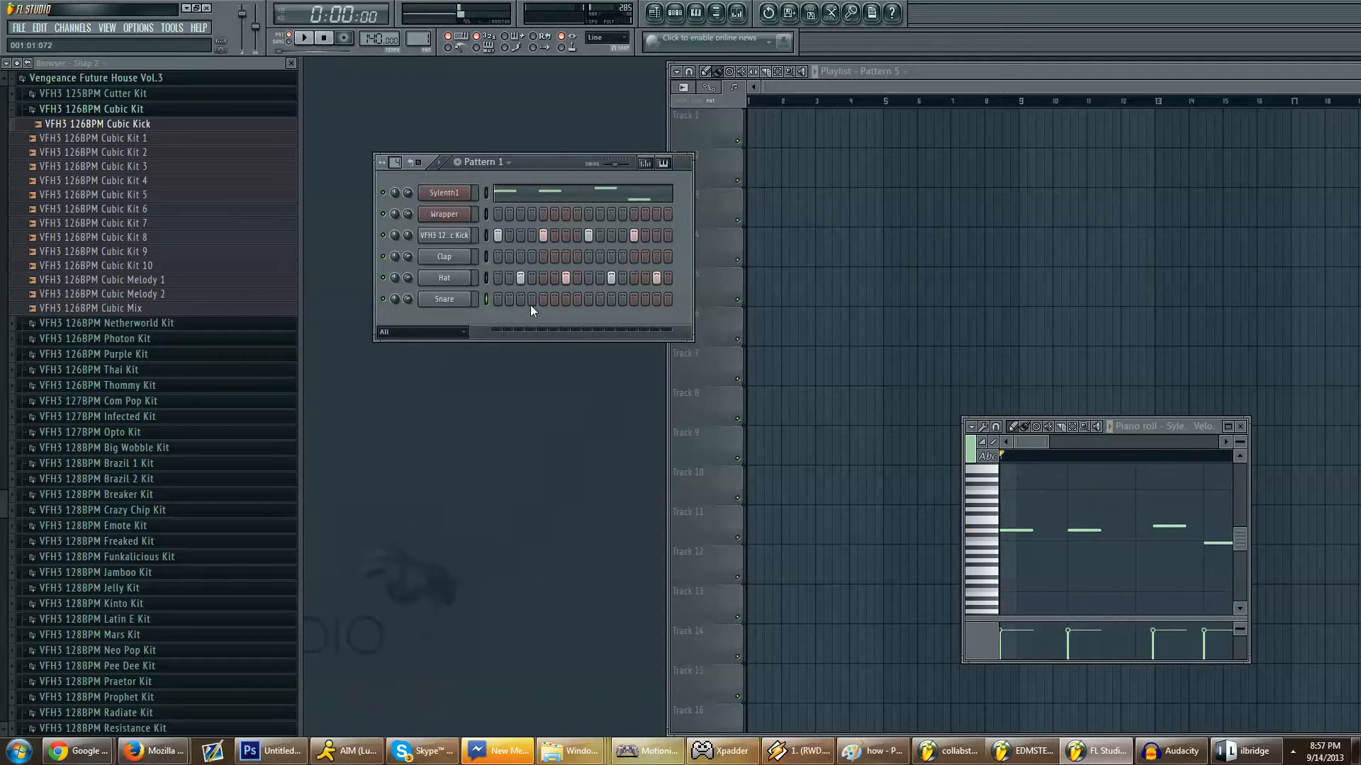
click(611, 299)
key(space)
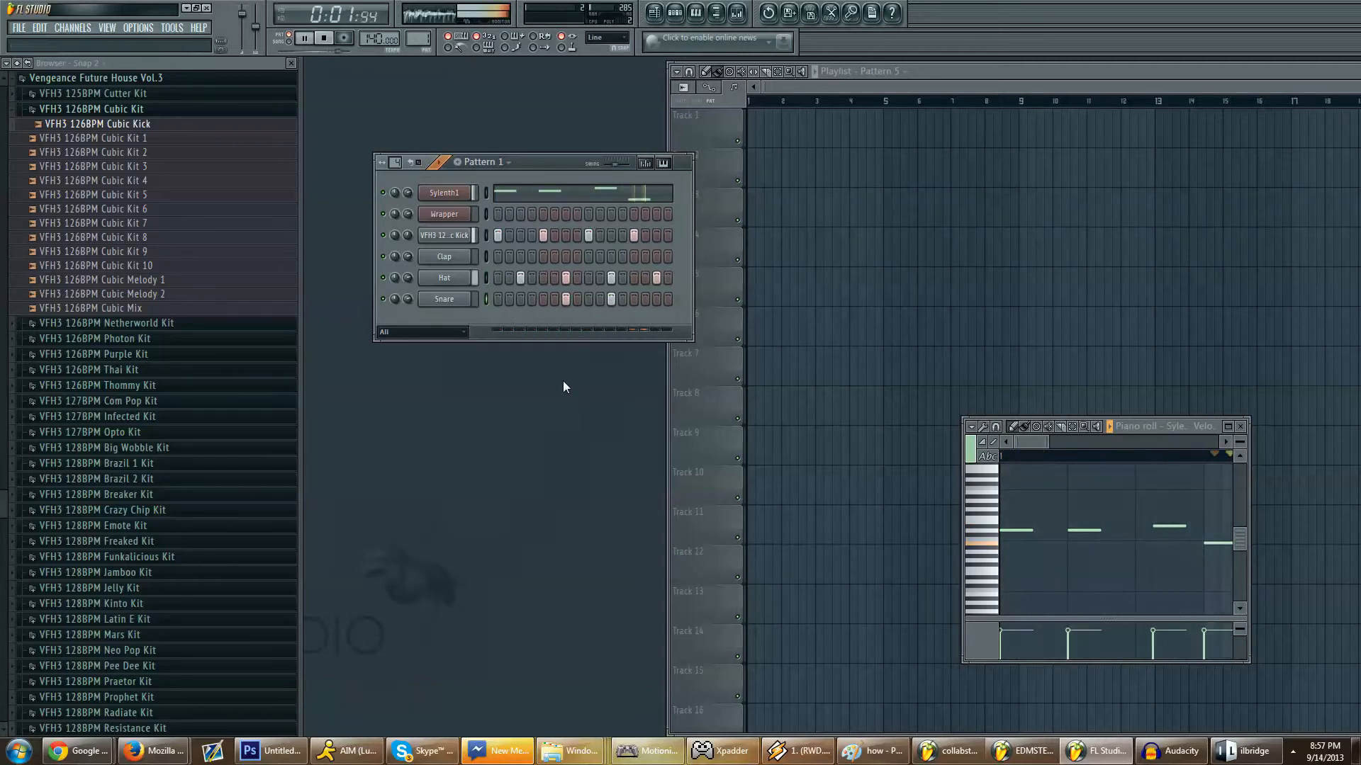
key(space)
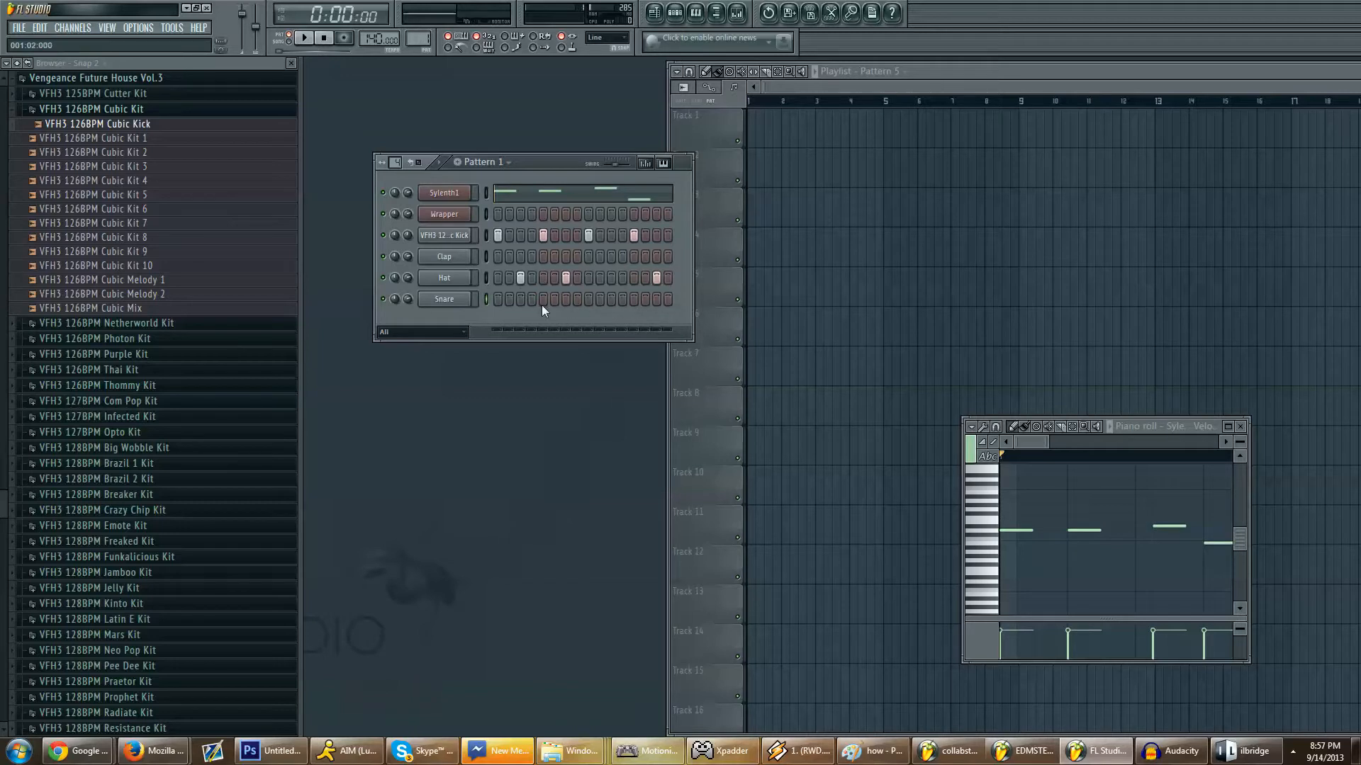
Step: Place Snare hits on steps 5 and 13, then play and stop the pattern
click(633, 300)
key(space)
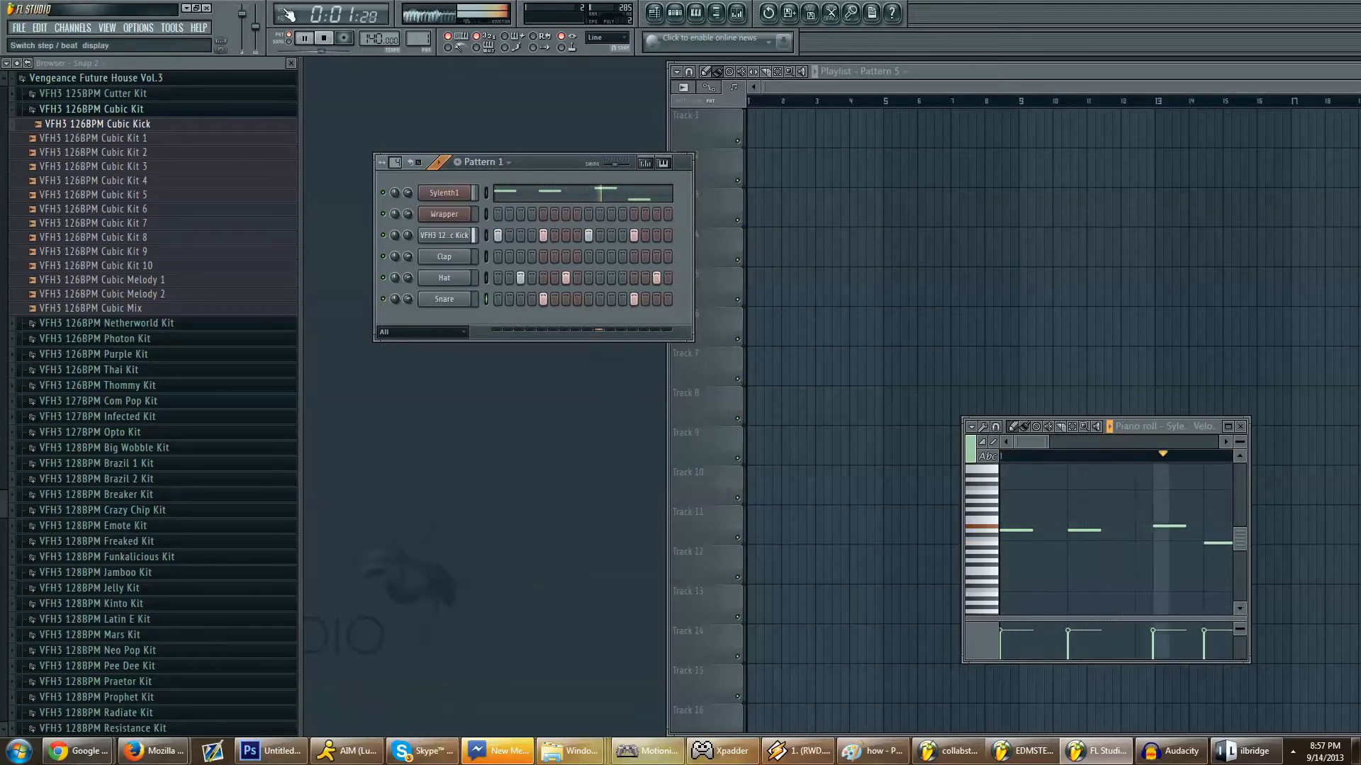
click(324, 41)
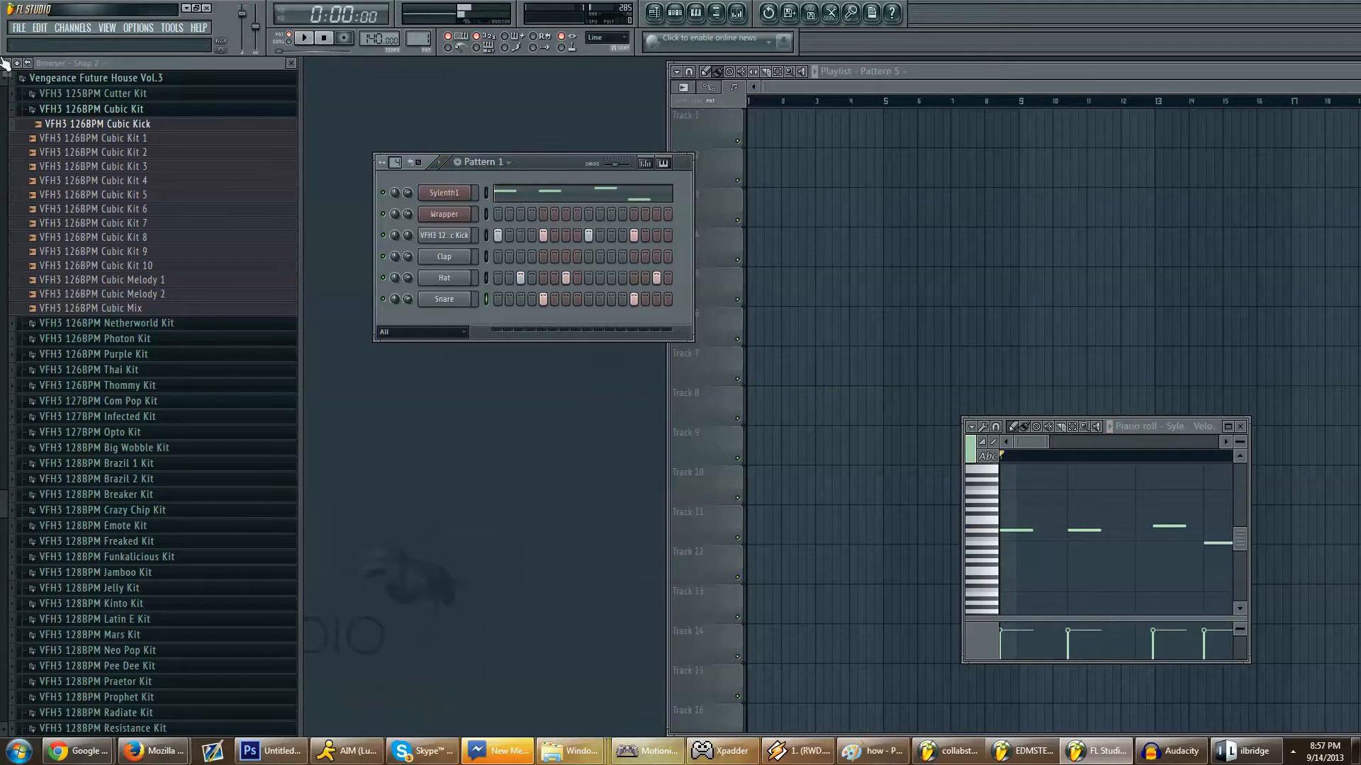
Step: Collapse the Vengeance Future House folders in the browser, then show the step sequencer, the piano roll and the mixer
click(59, 113)
scroll(267, 324, up, 15)
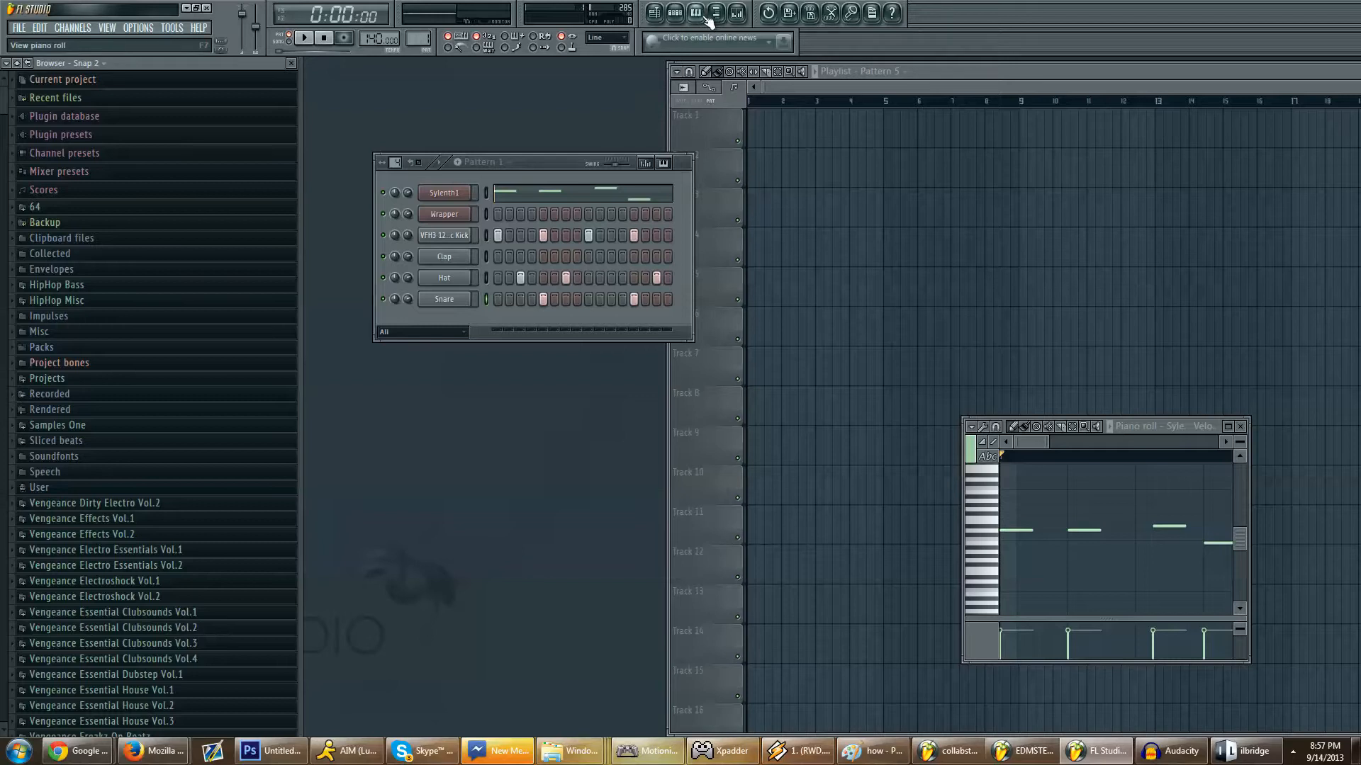
click(677, 16)
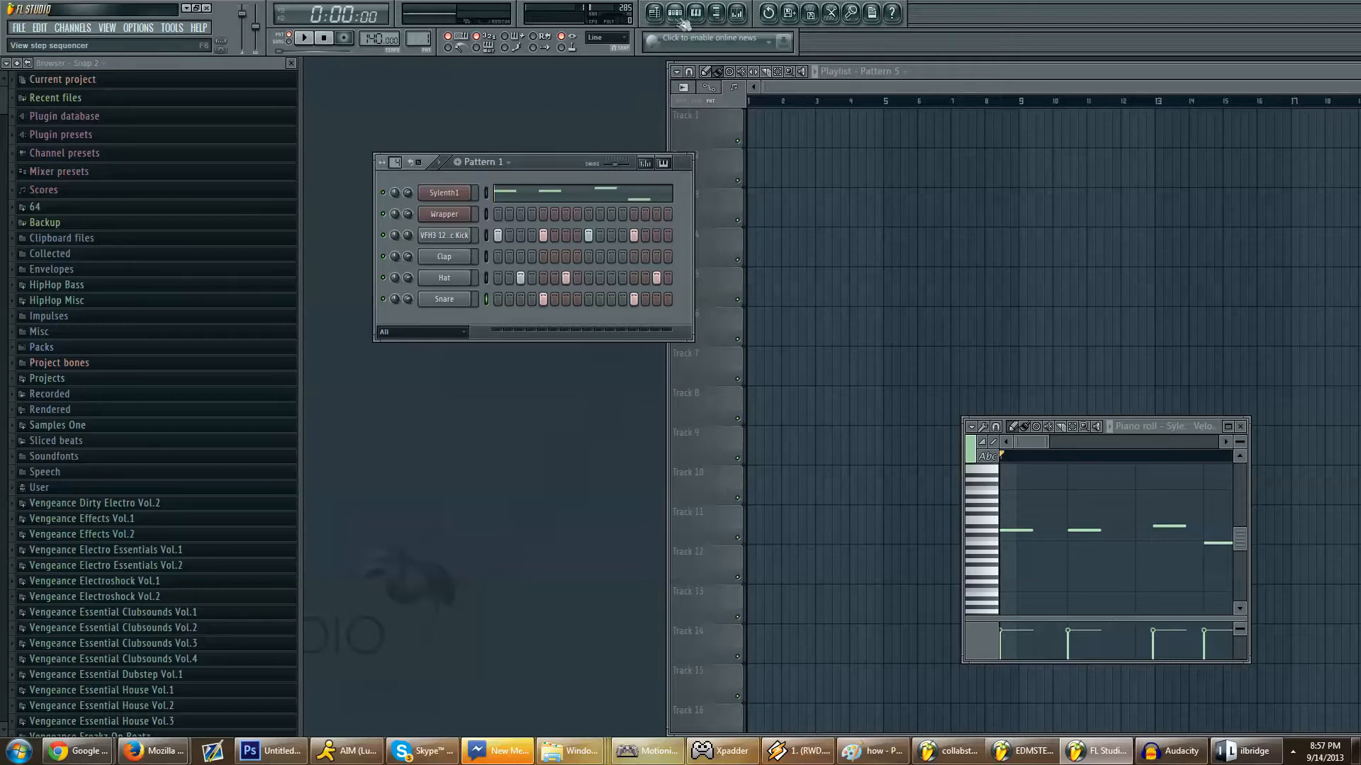
click(700, 20)
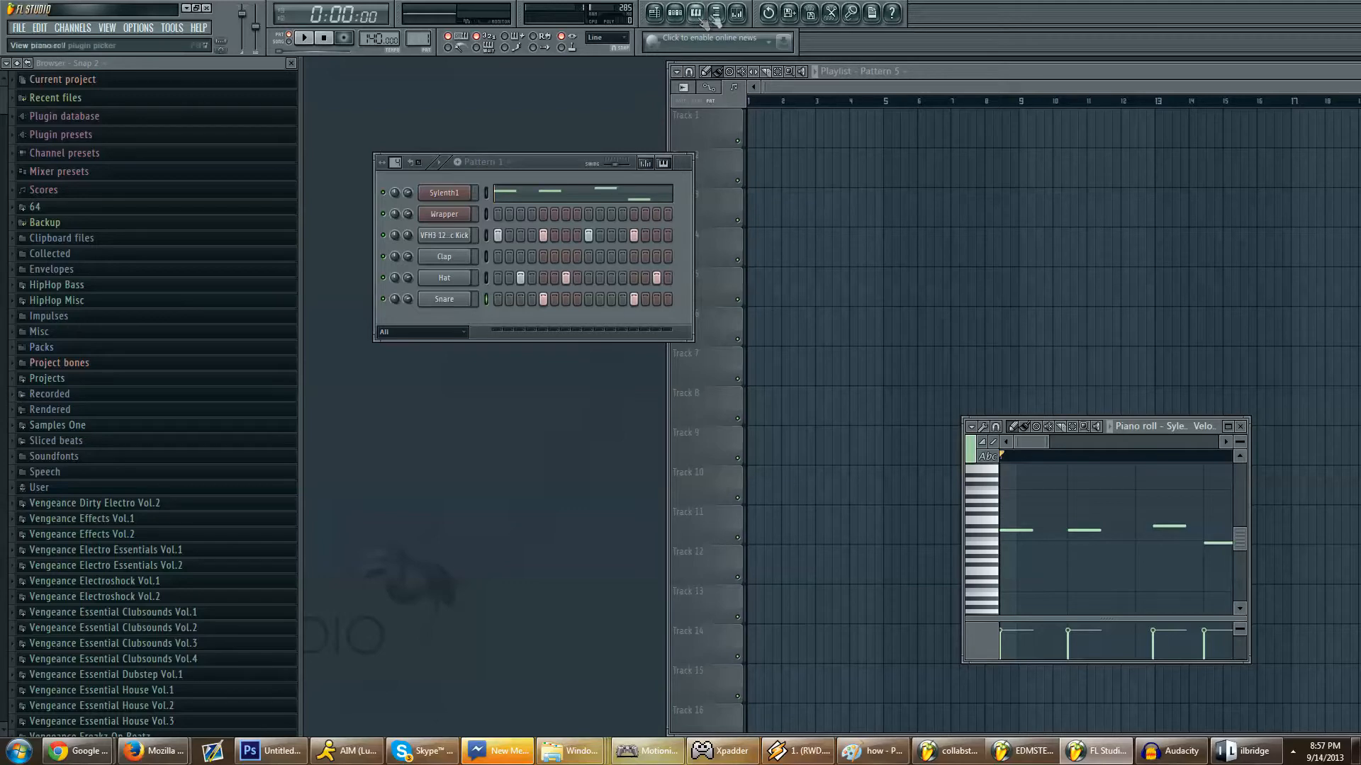
click(716, 17)
click(737, 17)
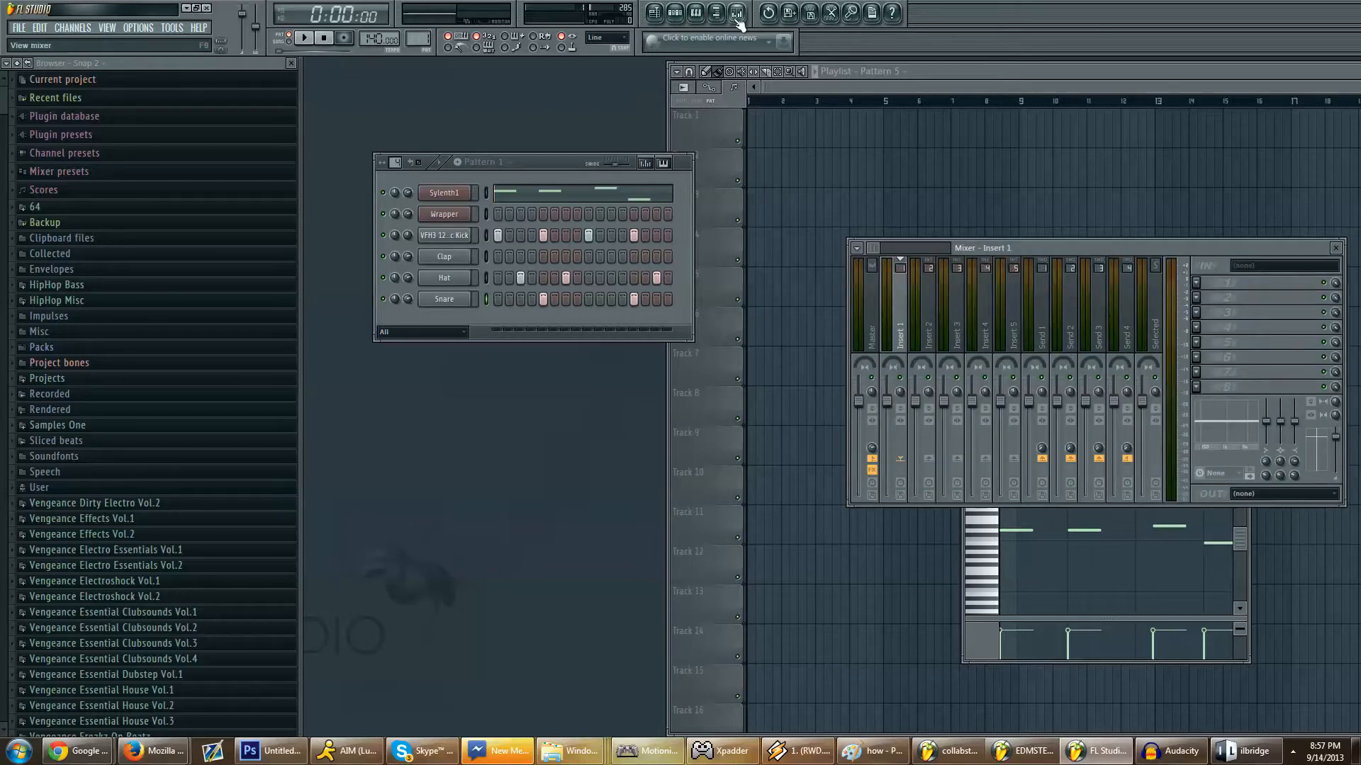
Step: Move the mixer over the playlist beside the step sequencer, then close and reopen the mixer
drag(1062, 245, 530, 129)
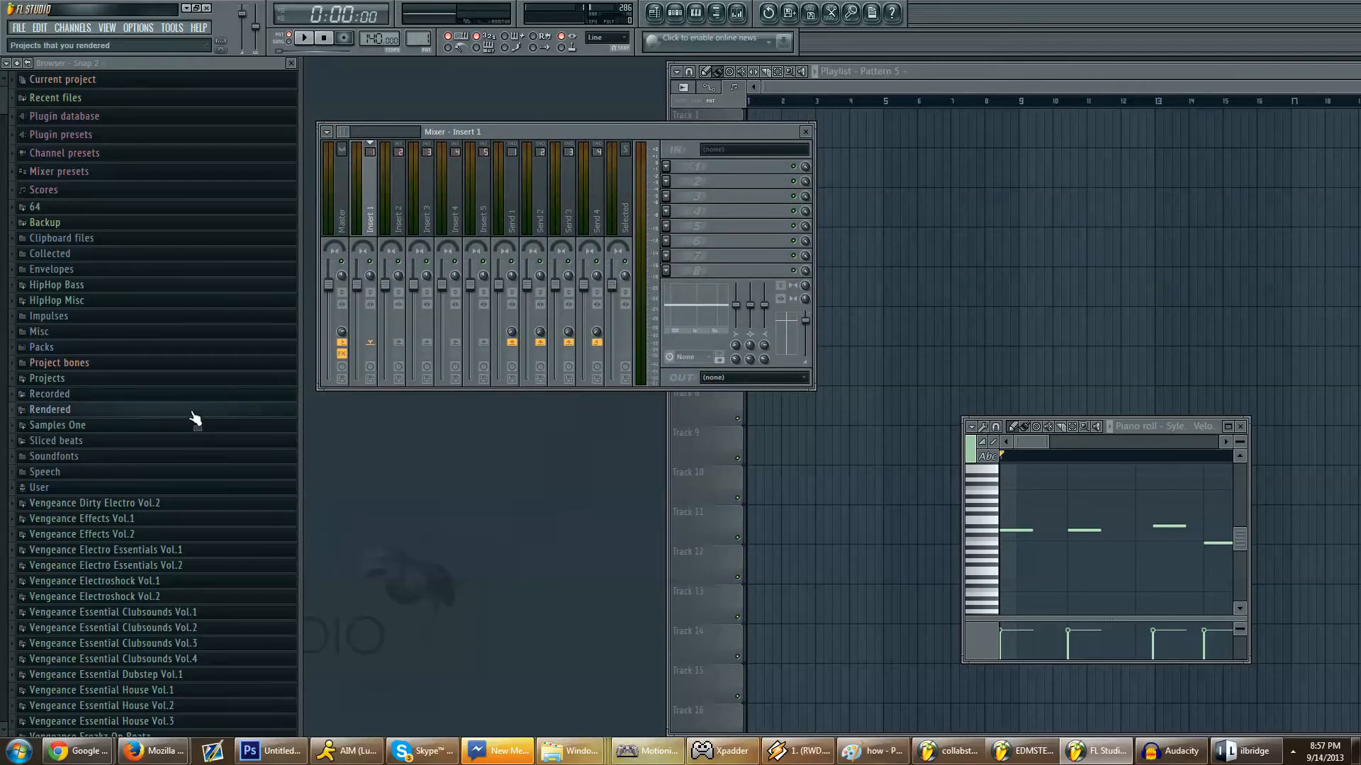
drag(597, 132, 1007, 114)
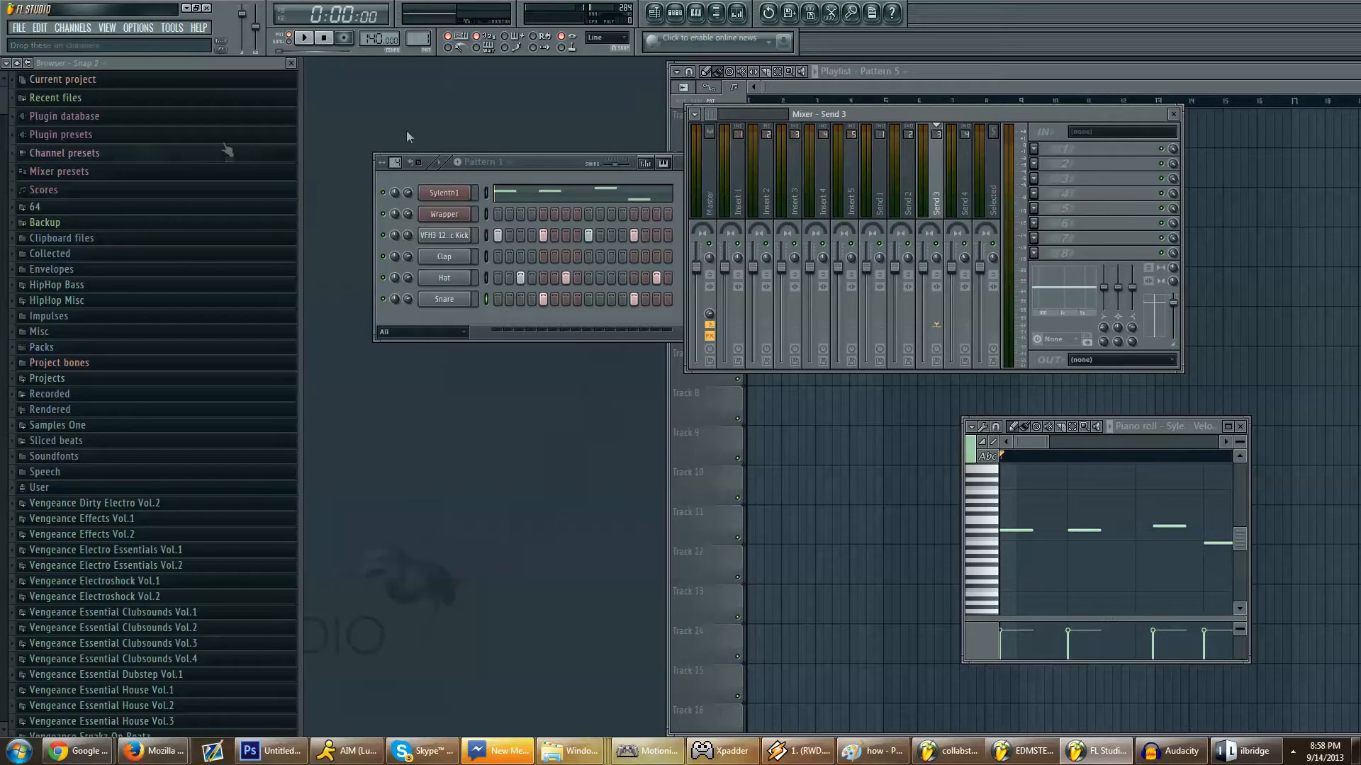
click(498, 161)
click(490, 178)
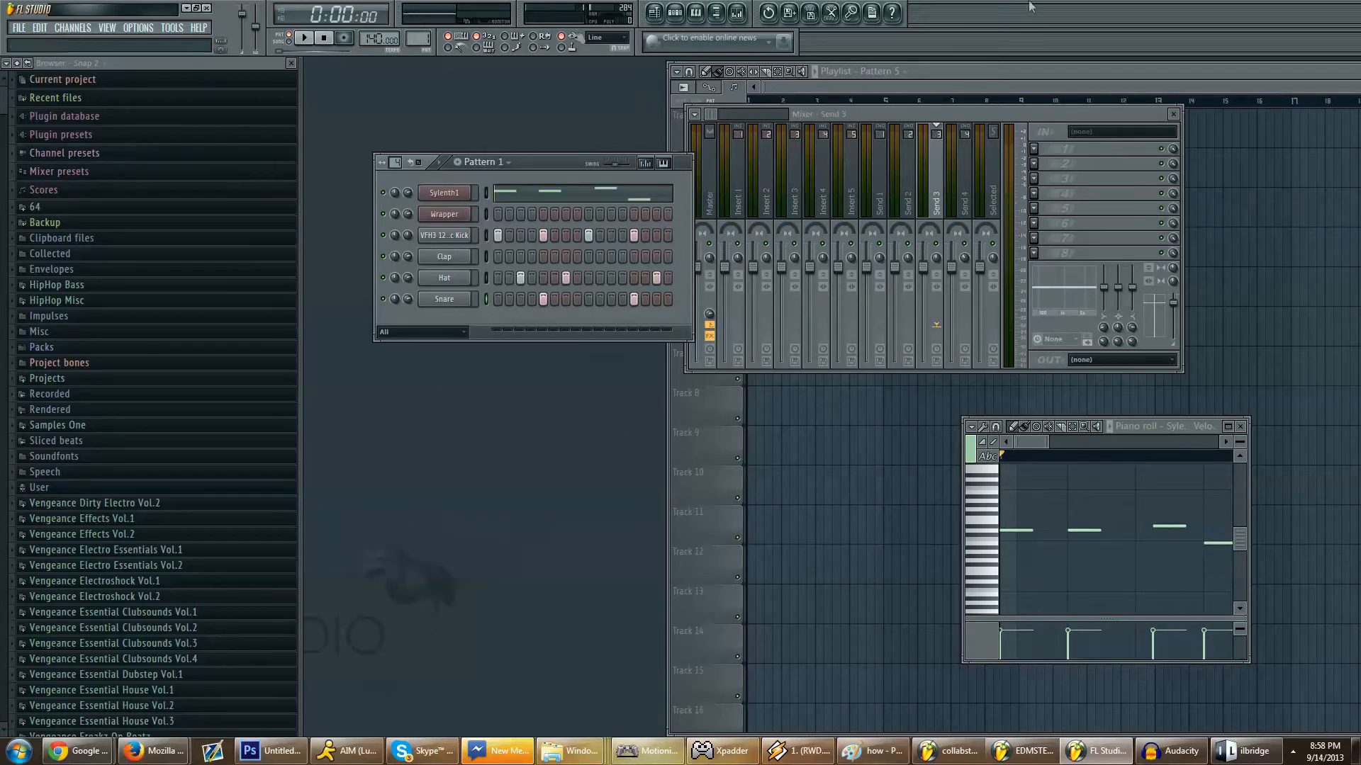
click(1174, 115)
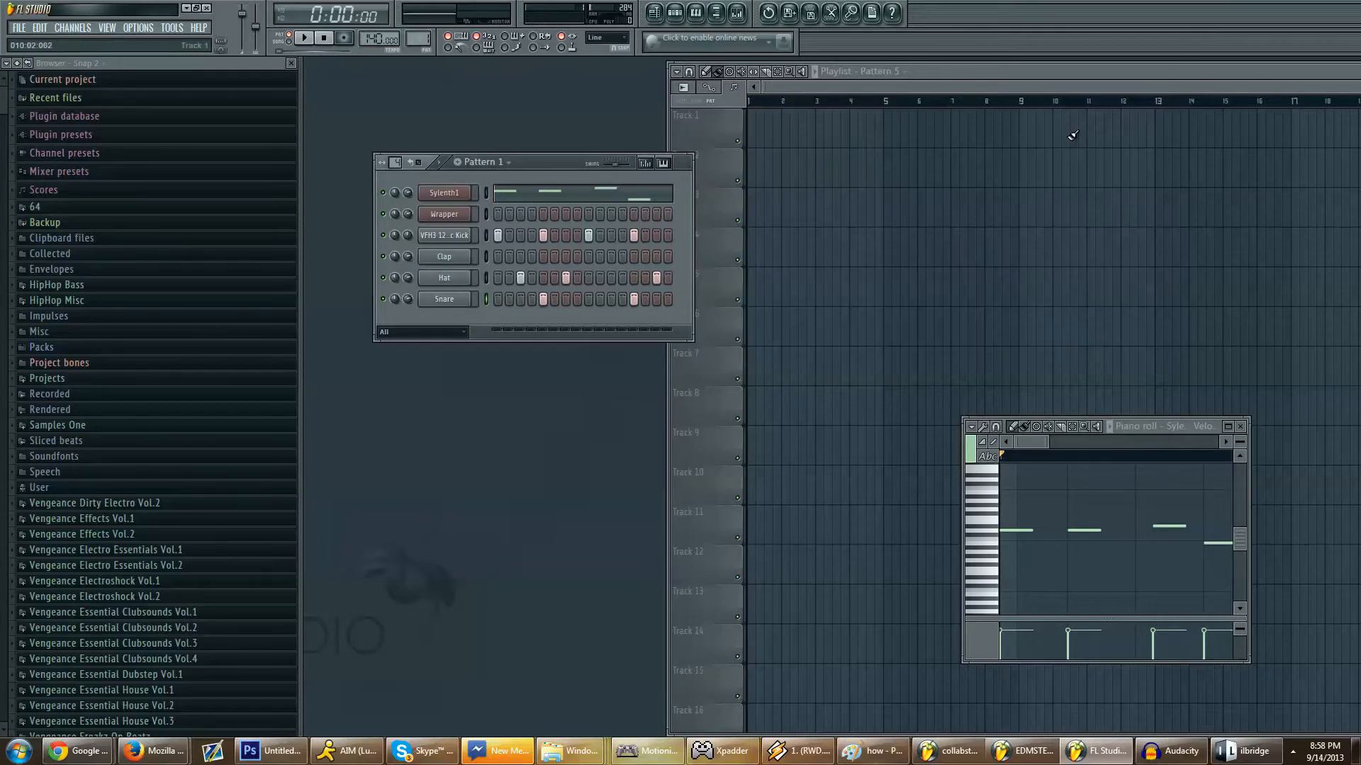
click(738, 15)
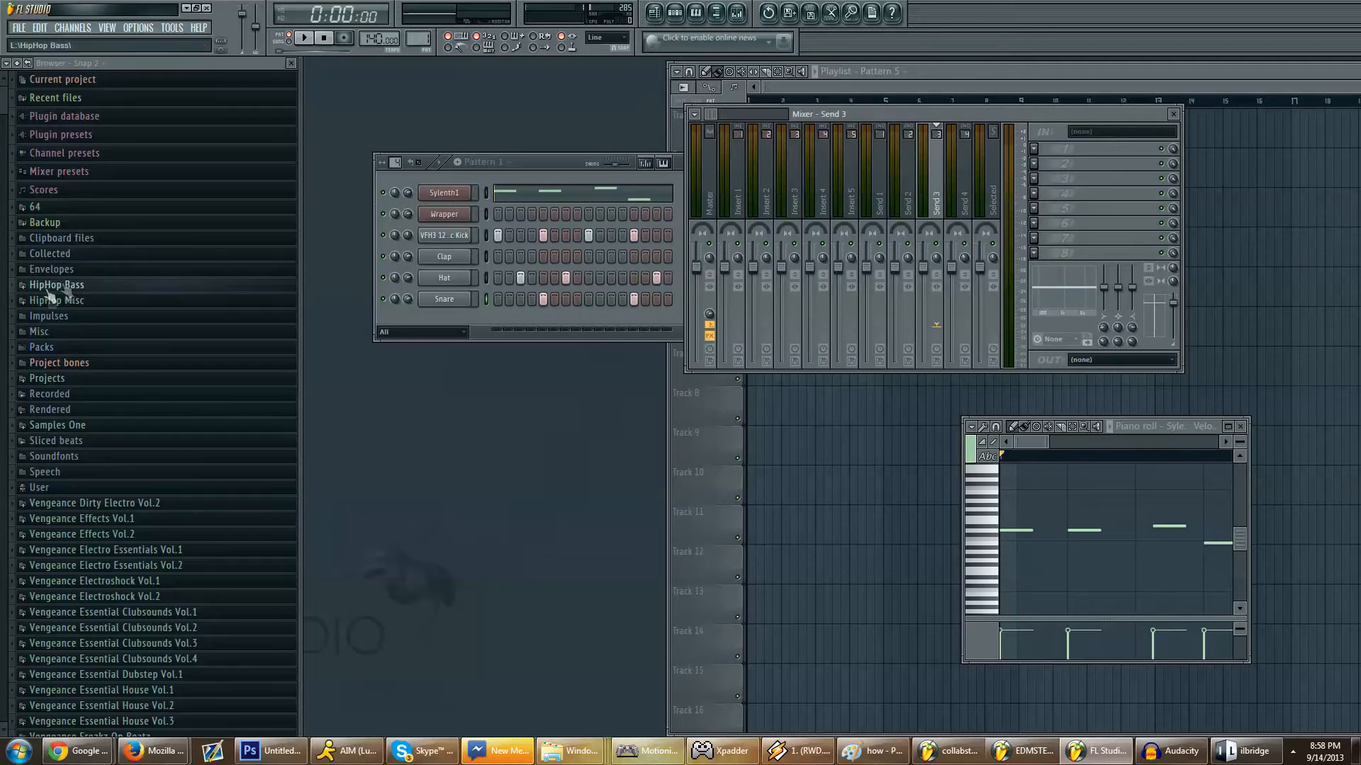
Step: Look through the mixer's insert tracks up to Insert 91
scroll(18, 274, up, 3)
scroll(22, 263, down, 3)
scroll(22, 261, up, 3)
scroll(22, 264, up, 8)
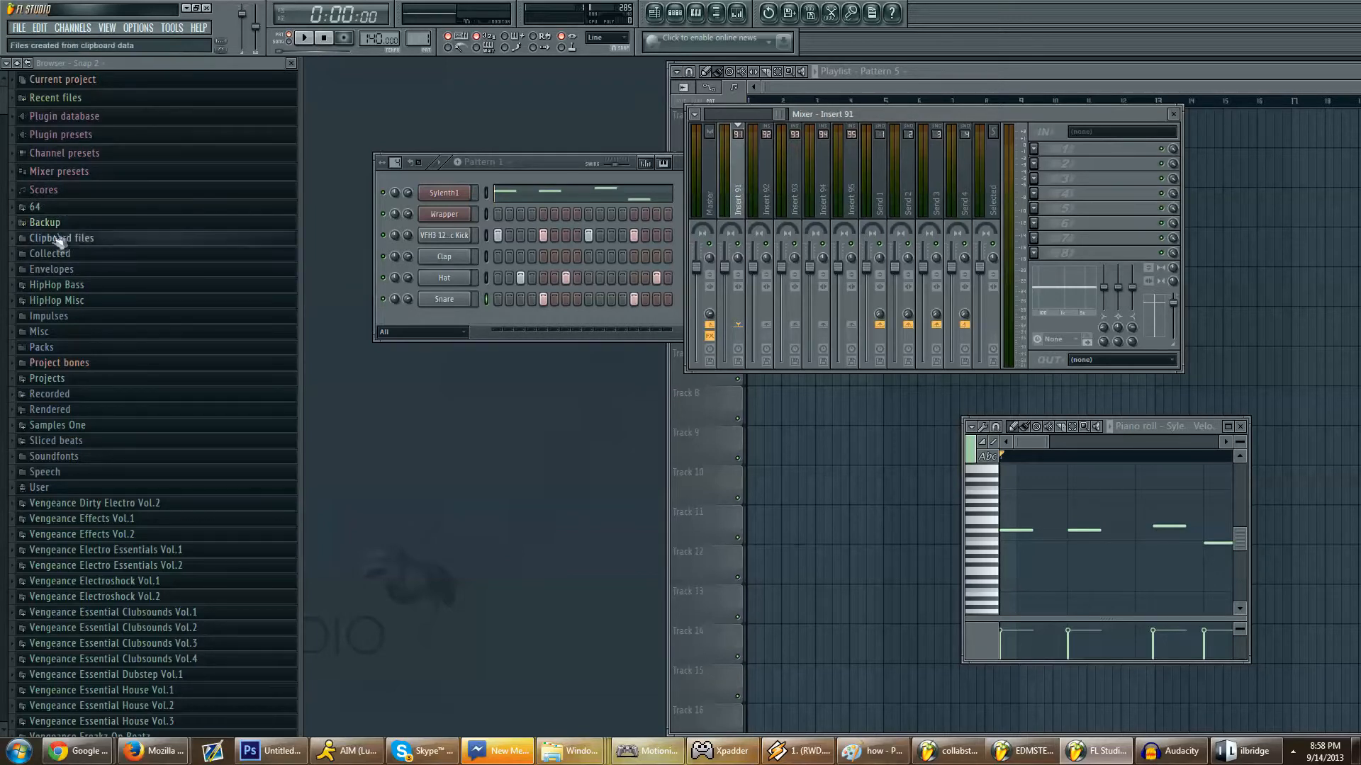
Step: Find the Fruity Flangus effect among the plugin presets and load its Classic preset on the Master track
click(64, 117)
click(65, 118)
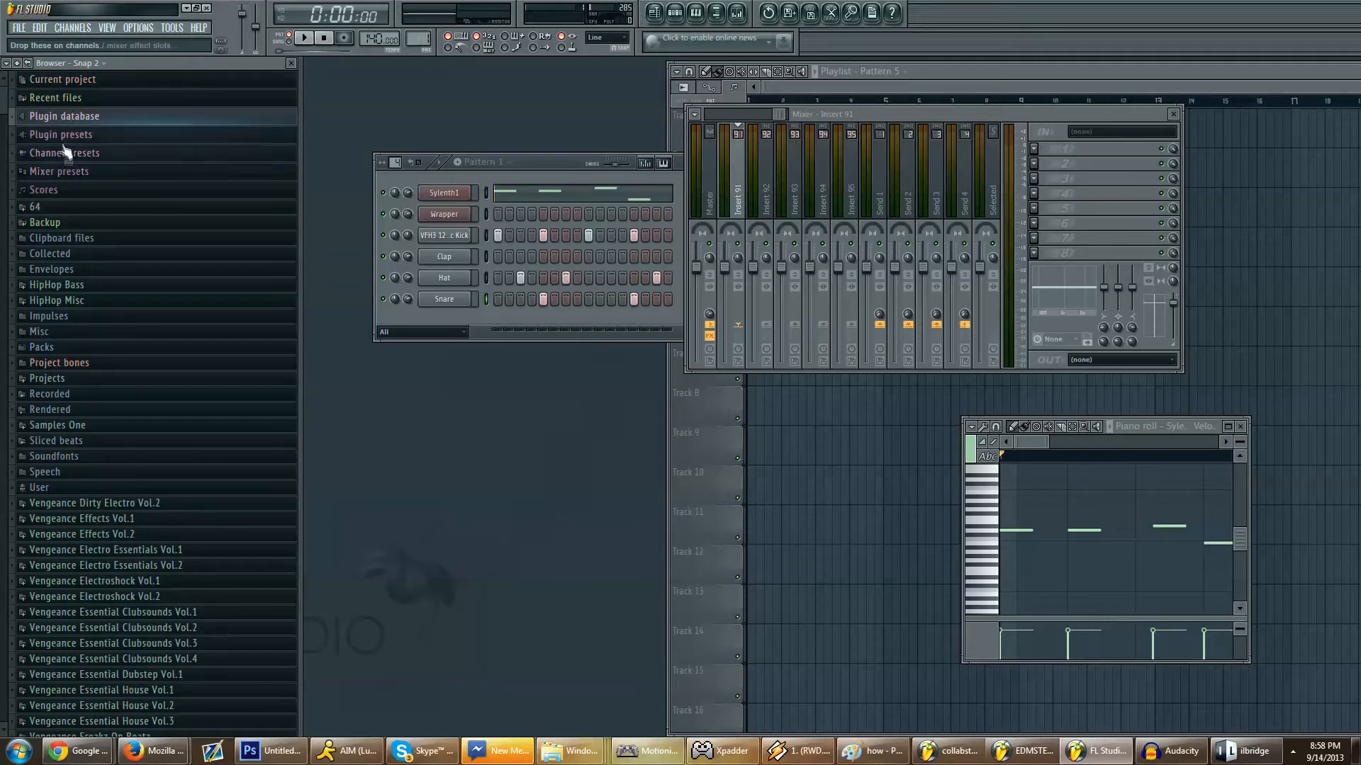
click(61, 135)
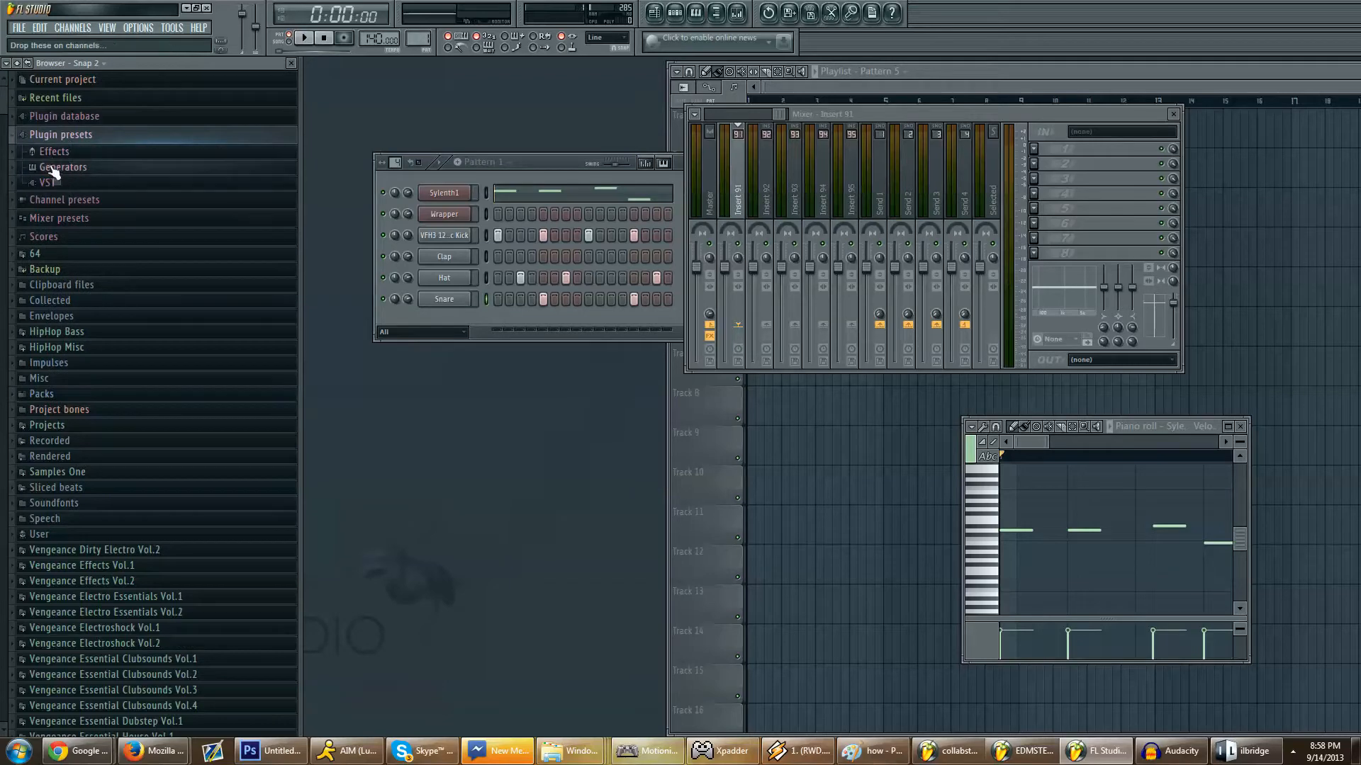
click(51, 155)
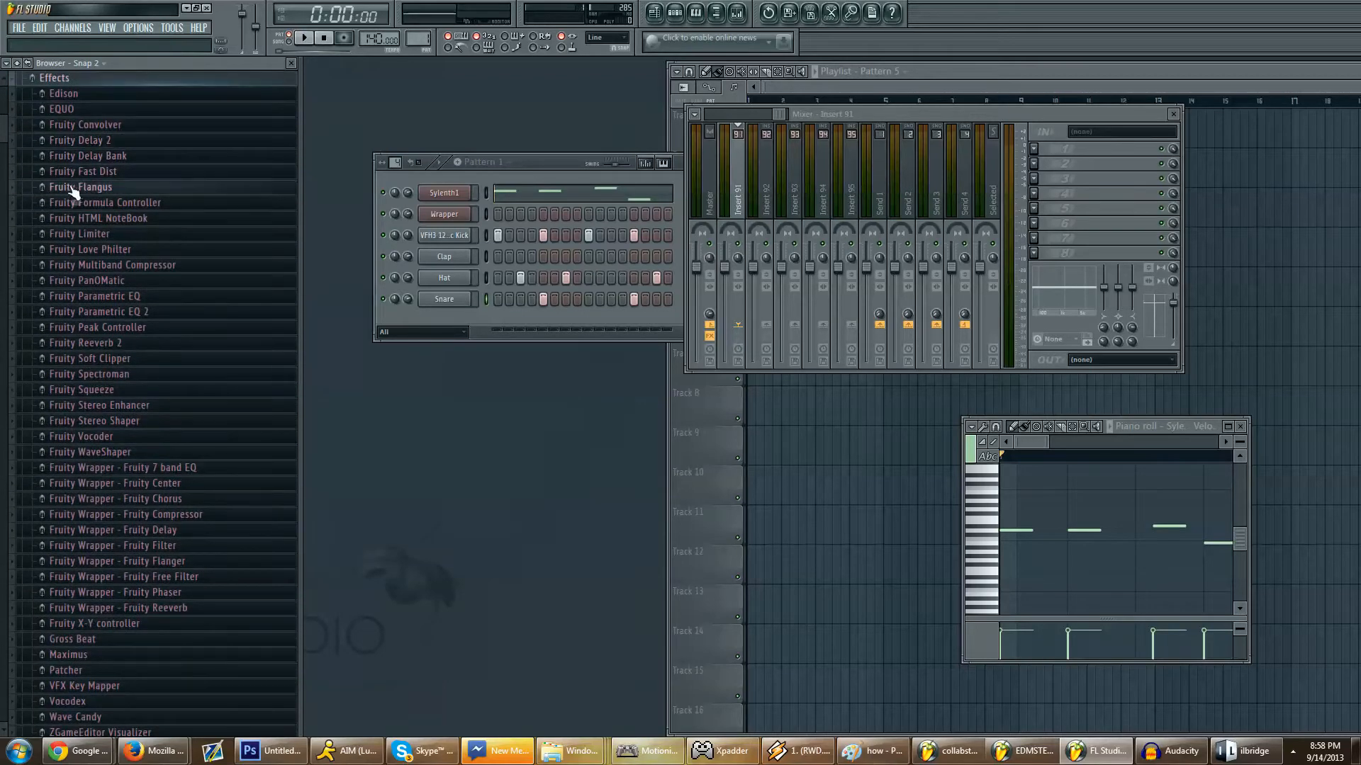
click(74, 188)
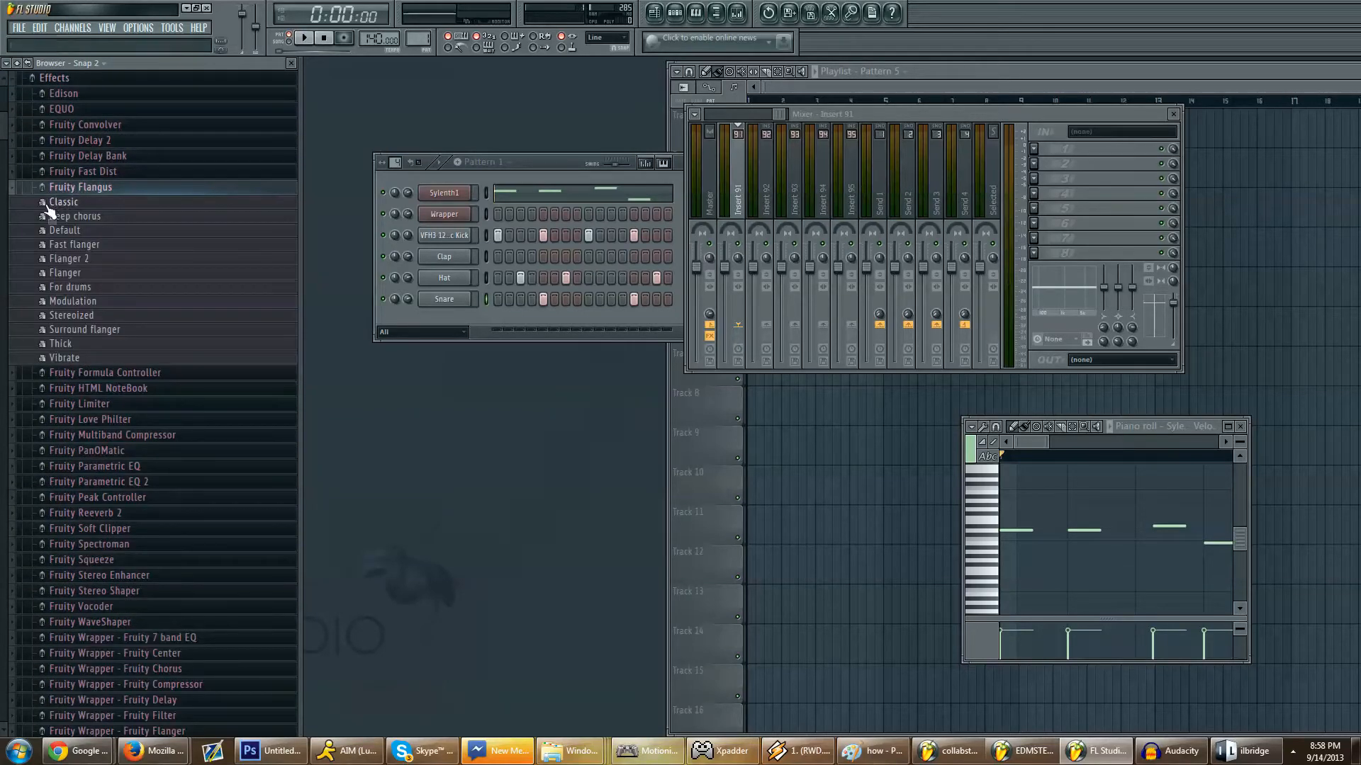
drag(71, 198, 450, 182)
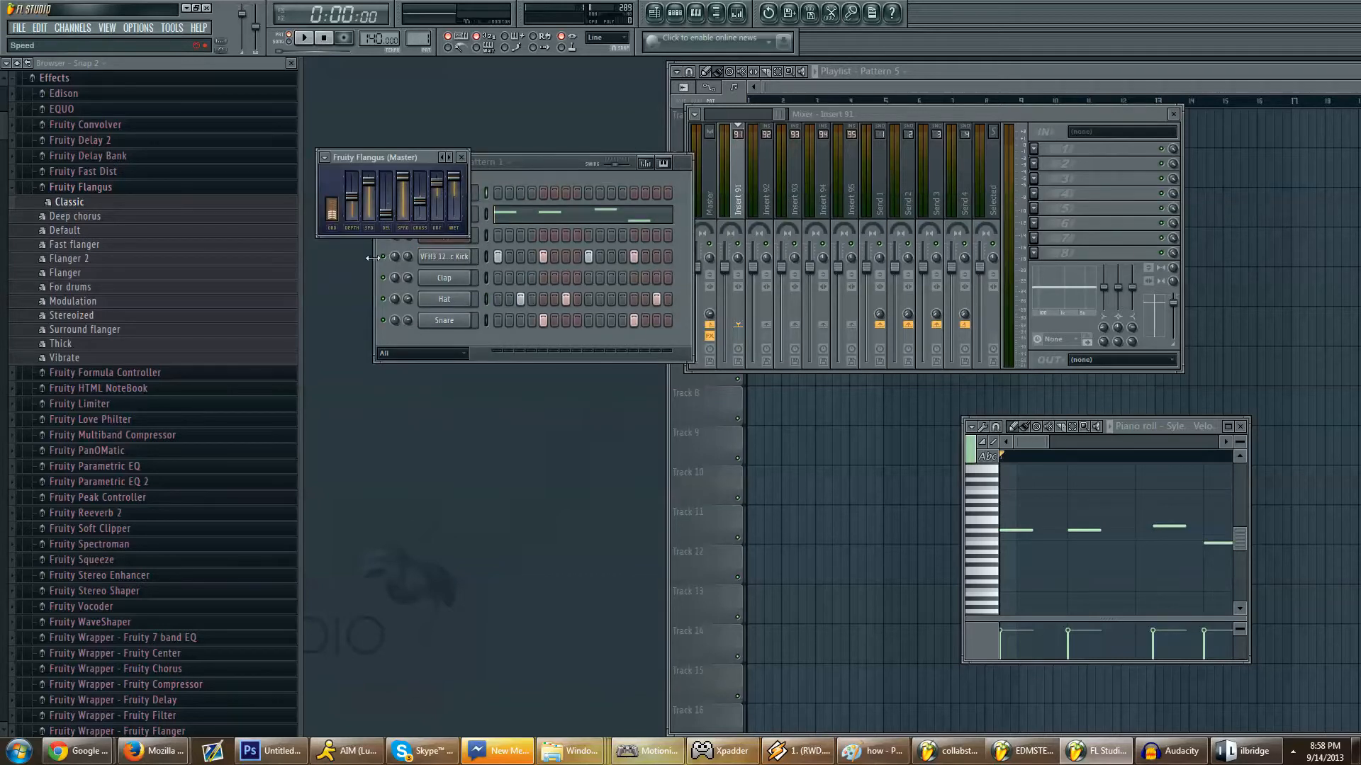
Step: Select the Master track in the mixer to show its effects, then play and stop the pattern
click(1007, 153)
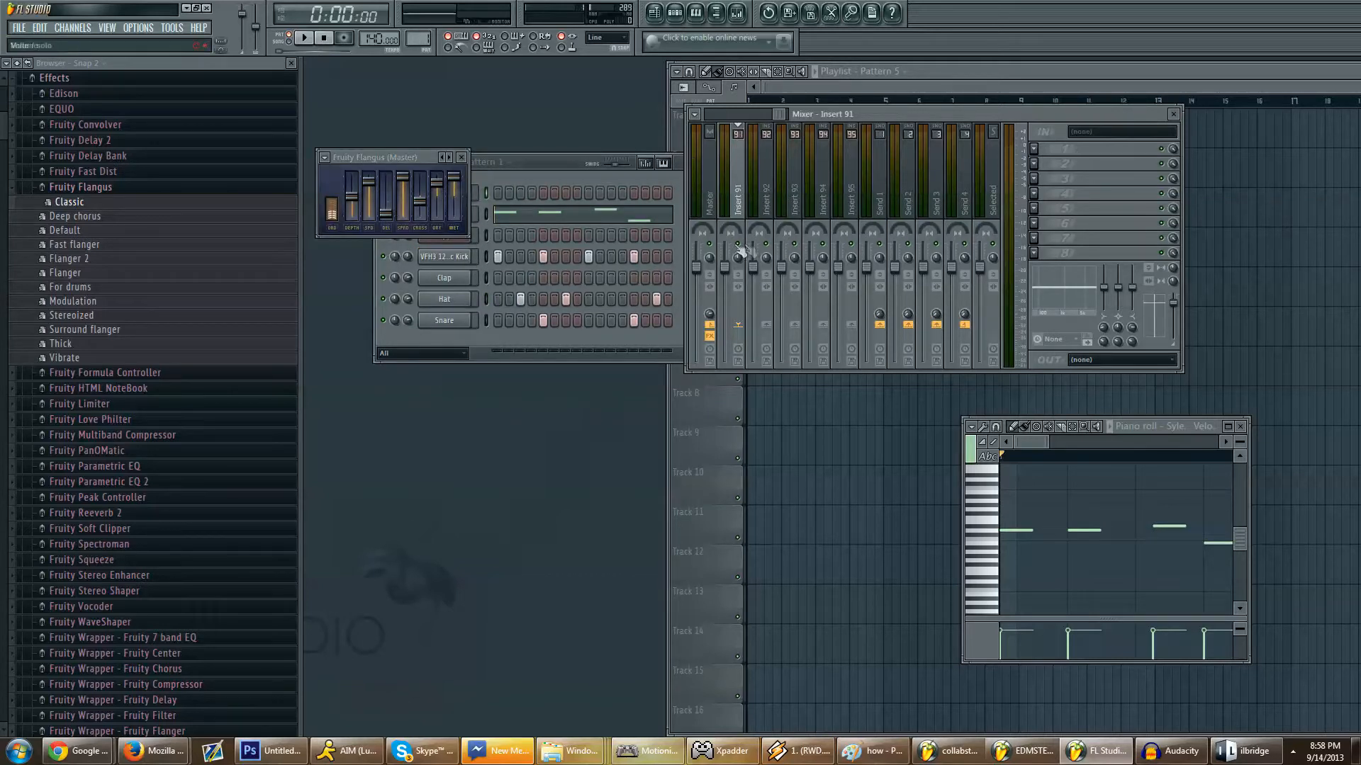
click(709, 152)
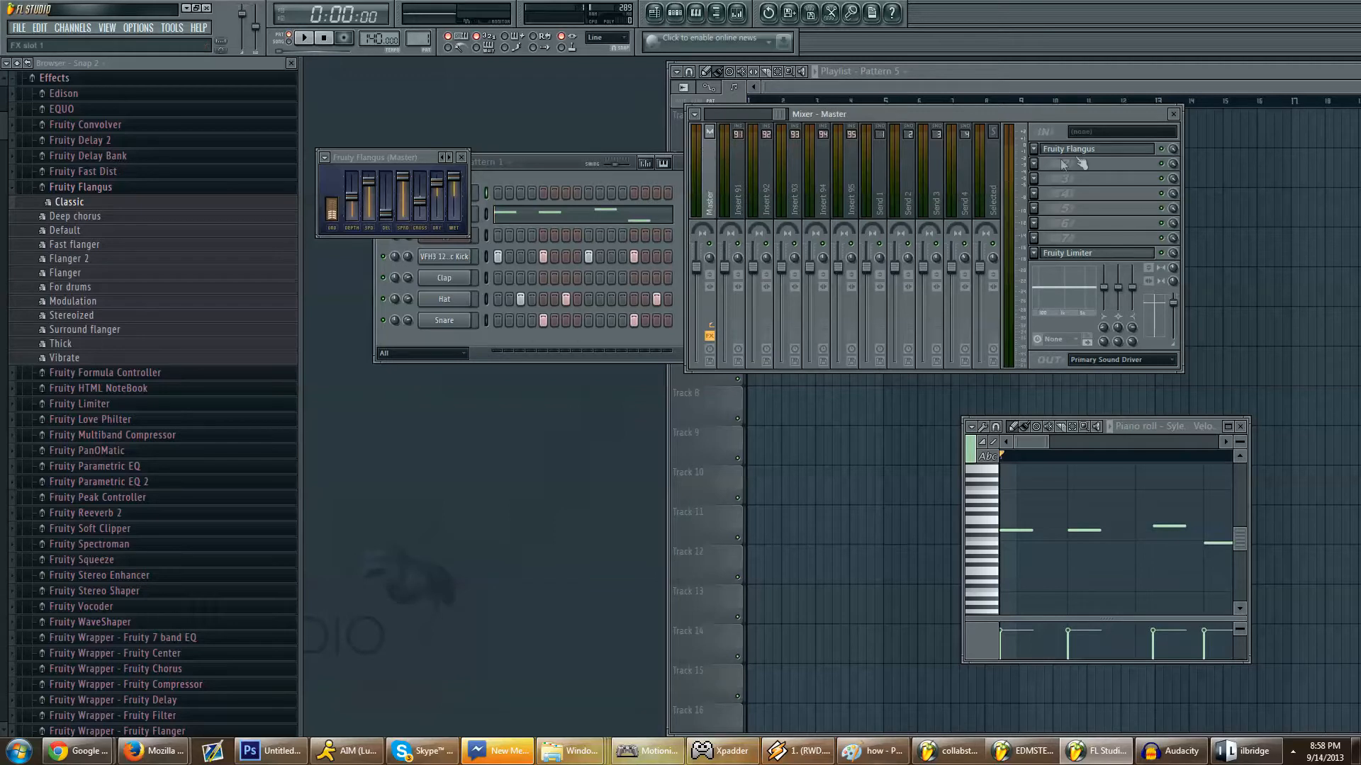
click(304, 39)
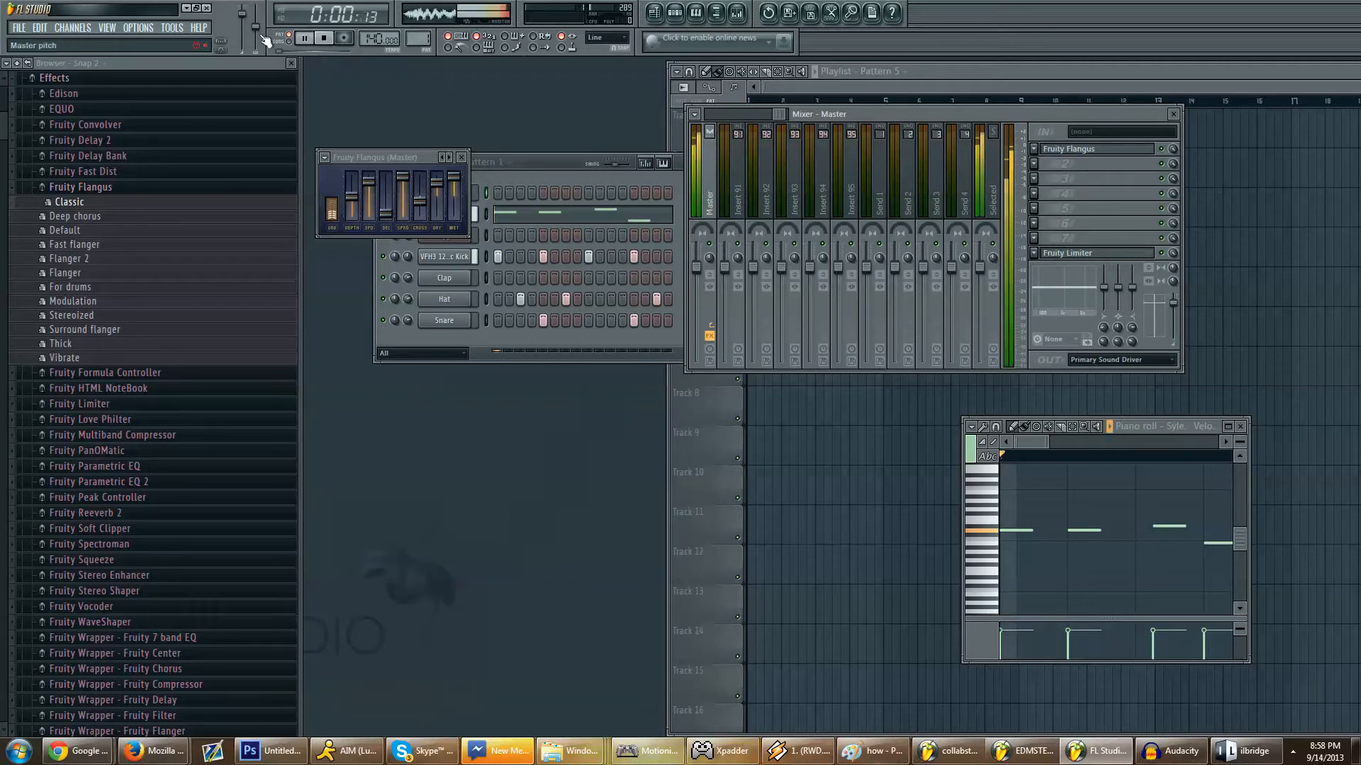
click(325, 40)
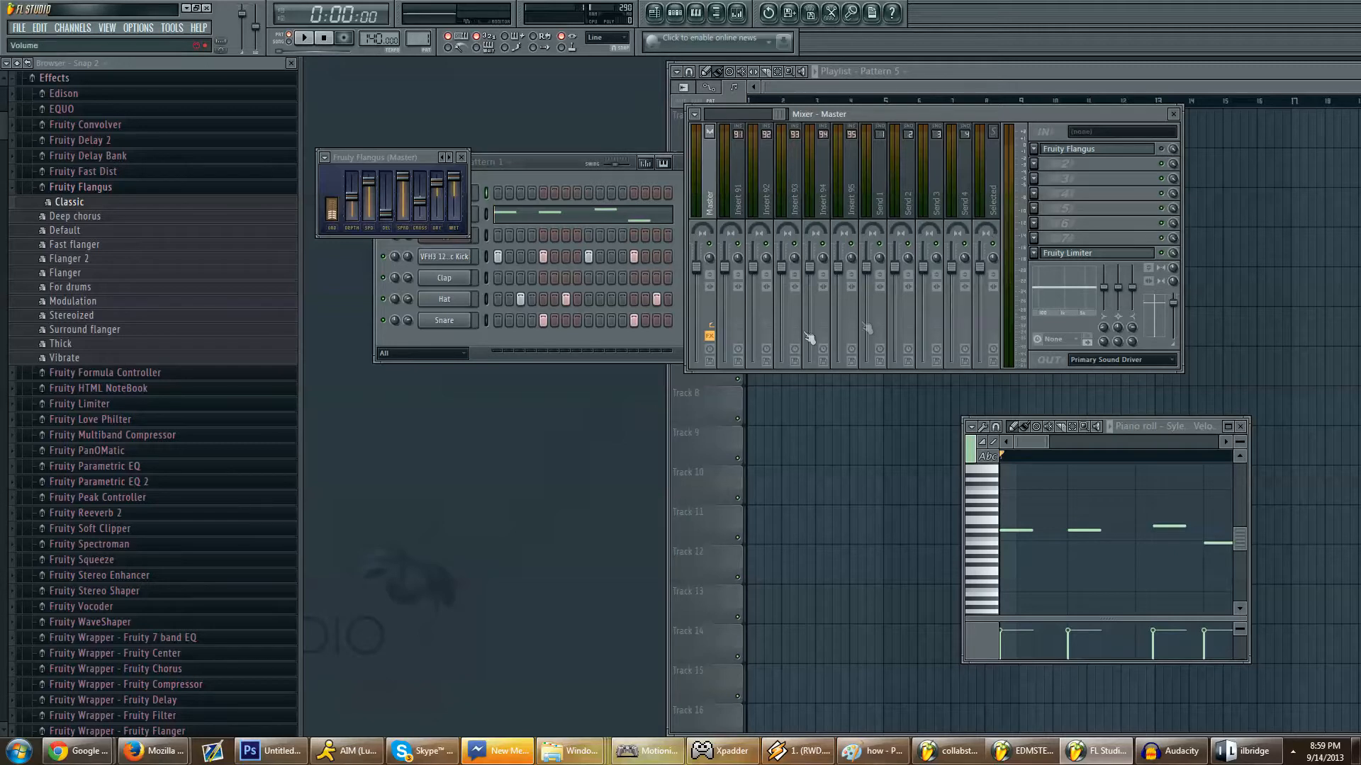
Step: View the Insert 91 and Insert 92 mixer tracks, then return to Insert 1
click(744, 200)
click(769, 214)
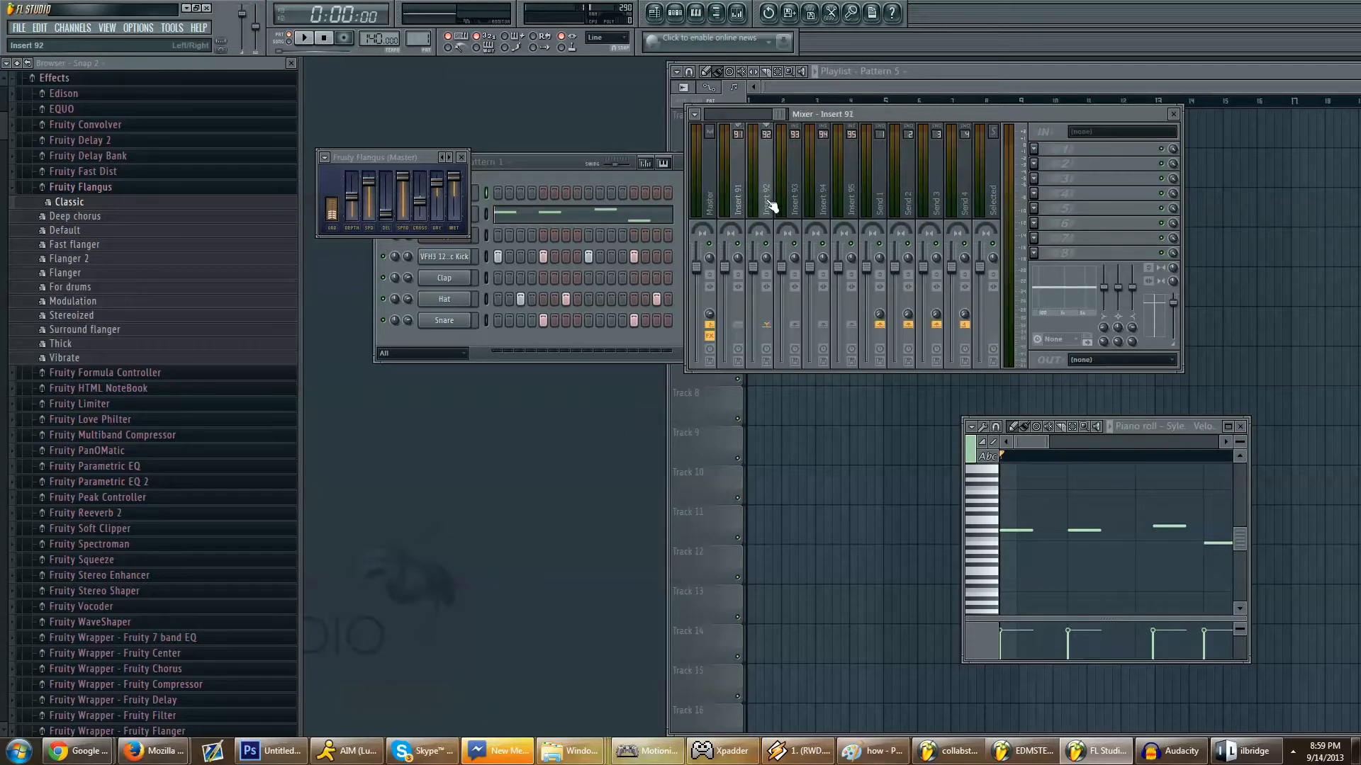
click(742, 213)
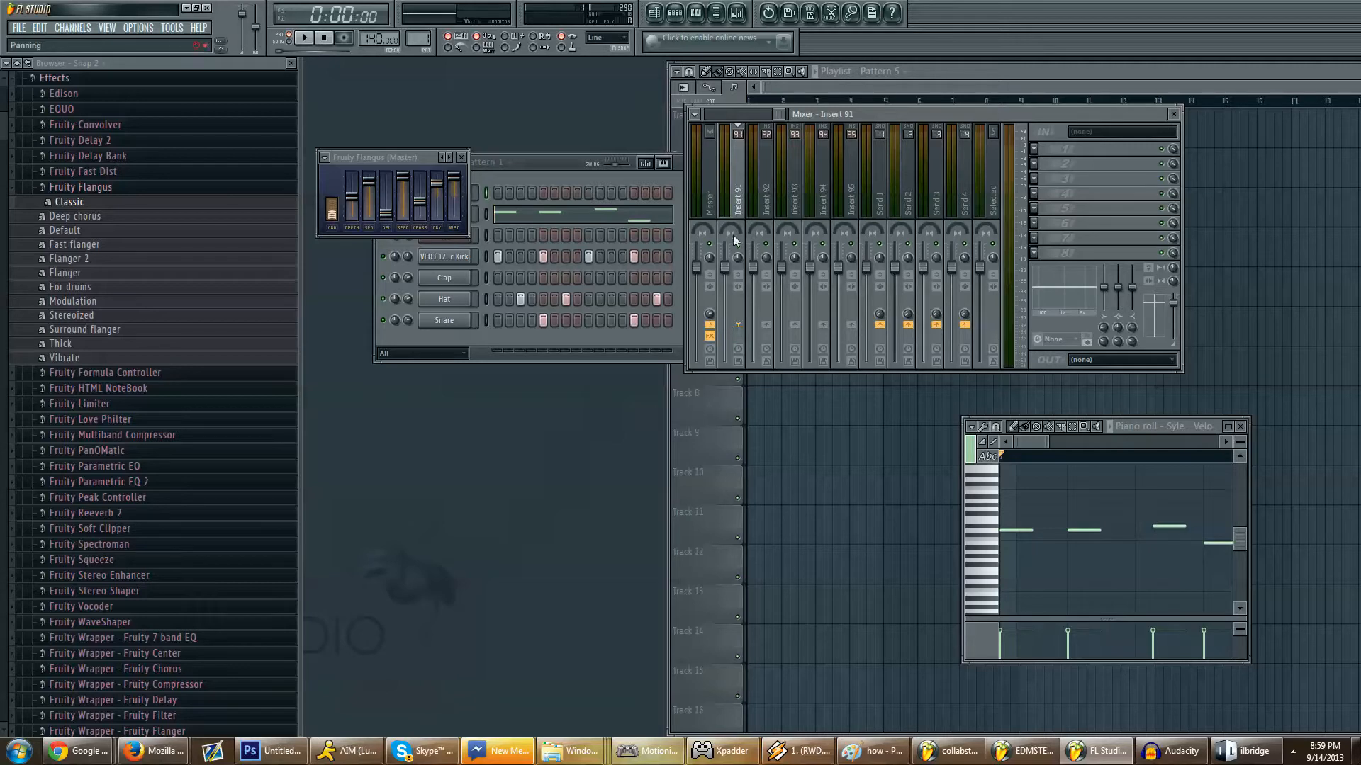
drag(779, 115, 679, 126)
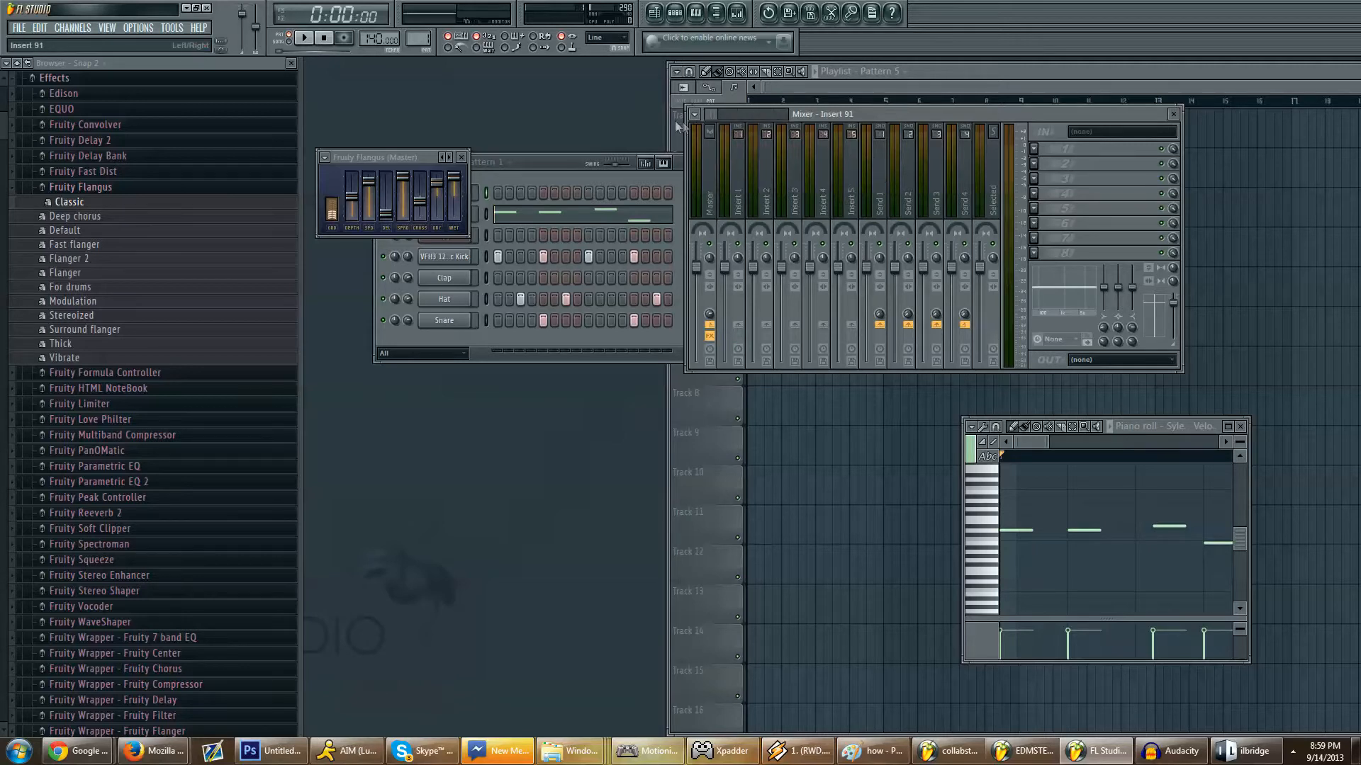
click(738, 139)
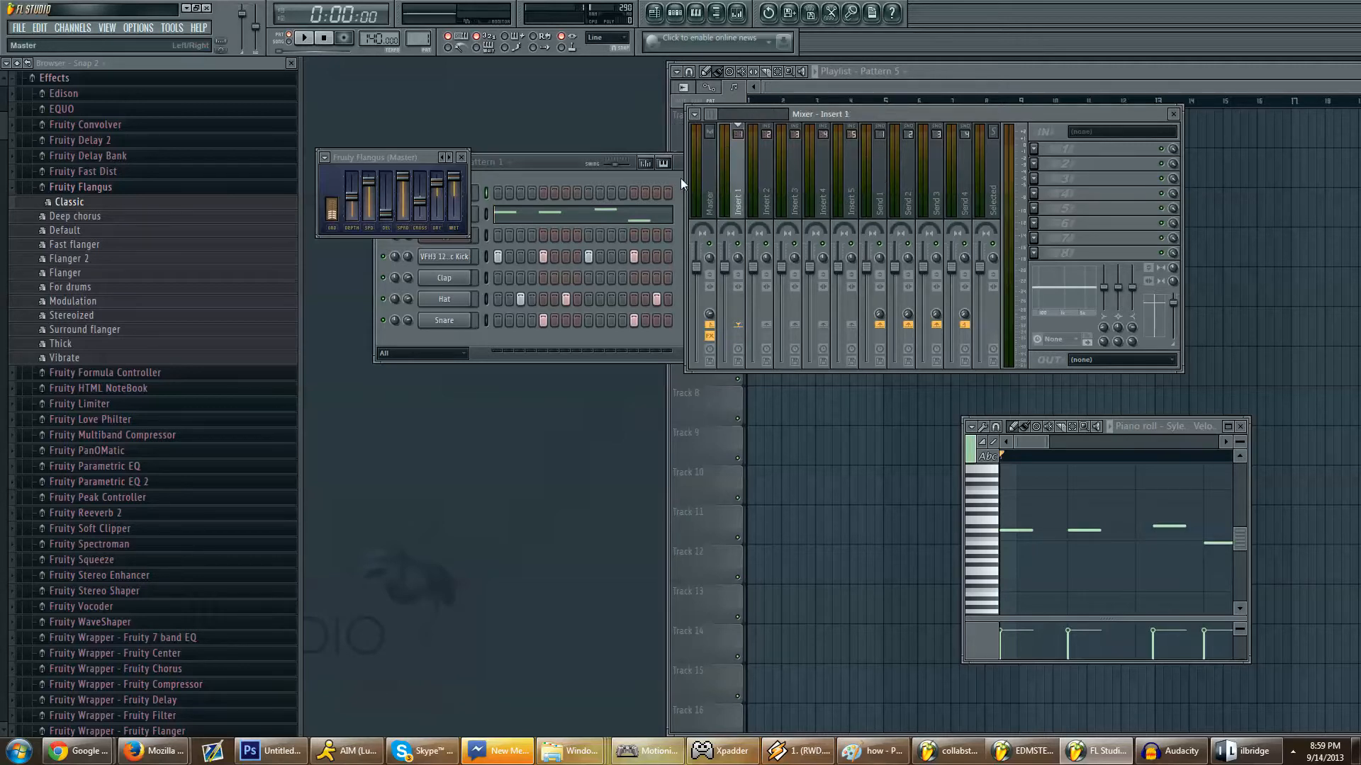
Step: Compare the Master track's effect slots with those of Insert 1, then play and stop the pattern
click(698, 183)
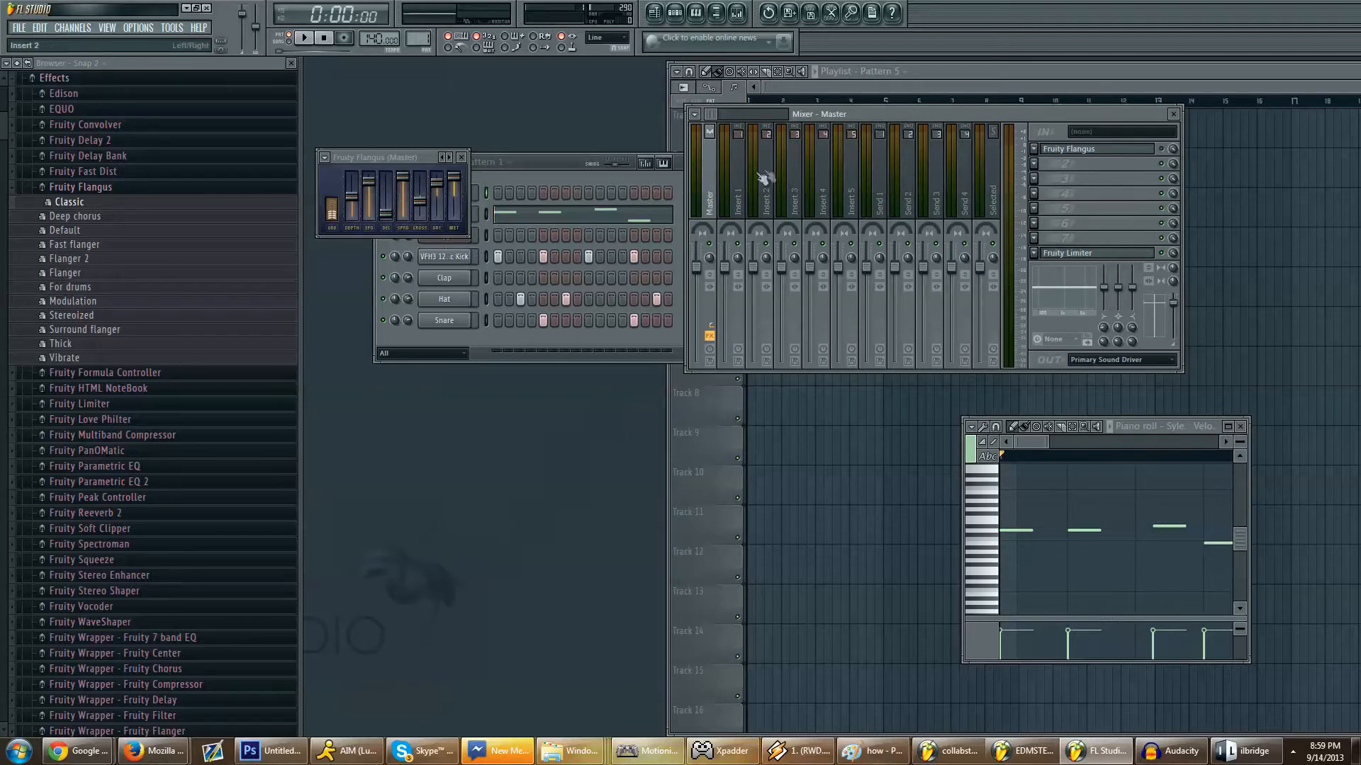
click(735, 178)
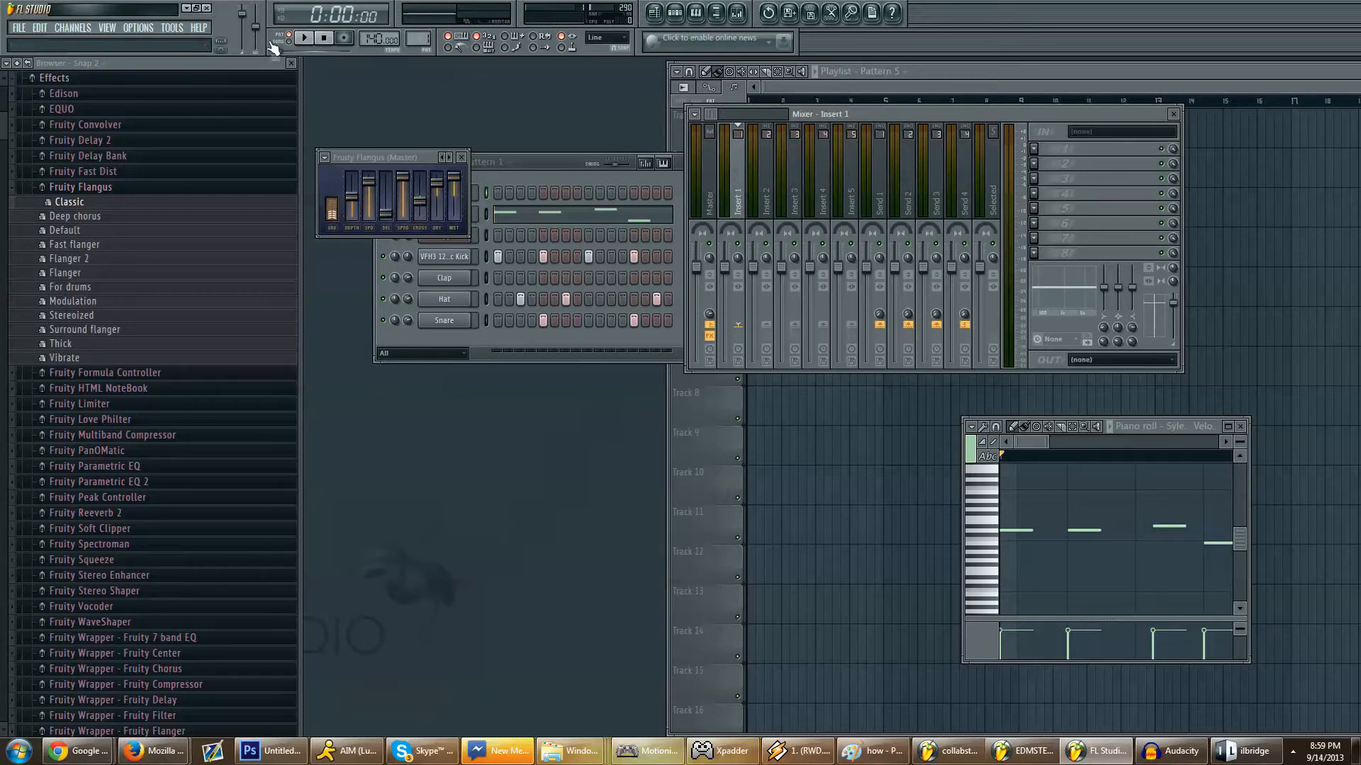
click(302, 39)
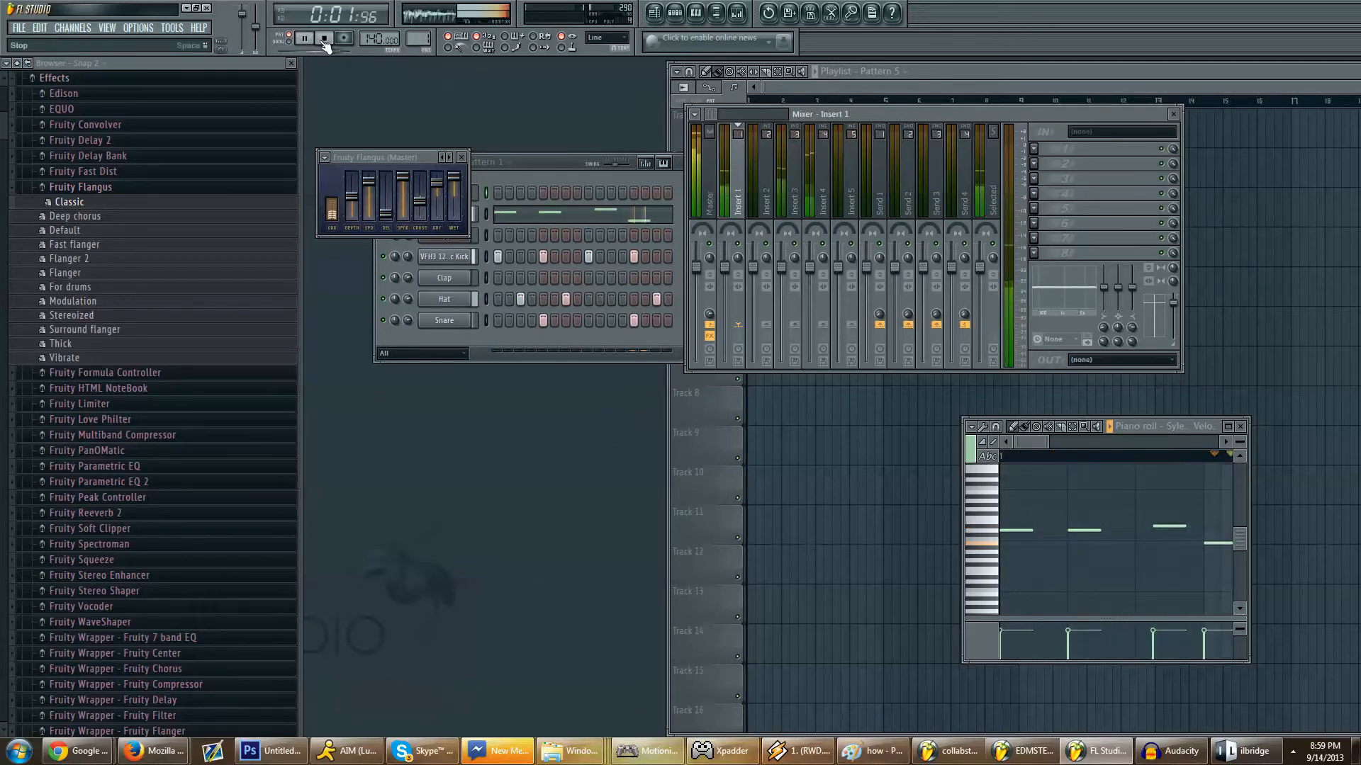
click(324, 42)
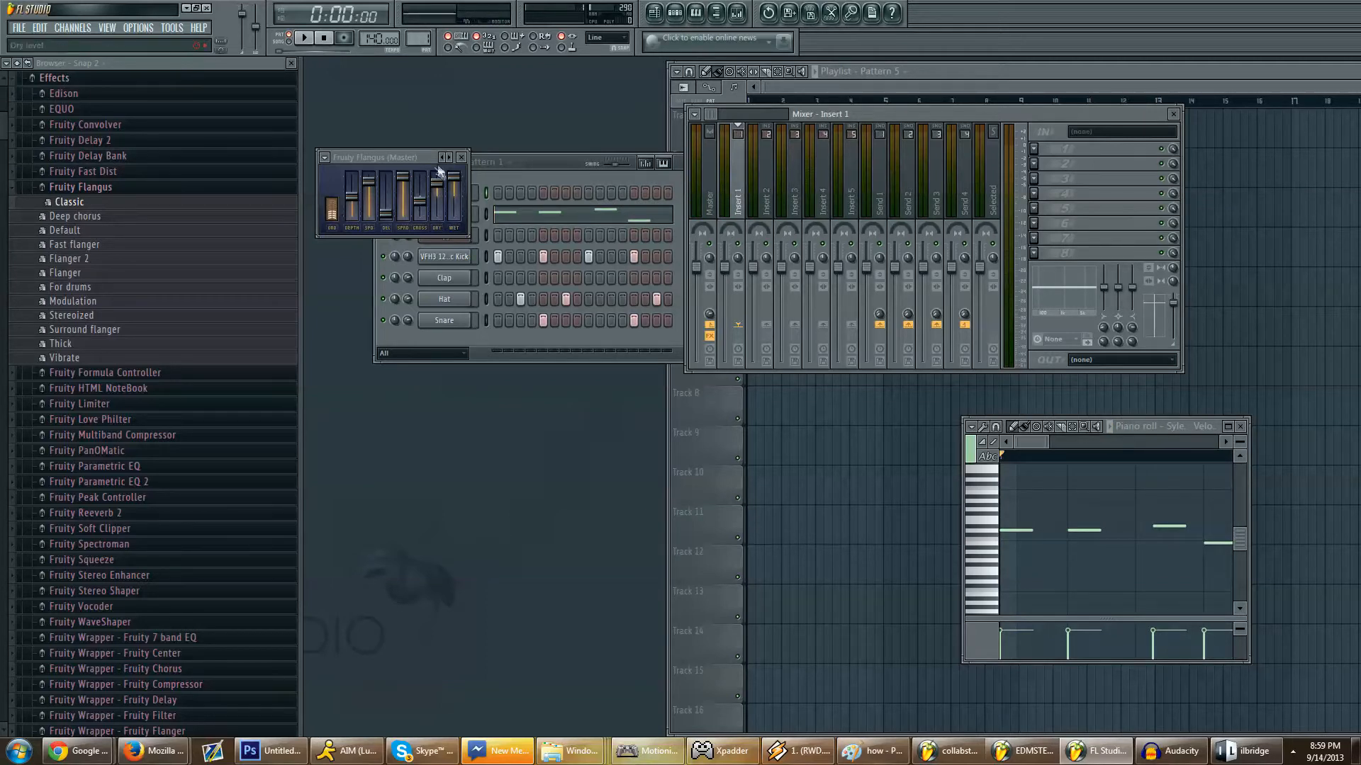
Step: Close the Fruity Flangus window and select the Insert 1 mixer track
click(460, 157)
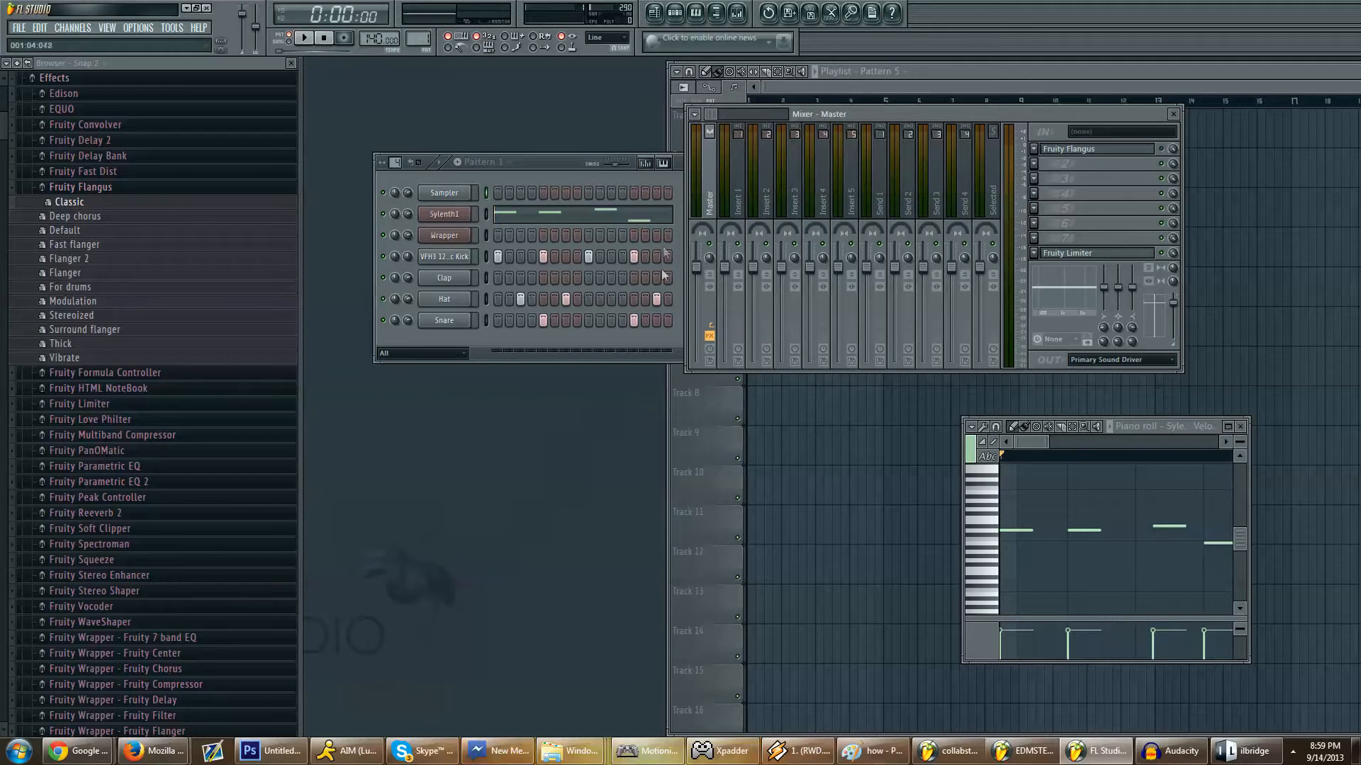
click(738, 161)
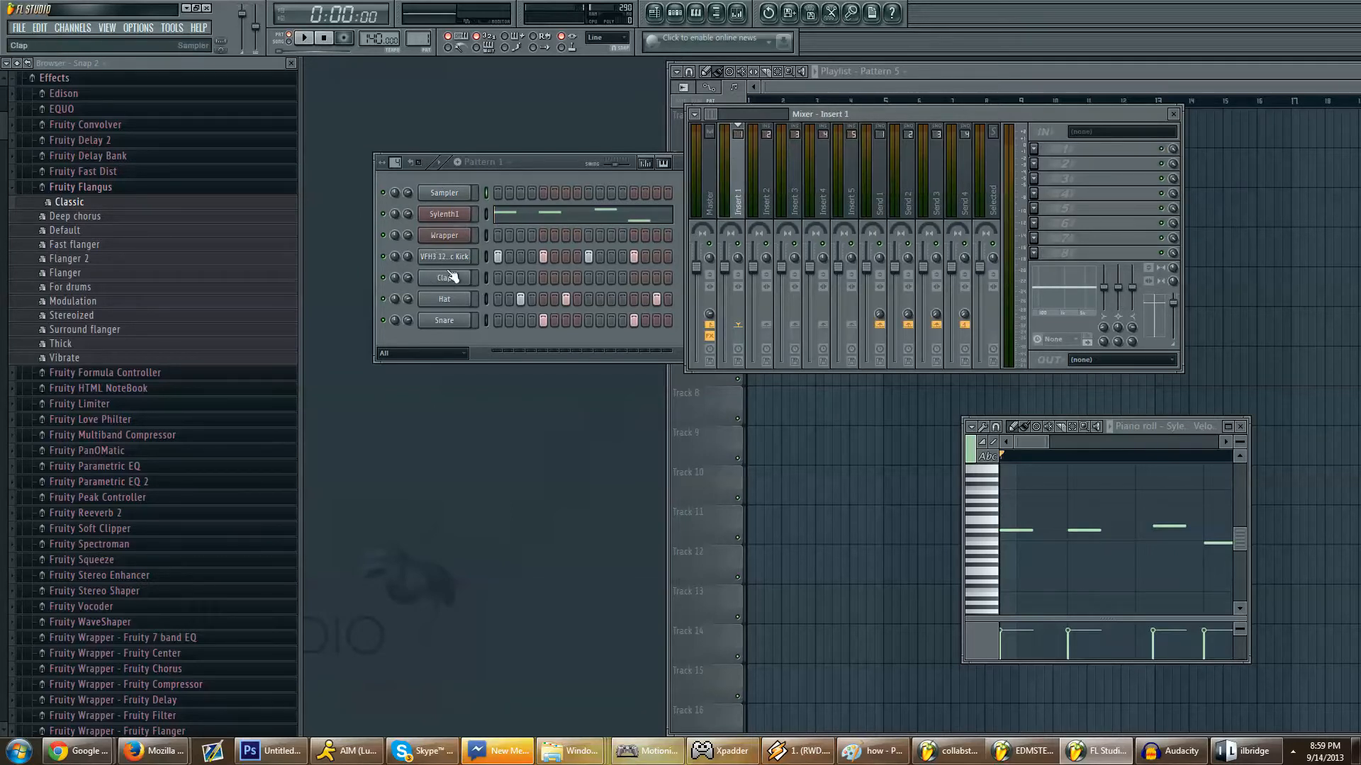
Step: Select the Hat channel and load the Fruity Flangus Classic preset into the first effect slot of Insert 3
click(449, 307)
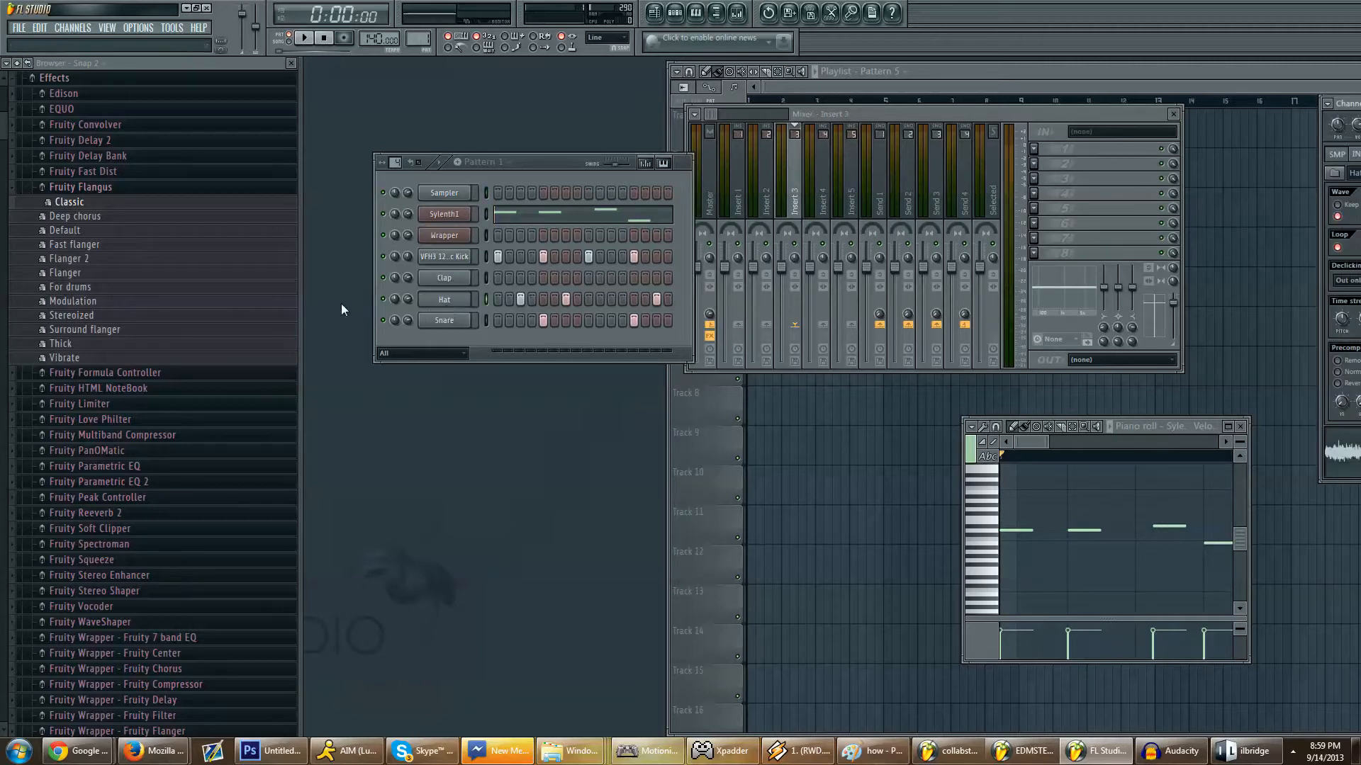
drag(126, 324, 223, 320)
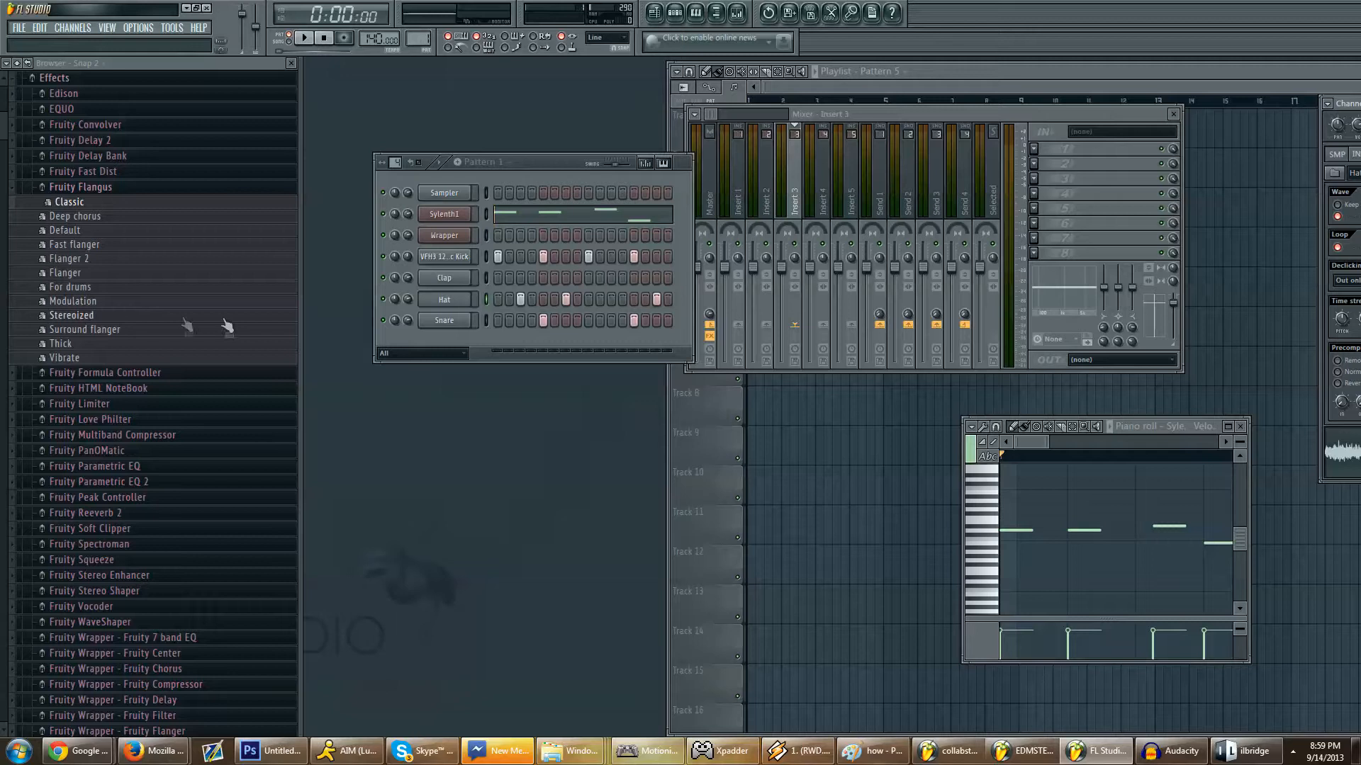
drag(474, 301, 459, 304)
right_click(459, 303)
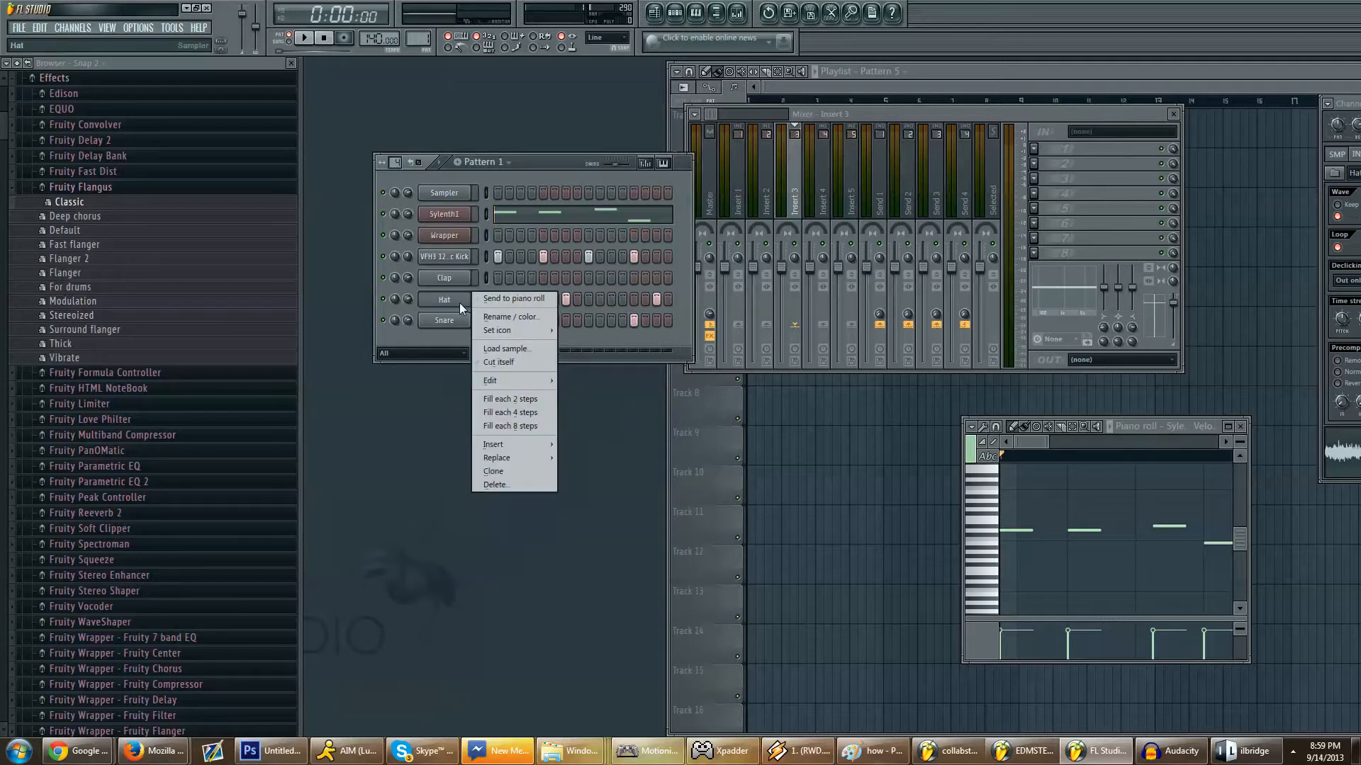
click(459, 303)
drag(70, 202, 1061, 148)
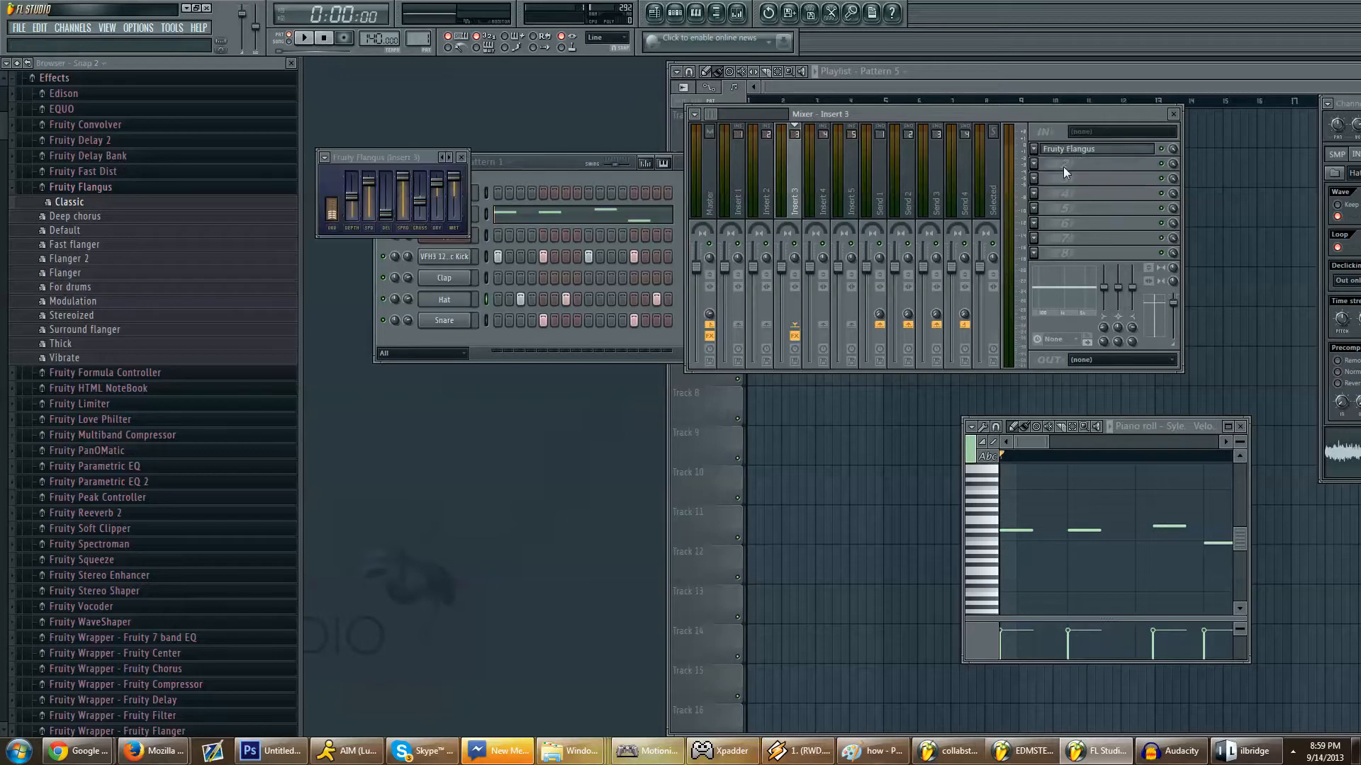
Step: Play and stop the pattern, then view the options of the Fruity Flangus slot's mute switch
key(space)
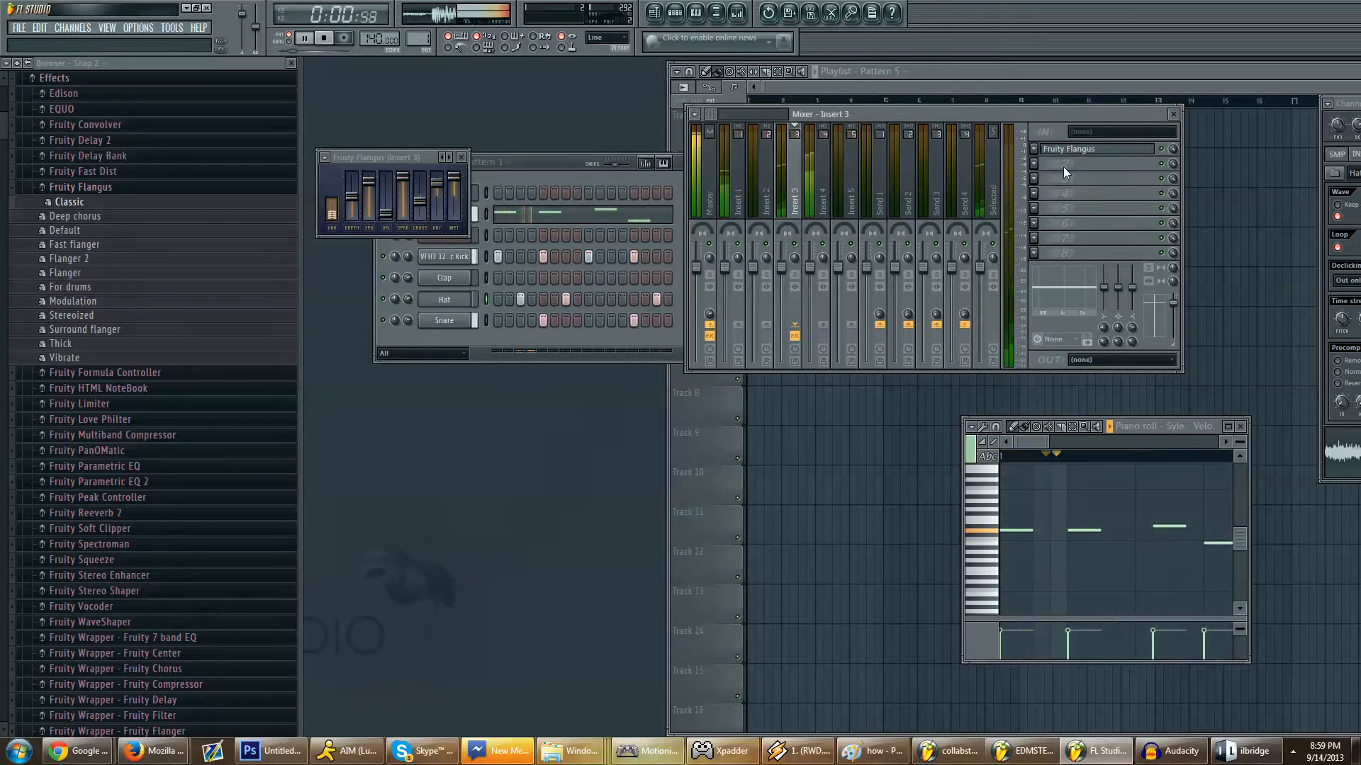
key(space)
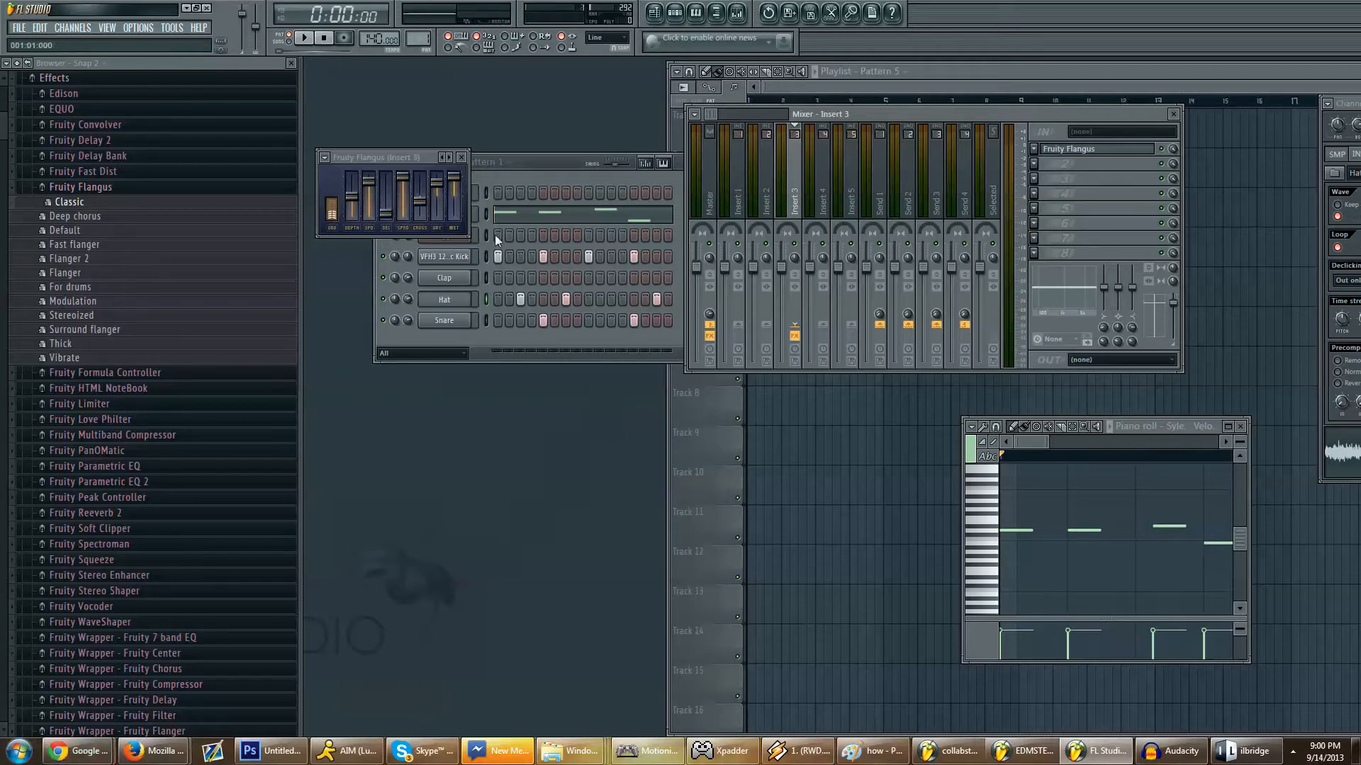
right_click(1161, 148)
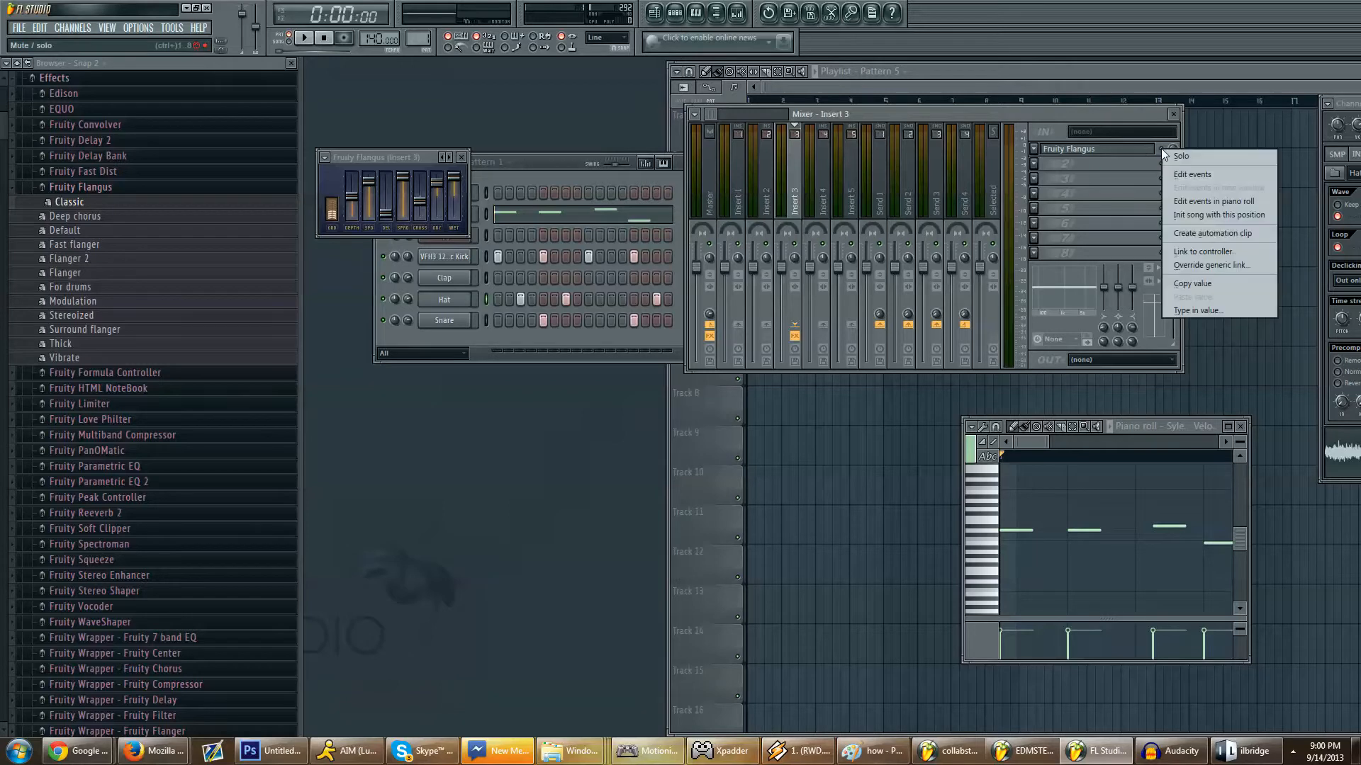
click(1160, 149)
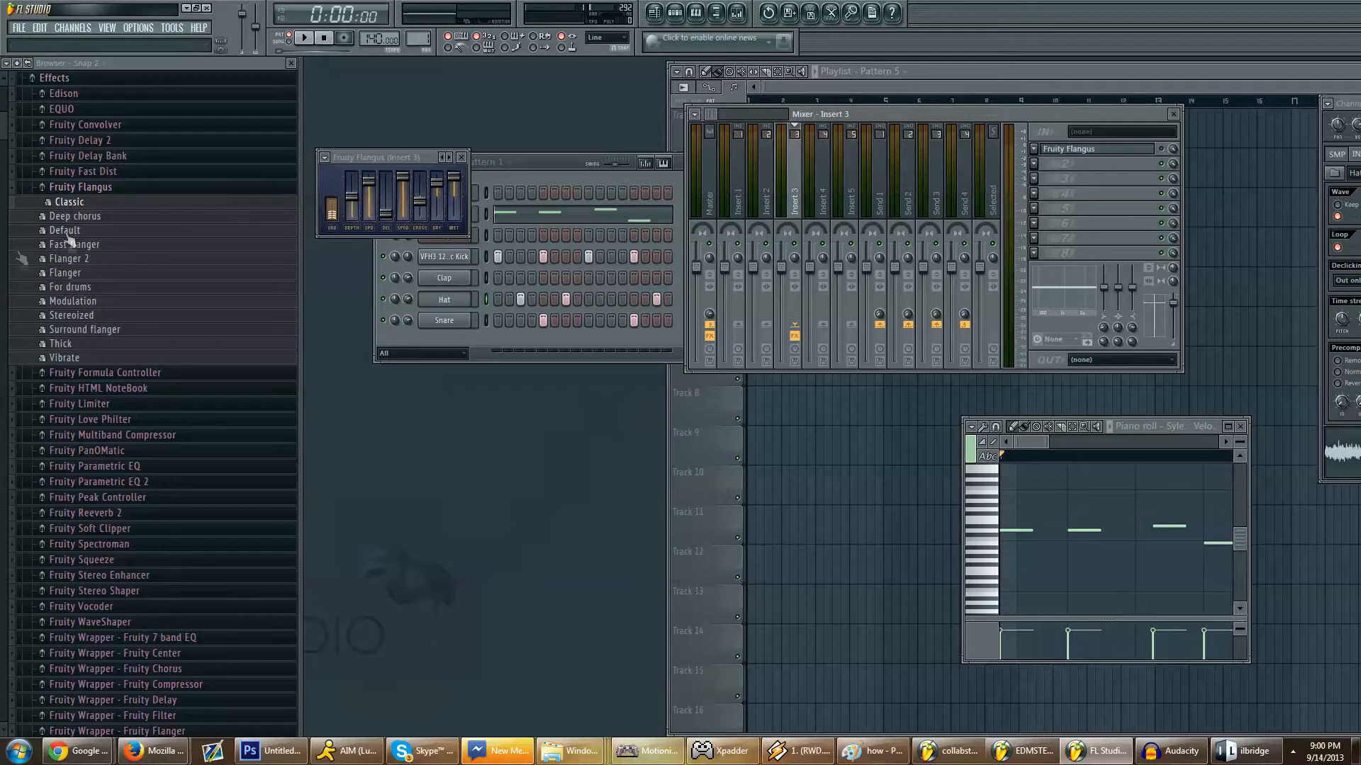
Step: Apply the Fruity Flangus Classic preset directly to the Hat channel as a second effect, then play and stop the pattern
click(532, 164)
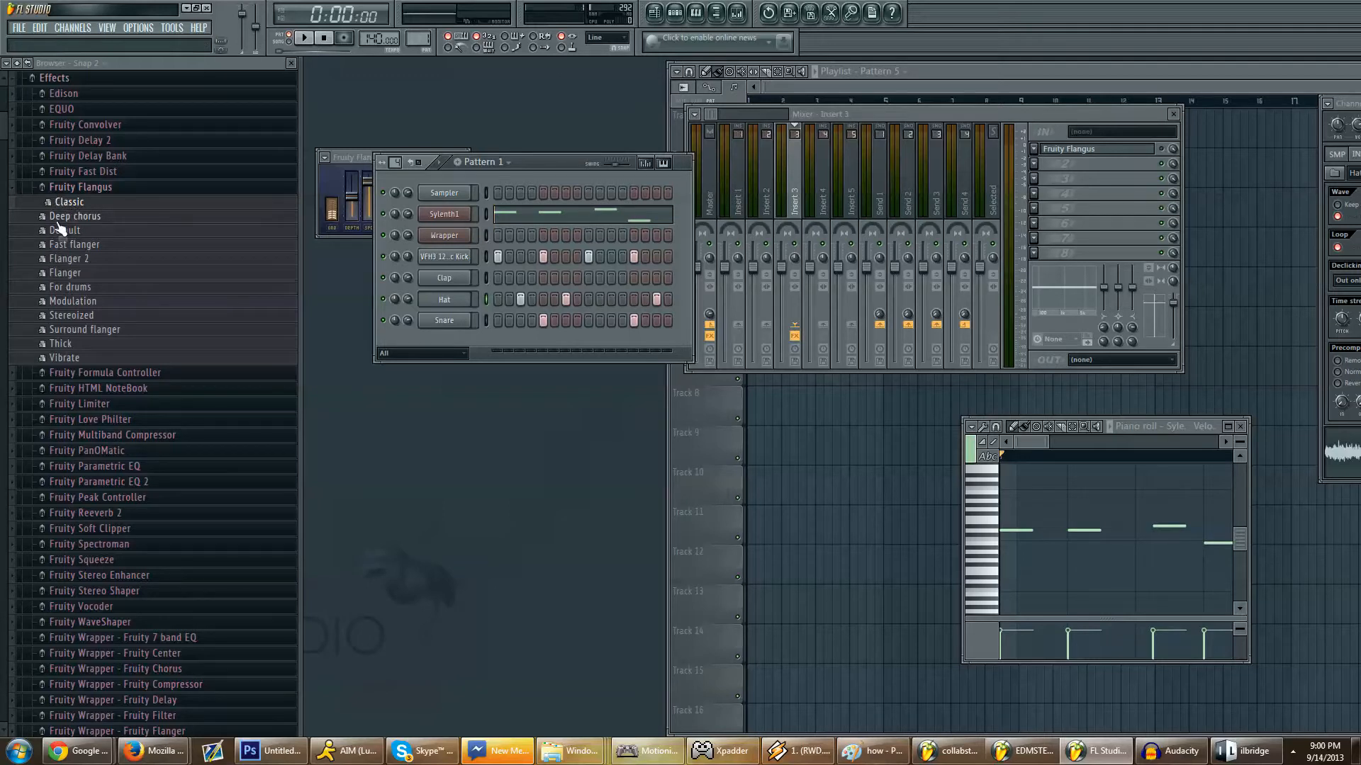
drag(81, 205, 439, 302)
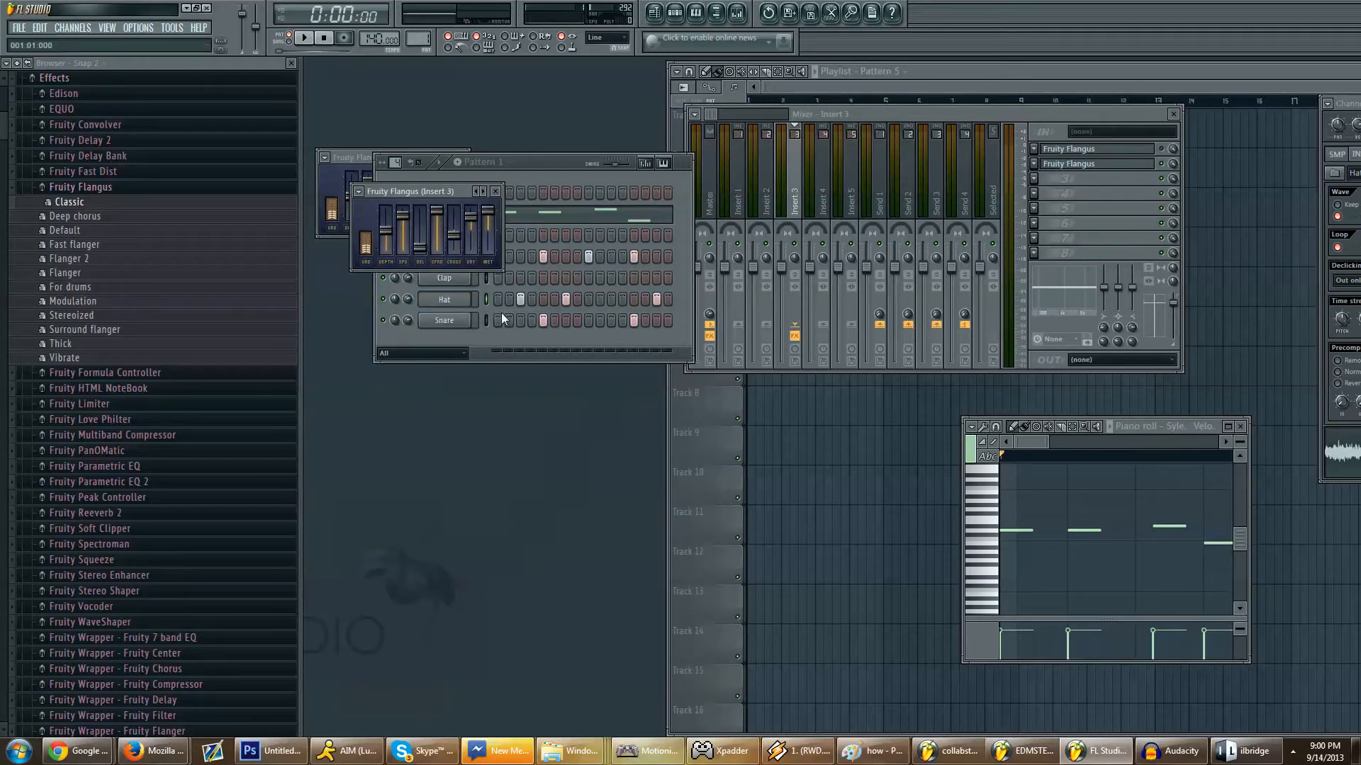
click(304, 37)
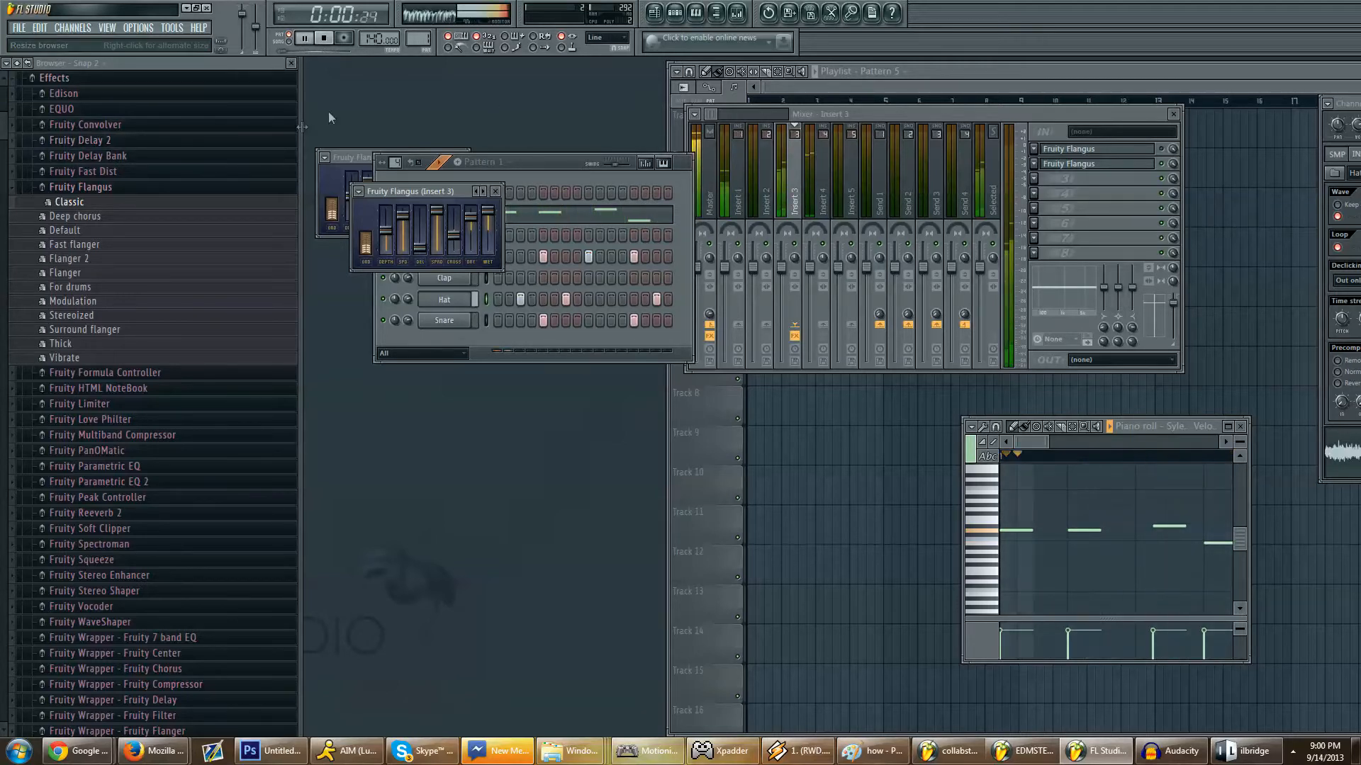
key(space)
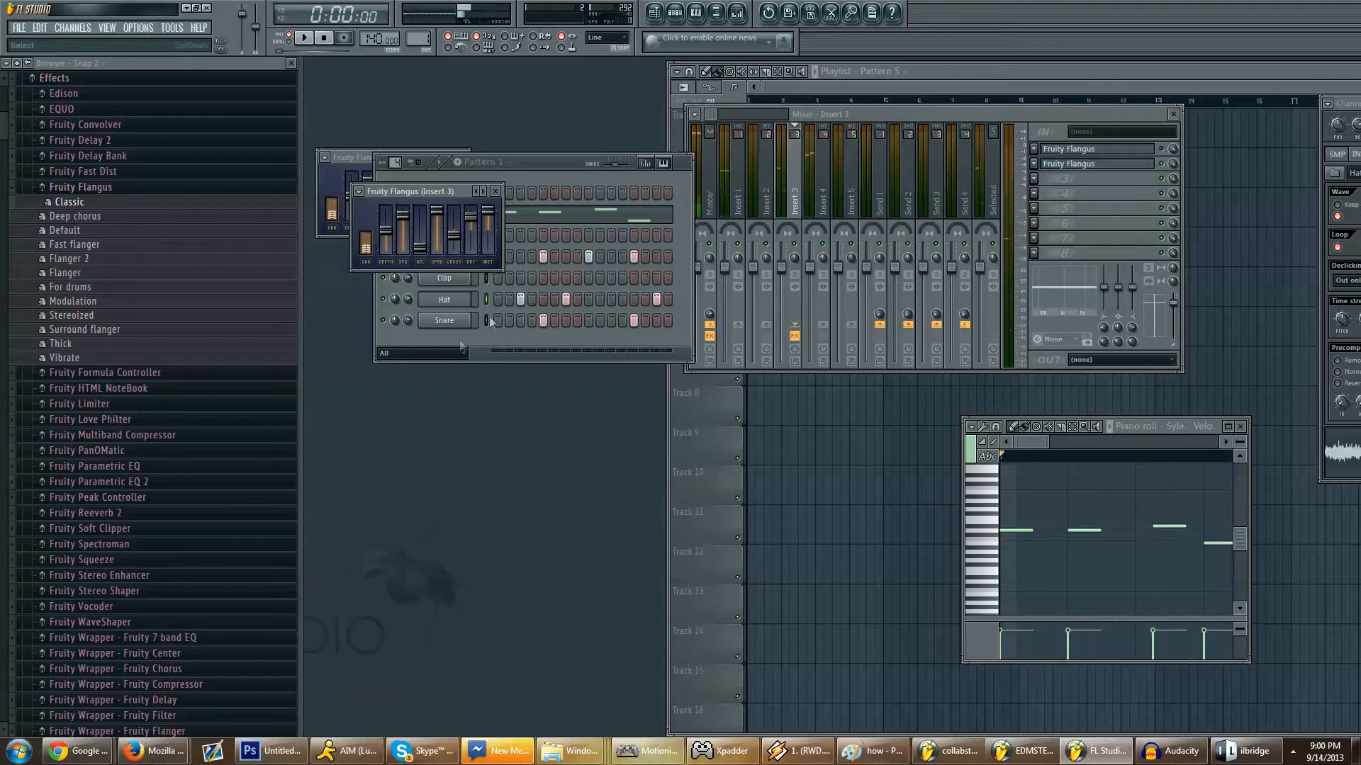
Step: Fill all 16 steps of the Hat channel, clear steps 3 and 7, and listen to the pattern
drag(499, 299, 669, 299)
key(space)
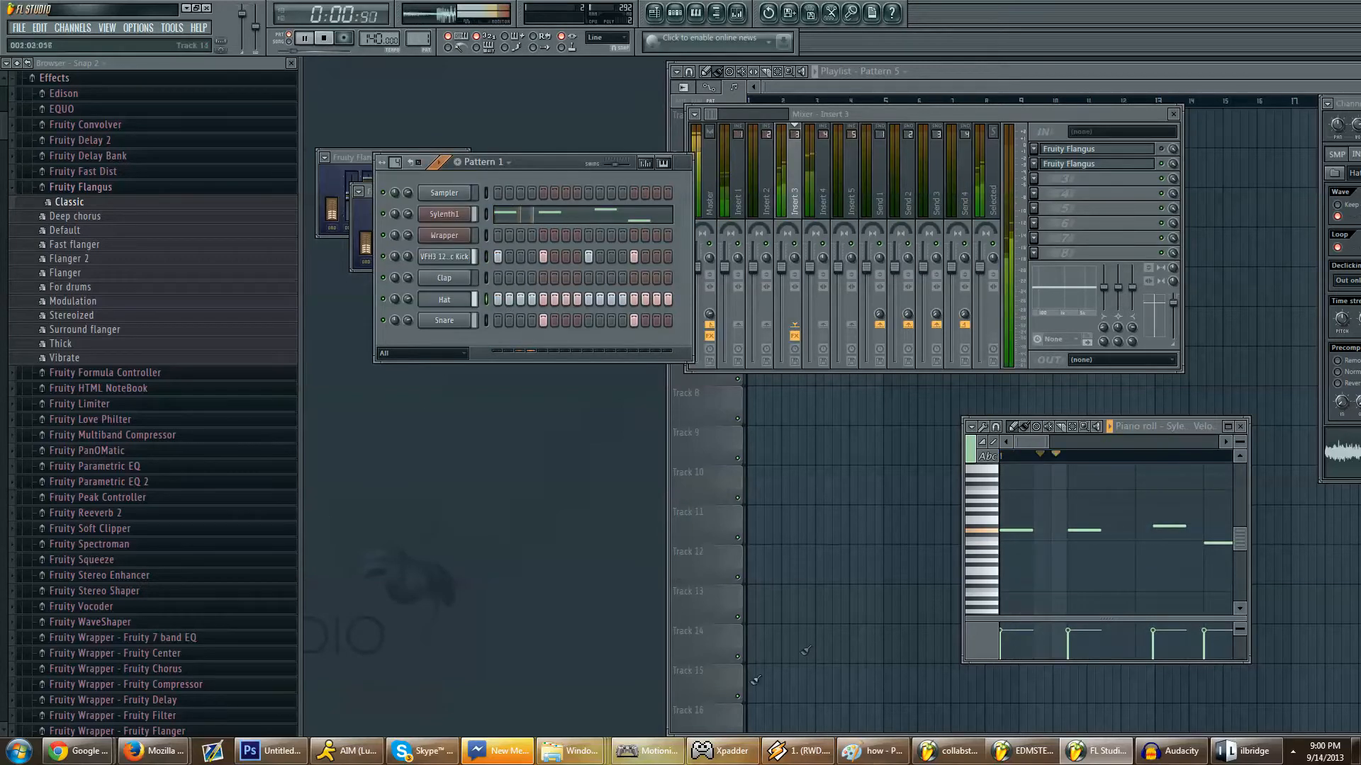
key(space)
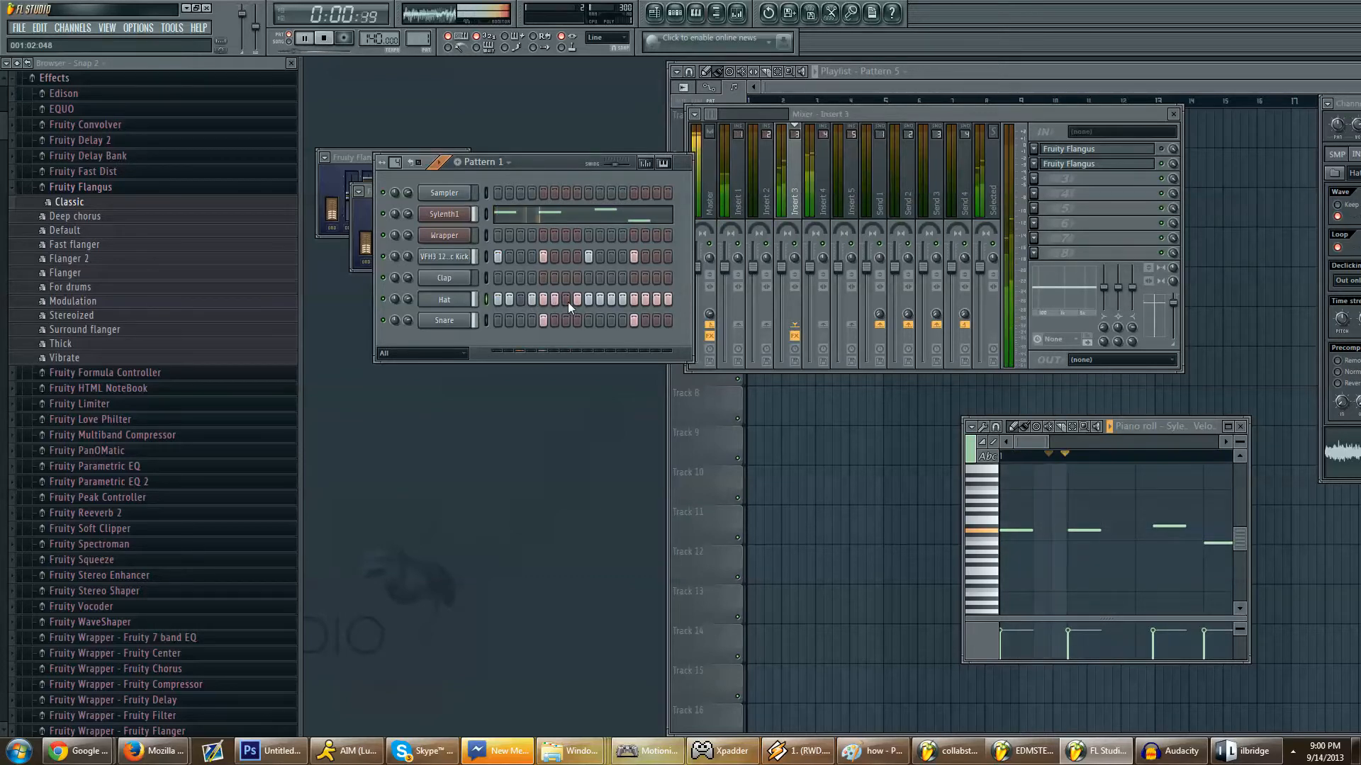
key(space)
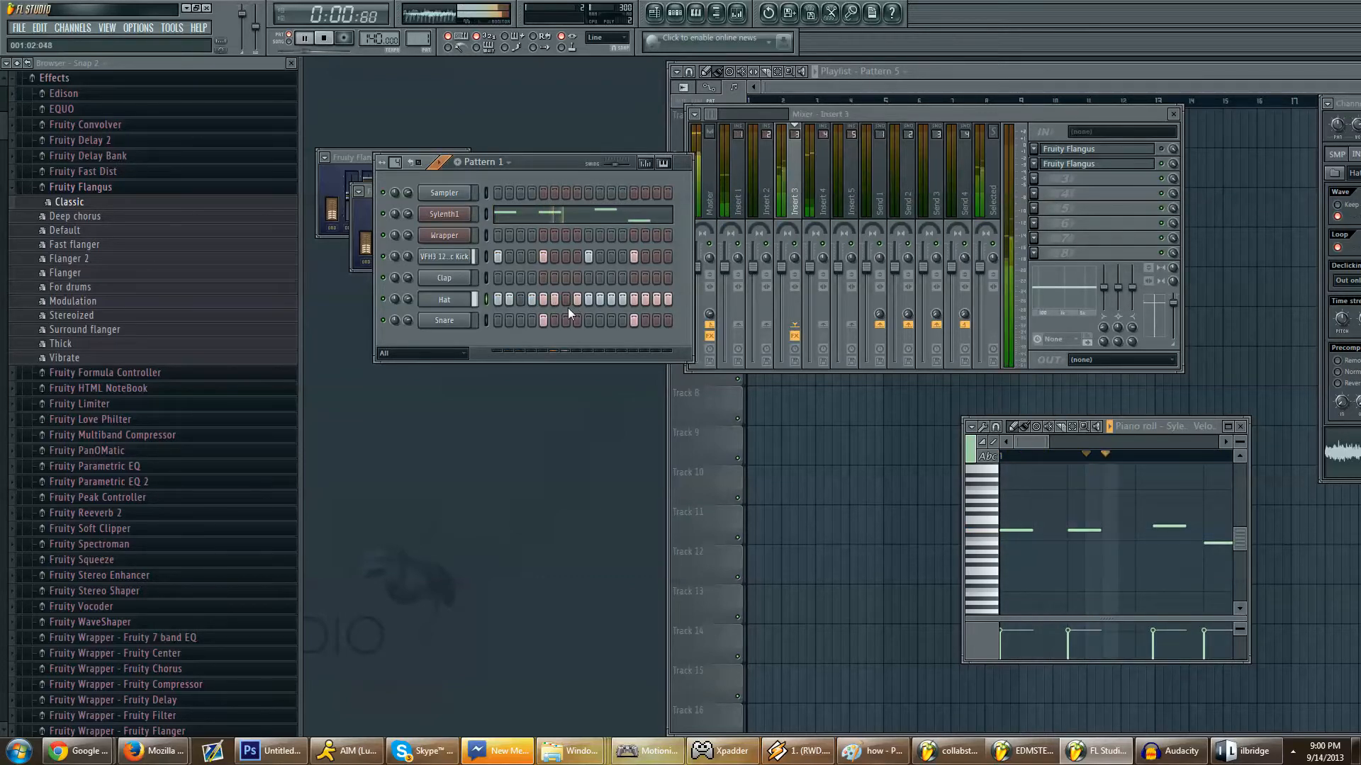
key(space)
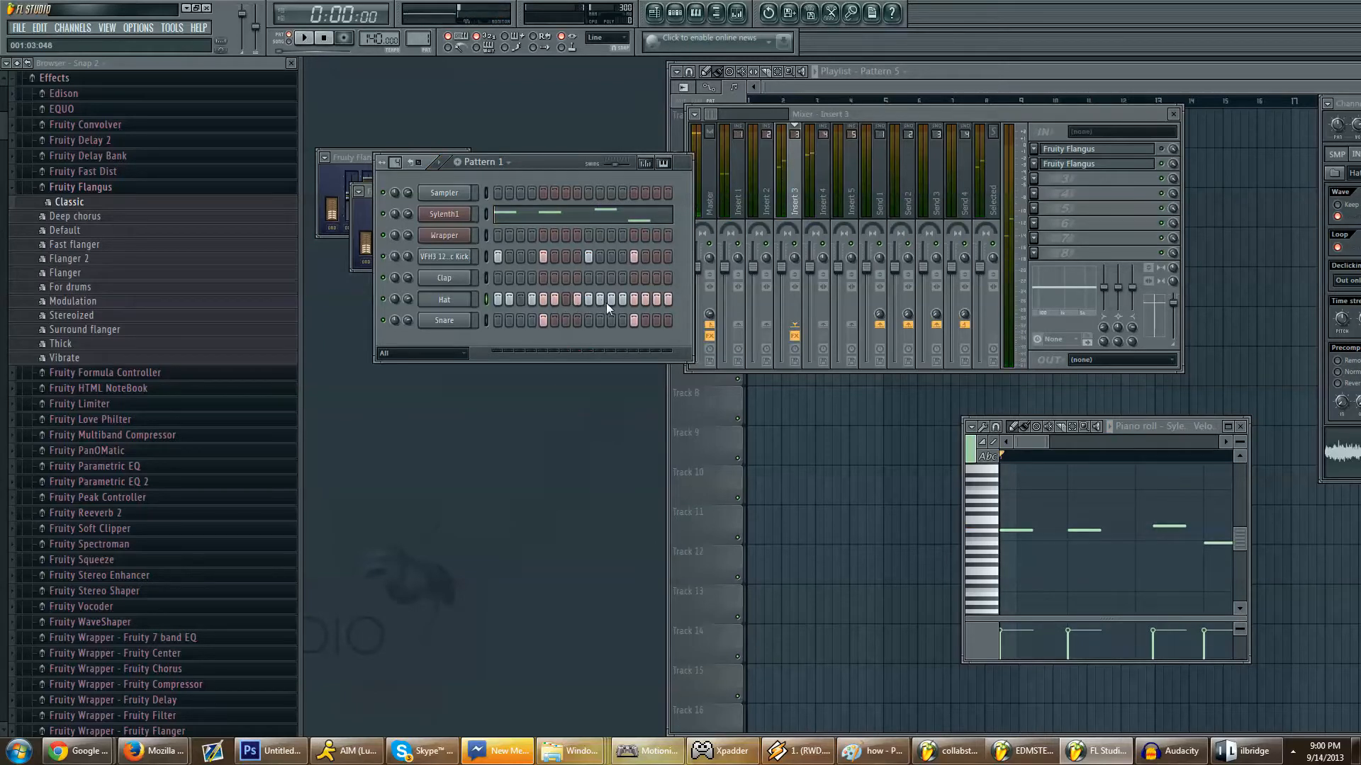
Step: Thin the Hat channel out to steps 1, 4, 6, 8, 9, 11, 13 and 16, and listen to the pattern
key(space)
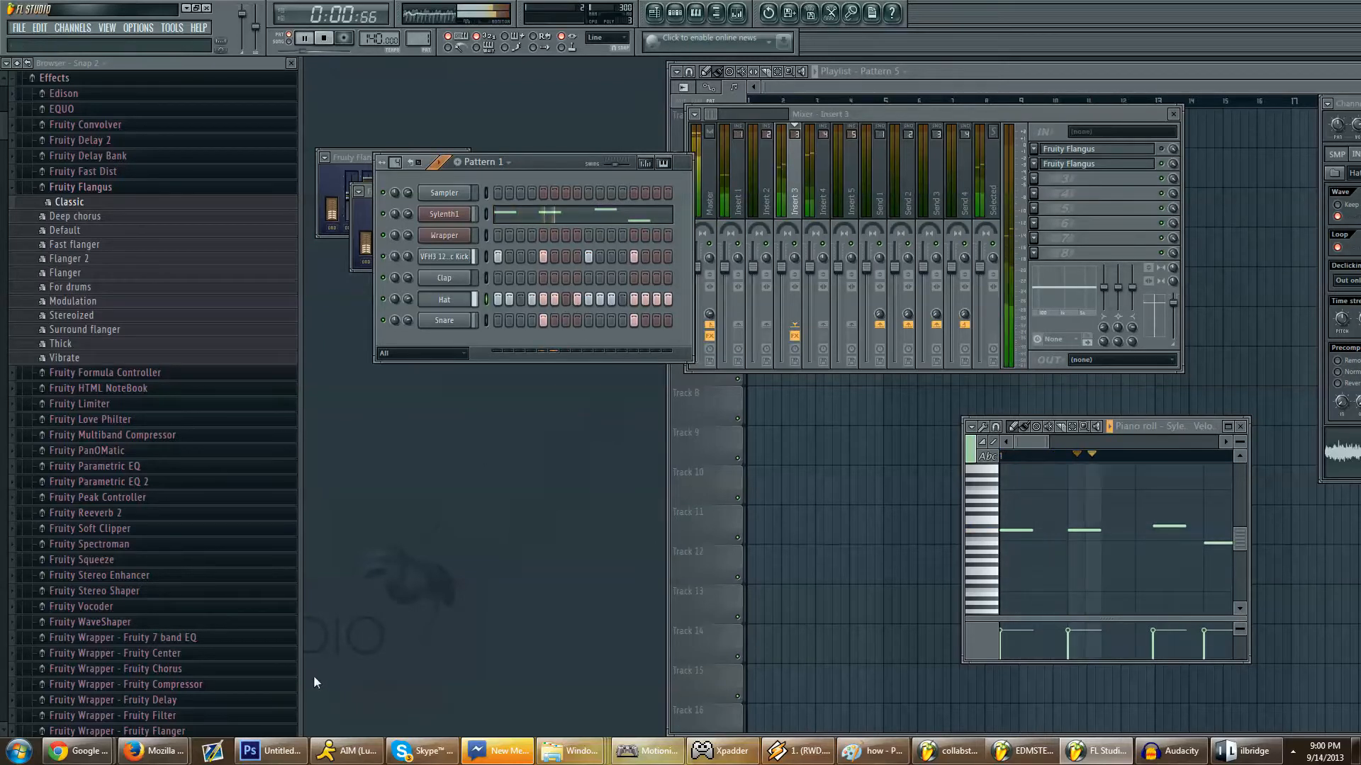
mouse_move(272, 752)
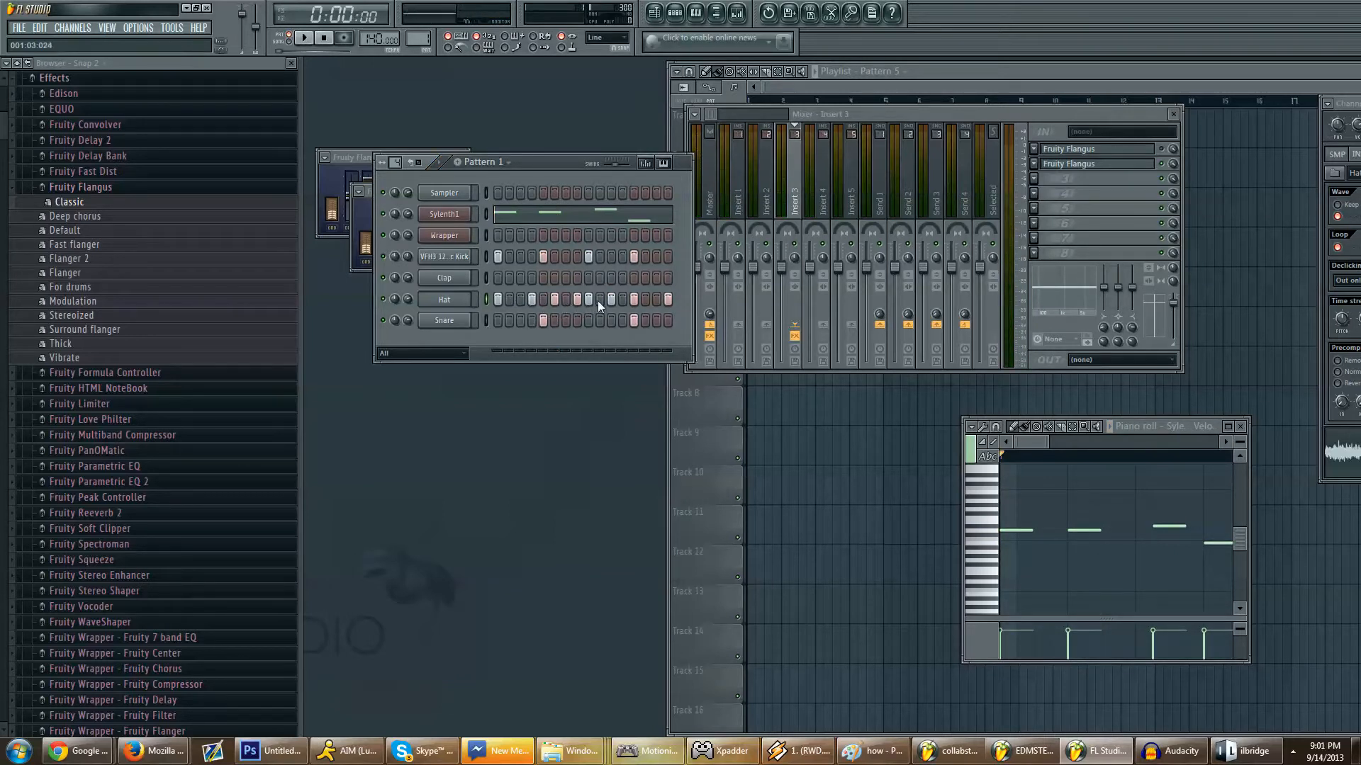
key(space)
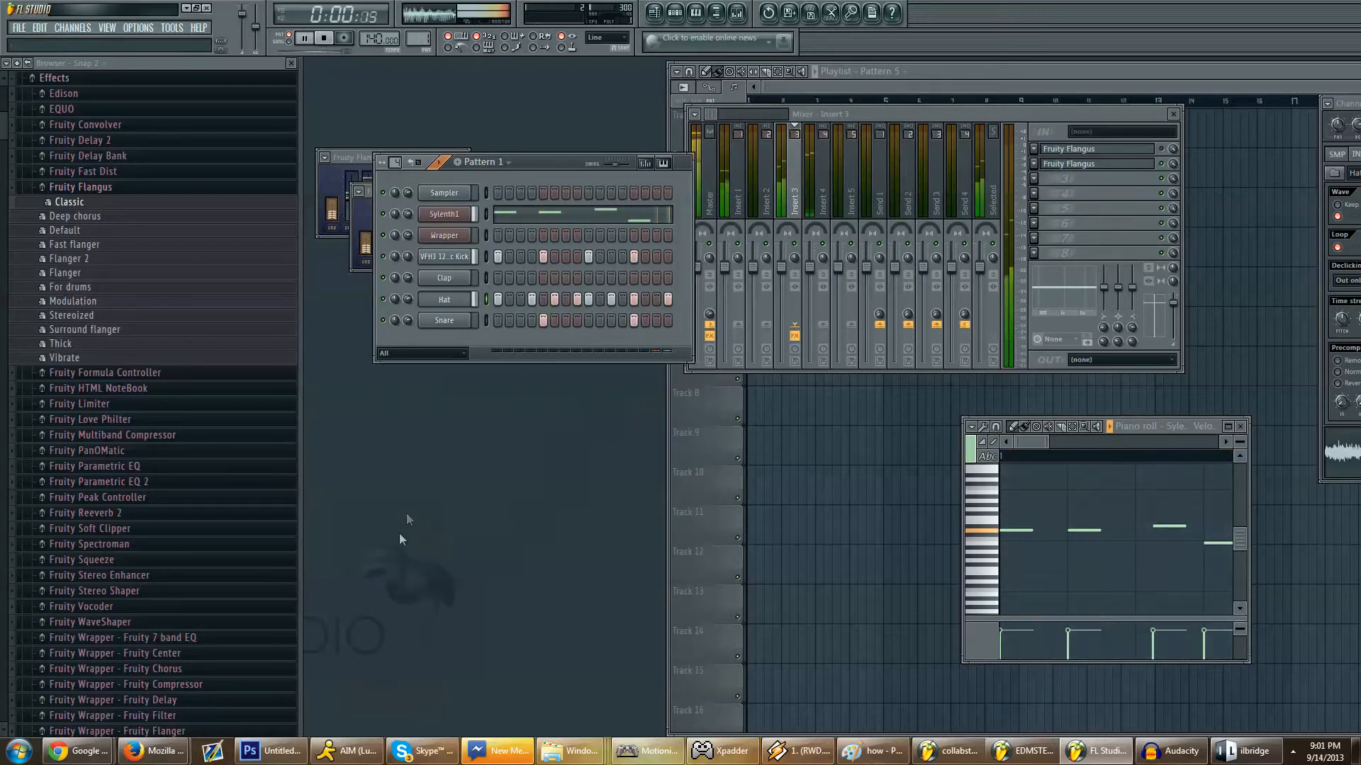
key(space)
Step: Close the mixer and maximize the Playlist, then briefly show and hide the mixer
mouse_move(134, 750)
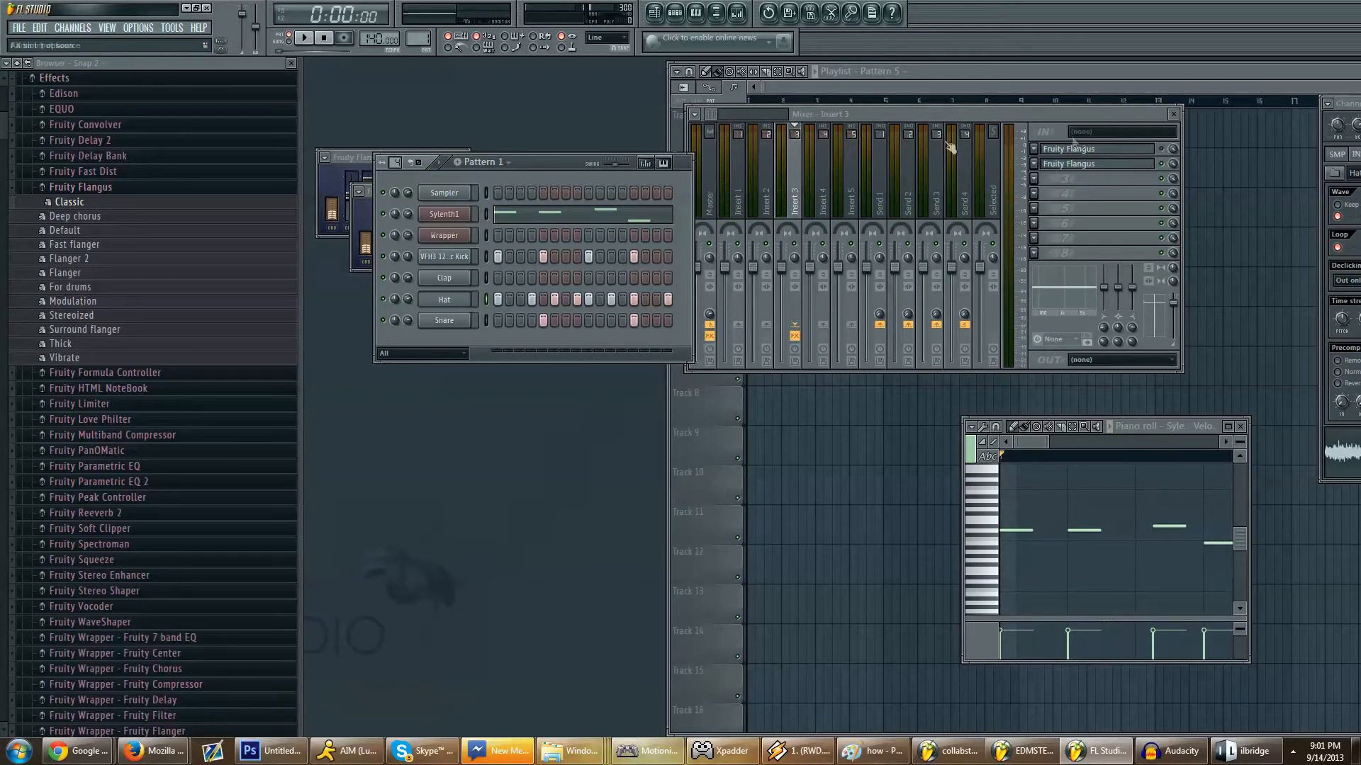
click(1176, 114)
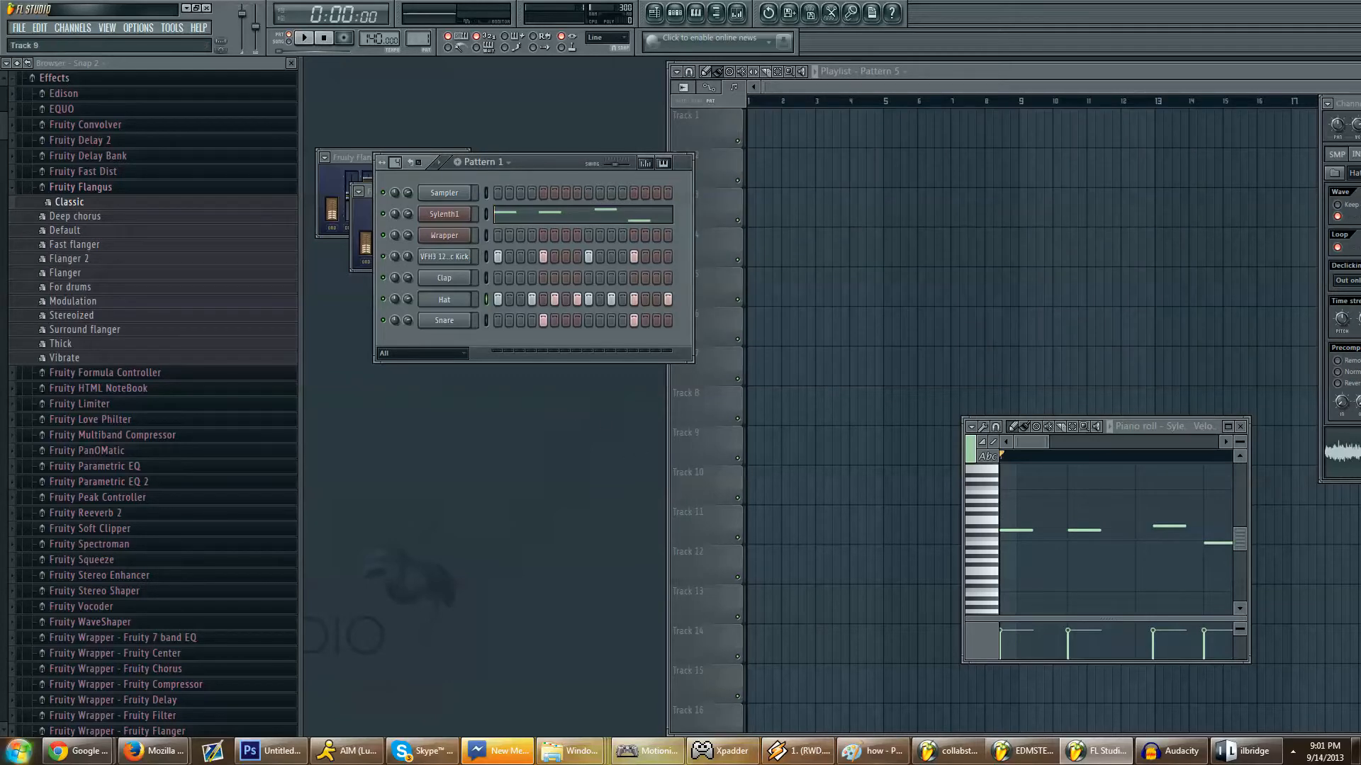
double_click(1137, 71)
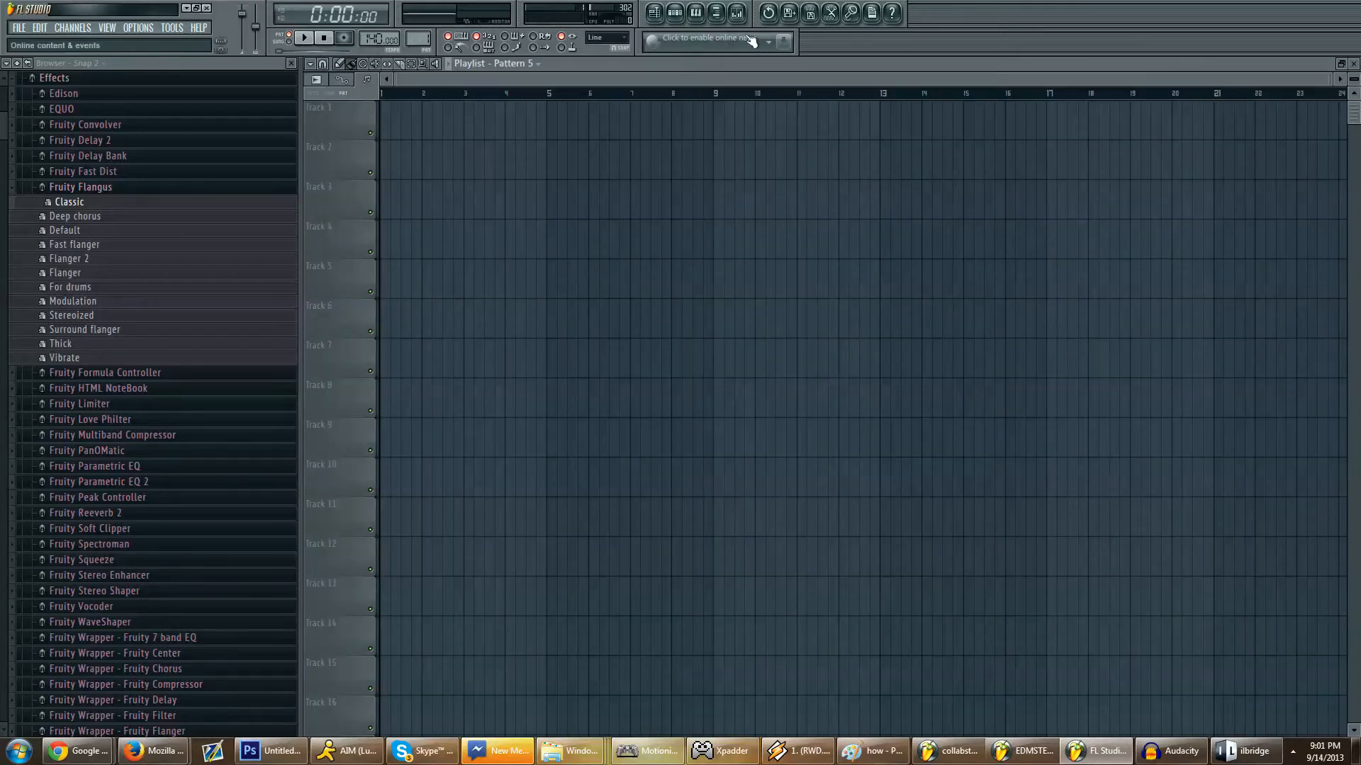
click(737, 12)
click(737, 12)
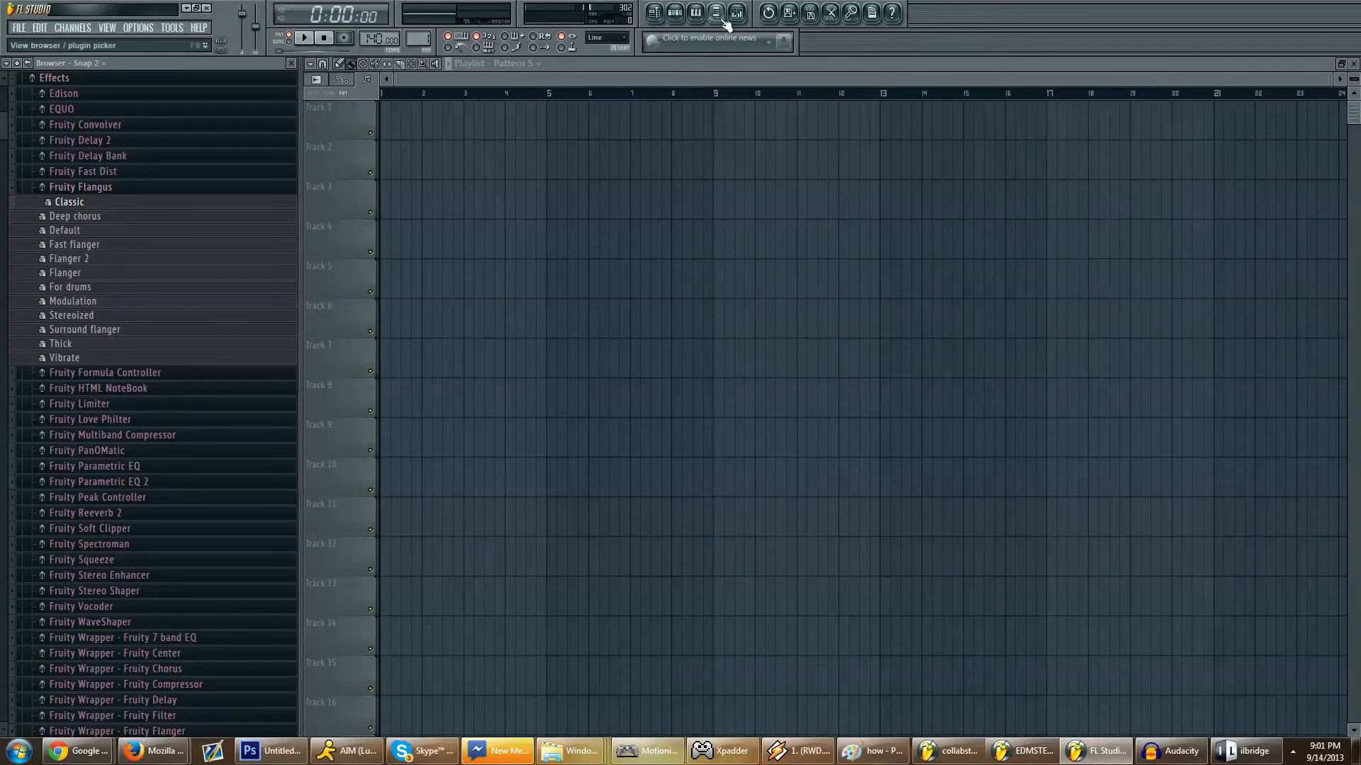
Step: Toggle the browser's visibility and leave it hidden so the Playlist fills the workspace
click(719, 17)
click(719, 17)
click(720, 17)
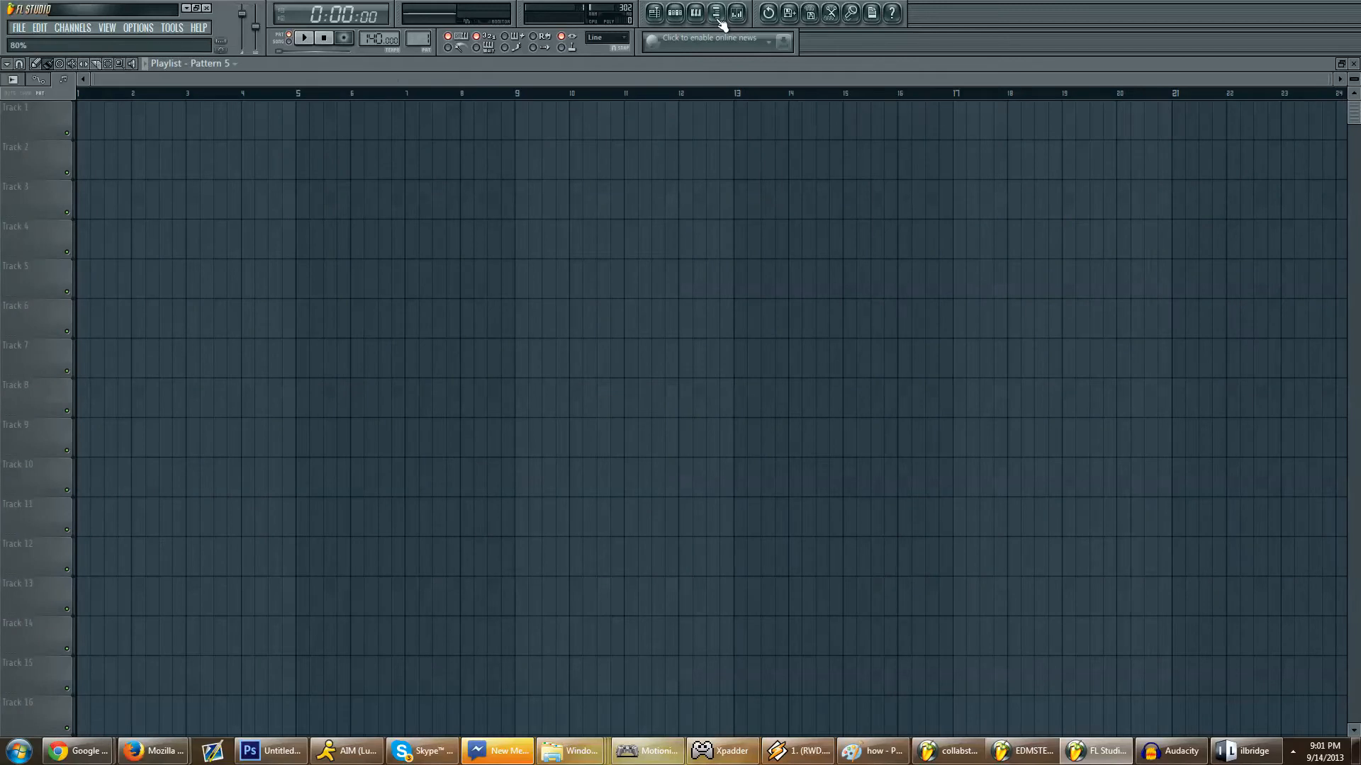
click(717, 15)
click(717, 16)
scroll(709, 418, down, 2)
scroll(708, 418, up, 1)
Step: Place a Pattern 5 clip at bar 1 of Track 1, start playback, then delete the clip and place it again
click(89, 112)
key(space)
right_click(117, 111)
click(93, 116)
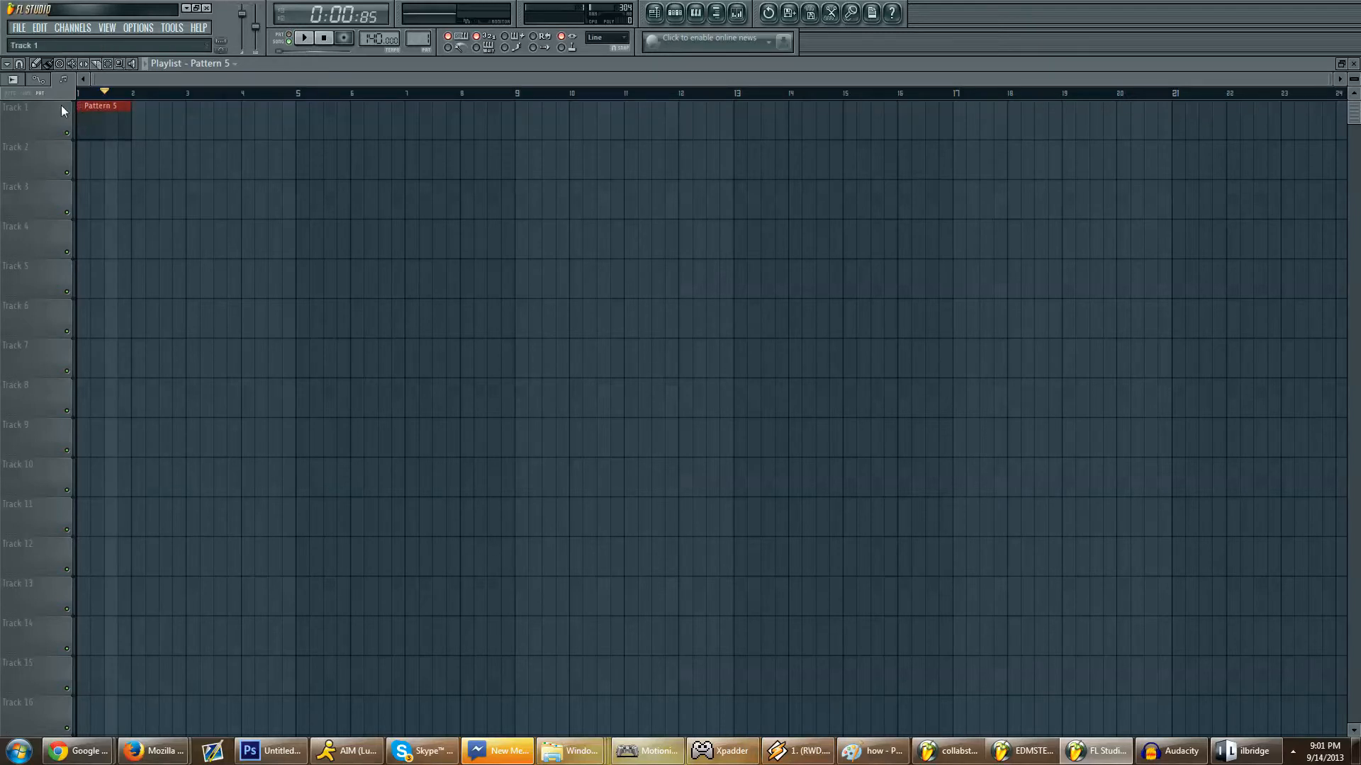
Step: Open the Pattern 5 clip's step sequencer and move it away from the clip, then delete and re-place the clip
double_click(98, 104)
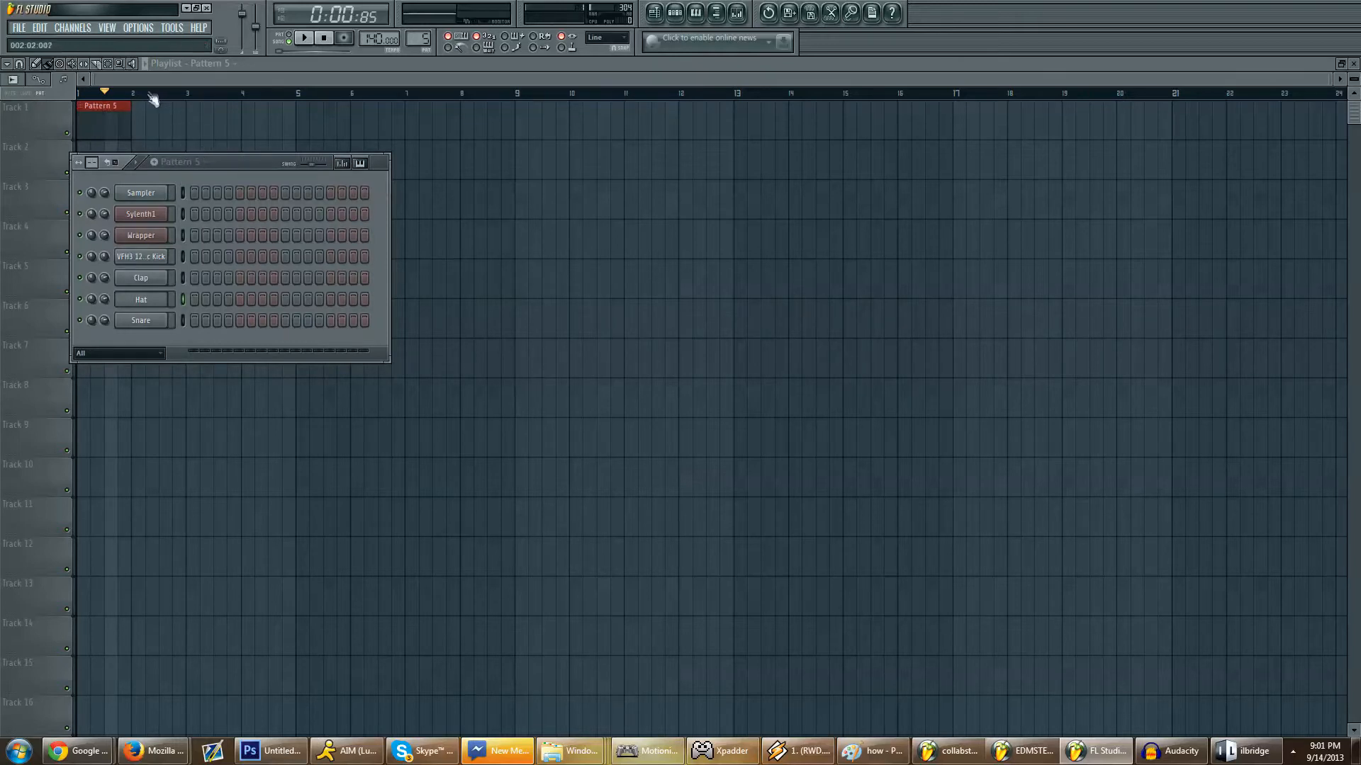
drag(295, 164, 832, 200)
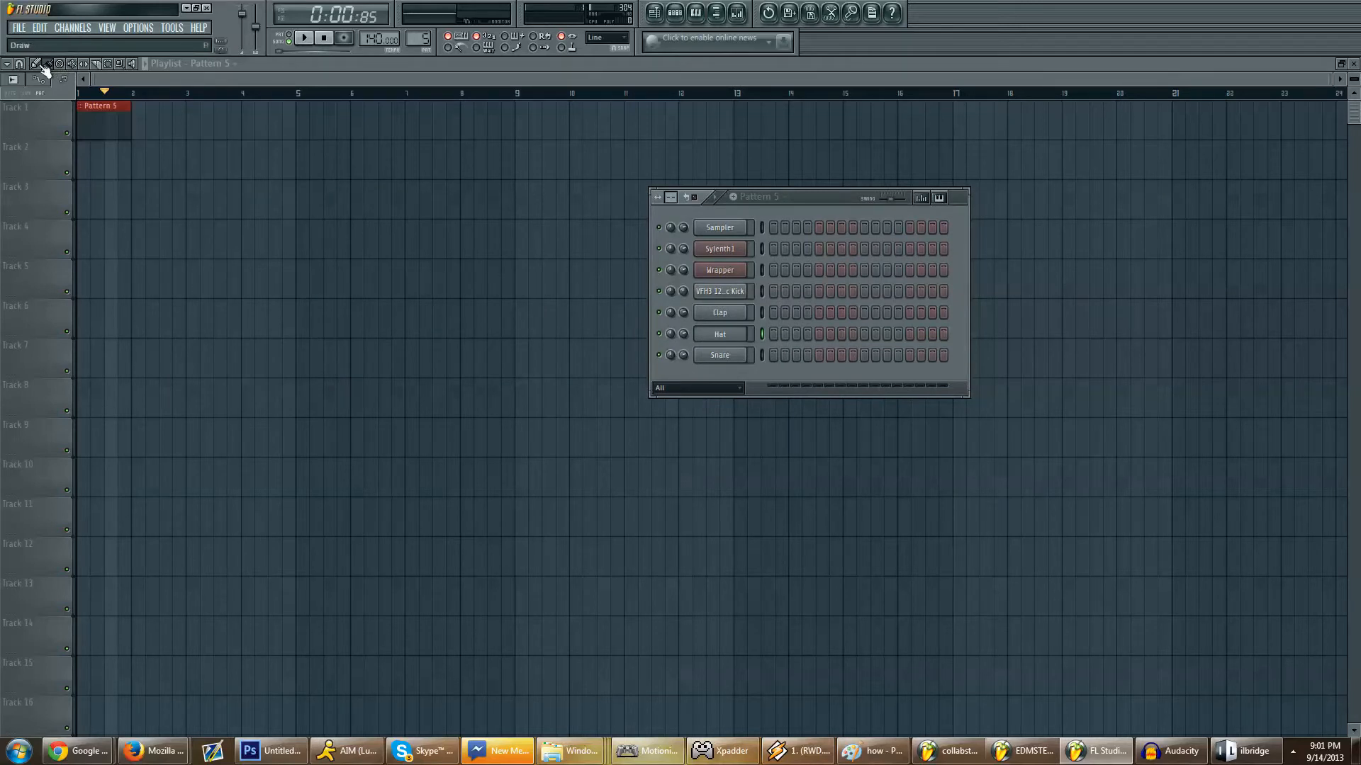
right_click(95, 104)
click(87, 111)
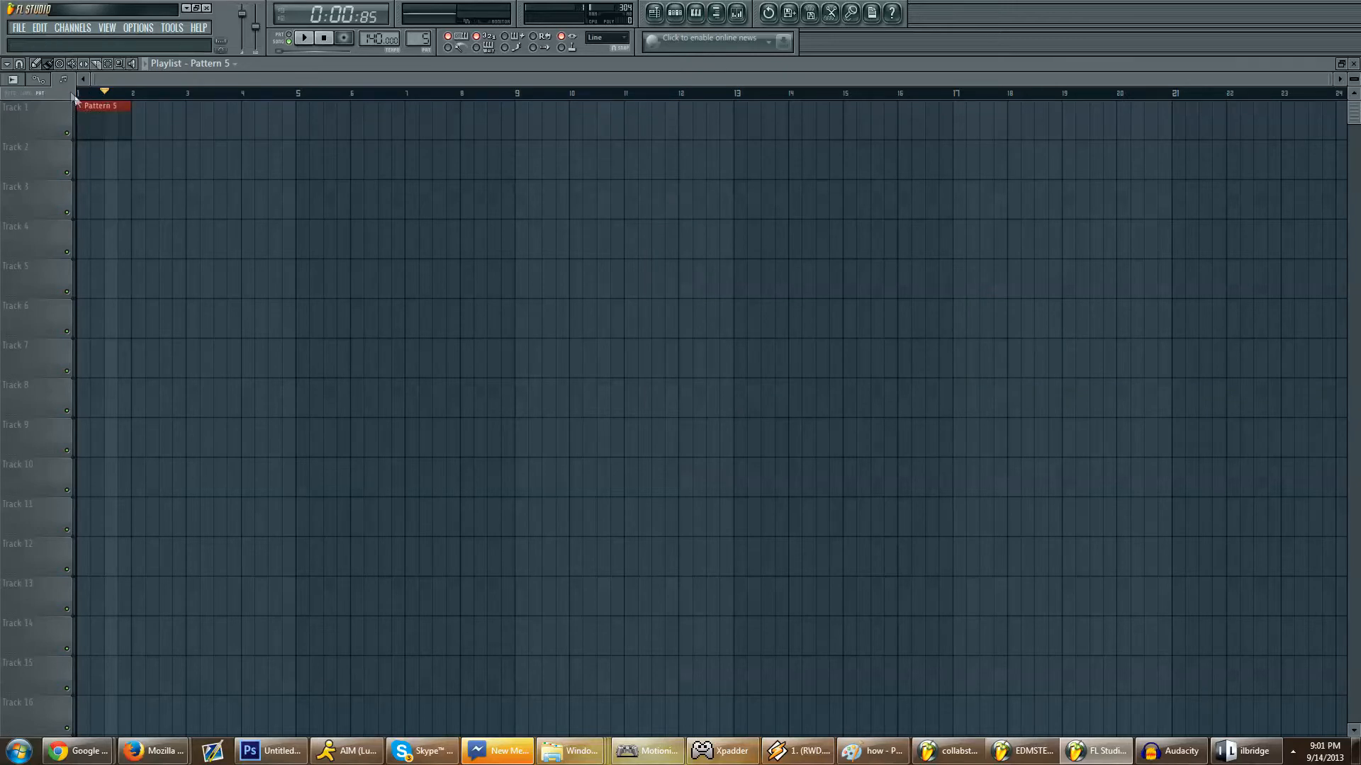
Step: Reopen the step sequencer from the Pattern 5 clip and switch the active pattern to Pattern 1
double_click(104, 104)
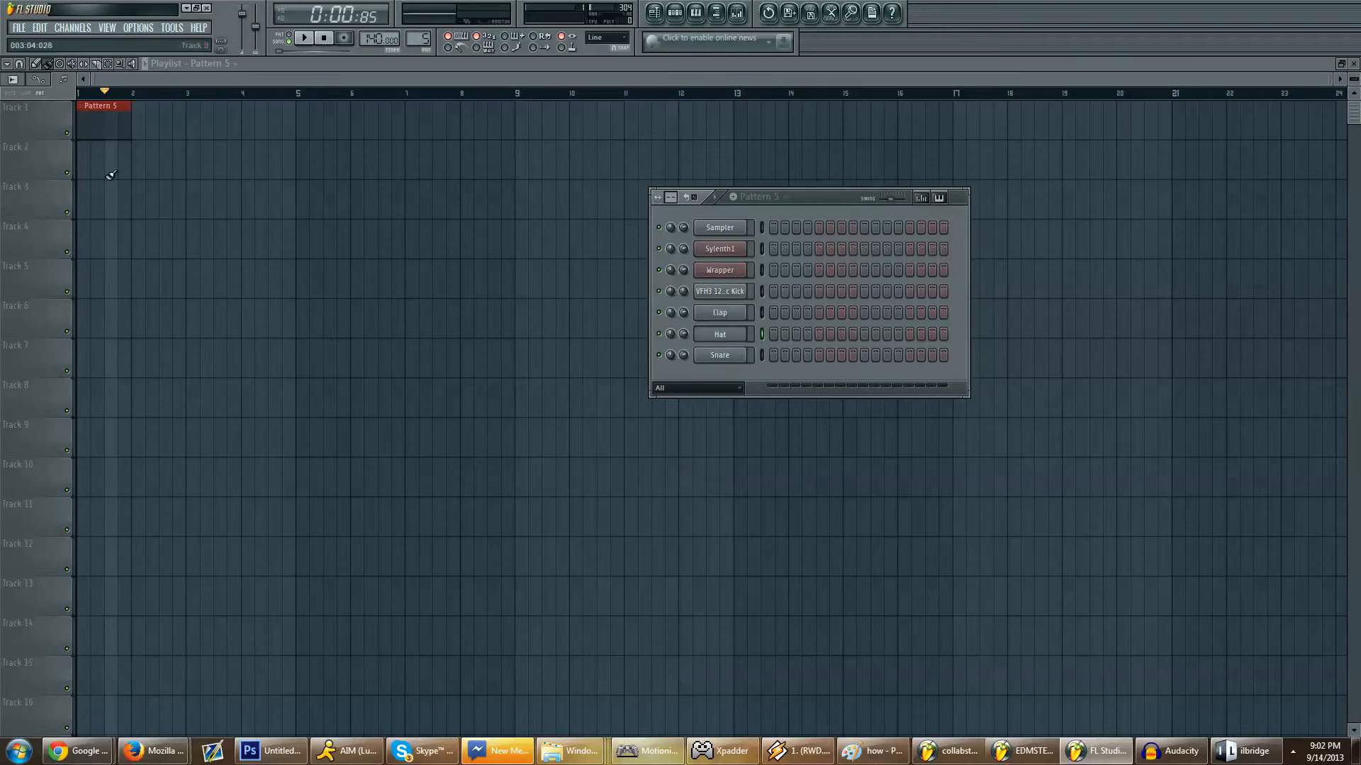
click(771, 200)
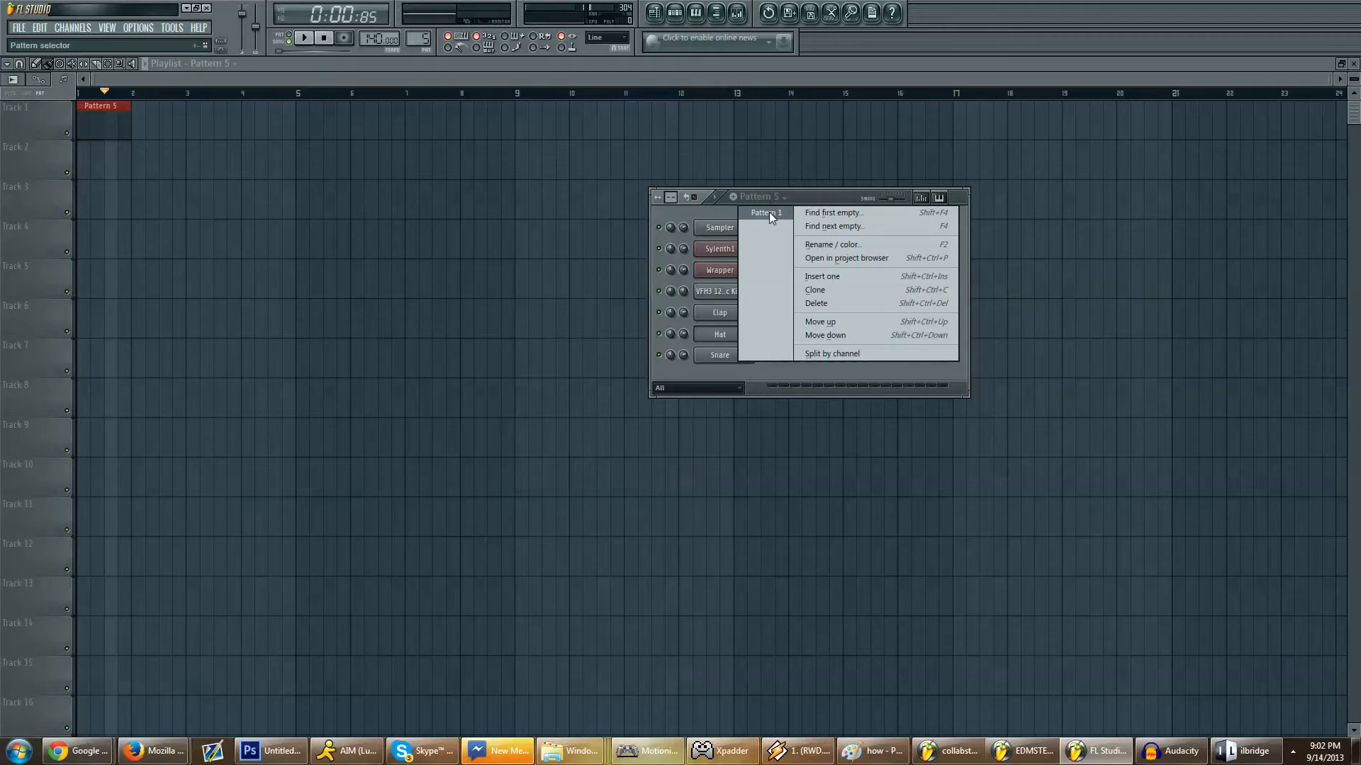
click(768, 212)
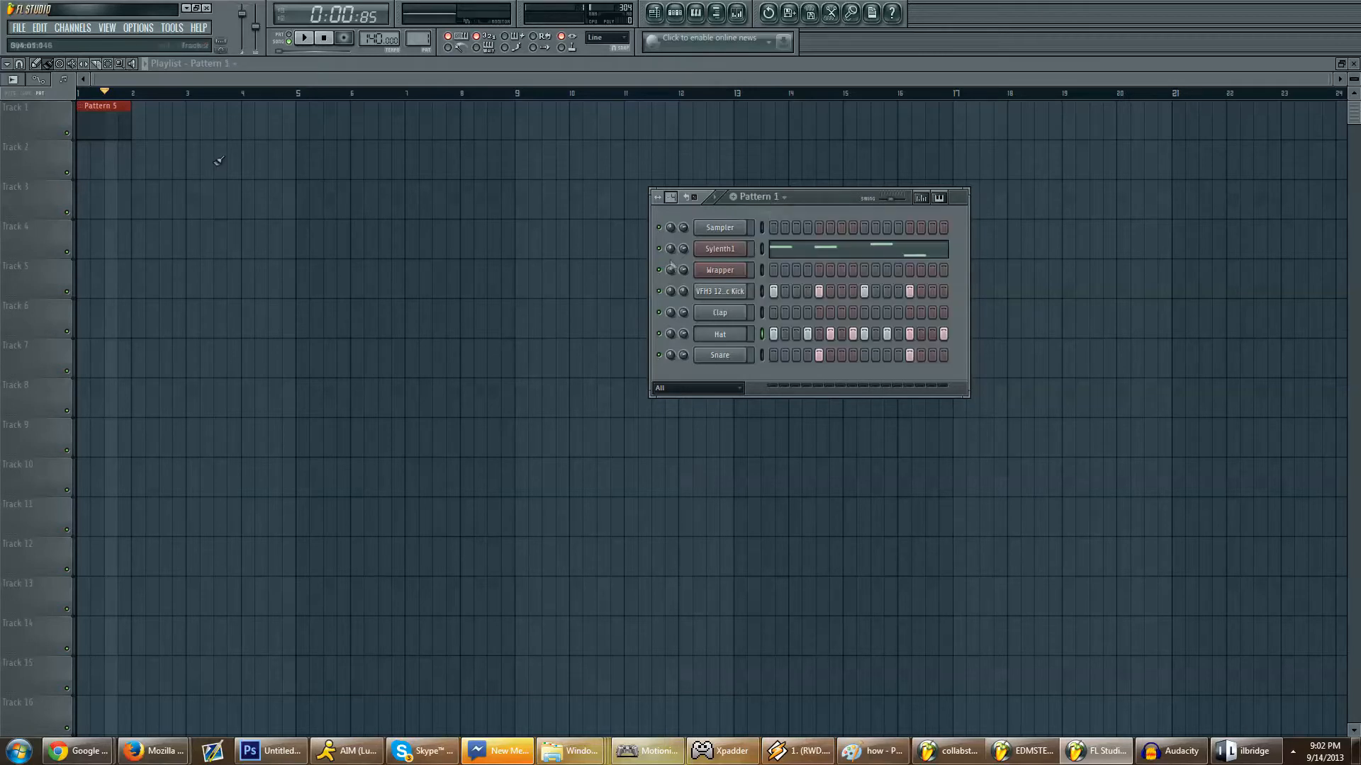
Step: Replace the Pattern 5 clip on Track 1 with a Pattern 1 clip starting at bar 1, deleting and re-placing it once
right_click(107, 113)
click(100, 110)
drag(122, 110, 108, 110)
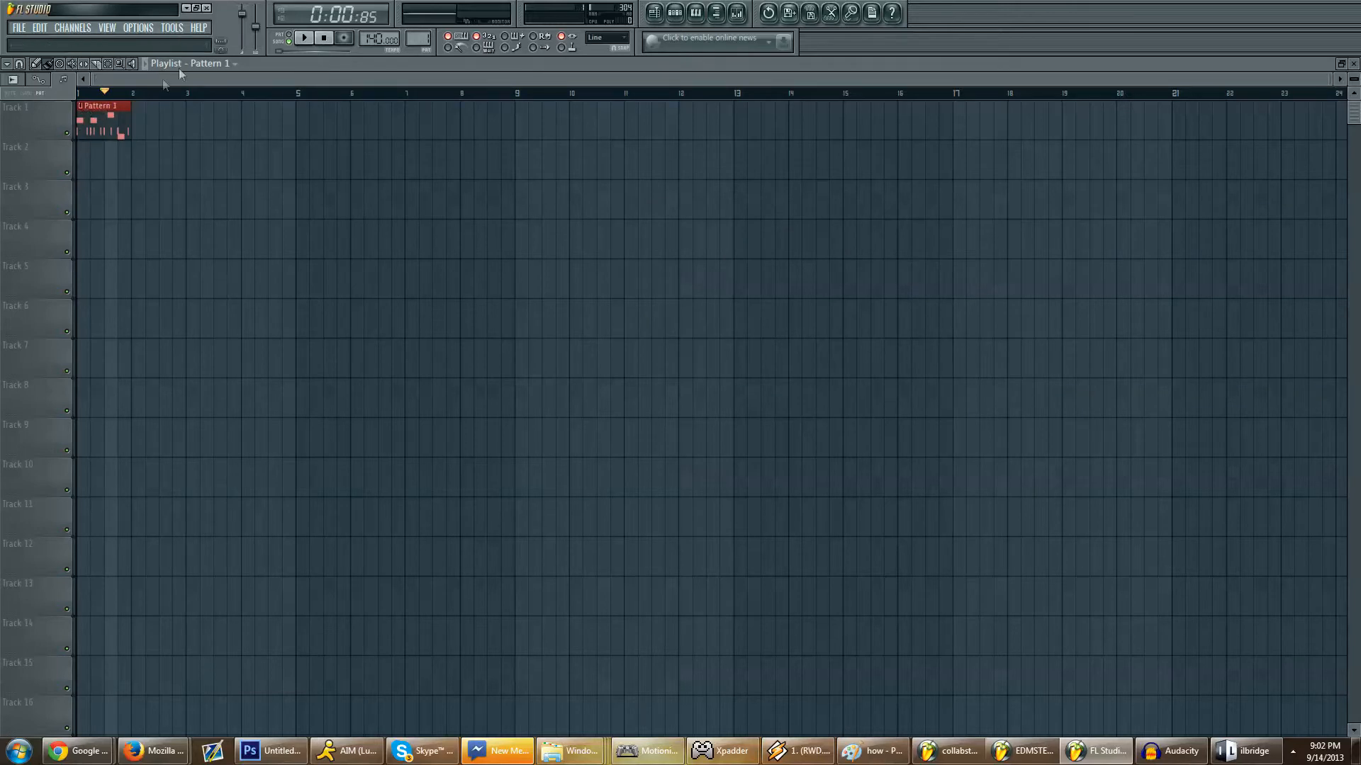
right_click(108, 110)
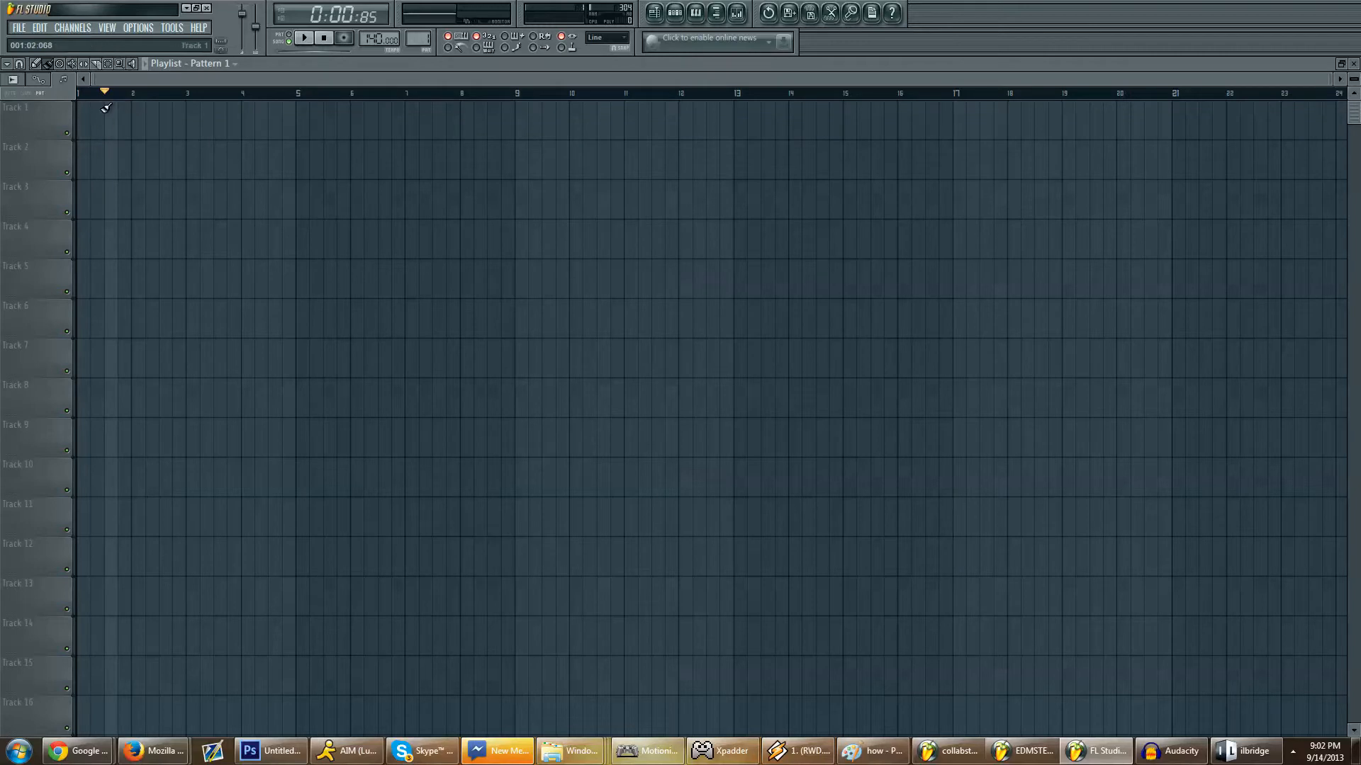
click(98, 108)
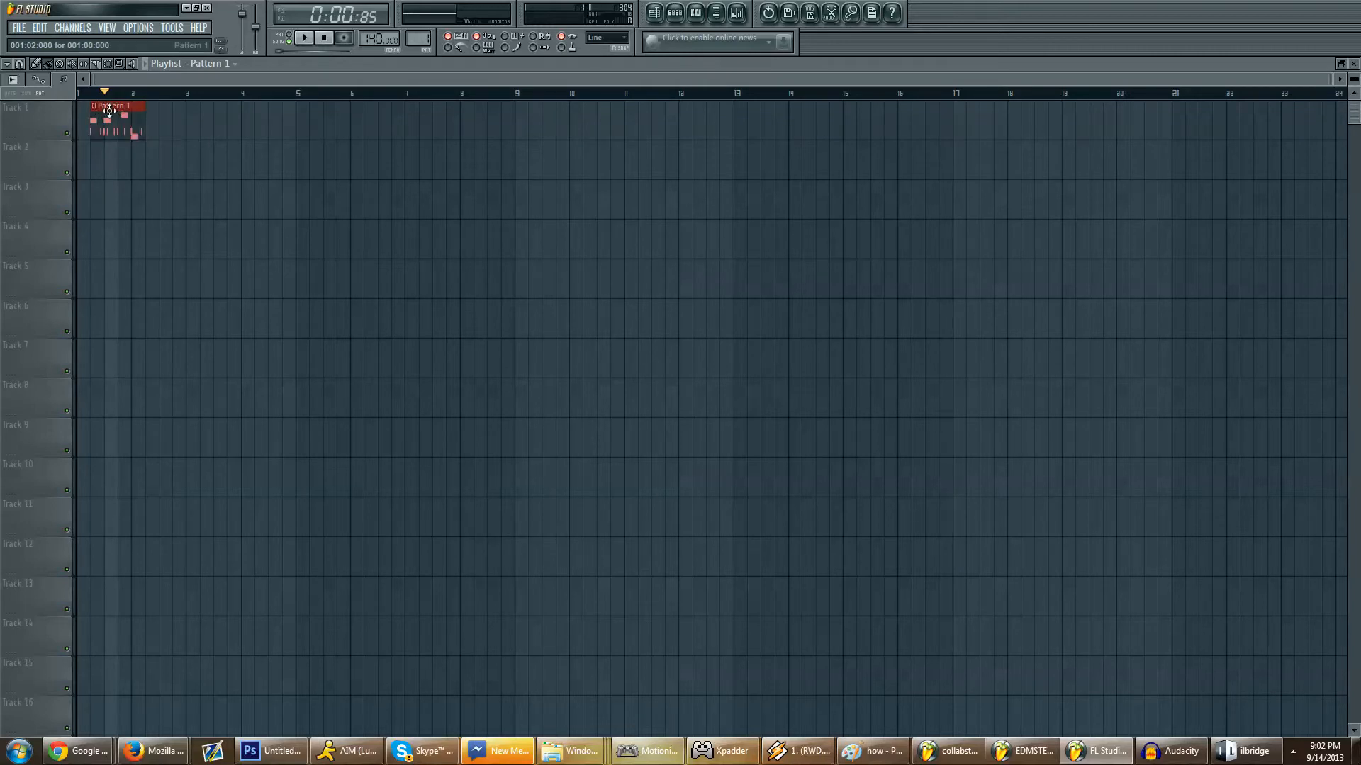
drag(108, 109, 93, 115)
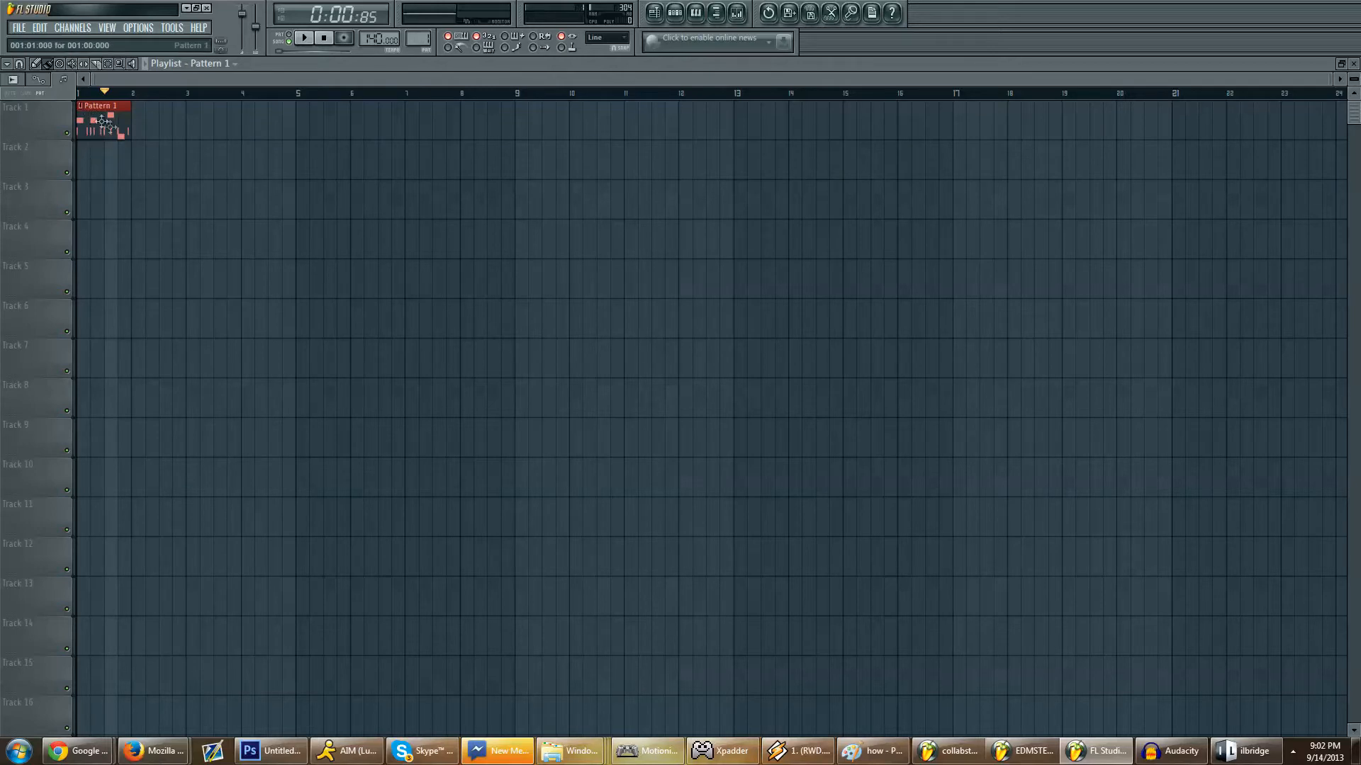
Step: Open the Pattern 1 clip's step sequencer and audition it in song mode and pattern mode, then return to song mode
double_click(104, 114)
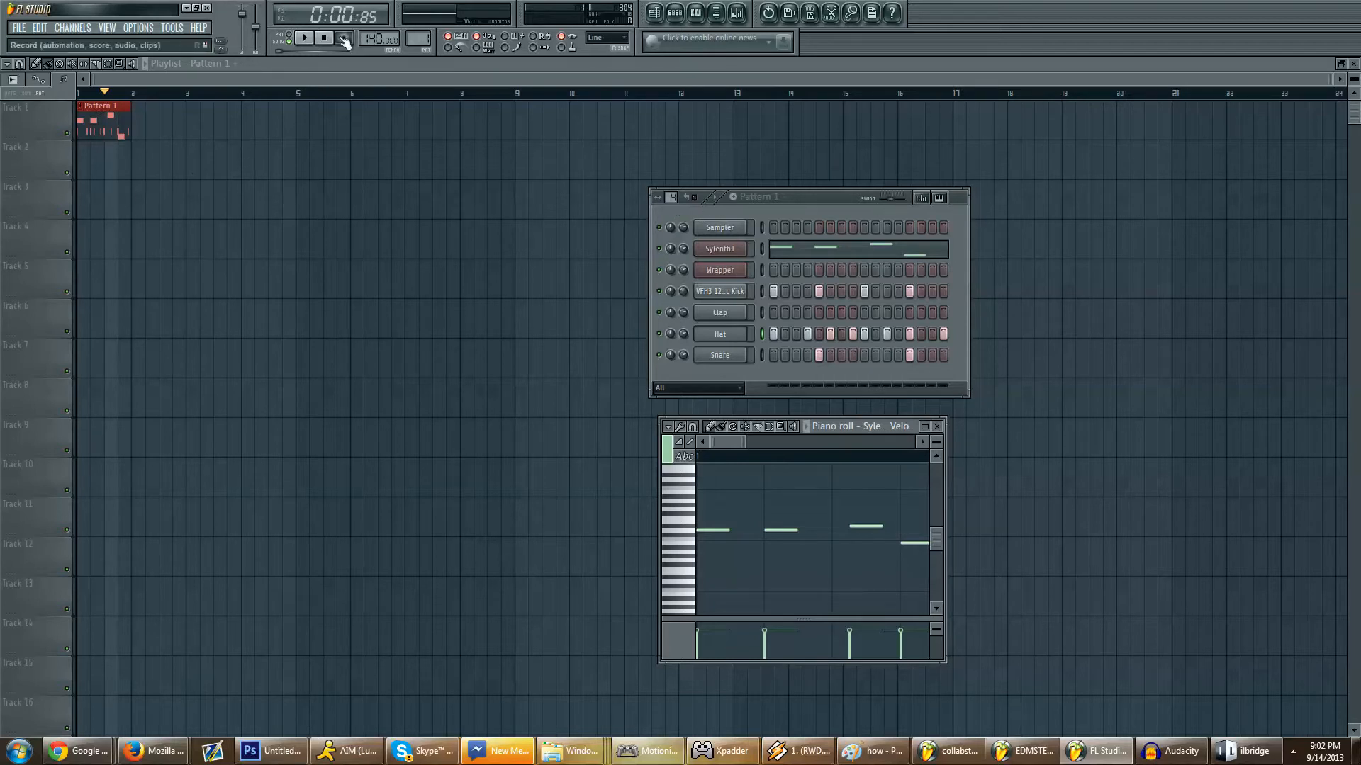
click(304, 39)
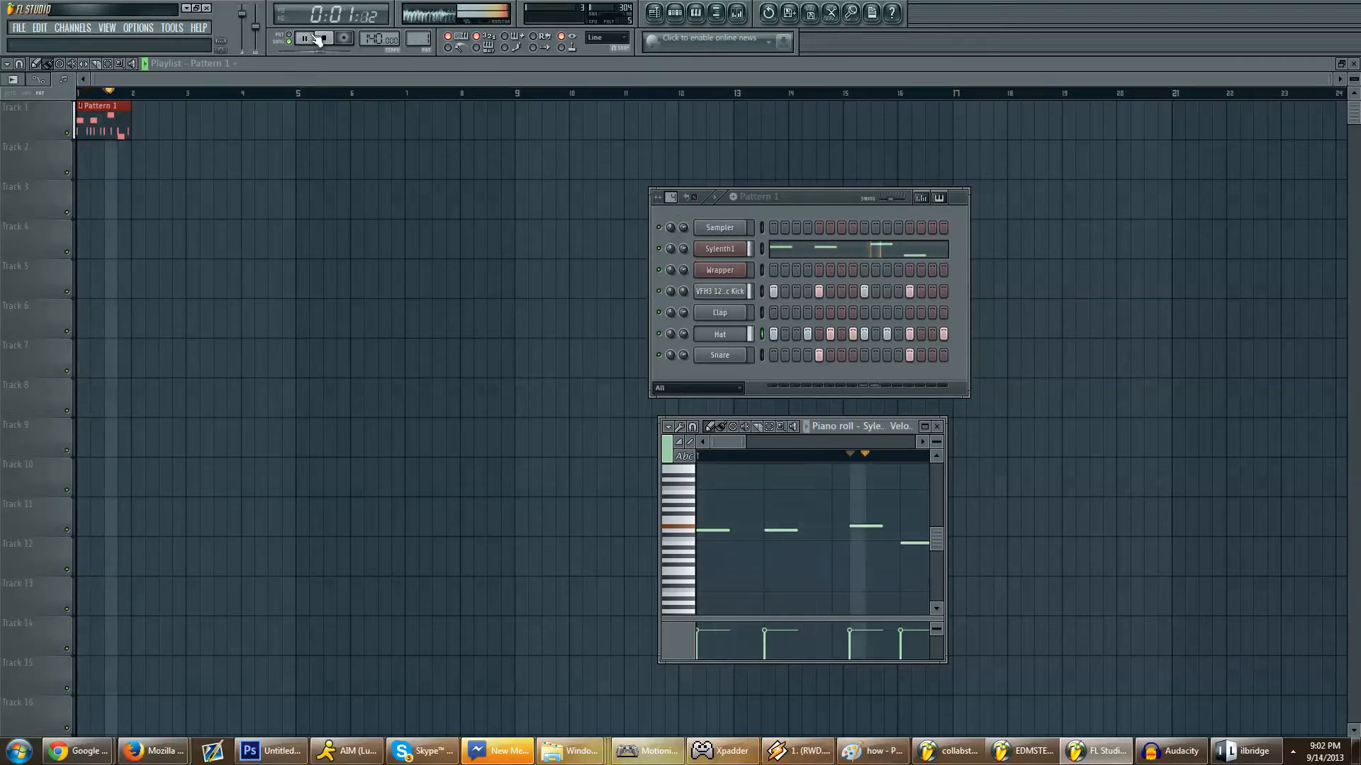
click(324, 38)
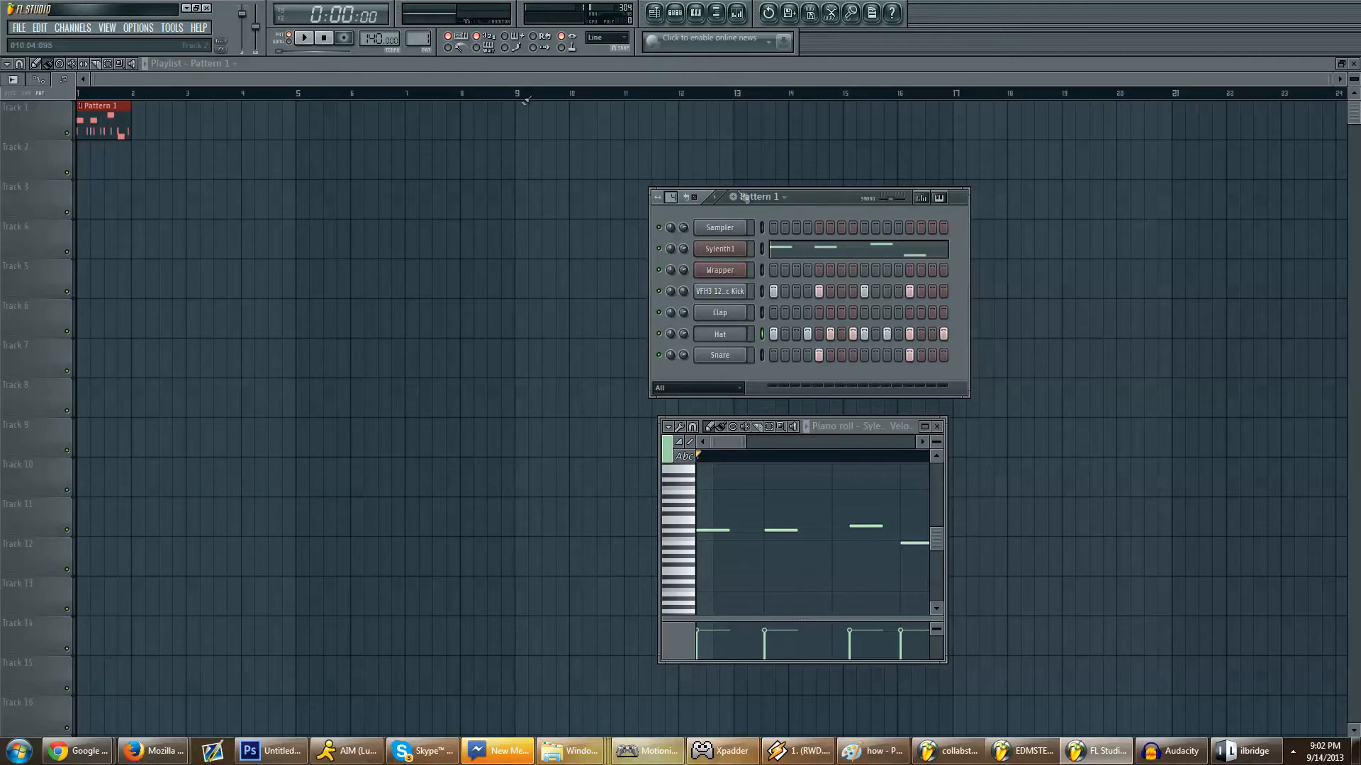
click(308, 37)
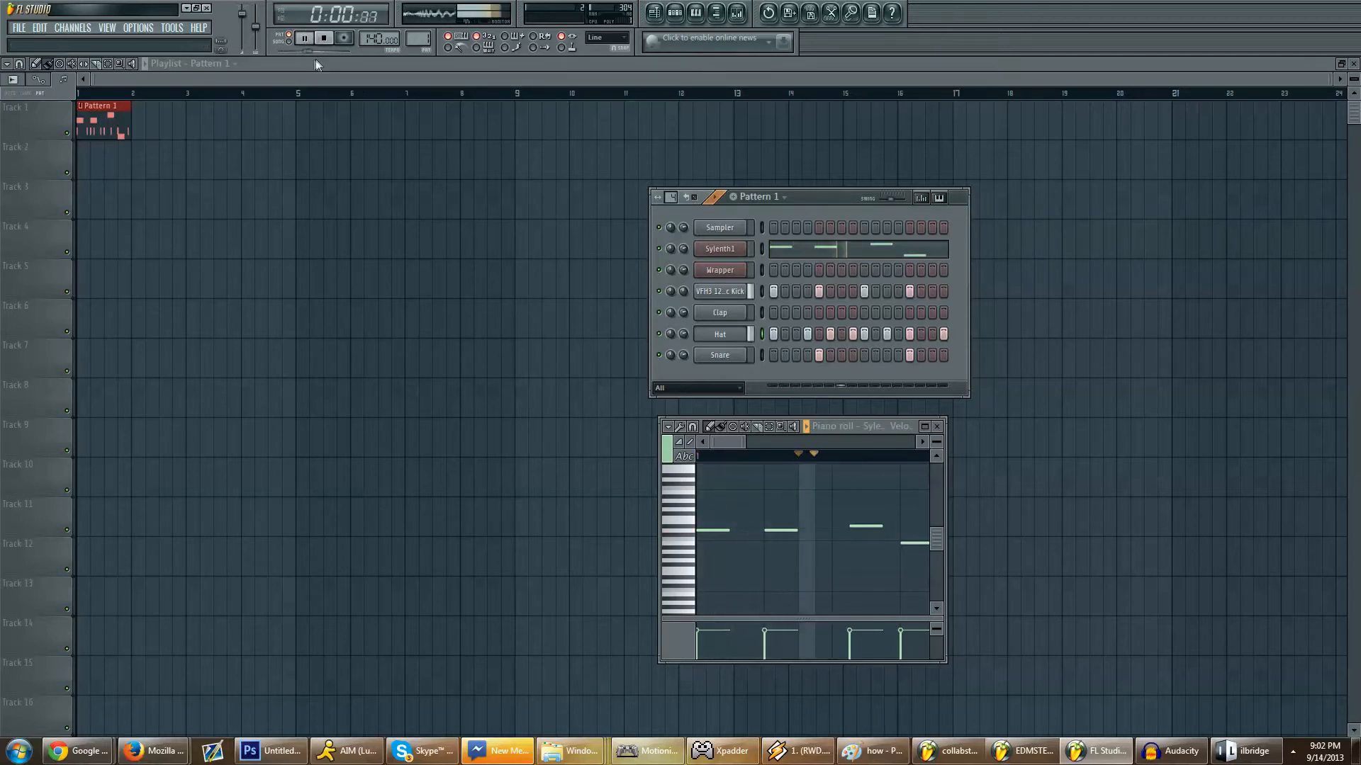
click(325, 40)
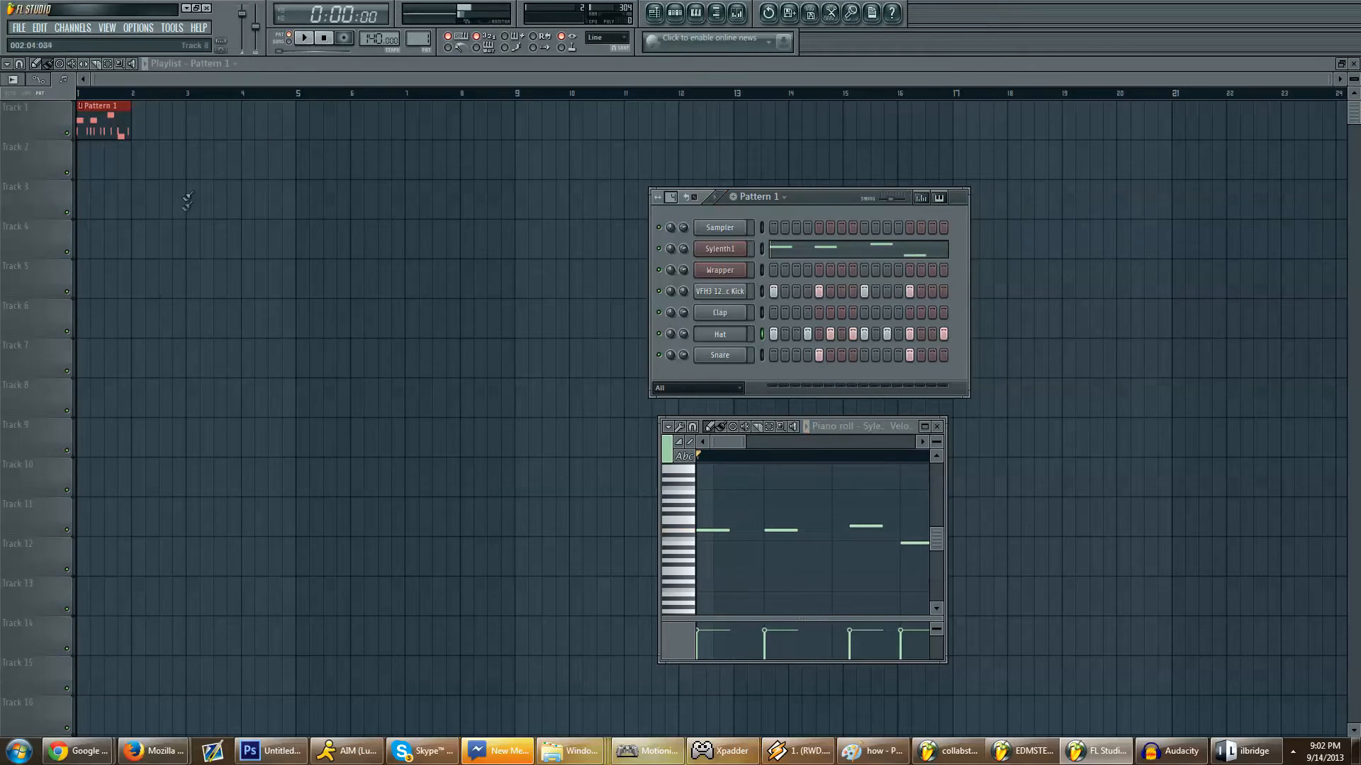
click(289, 41)
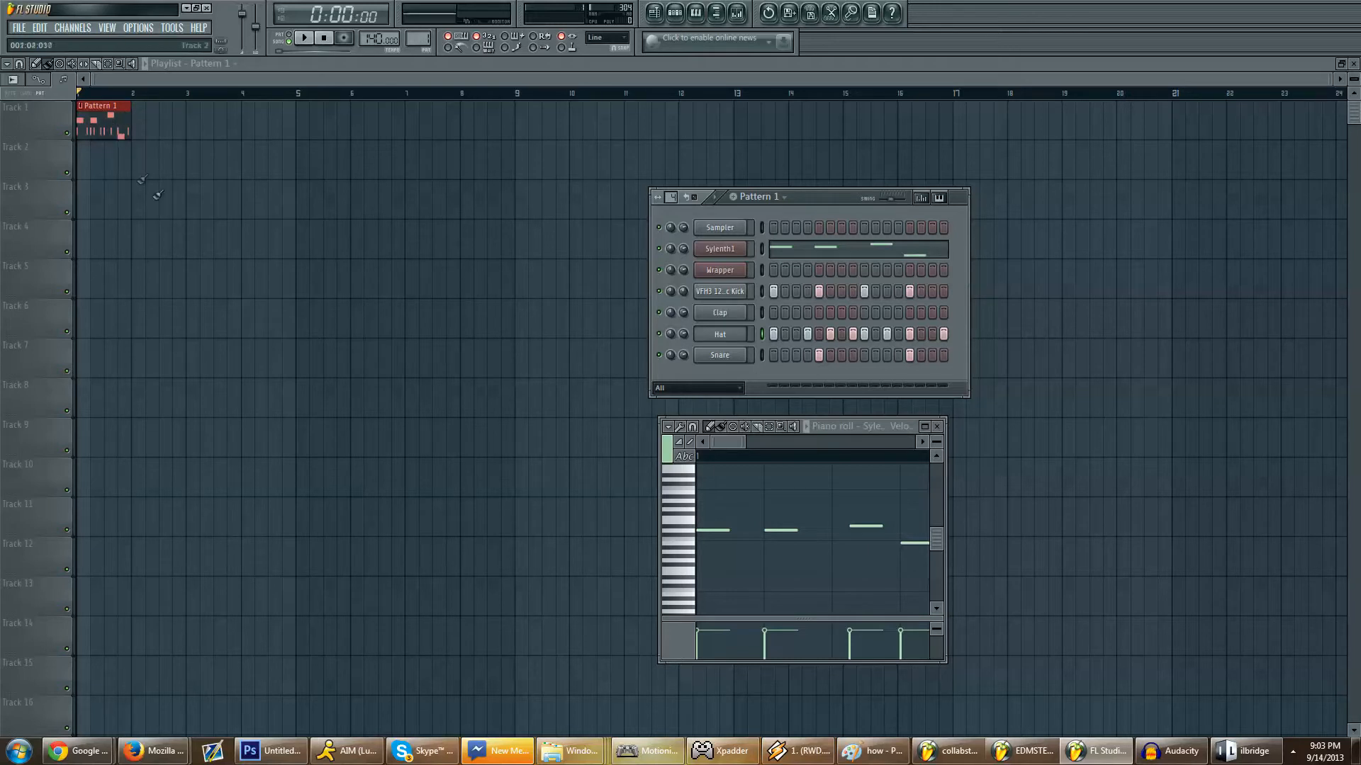
Step: Replace the Track 1 clip with two Pattern 1 clips on Track 2, starting at bars 2 and 3
right_click(117, 122)
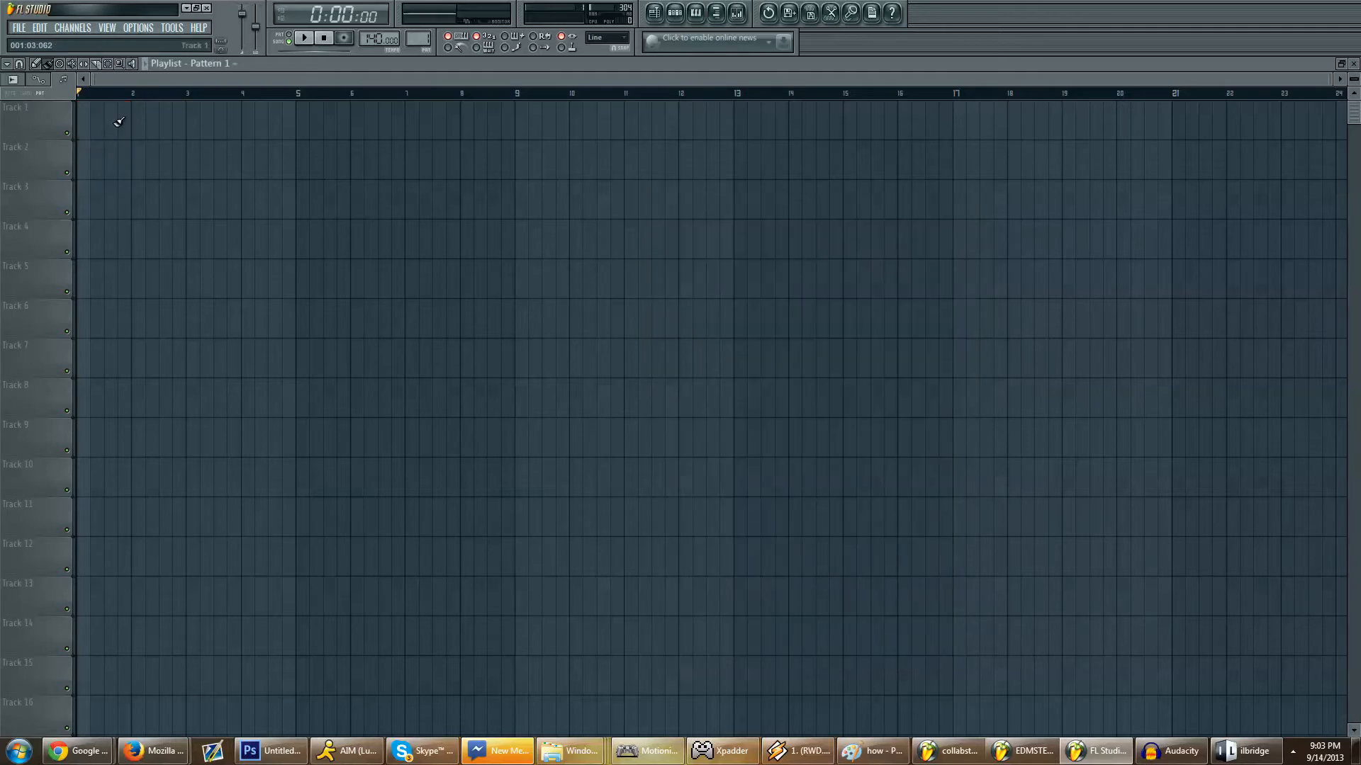
click(119, 122)
drag(119, 122, 78, 121)
click(146, 115)
drag(166, 112, 221, 151)
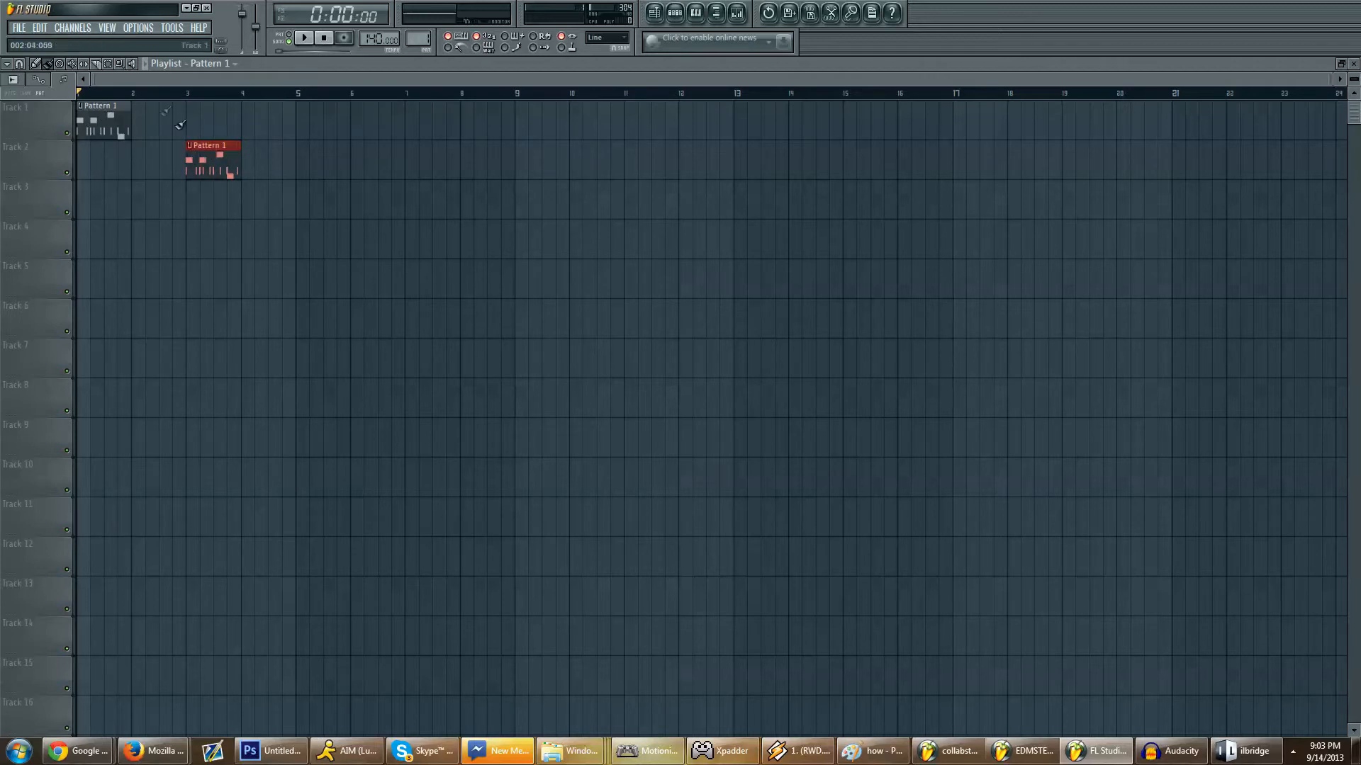
drag(116, 121, 170, 160)
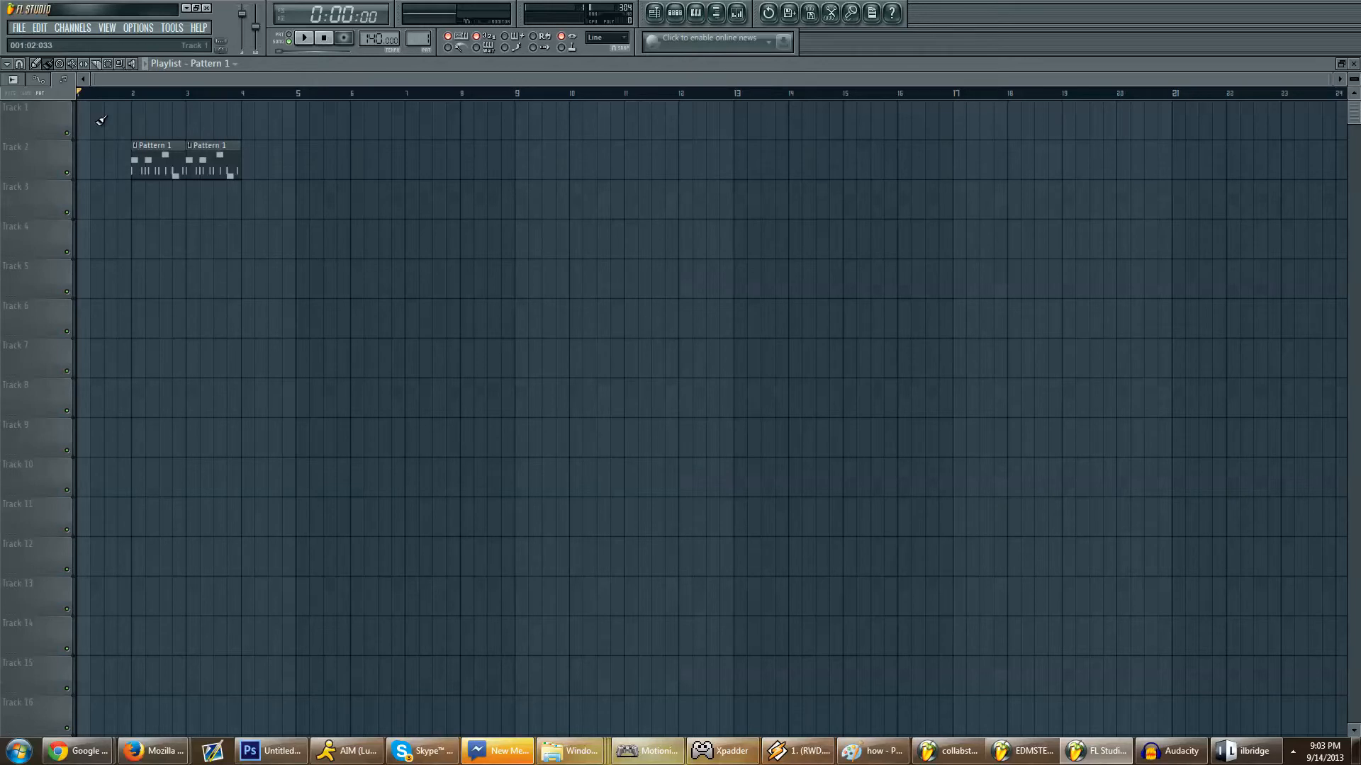
Step: Bring up the step sequencer and clone Pattern 1 into Pattern 2
key(F7)
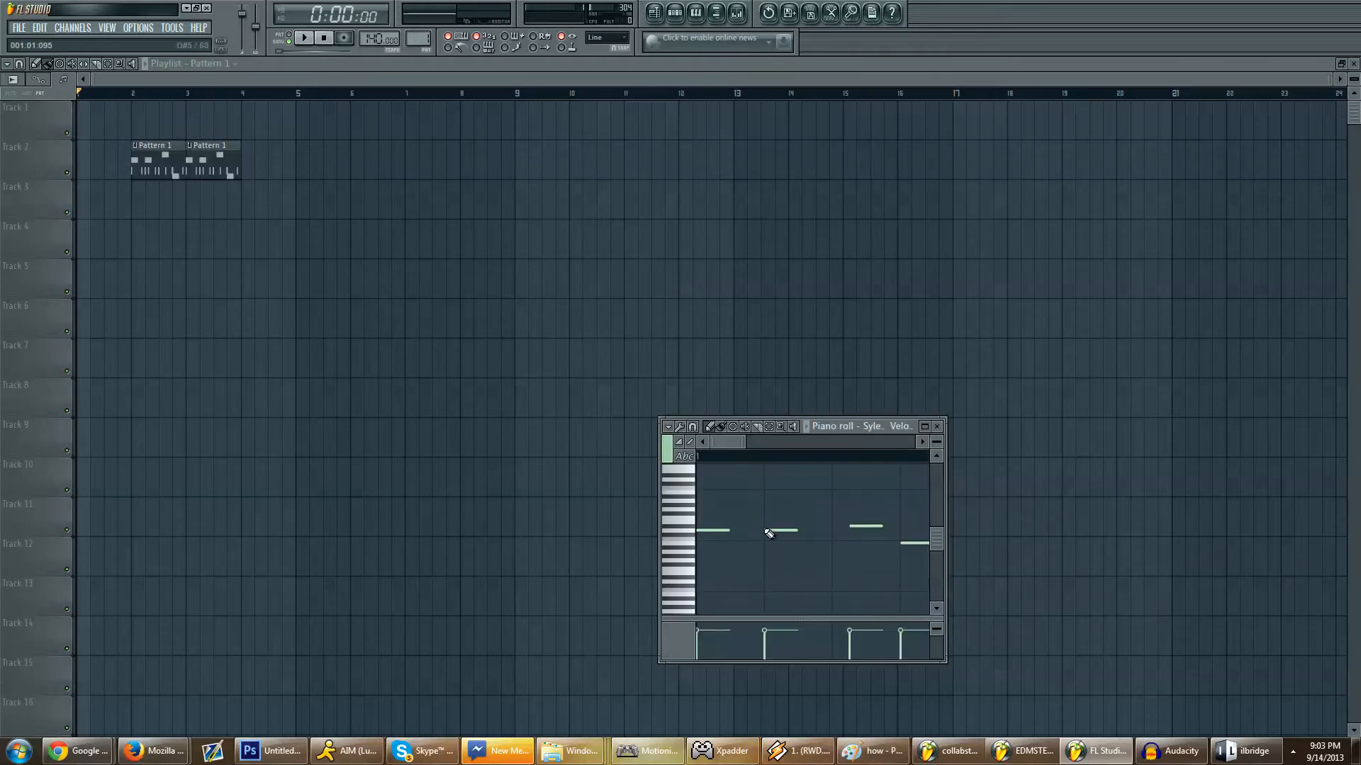
key(Tab)
key(Tab)
key(Tab)
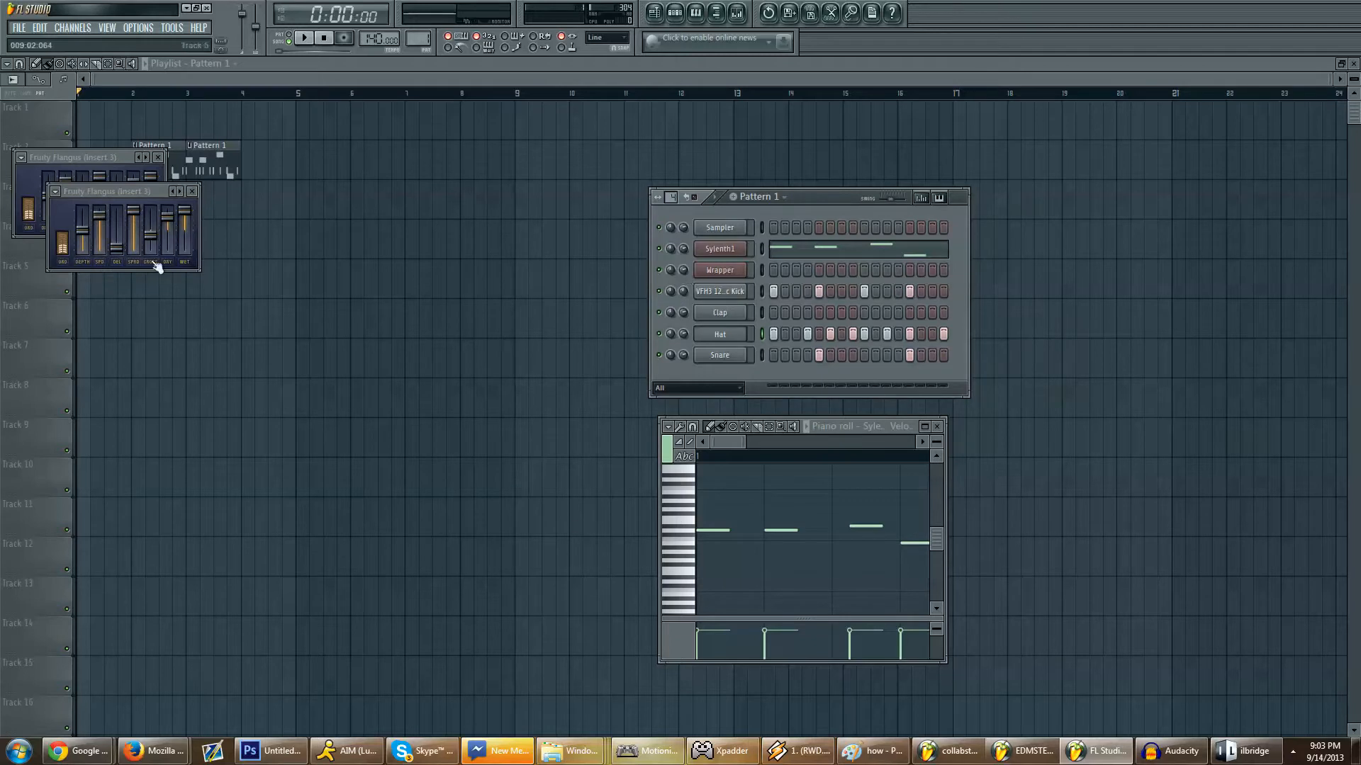
click(772, 198)
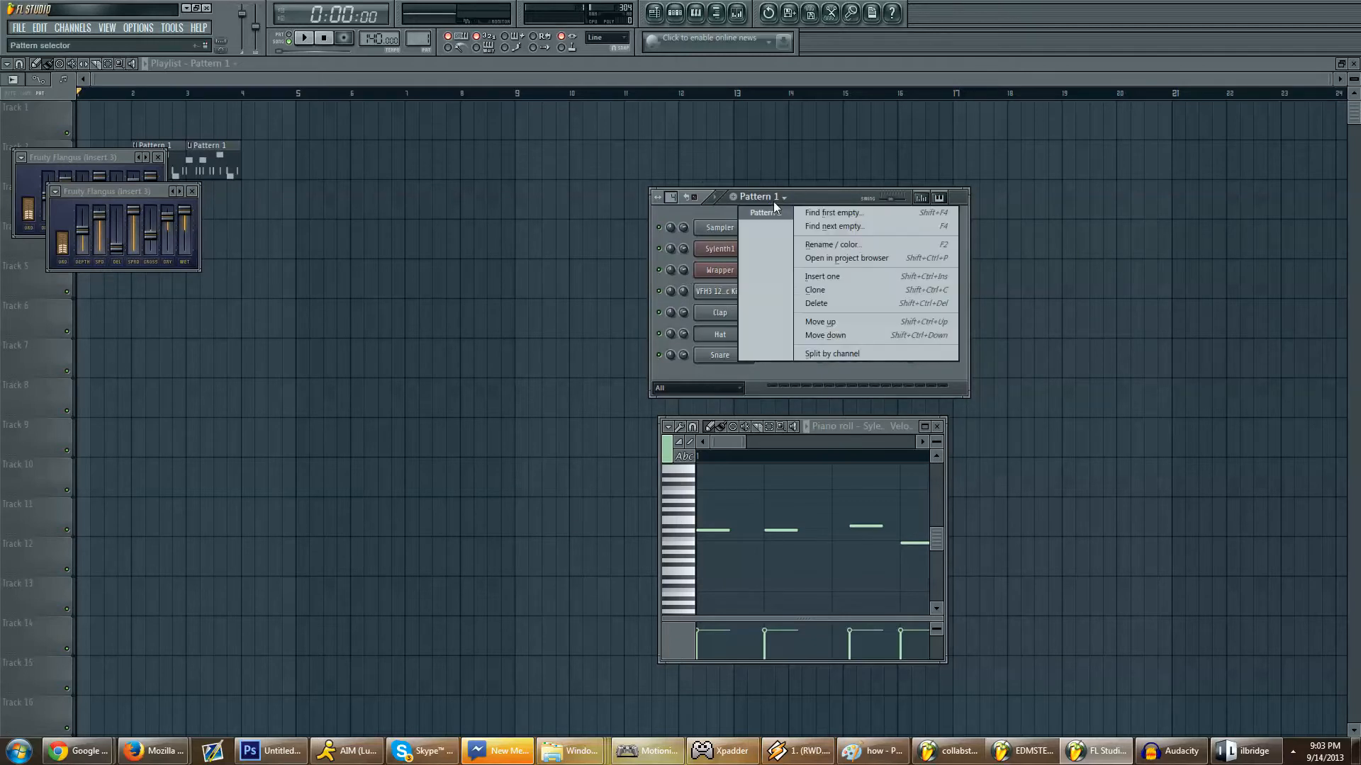
click(831, 290)
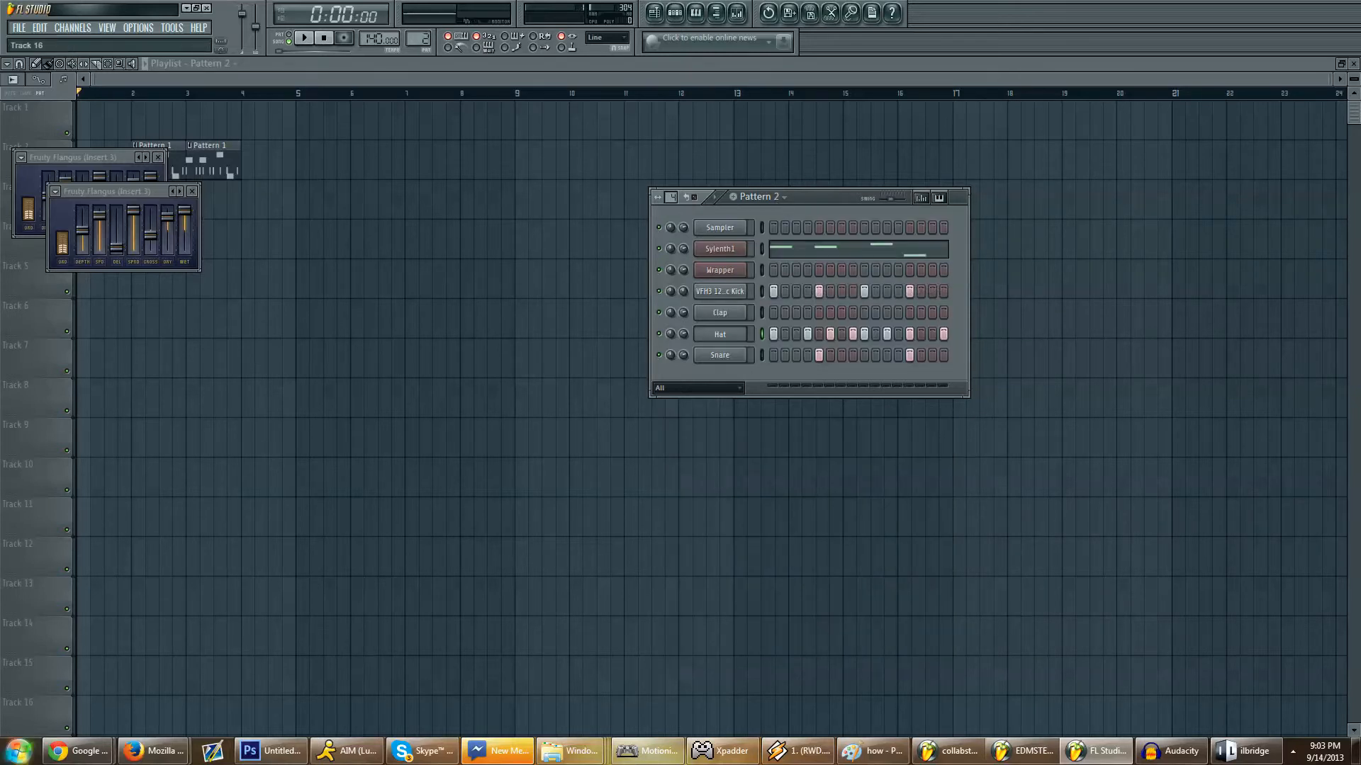
Step: Clear all Snare and Hat steps in Pattern 2, keeping the kick and Sylenth1 notes, and play the pattern briefly
mouse_move(872, 751)
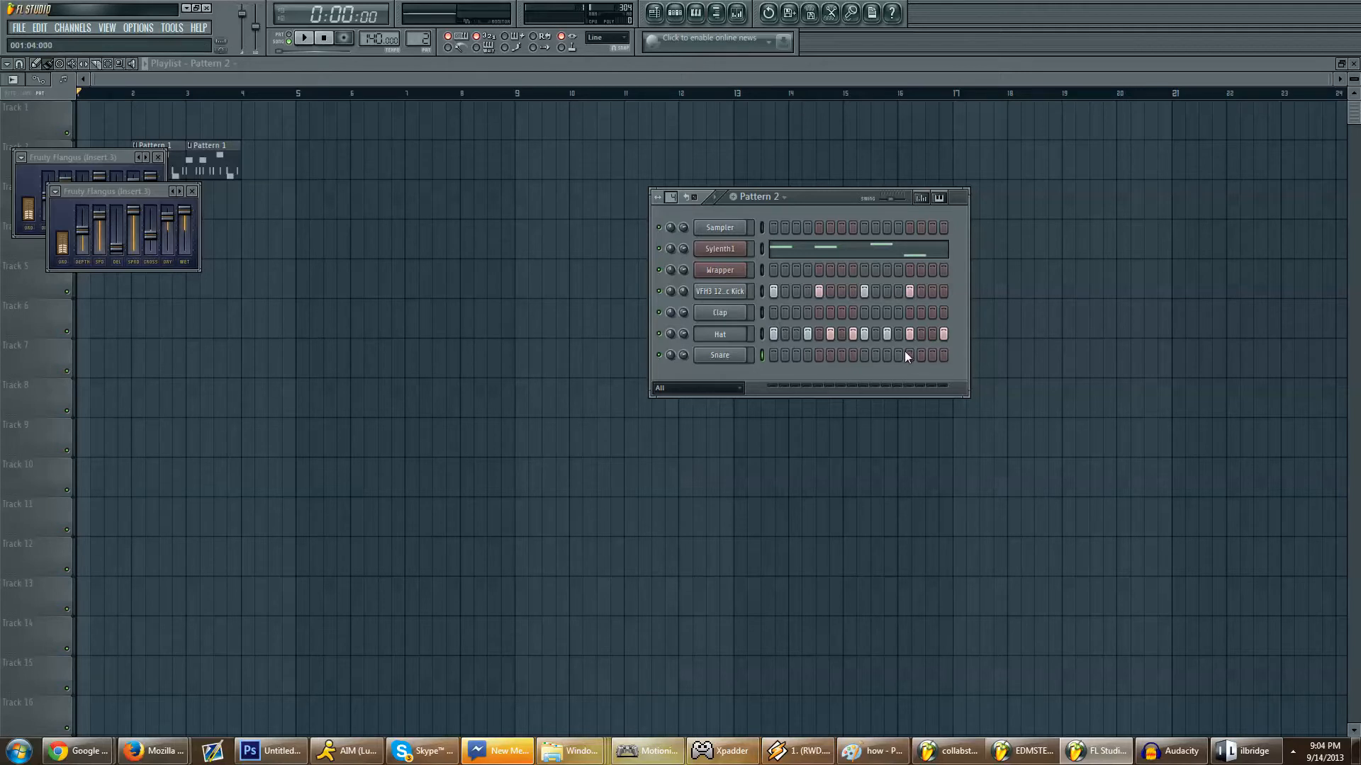
click(773, 334)
drag(774, 337, 998, 372)
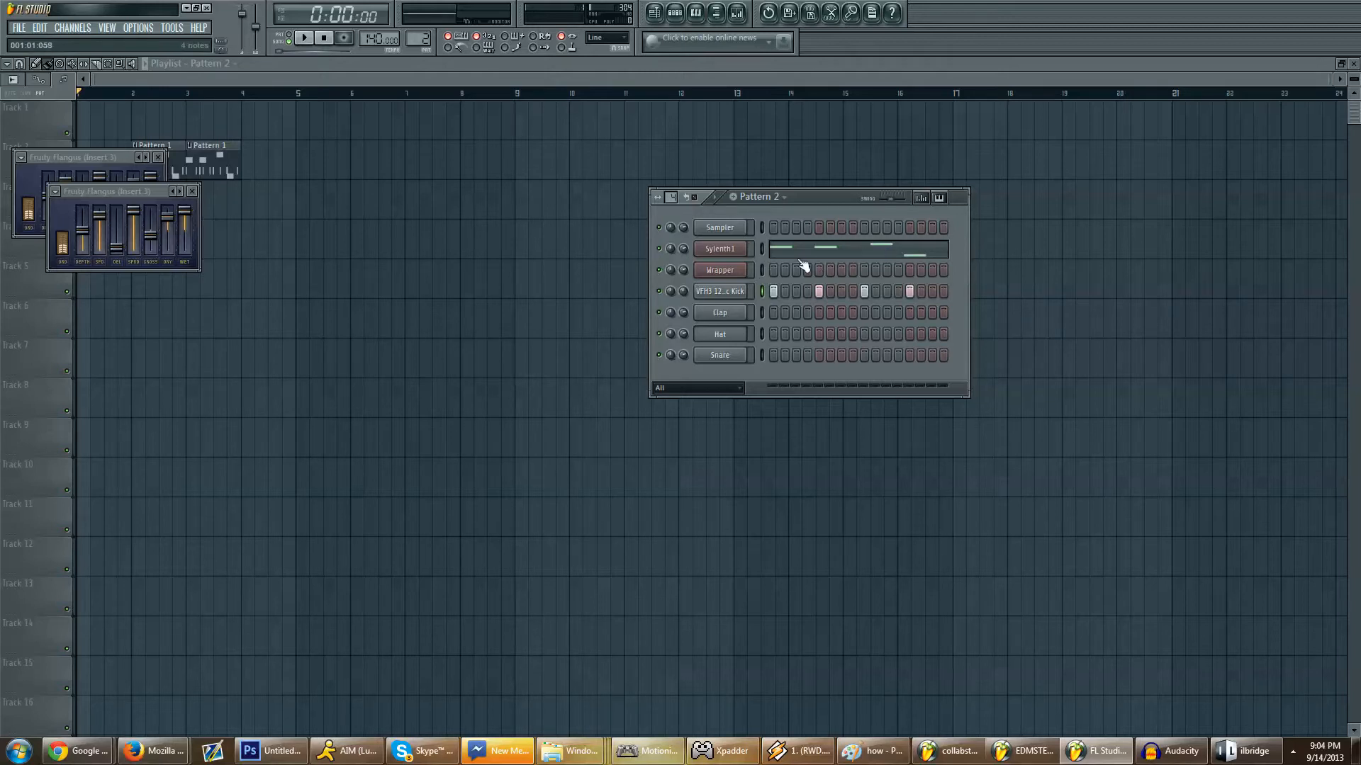
click(303, 39)
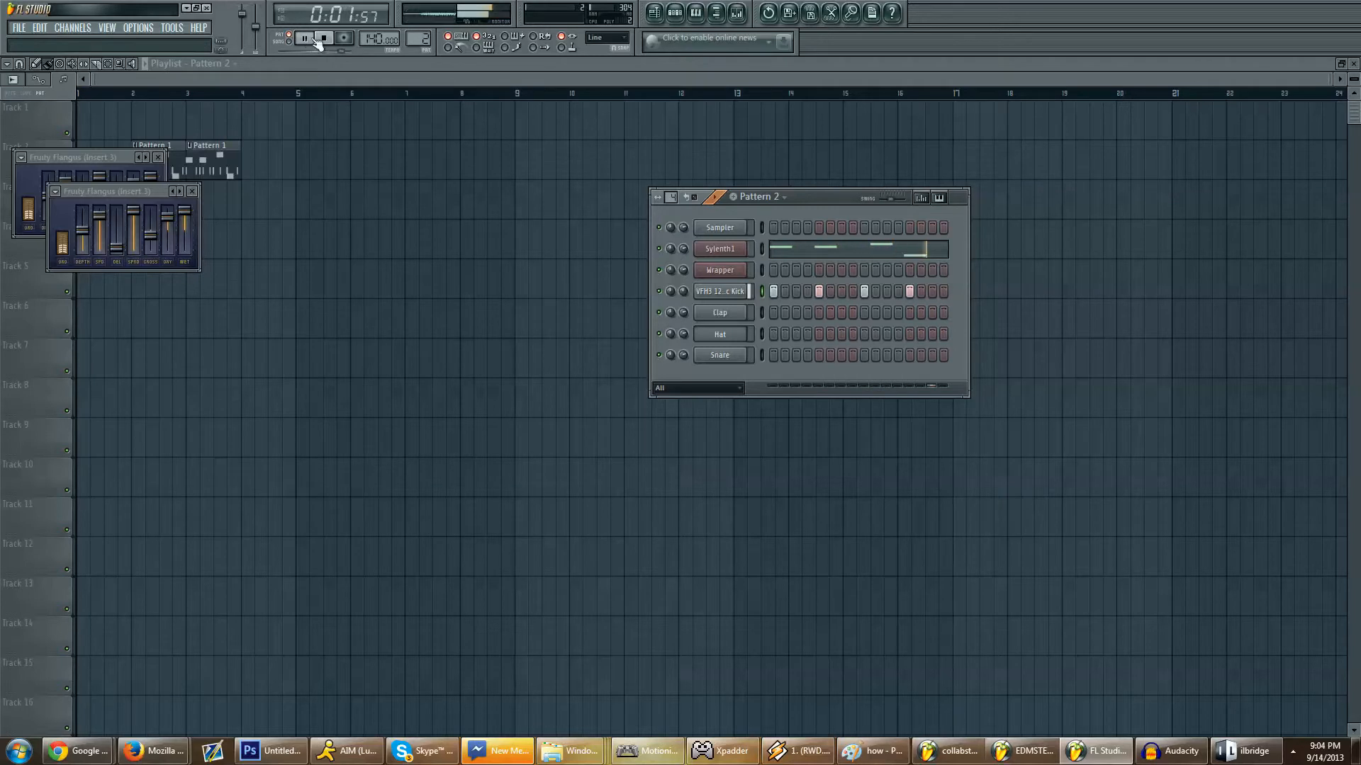
click(324, 39)
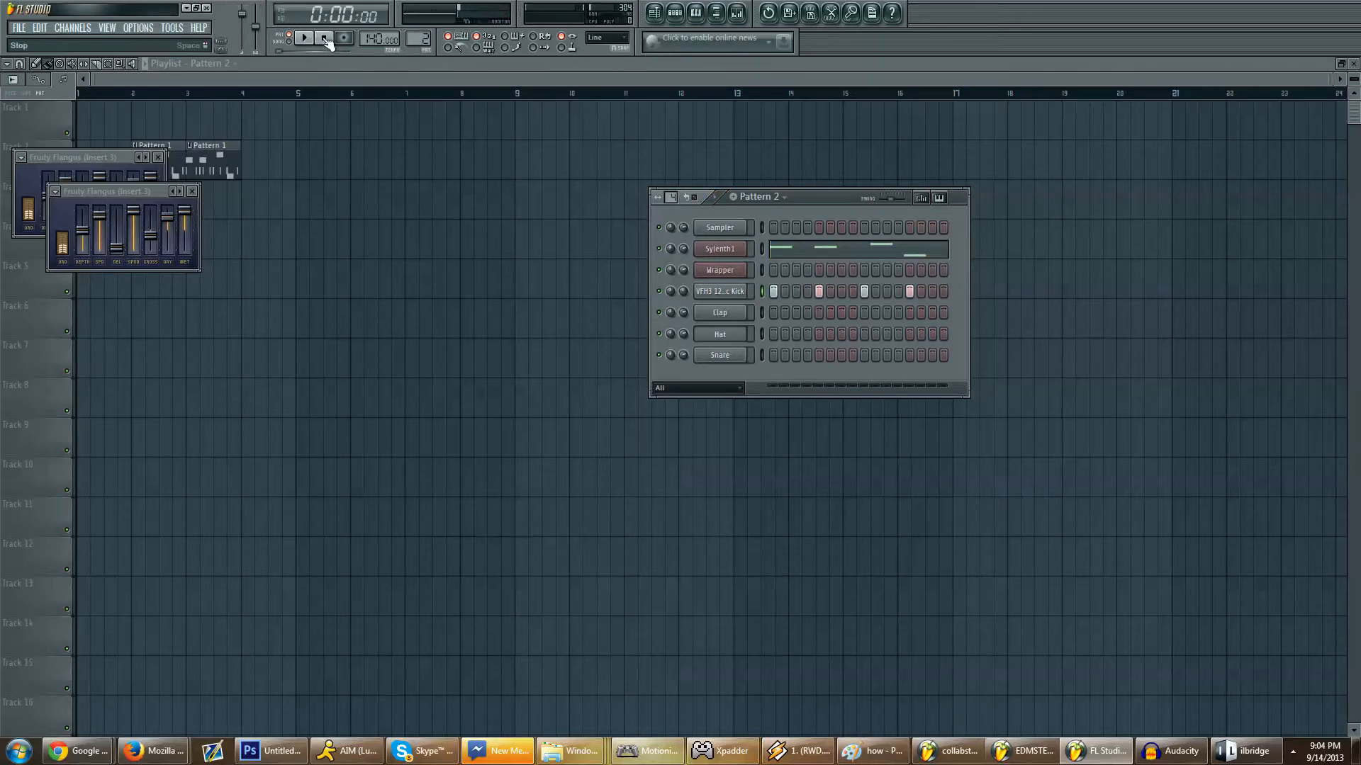
Step: Close both Fruity Flangus windows and place a Pattern 2 clip at bar 1 of Track 1
click(197, 218)
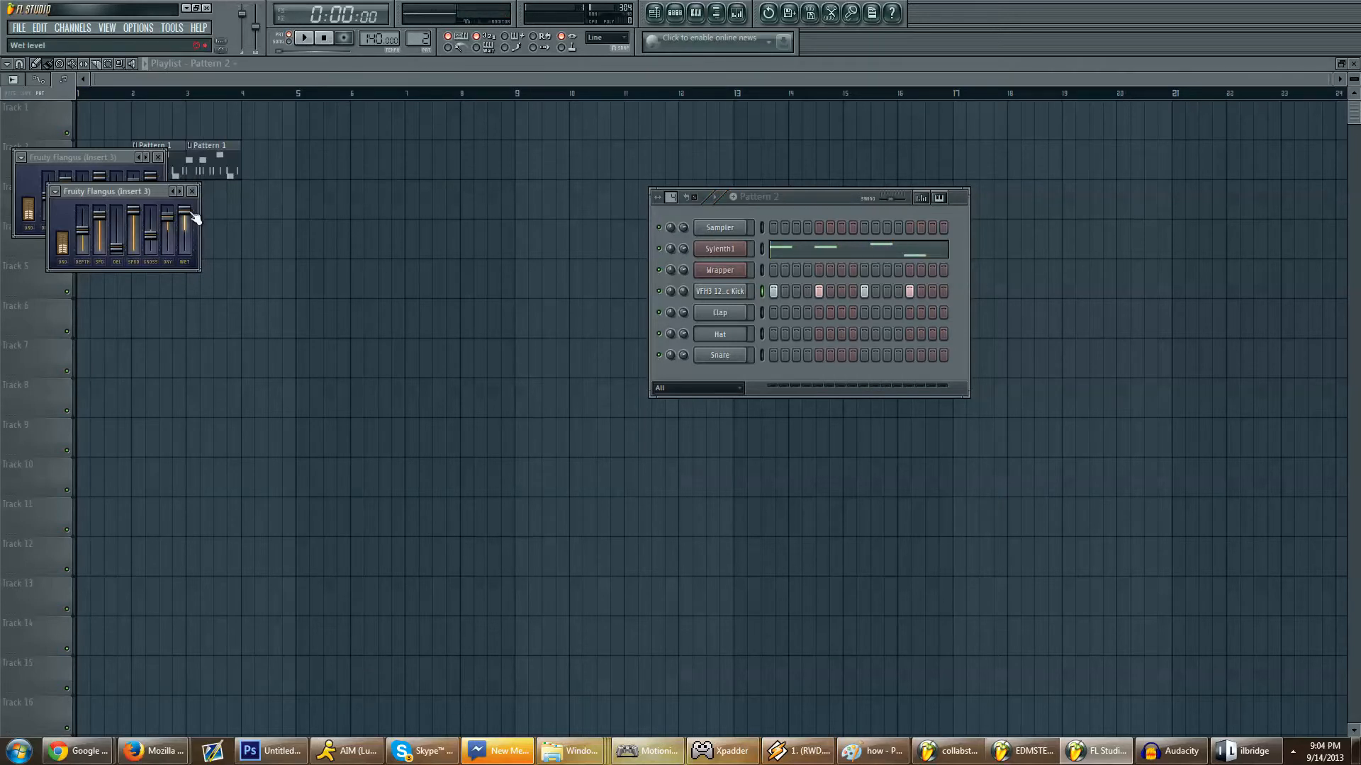
click(191, 191)
click(158, 157)
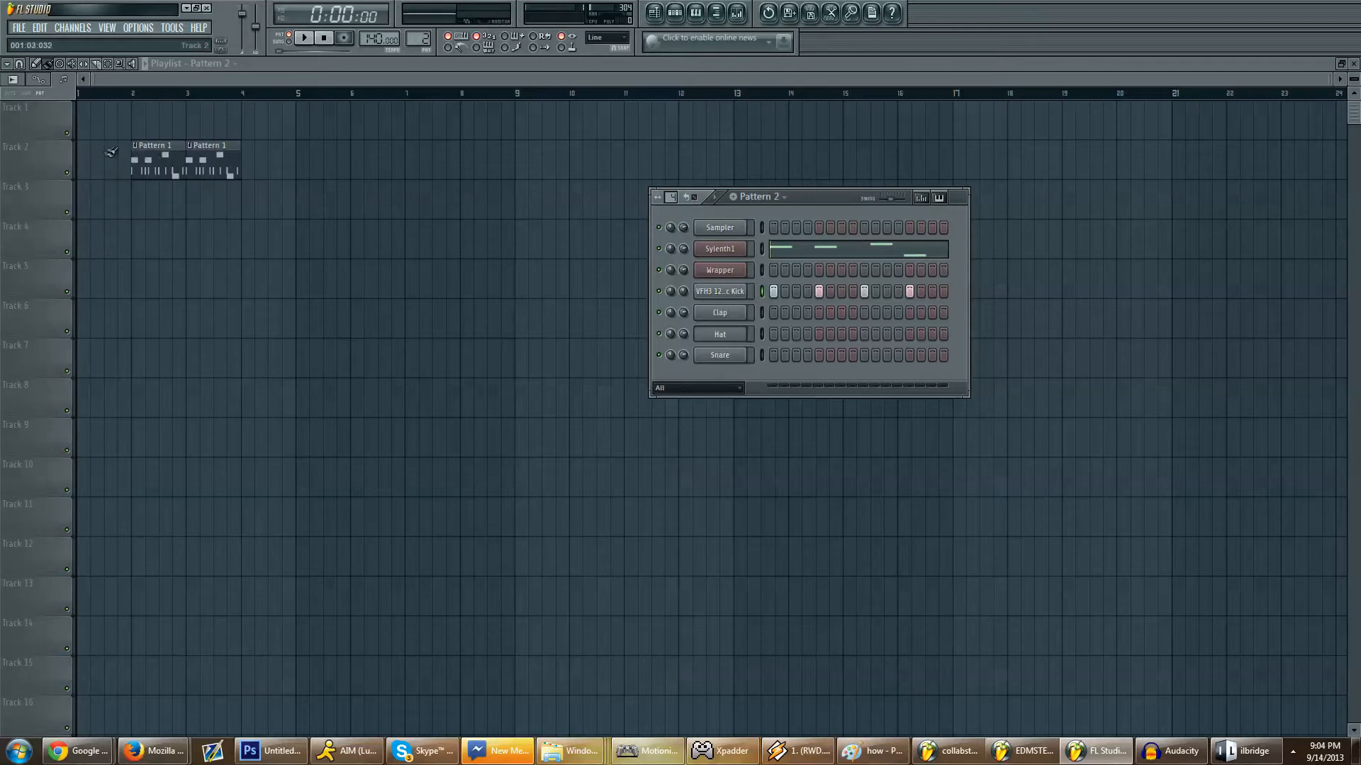
click(103, 131)
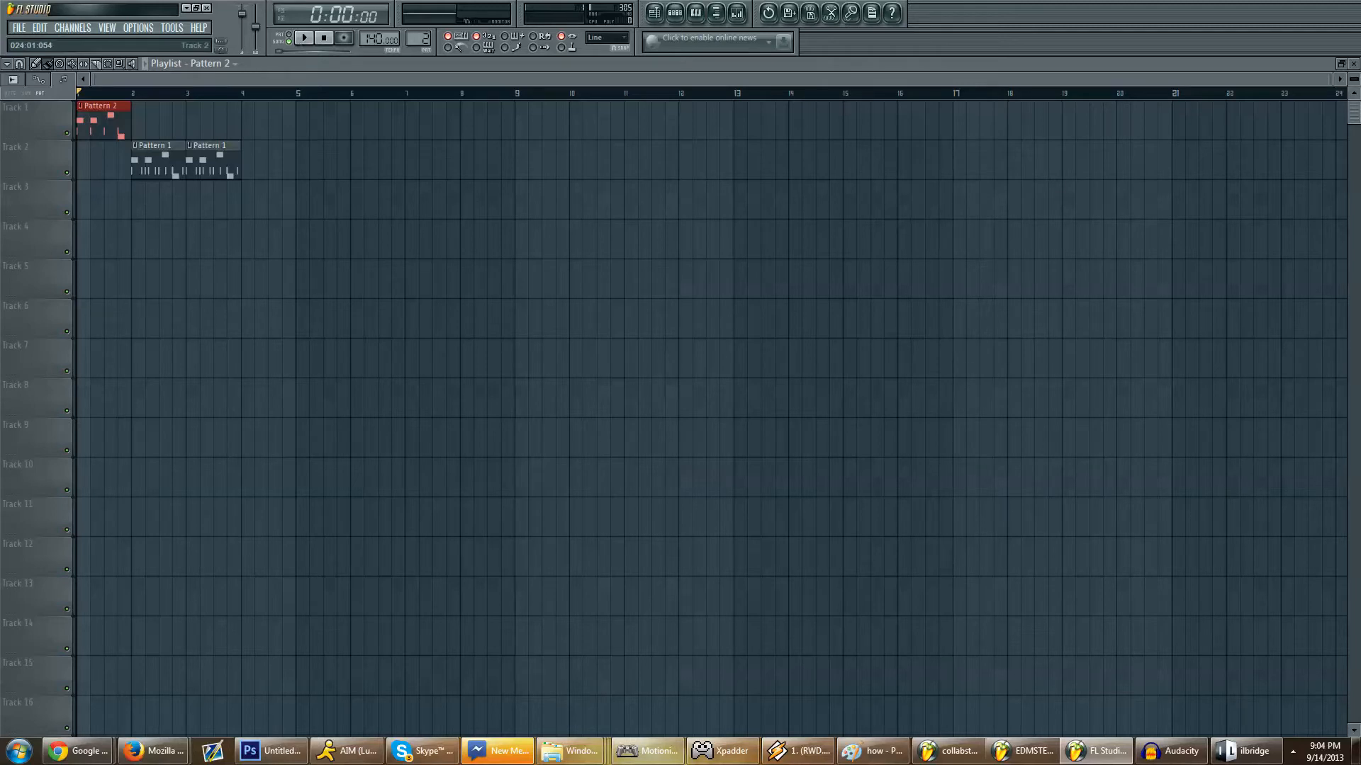
Step: Play the Playlist arrangement from bar 1 in song mode, then stop it
click(152, 750)
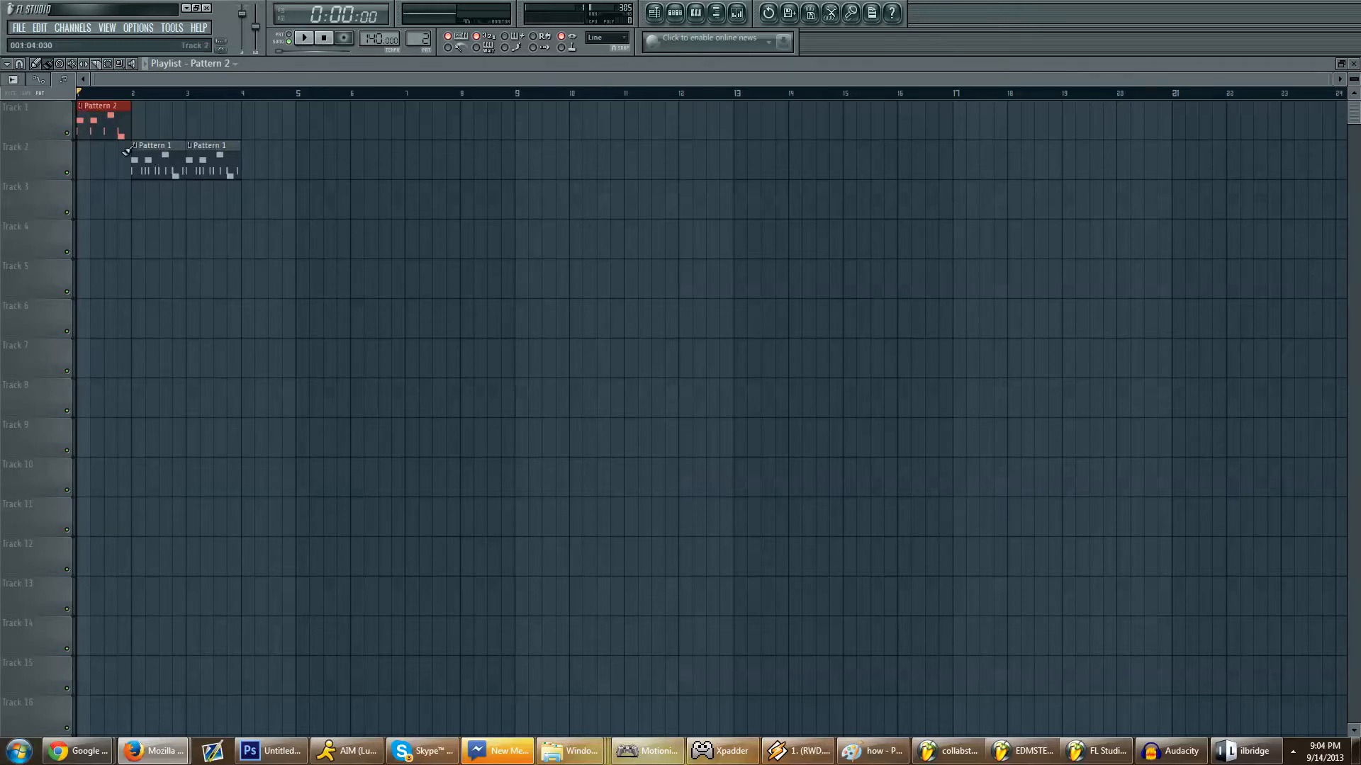
click(303, 38)
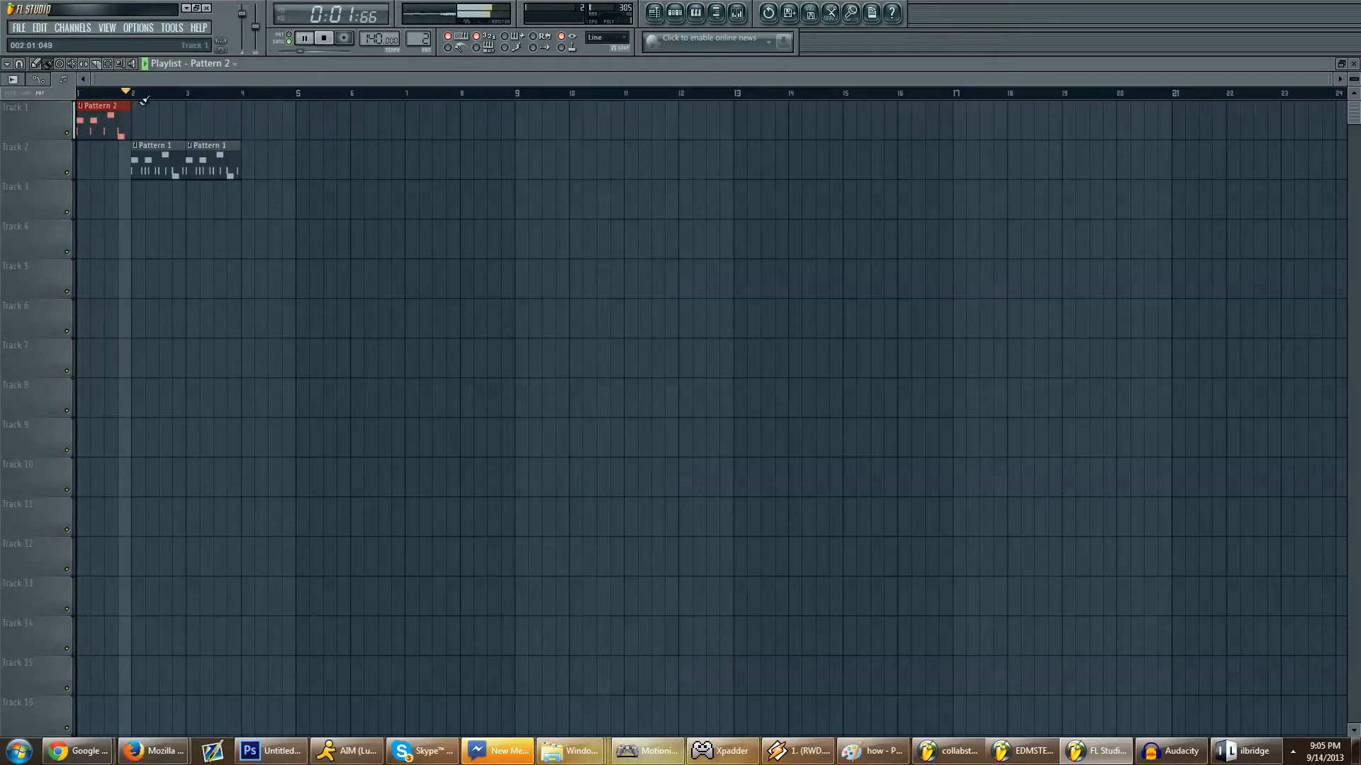
key(space)
Step: Add a Pattern 1 clip at bar 4 of Track 2 and a Pattern 2 clip at bar 4 of Track 1
drag(284, 154, 255, 156)
right_click(255, 156)
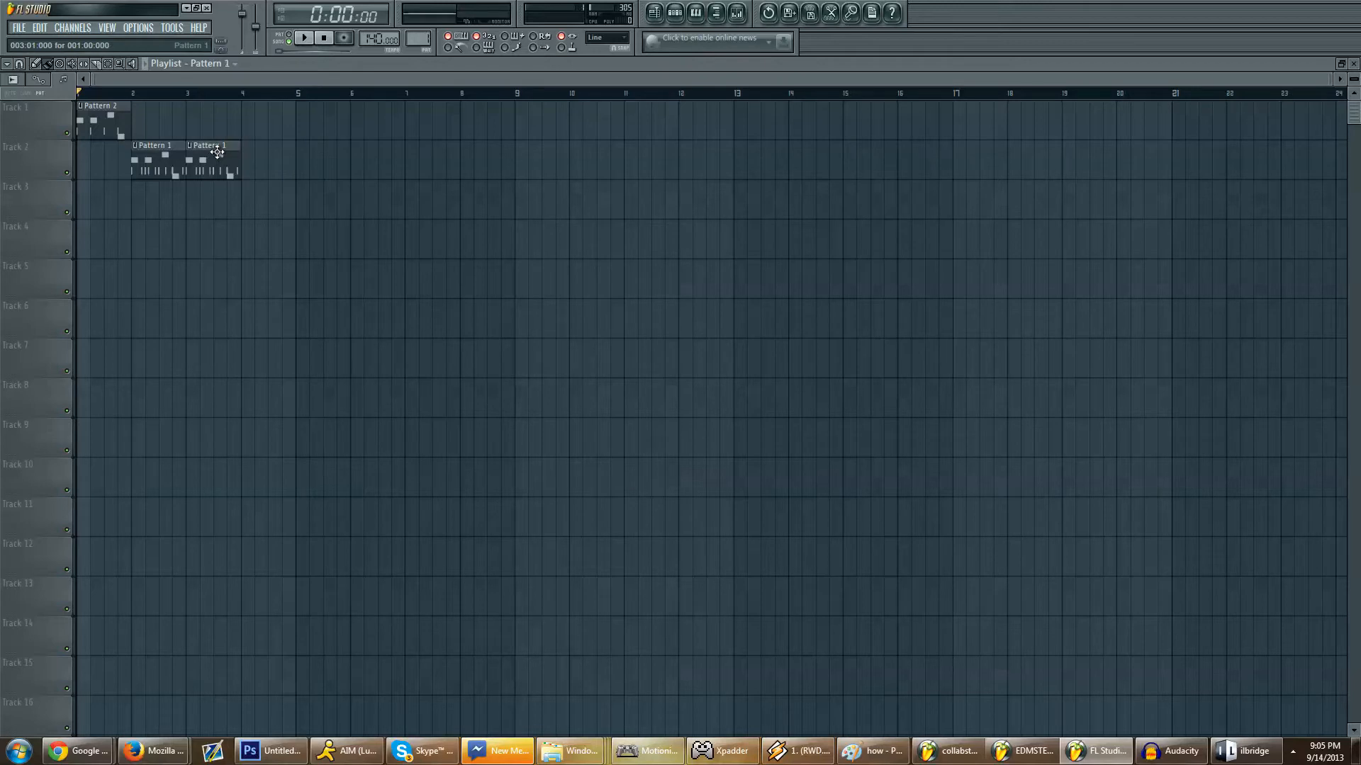
drag(280, 154, 266, 156)
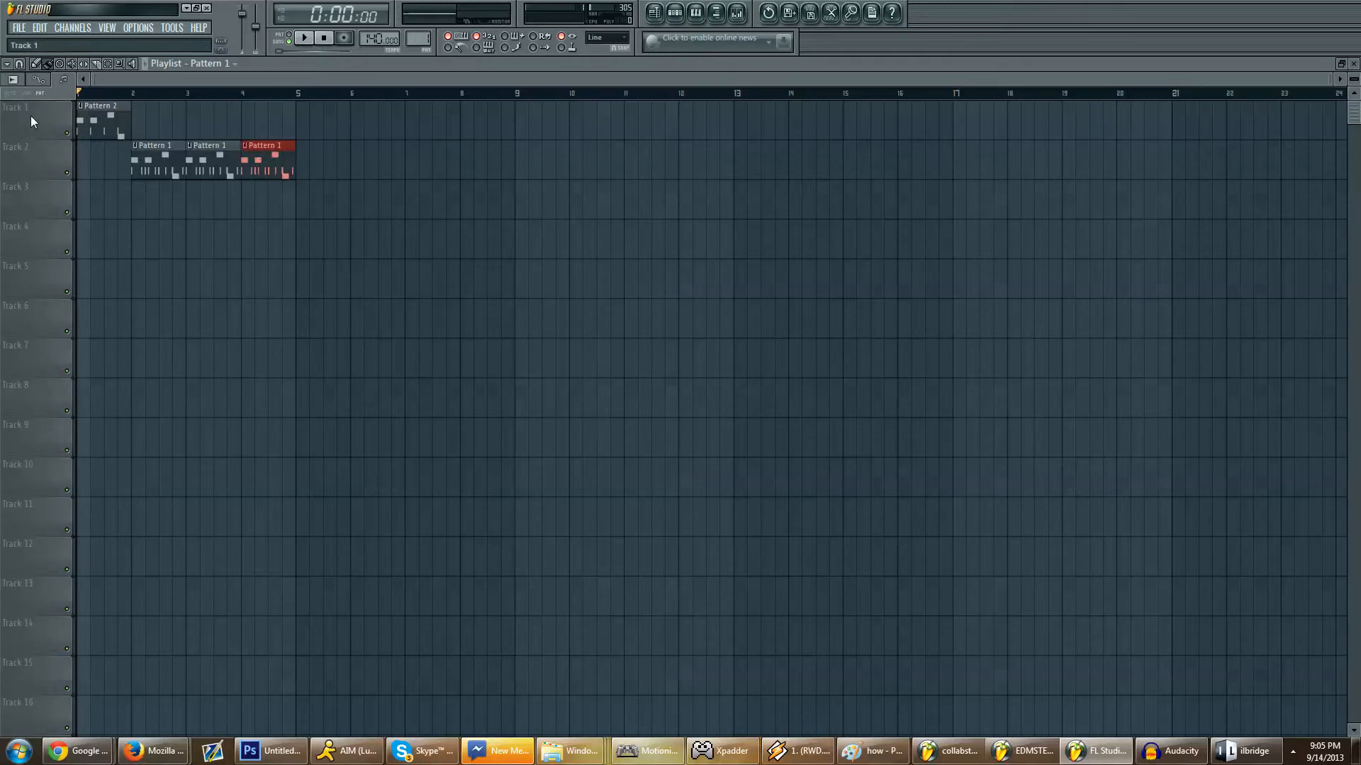
click(107, 106)
click(251, 121)
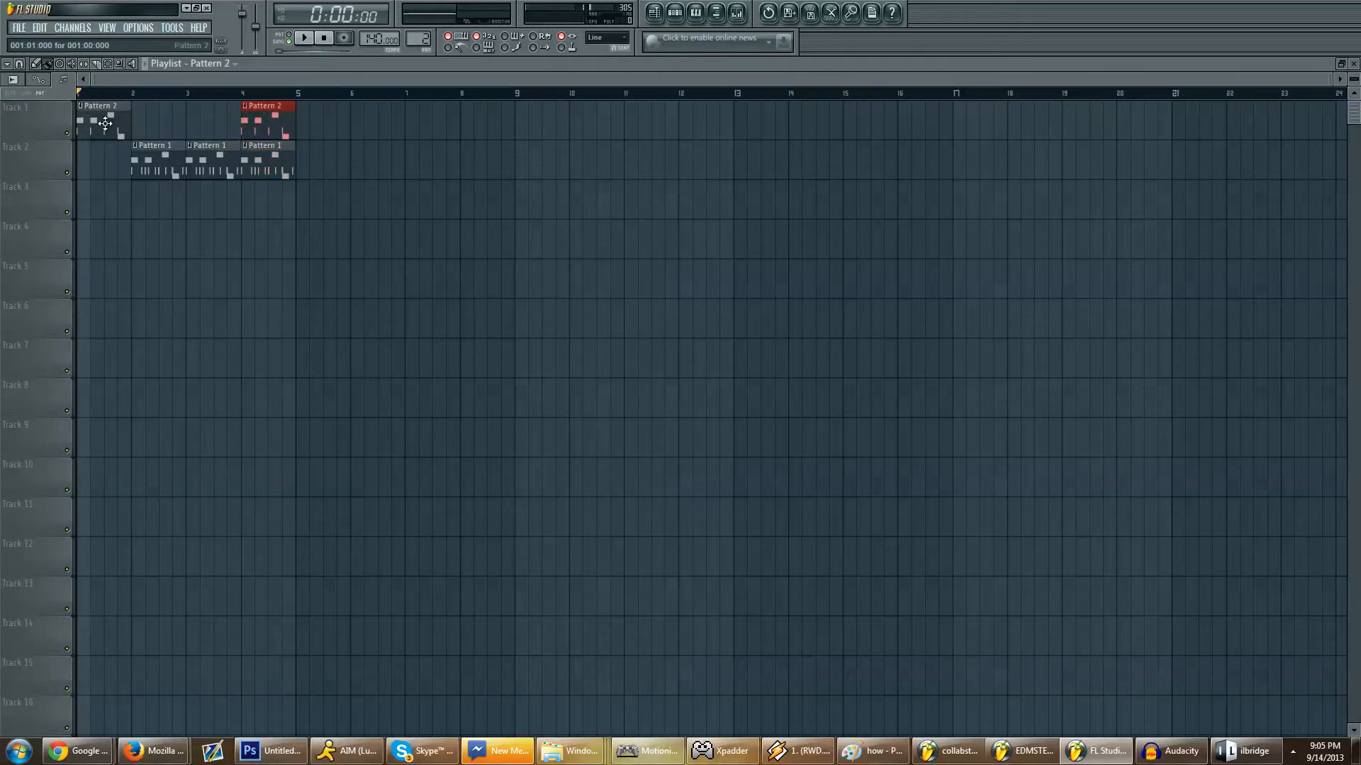
Step: Remove the Pattern 2 clip at bar 4 on Track 1 and place a Pattern 1 clip at bar 5 on Track 2
right_click(256, 104)
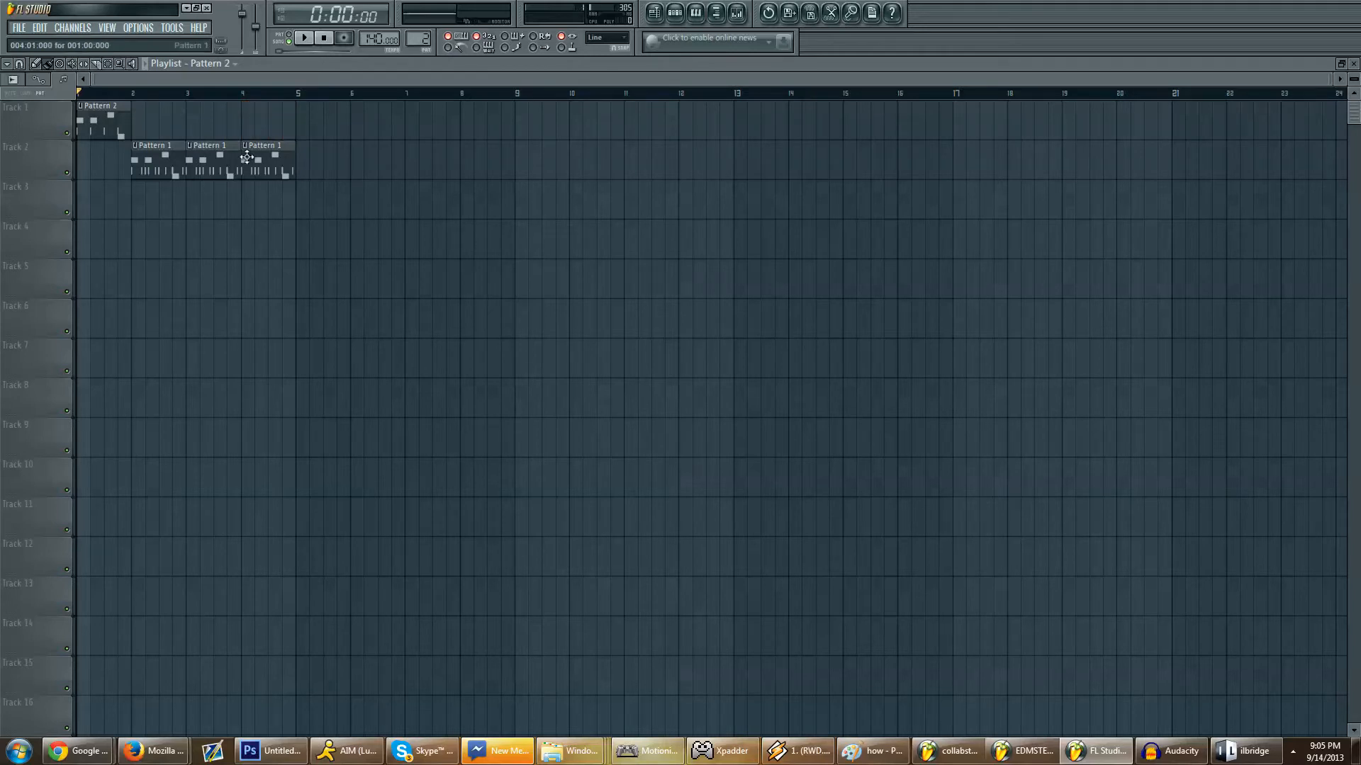
click(257, 121)
right_click(264, 124)
click(314, 162)
drag(331, 159, 321, 155)
Step: Clone Pattern 1, then fill every Hat step and Kick steps 9 to 16 in the copy
double_click(319, 149)
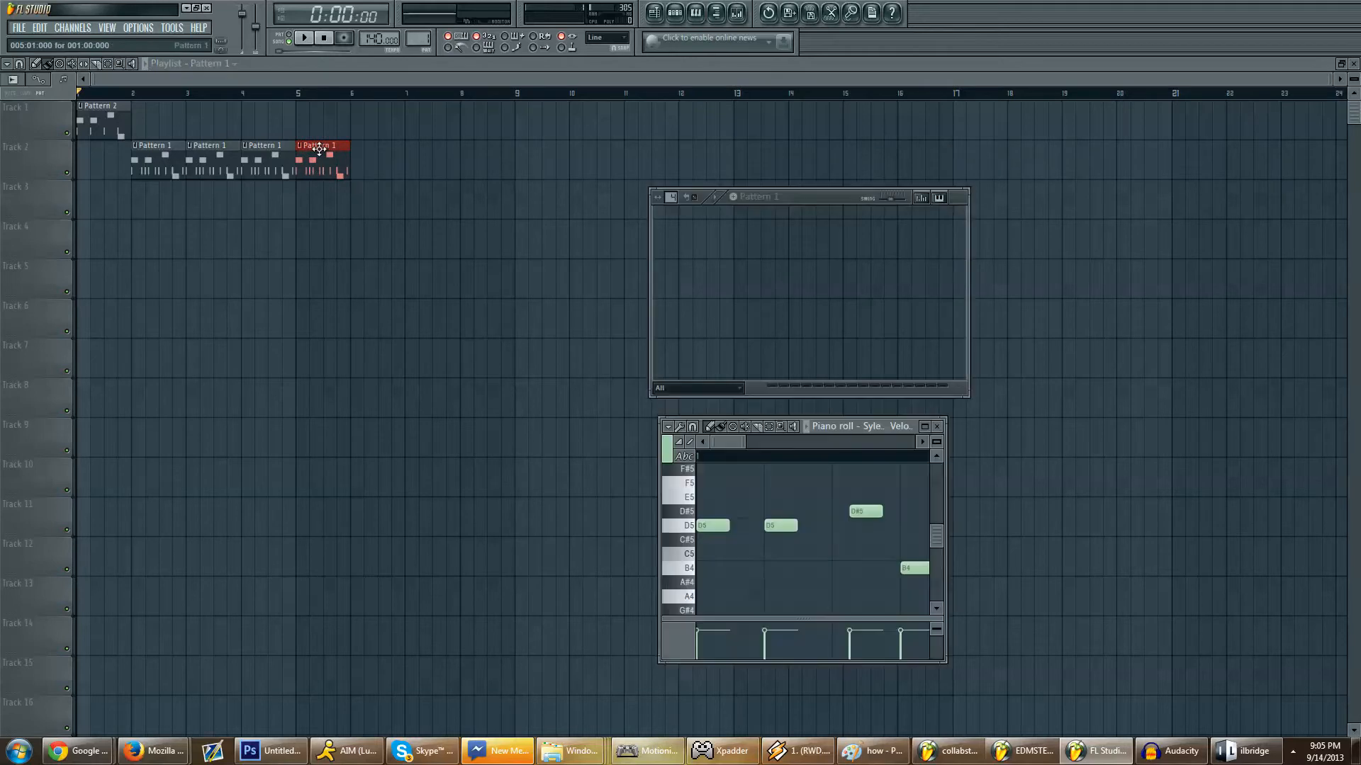
click(751, 196)
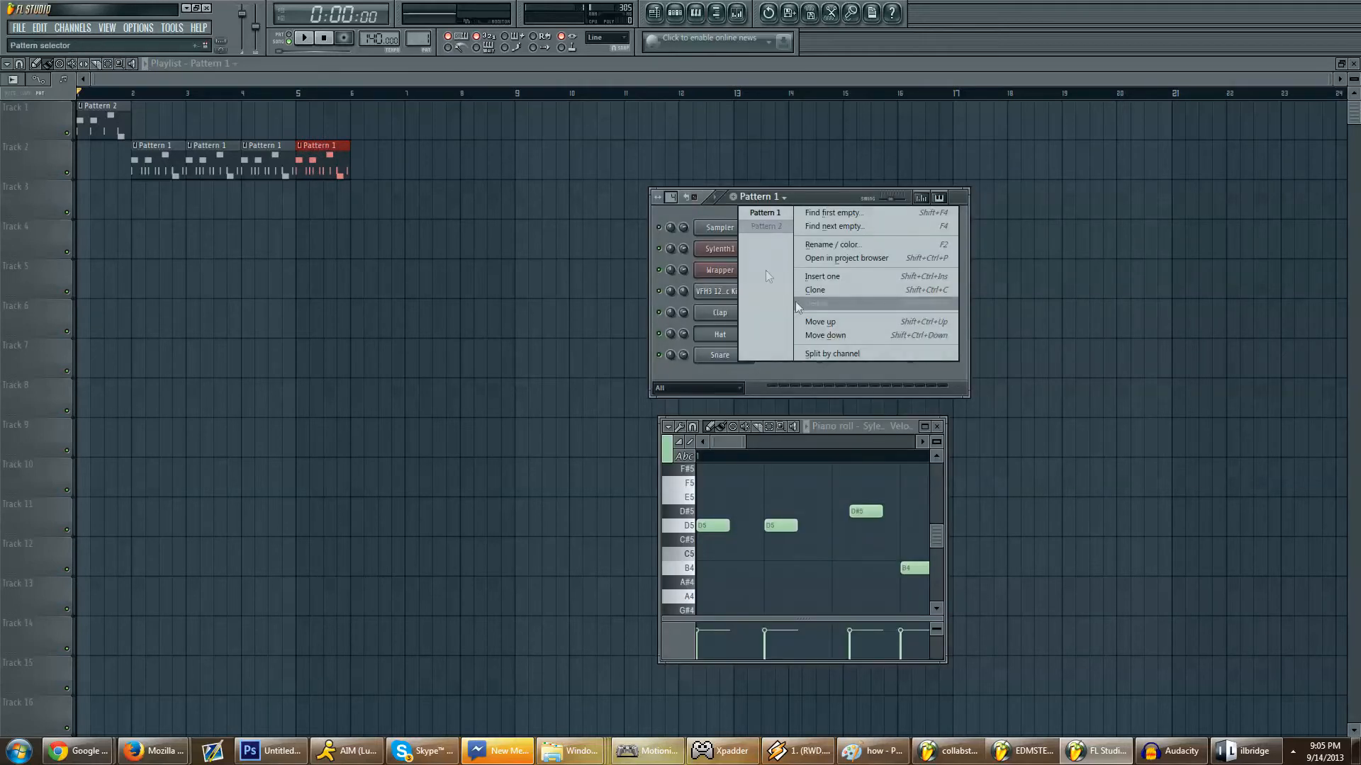
click(814, 291)
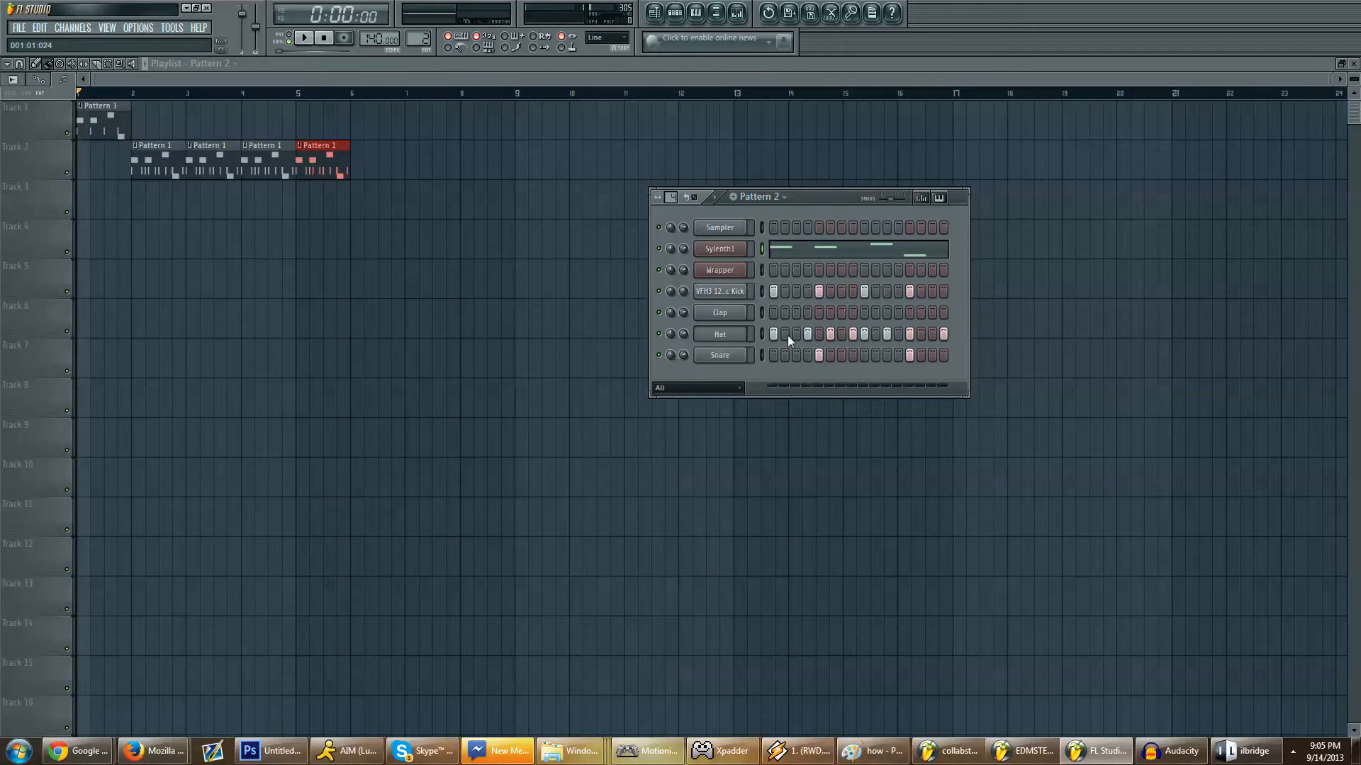
drag(788, 339, 943, 333)
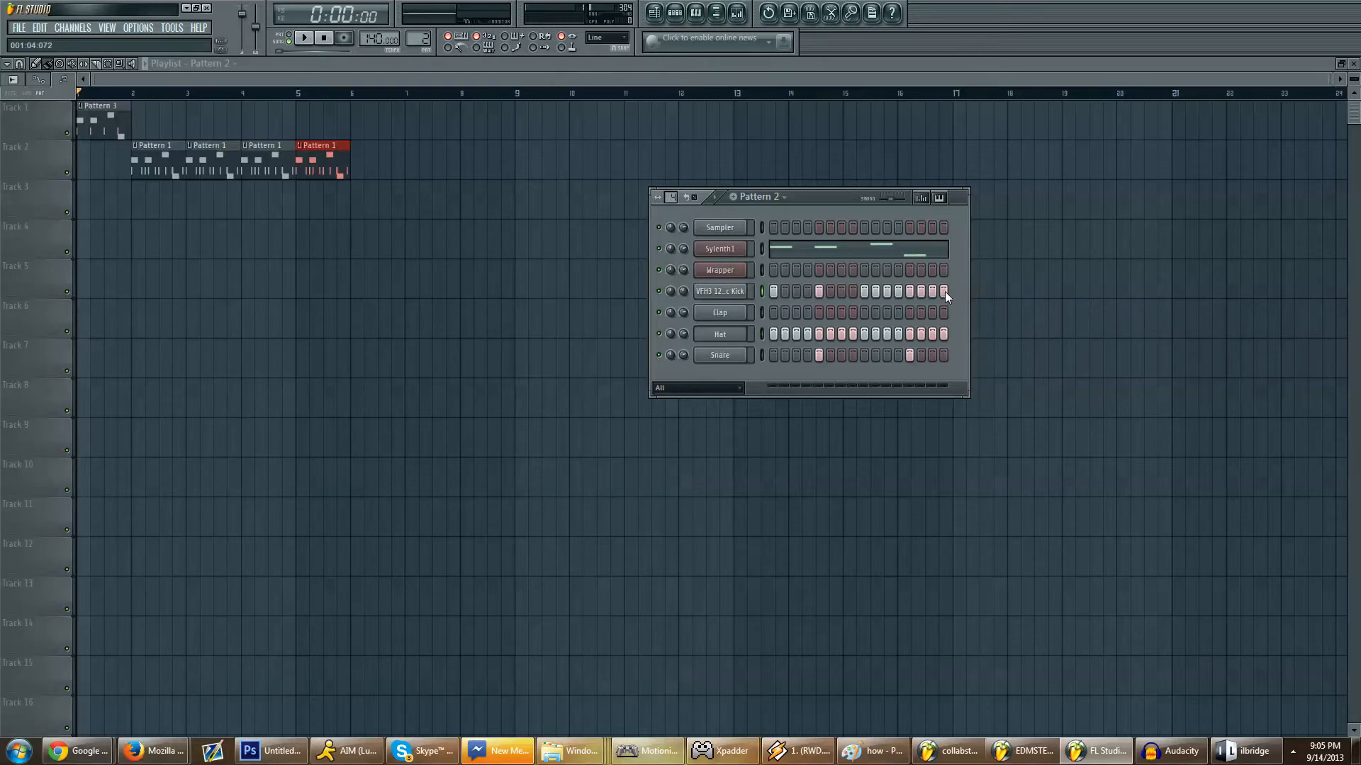
Step: Play the cloned pattern briefly to hear the denser kick and hat rhythm, and stop playback
click(304, 38)
click(332, 47)
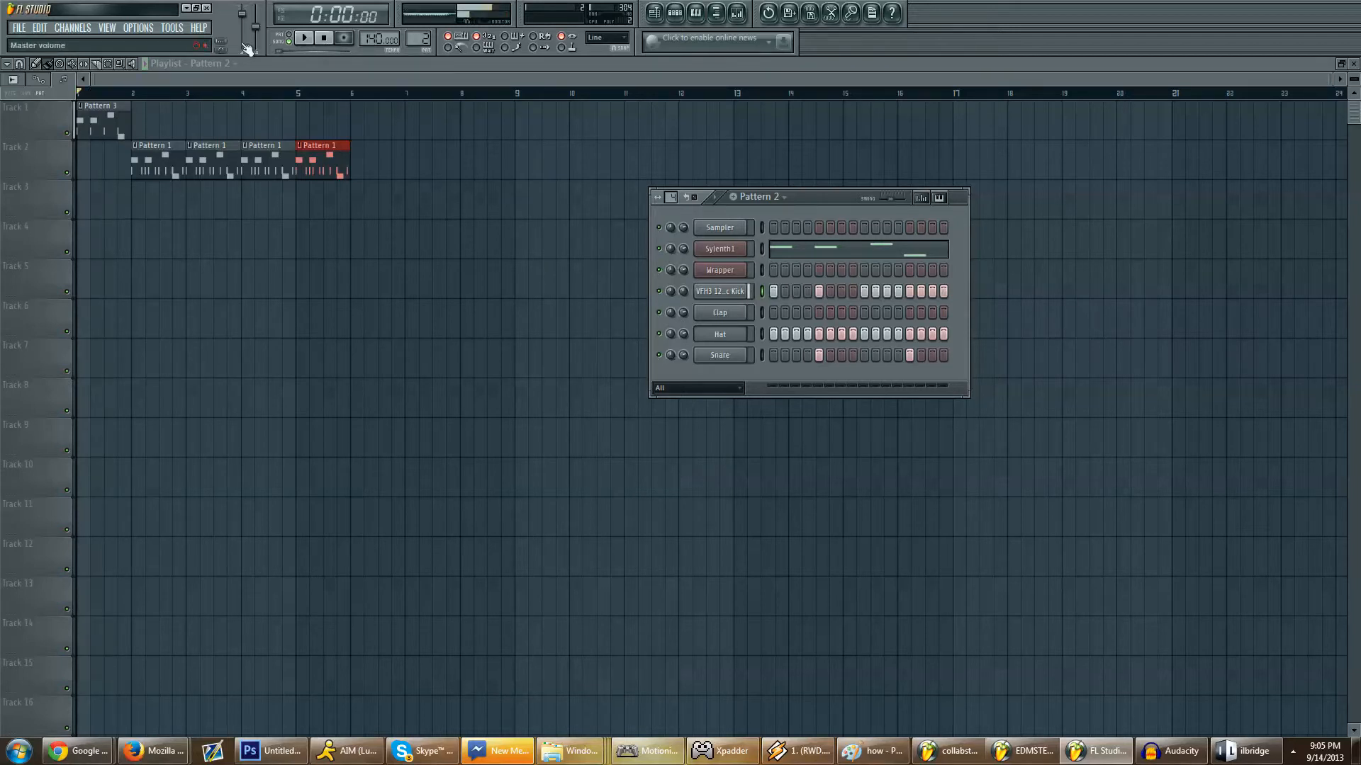
click(309, 44)
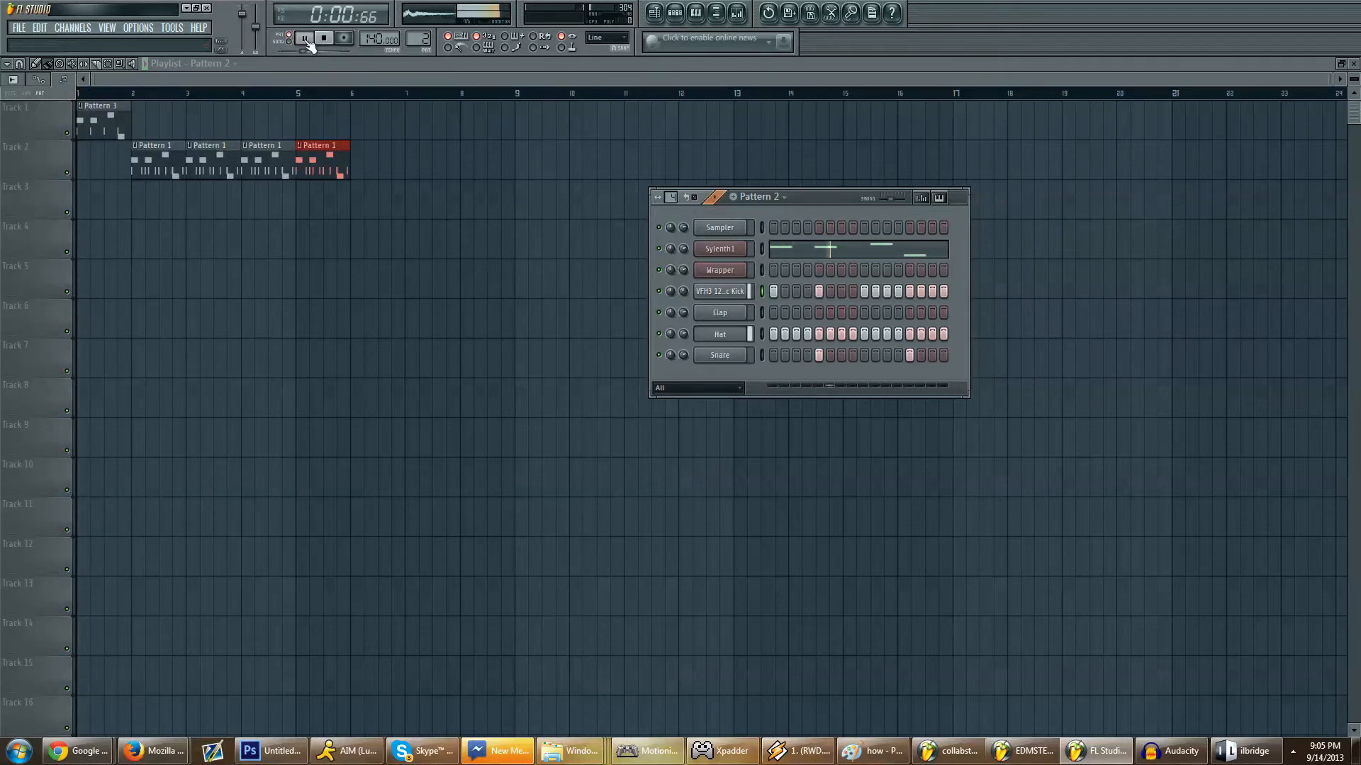
click(318, 42)
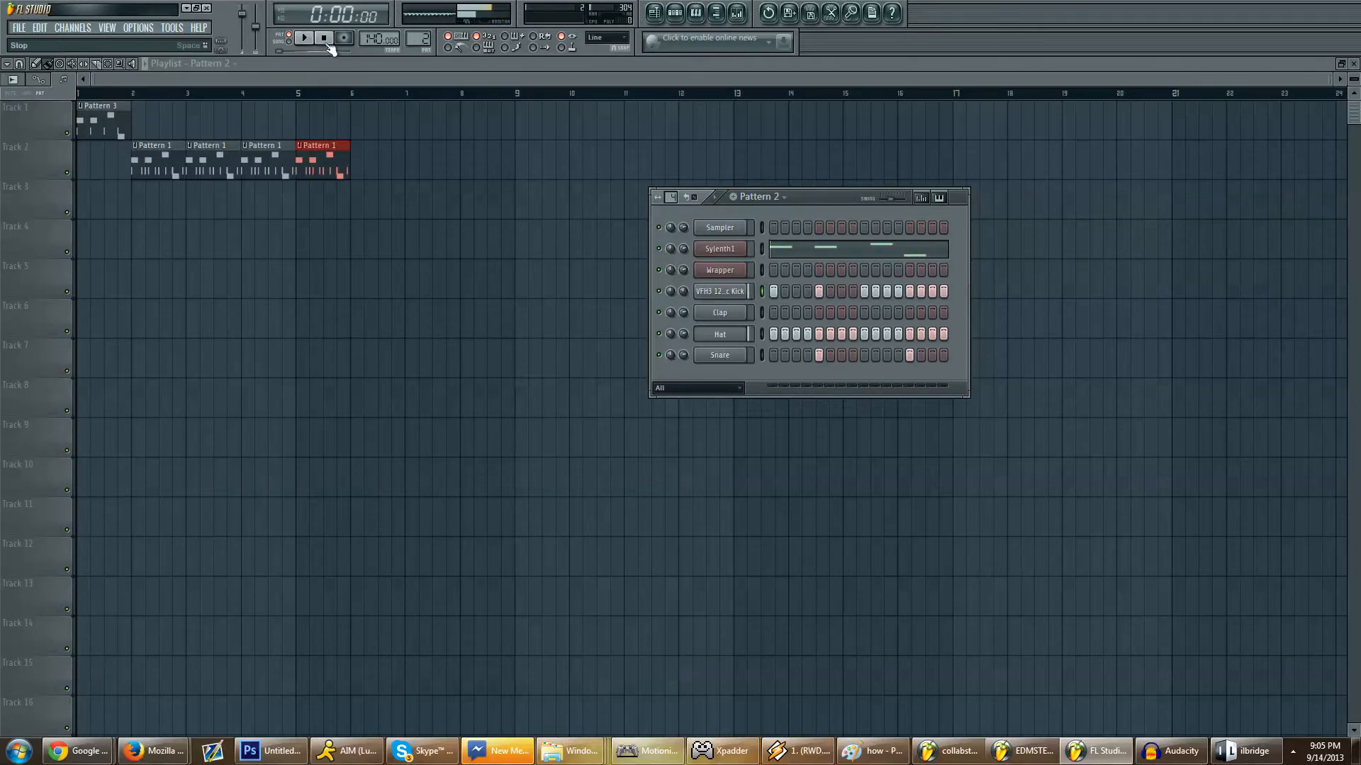
Step: Place a Pattern 2 clip at bar 6 on Track 2 and play the arrangement in song mode
click(375, 157)
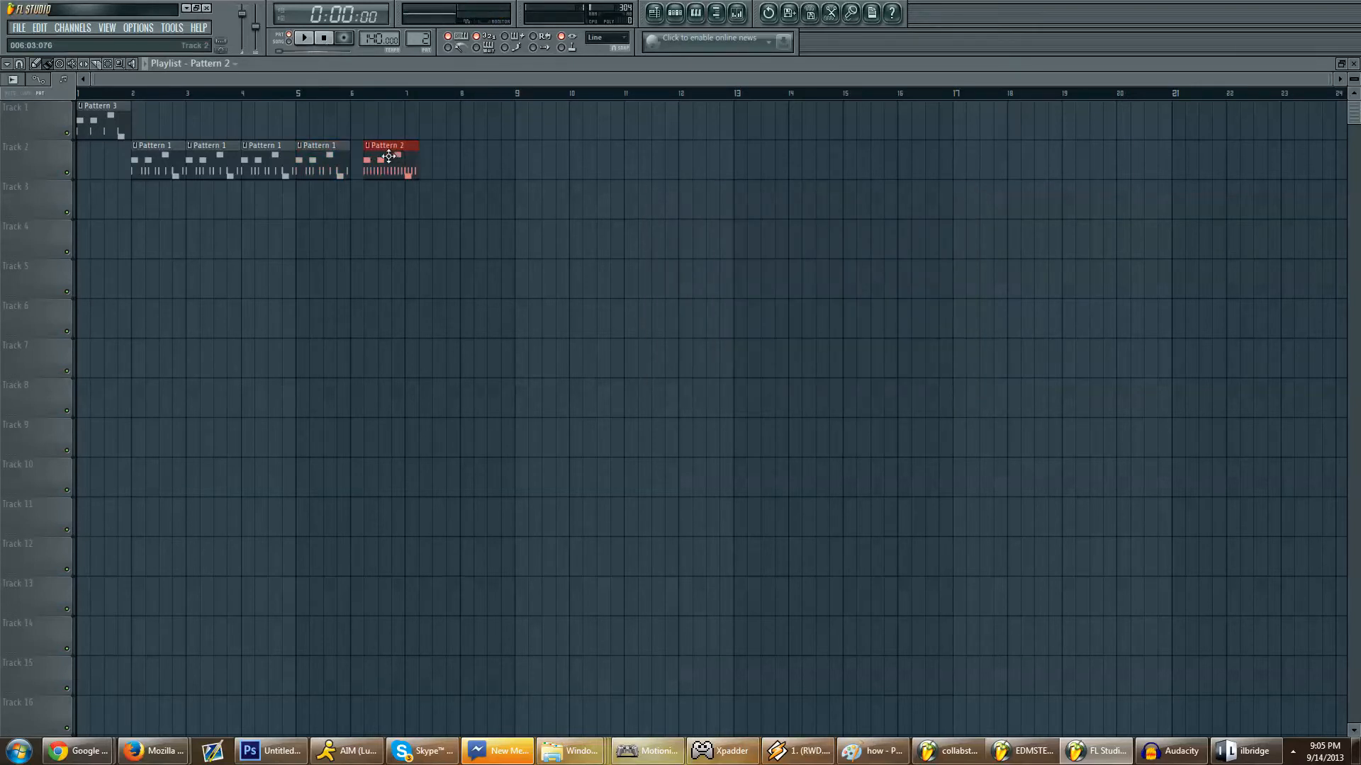
drag(404, 163, 392, 162)
click(288, 41)
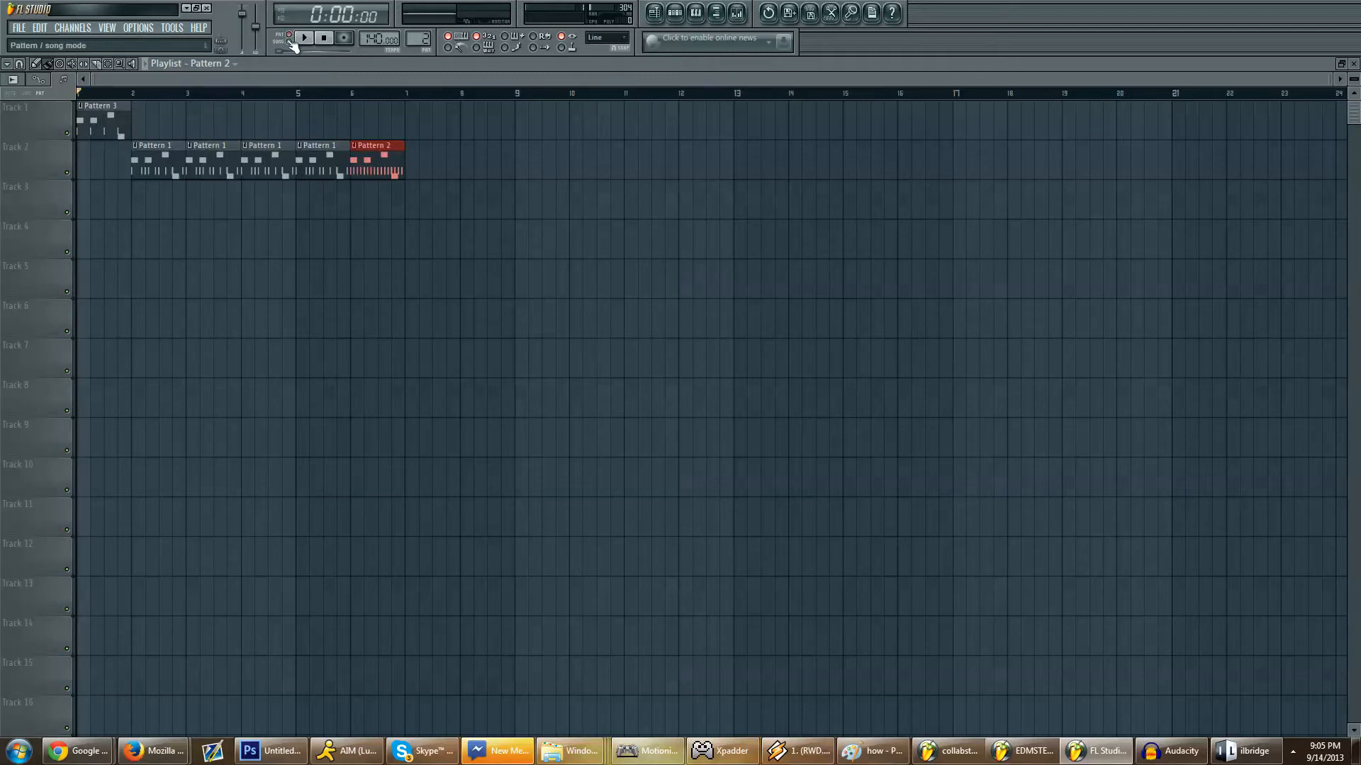
click(303, 38)
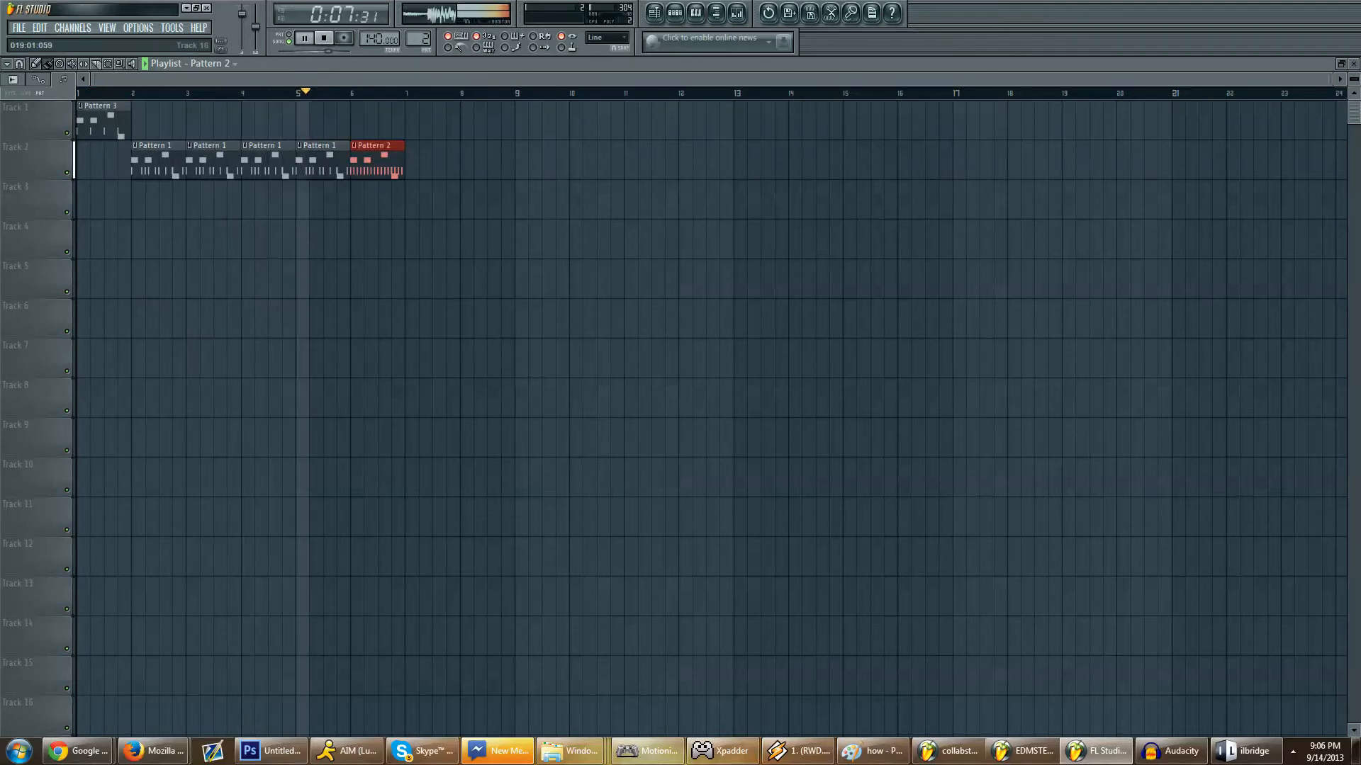
mouse_move(278, 748)
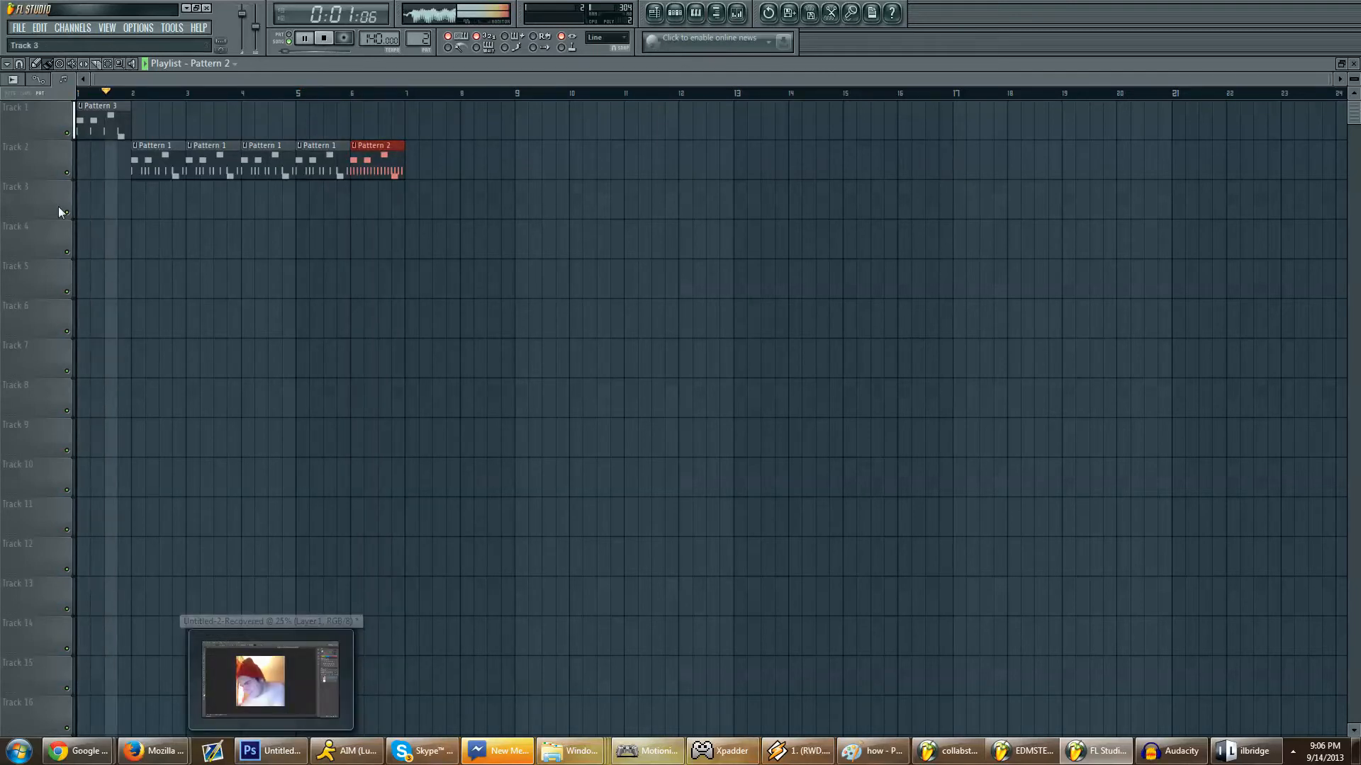
key(space)
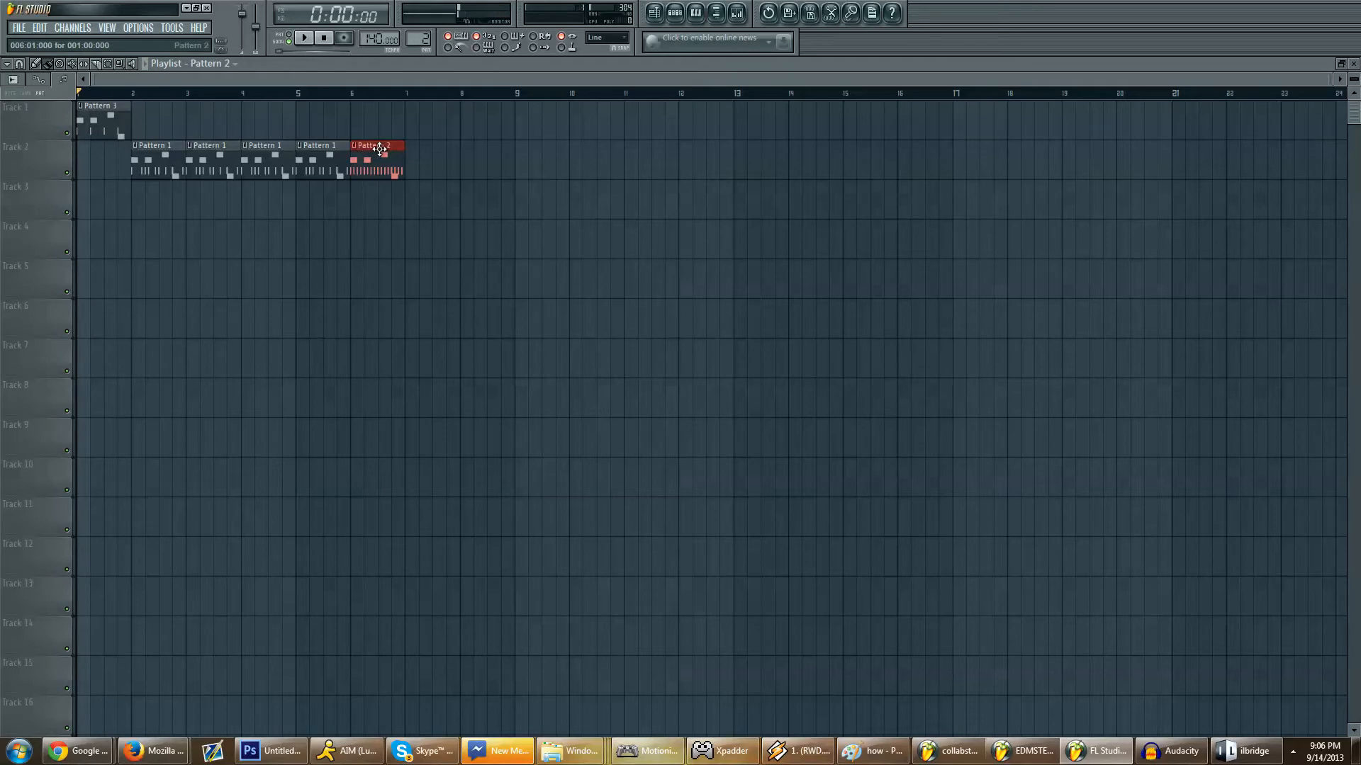
Step: Lengthen Pattern 2 to 24 steps and fill Kick and Hat steps 17 to 24
double_click(389, 145)
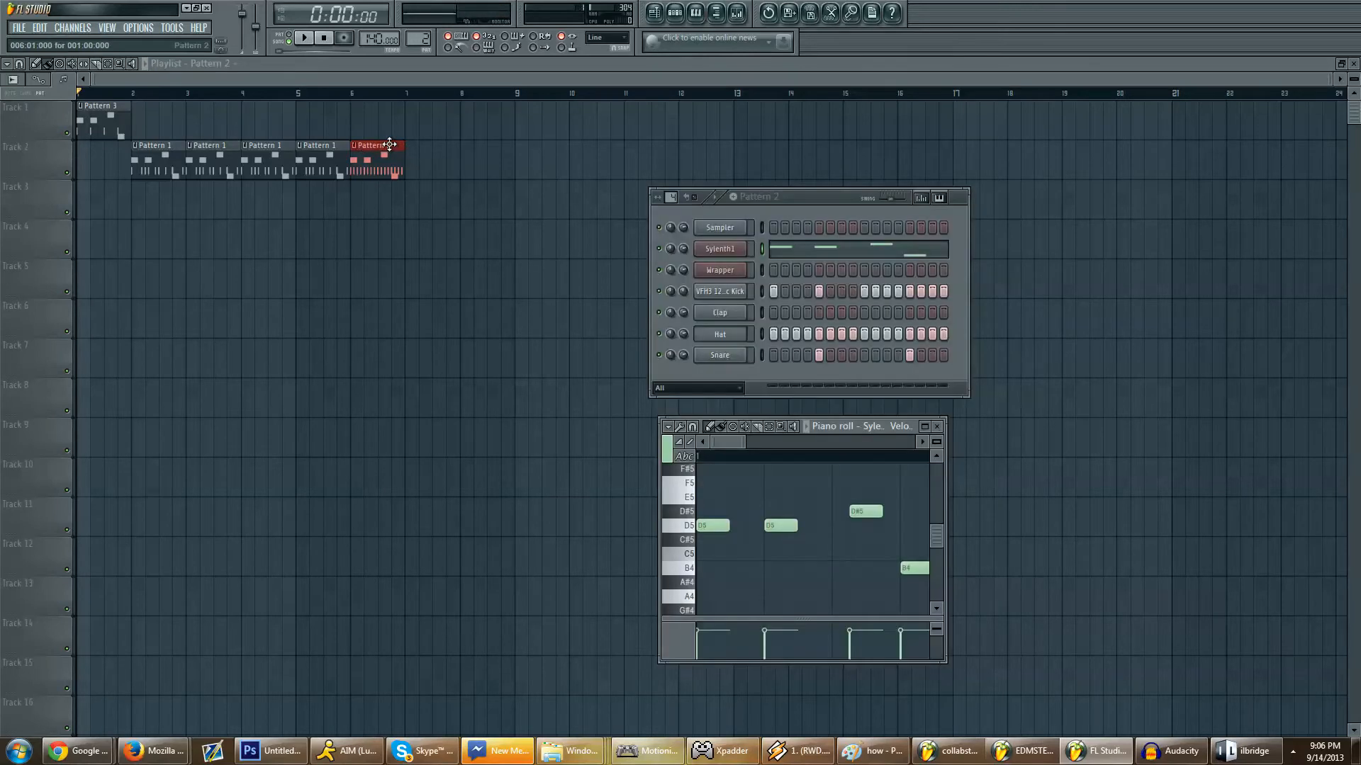
click(677, 195)
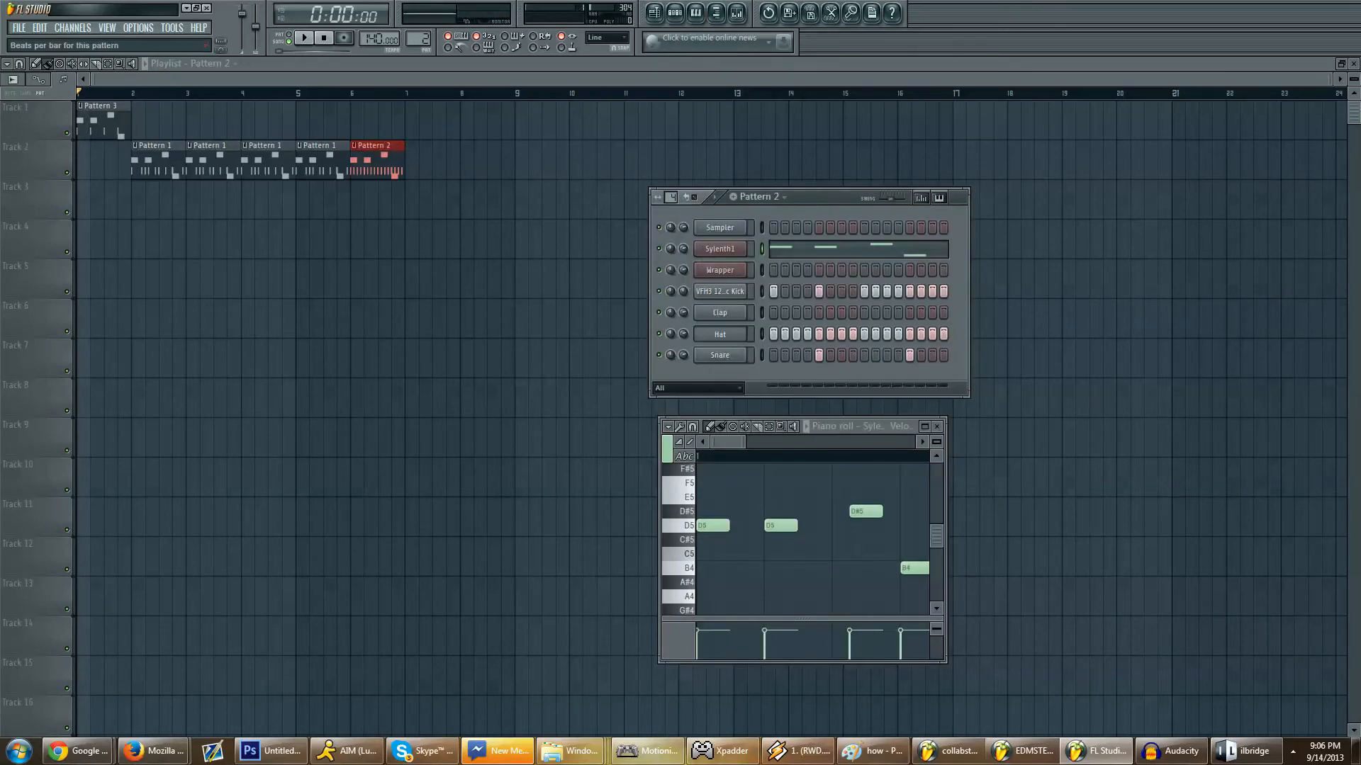
drag(671, 197, 670, 186)
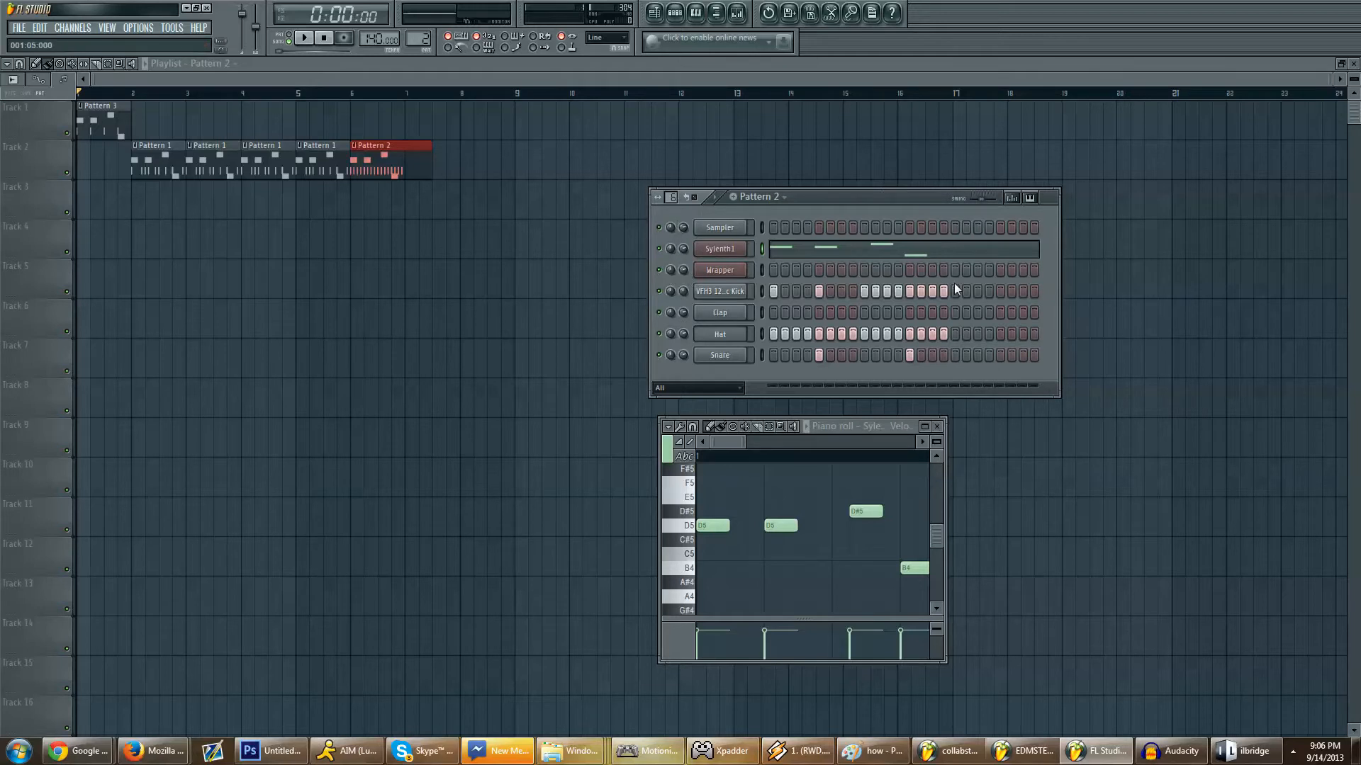
drag(955, 288, 1100, 298)
drag(969, 334, 1029, 344)
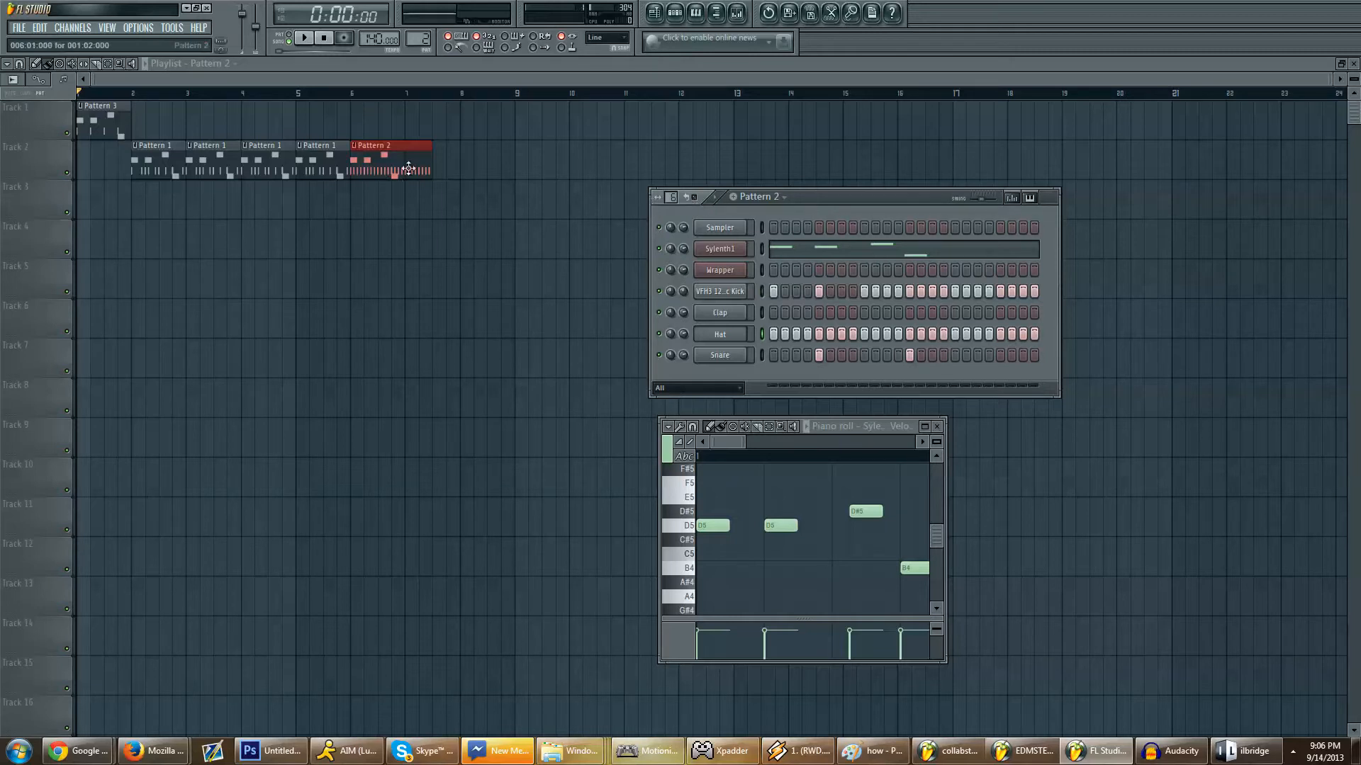
Step: Play the arrangement through the extended Pattern 2 clip and stop playback
mouse_move(431, 171)
mouse_down()
mouse_move(486, 172)
mouse_move(430, 186)
mouse_up()
key(space)
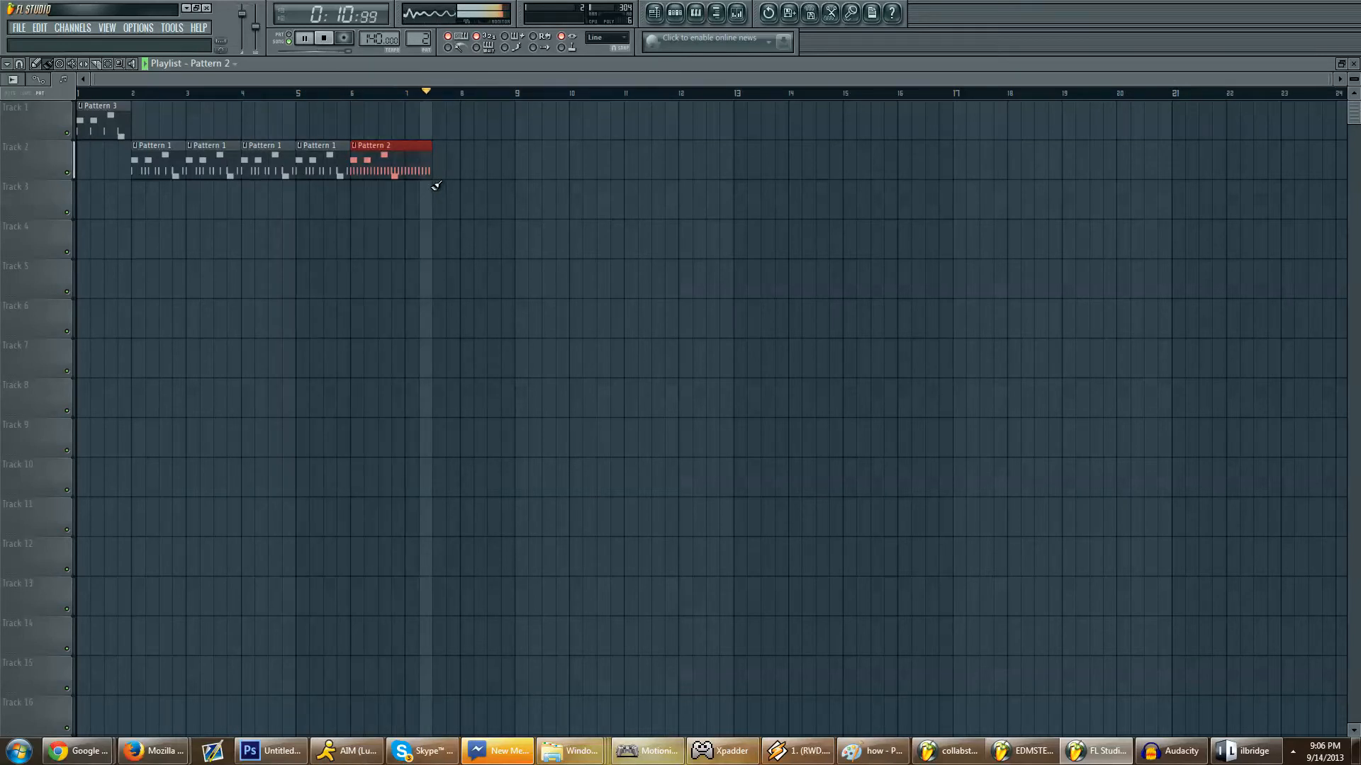
key(space)
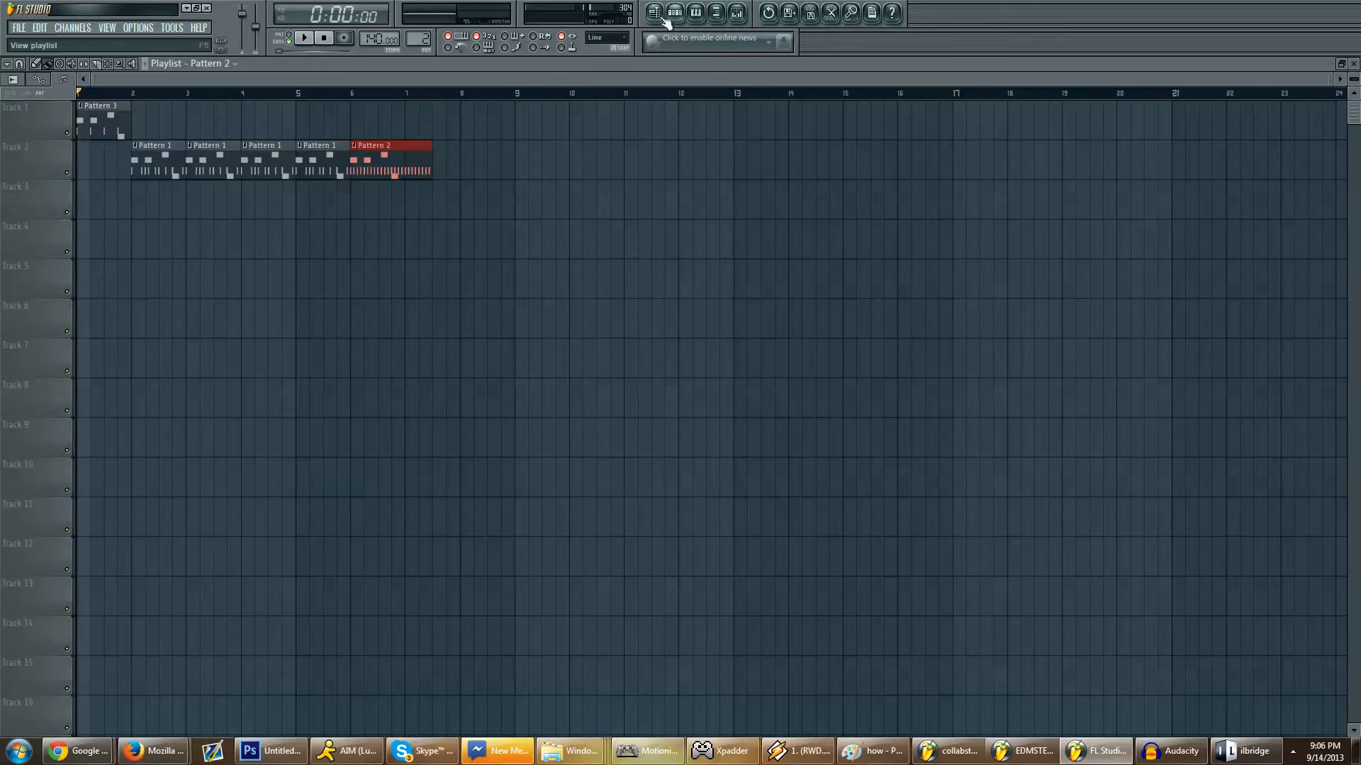
Step: Hide the playlist and keep the step sequencer displayed
click(659, 15)
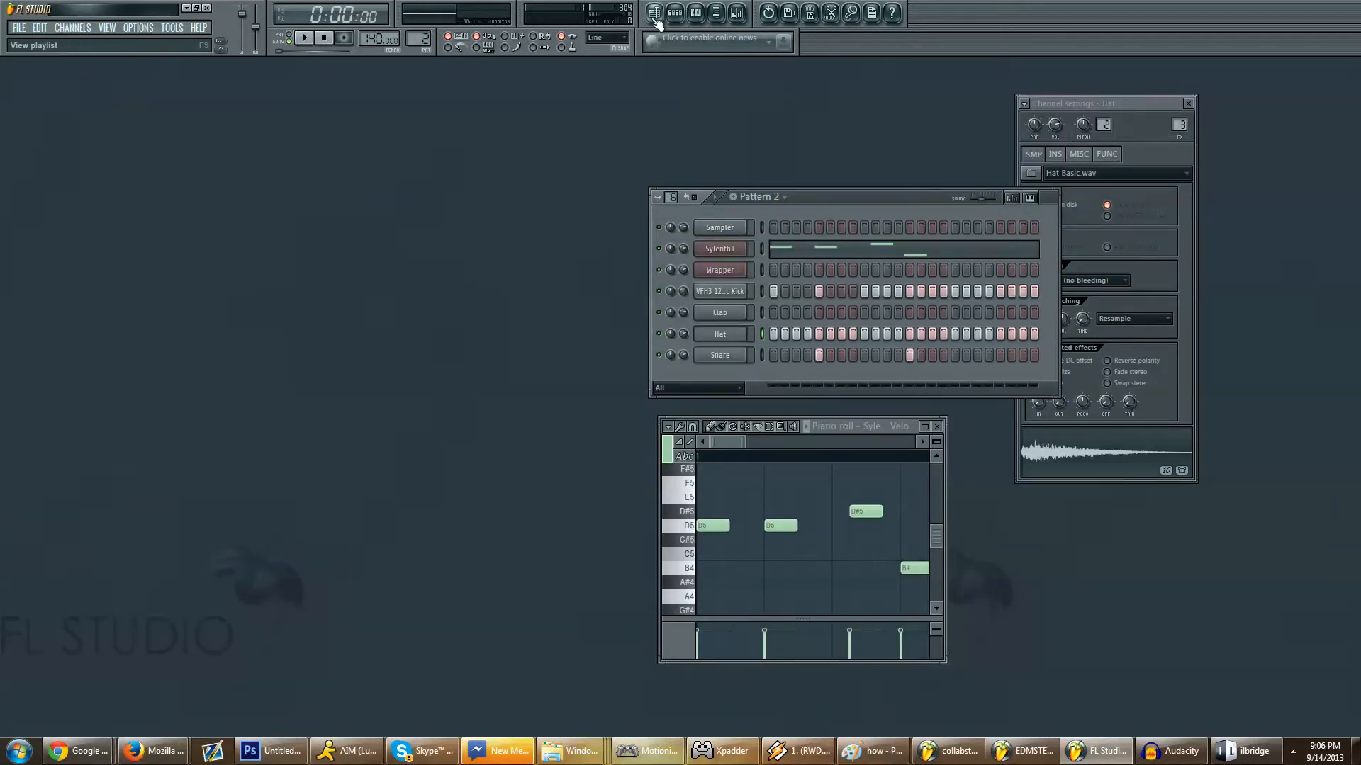
click(656, 20)
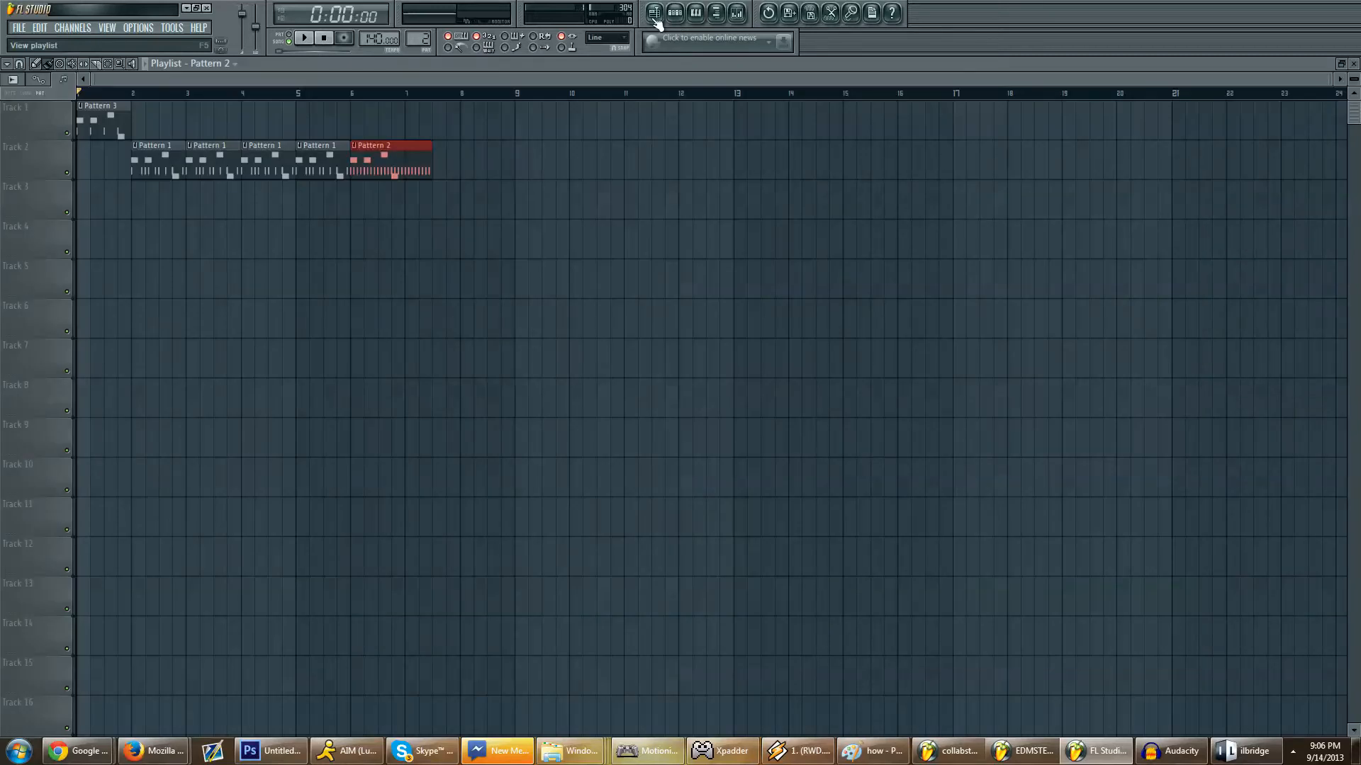
click(655, 19)
click(677, 16)
click(677, 15)
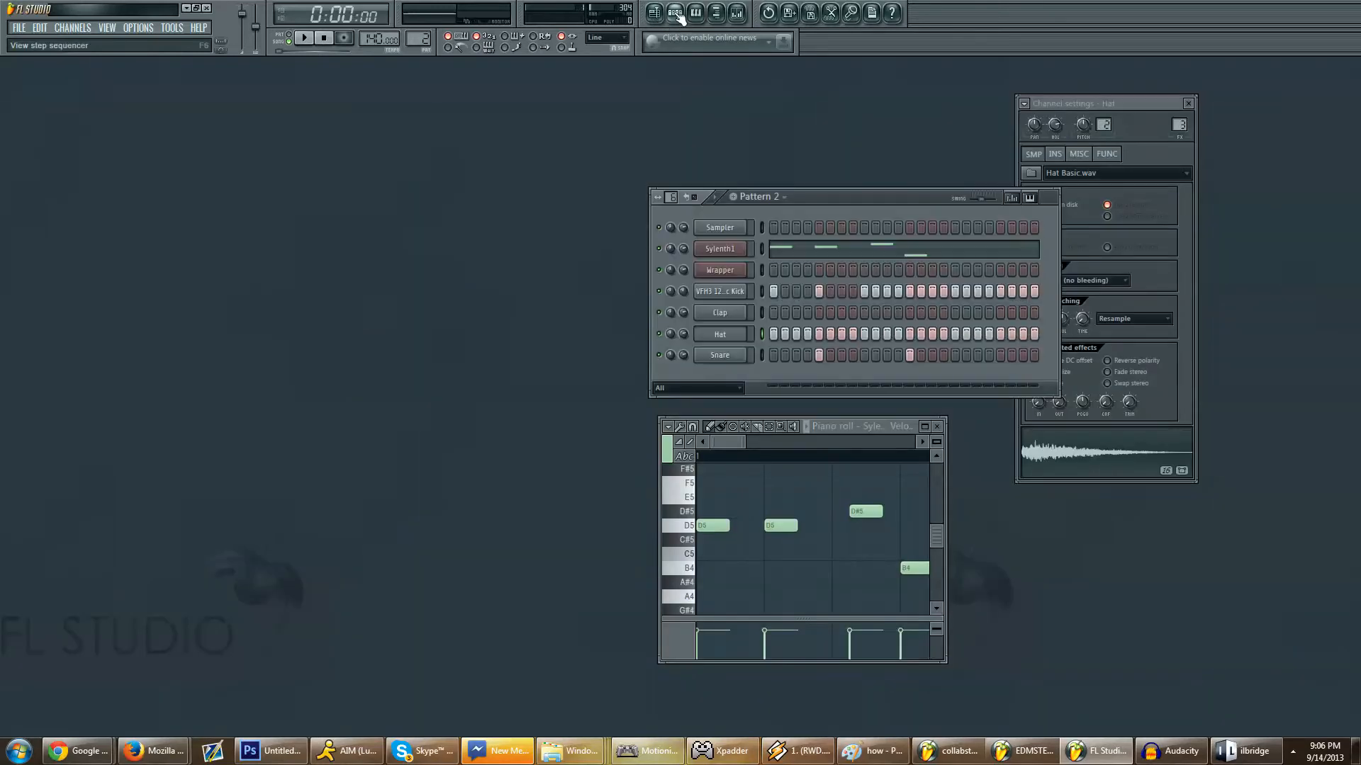
Step: Open the browser and collapse its Effects folder
click(718, 17)
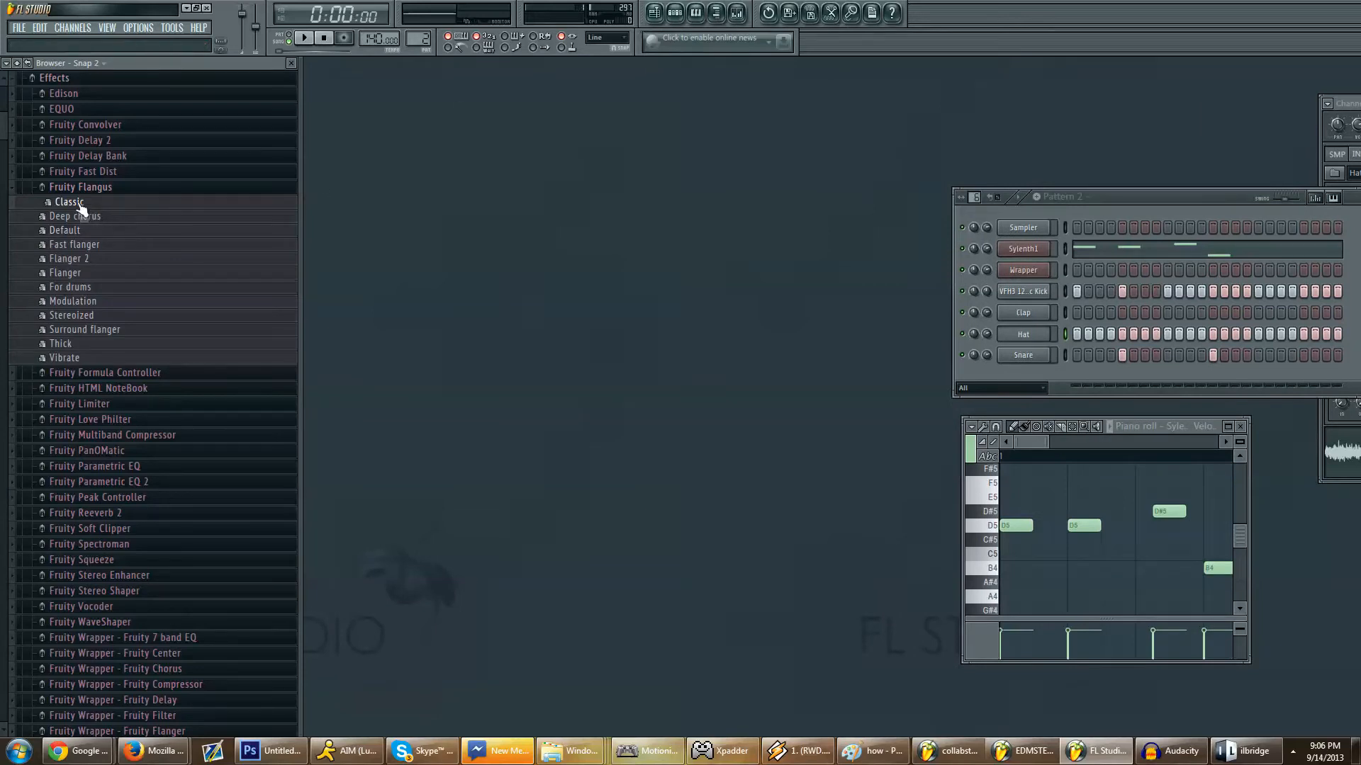
click(100, 172)
click(99, 174)
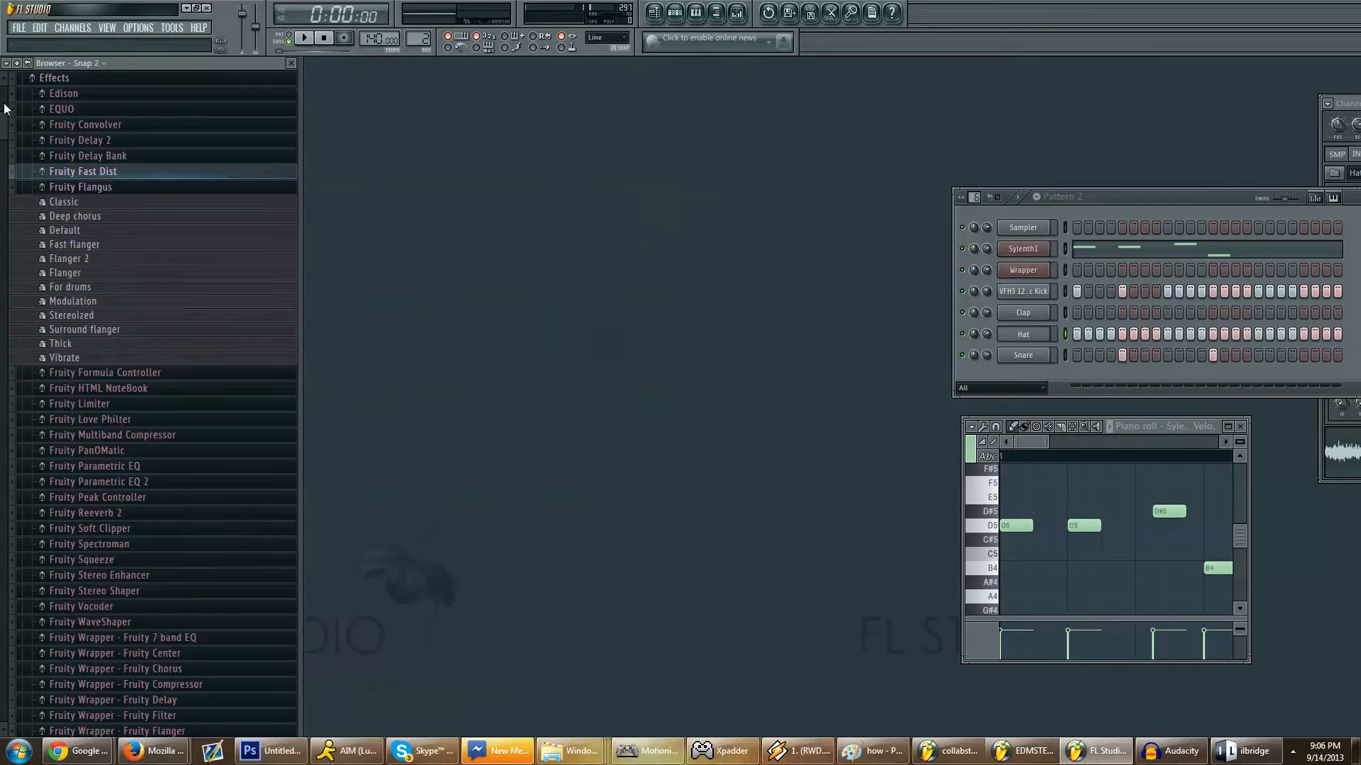
click(50, 80)
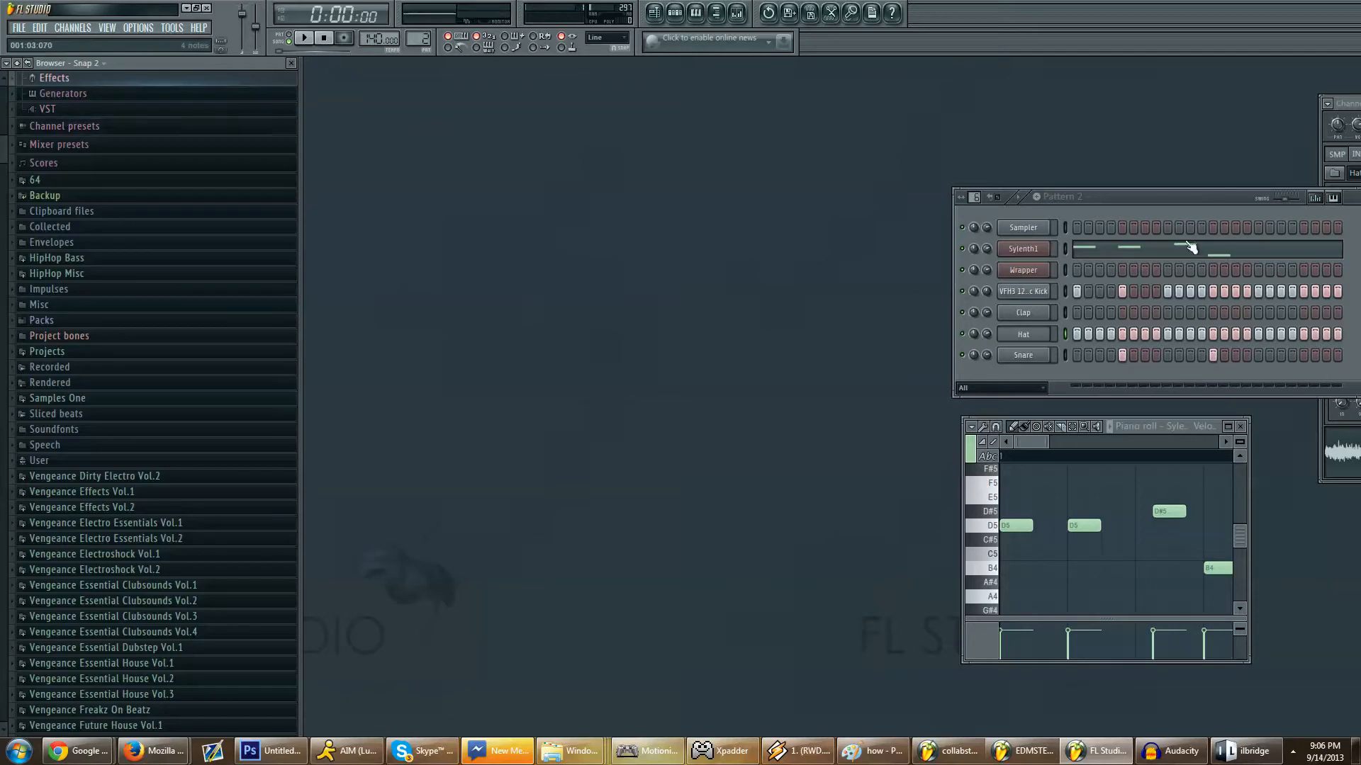
Step: Insert a new empty pattern after Pattern 1, name it Synth and keep it selected
click(1087, 196)
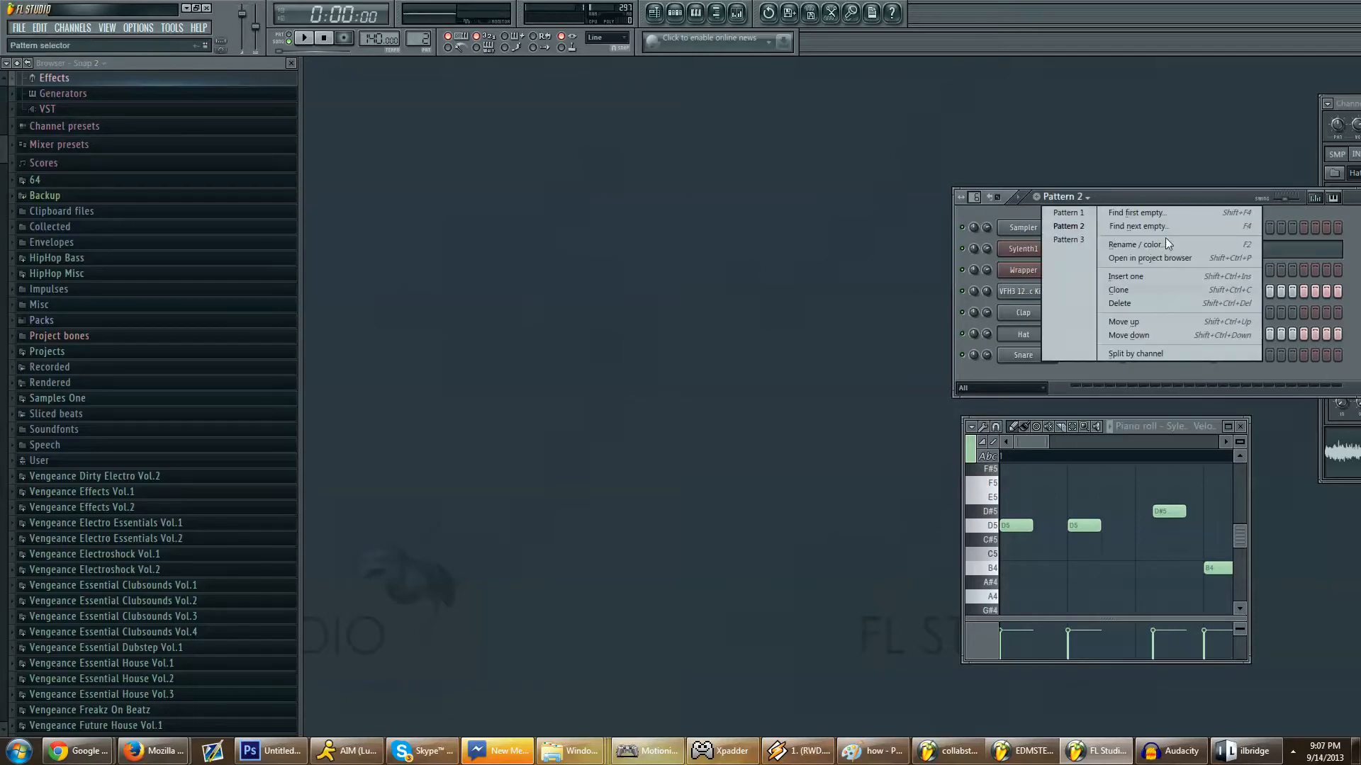
click(1185, 278)
text(Synth)
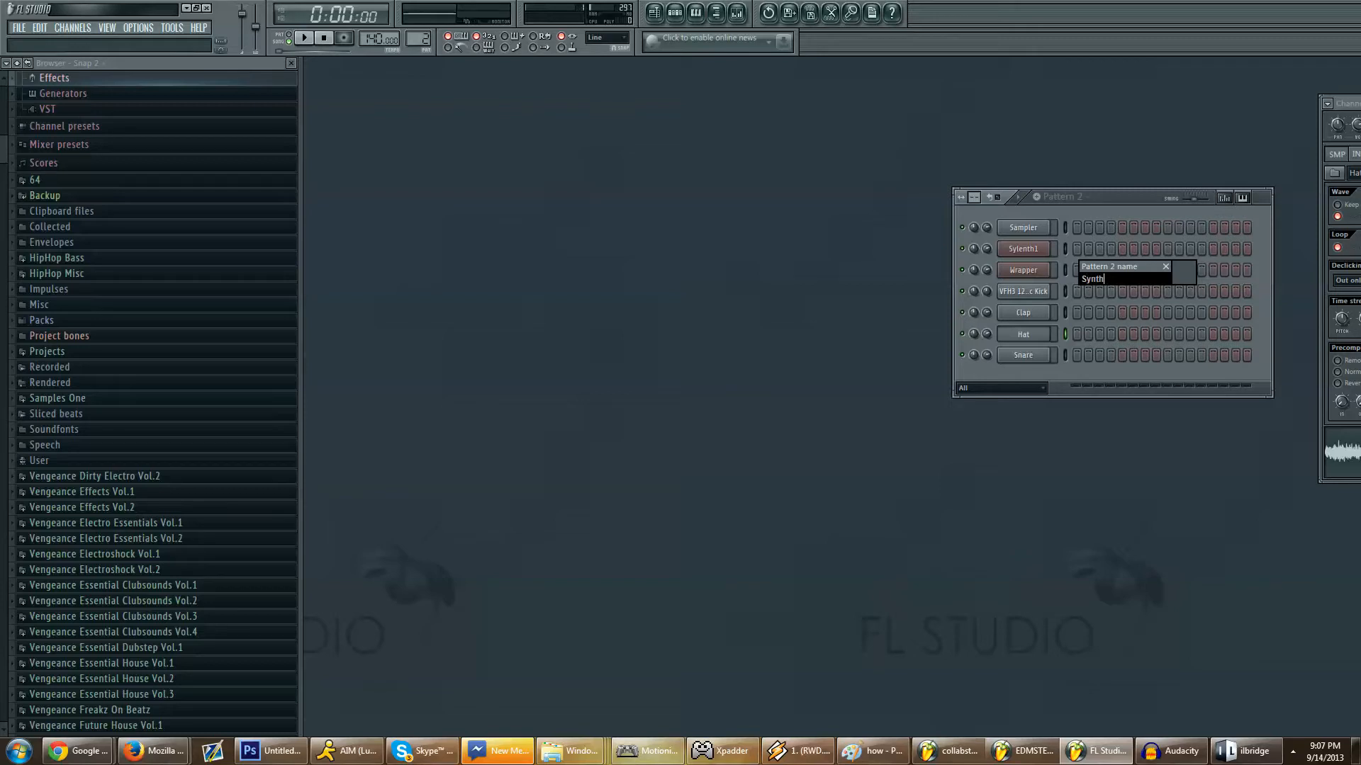
key(Return)
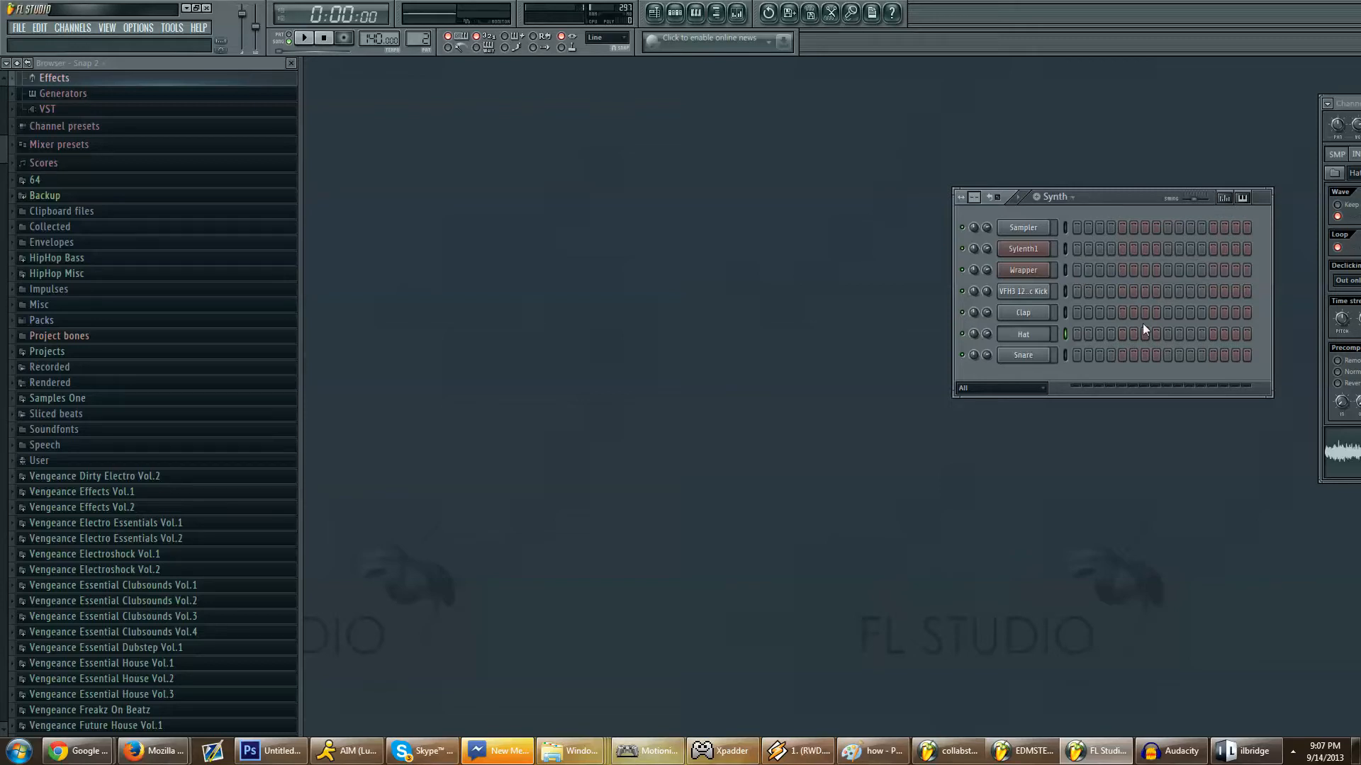
click(1072, 196)
click(1084, 228)
Step: Insert a Massive synth channel above the Snare channel and close its plugin window
right_click(1049, 354)
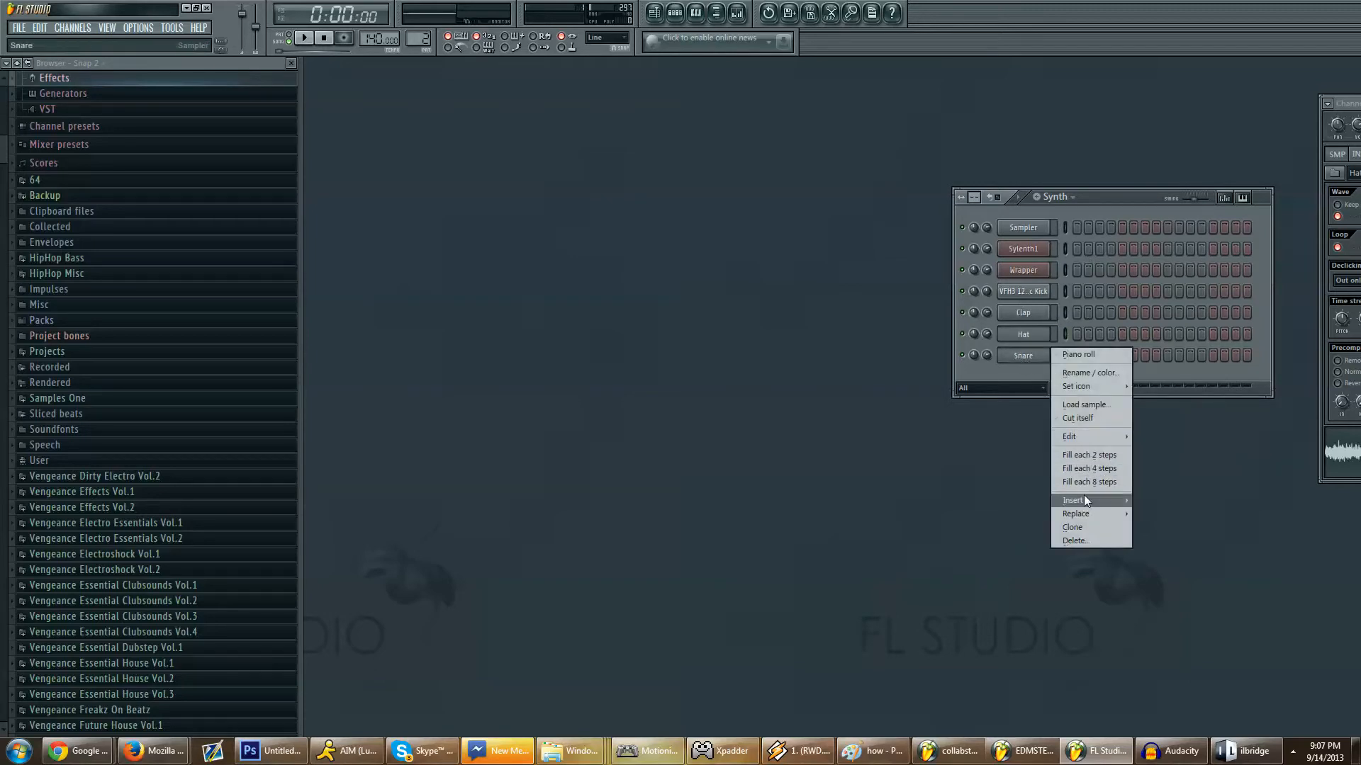
mouse_move(1083, 496)
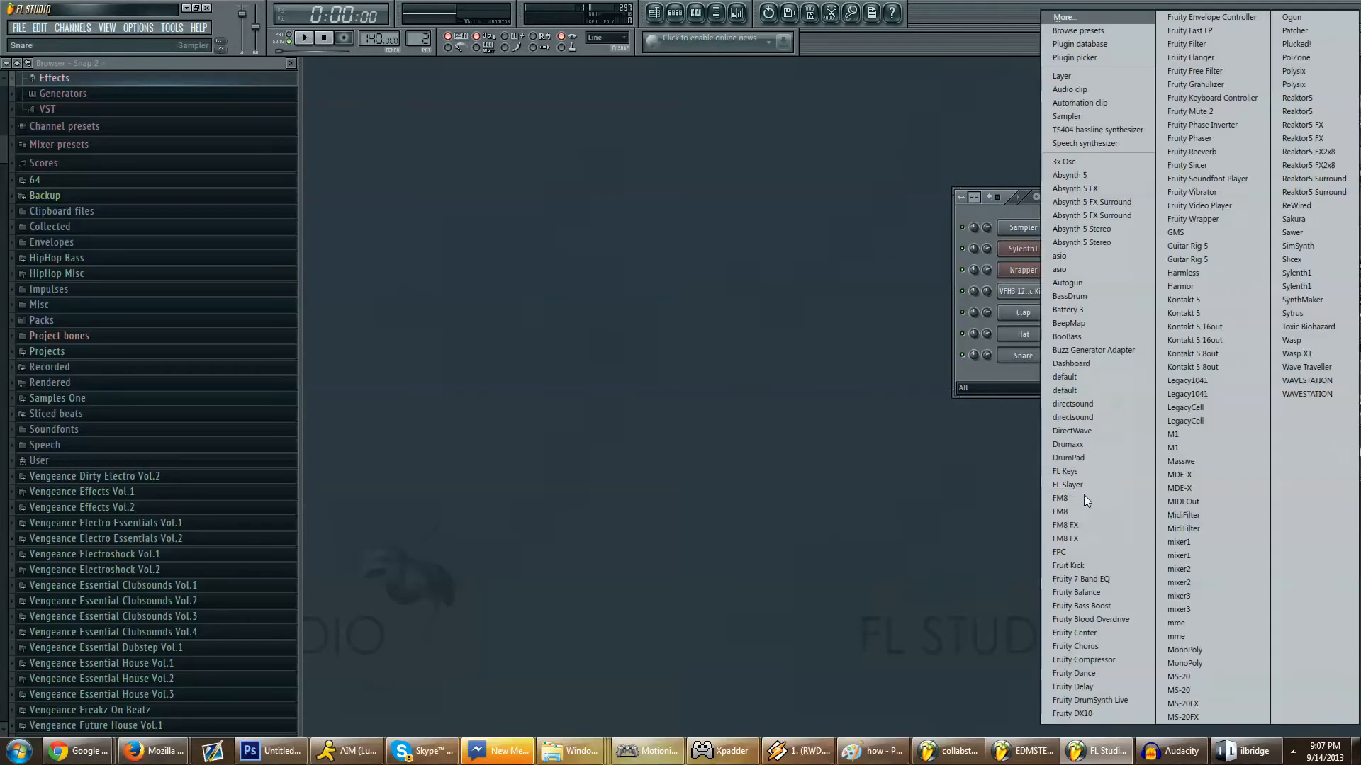
click(1213, 461)
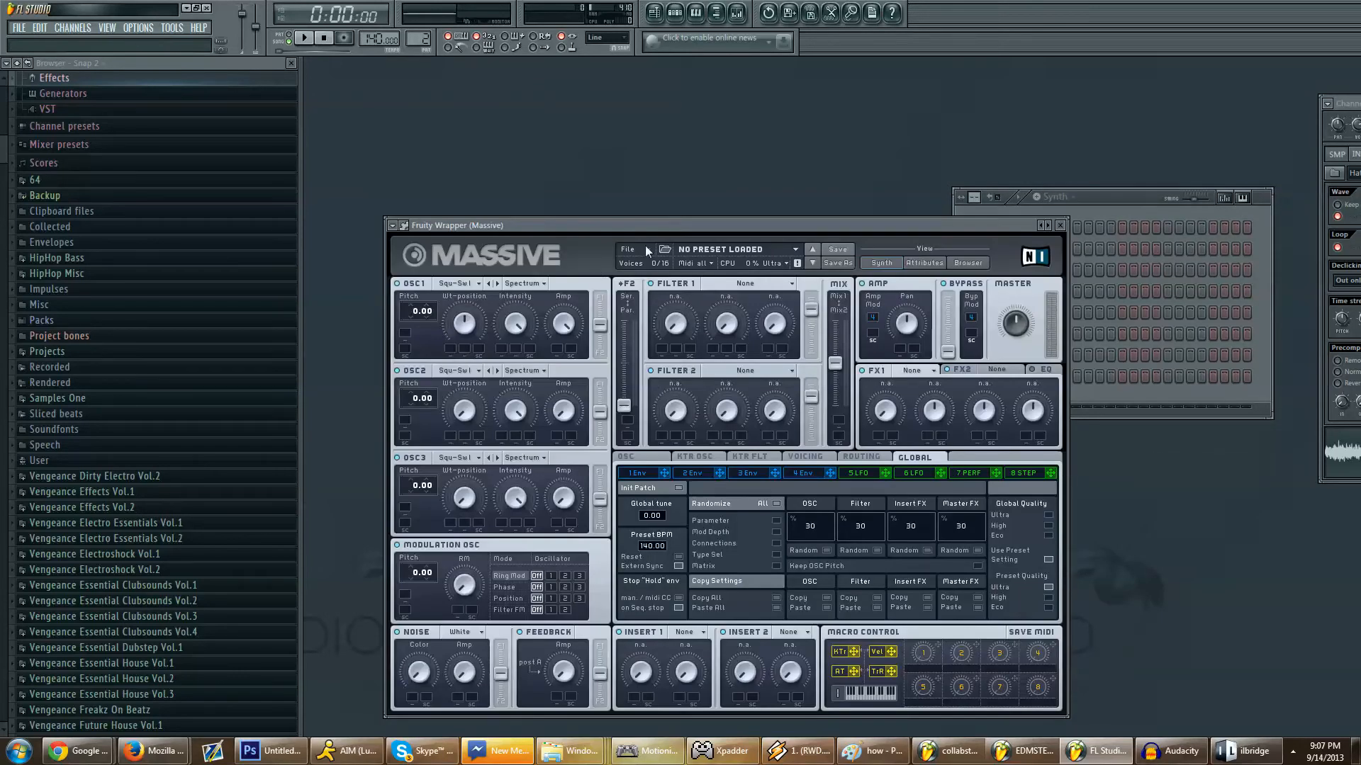
click(646, 249)
click(1060, 227)
click(1060, 226)
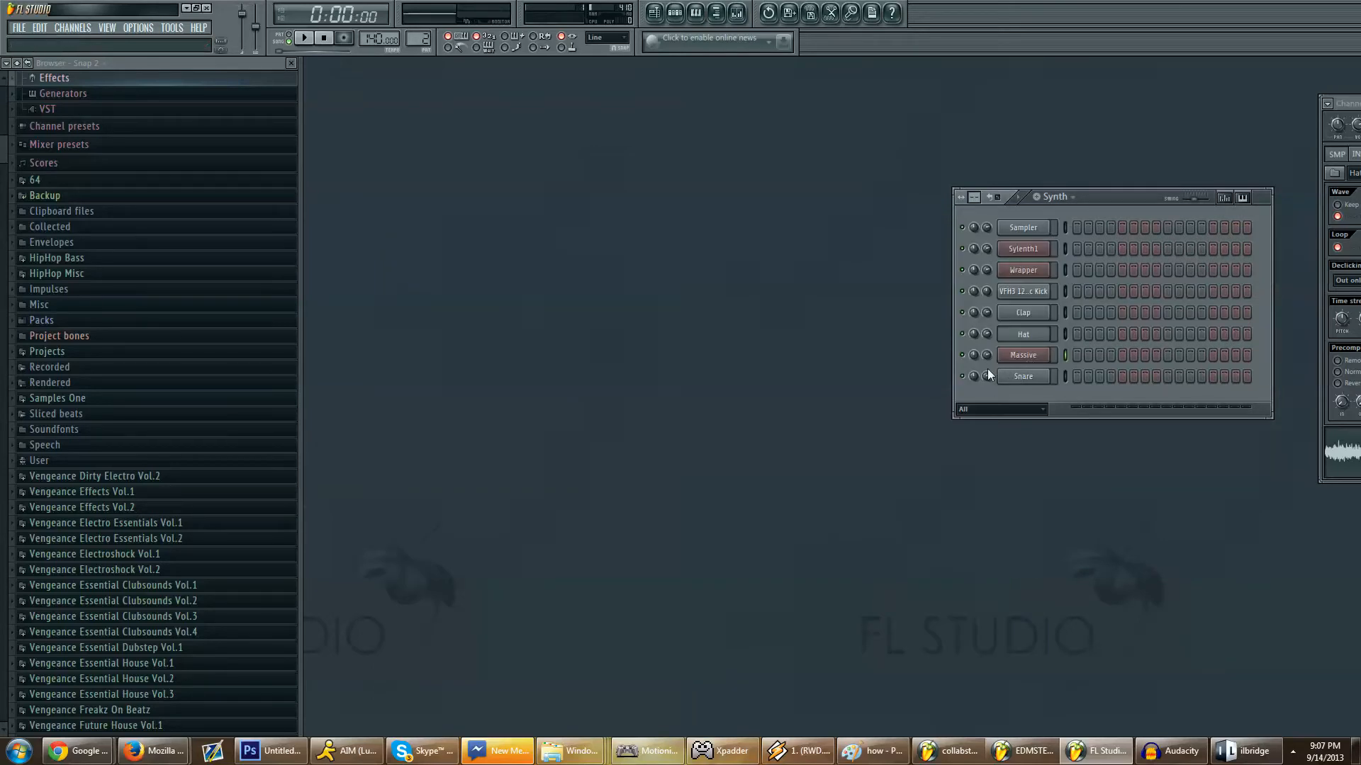
Step: Insert another Sylenth1 synth channel from the Massive channel's position
right_click(1011, 355)
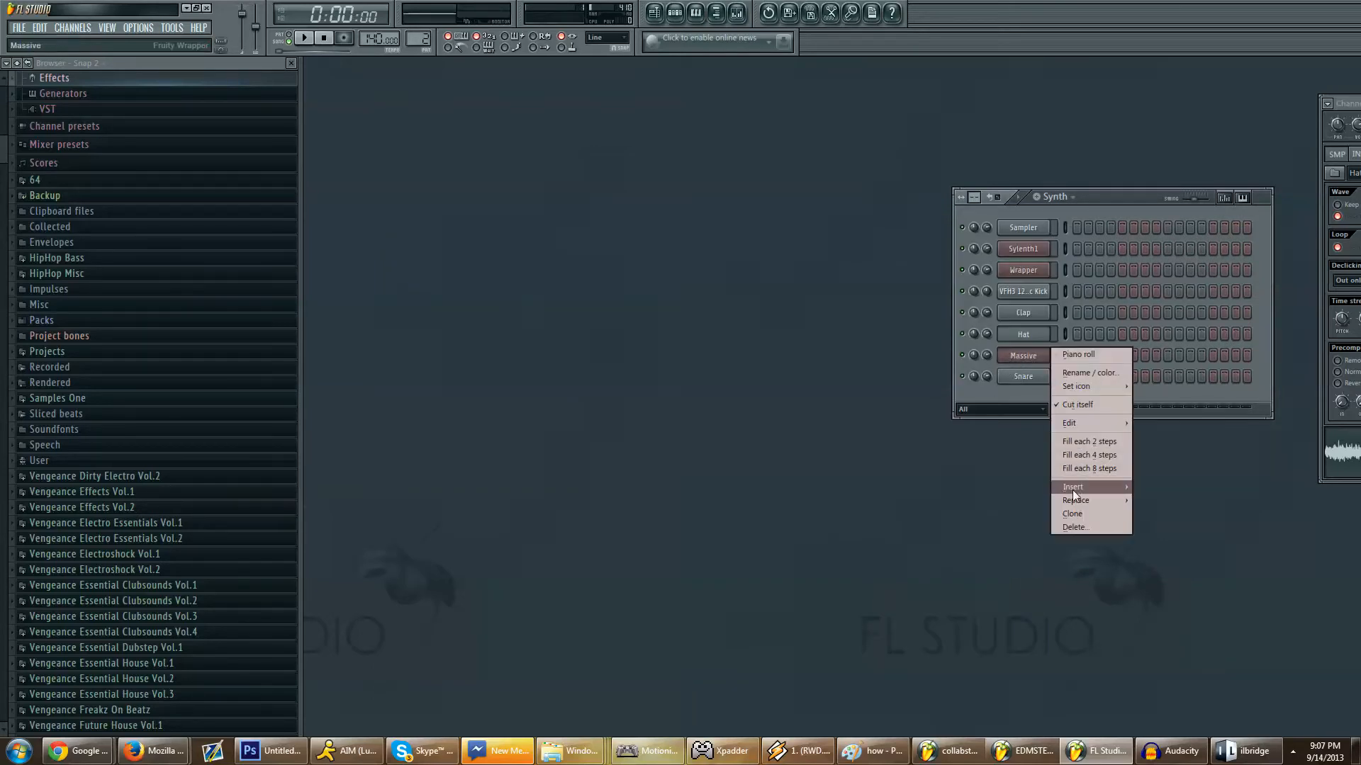
mouse_move(1073, 488)
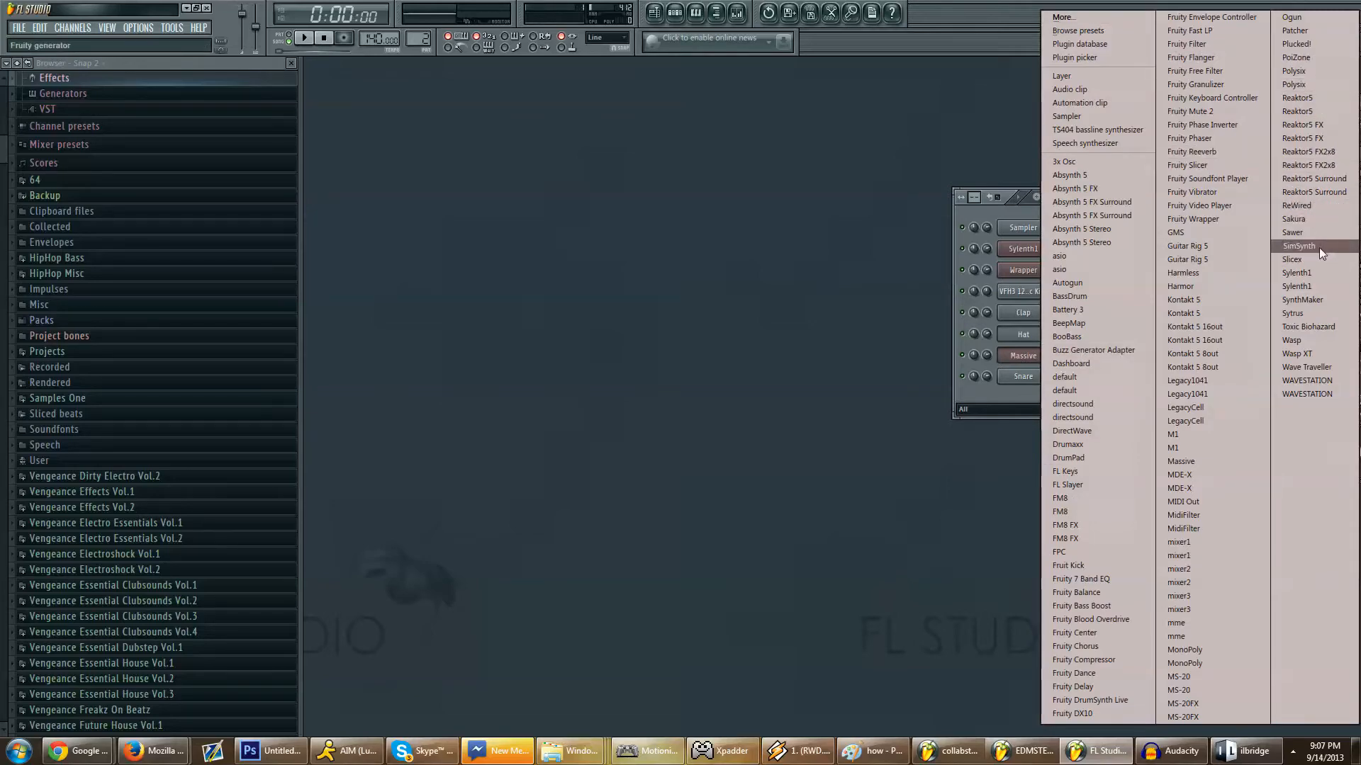
click(1323, 274)
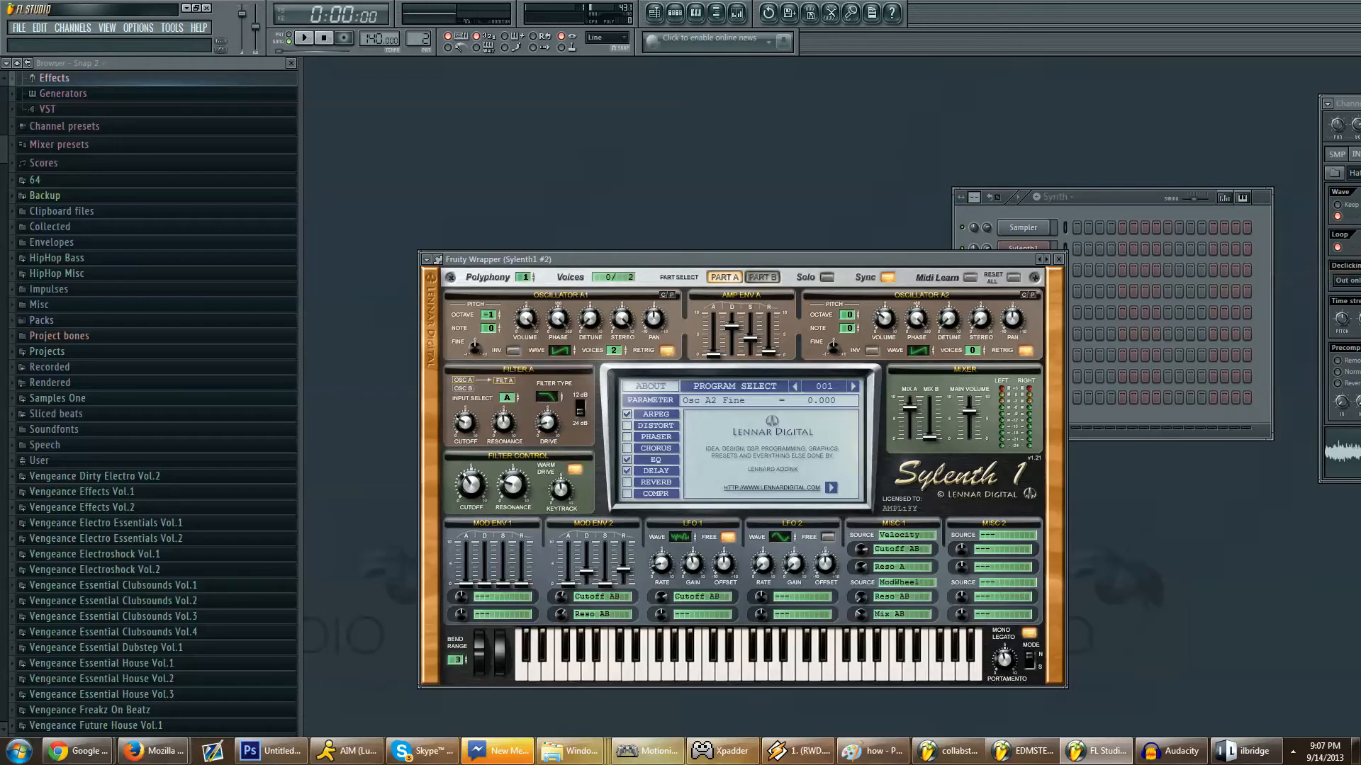
Step: Audition the Sylenth1 #2 presets up to program 013, keep that preset and close the plugin window
key(c)
click(852, 387)
click(853, 387)
click(852, 387)
click(853, 387)
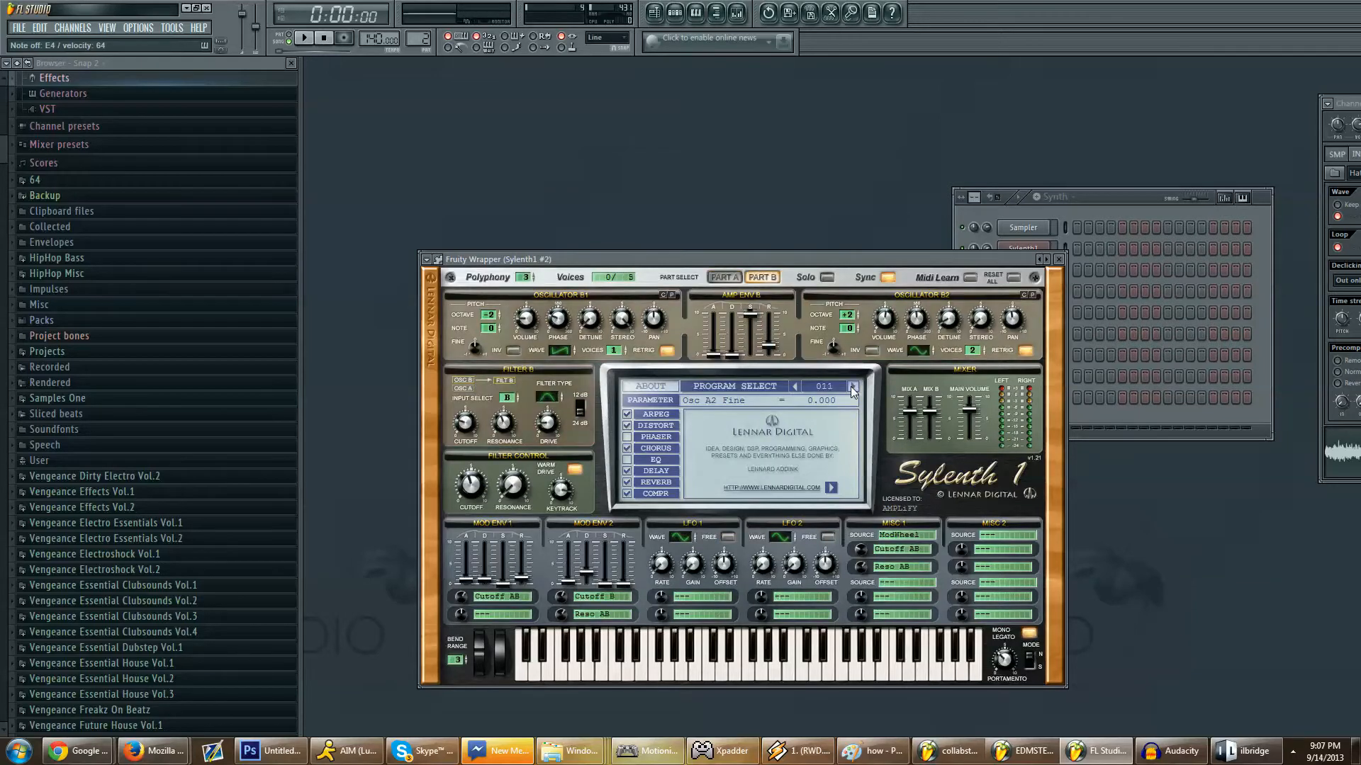
click(852, 386)
click(851, 387)
key(c)
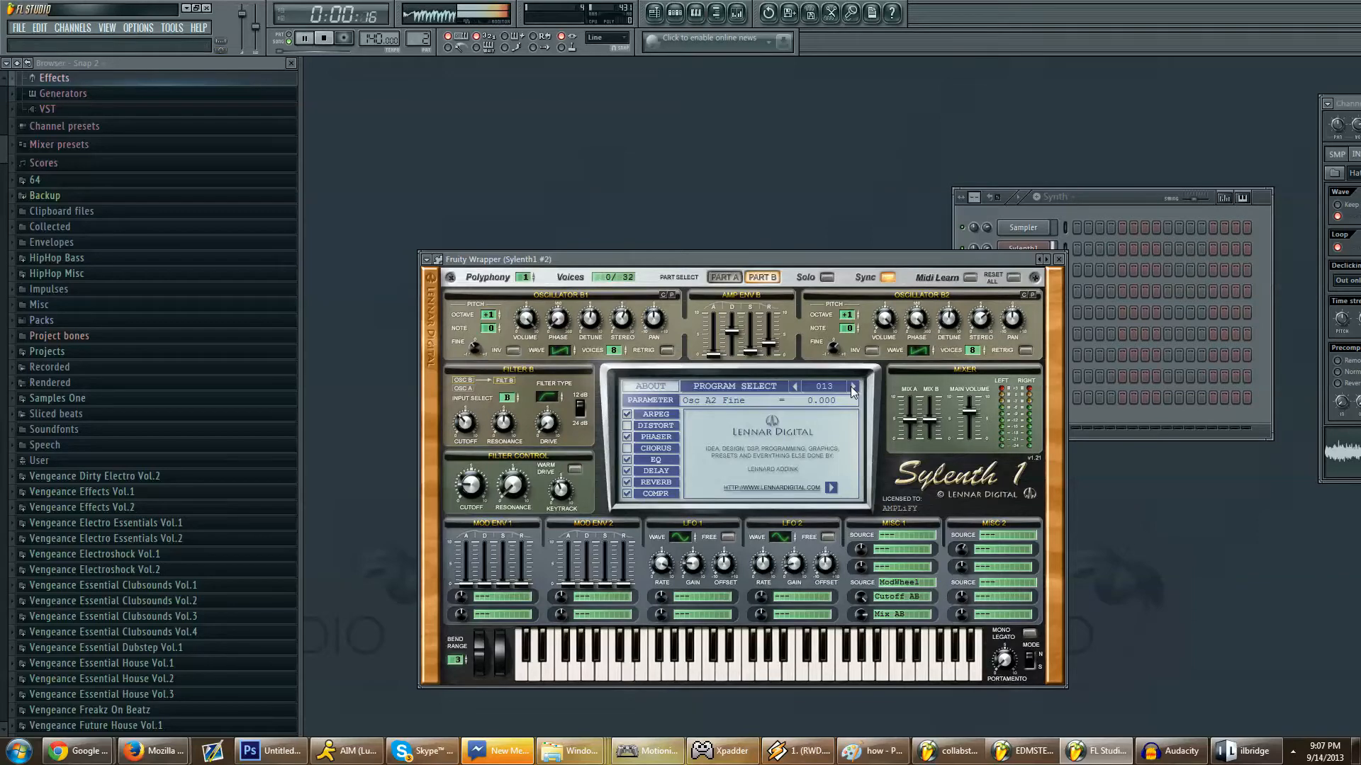
click(1058, 260)
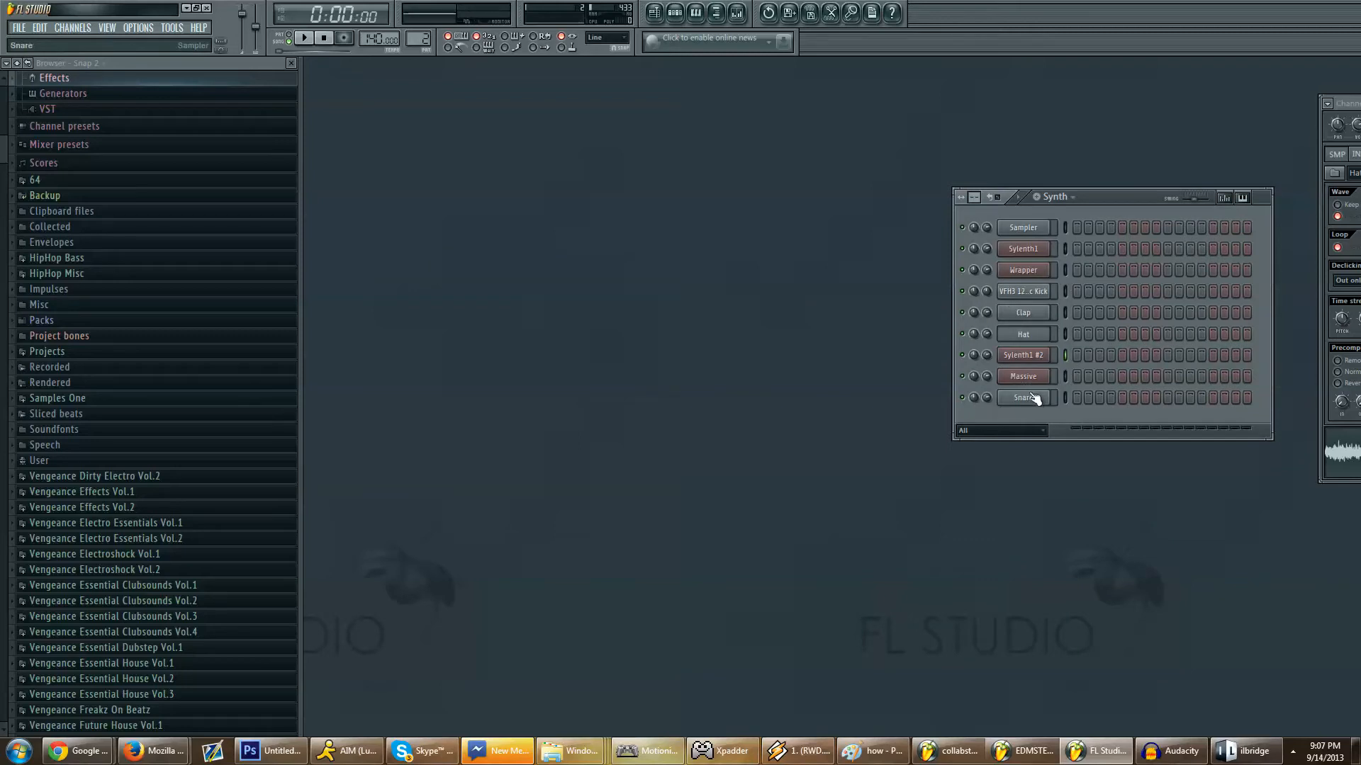
click(1039, 356)
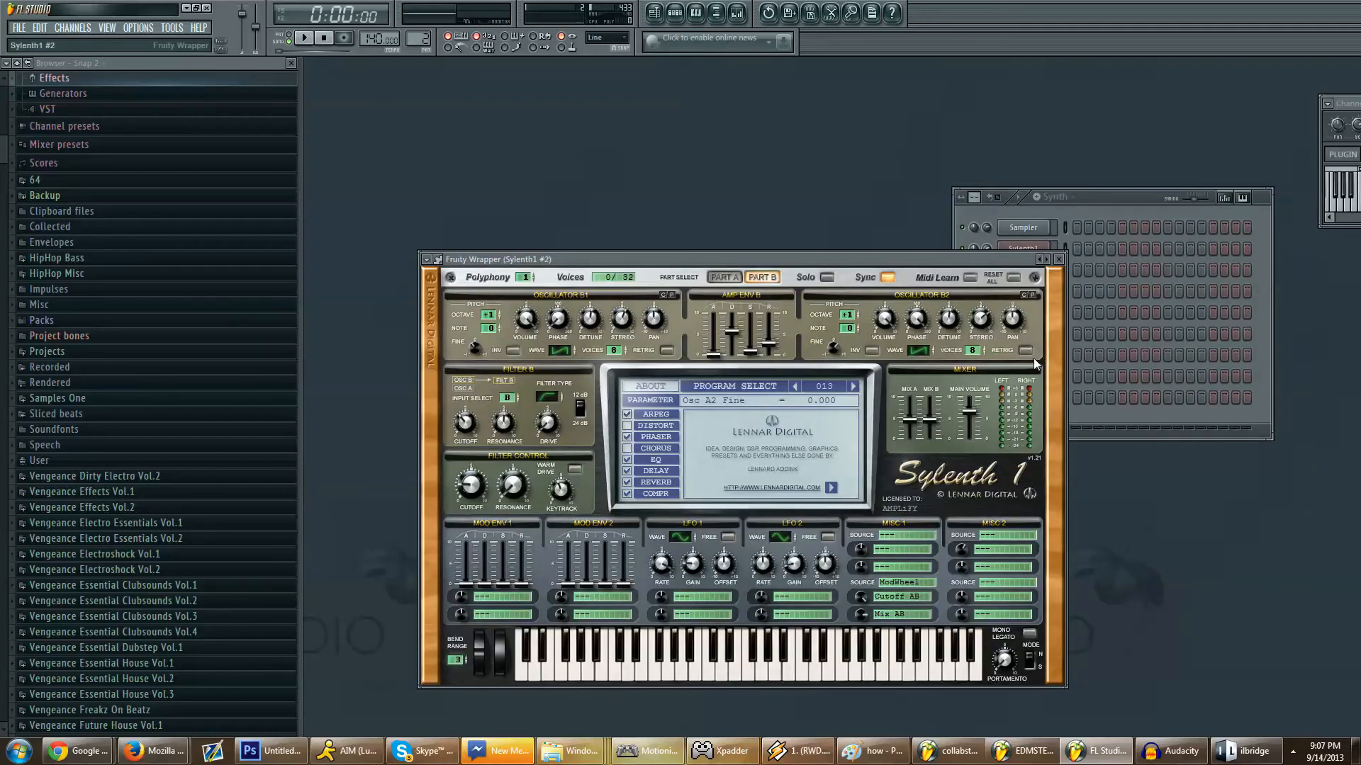
click(1057, 259)
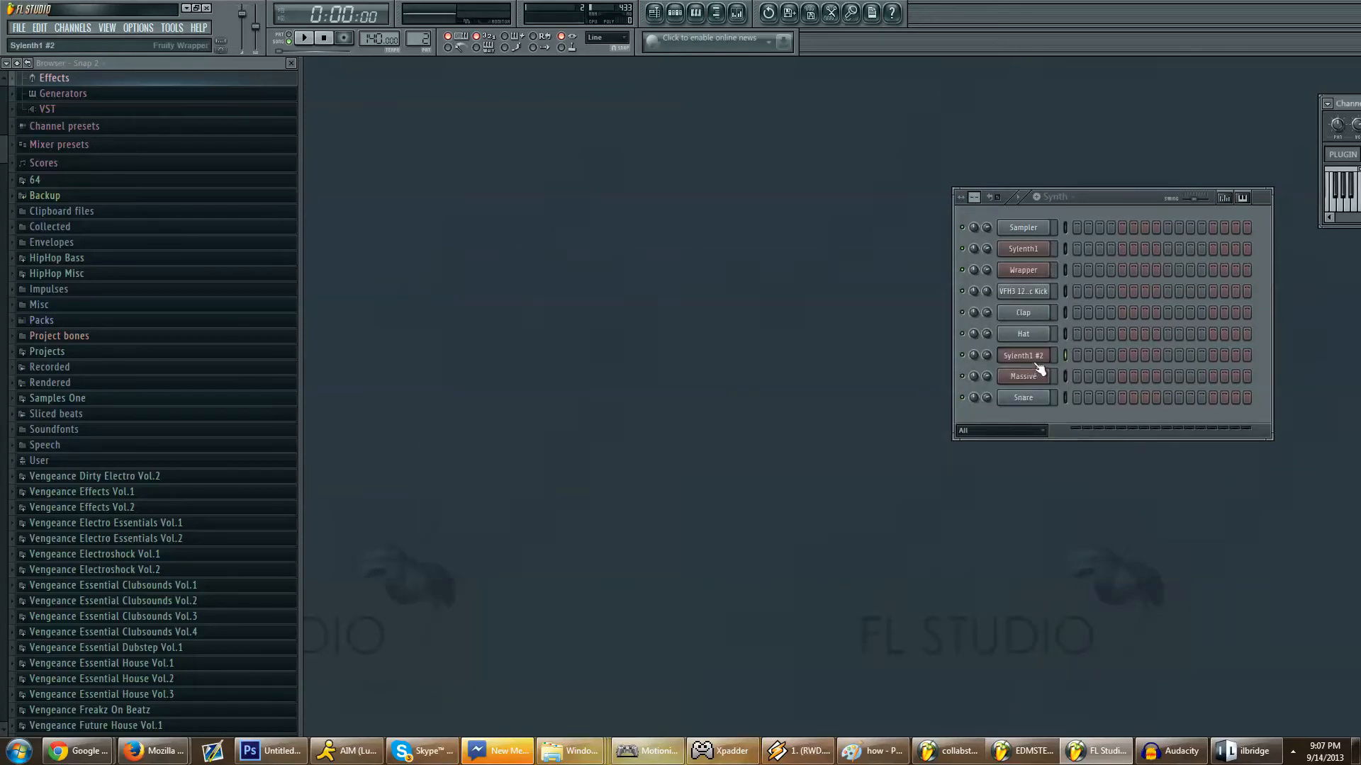
Step: Open the Sylenth1 #2 channel's piano roll and add a C#5 note at the start of the Synth pattern
right_click(1050, 353)
click(1078, 355)
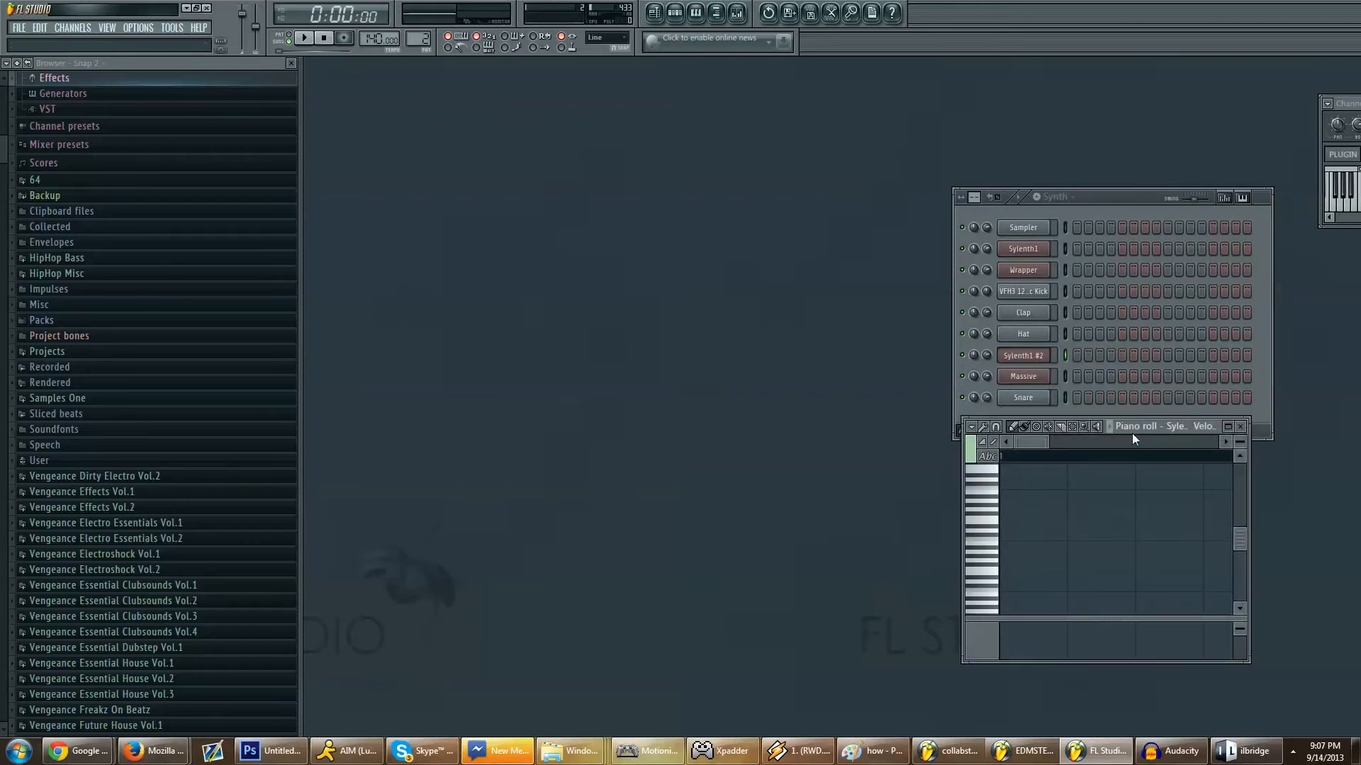
click(362, 340)
key(F6)
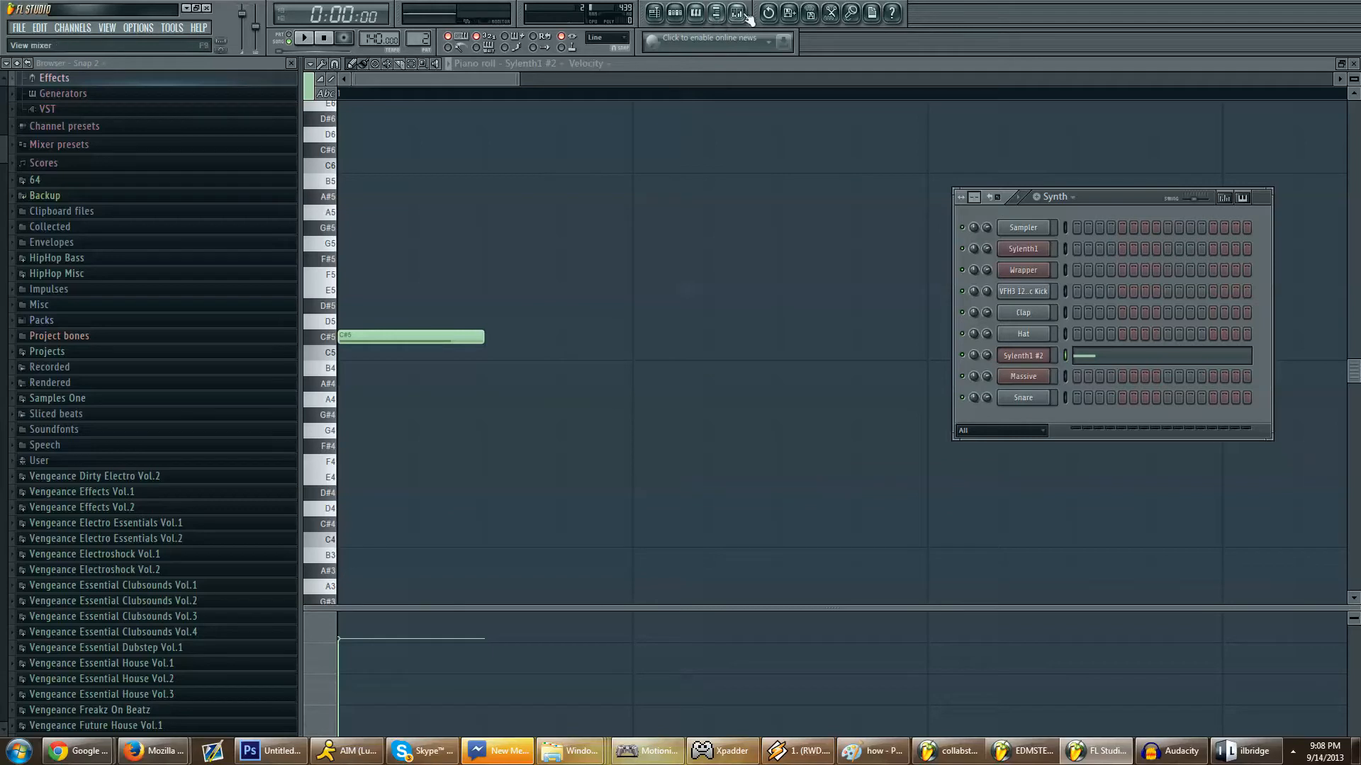
Step: Place the Synth pattern in the playlist on Track 3 at bar 2 and extend it to the end of the Pattern 3 clip
click(727, 26)
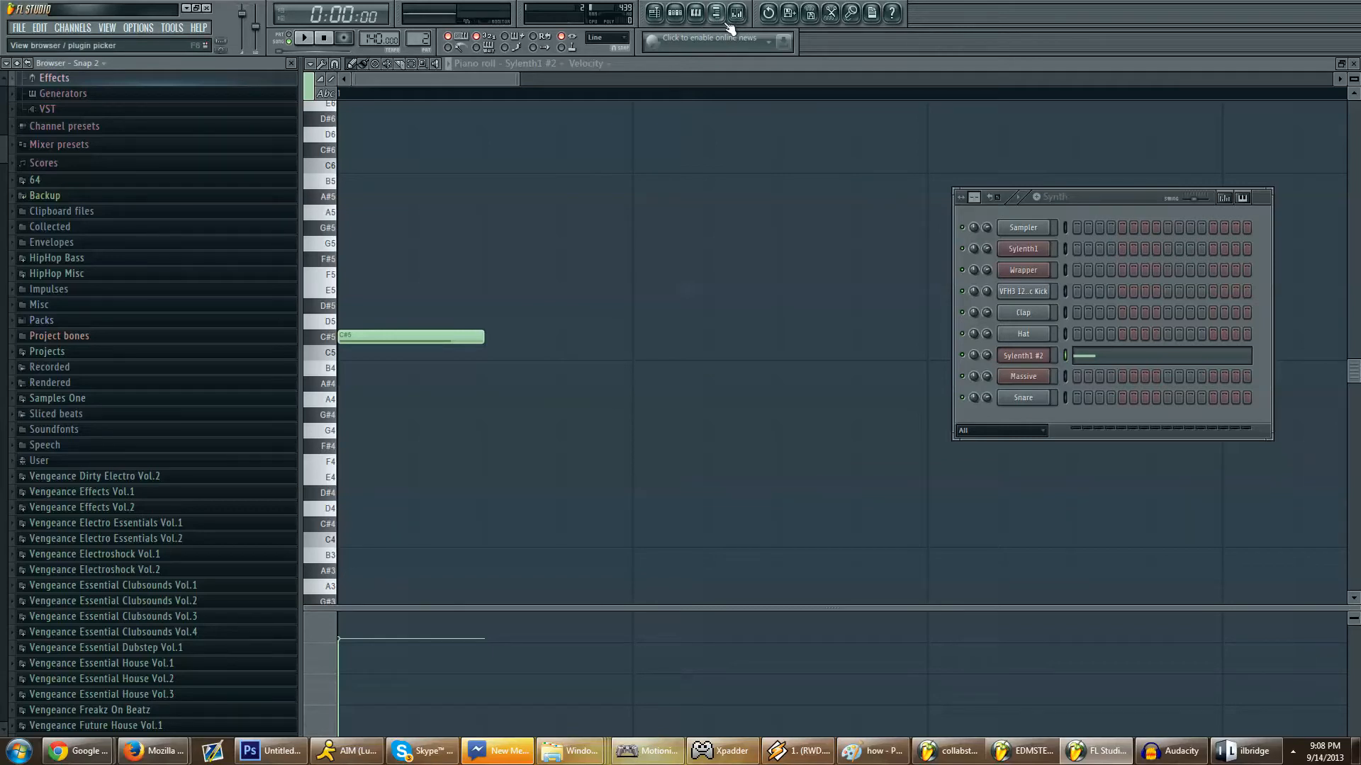
click(696, 15)
click(695, 17)
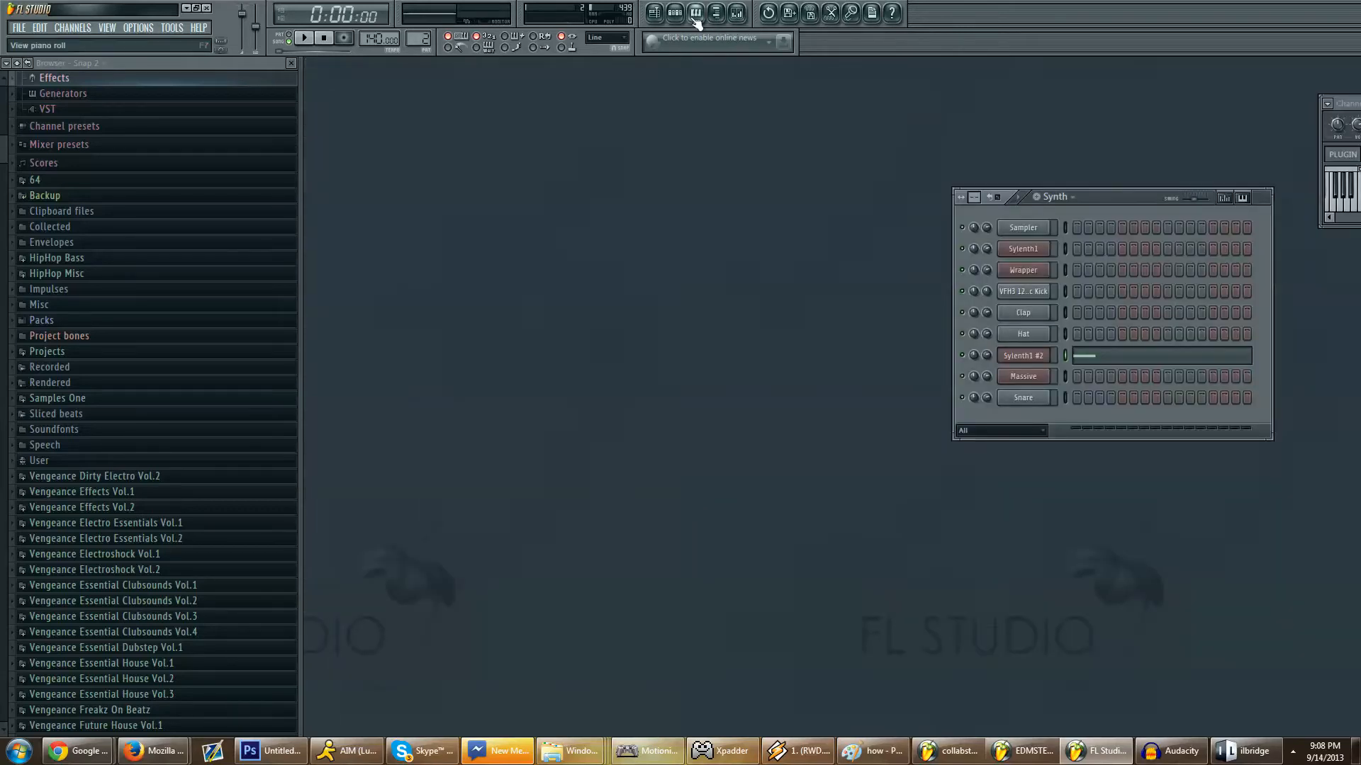
click(673, 17)
click(673, 17)
click(660, 17)
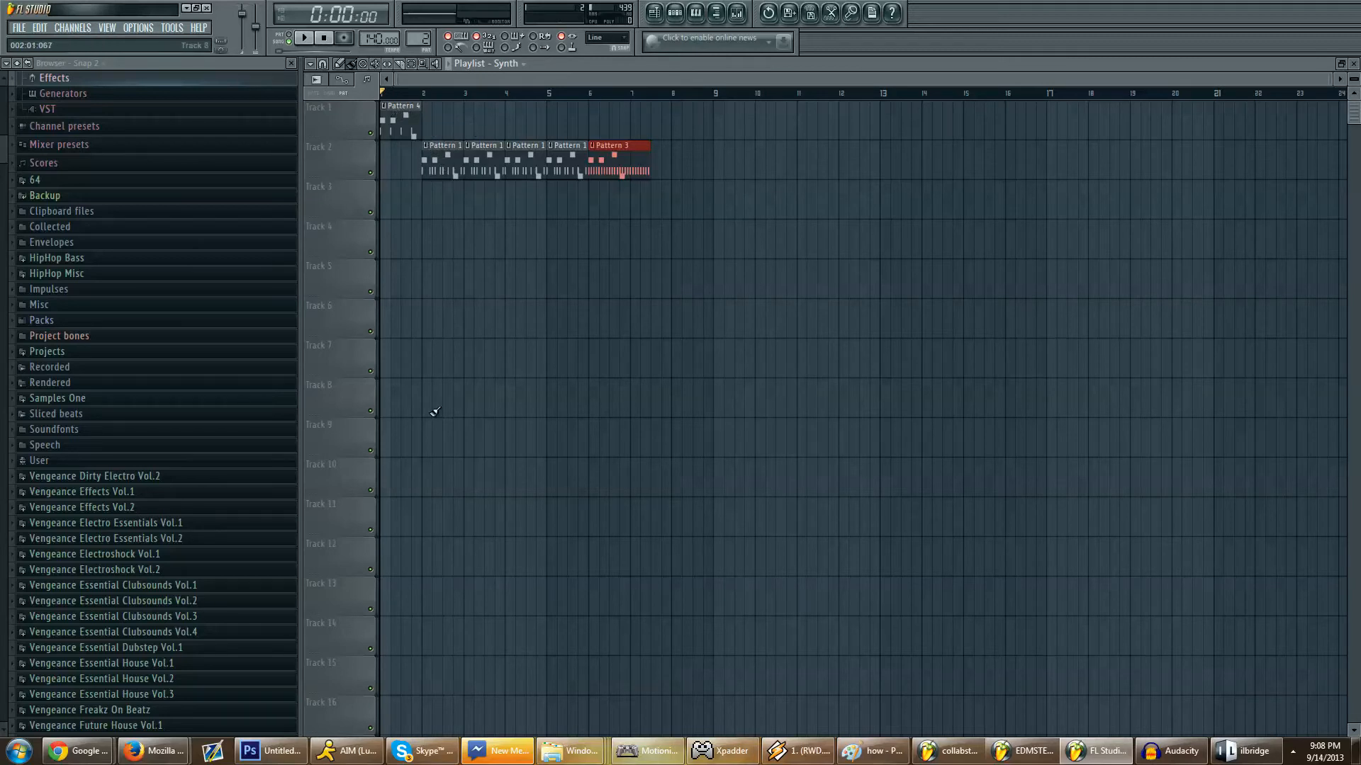
click(422, 202)
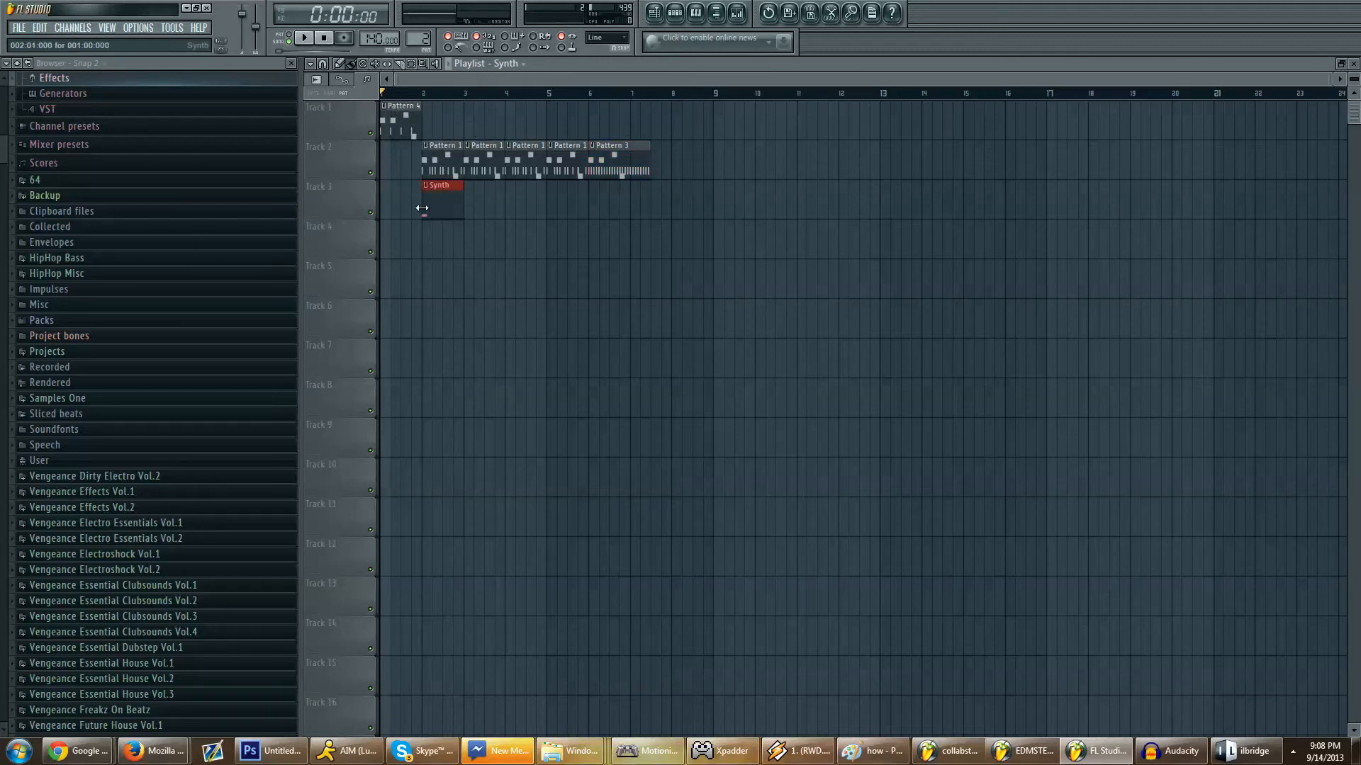
drag(464, 202, 645, 280)
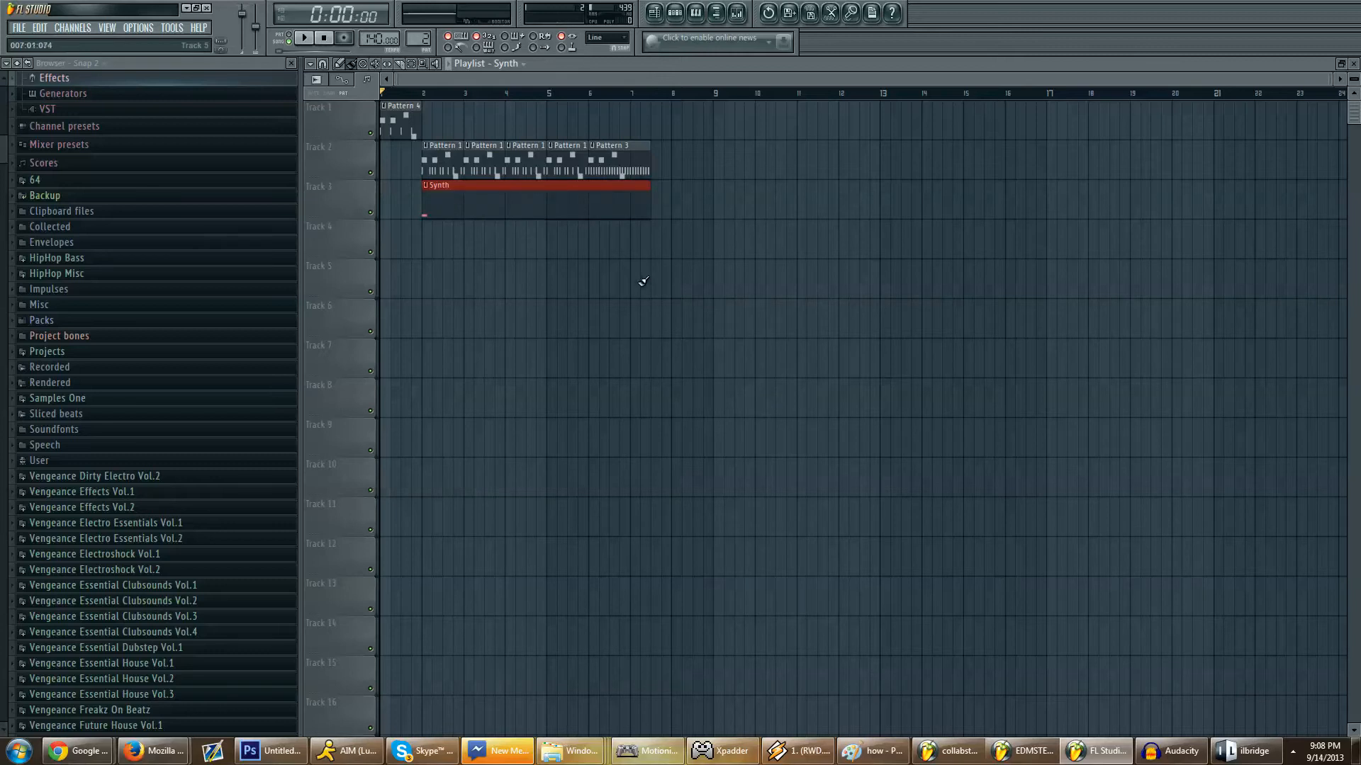
double_click(545, 193)
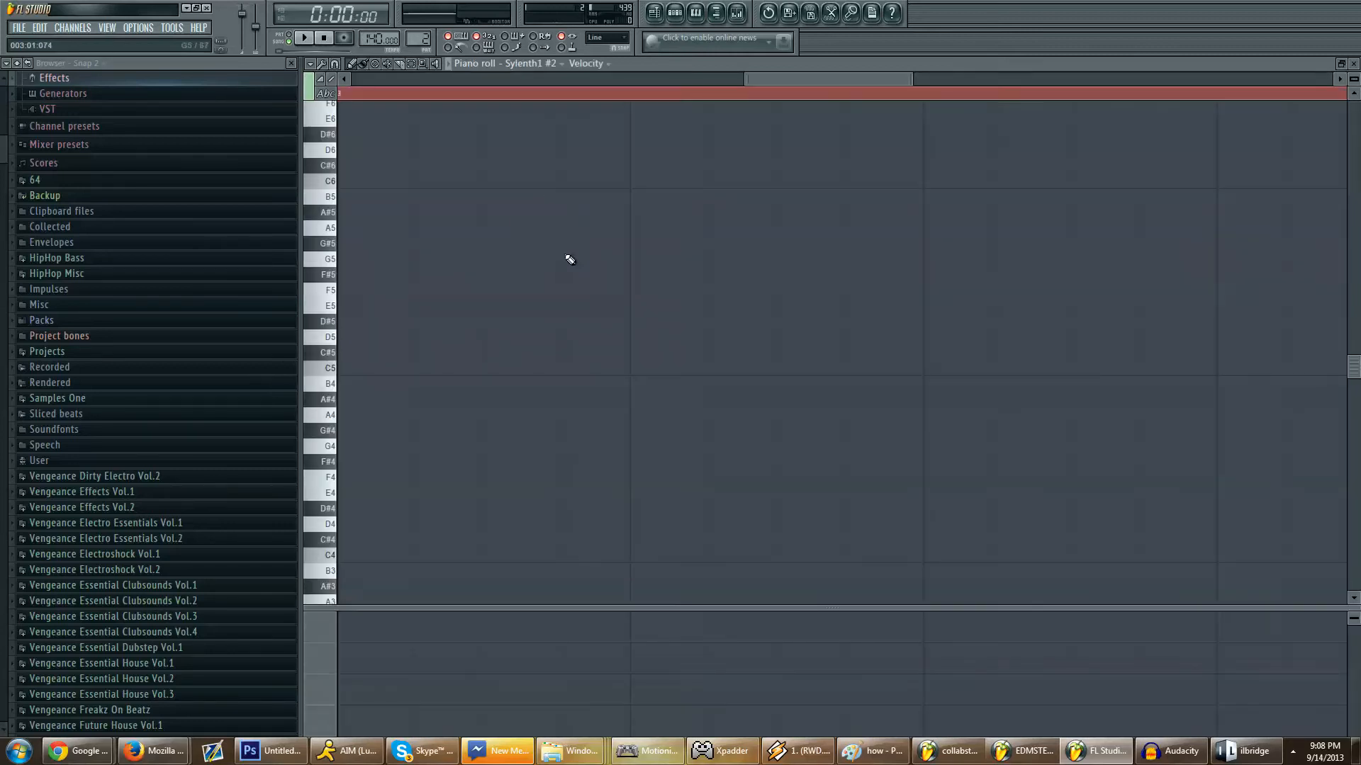
key(space)
key(F6)
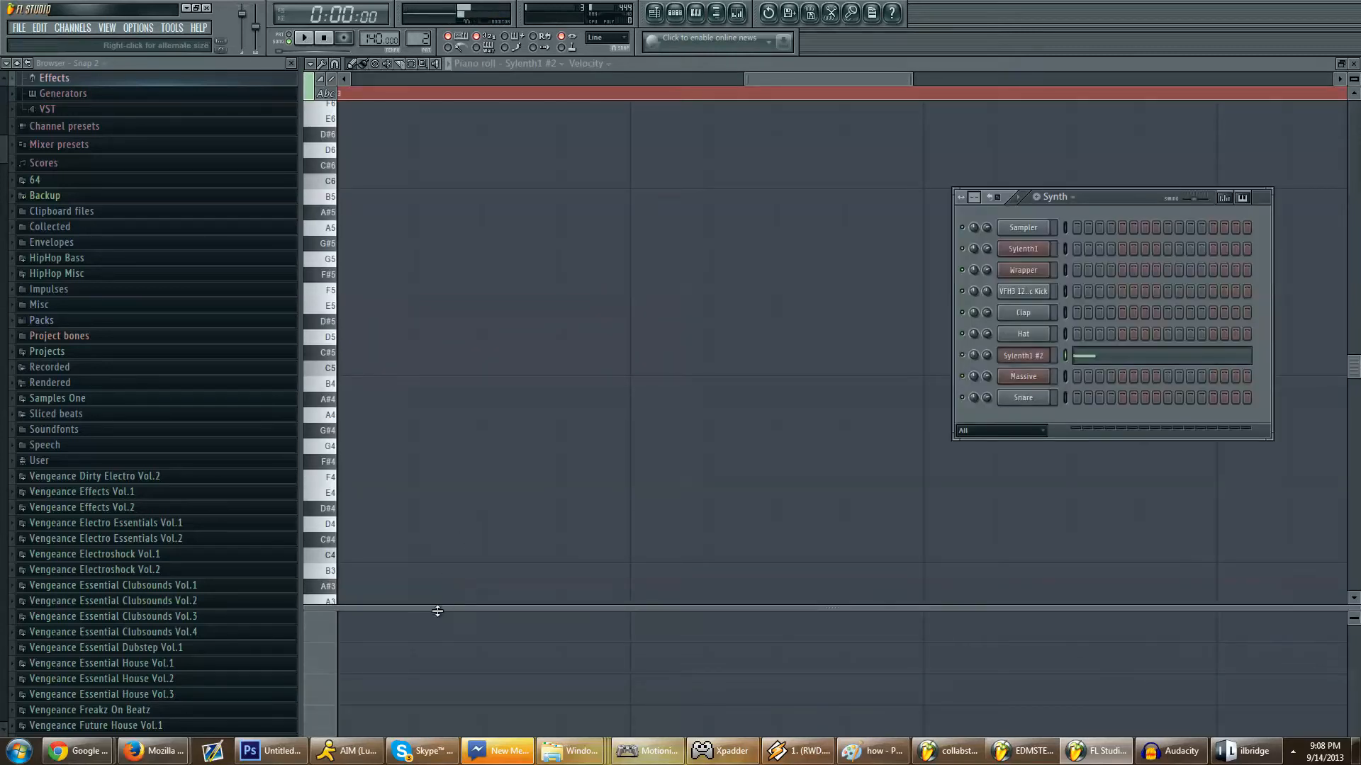
key(space)
key(F6)
key(F6)
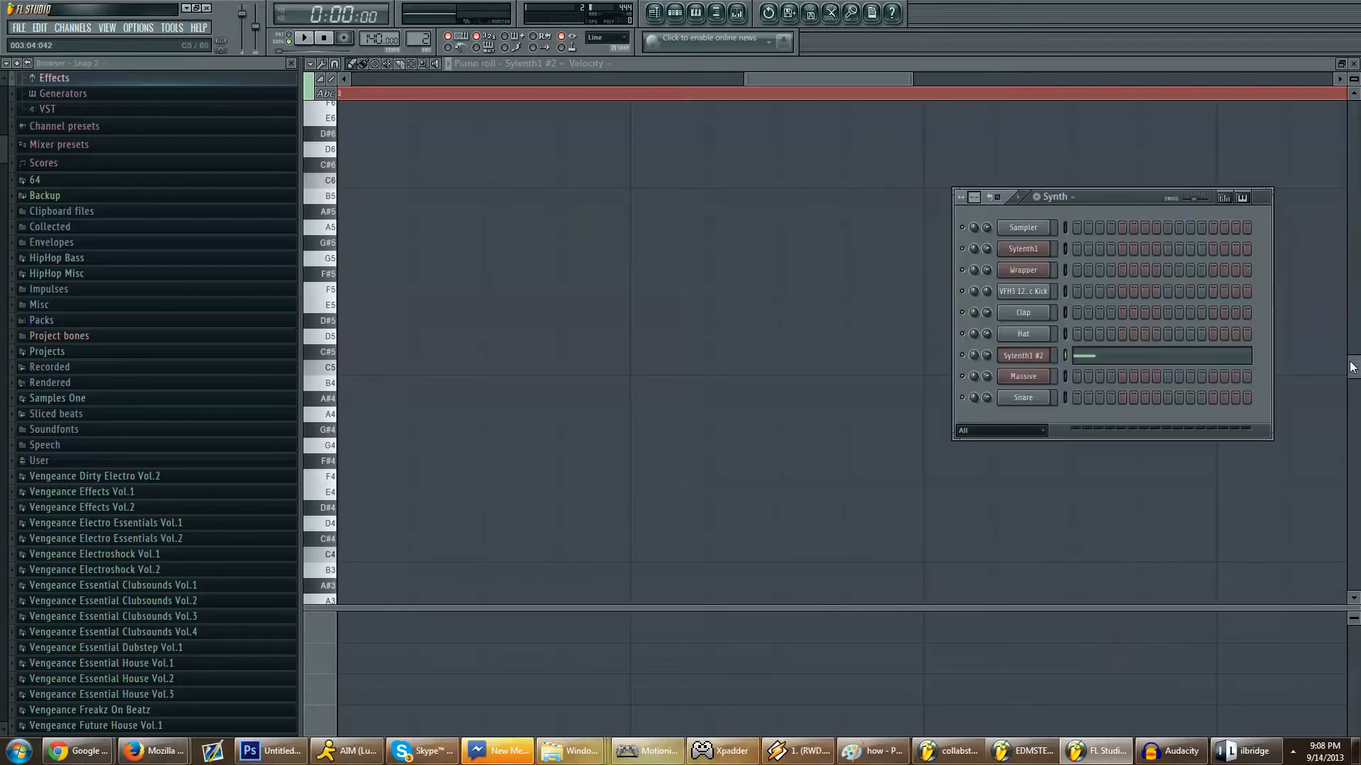
Step: Return to the playlist and set the playback position to the start of bar 2
click(657, 14)
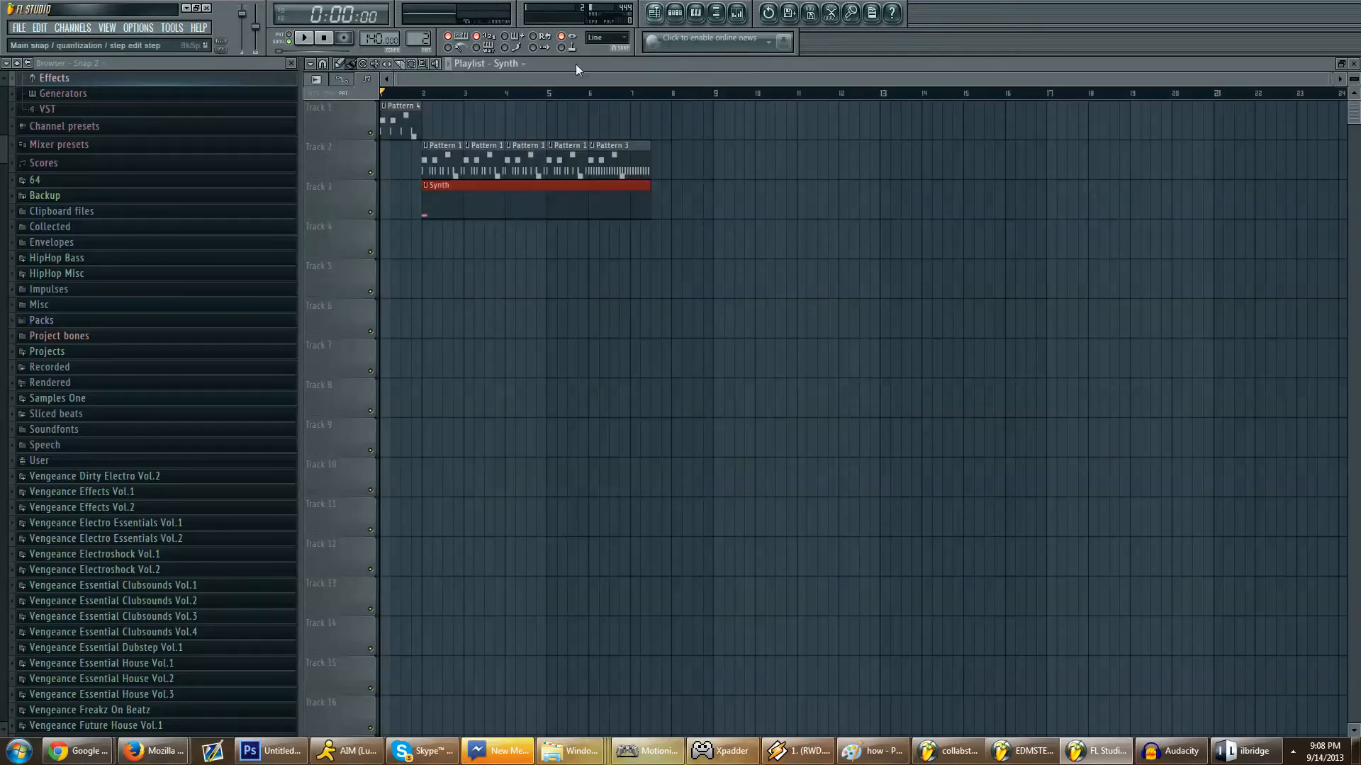
click(429, 101)
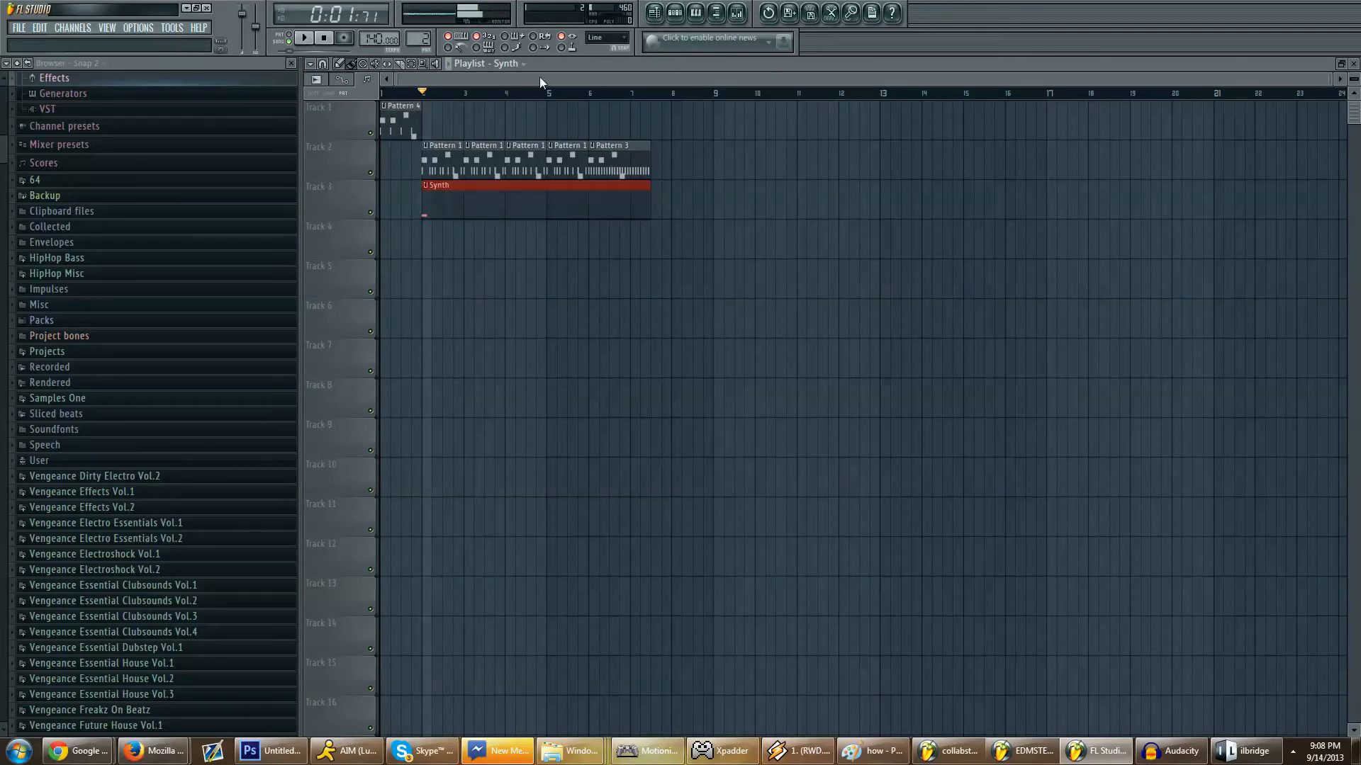
click(425, 94)
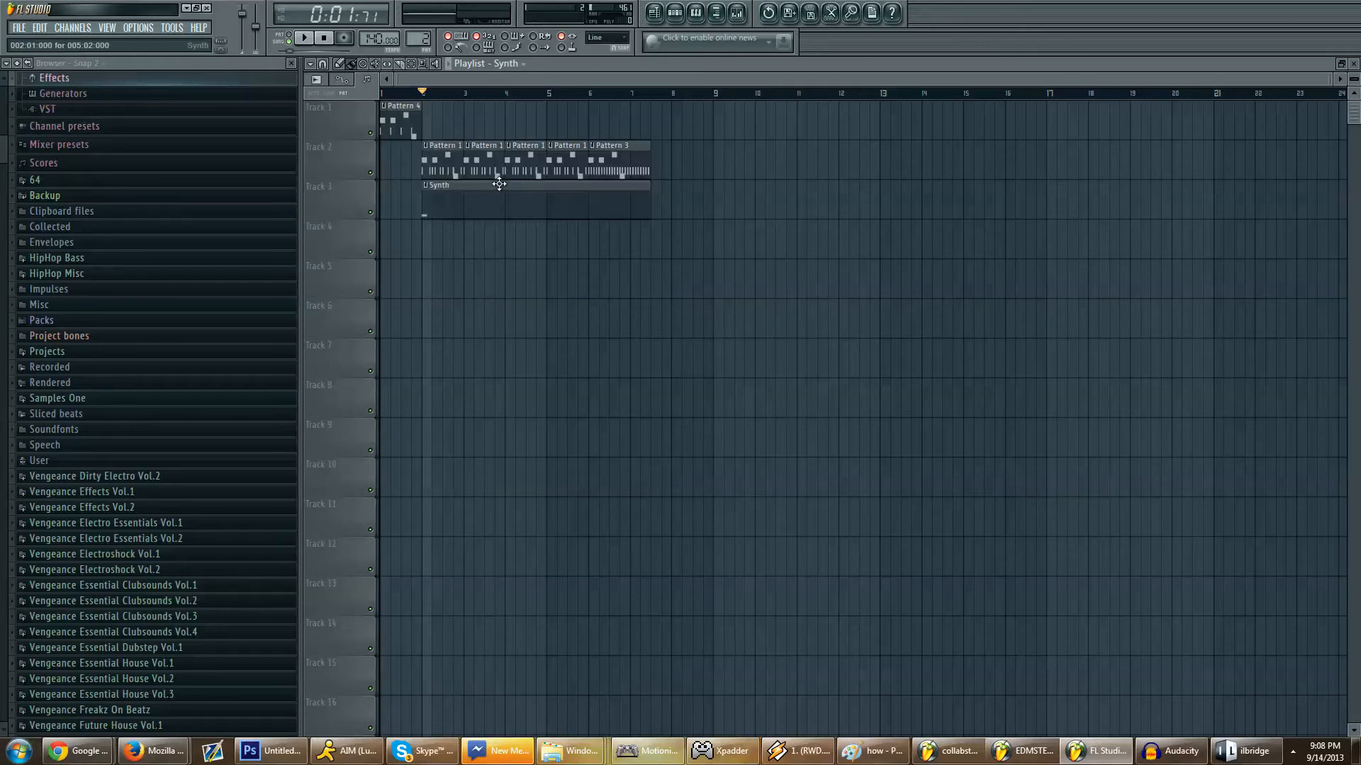
double_click(561, 191)
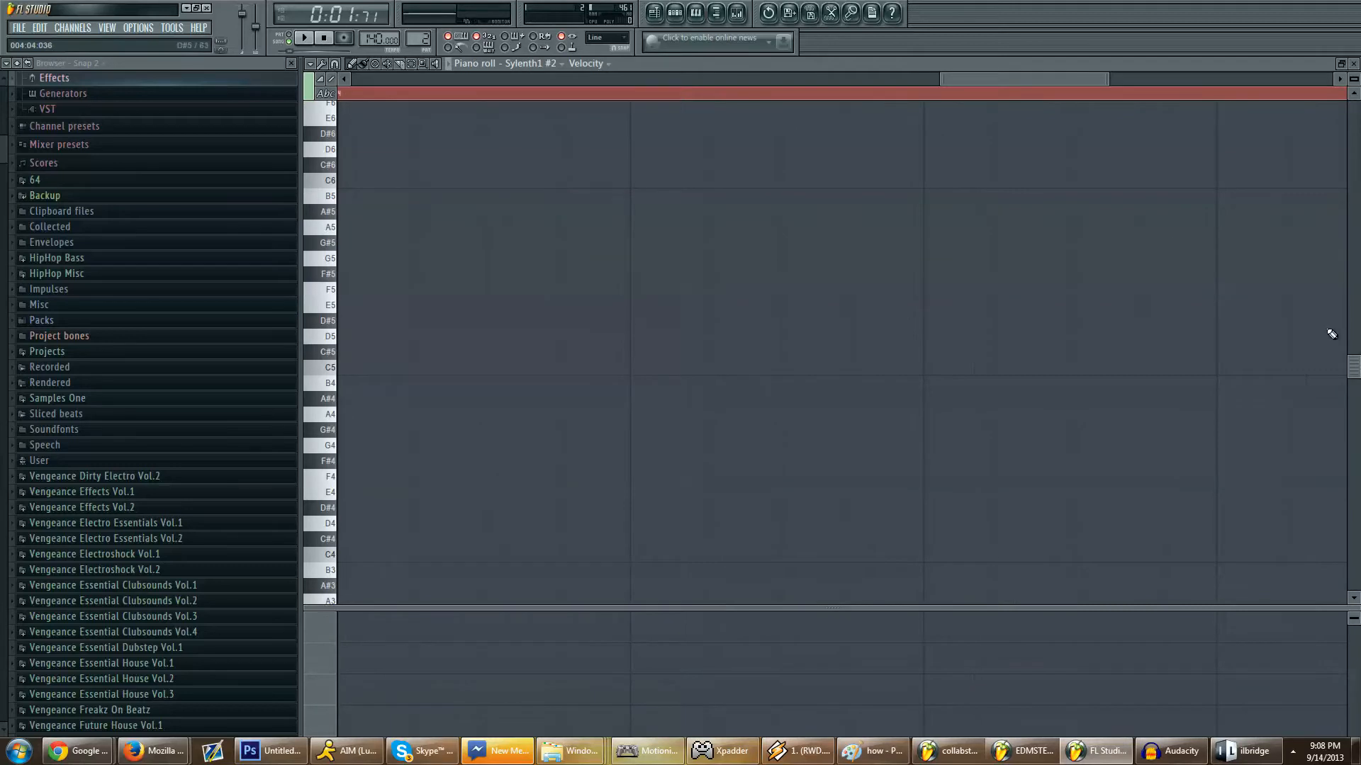
drag(1353, 367, 1271, 13)
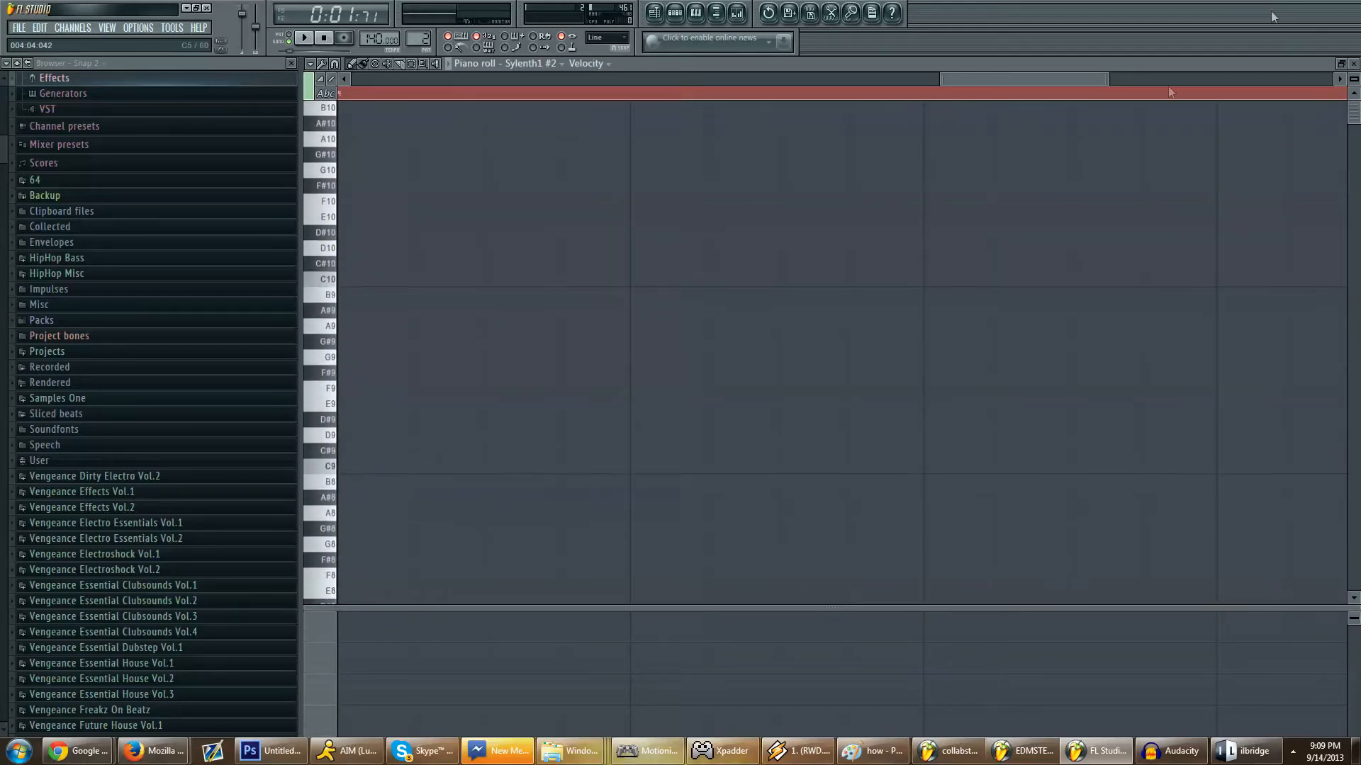
click(653, 13)
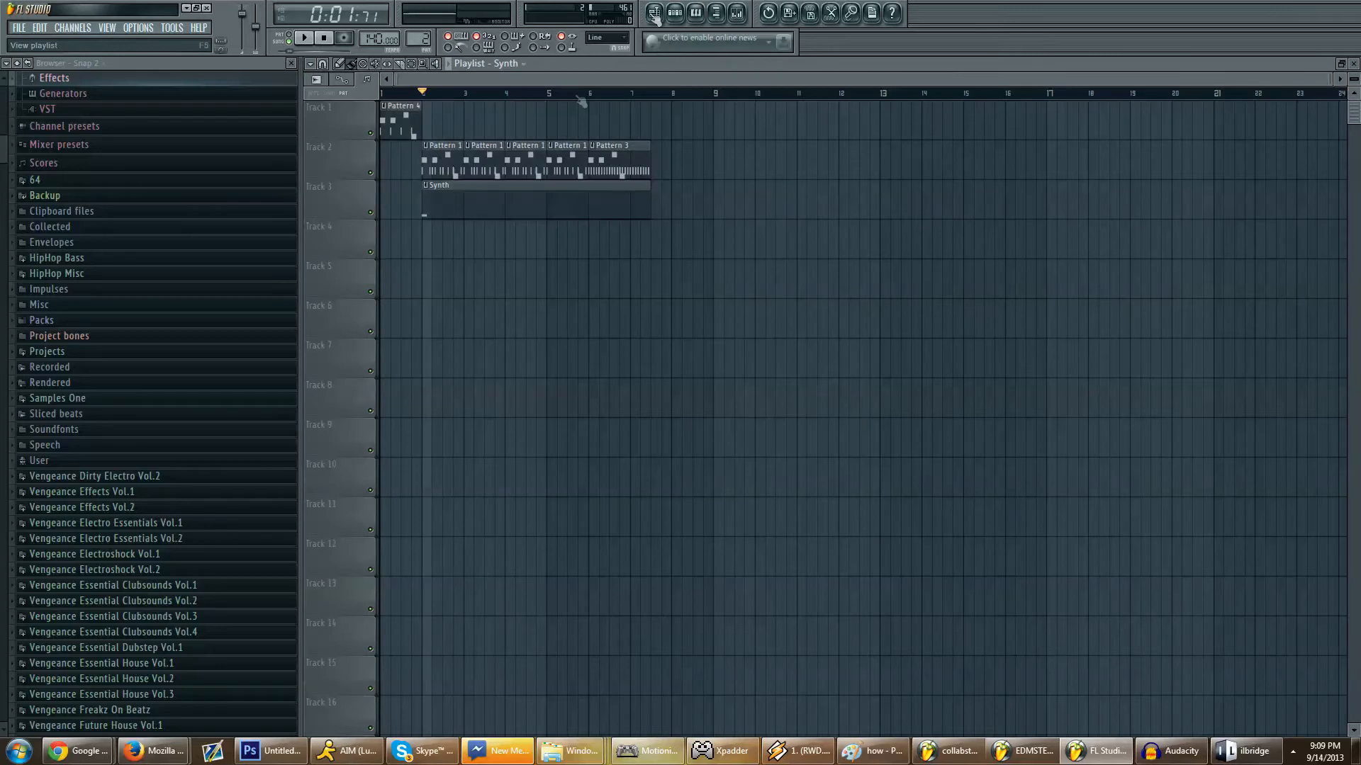
Step: Open the Synth clip in the piano roll at bar 2 and clear the existing note from the Sylenth1 #2 channel
double_click(482, 186)
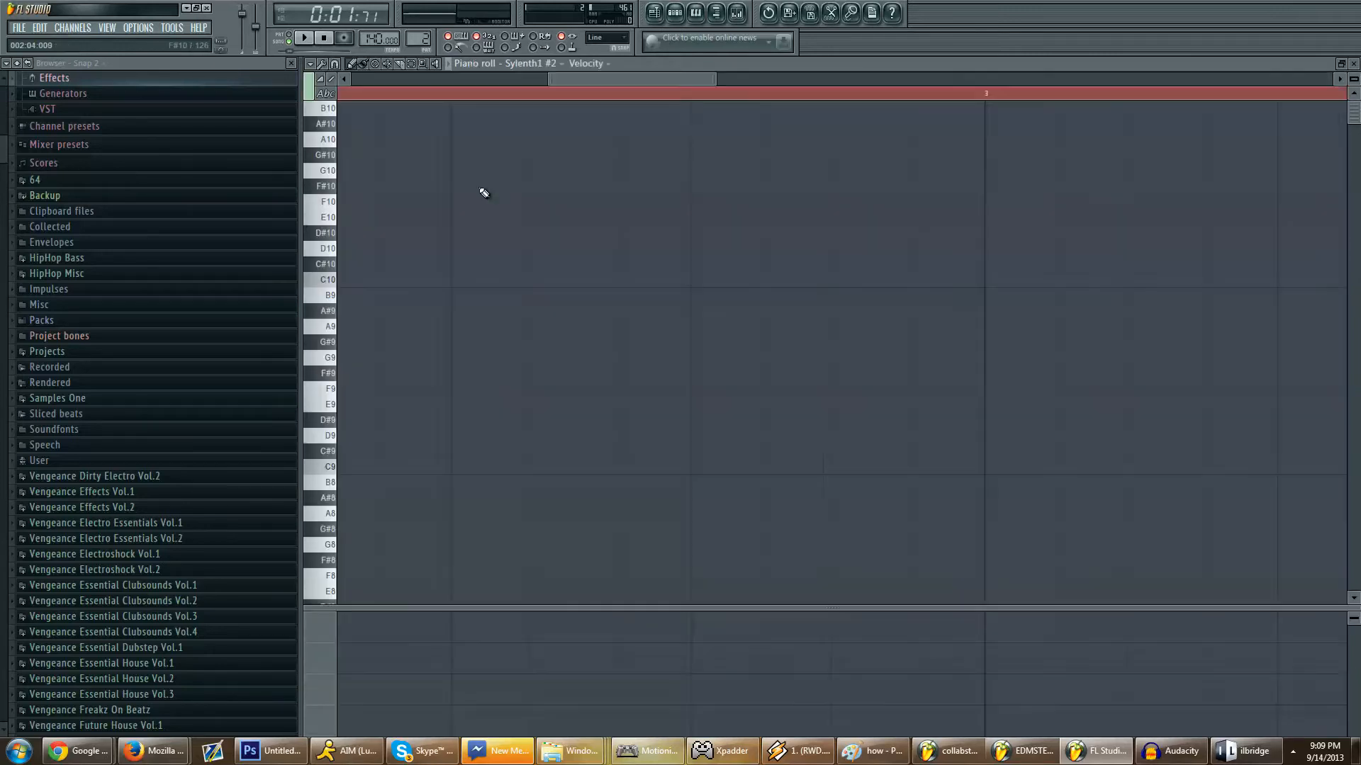
scroll(462, 231, down, 20)
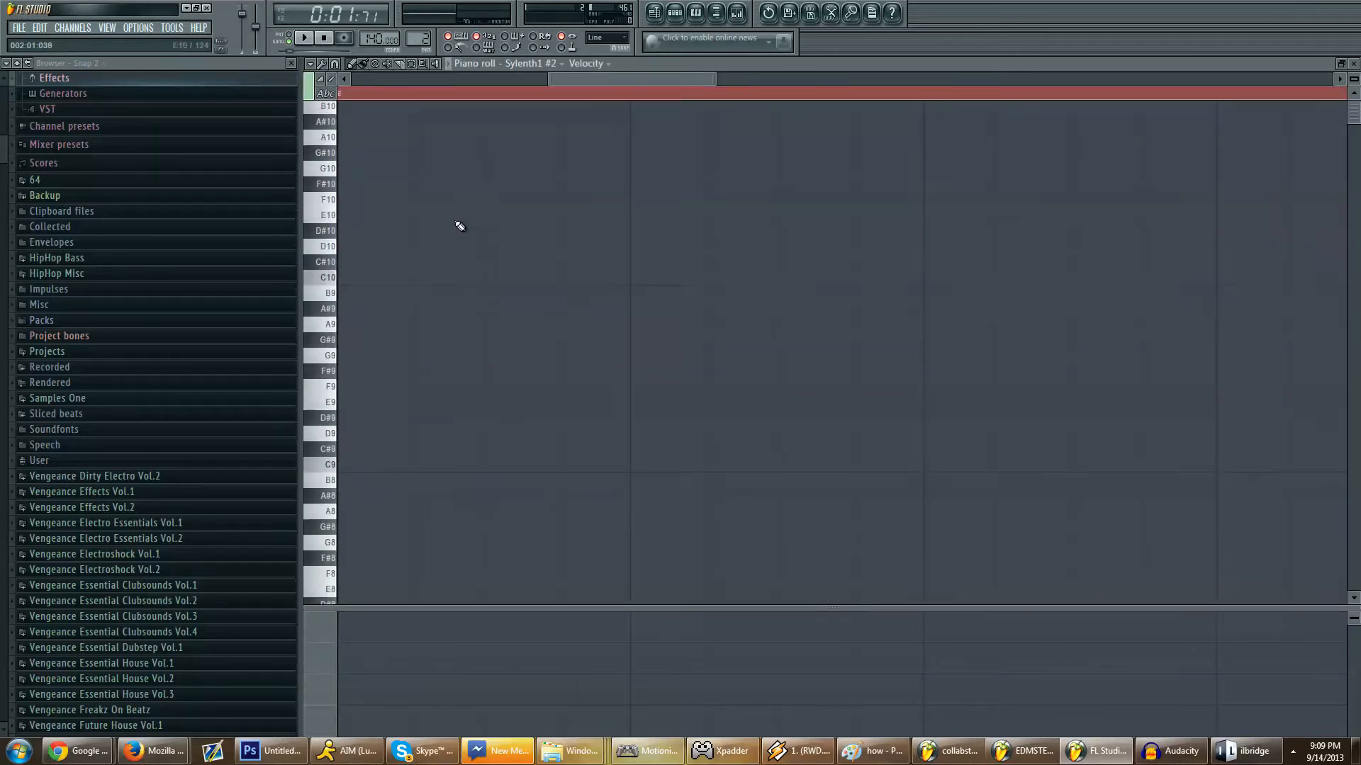
scroll(451, 216, down, 5)
key(F6)
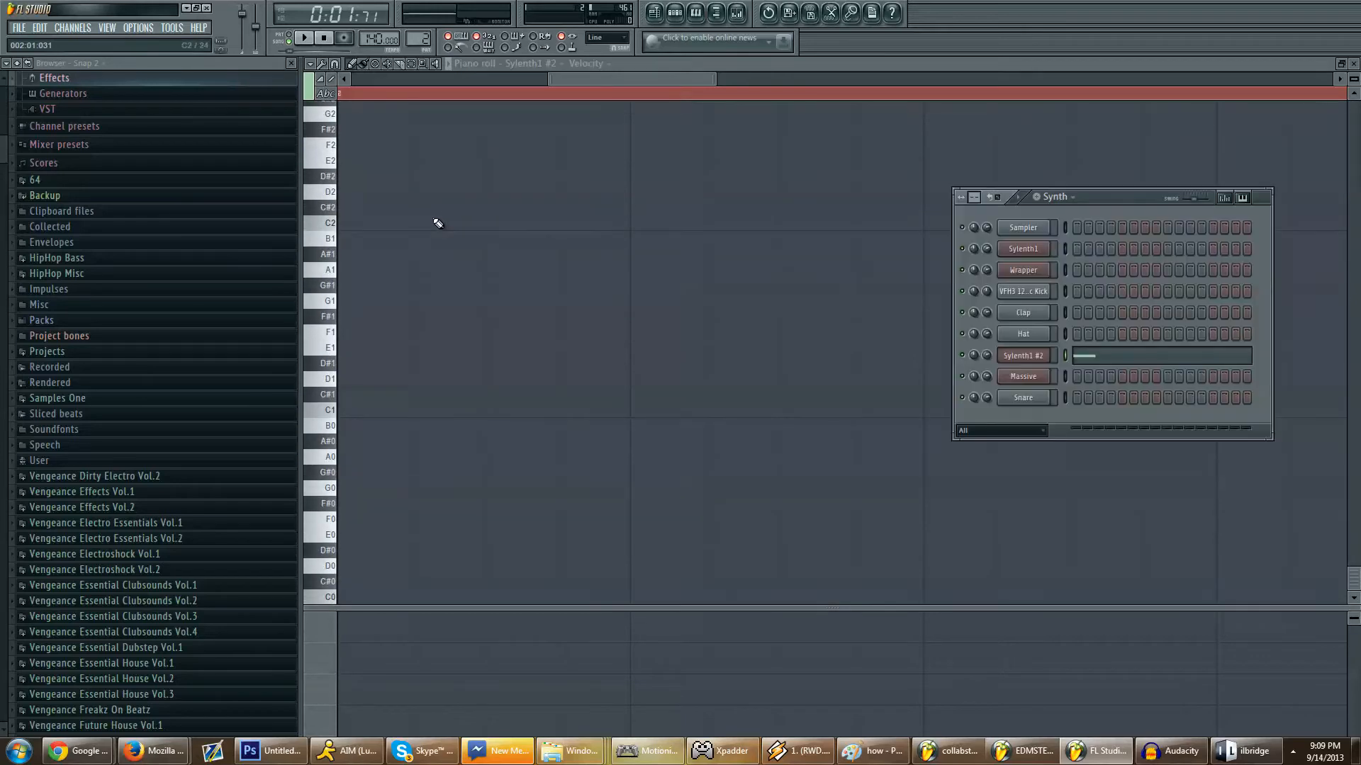
right_click(1028, 356)
click(1094, 403)
right_click(1029, 358)
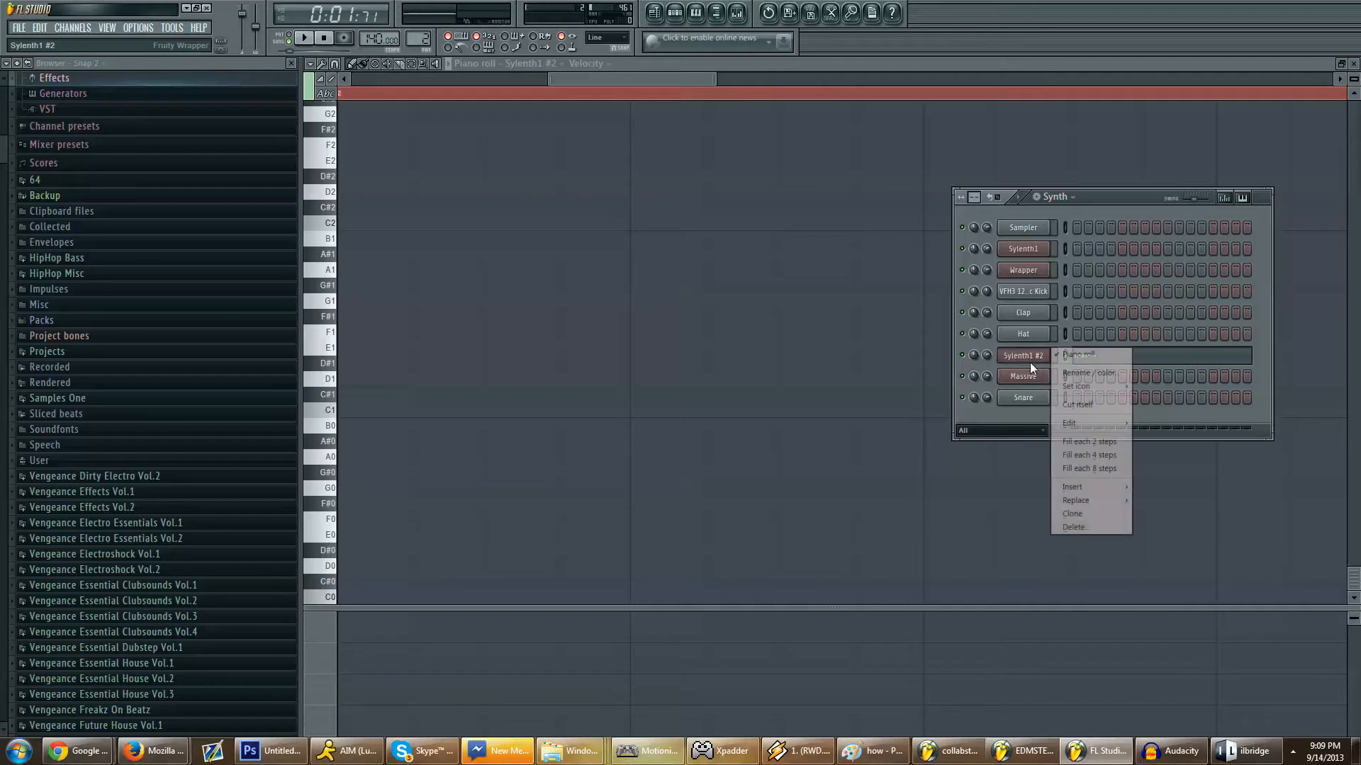
click(1073, 406)
Step: Audition low piano keys, place a D2 note at the start of bar 2 and shorten it to half its length
click(333, 145)
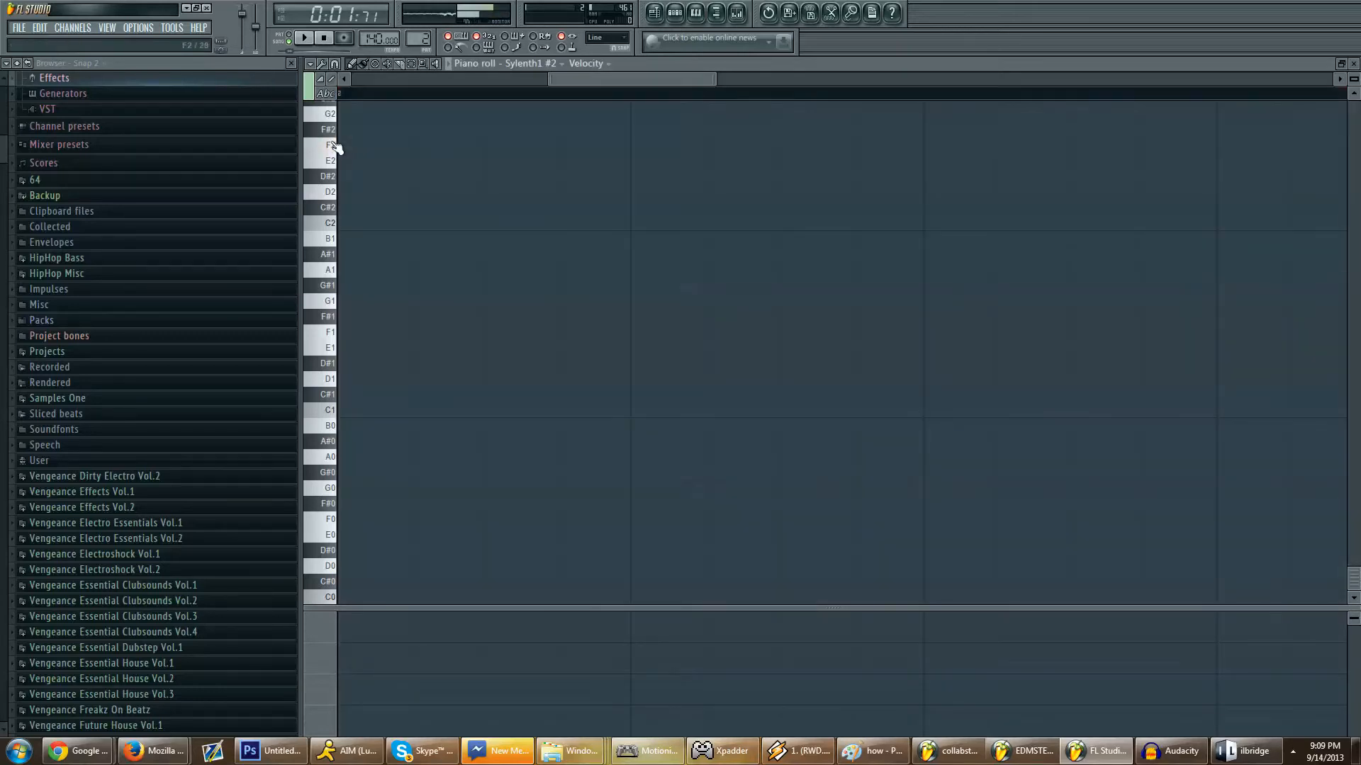
key(F6)
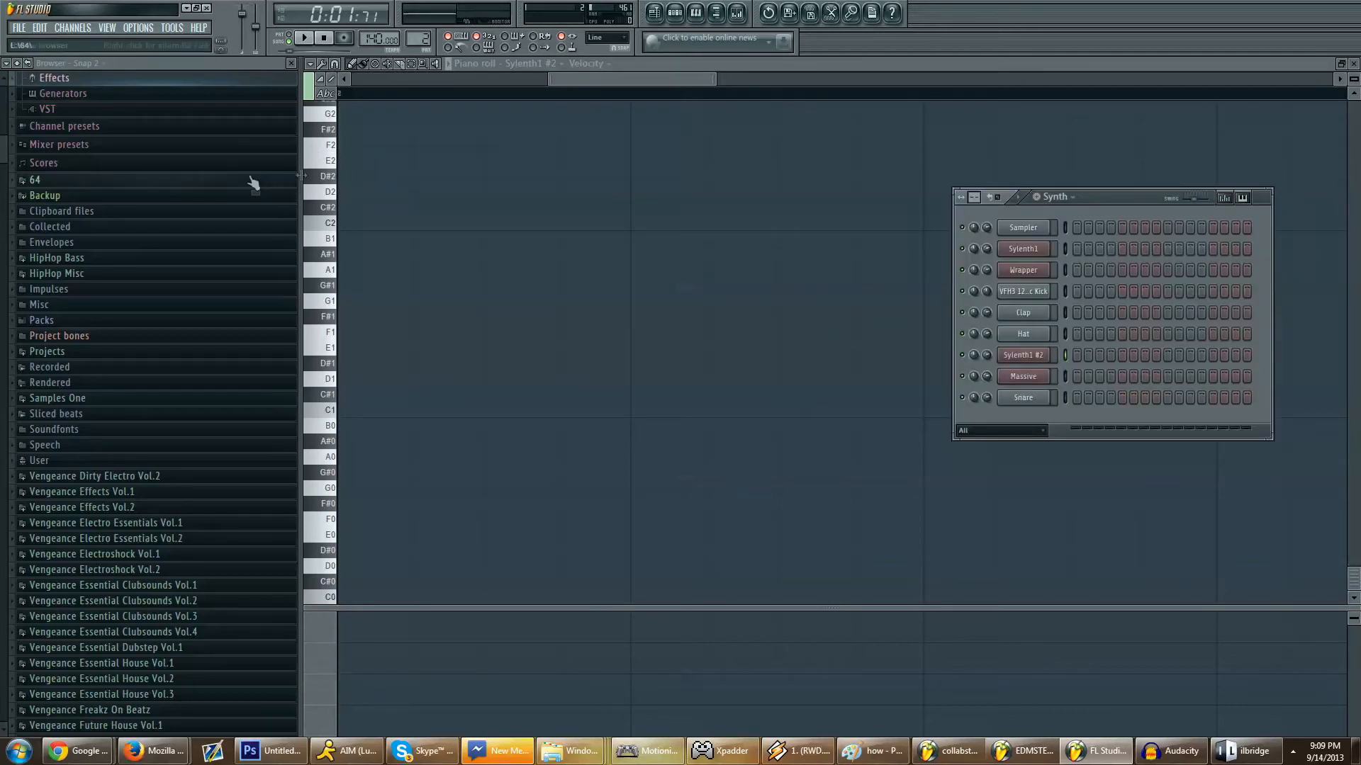
click(330, 160)
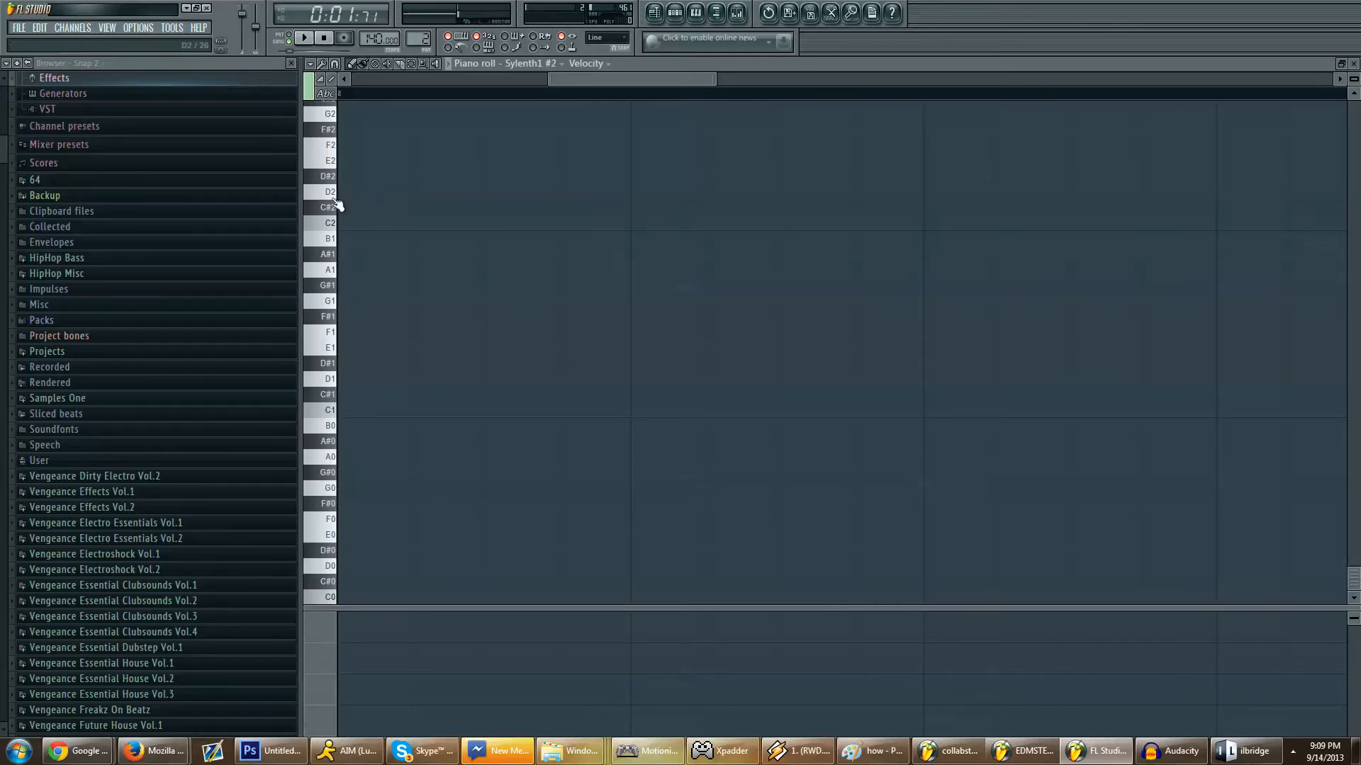
click(342, 191)
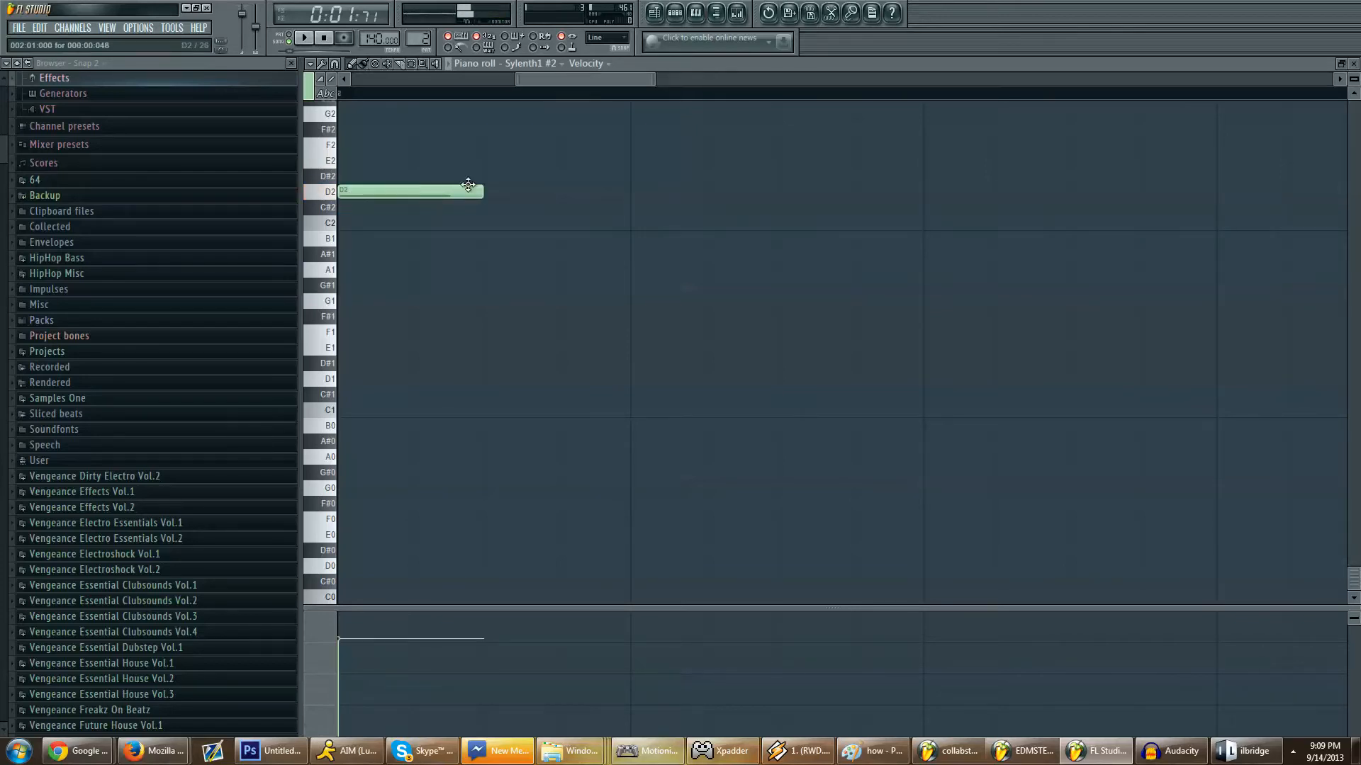
drag(481, 193, 410, 193)
Step: Add an E2 note one note length after the D2 note ends, and check both notes in the playlist
click(569, 163)
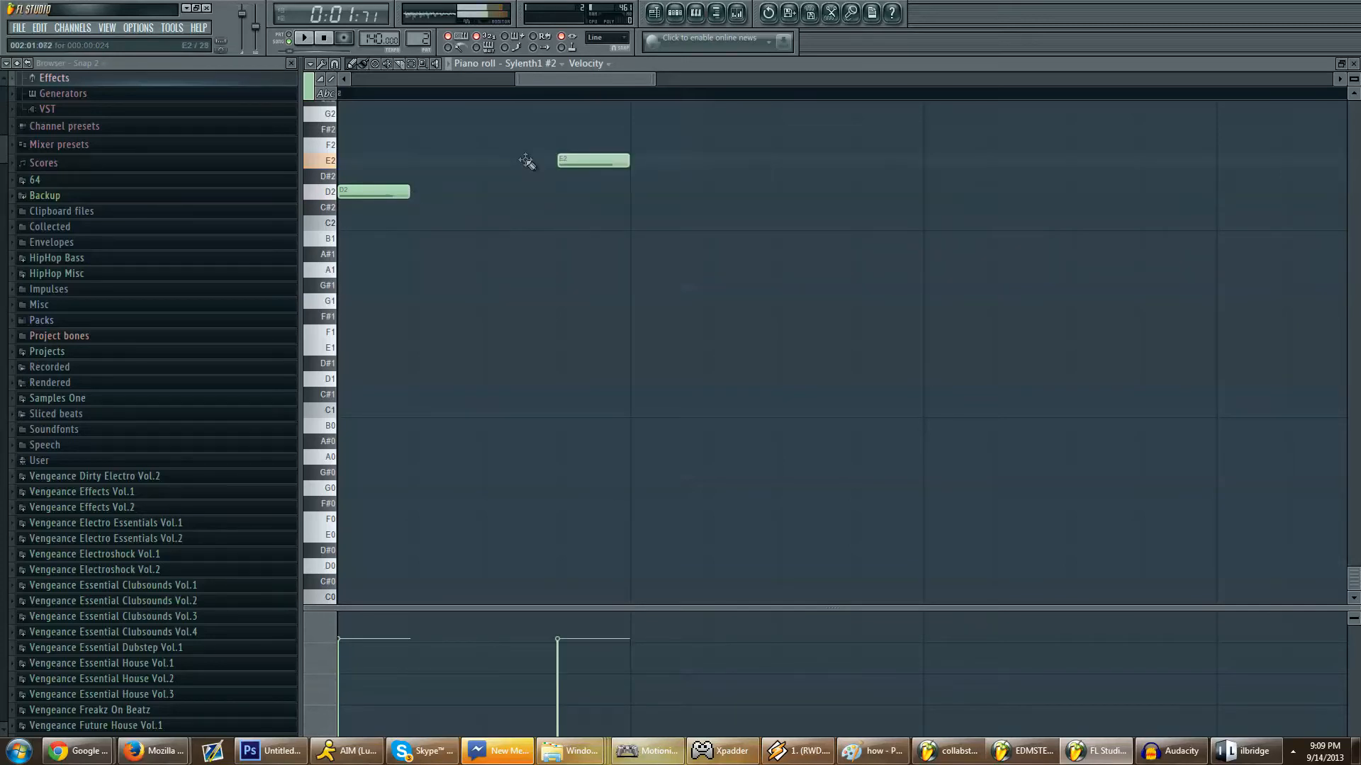
drag(572, 164, 525, 173)
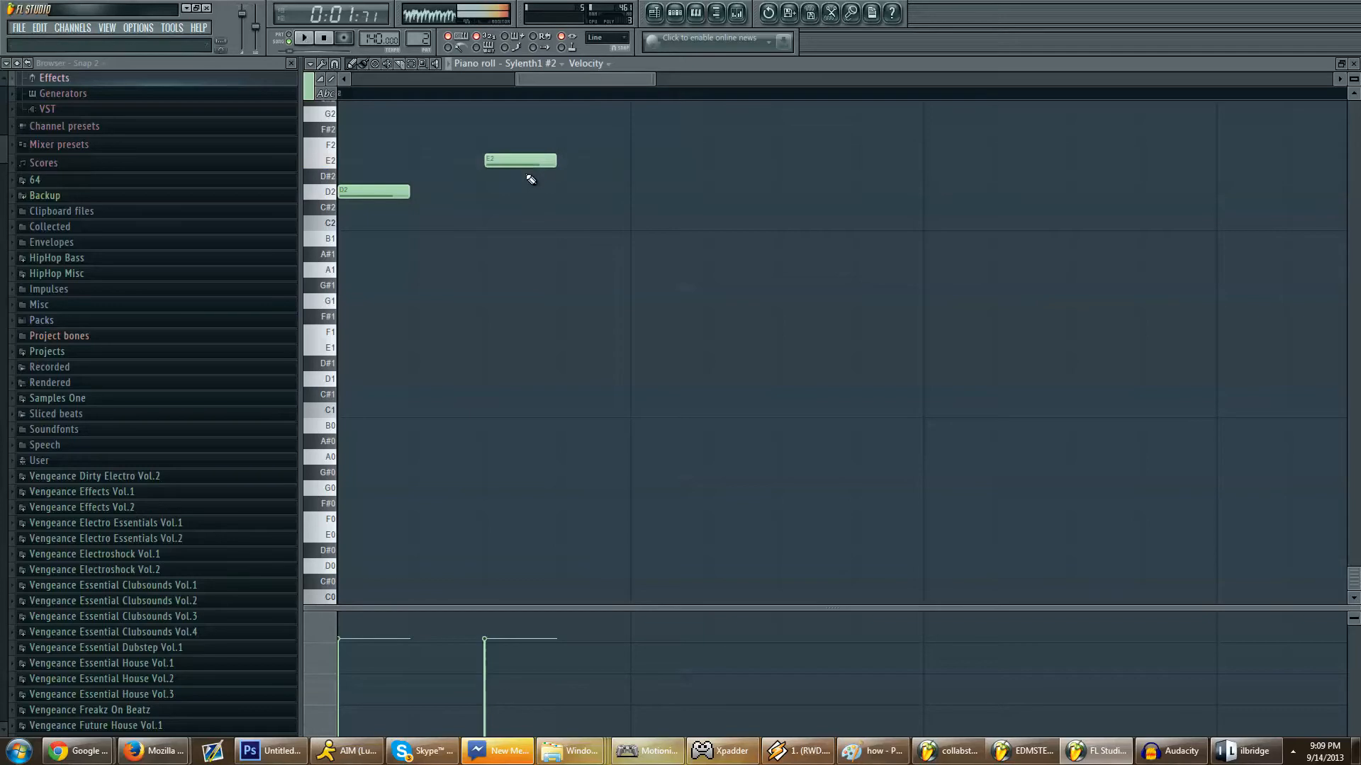
key(F6)
key(F5)
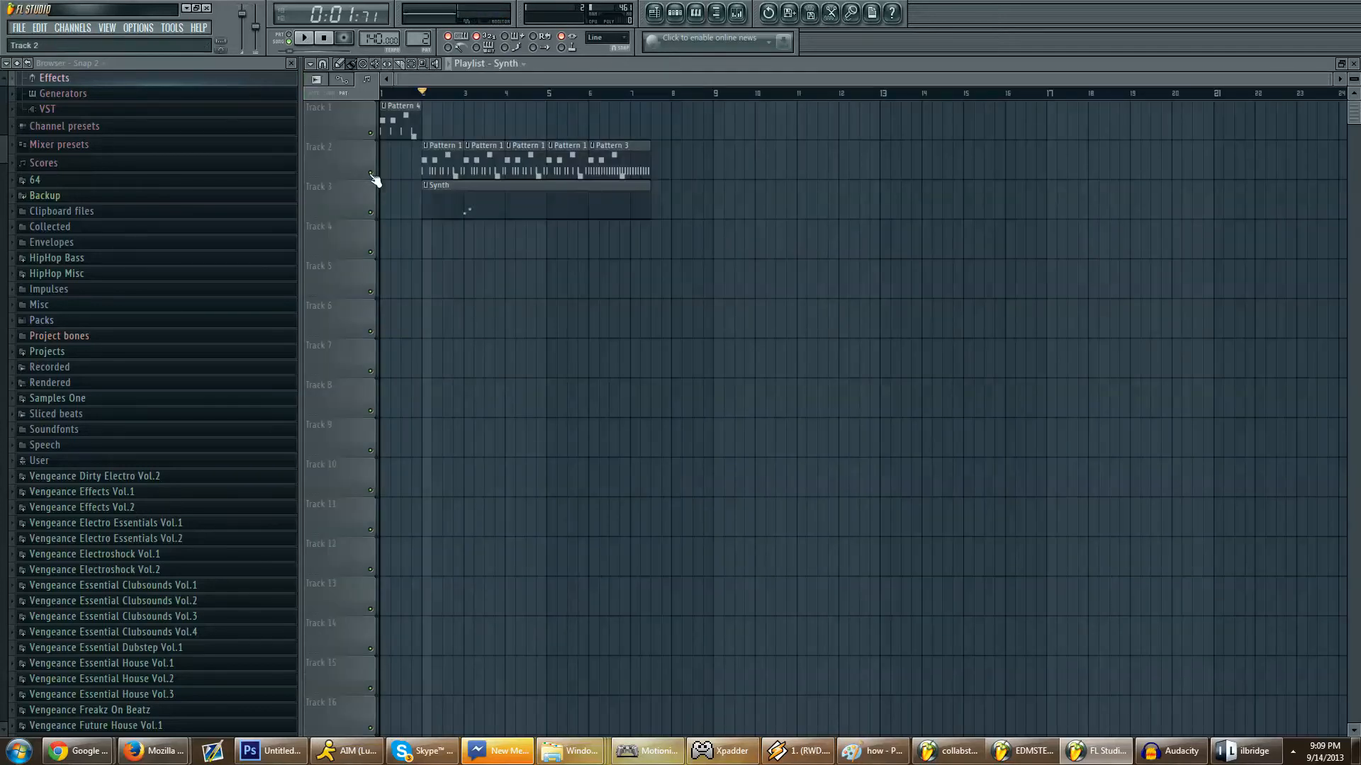
Step: Open the Synth clip's piano roll, select the D2 and E2 notes and shift them from bar 2 to the start of bar 1
double_click(470, 210)
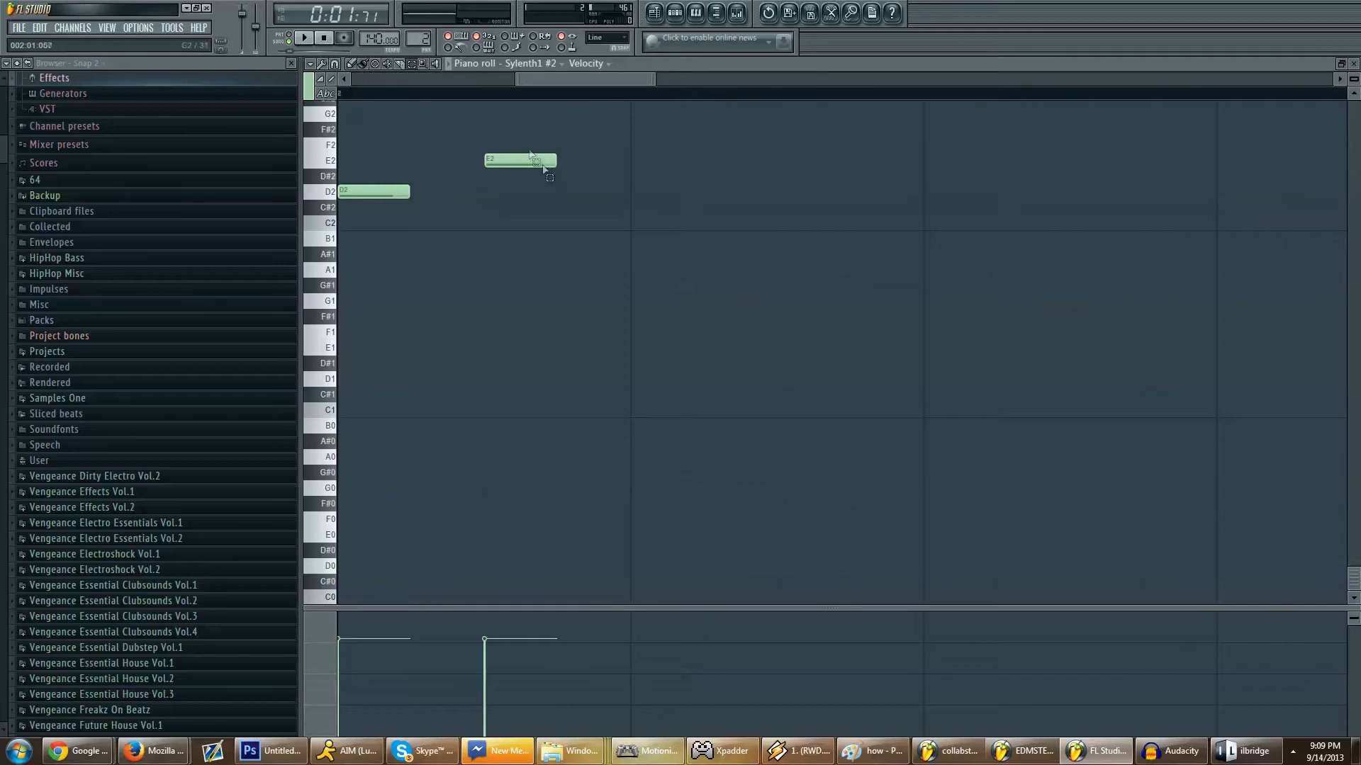
drag(578, 282, 342, 137)
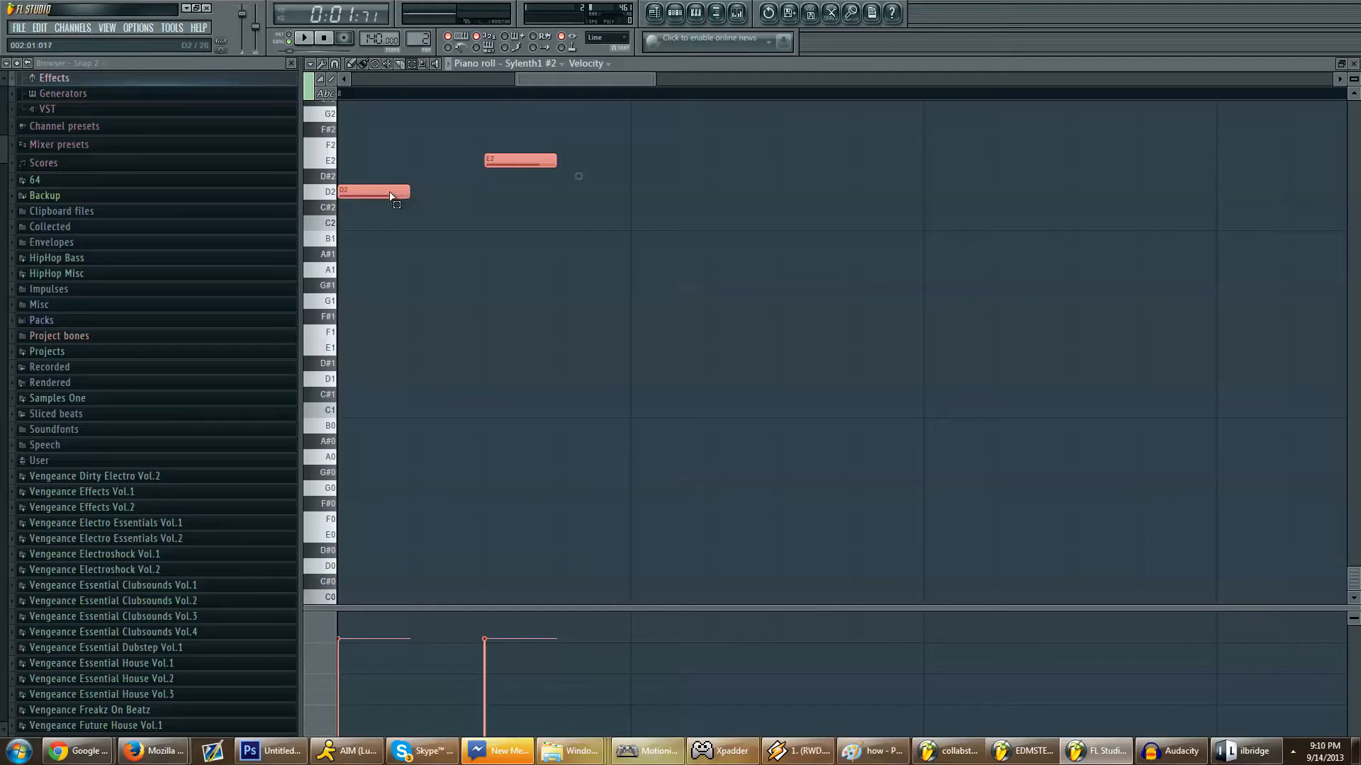
drag(383, 195, 995, 112)
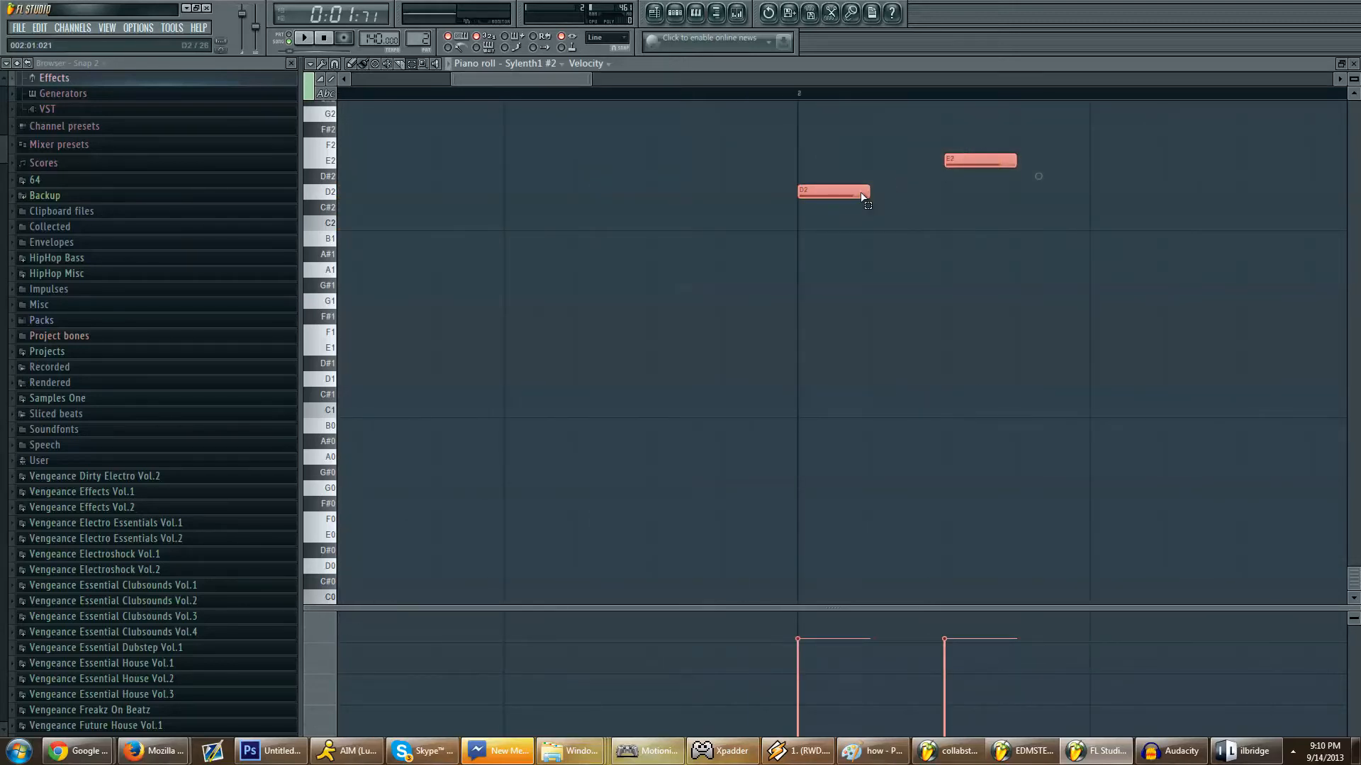
drag(860, 193, 786, 205)
key(ctrl+a)
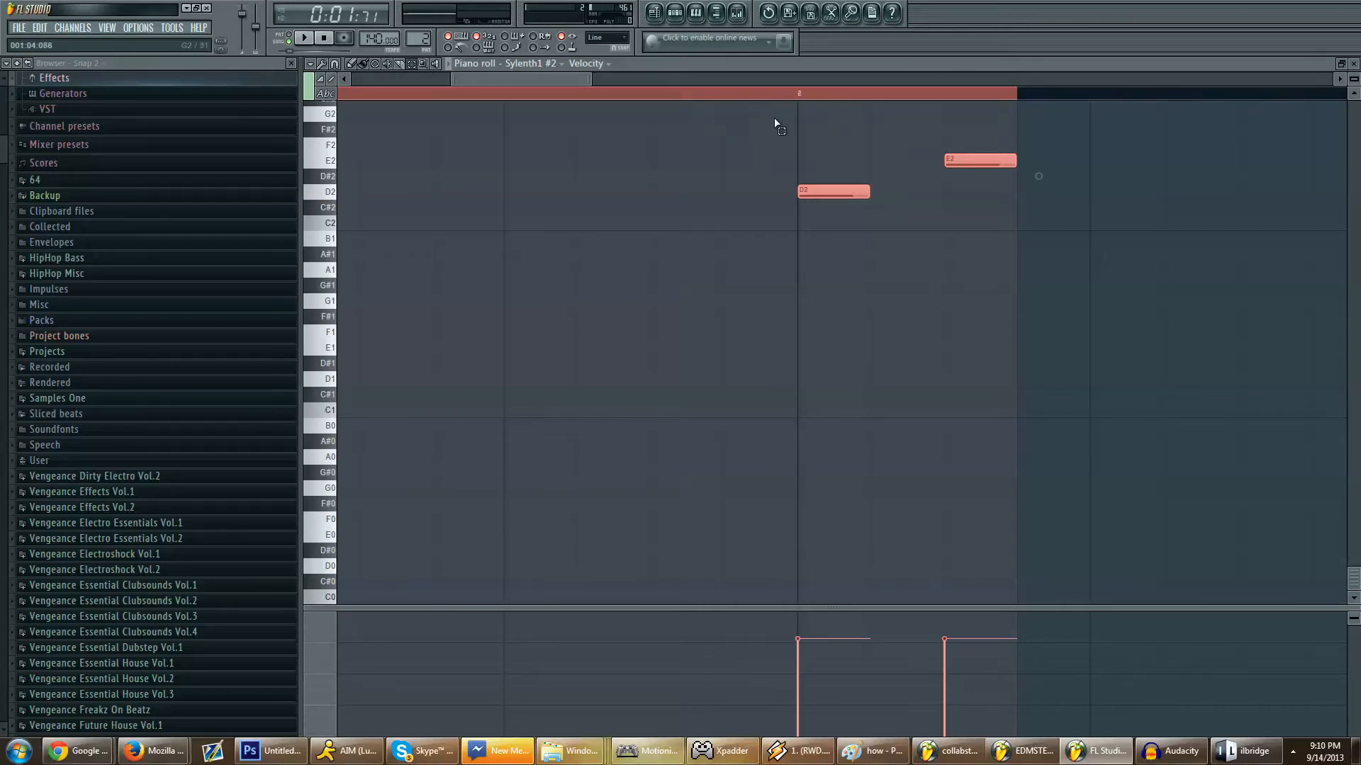
drag(776, 108, 1016, 229)
drag(738, 151, 1265, 291)
shift+drag(834, 193, 2, 186)
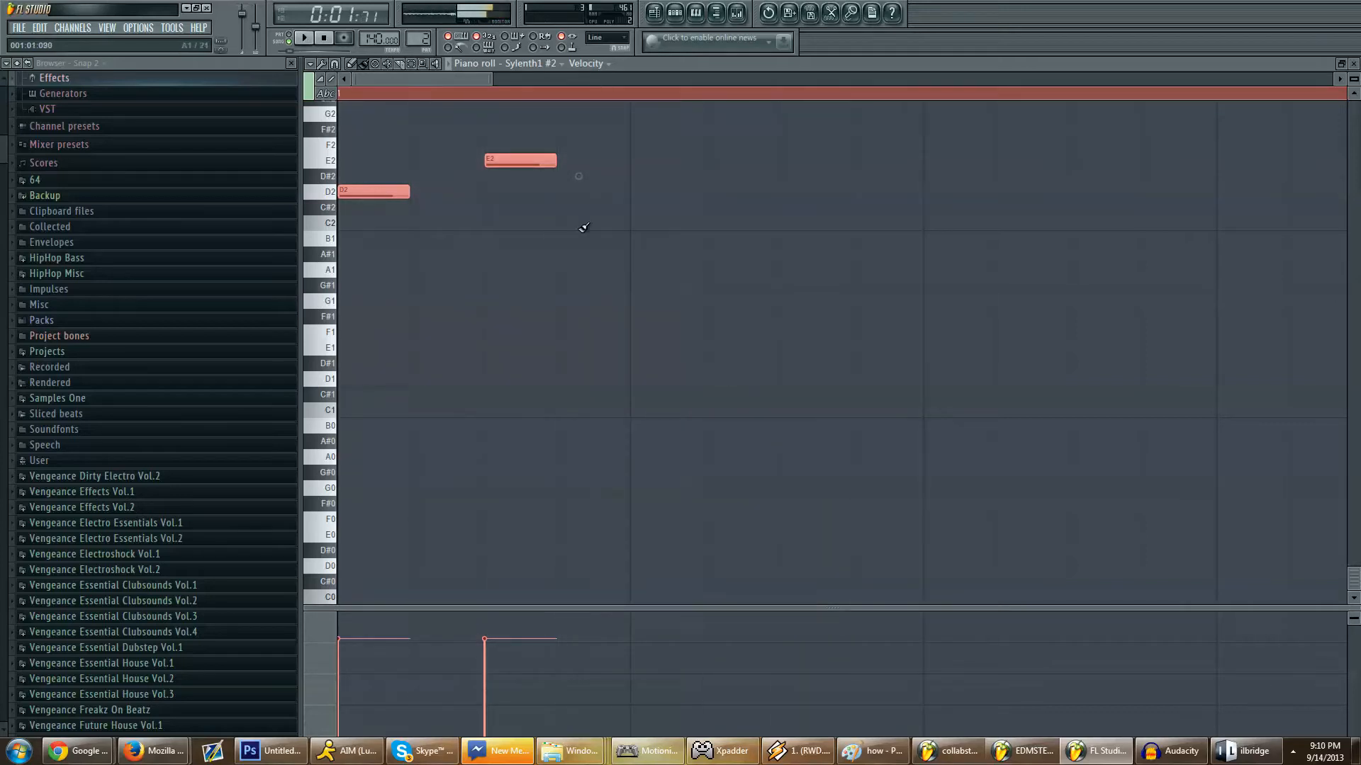
Step: Lengthen the D2 and E2 notes to half a beat each and add a one-beat D2 note at beat 2
drag(409, 191, 495, 206)
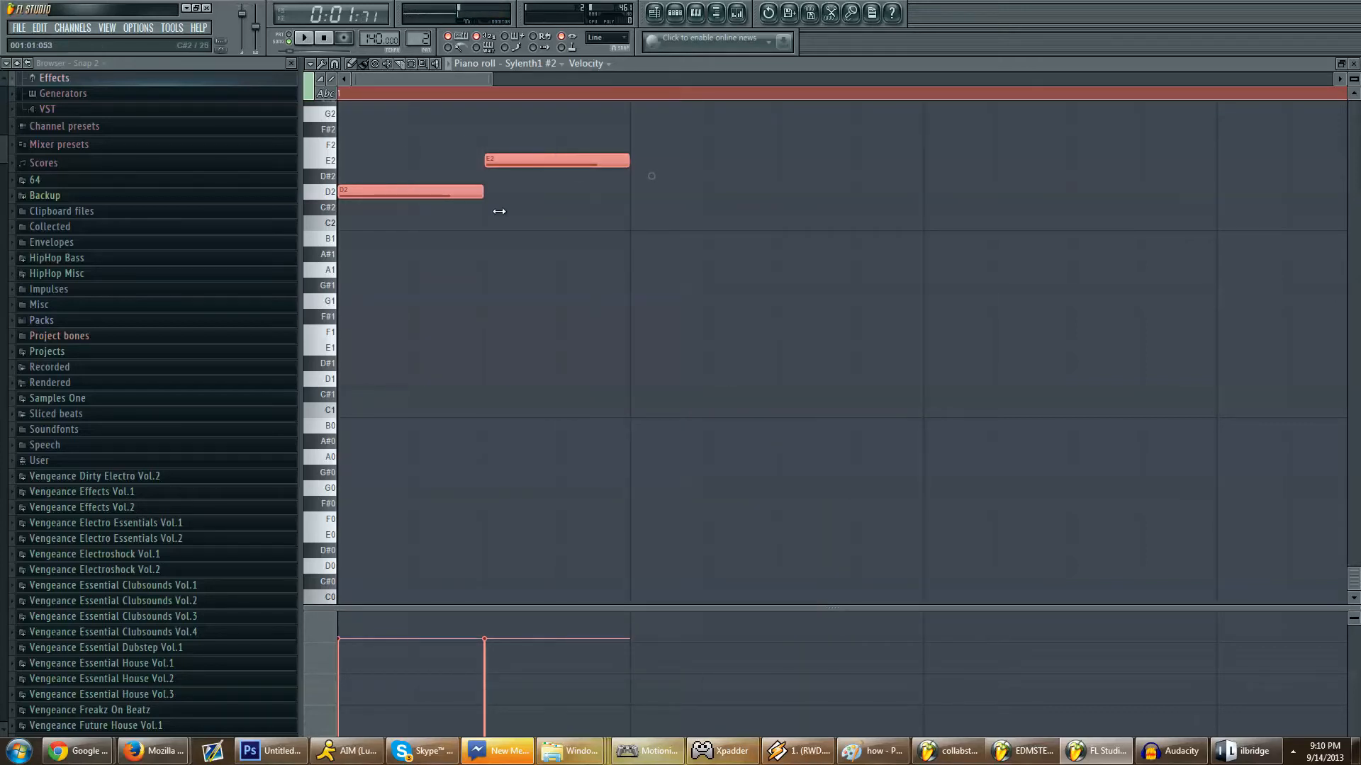
key(space)
key(space)
drag(626, 163, 651, 204)
click(638, 191)
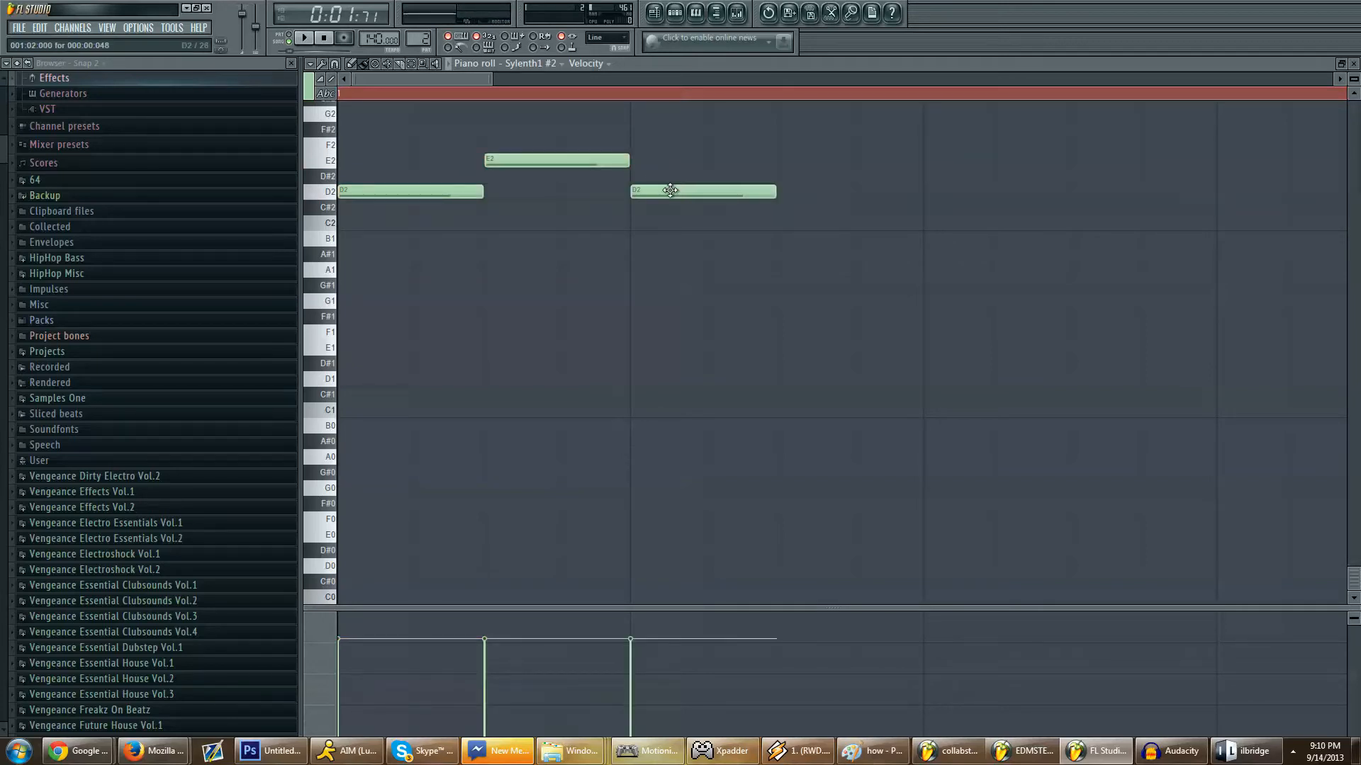
drag(773, 192, 946, 213)
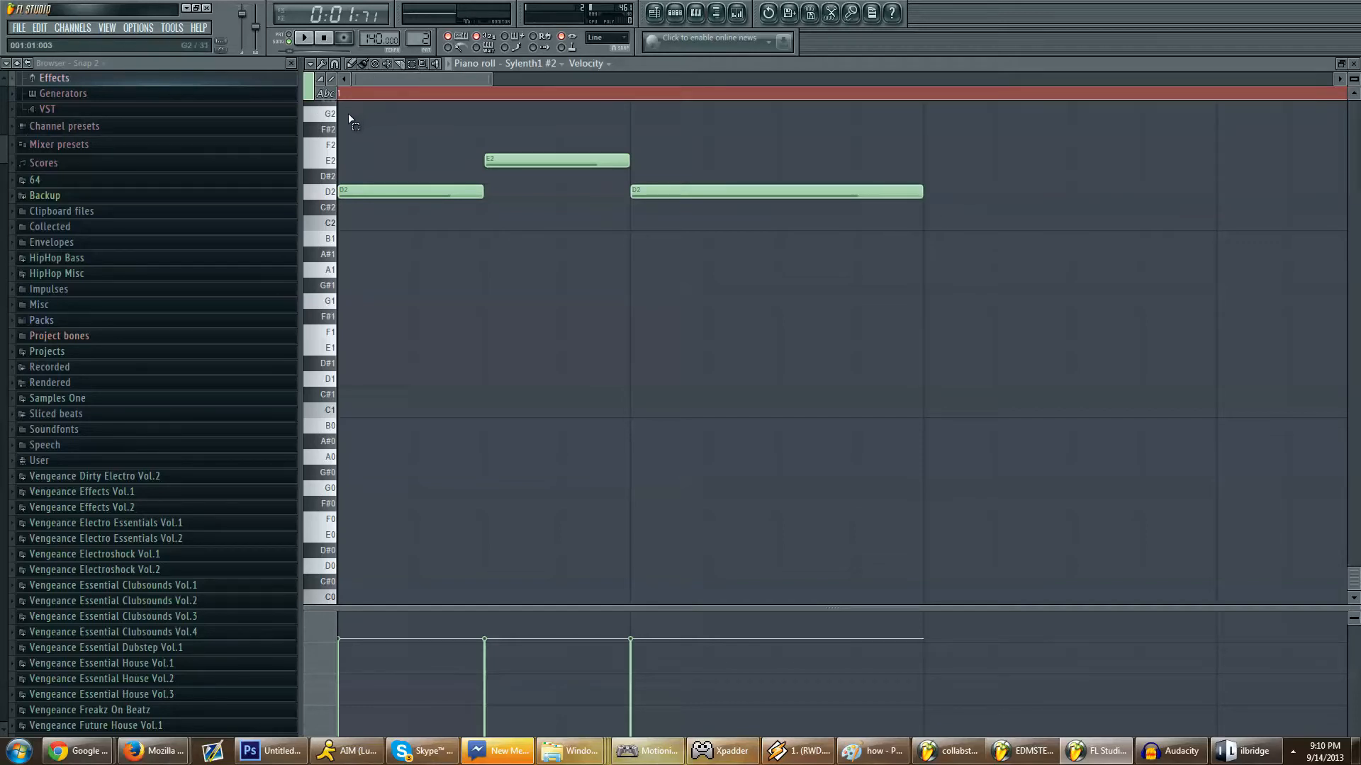
Step: Duplicate the three-note phrase so the copy starts at beat 3, and play the melody back
drag(347, 108, 968, 335)
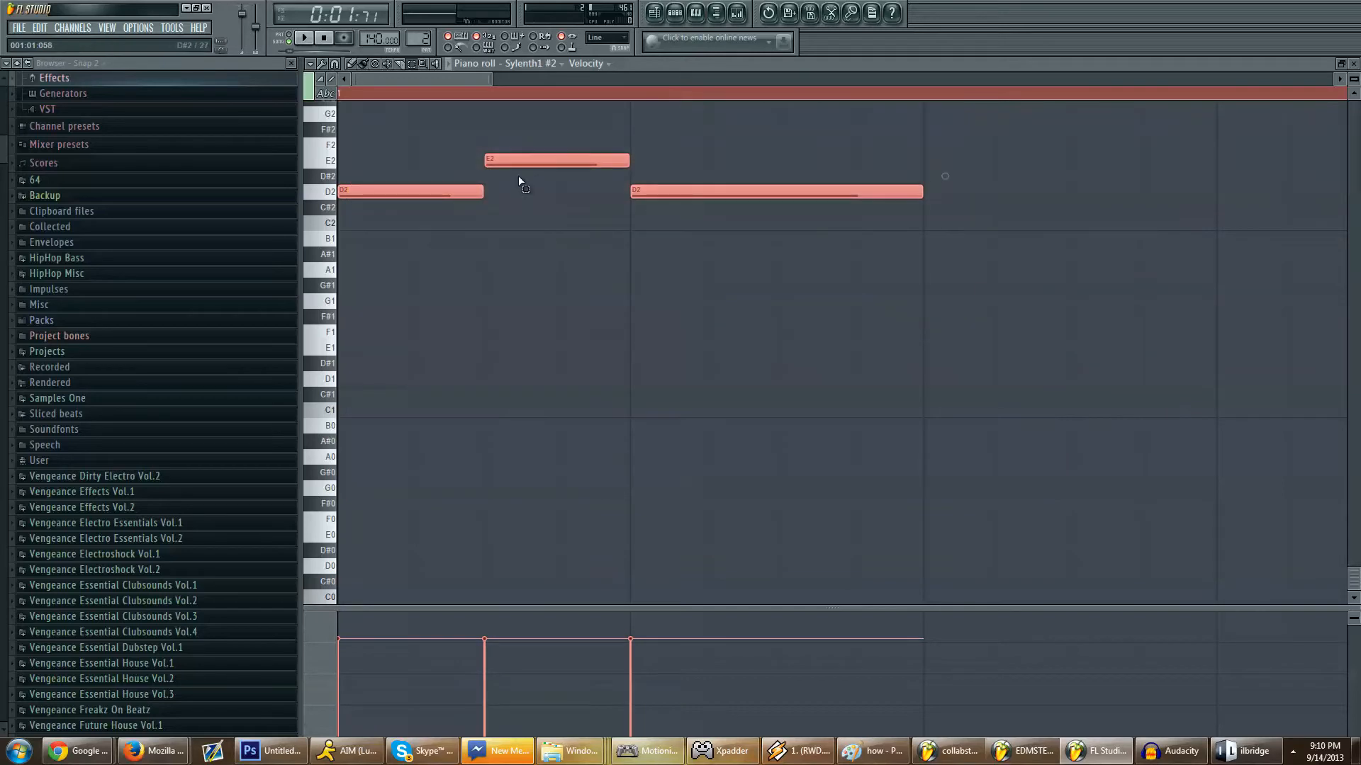
click(363, 64)
drag(531, 161, 1100, 199)
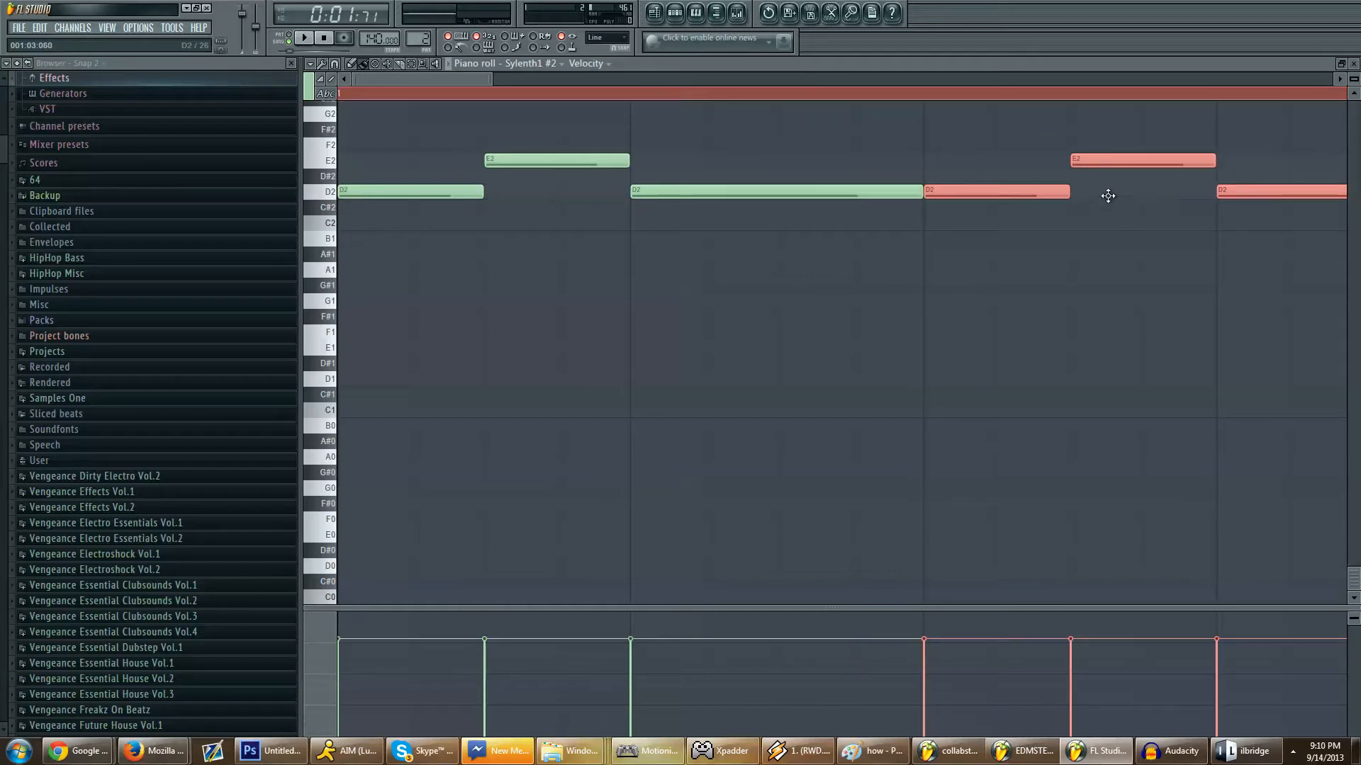
key(space)
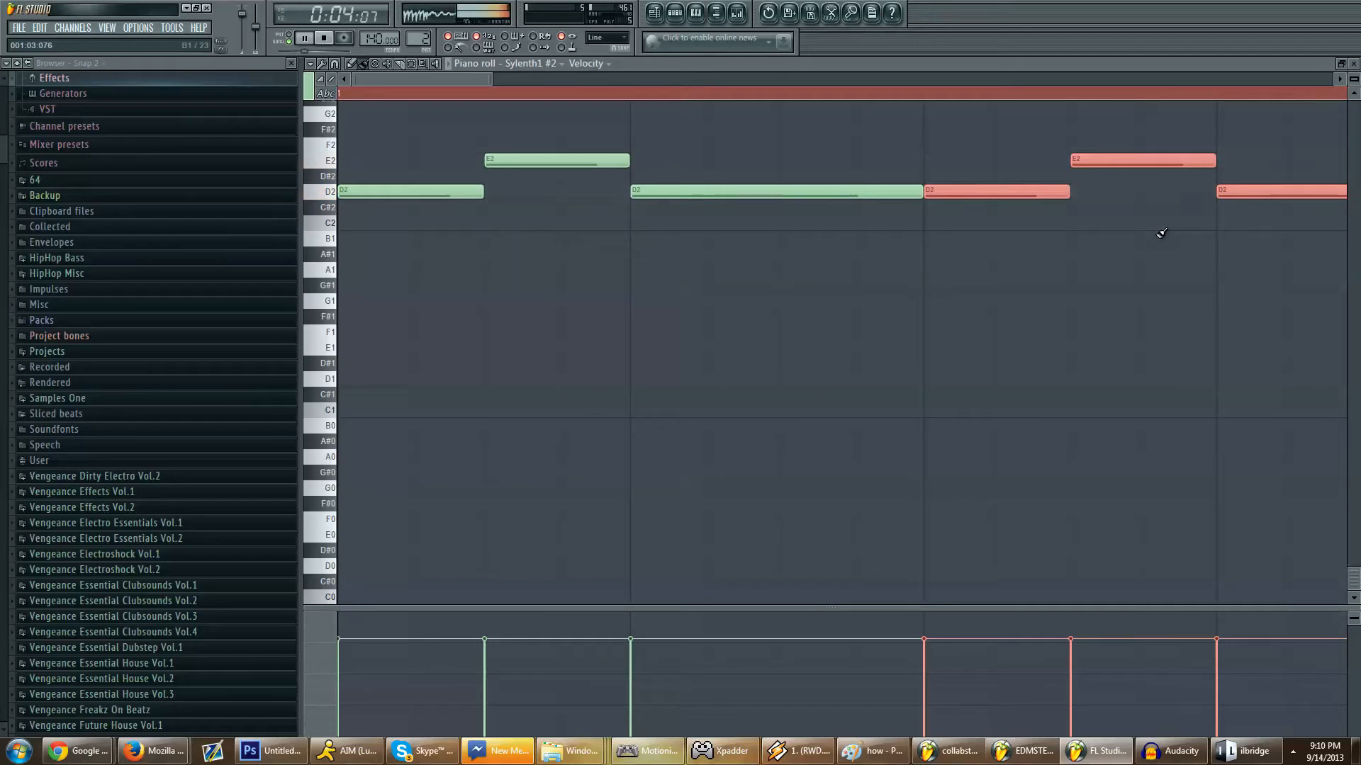
key(space)
Step: Transpose all melody notes down two octaves to D0 and E0 and start playback
key(ctrl+a)
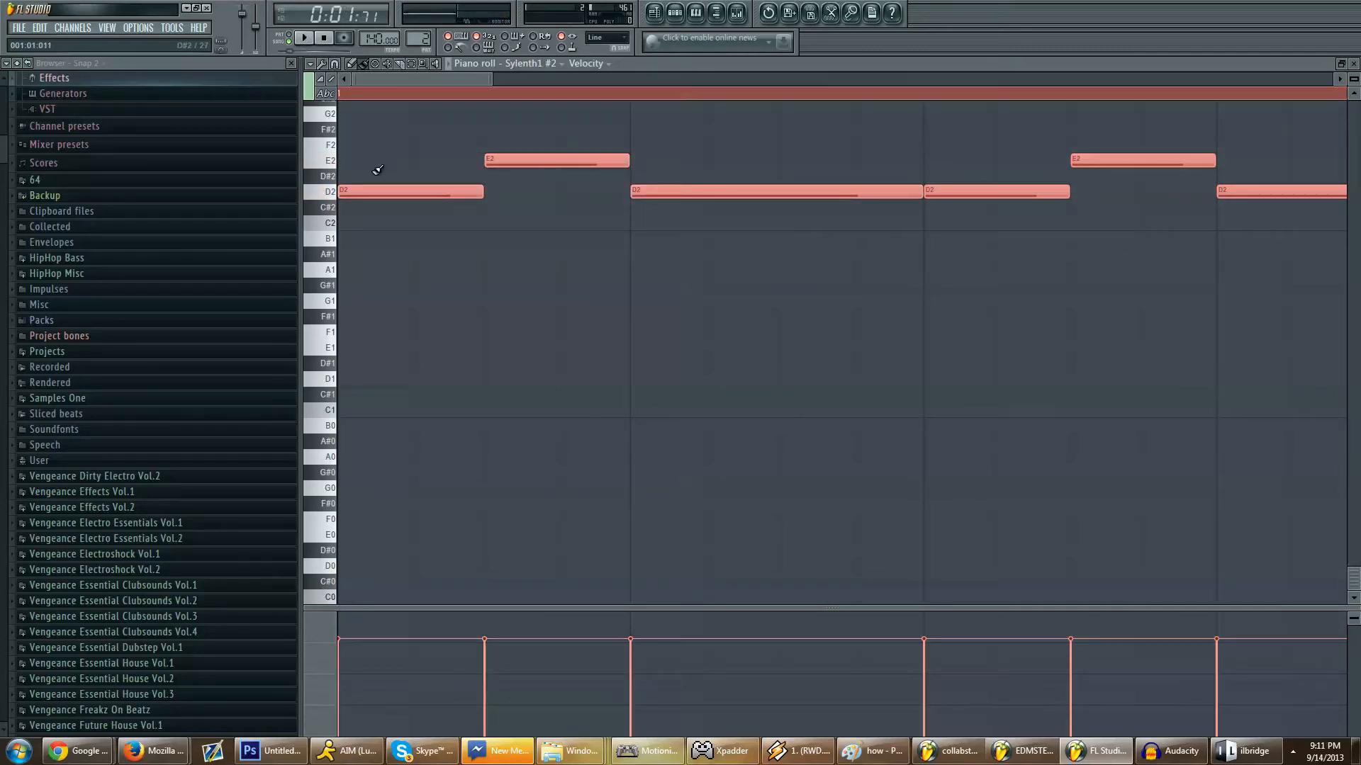
key(ctrl+Down)
key(ctrl+Down)
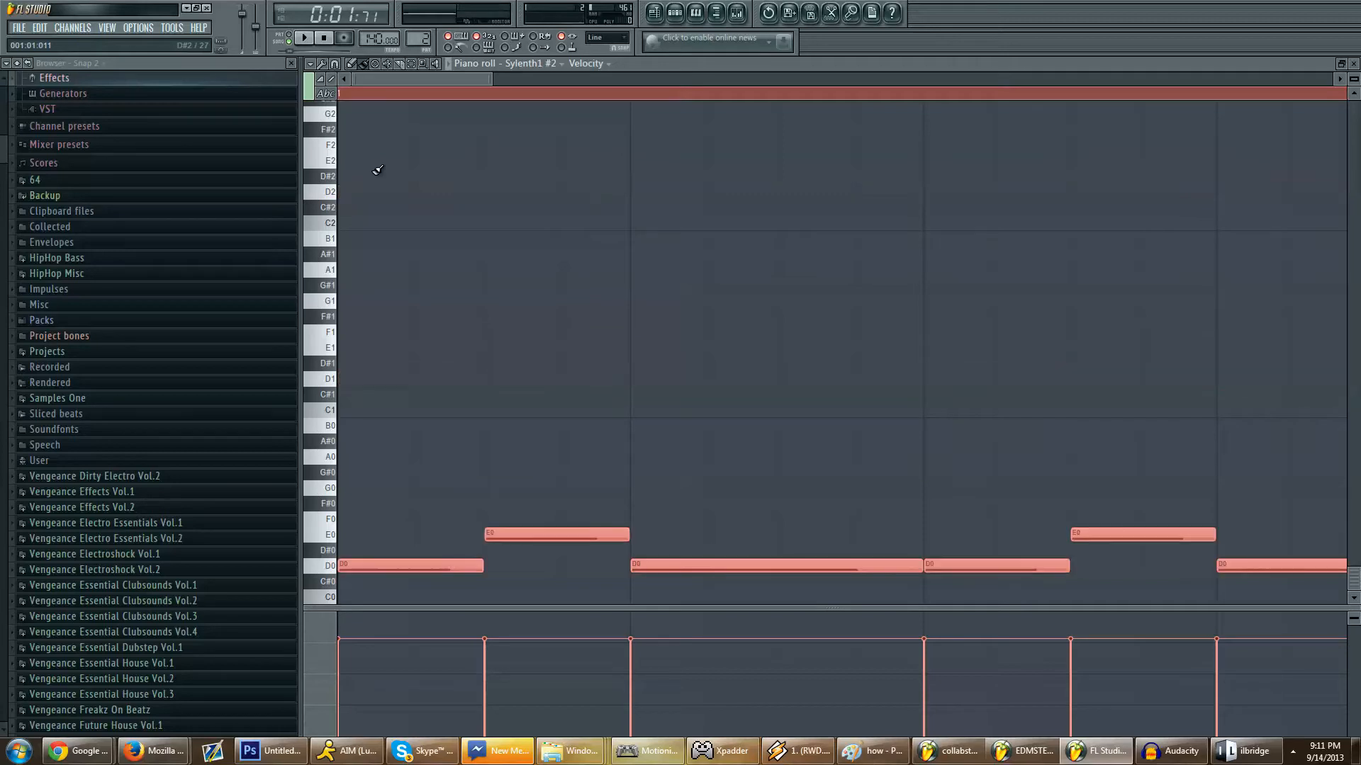
key(space)
Step: Audition the melody raised to start on D1 and on D3, and bring it back down to D0 and E0
key(ctrl+Up)
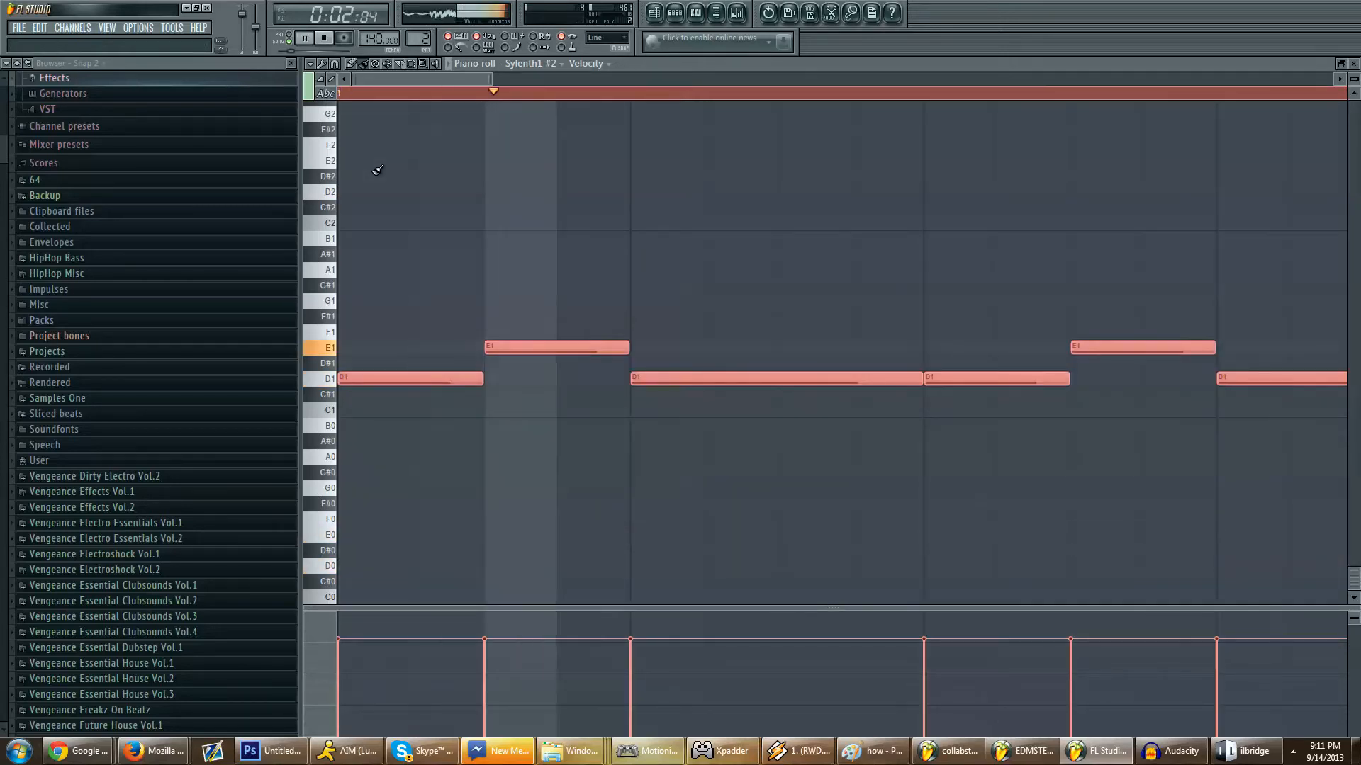
key(space)
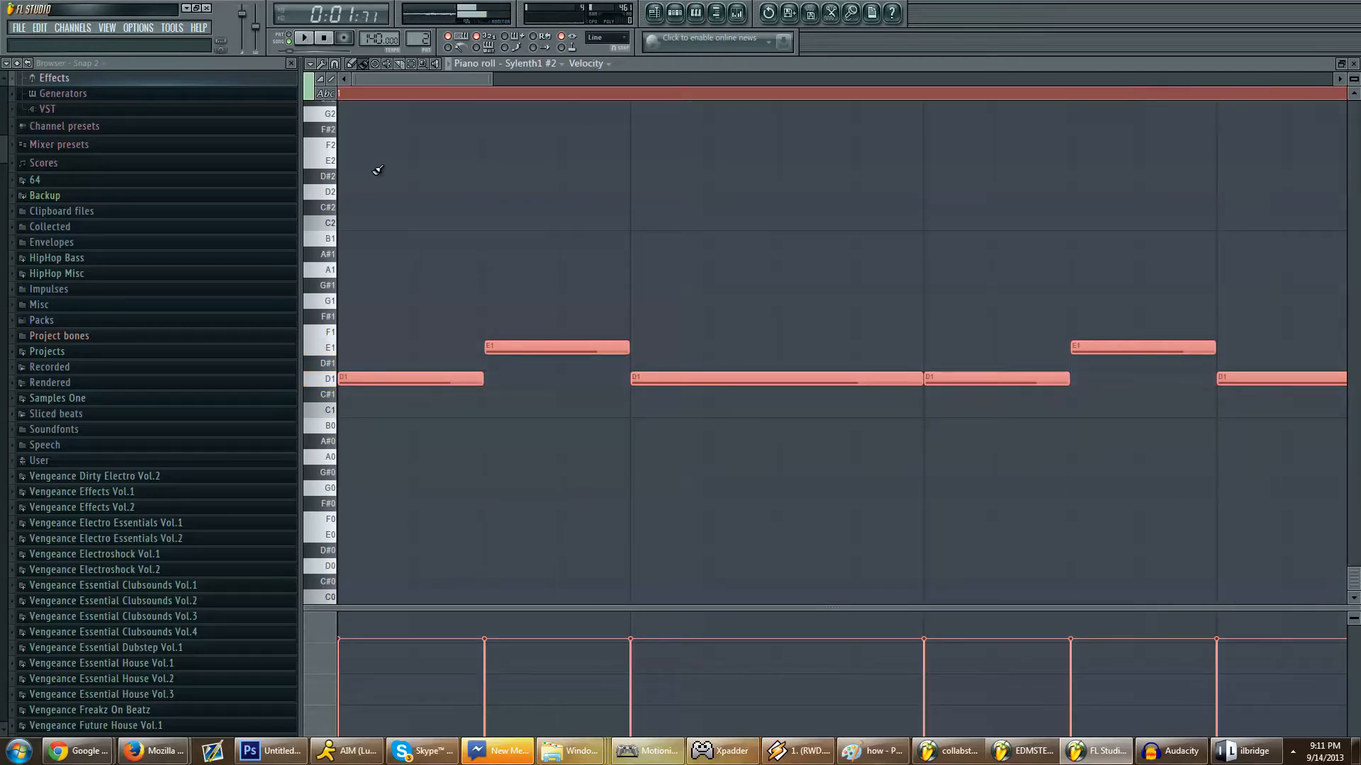
key(ctrl+Up)
key(ctrl+Up)
key(space)
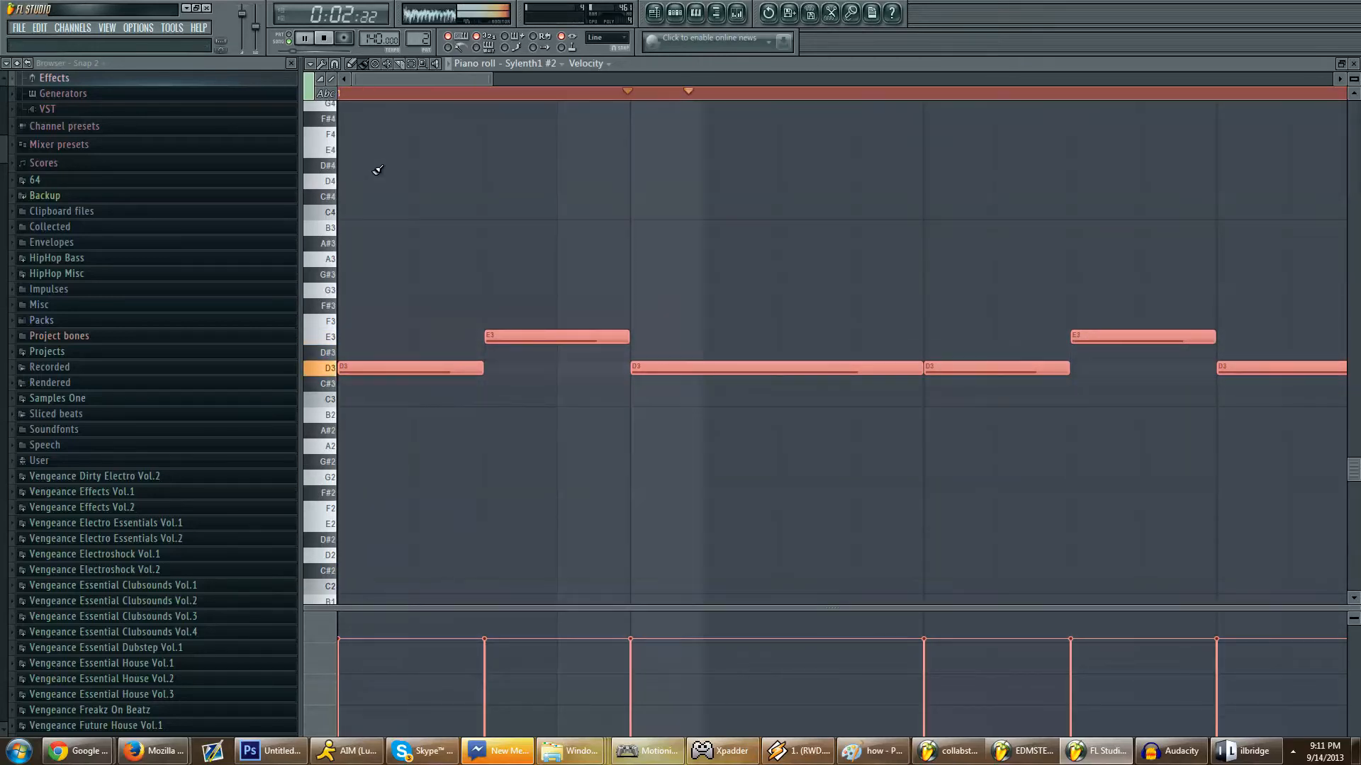
key(space)
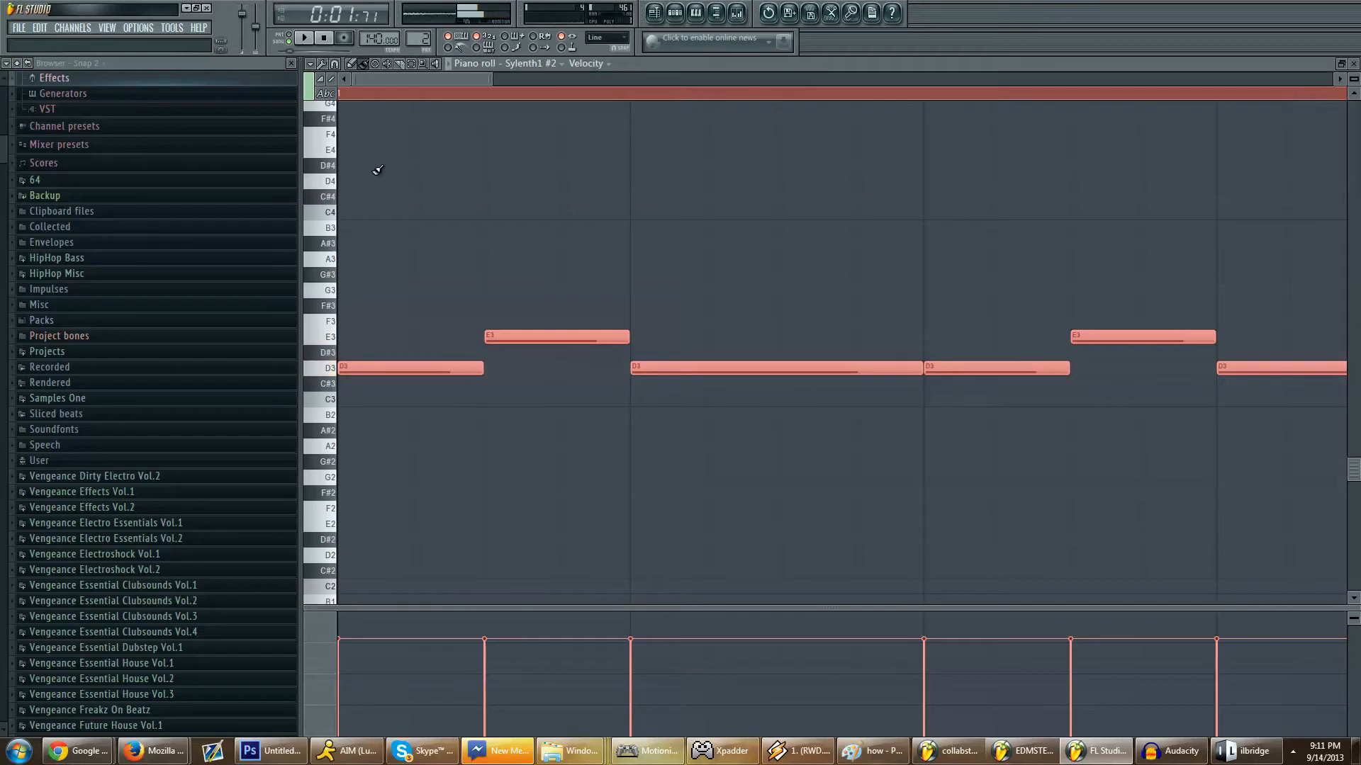
scroll(378, 170, down, 5)
key(ctrl+Down)
key(space)
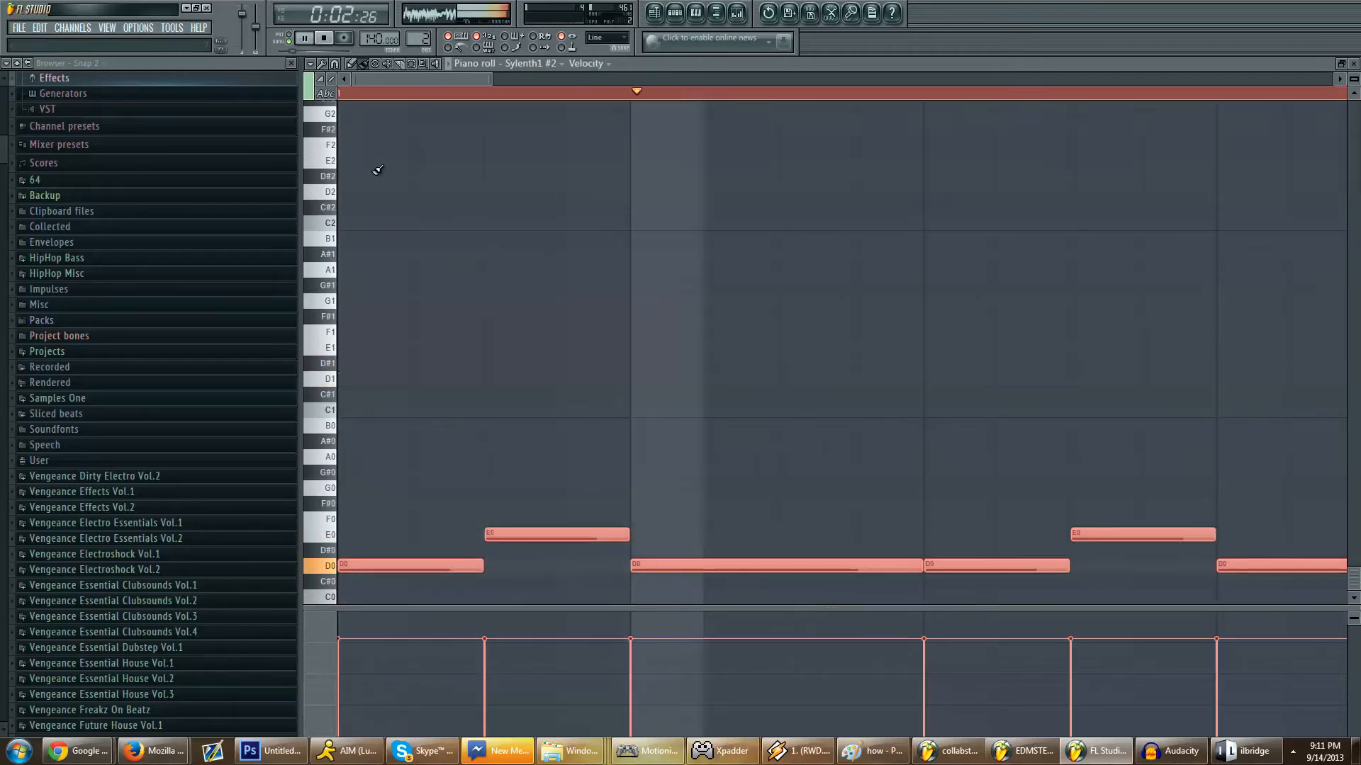
key(space)
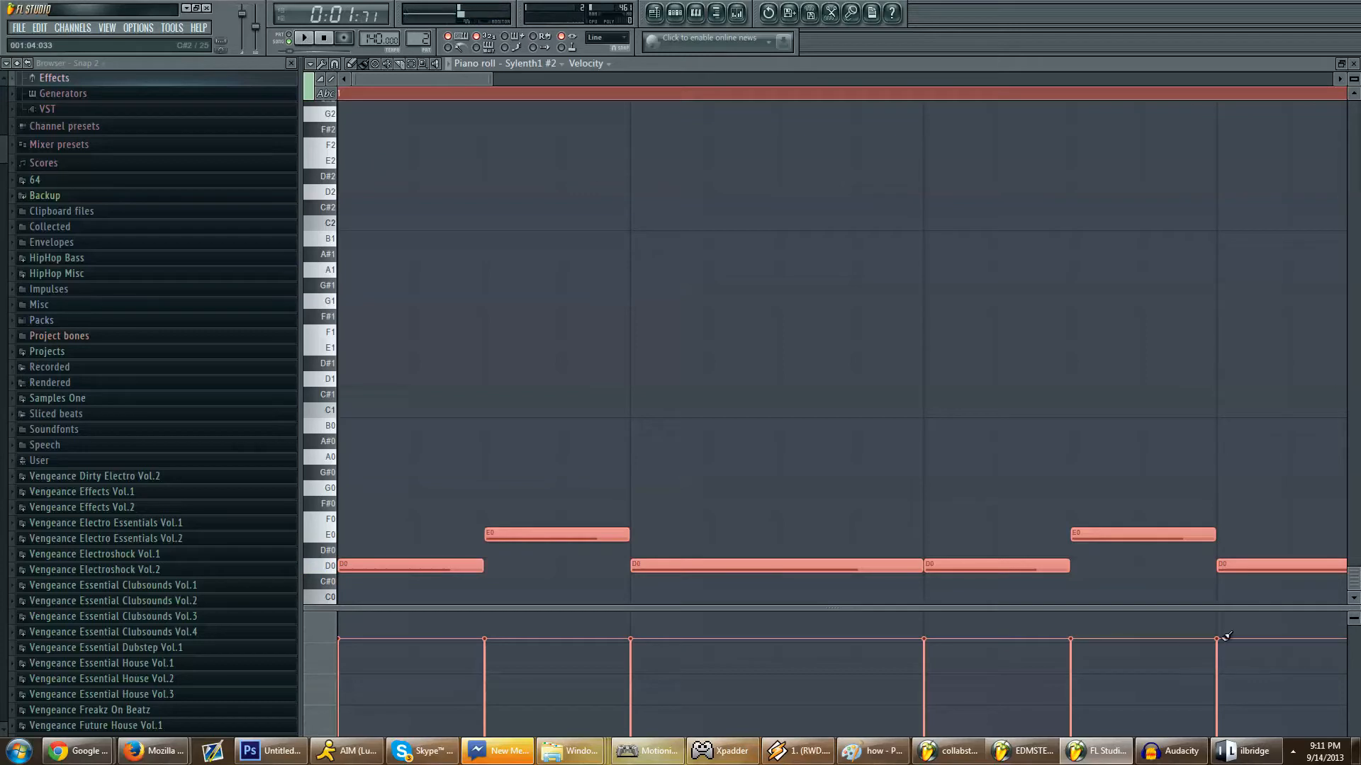
scroll(77, 330, up, 1)
scroll(76, 331, down, 1)
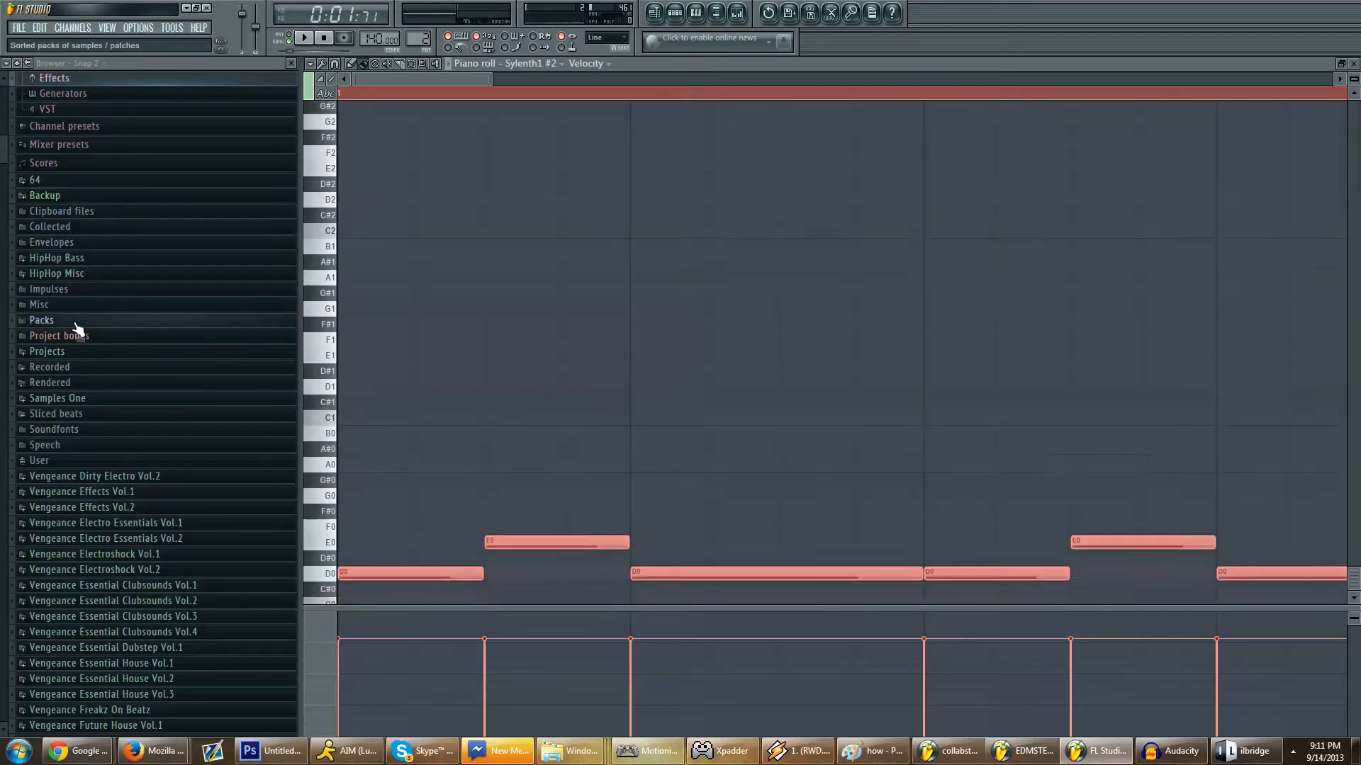
Step: Insert a new pattern after Synth and name it "Sub Bass"
key(F6)
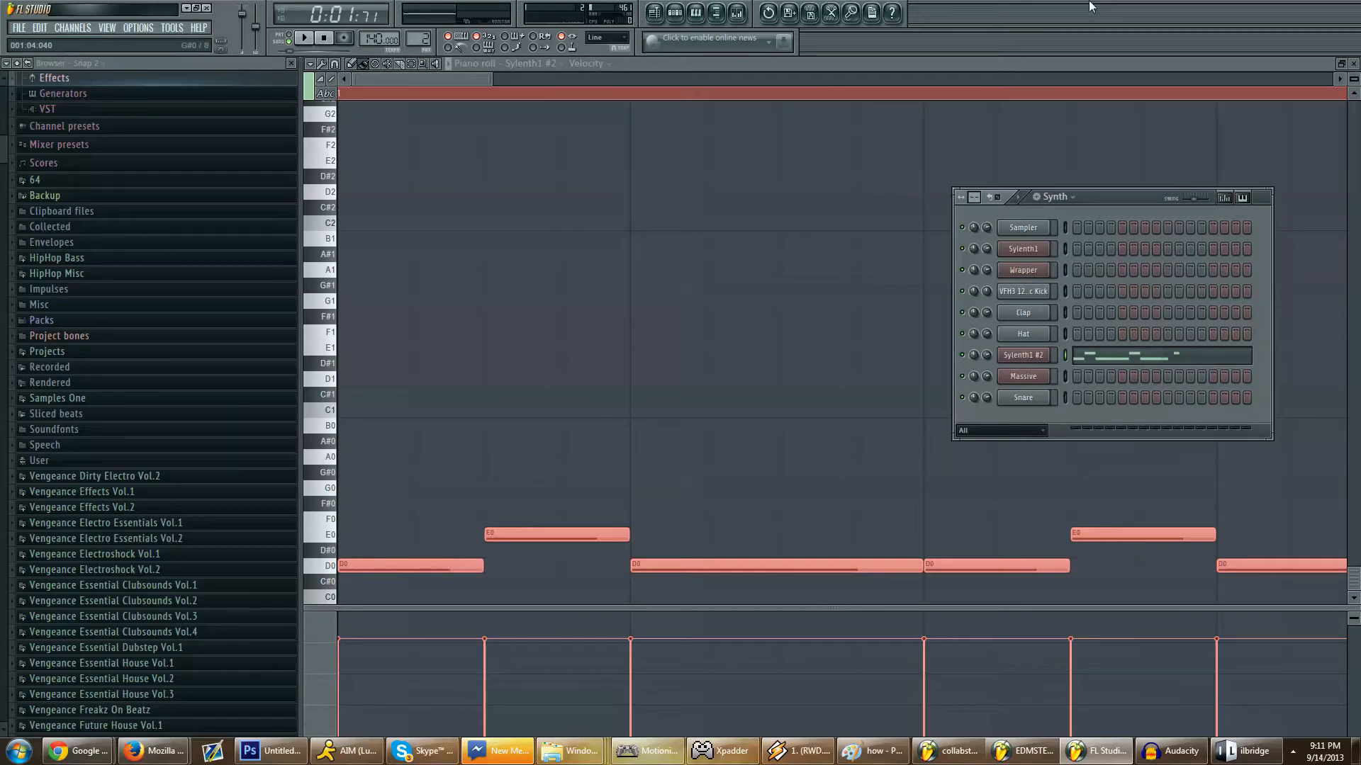
click(1069, 201)
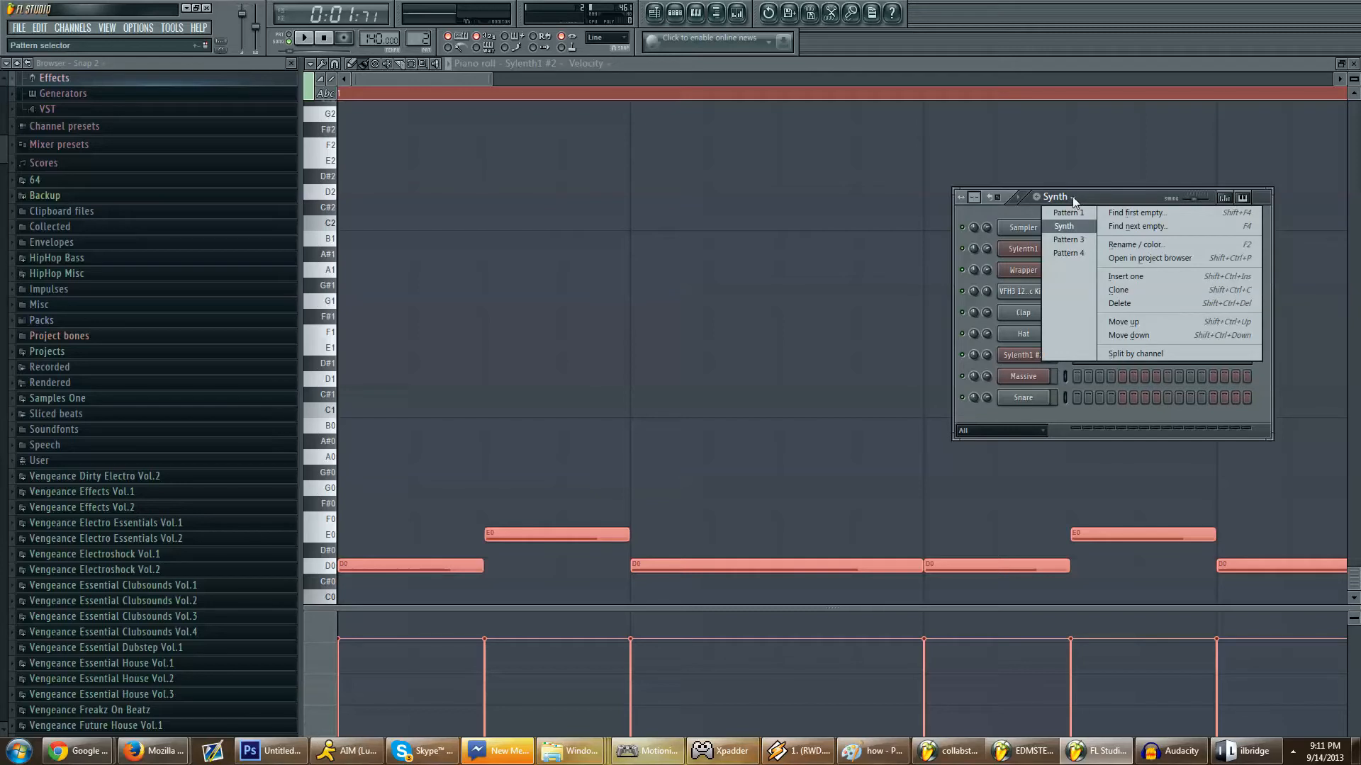
click(1143, 287)
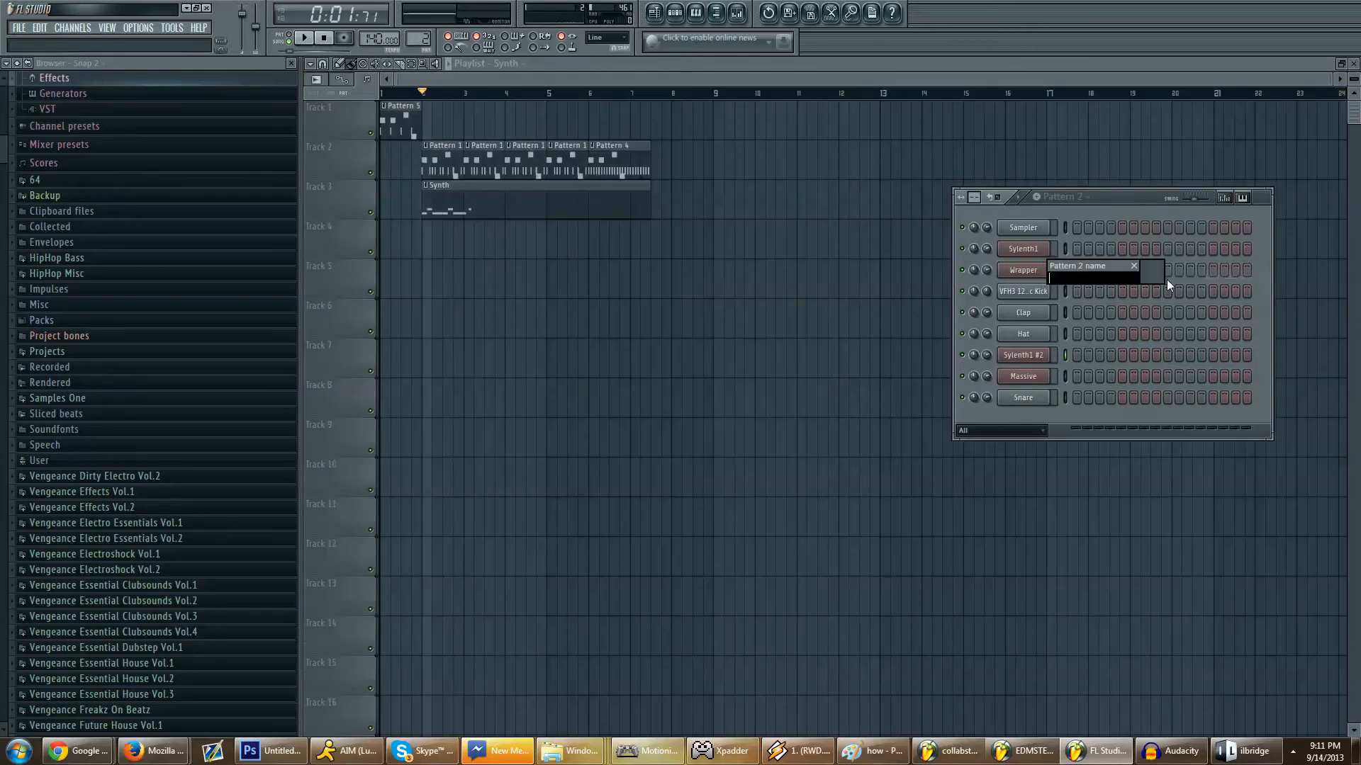
text(Sub Bass)
key(Return)
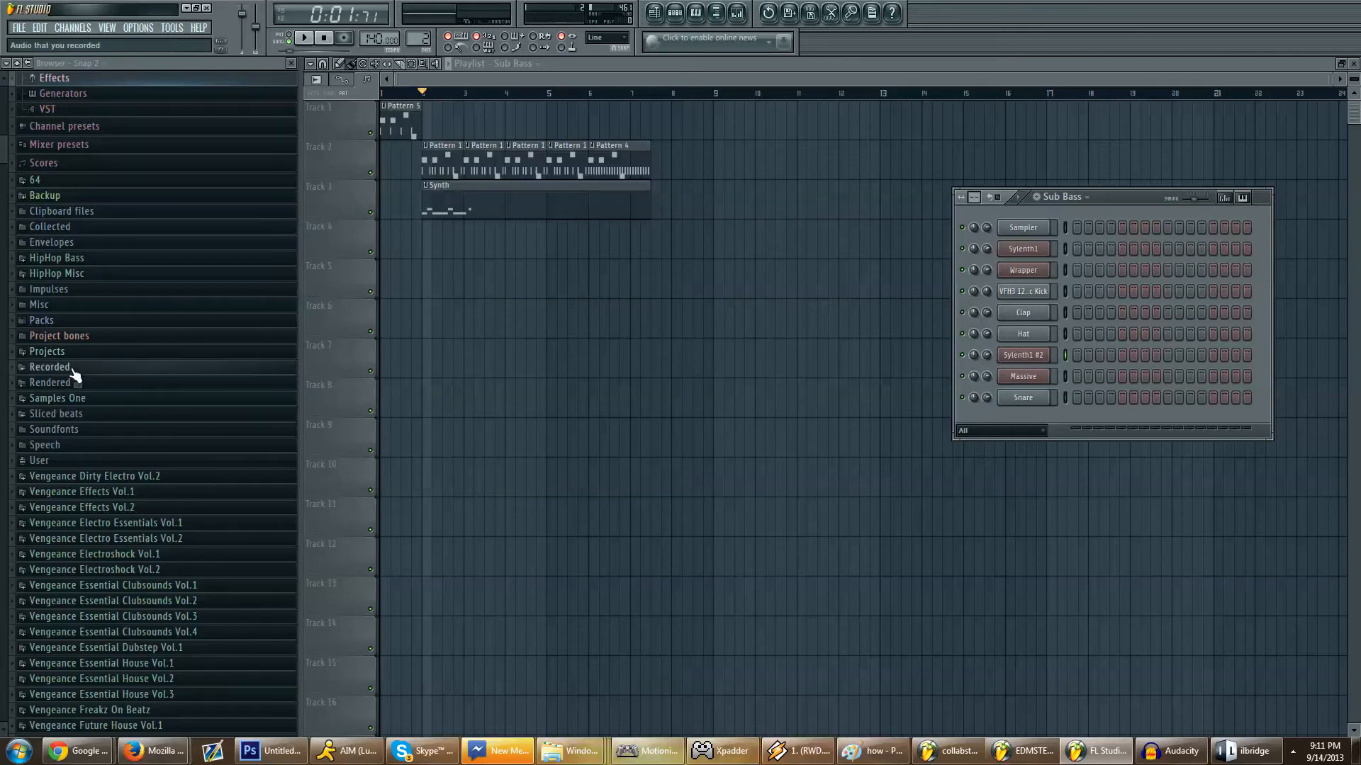
Step: Browse the drum kick samples in Packs and preview the 808 Kick
click(79, 321)
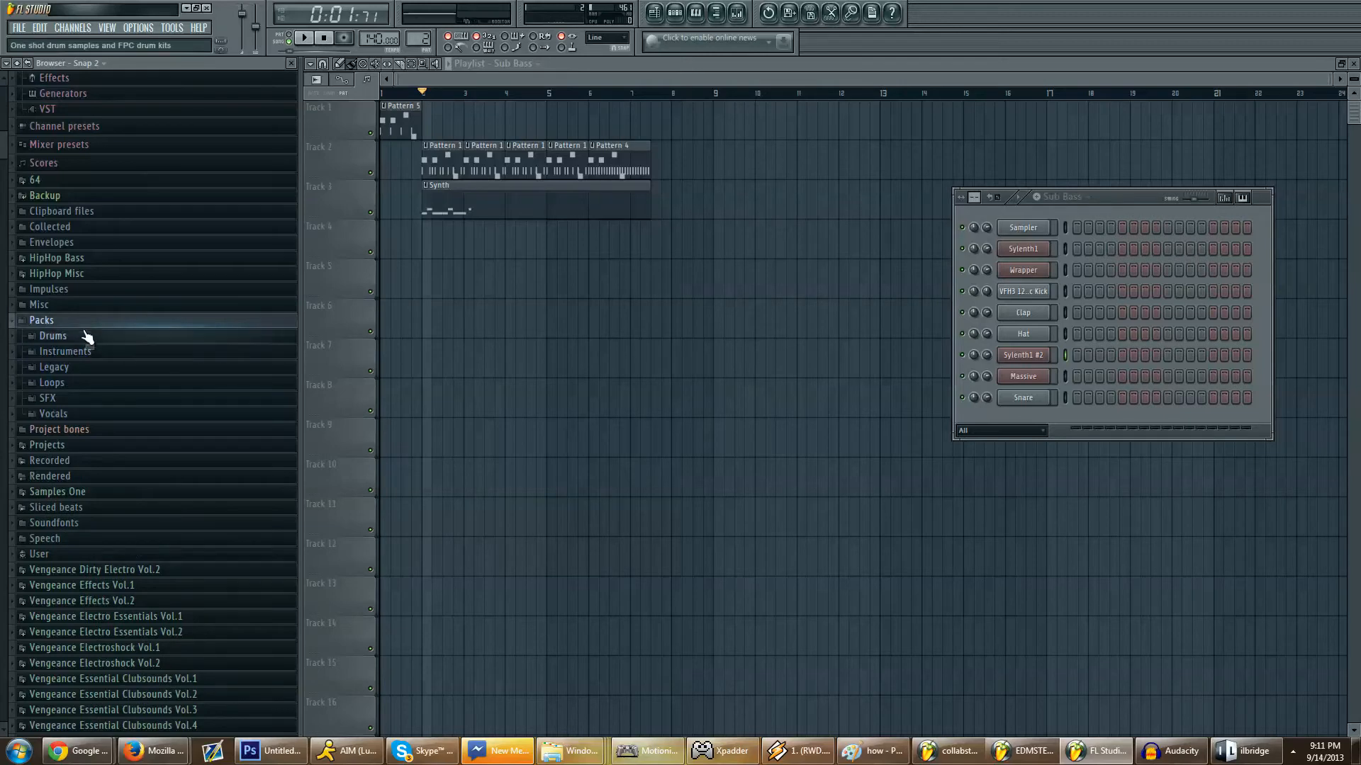
click(89, 336)
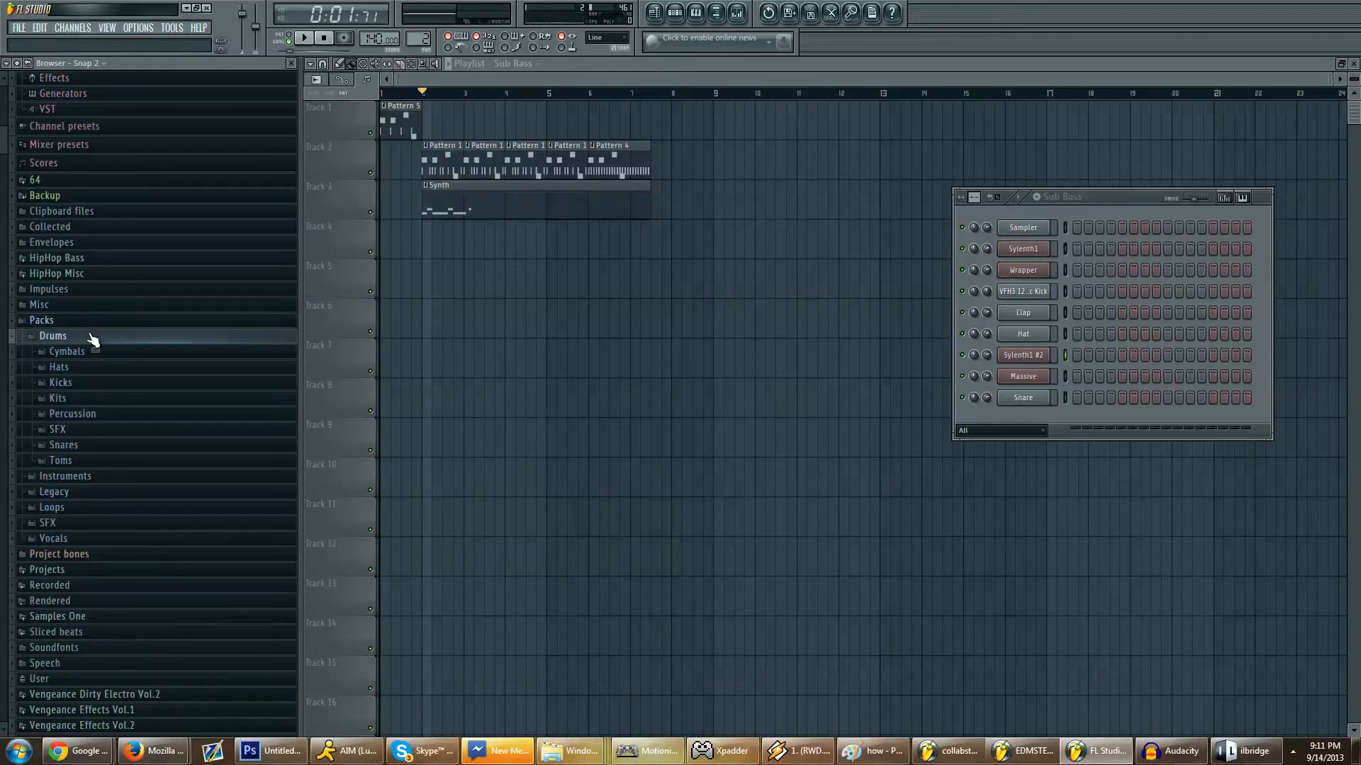
click(74, 383)
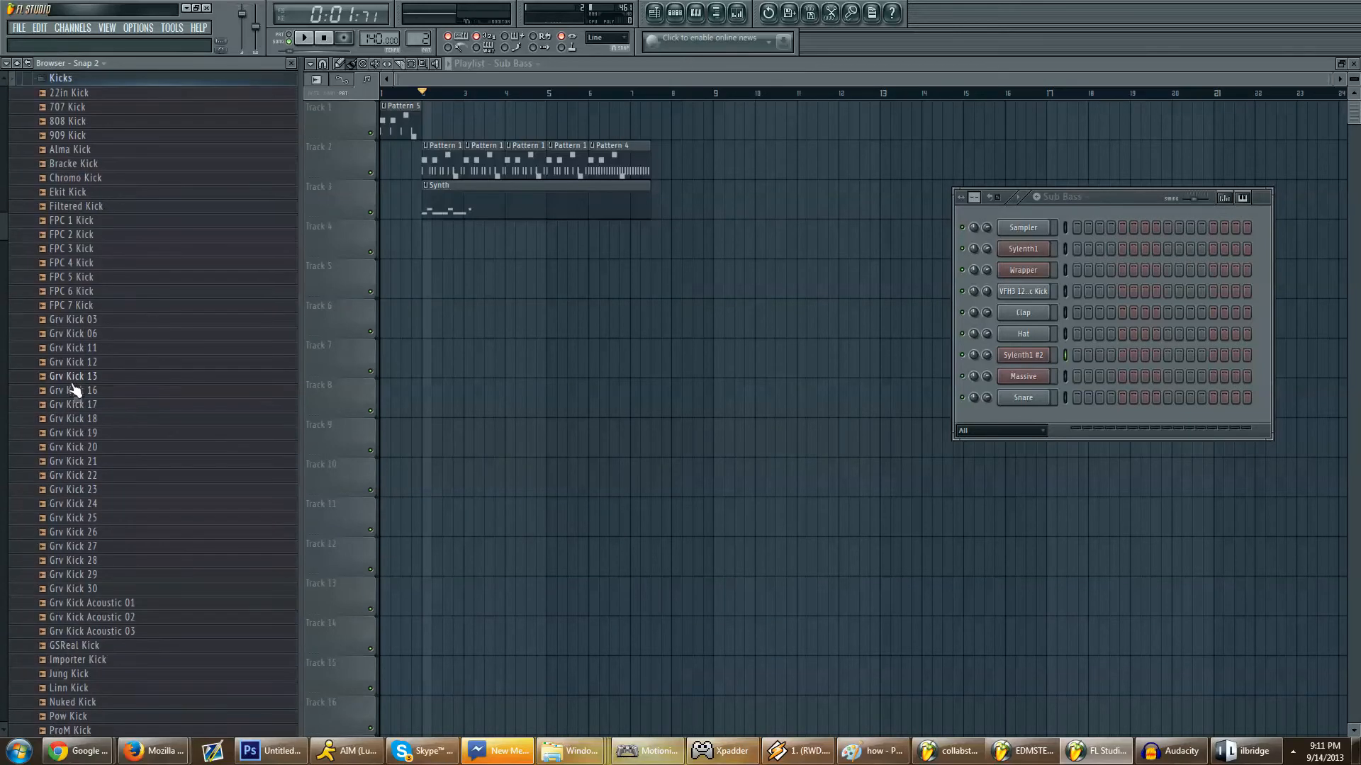
scroll(78, 392, down, 2)
scroll(80, 400, up, 4)
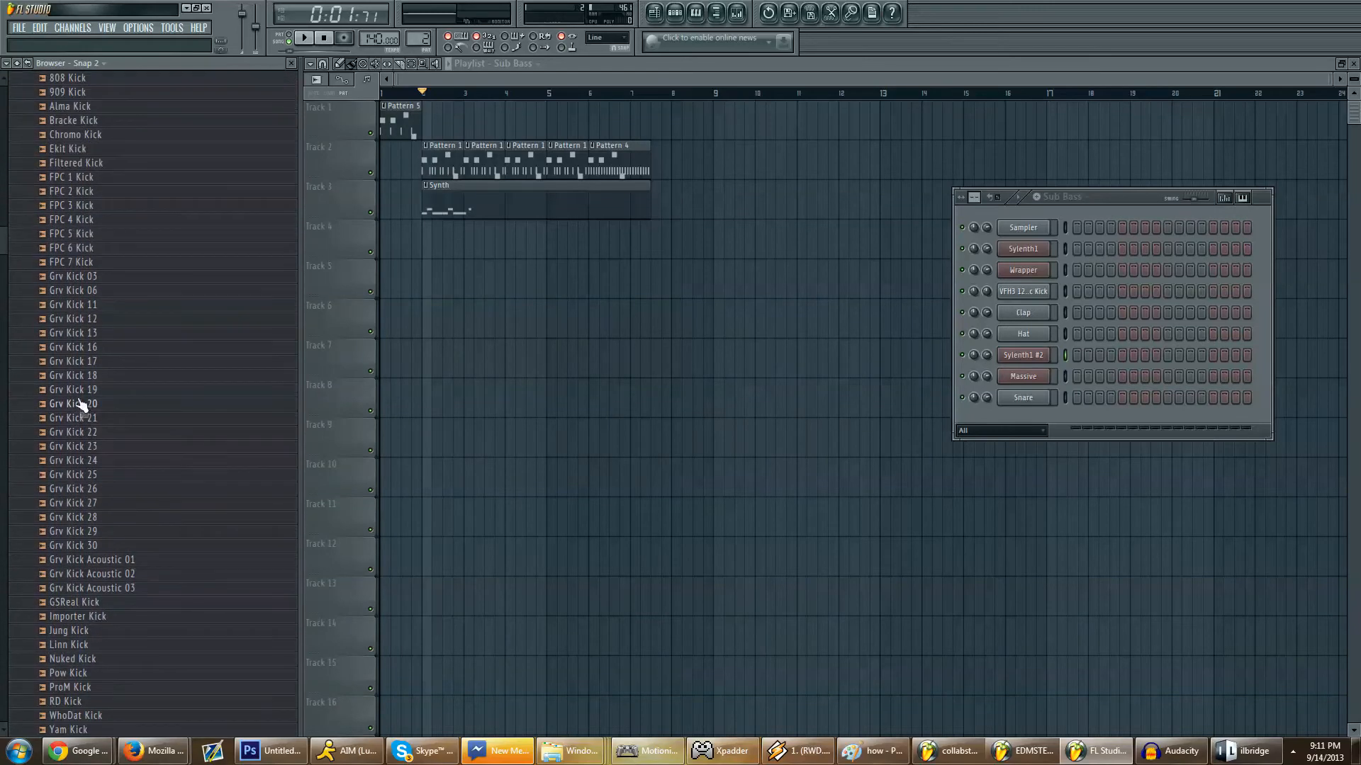
click(71, 207)
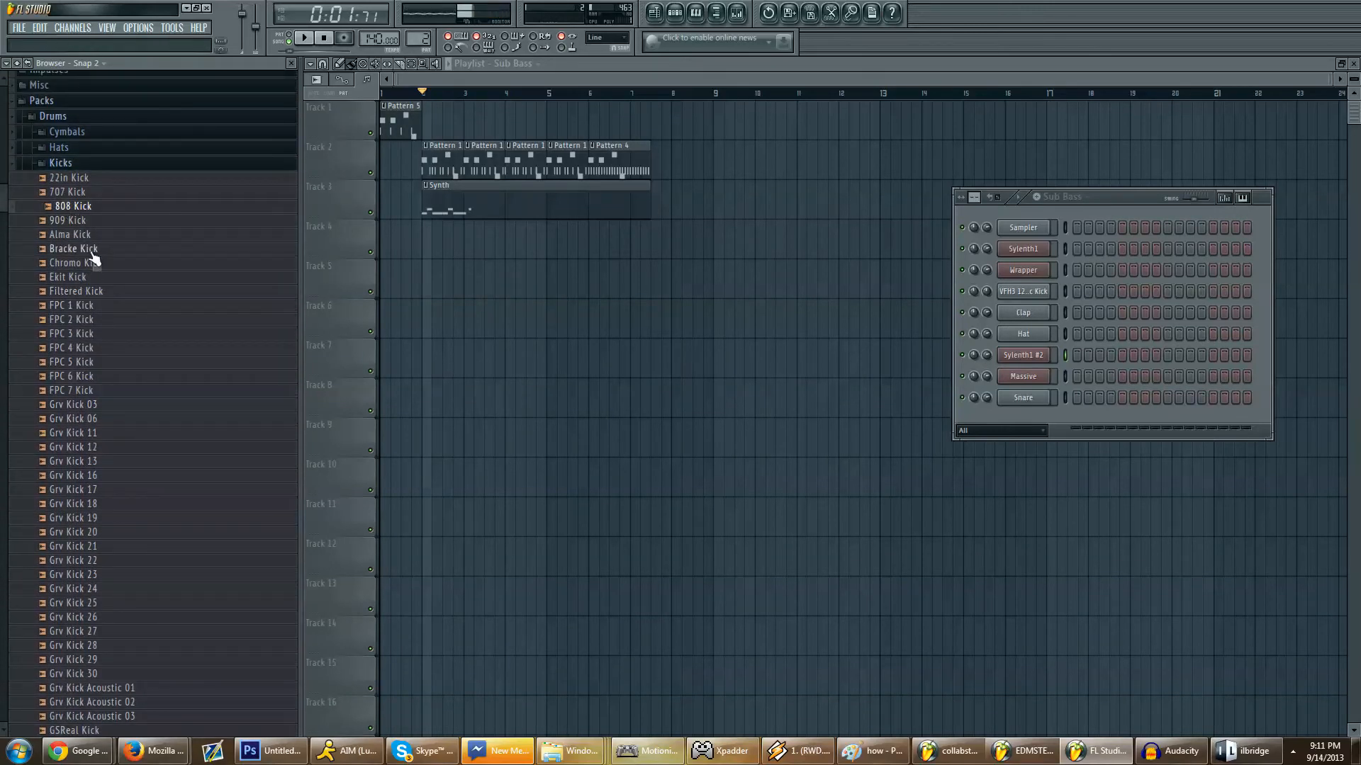
Step: Browse the SFX samples in Packs and preview SFX SubBass Drop and SFX Megasaw Drop
scroll(72, 273, down, 2)
scroll(71, 272, down, 12)
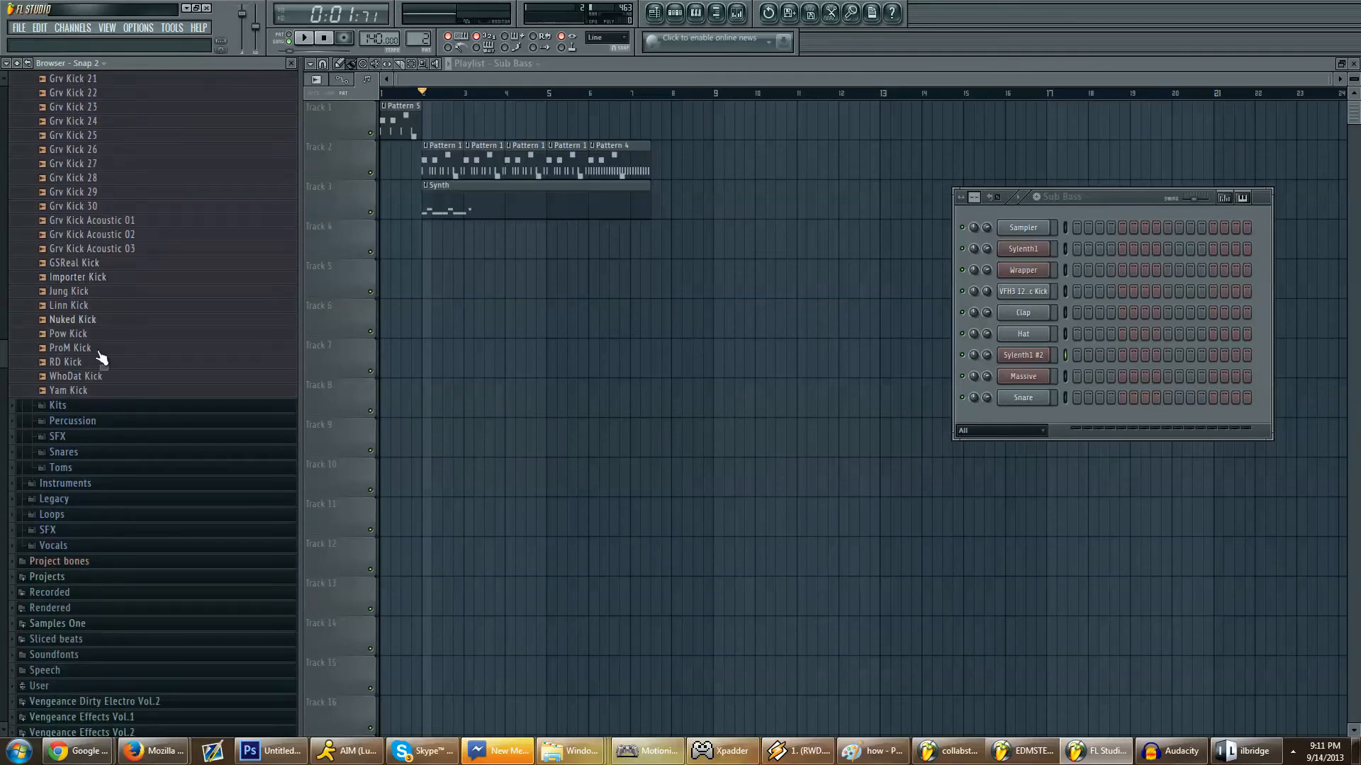
click(50, 531)
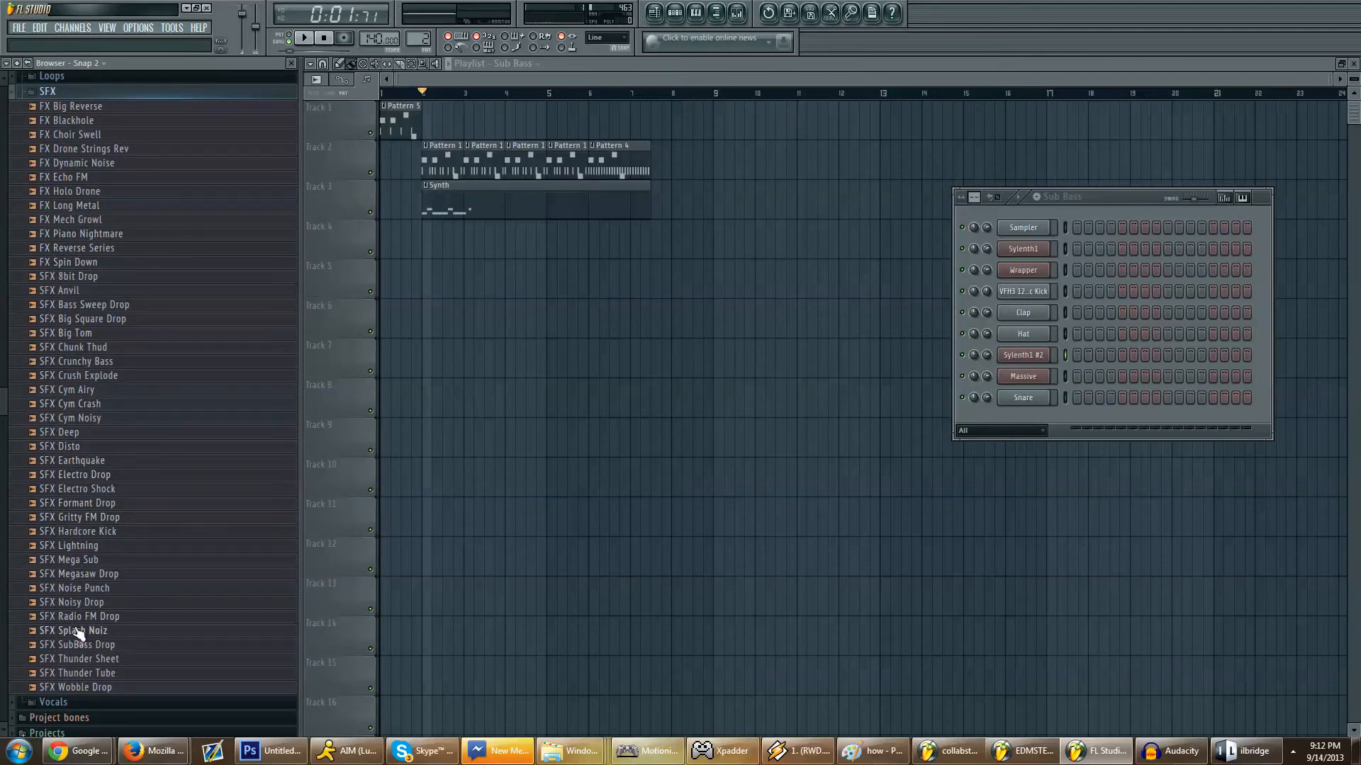
click(63, 647)
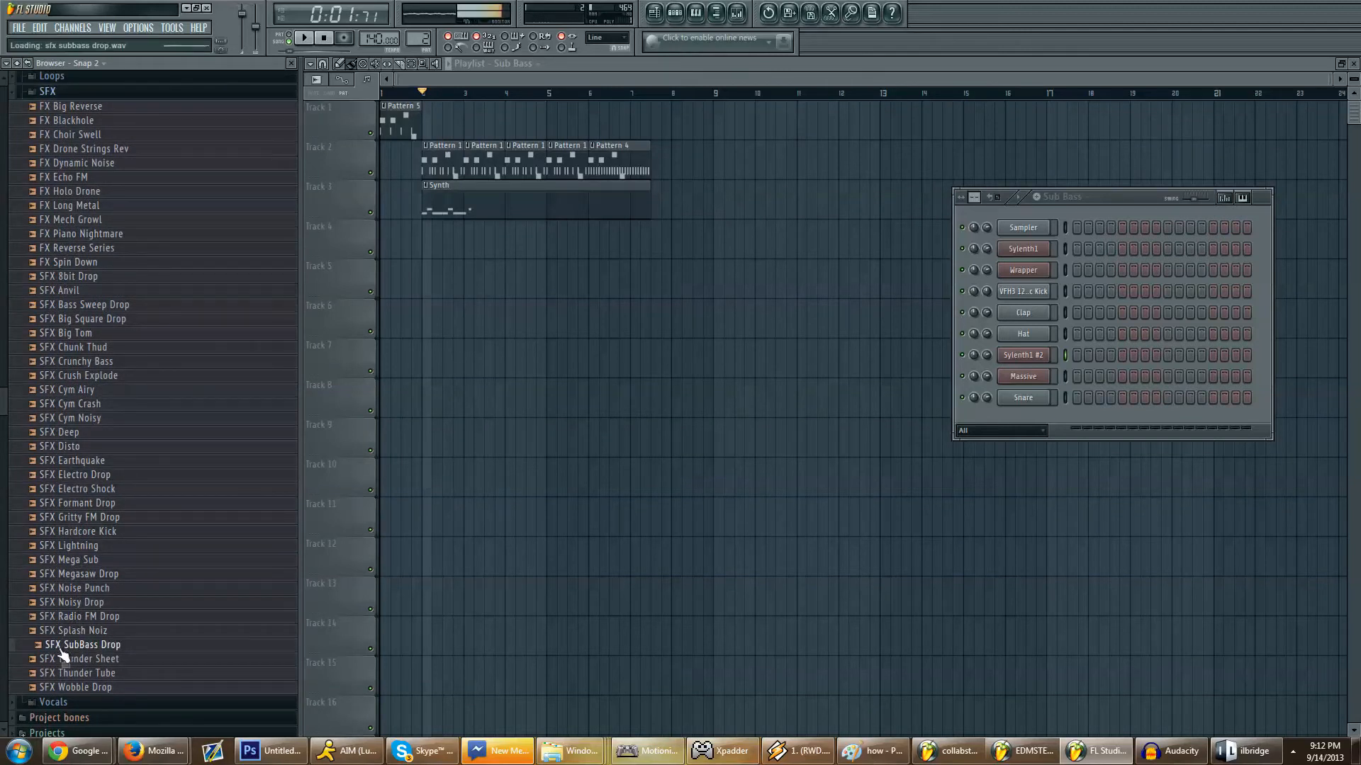
click(110, 576)
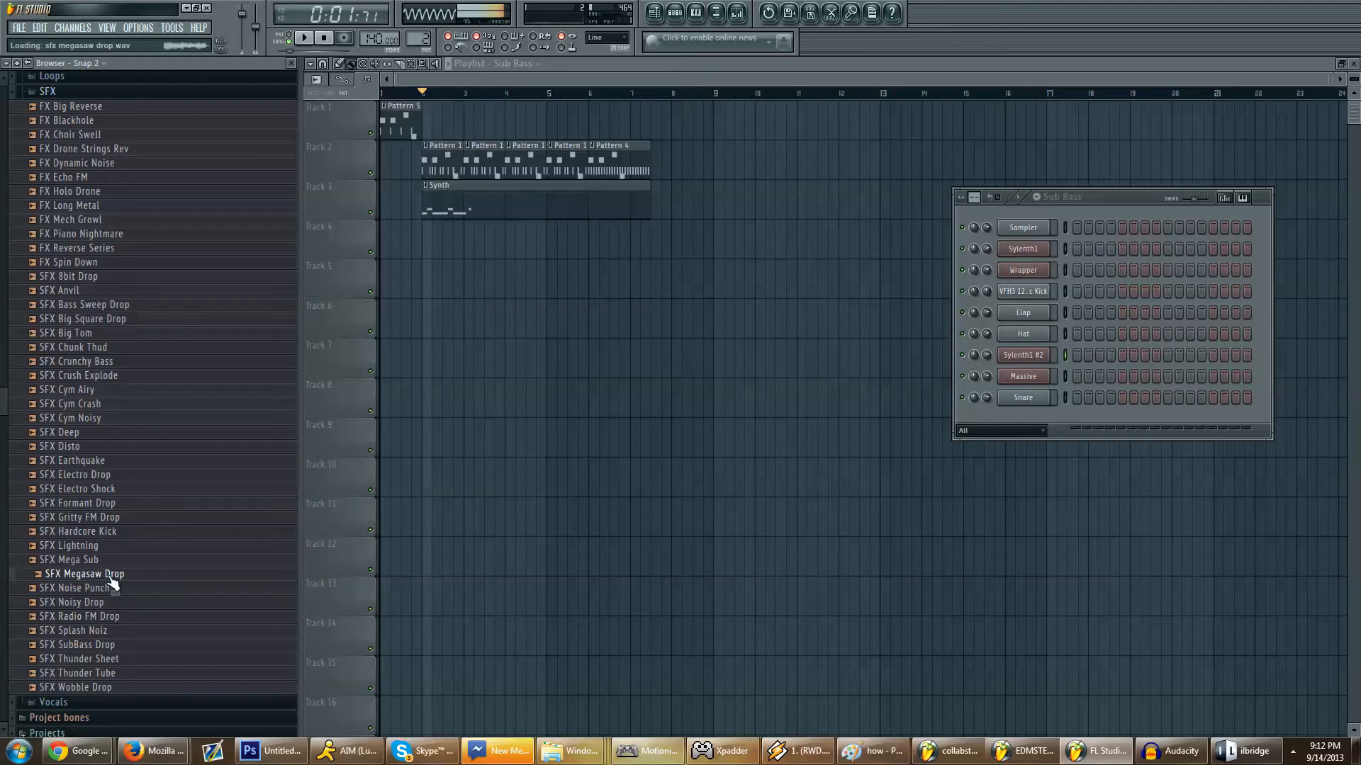
Step: Add the SFX Mega Sub sample as a new channel in the Sub Bass pattern and enable its steps 1 and 9
click(39, 562)
drag(39, 567, 1014, 411)
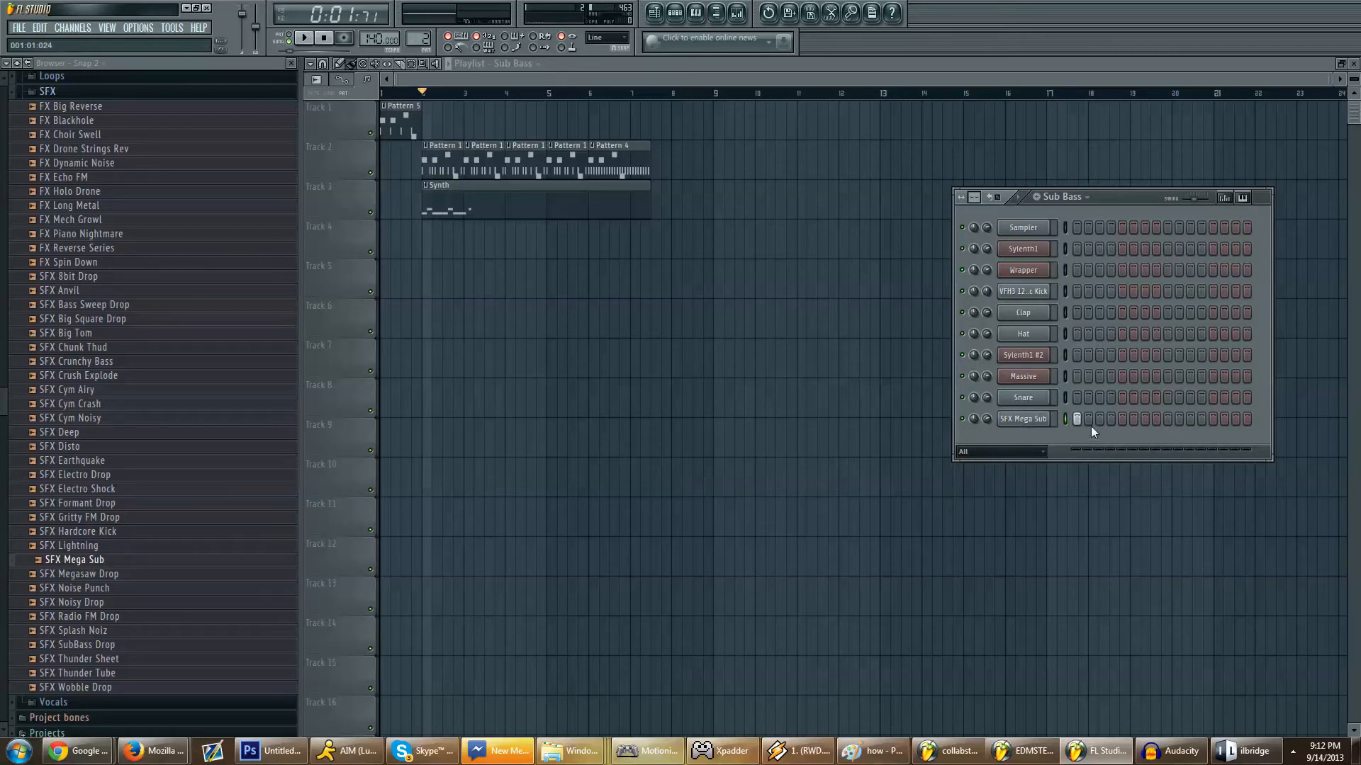
click(1167, 418)
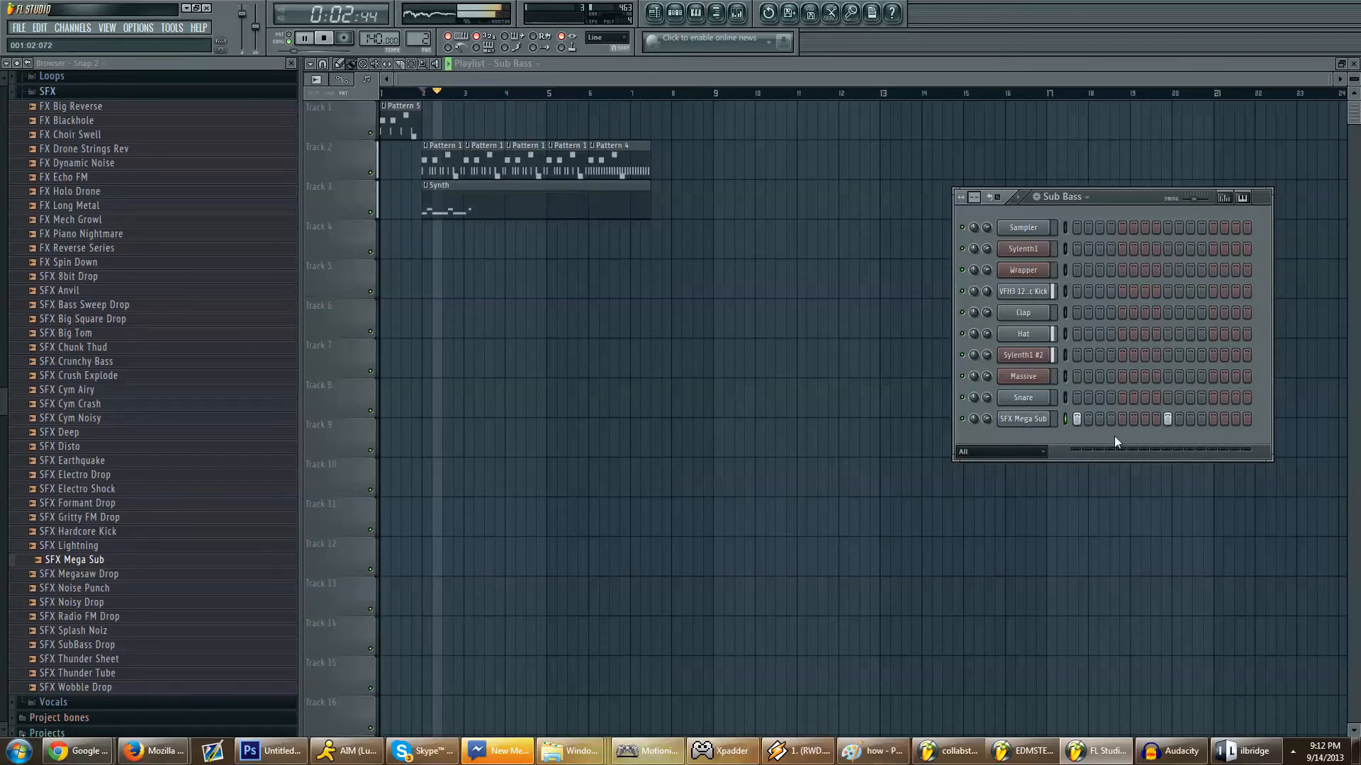
Step: Fill Track 4 with back-to-back Sub Bass clips from bar 2, trimming the last one to end with the Synth clip
click(454, 244)
mouse_move(477, 239)
mouse_down()
mouse_move(445, 241)
mouse_move(466, 240)
mouse_up()
click(486, 239)
click(548, 240)
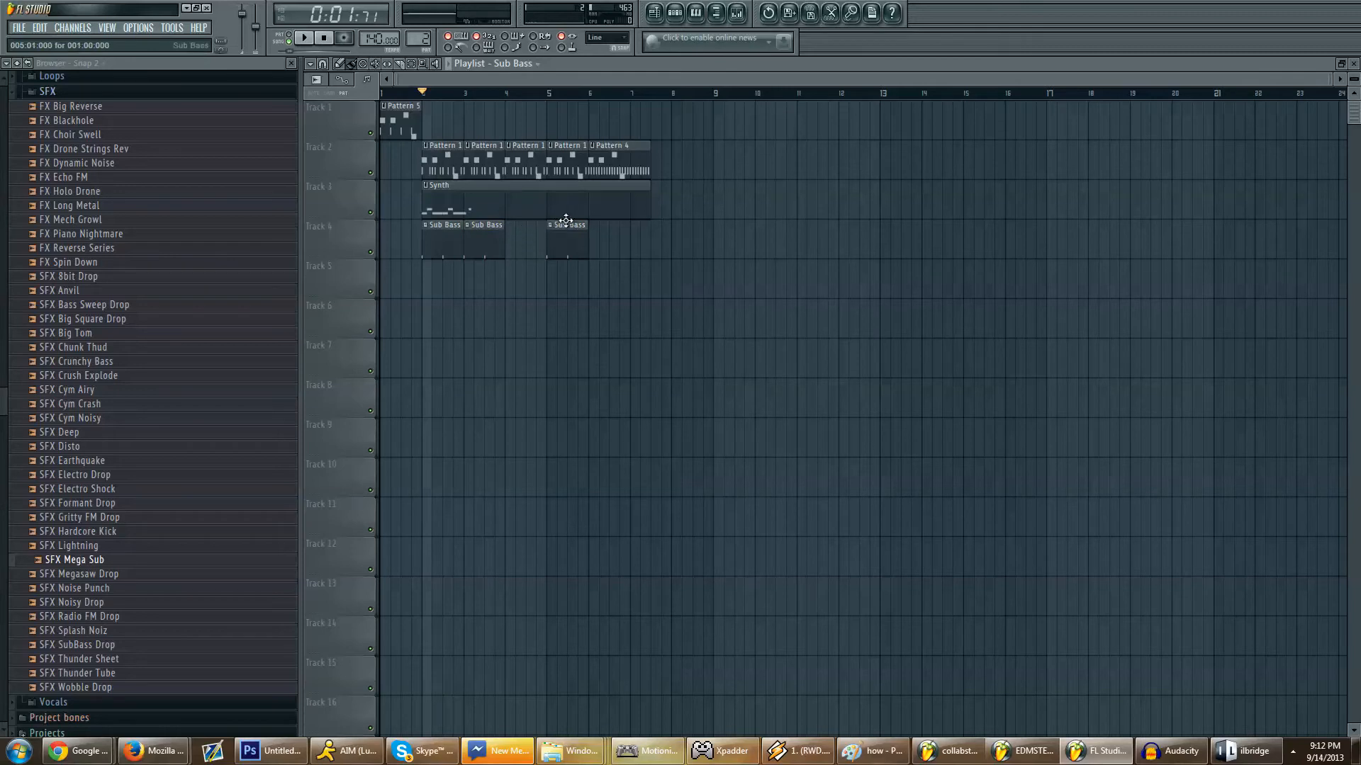
double_click(565, 223)
drag(566, 224, 650, 231)
click(579, 231)
click(607, 228)
click(648, 229)
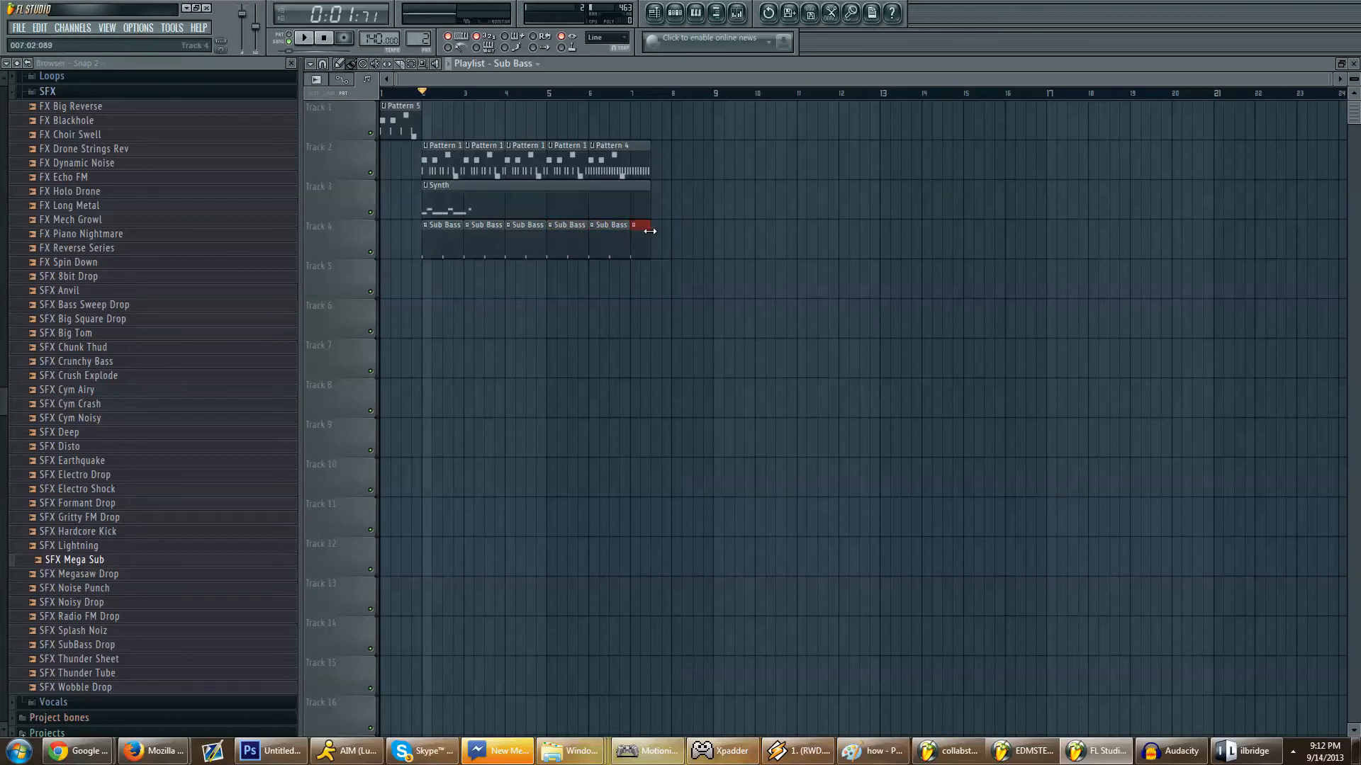
Step: Play the arrangement with the sub bass and select all clips in the playlist
key(space)
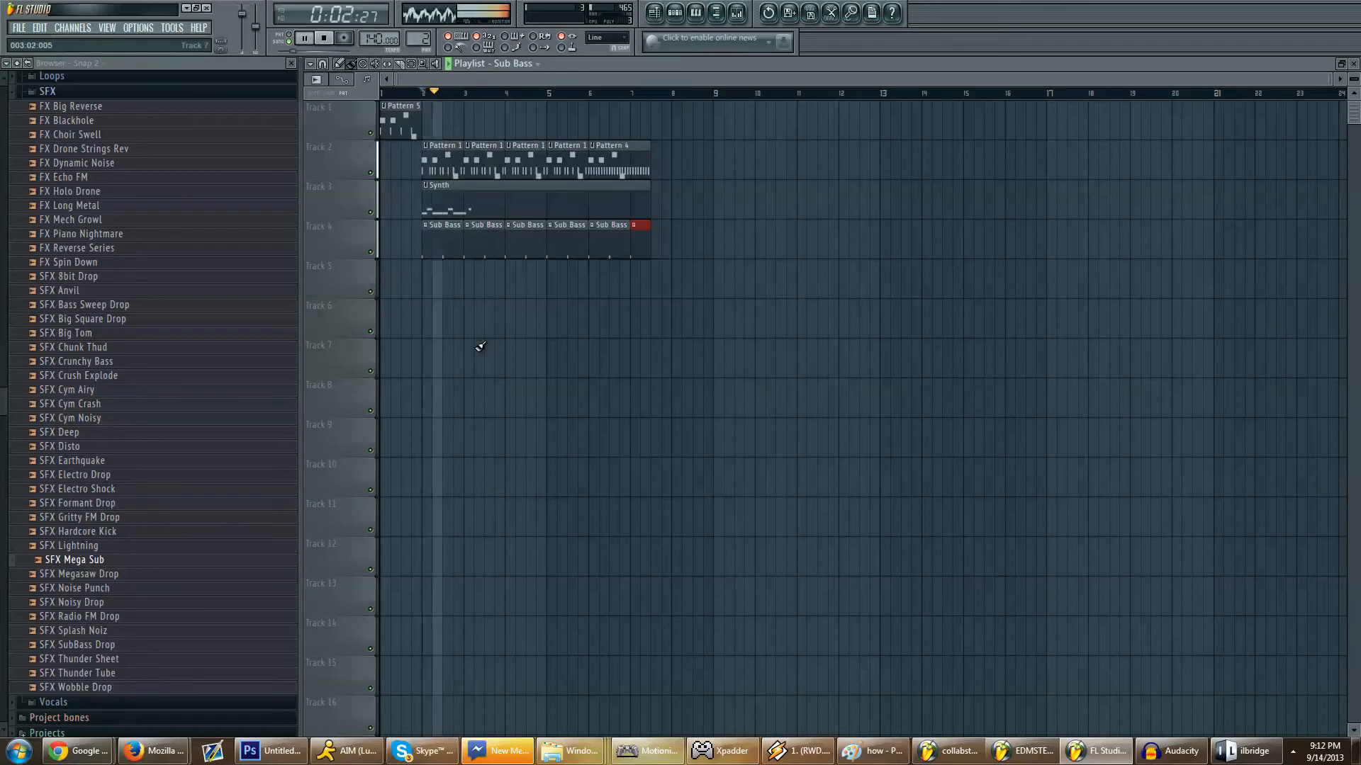
key(ctrl+a)
key(space)
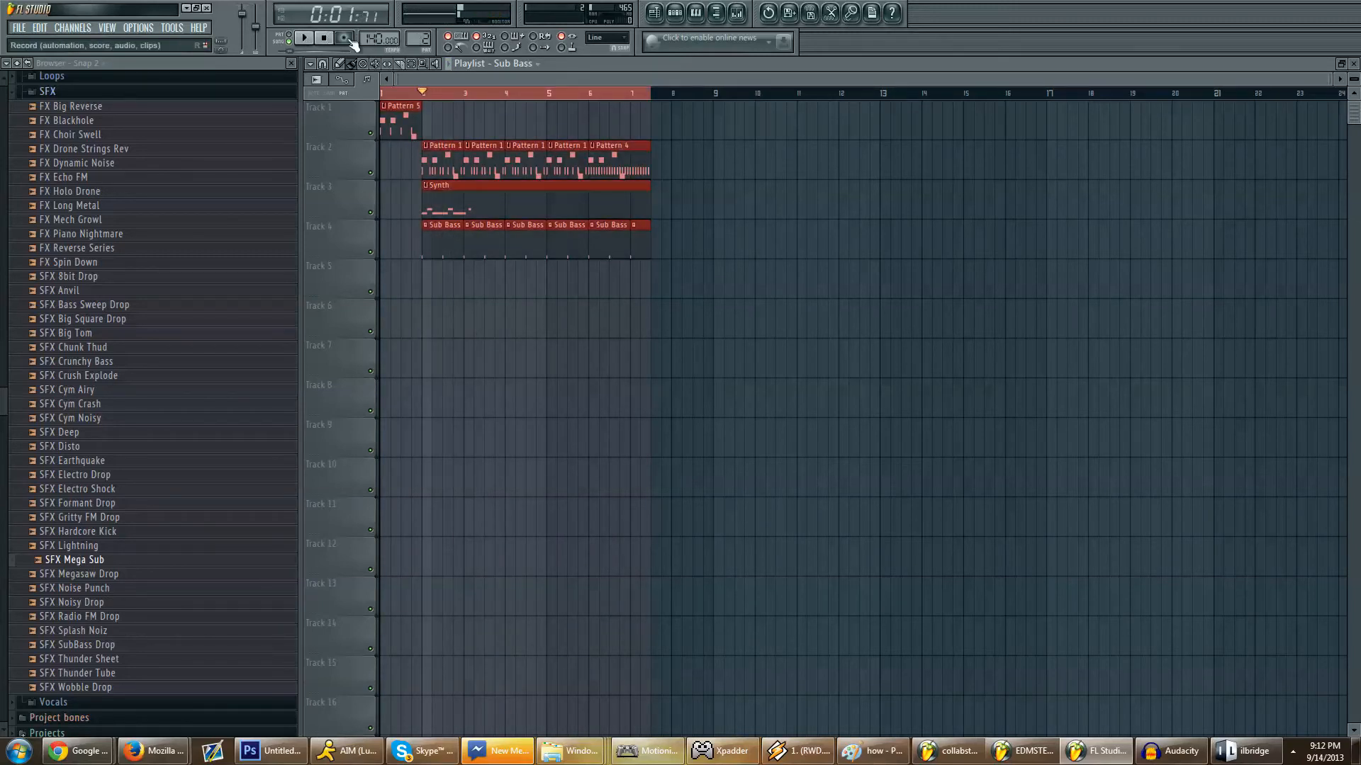
Step: Play and stop the song from its start, and toggle the time display between bars and minutes and back
click(322, 39)
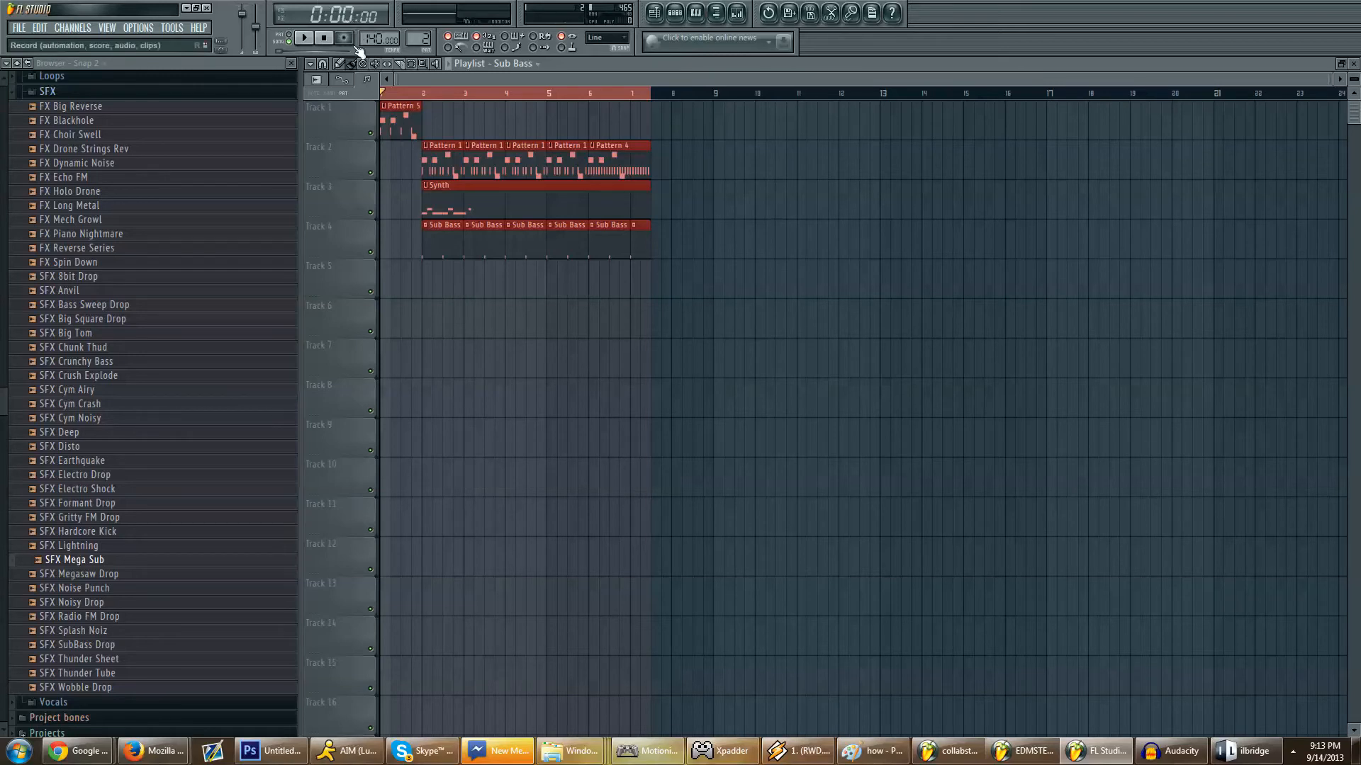
key(space)
click(329, 41)
click(284, 18)
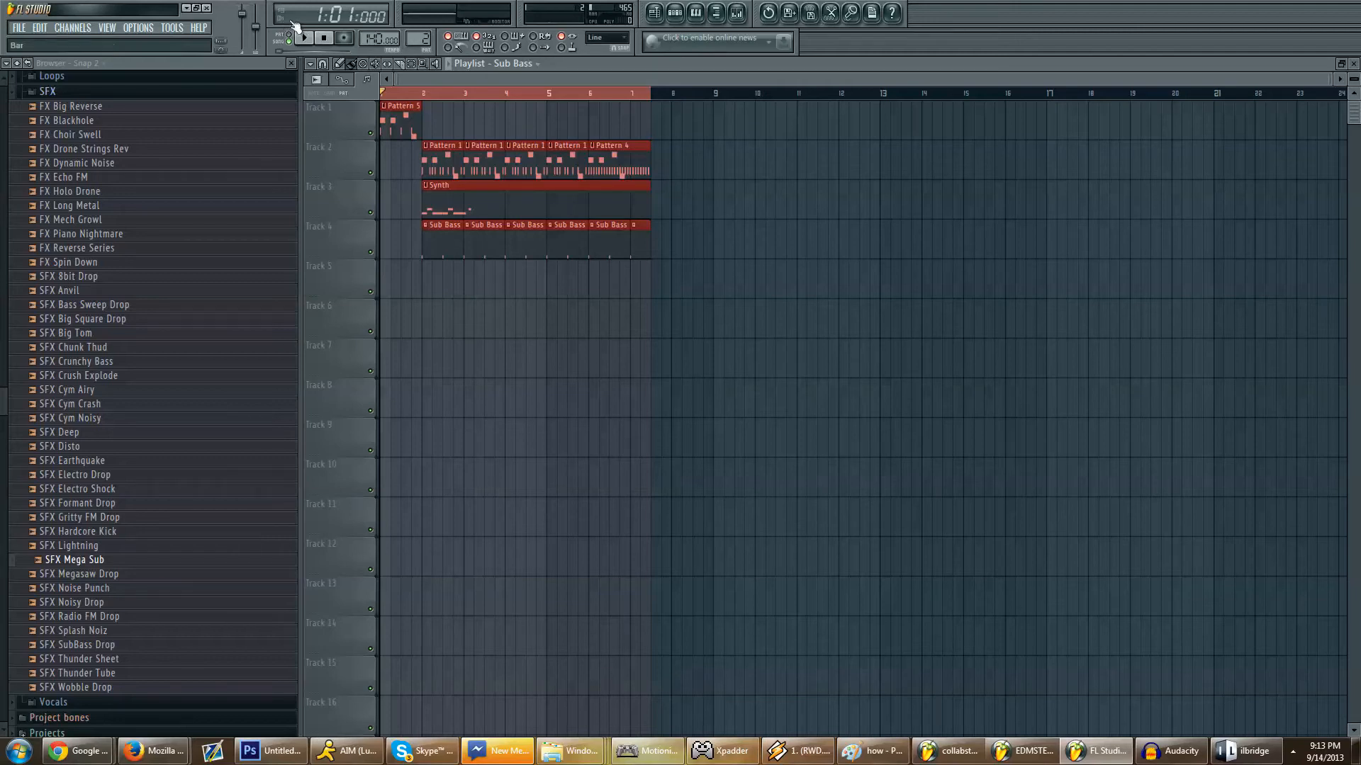
click(287, 20)
click(310, 41)
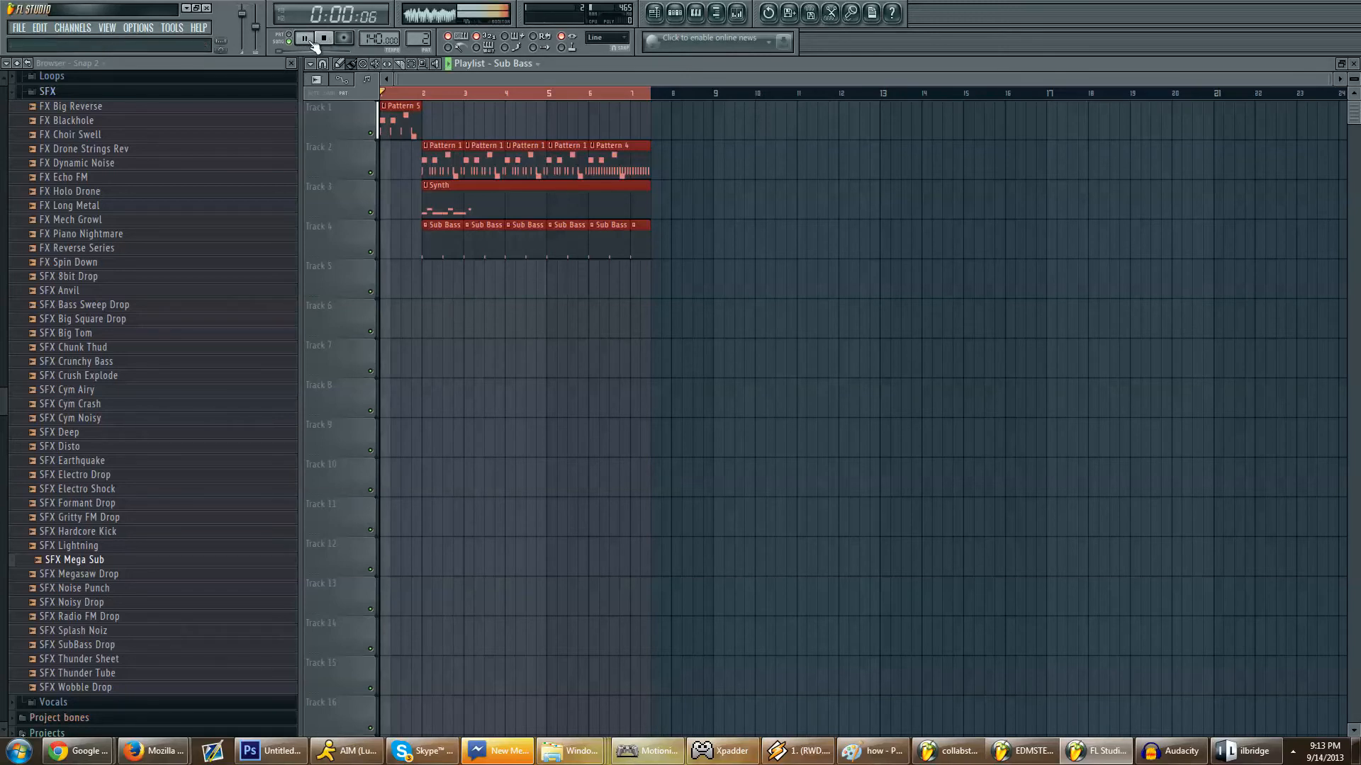
click(323, 40)
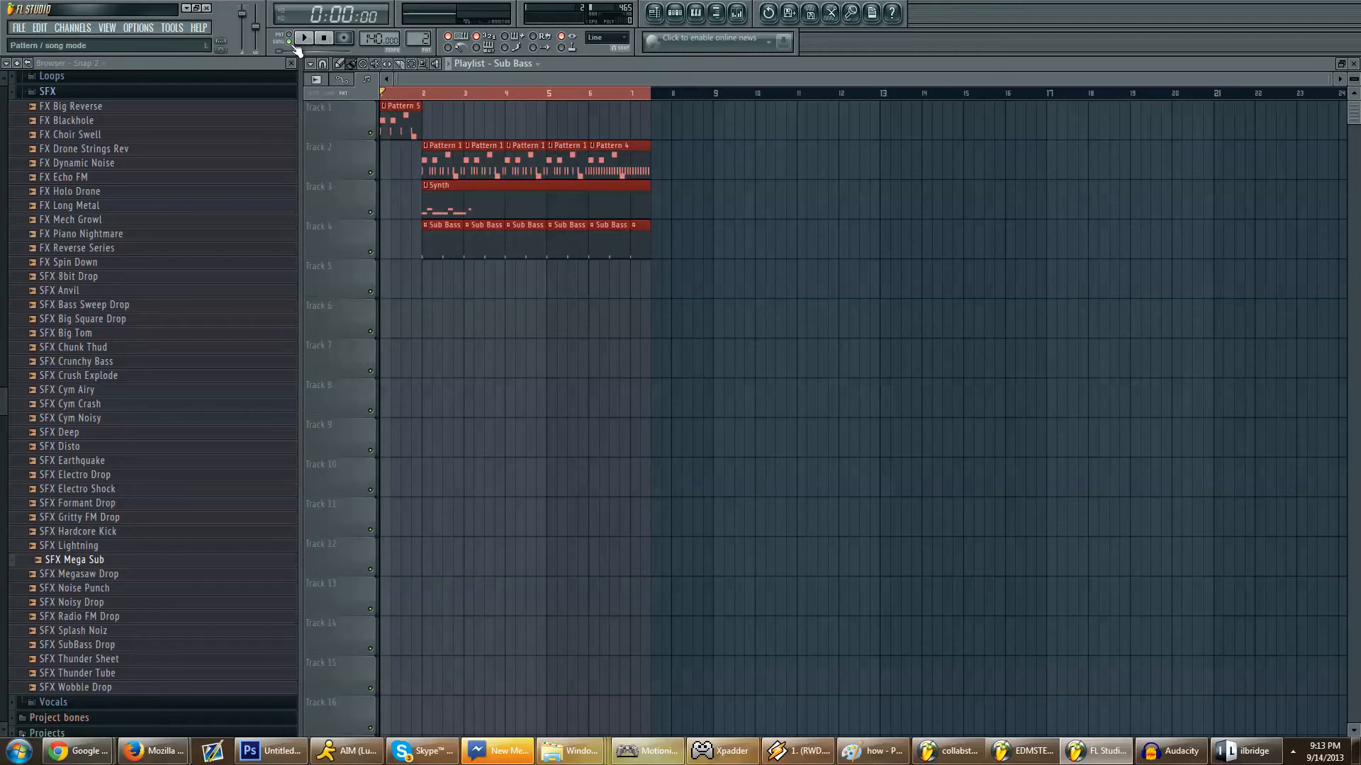
click(306, 43)
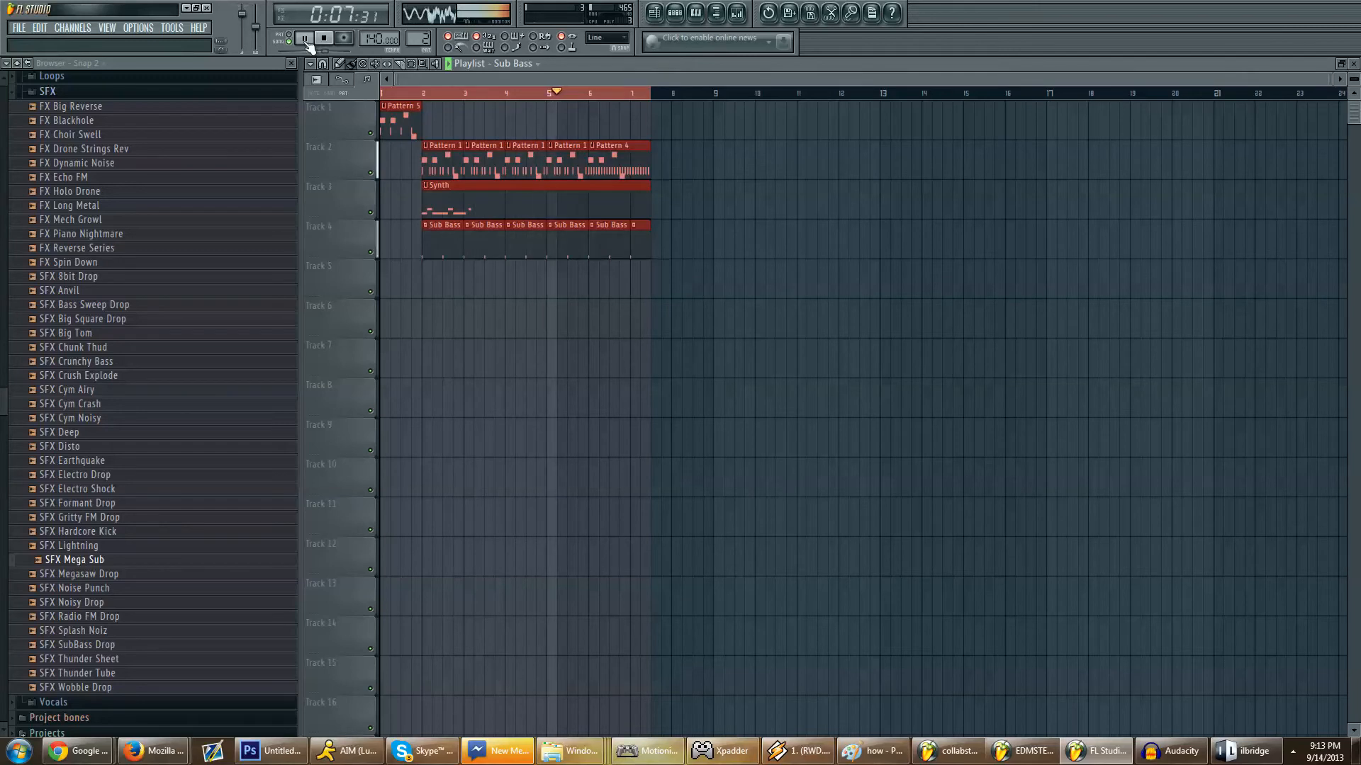
key(space)
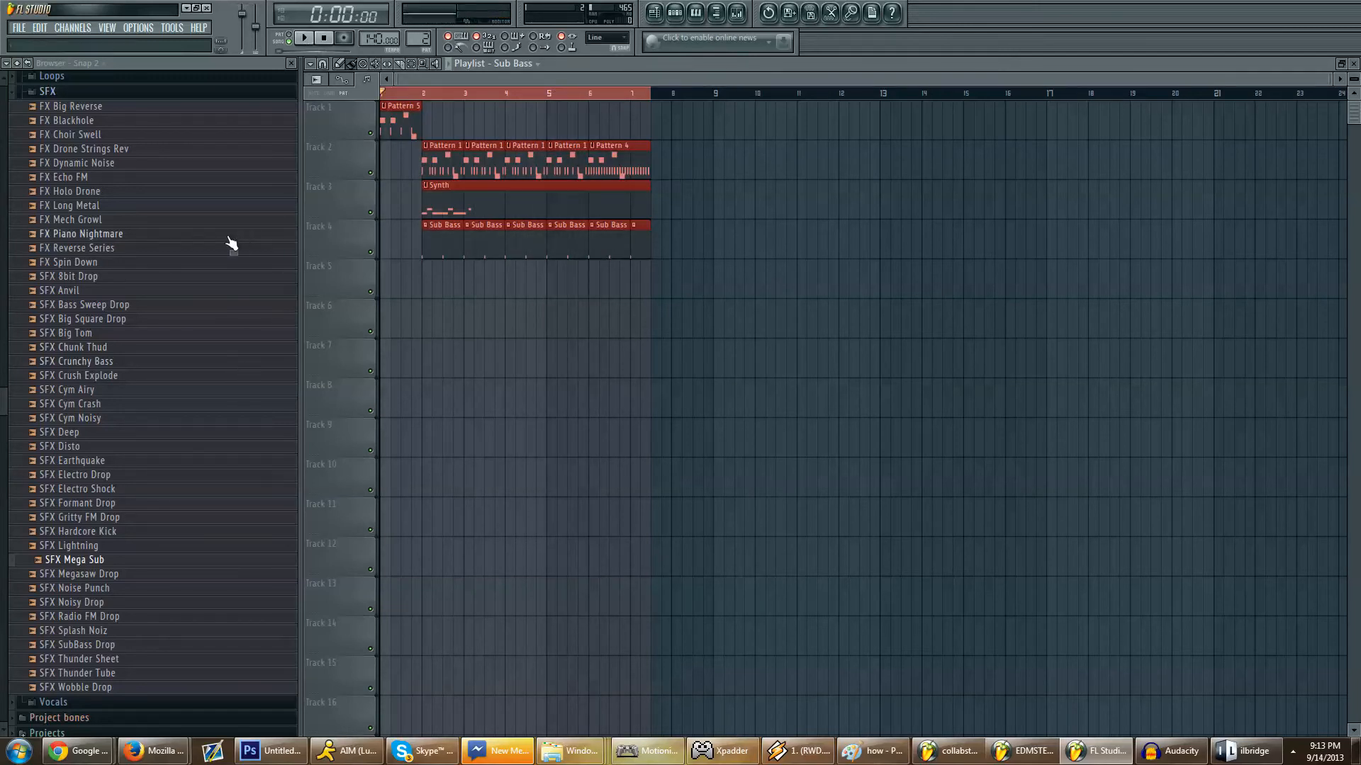
Step: Browse the Vocals samples in Packs and preview VOC Baby and VOC House
click(44, 92)
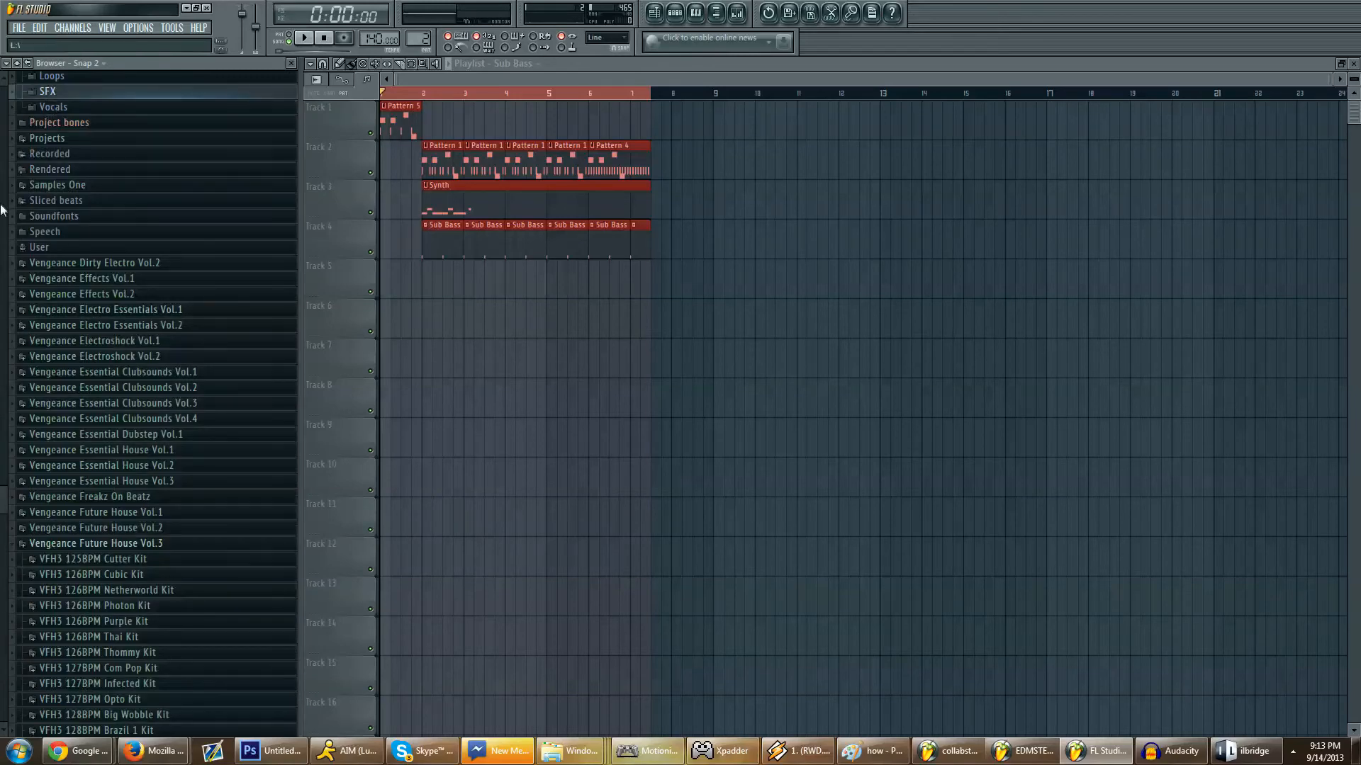
scroll(21, 319, up, 2)
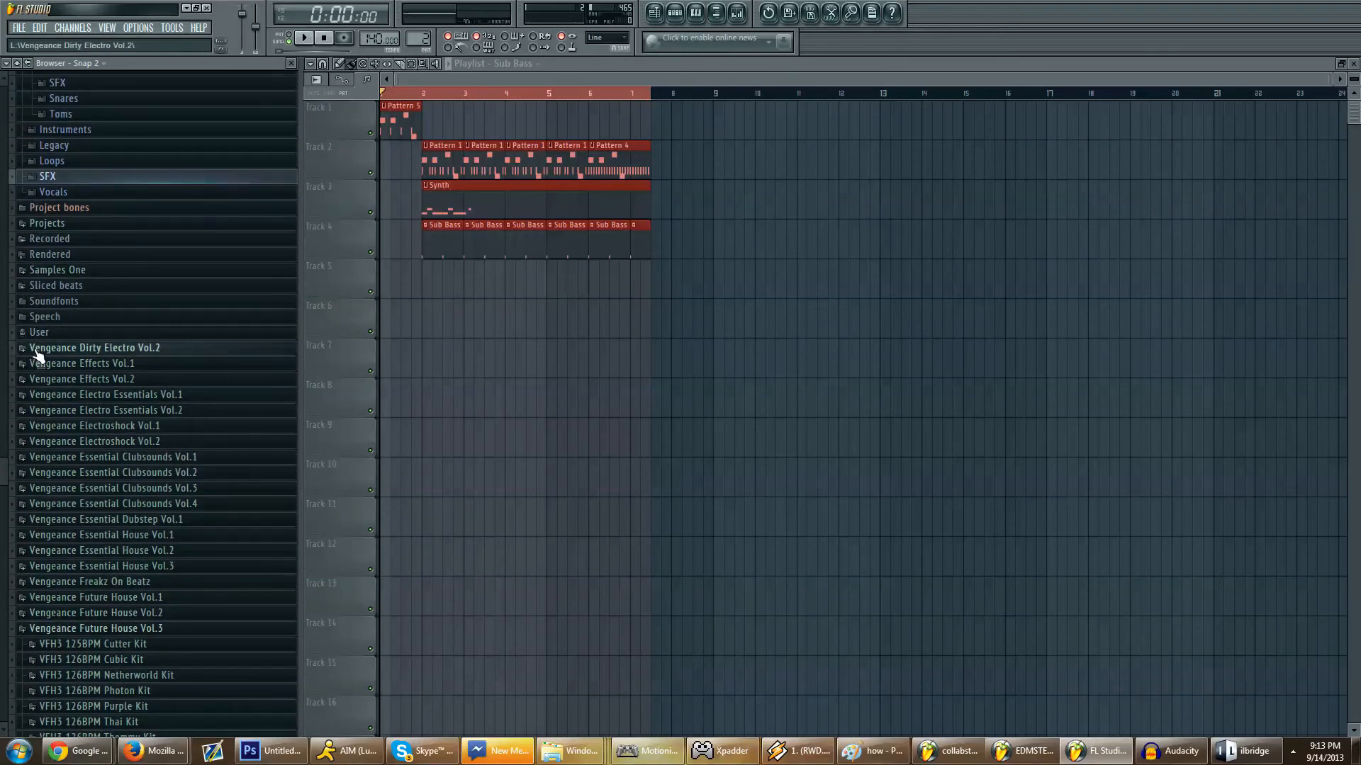
click(72, 194)
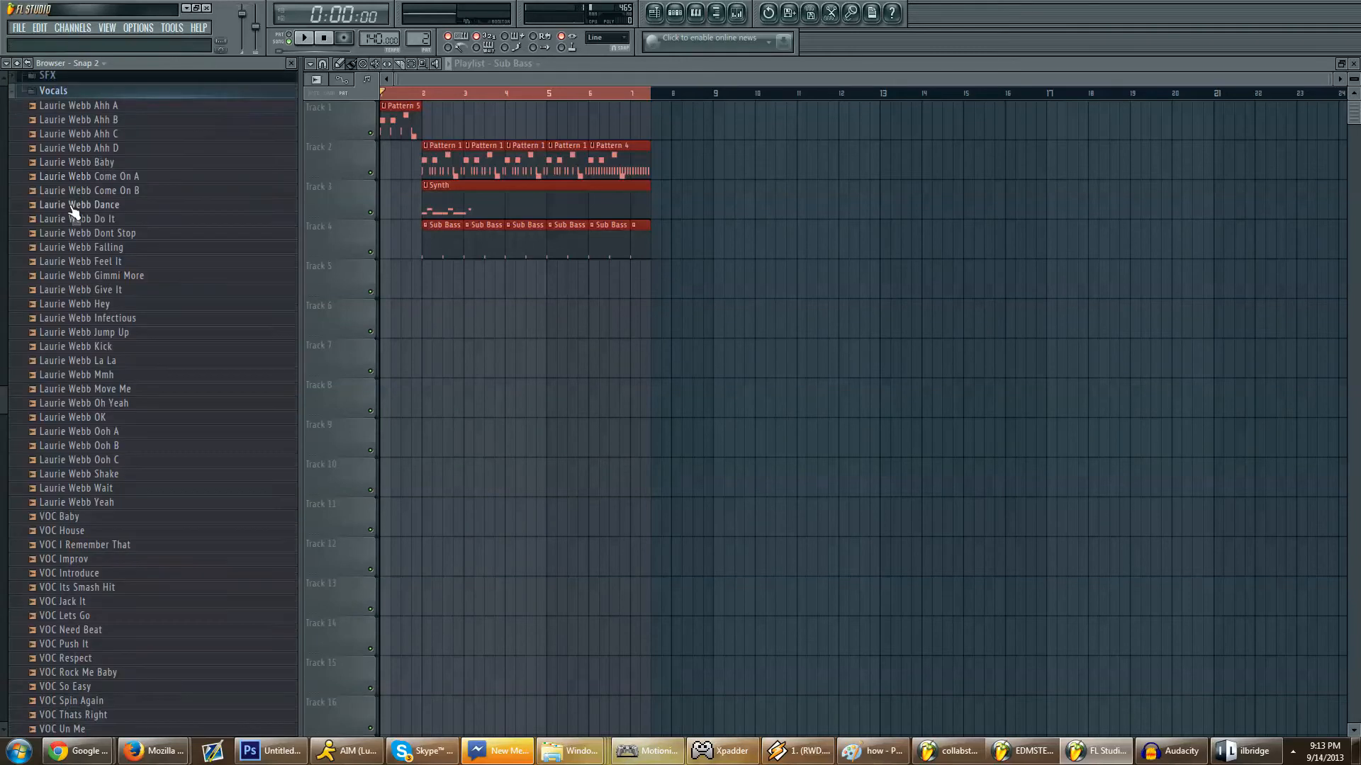
click(69, 507)
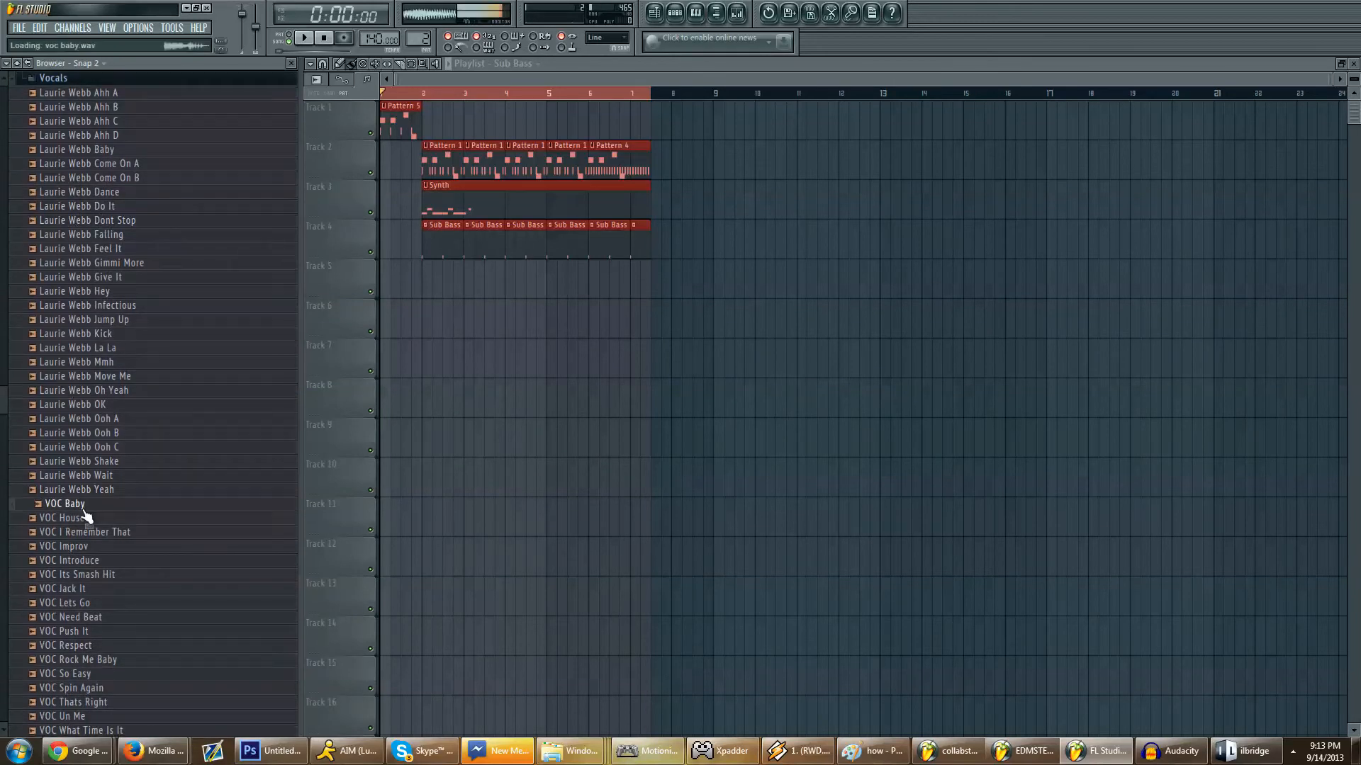
click(71, 518)
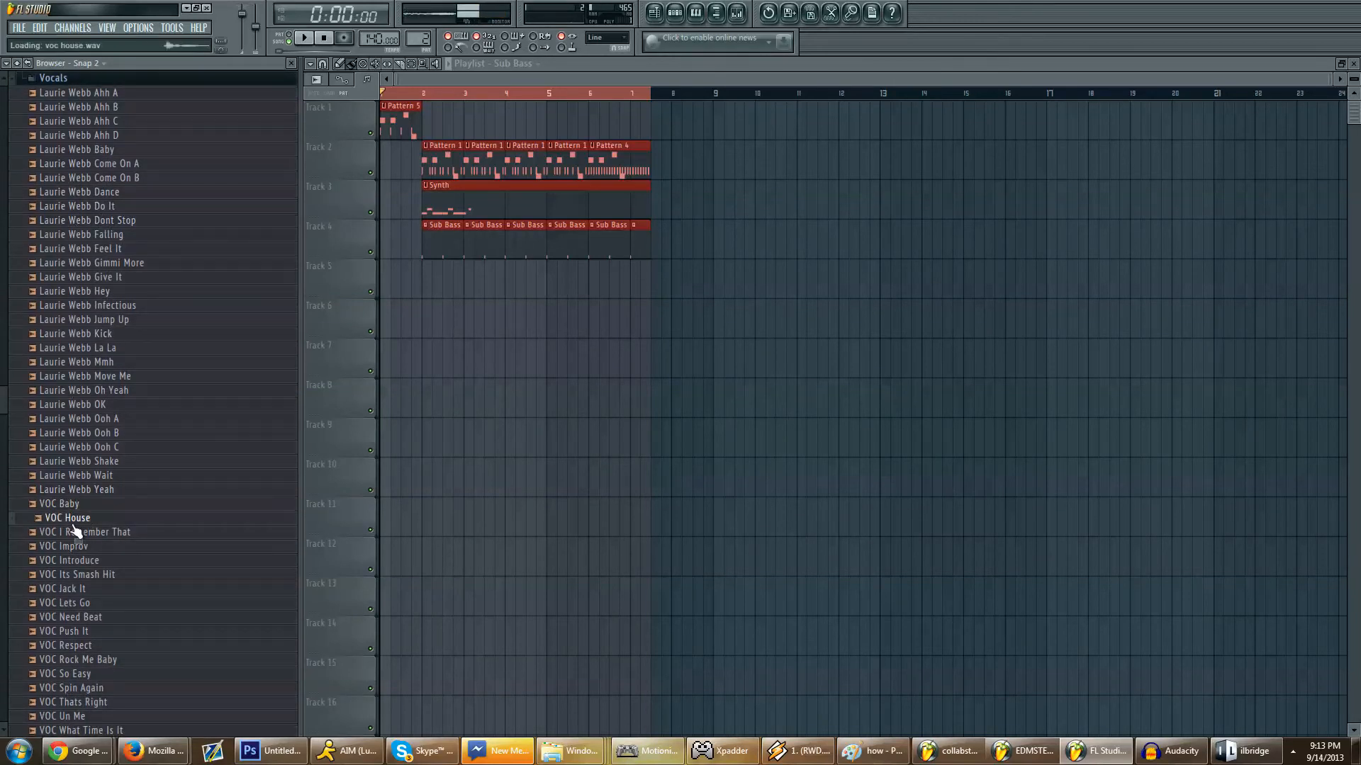
Step: Place VOC House audio clips on Track 5 at the start of each bar from 2 to 6
drag(84, 528, 438, 269)
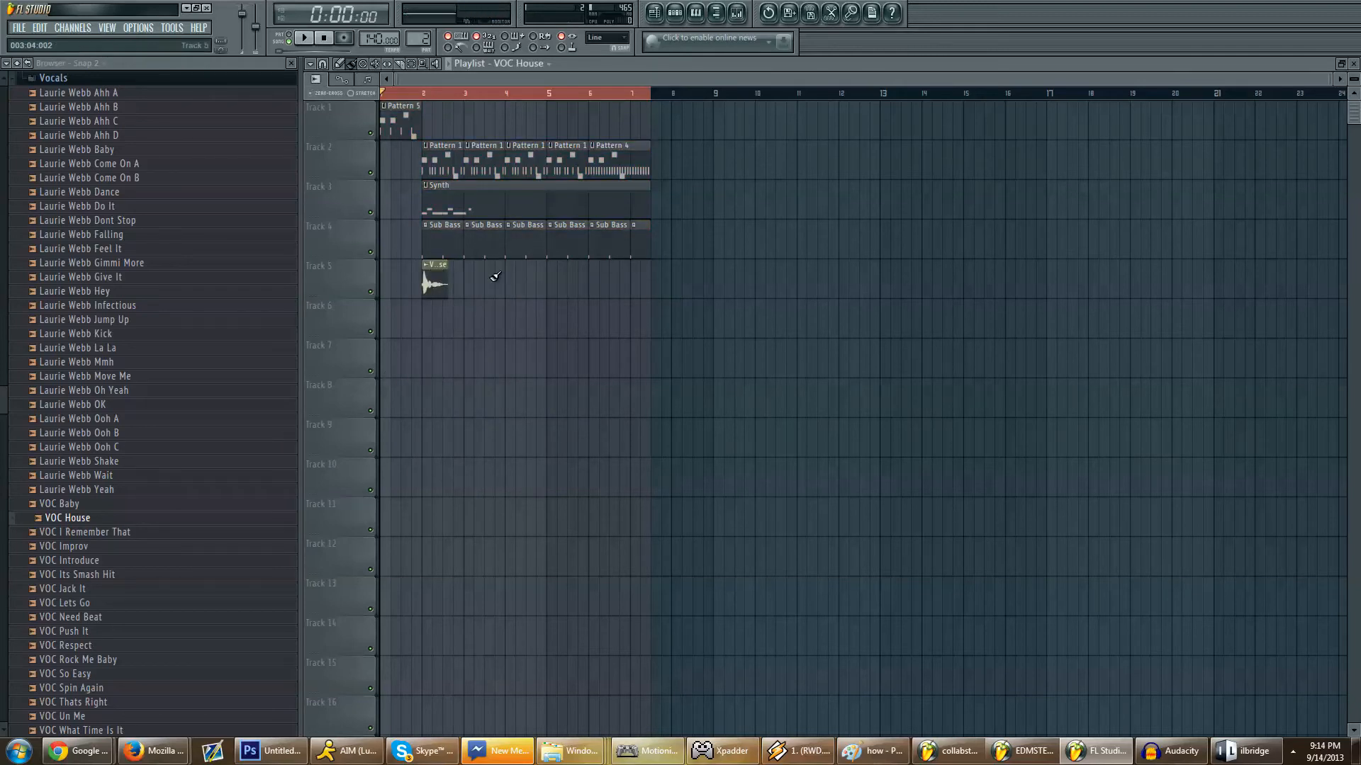
click(470, 273)
click(505, 271)
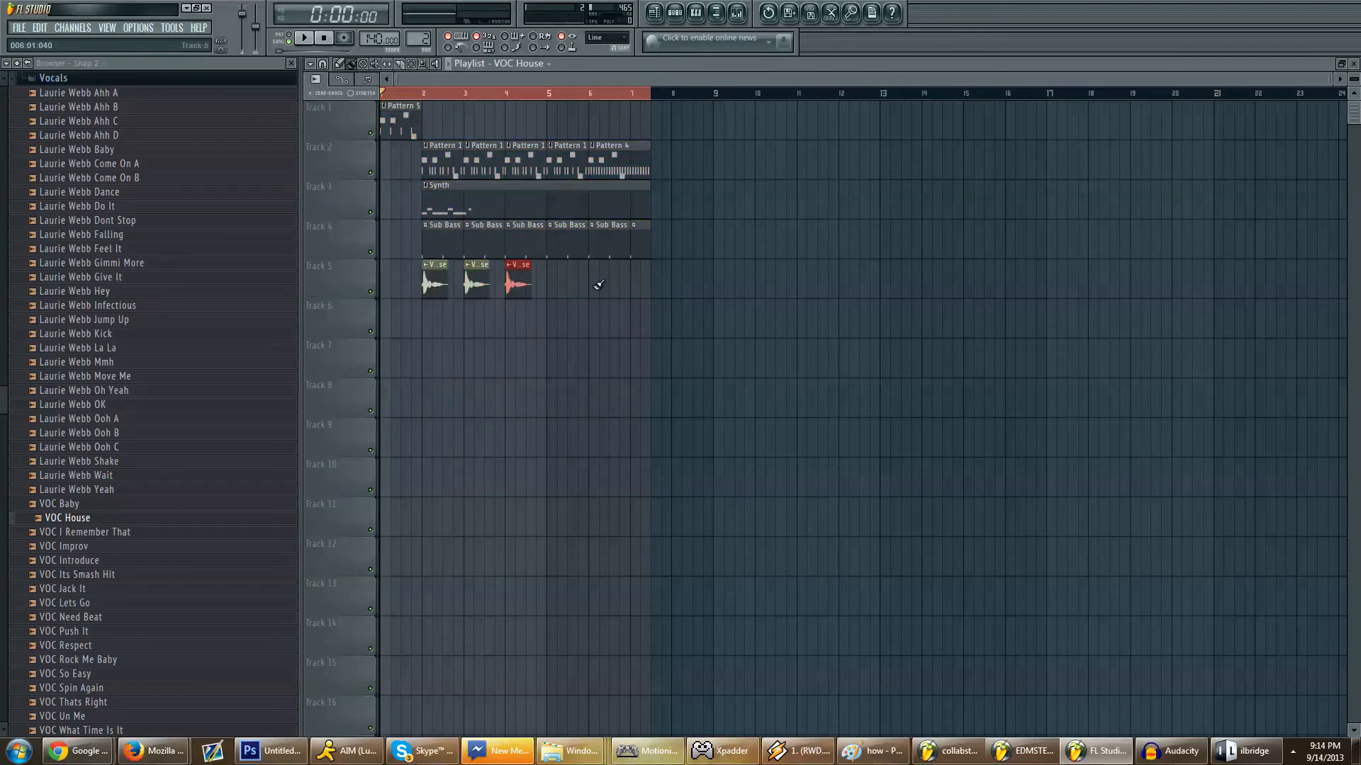
click(553, 284)
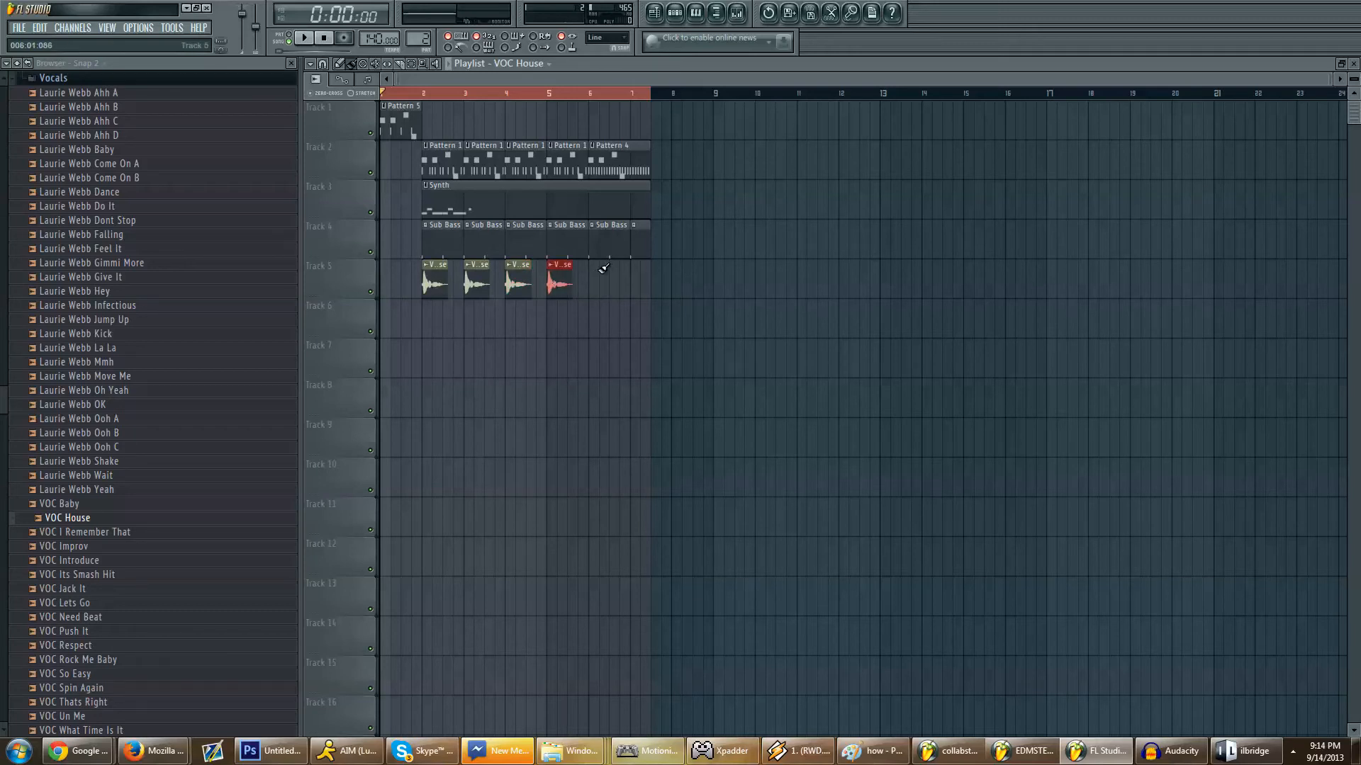
click(599, 269)
drag(610, 267, 602, 268)
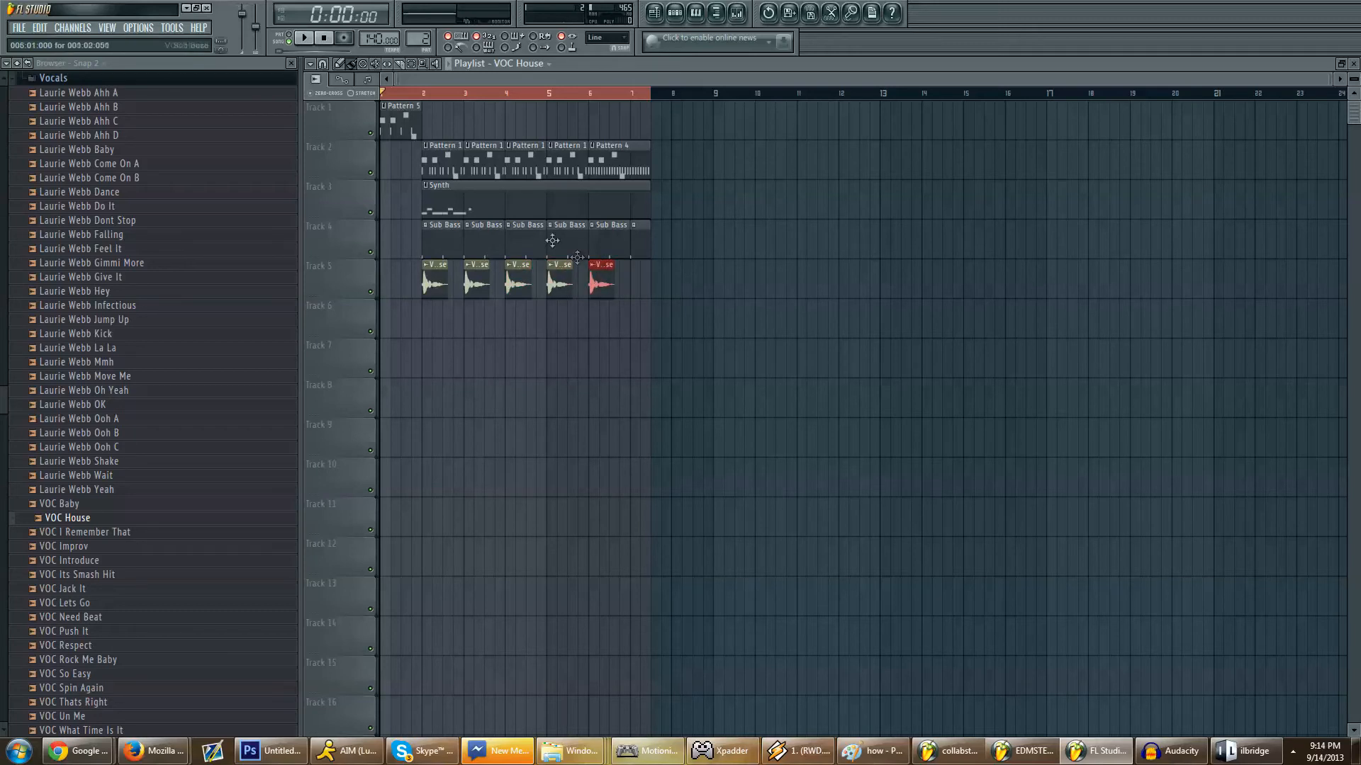
Step: Play the arrangement with the vocal clips and set the playback position to the start of bar 2
key(space)
key(space)
click(424, 94)
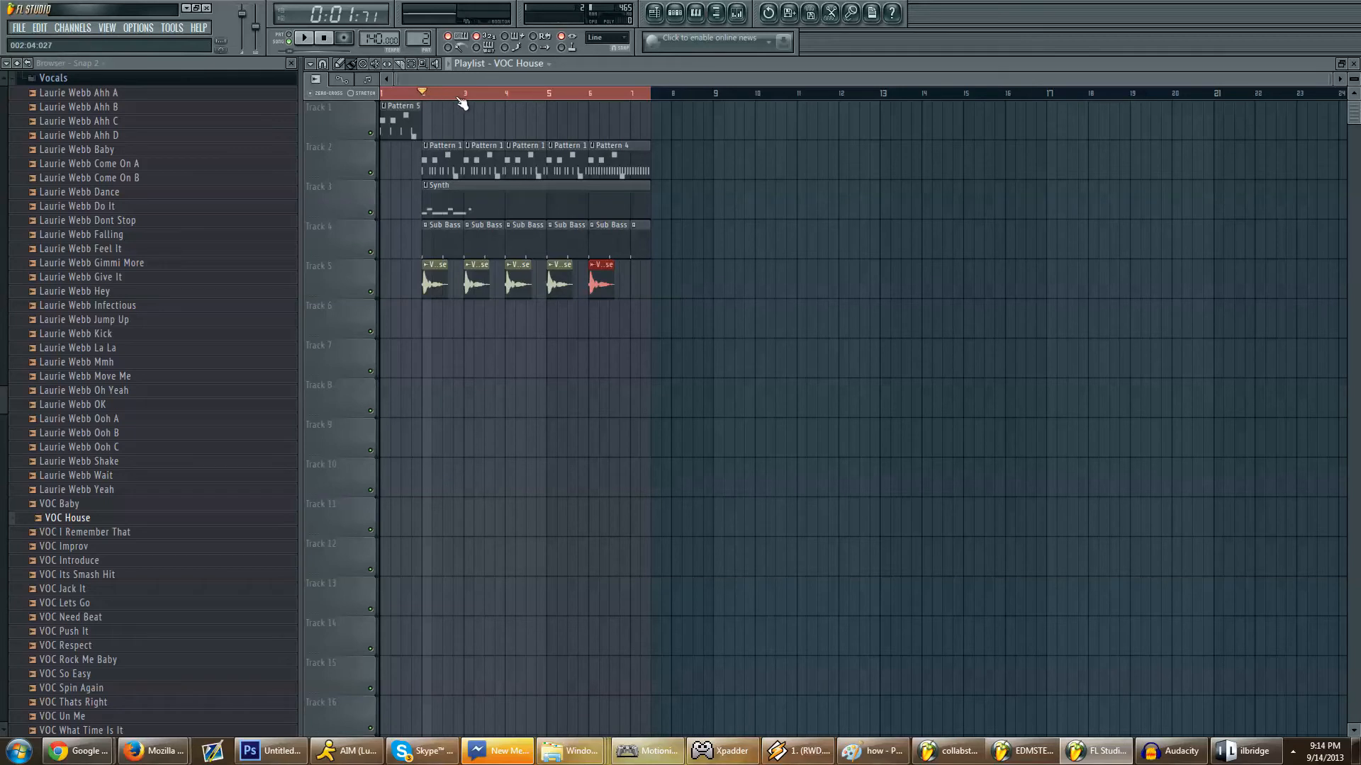
Step: Adjust the playlist's time selection, narrowing it to the third beat of bar 4
click(462, 100)
click(485, 93)
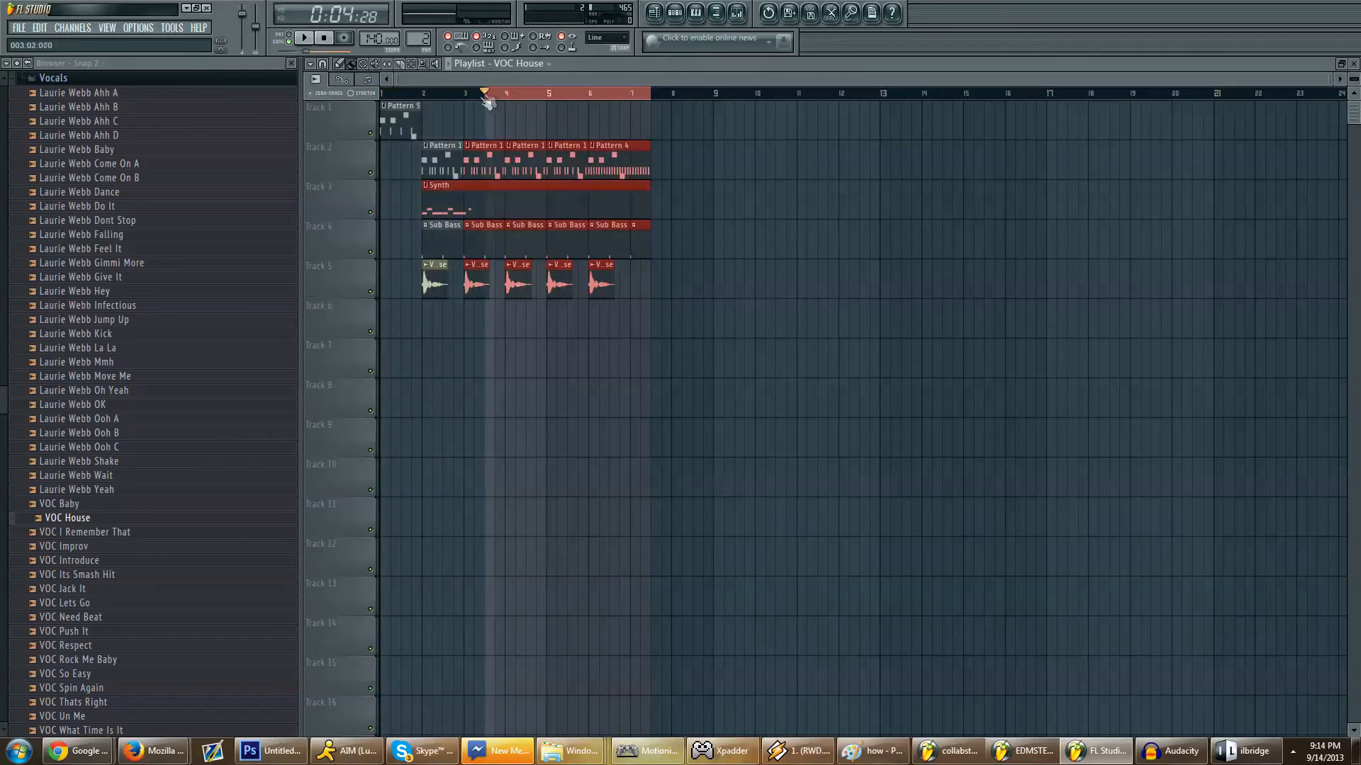
drag(654, 93, 3, 237)
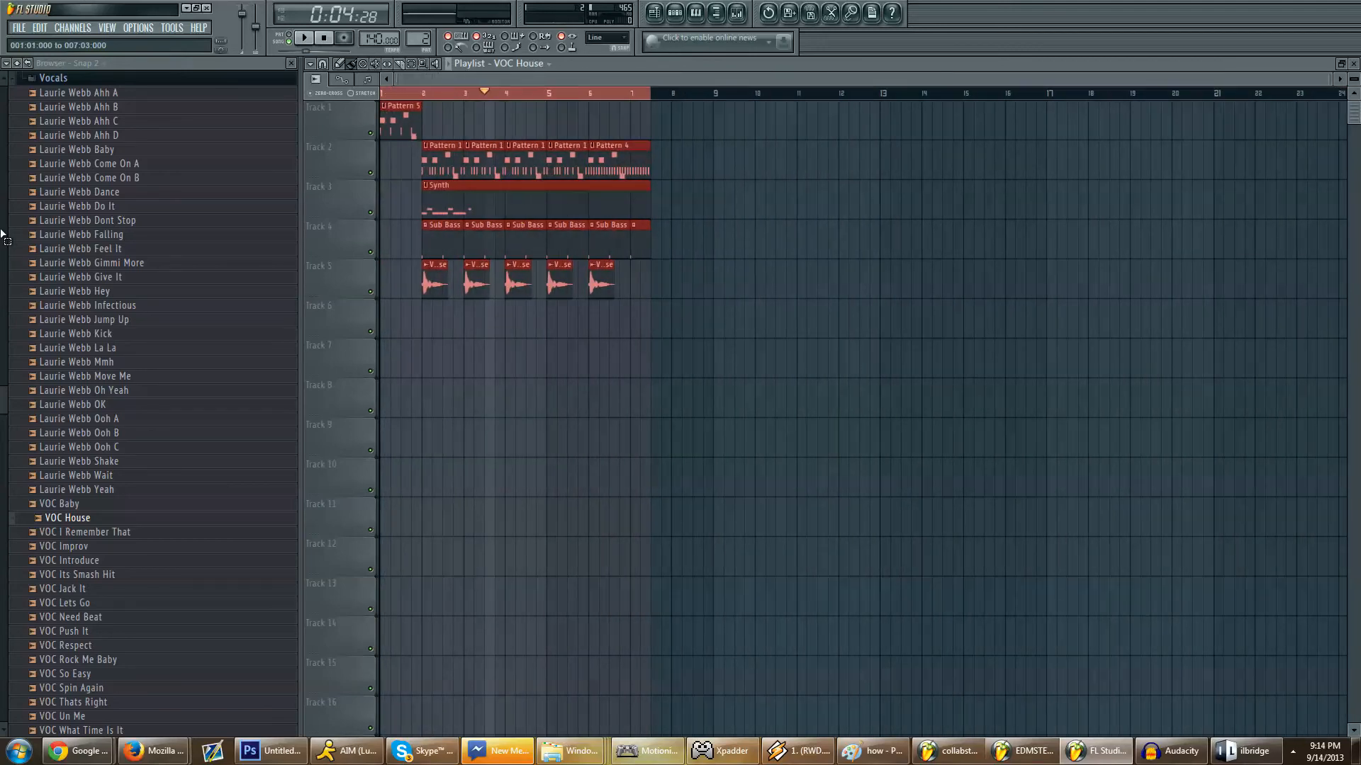
drag(552, 95, 546, 97)
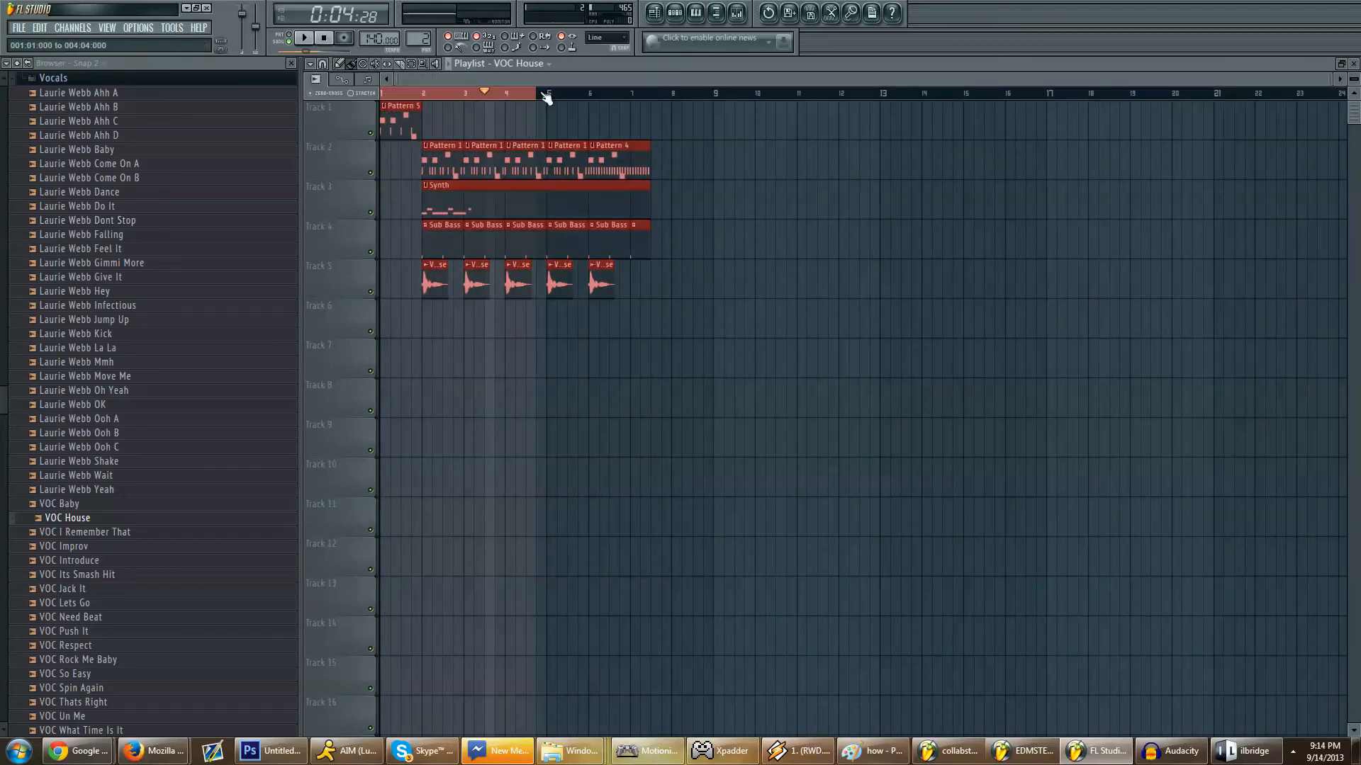
click(527, 97)
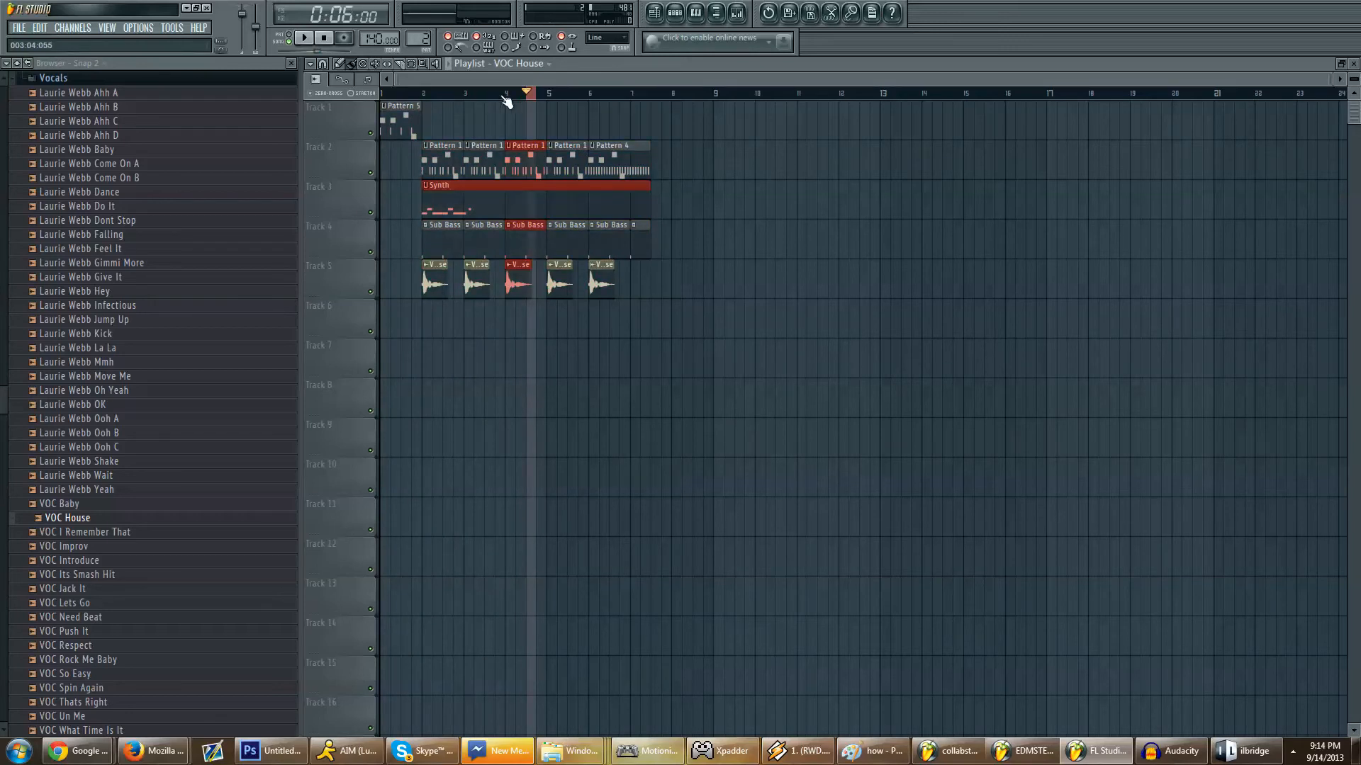
Step: Move the playback position back to bar 2 and play the arrangement from there
drag(506, 101, 458, 97)
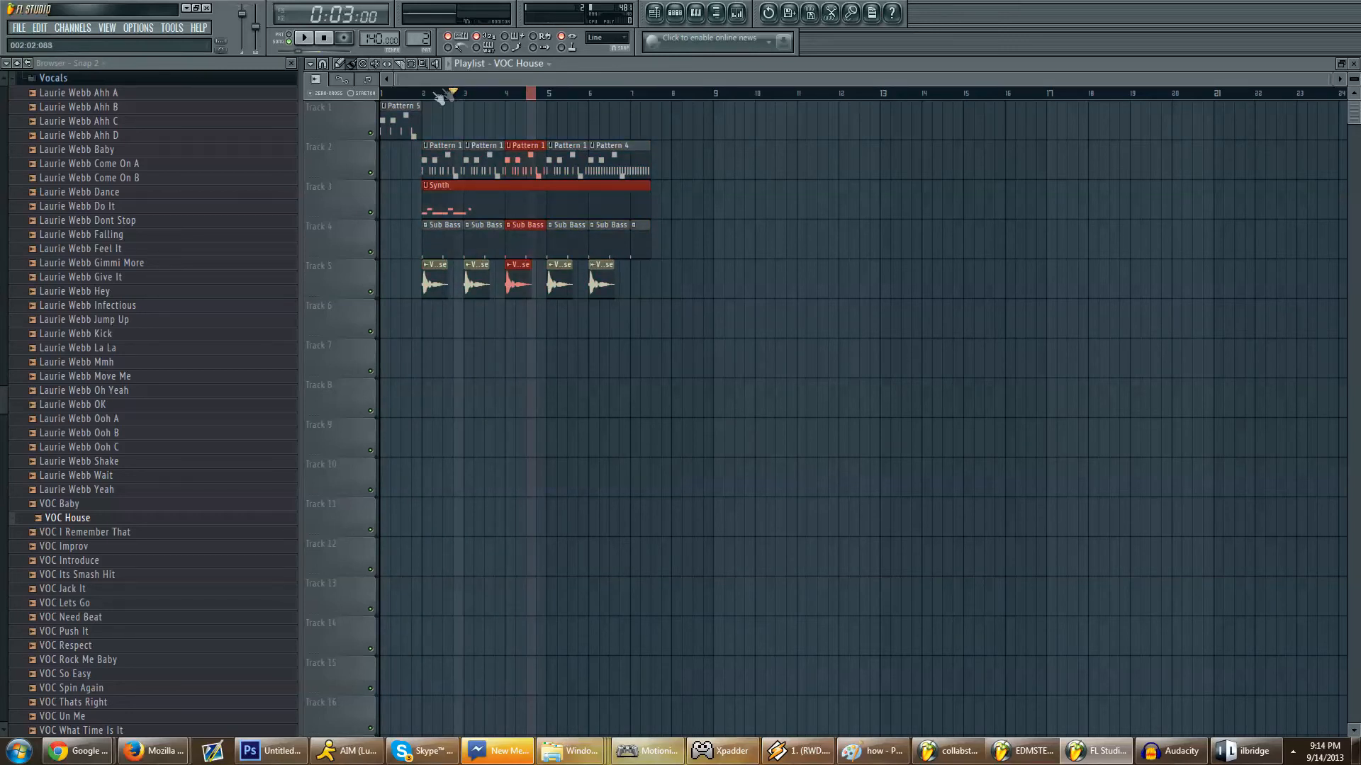
click(432, 95)
click(431, 97)
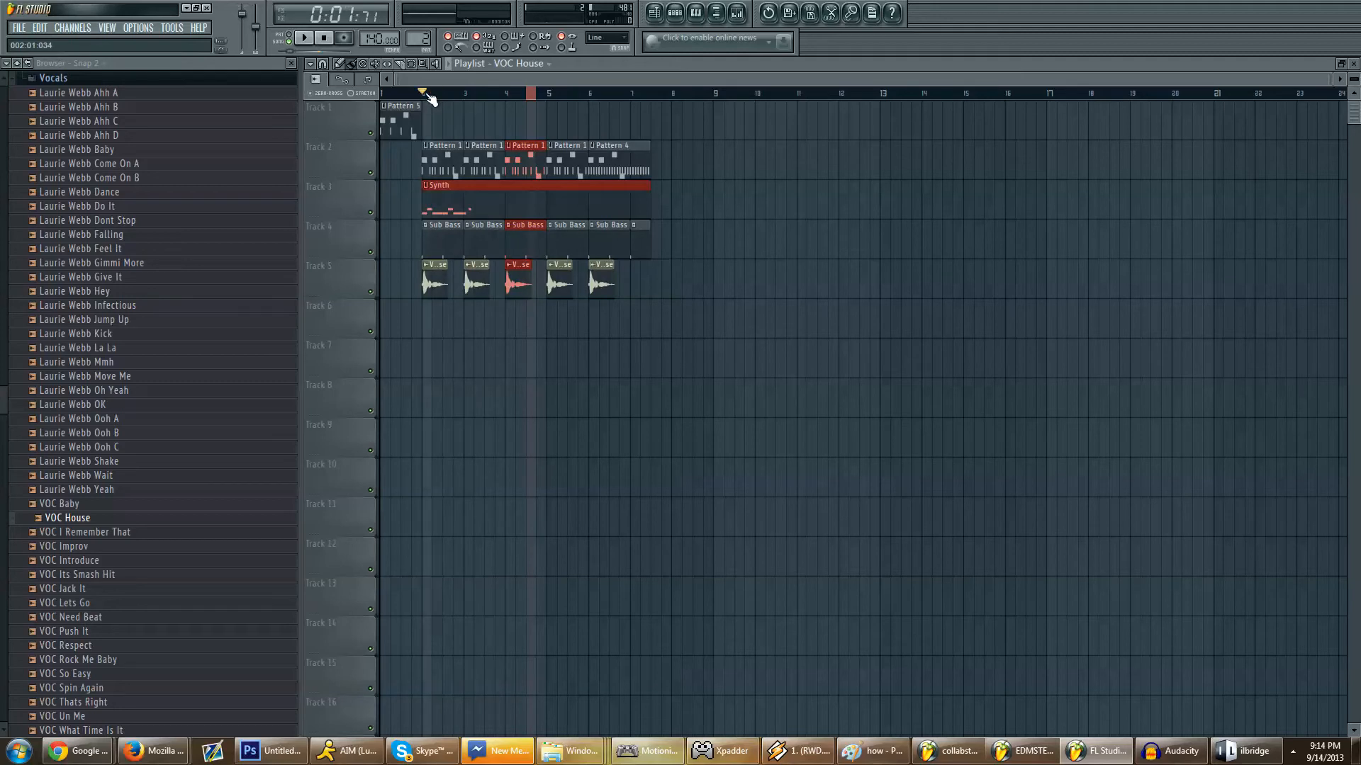
key(space)
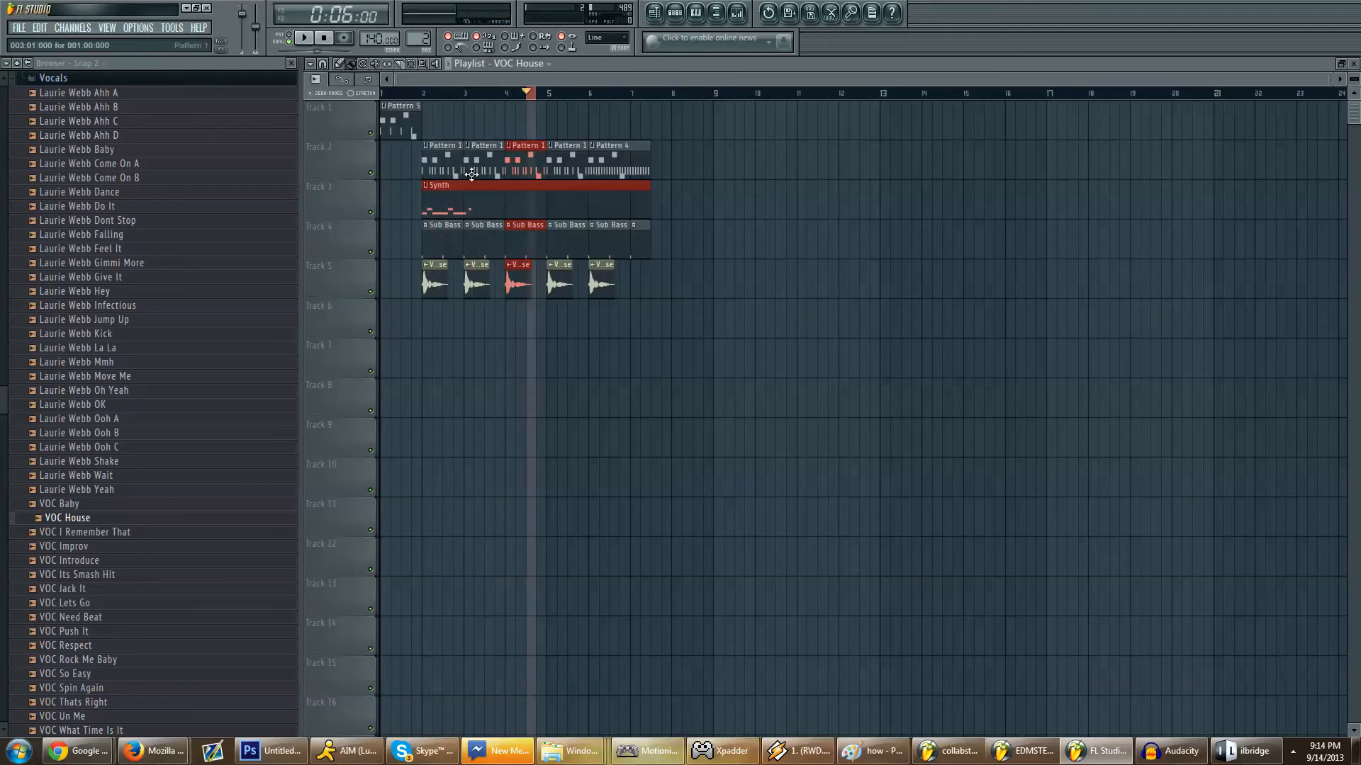
click(527, 93)
Step: Route the VOC House channel to mixer track Insert 4 and collapse the Vocals sample folder
click(436, 268)
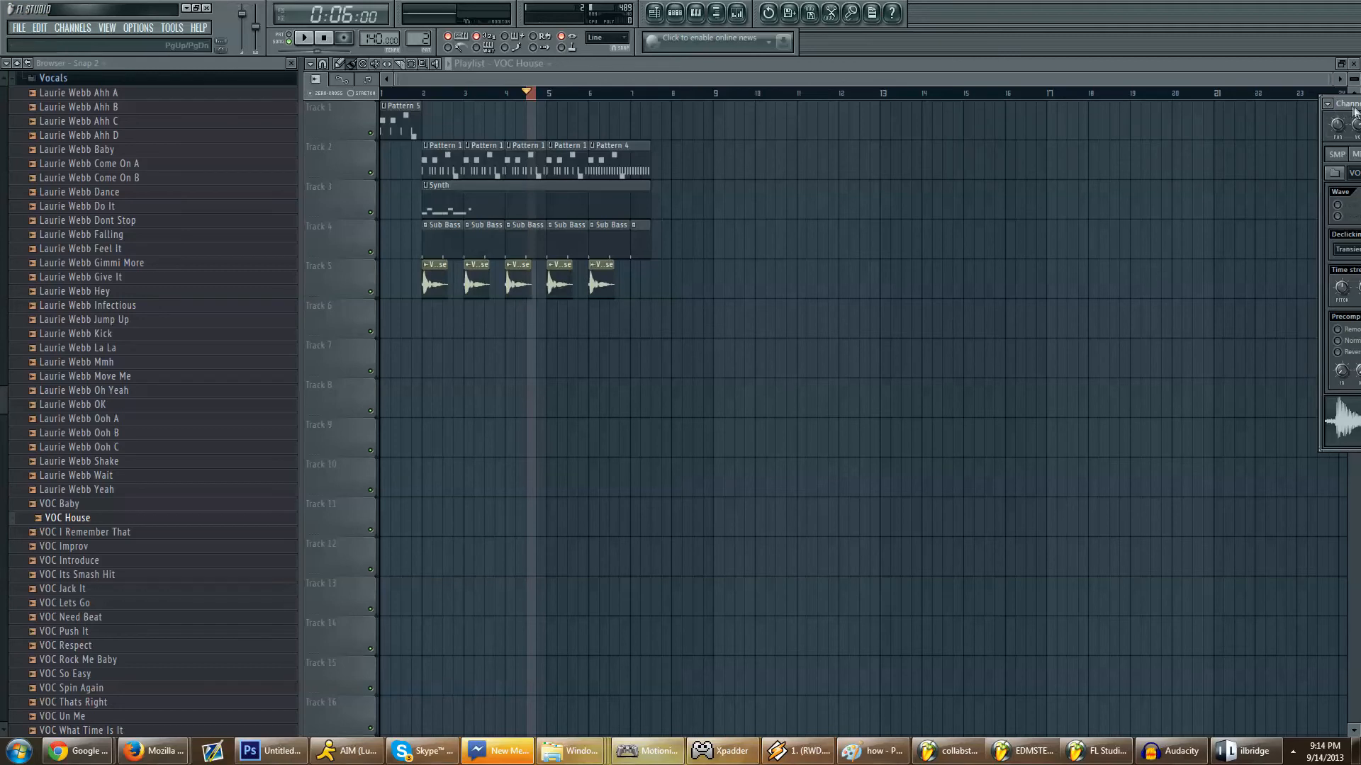
drag(1354, 110, 866, 180)
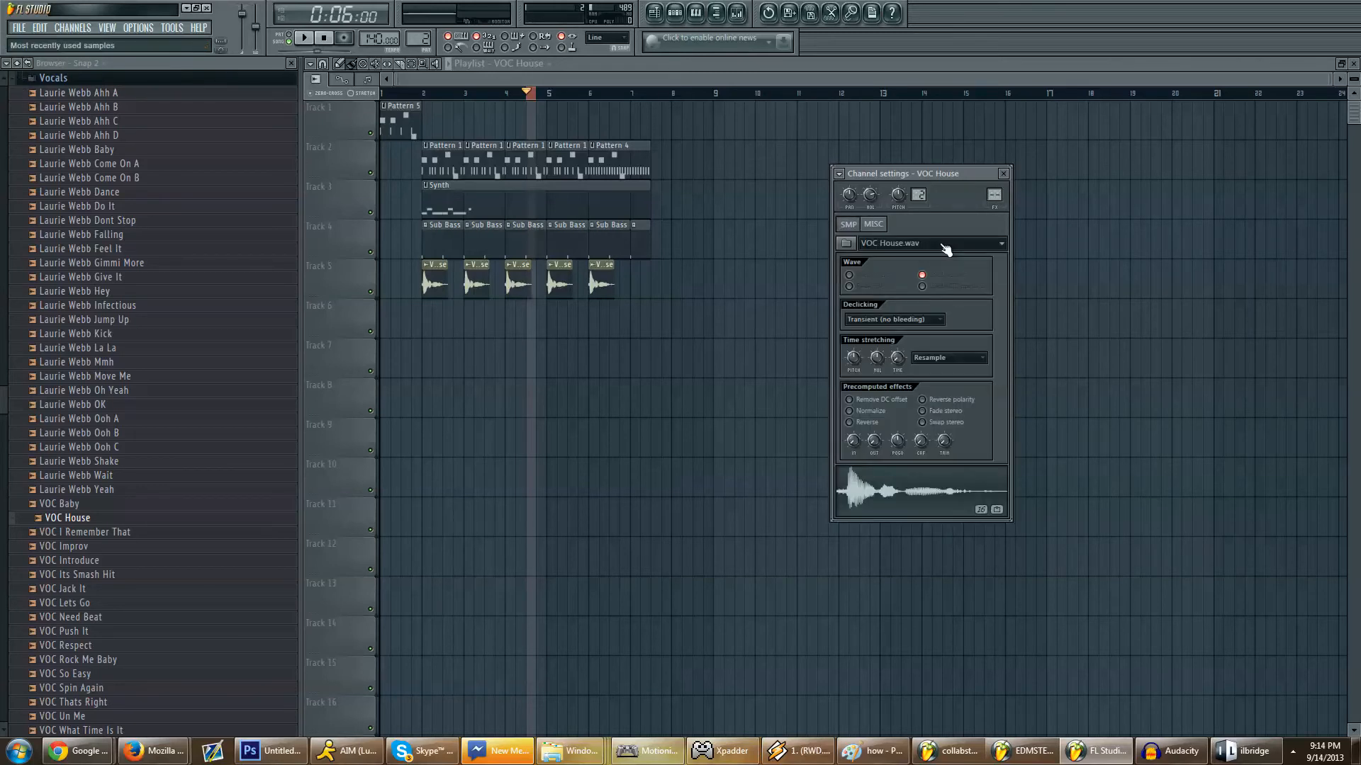
click(738, 13)
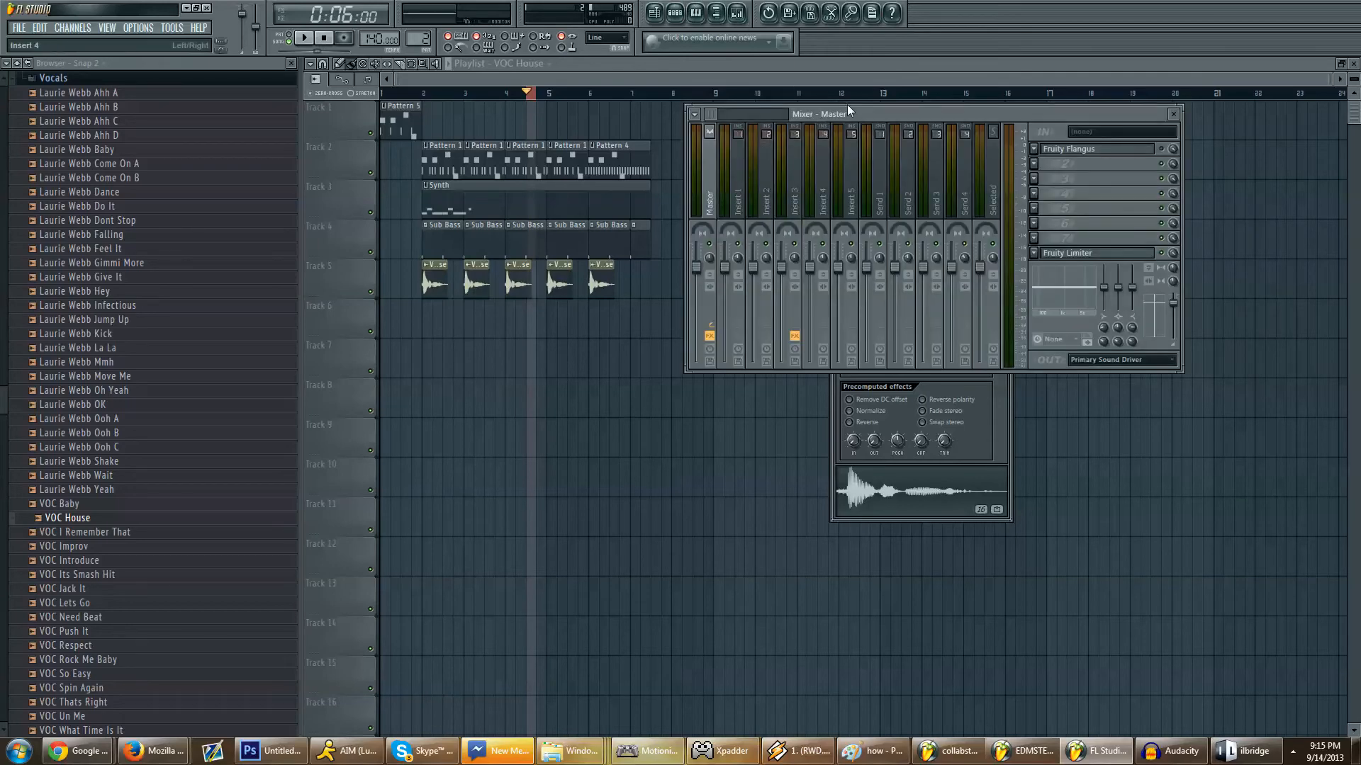
drag(878, 114, 566, 356)
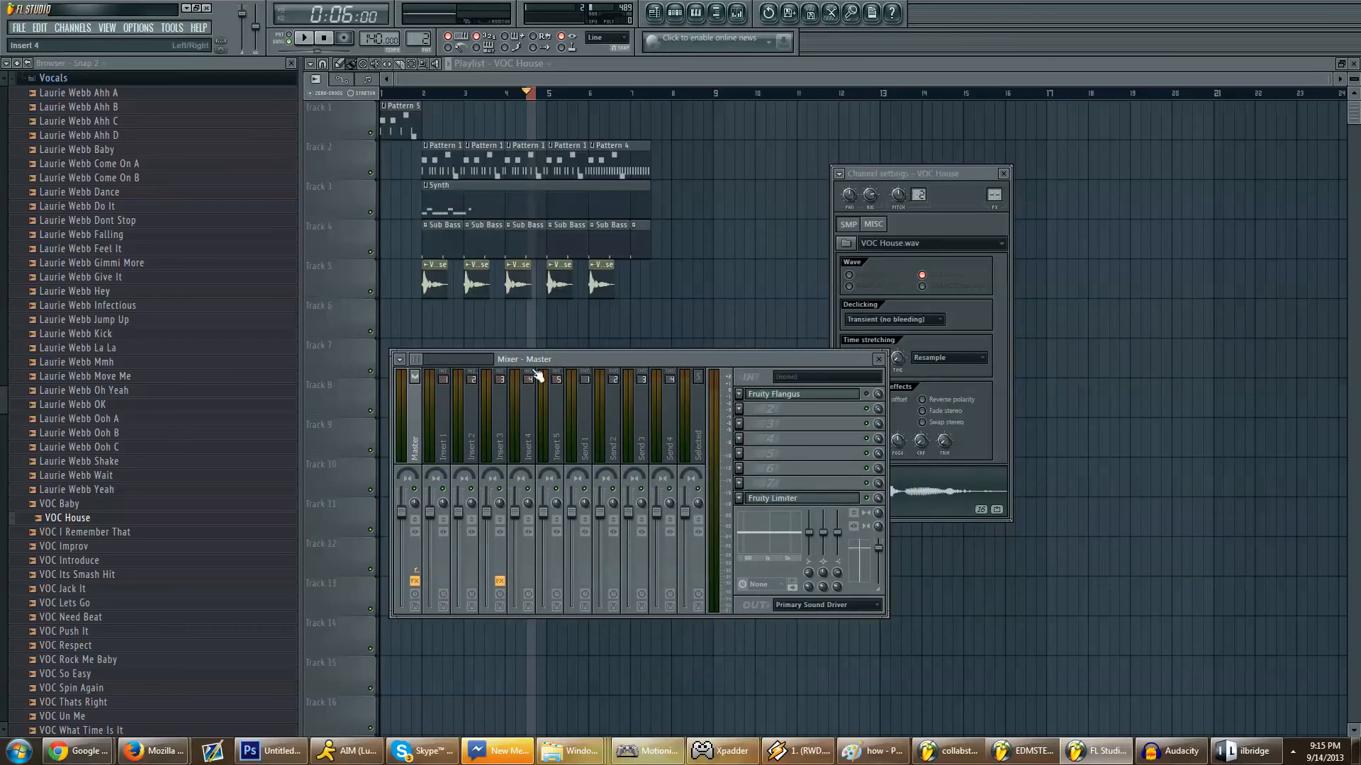
click(469, 434)
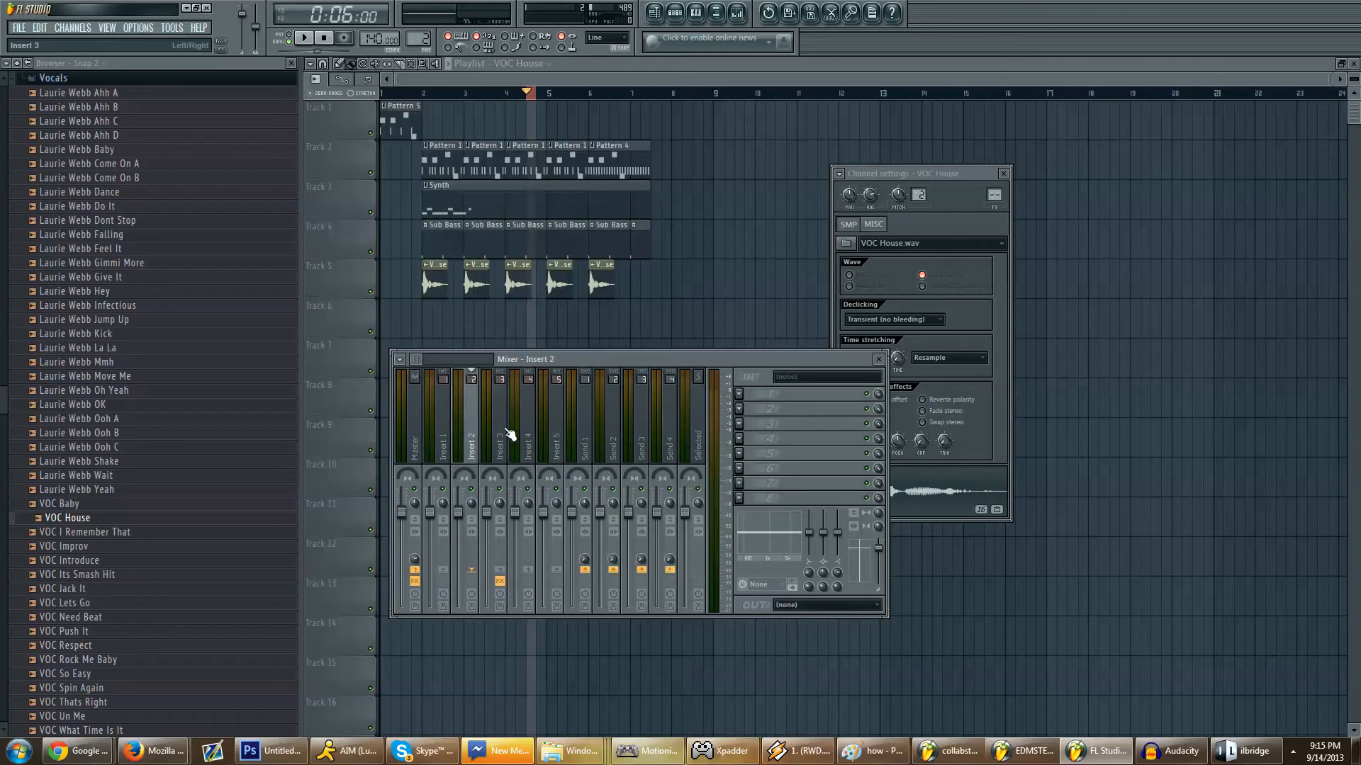
click(530, 433)
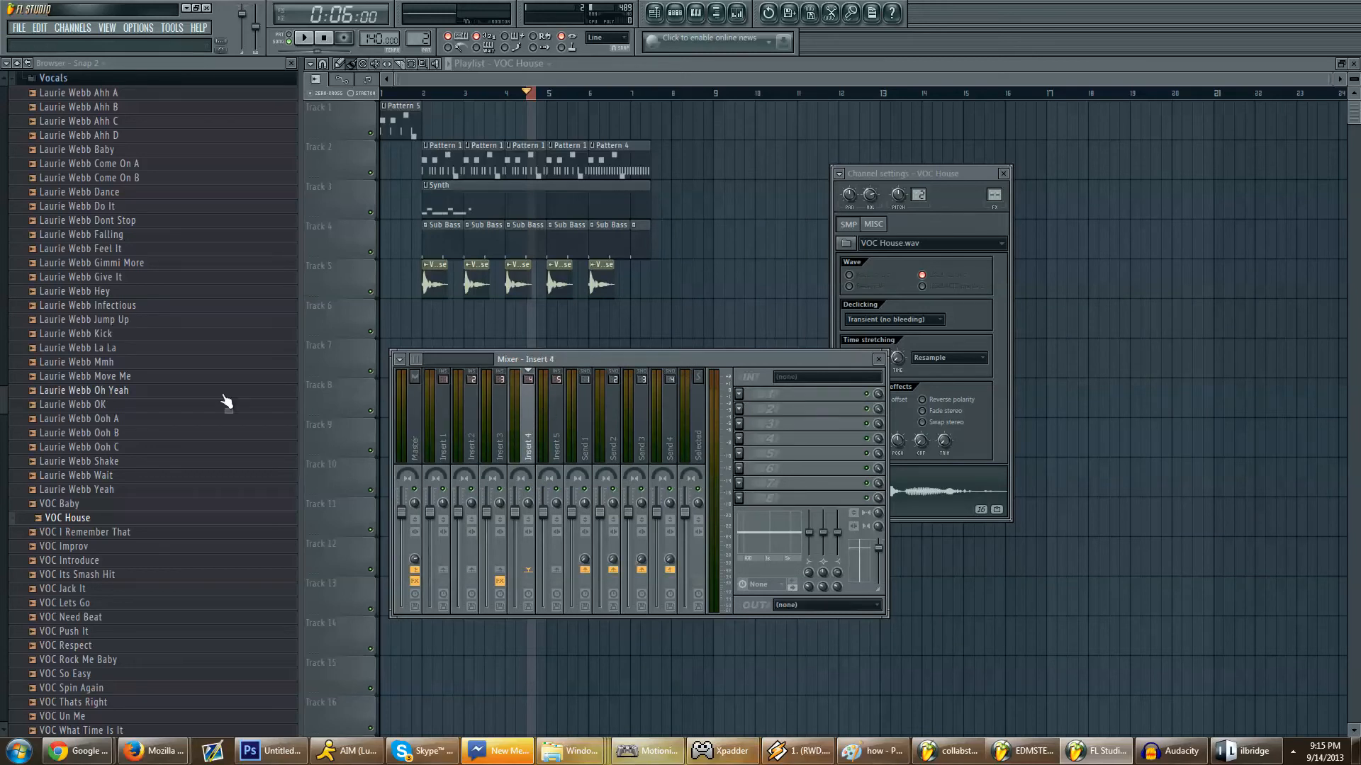
drag(994, 195, 994, 172)
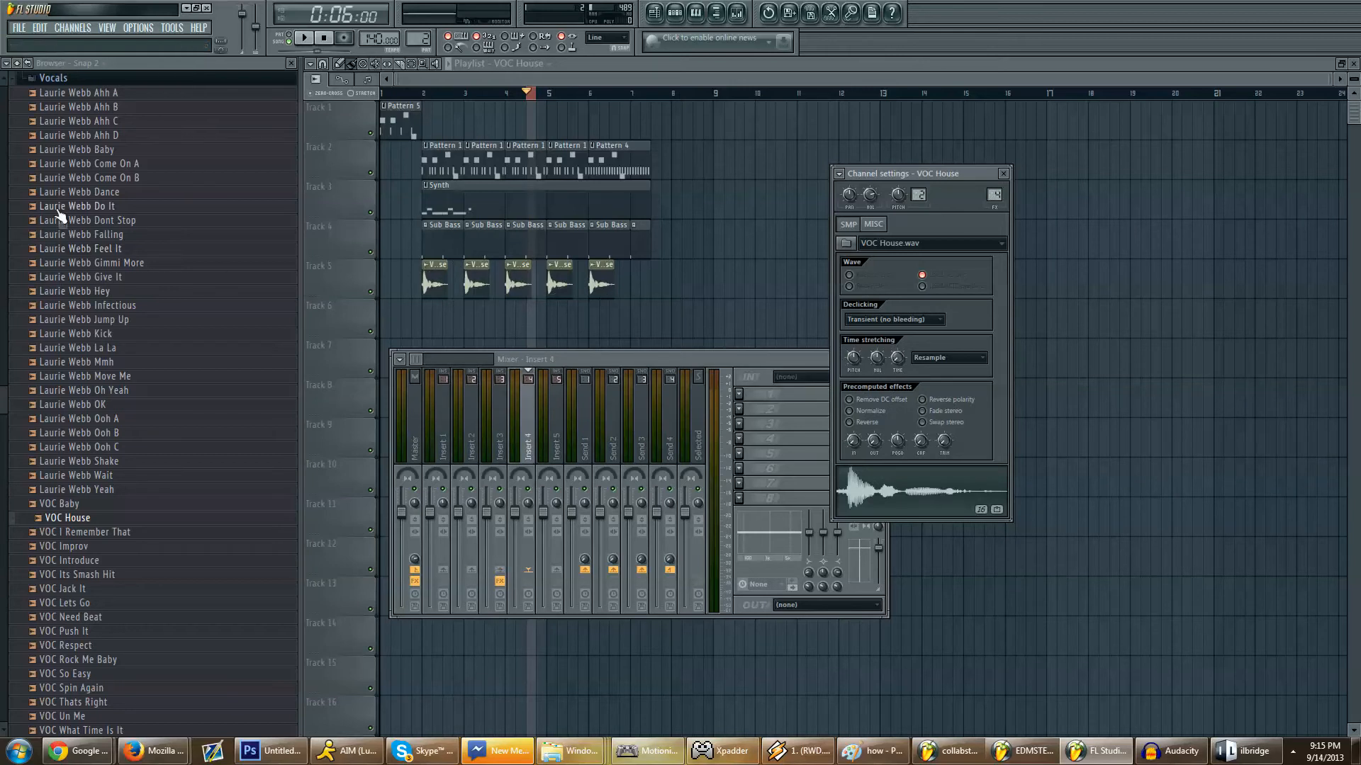
click(53, 78)
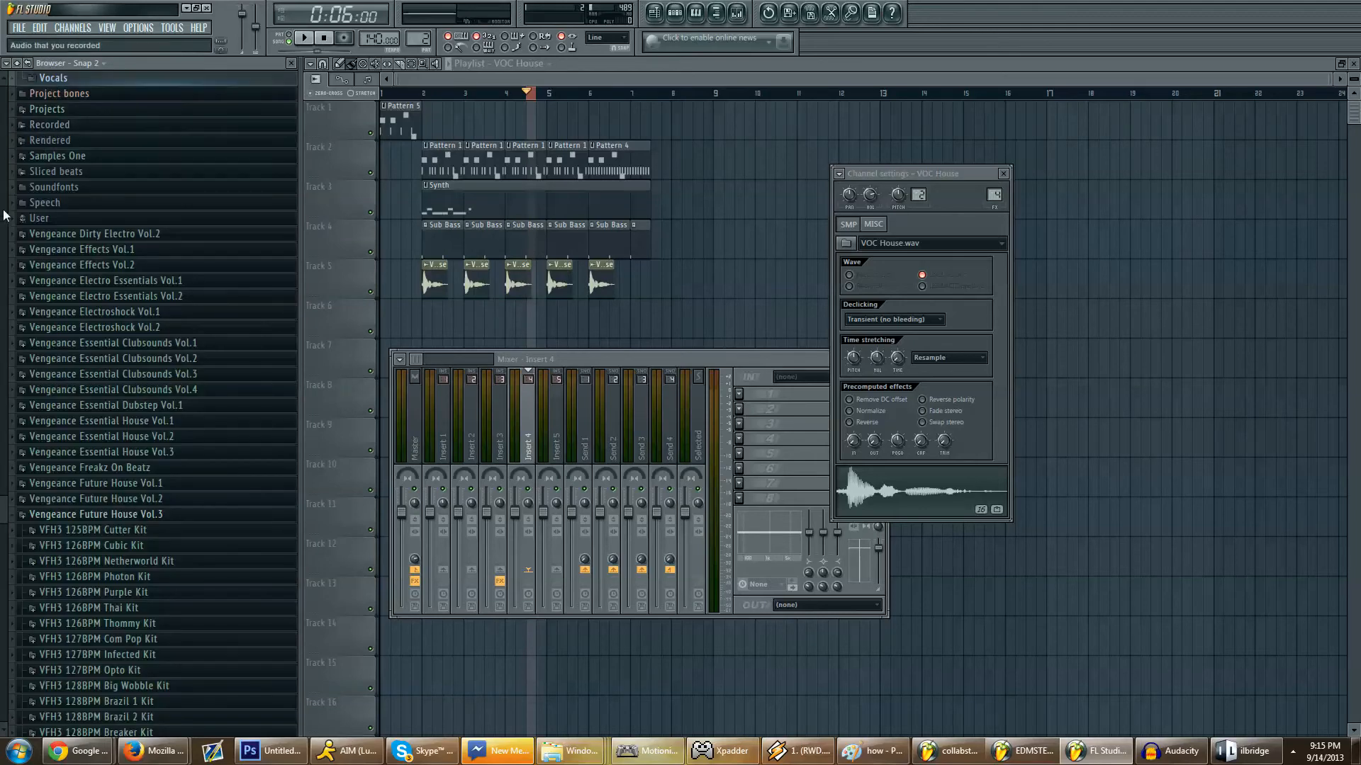
Step: Browse the effect plugin presets and list the presets of Fruity Reeverb
scroll(2, 83, up, 10)
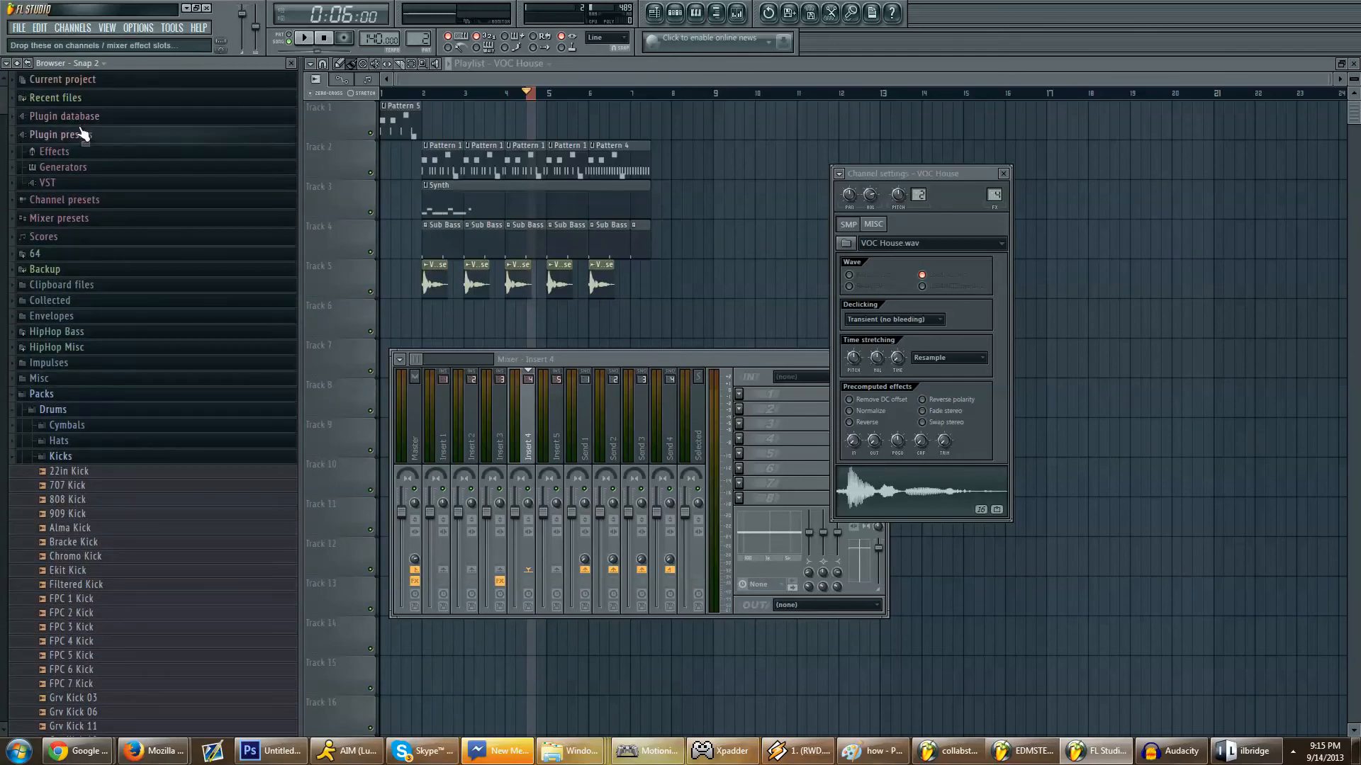
click(61, 152)
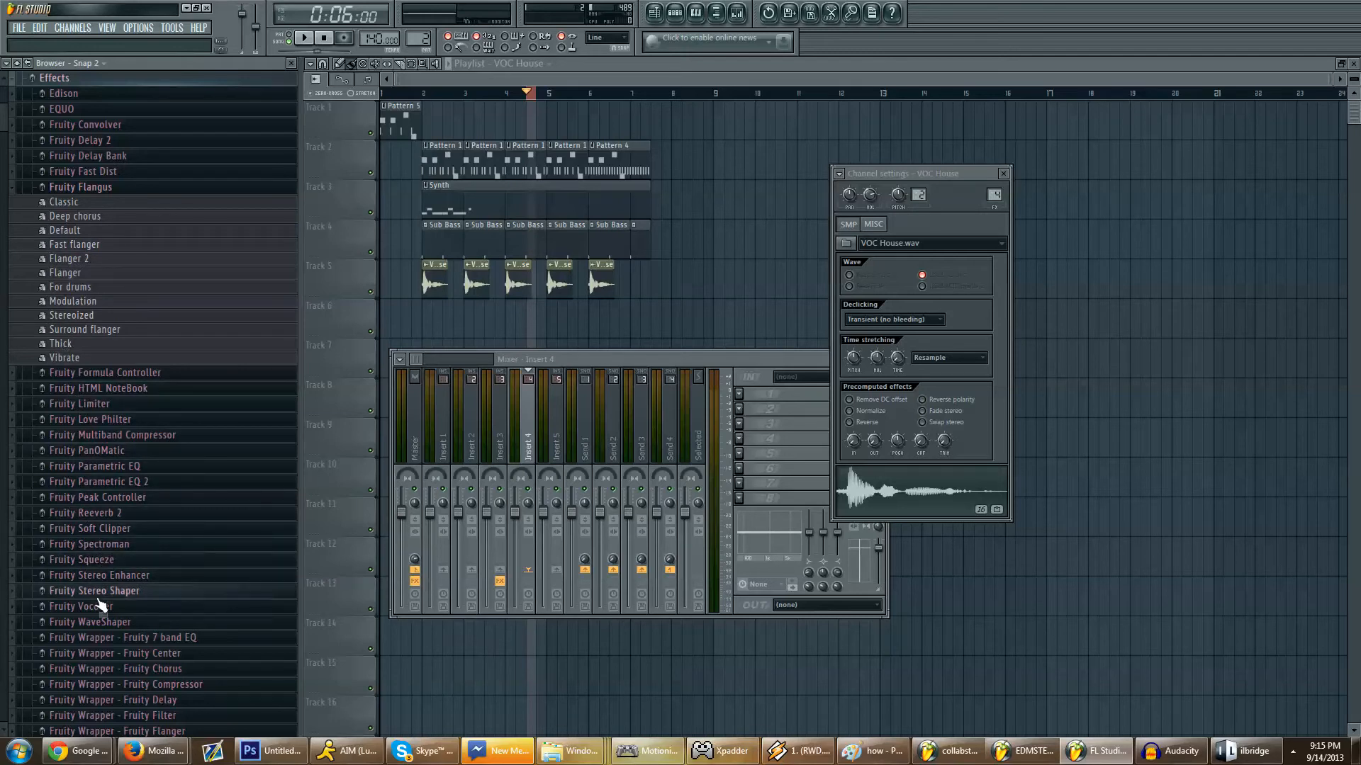
scroll(68, 631, down, 3)
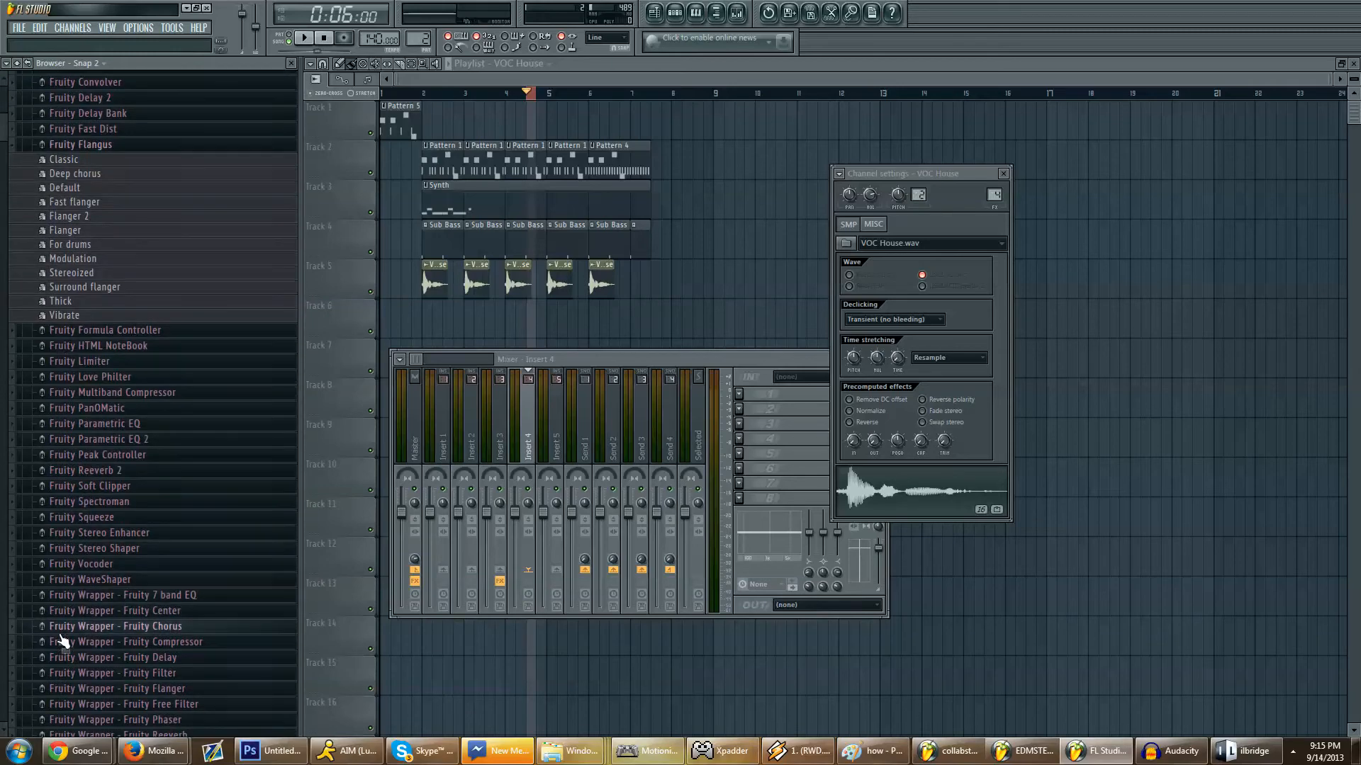
scroll(63, 640, down, 3)
scroll(63, 640, down, 4)
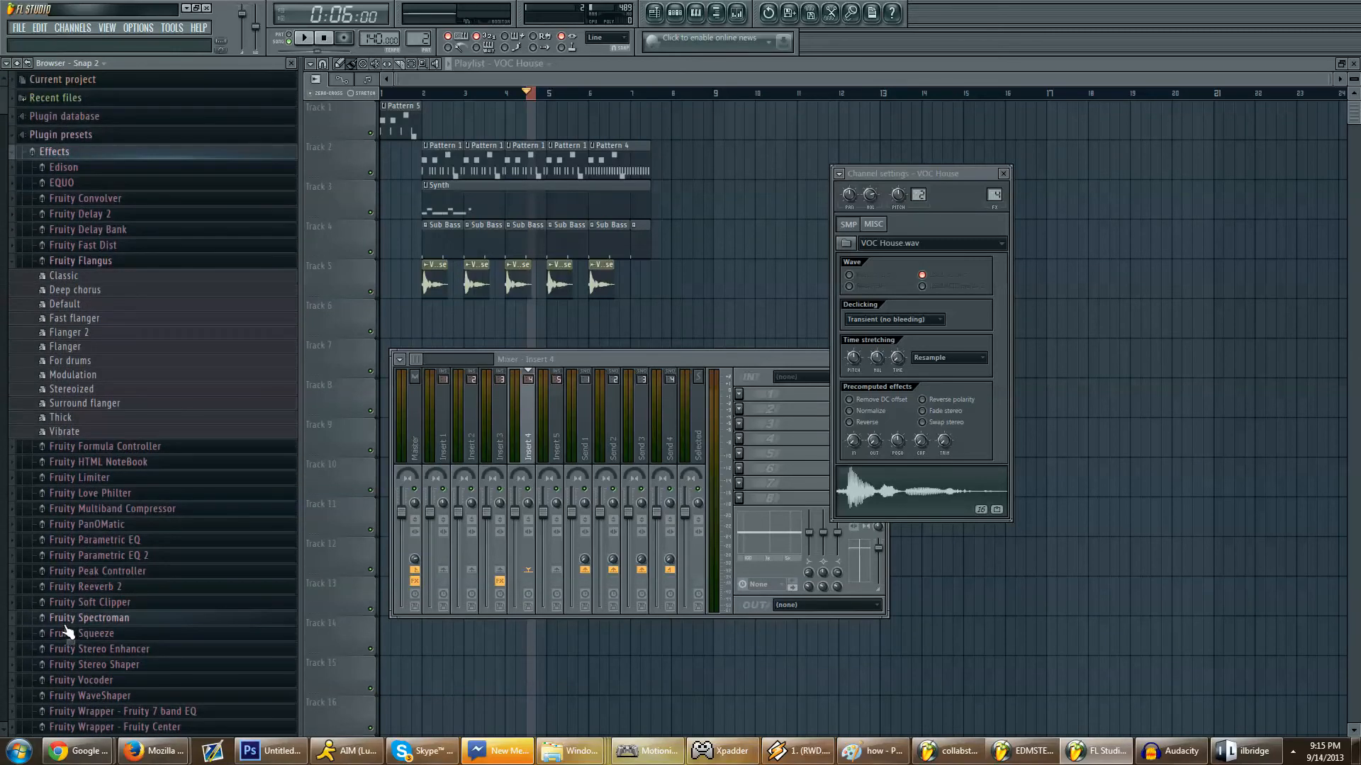
click(129, 642)
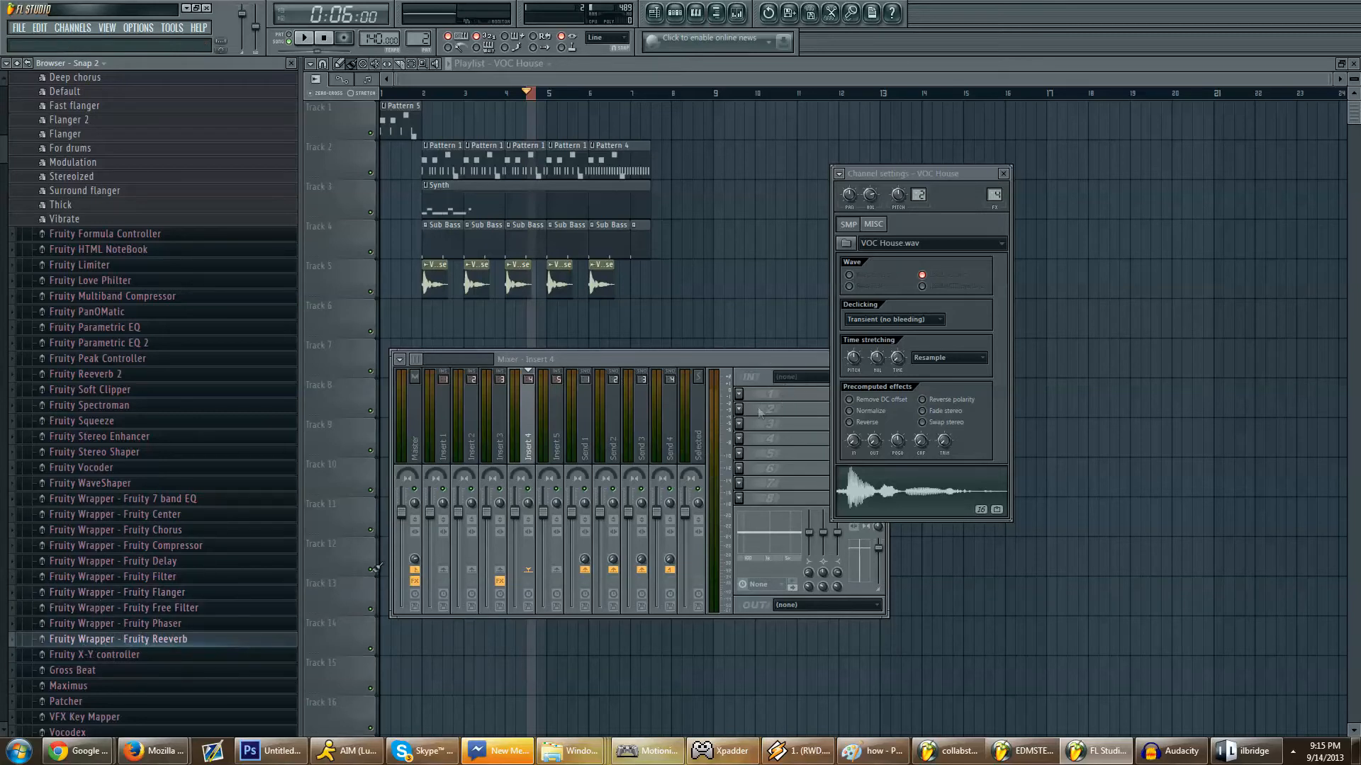
click(99, 639)
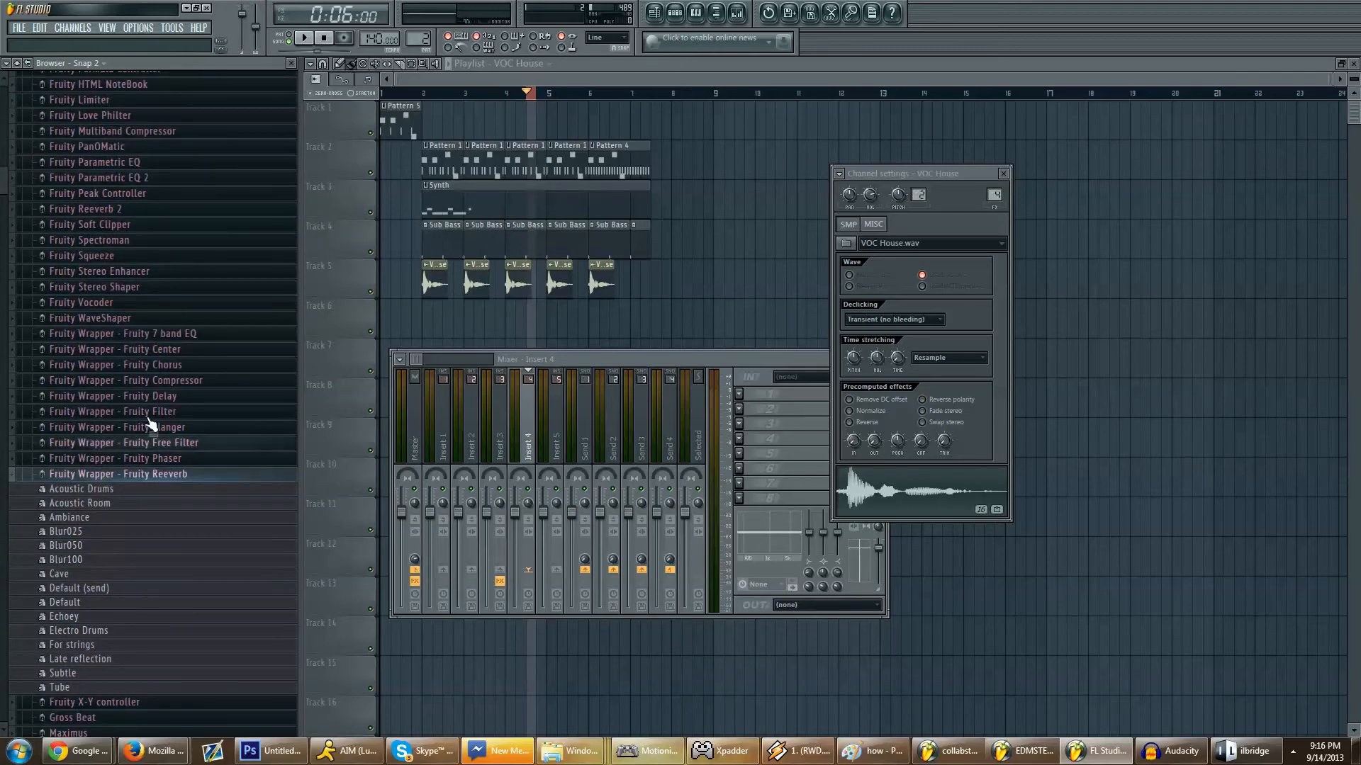
Step: Load the Cave reverb preset into the first effect slot of mixer track Insert 4 and close the plugin window
click(69, 574)
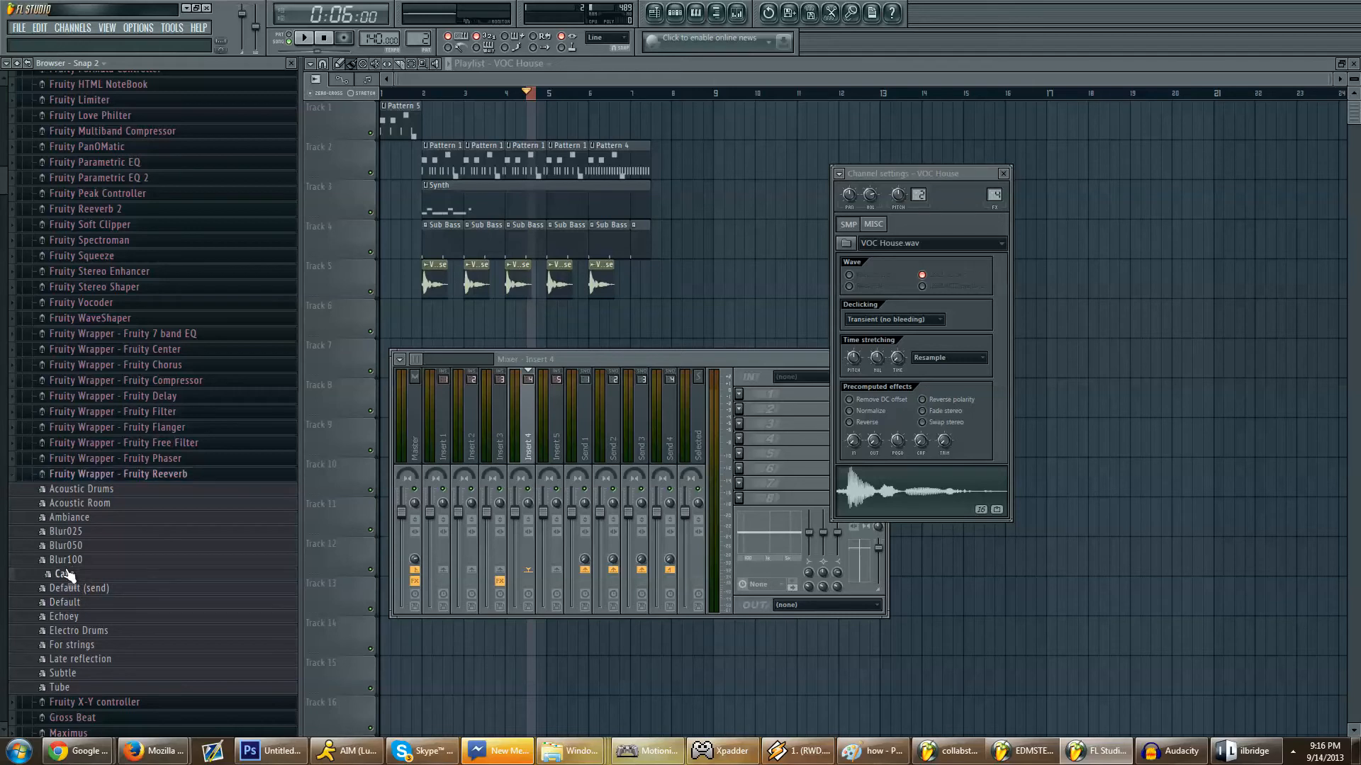
drag(69, 574, 772, 394)
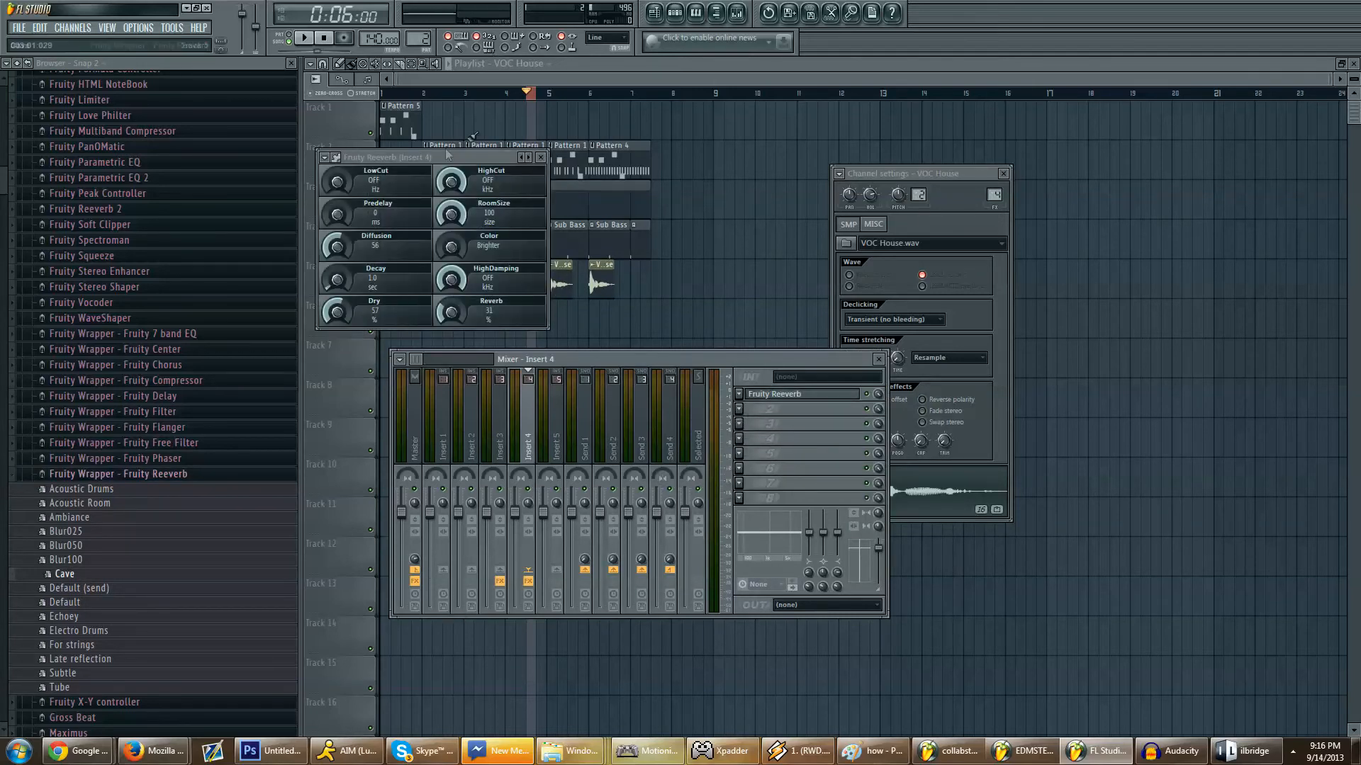
click(541, 158)
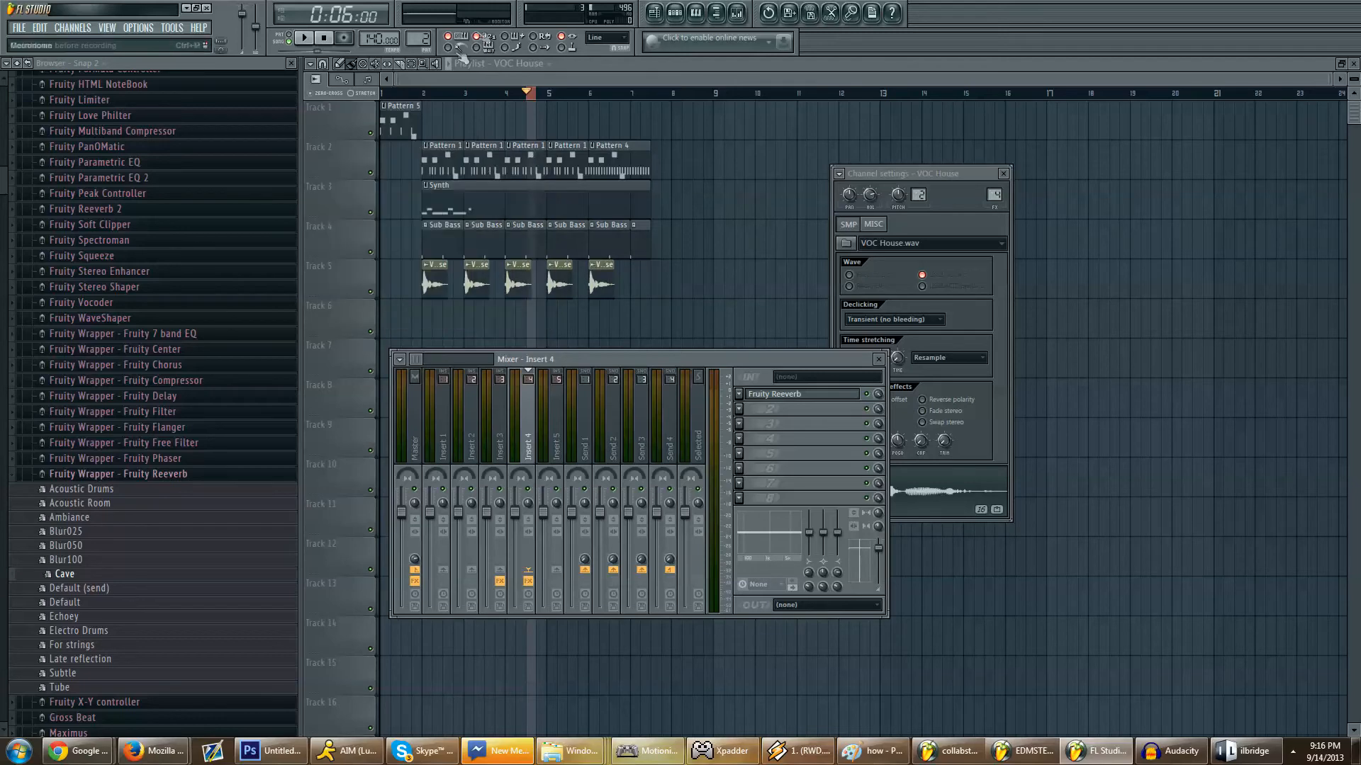
Step: Move the playback position to just before bar 2 and play the arrangement with the reverb on the vocals
click(427, 94)
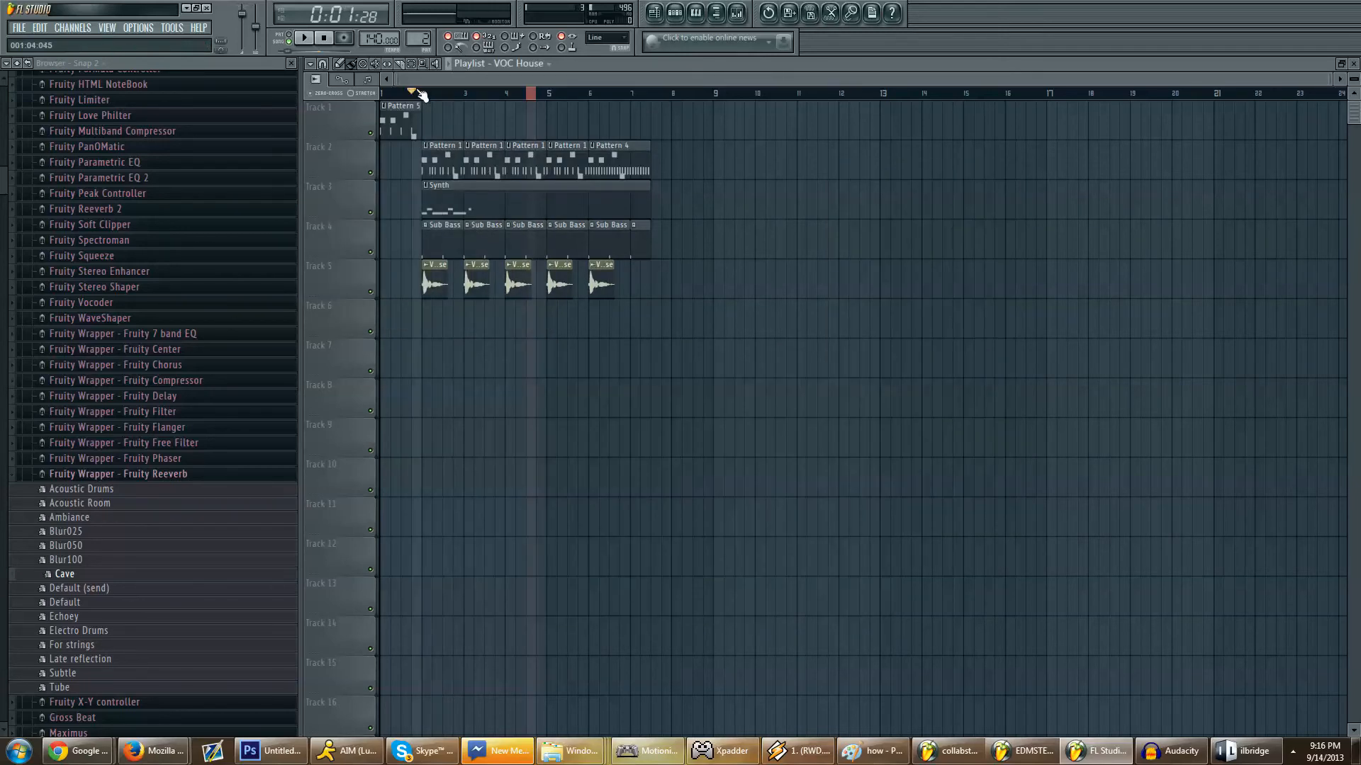
click(411, 94)
click(309, 38)
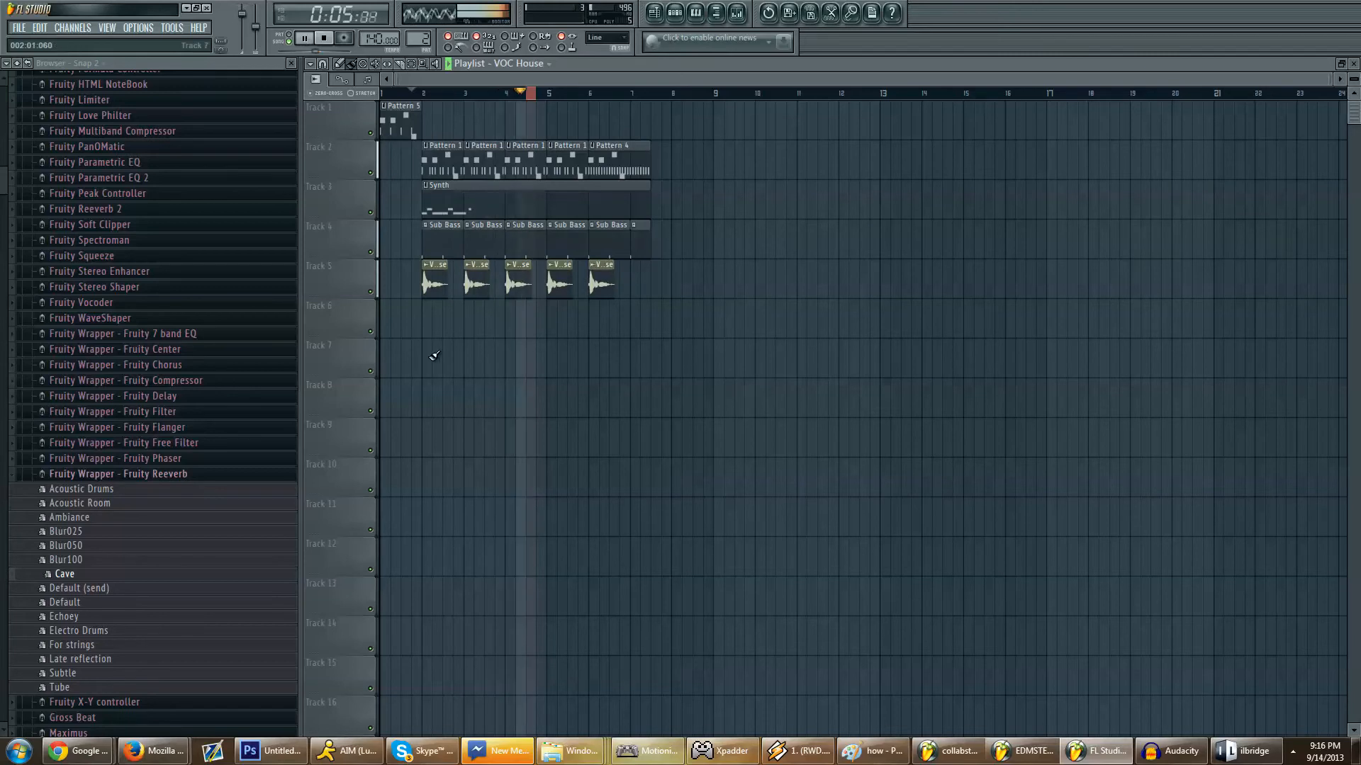
key(space)
Step: Lower the channel volume of VOC House and play the arrangement to check the level
double_click(438, 267)
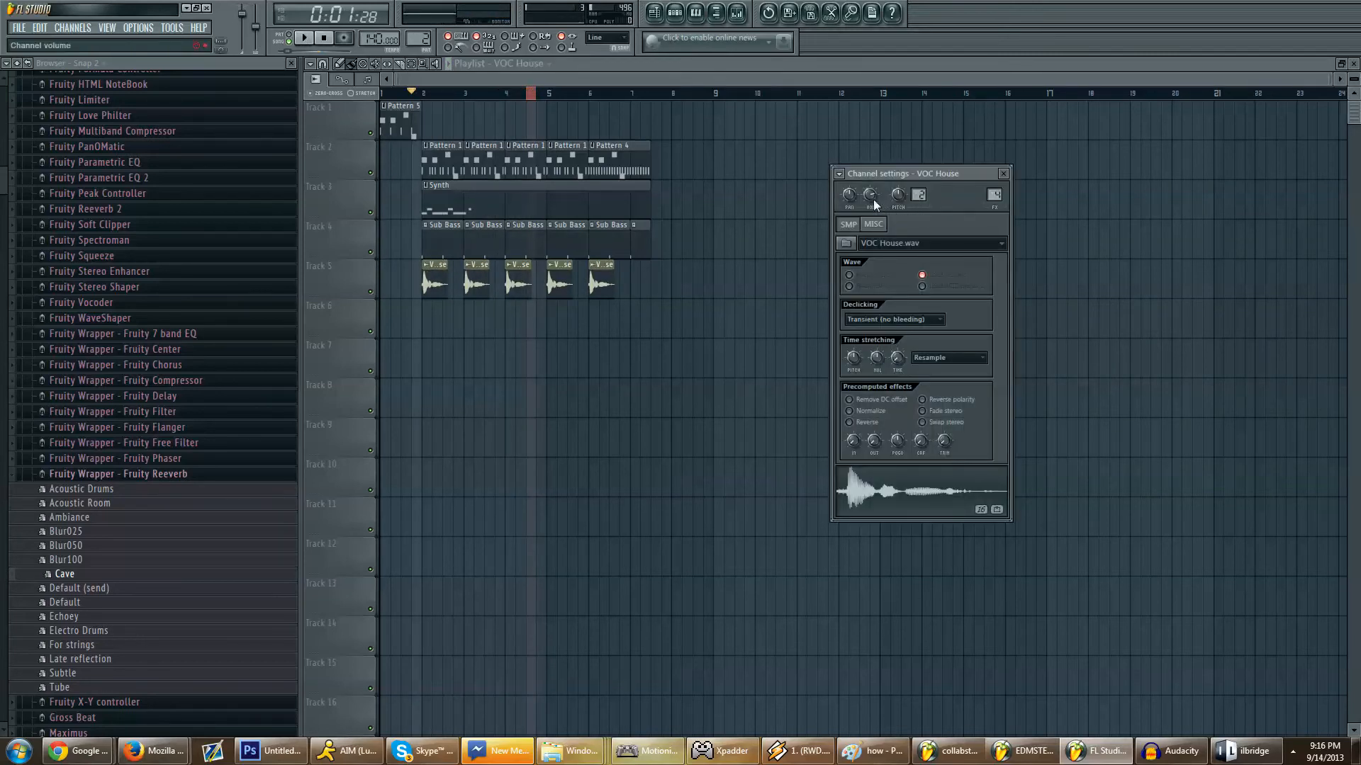
drag(871, 195, 870, 212)
click(307, 40)
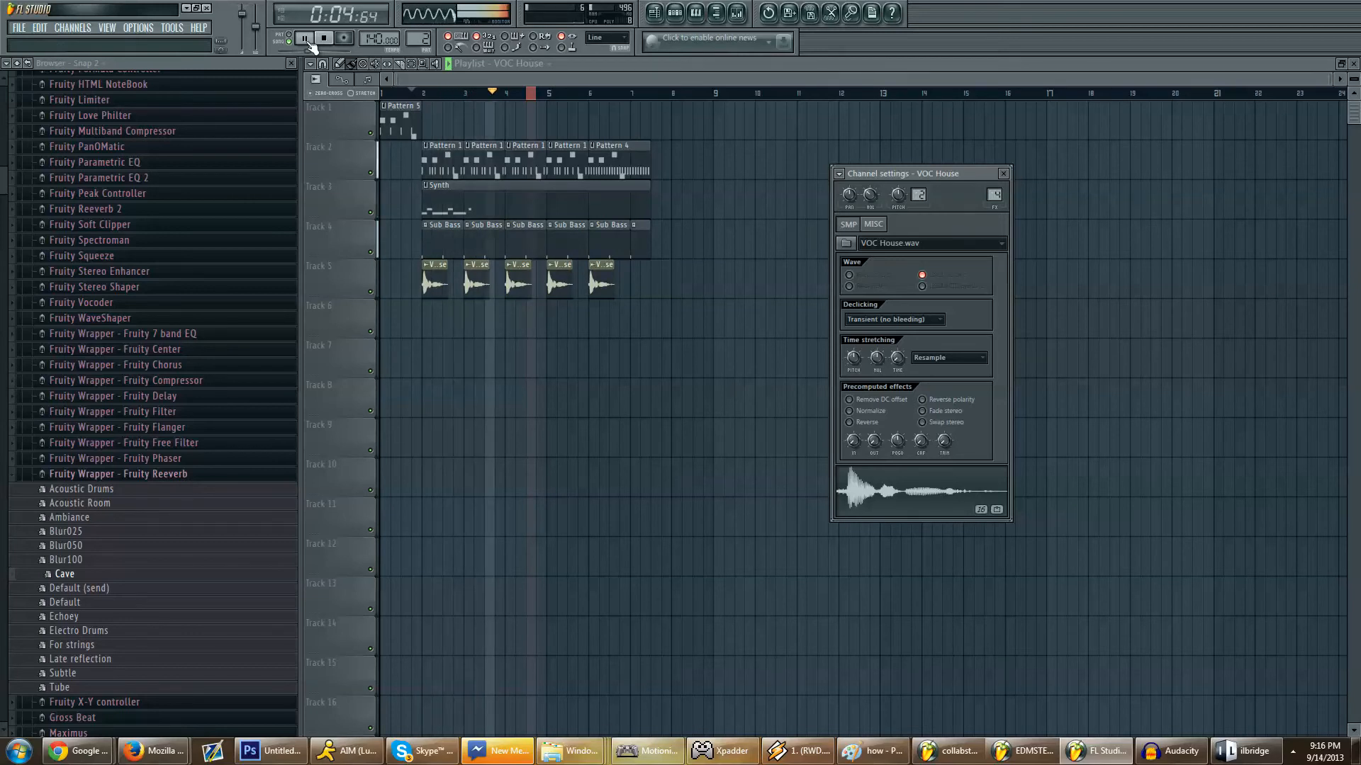
key(space)
key(space)
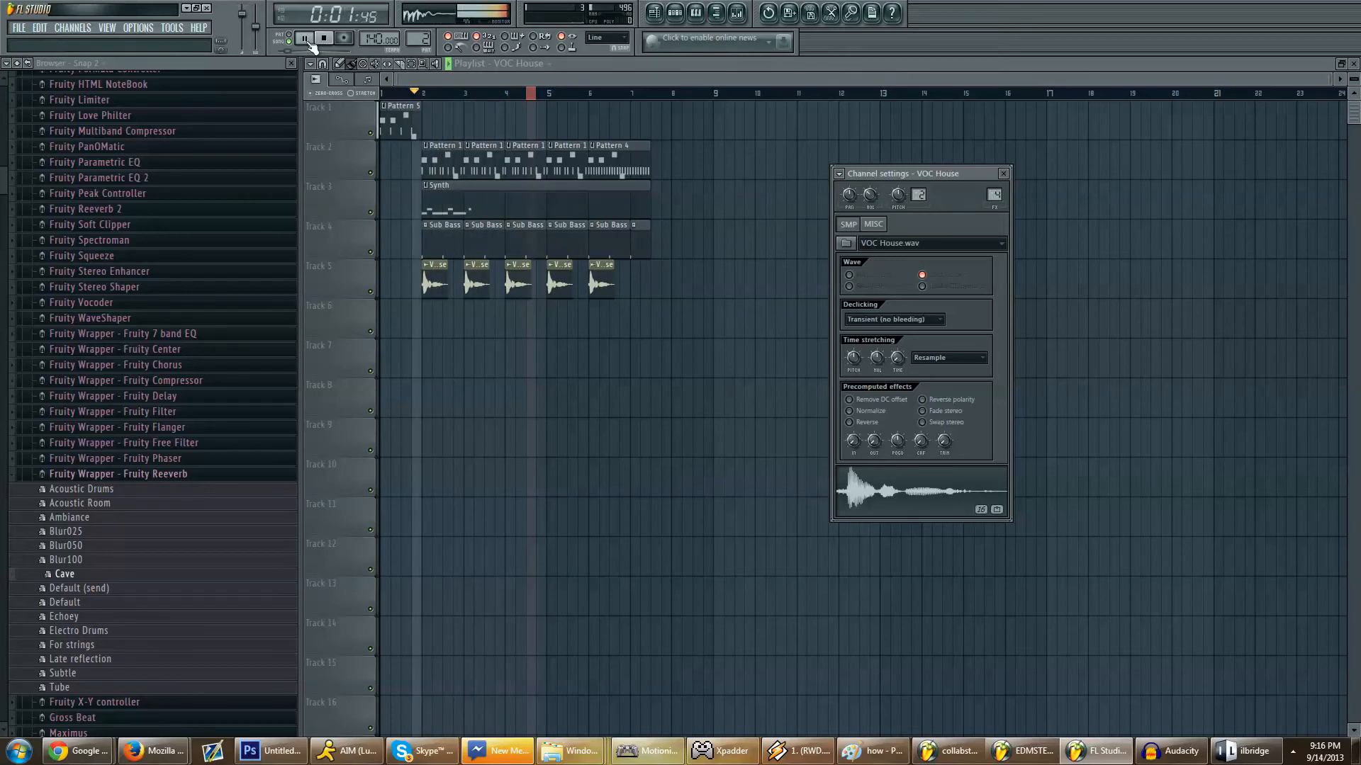
key(space)
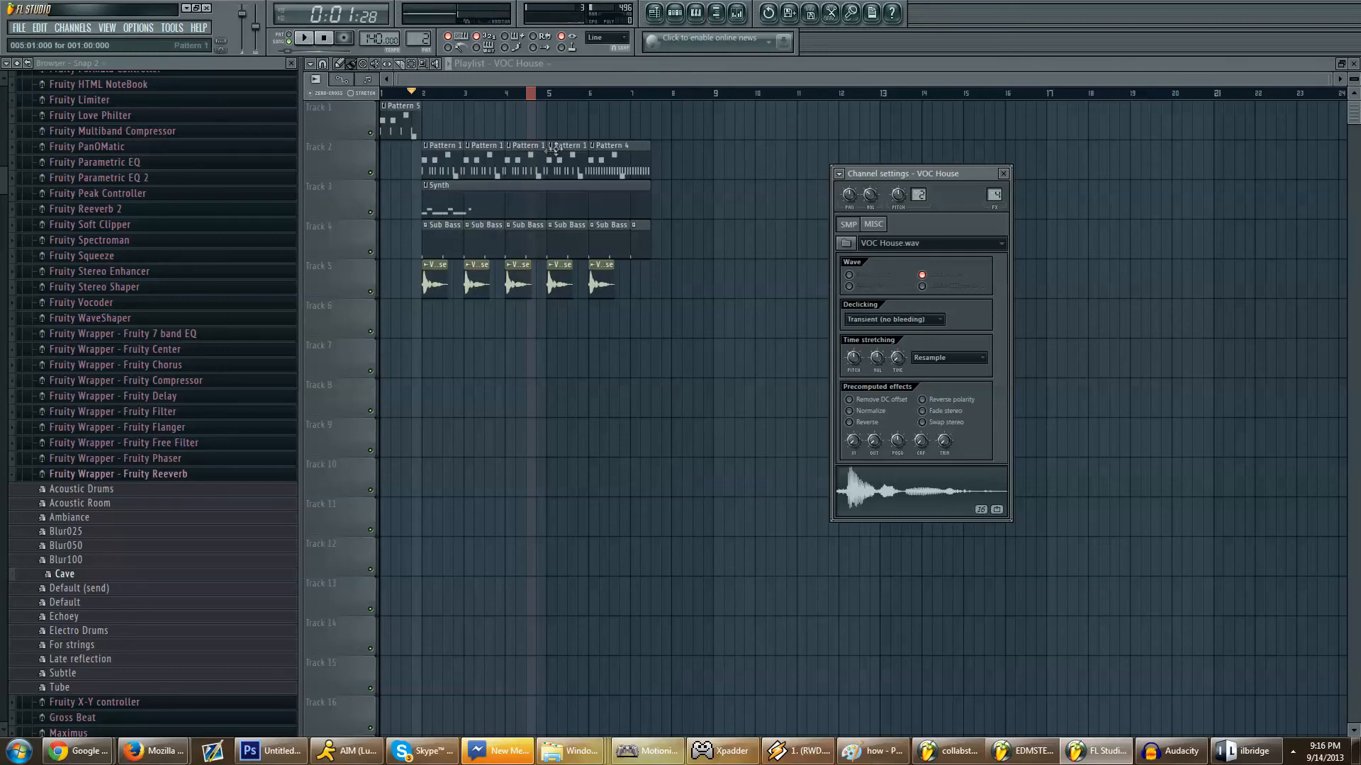
Step: Delete all Sub Bass clips from Track 4 and play the arrangement without them
right_click(452, 229)
right_click(486, 228)
right_click(526, 227)
right_click(567, 228)
right_click(610, 229)
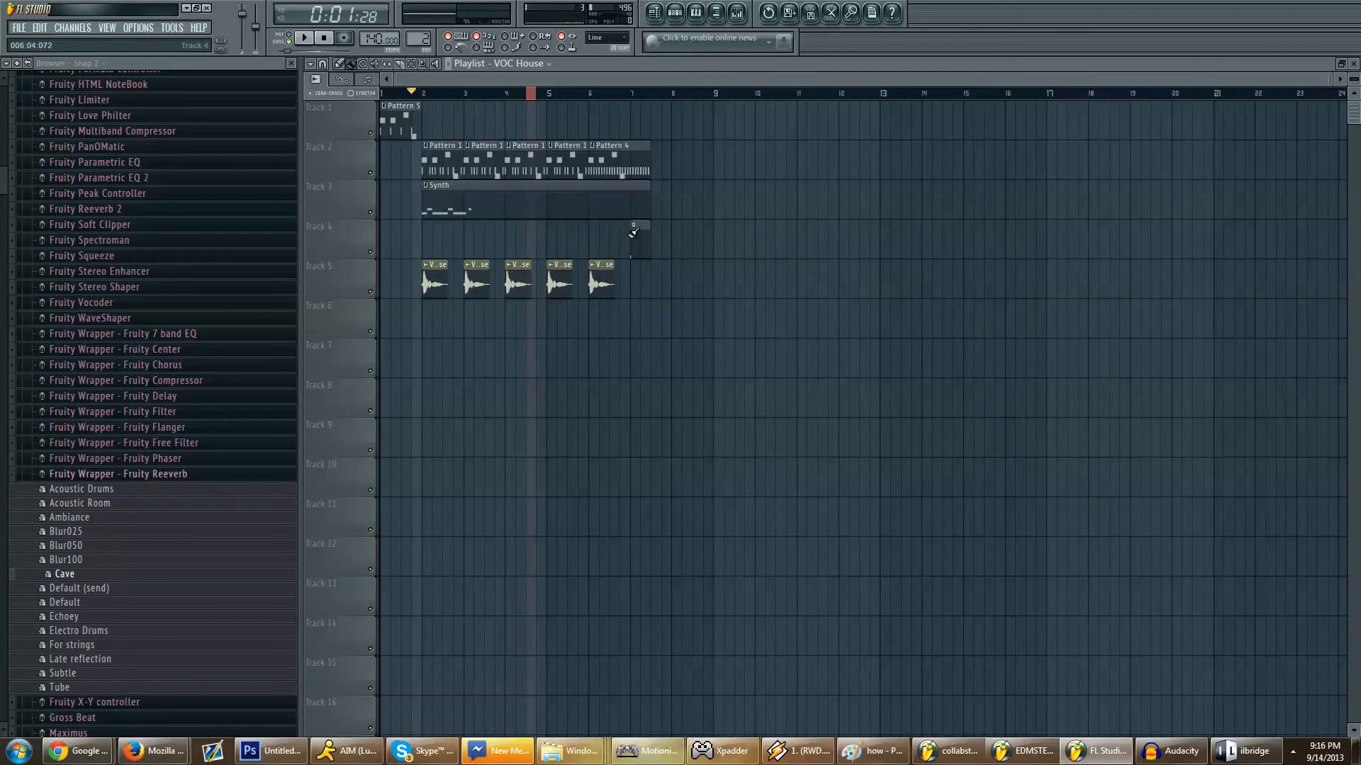
right_click(633, 233)
key(space)
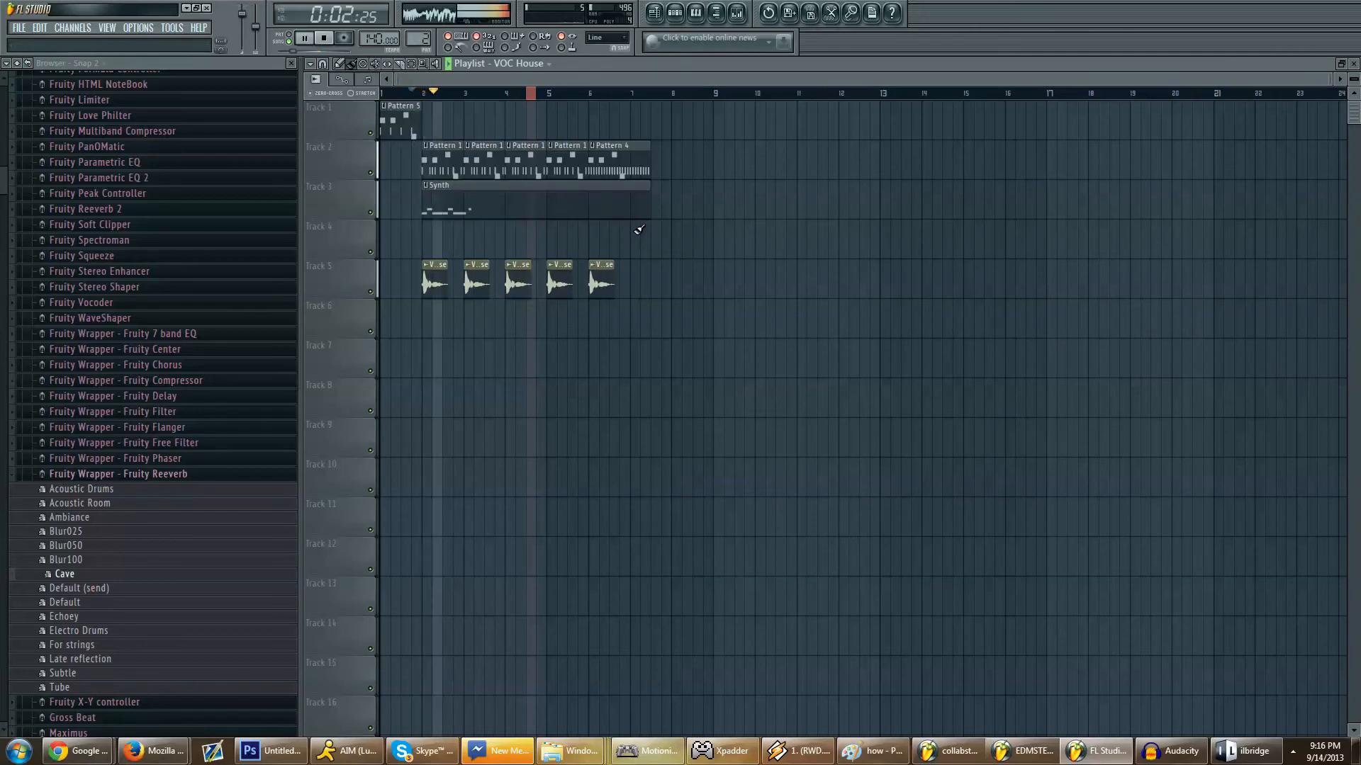
key(space)
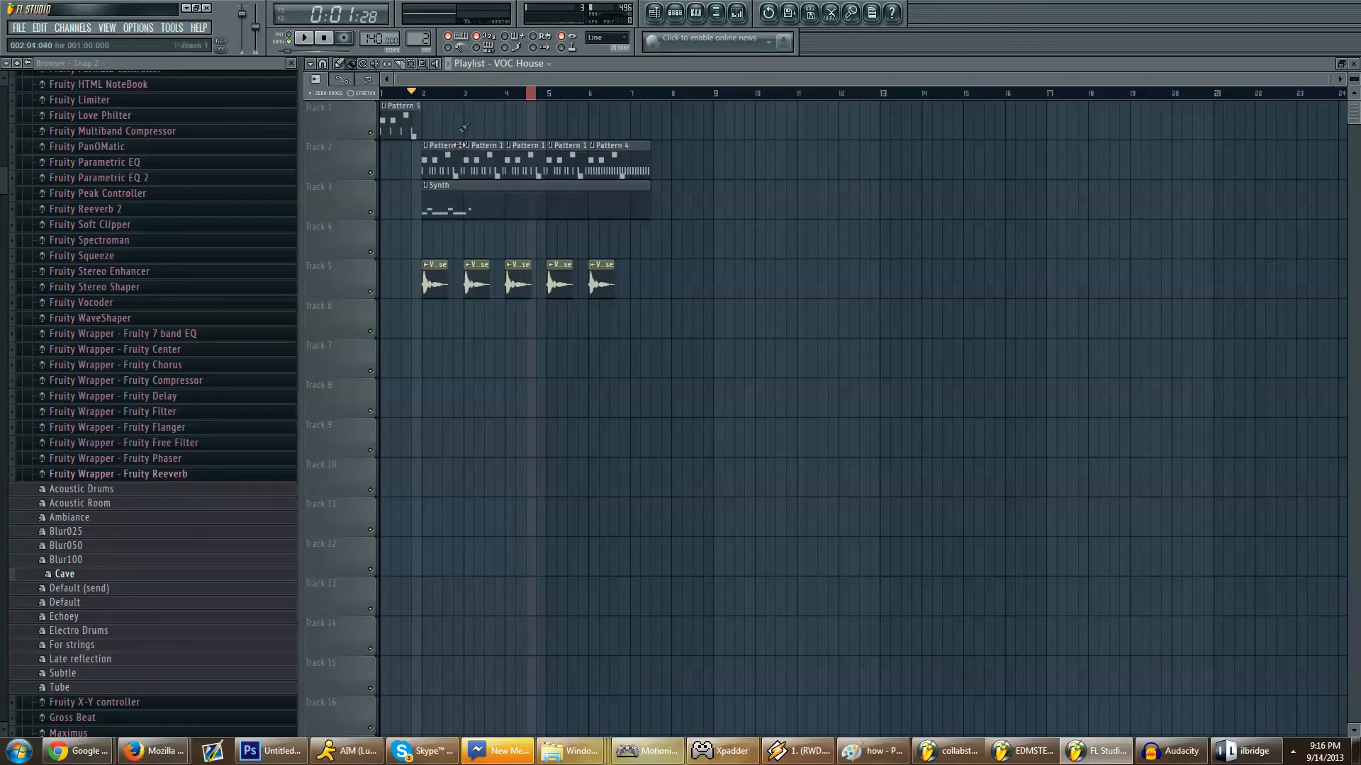
key(space)
key(space)
Step: Delete all VOC House clips from Track 5 and play the remaining drums and synth
right_click(434, 283)
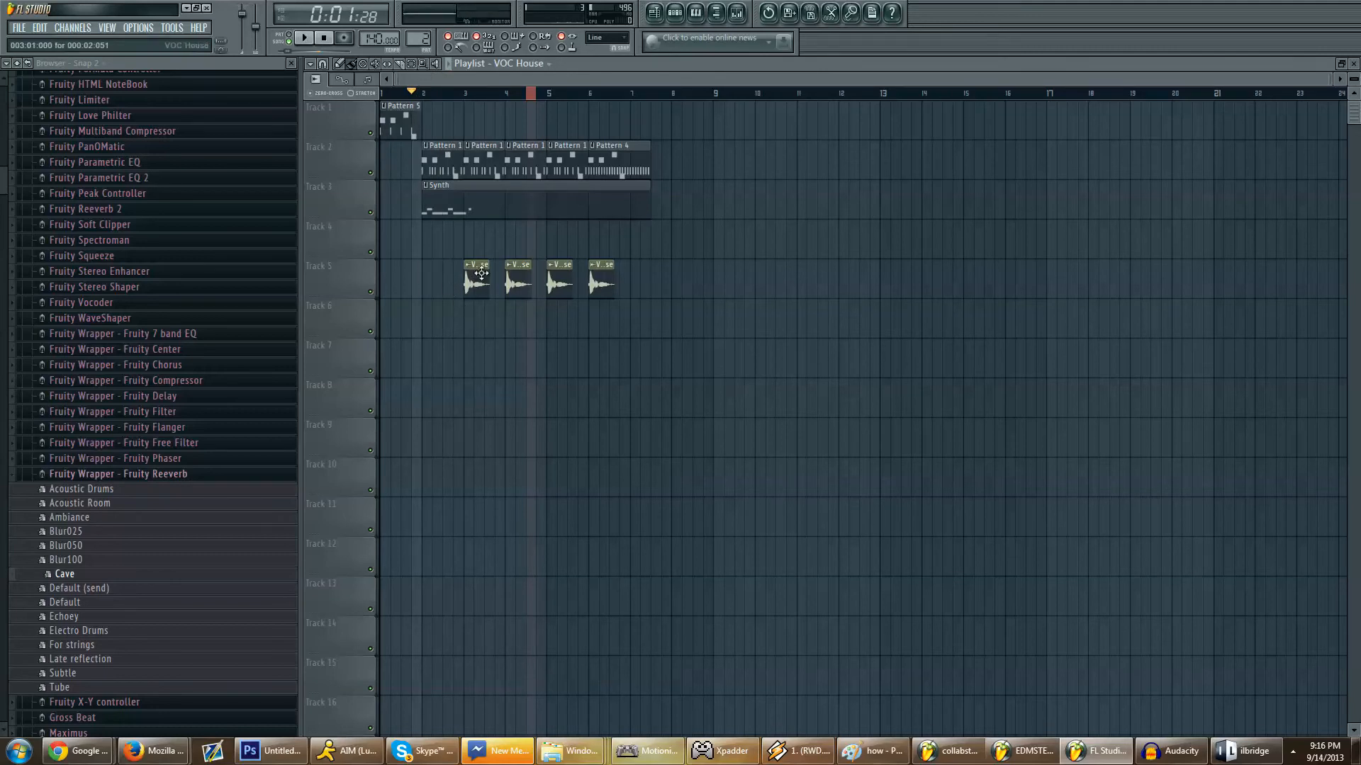
right_click(476, 284)
click(512, 267)
right_click(522, 263)
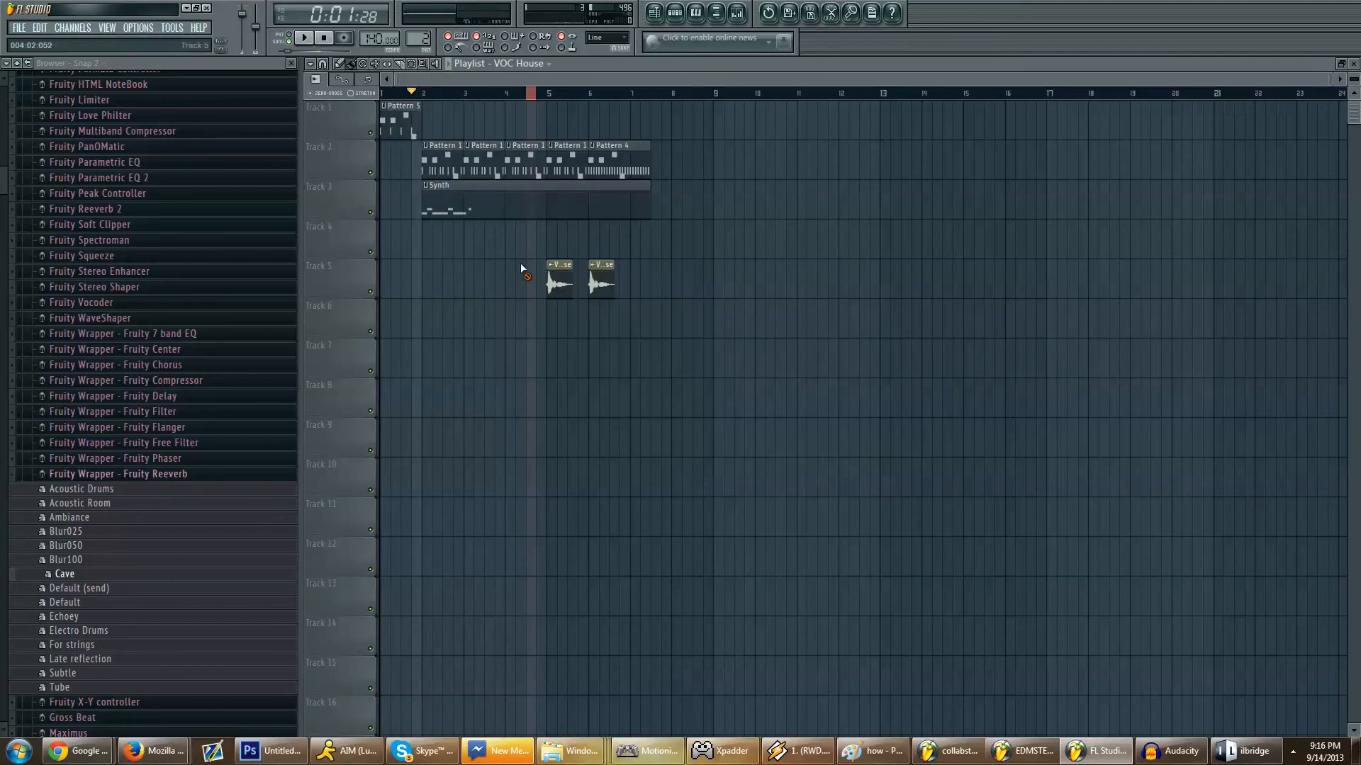
right_click(559, 265)
right_click(601, 264)
key(space)
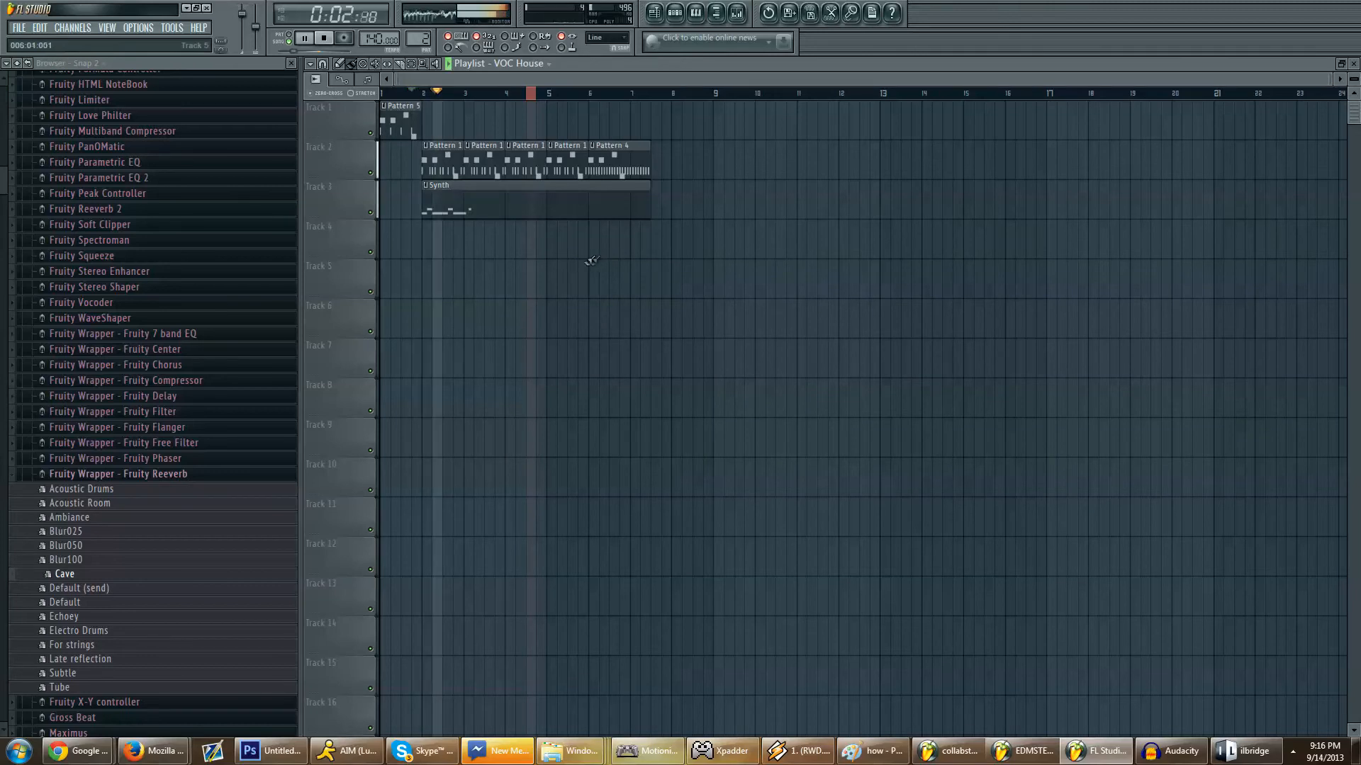
key(space)
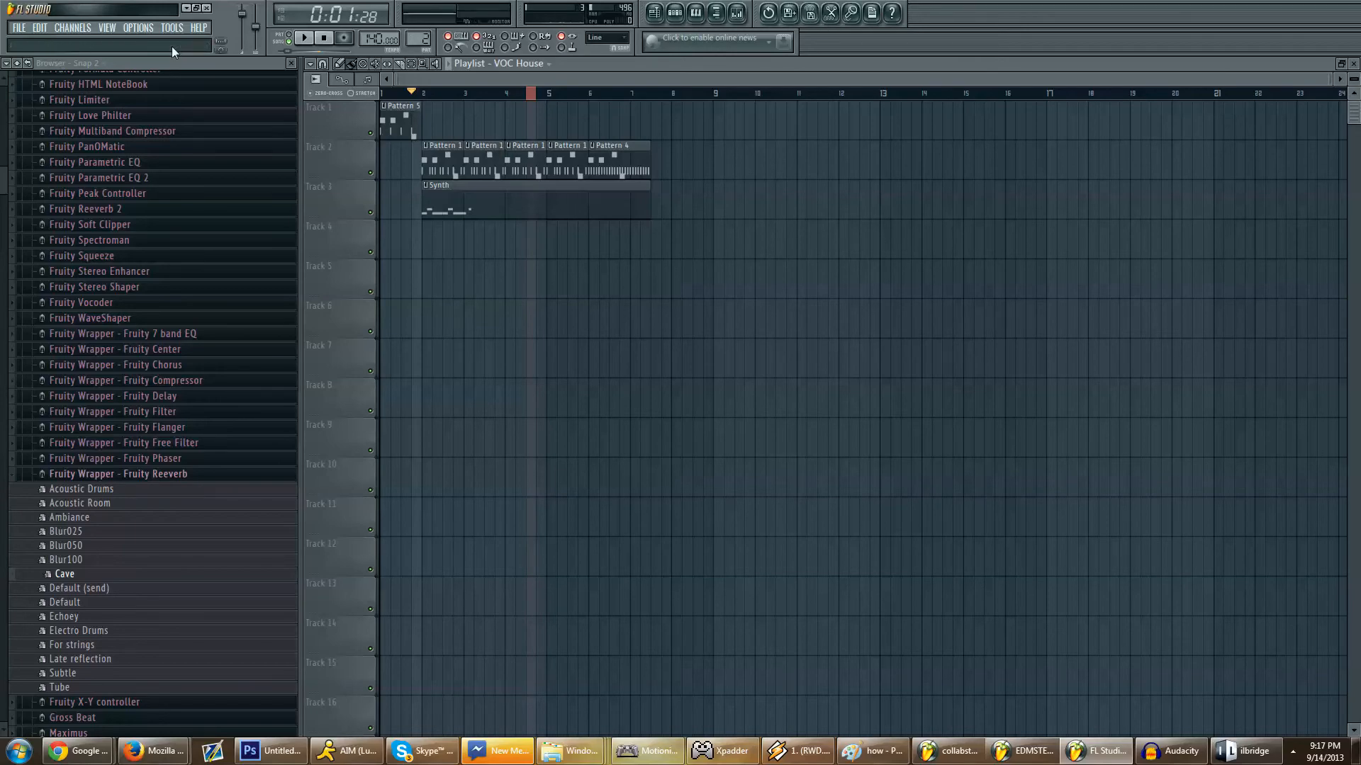
Step: Open the mixer, inspect the effect slots of the Master and Insert 1 tracks, and close it
click(715, 12)
click(716, 13)
click(737, 12)
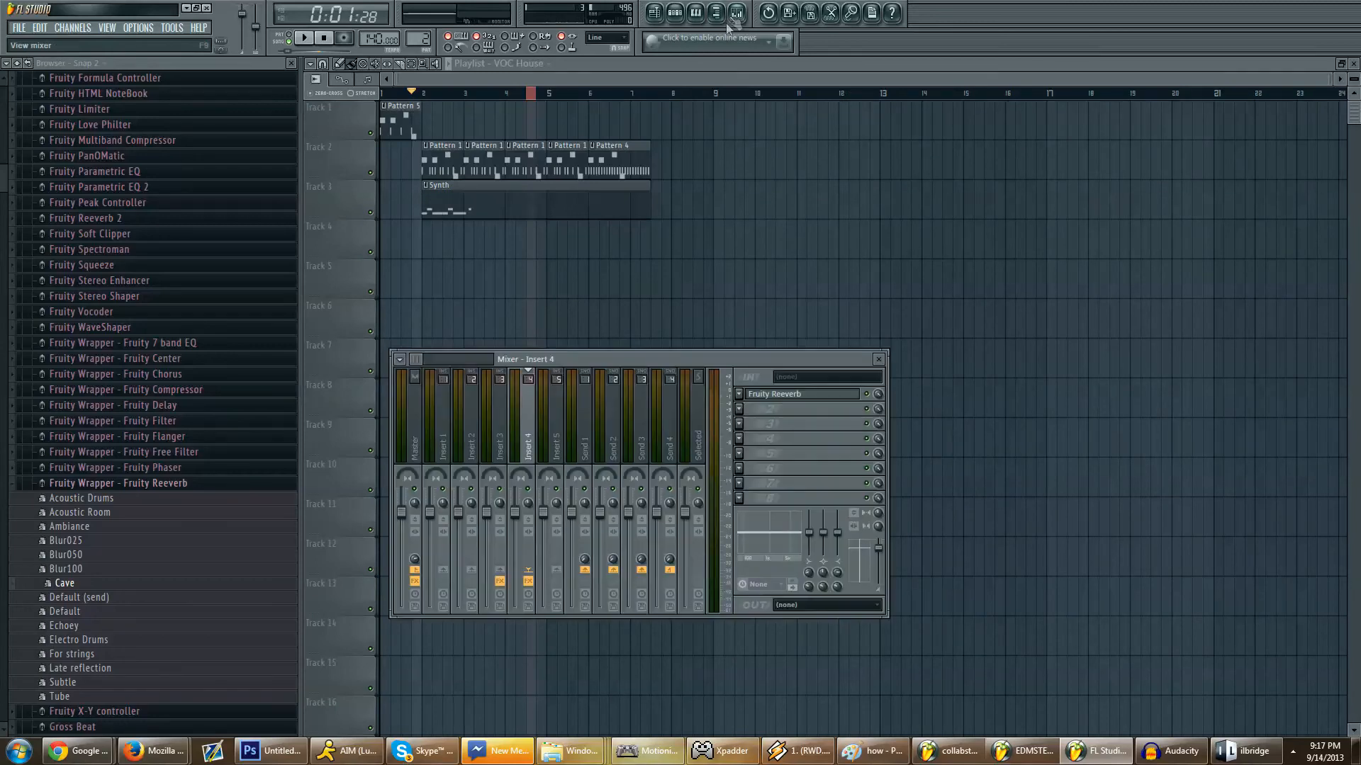
click(417, 443)
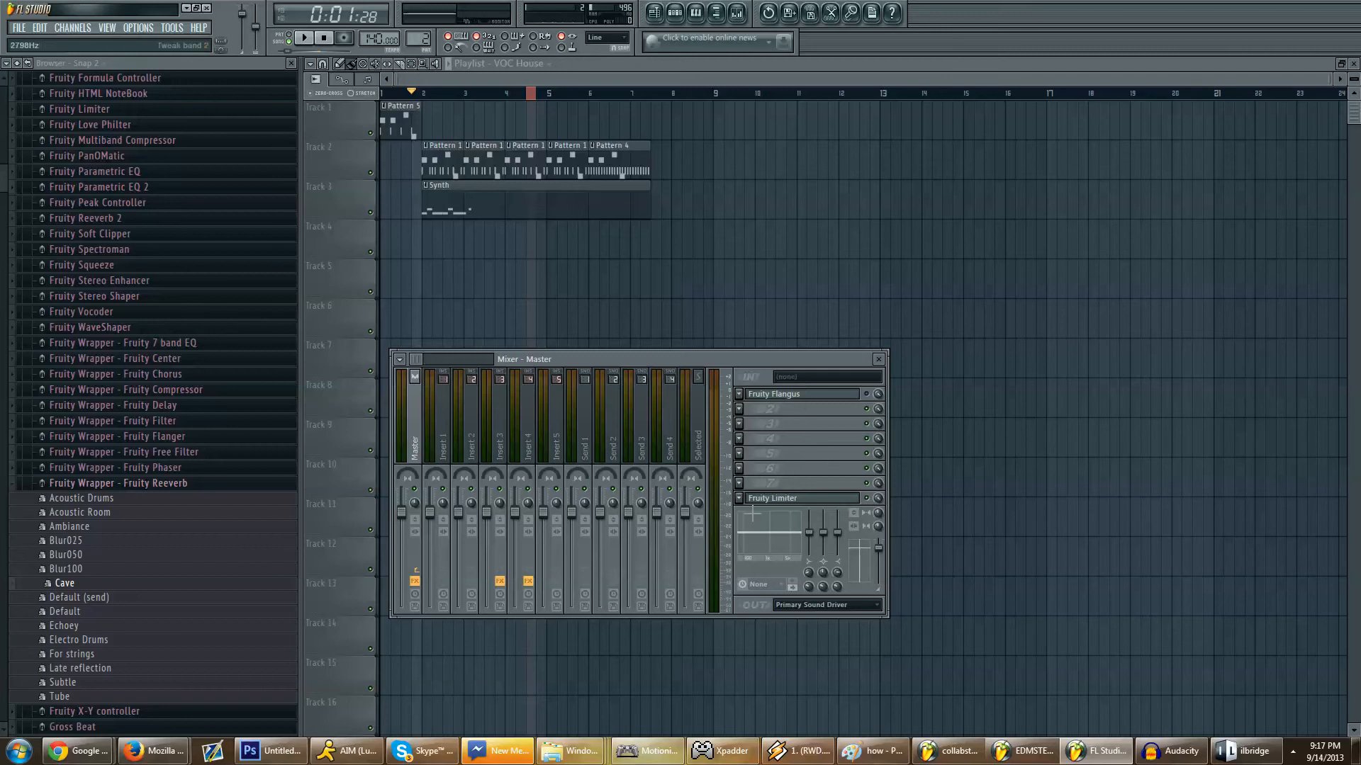
click(445, 465)
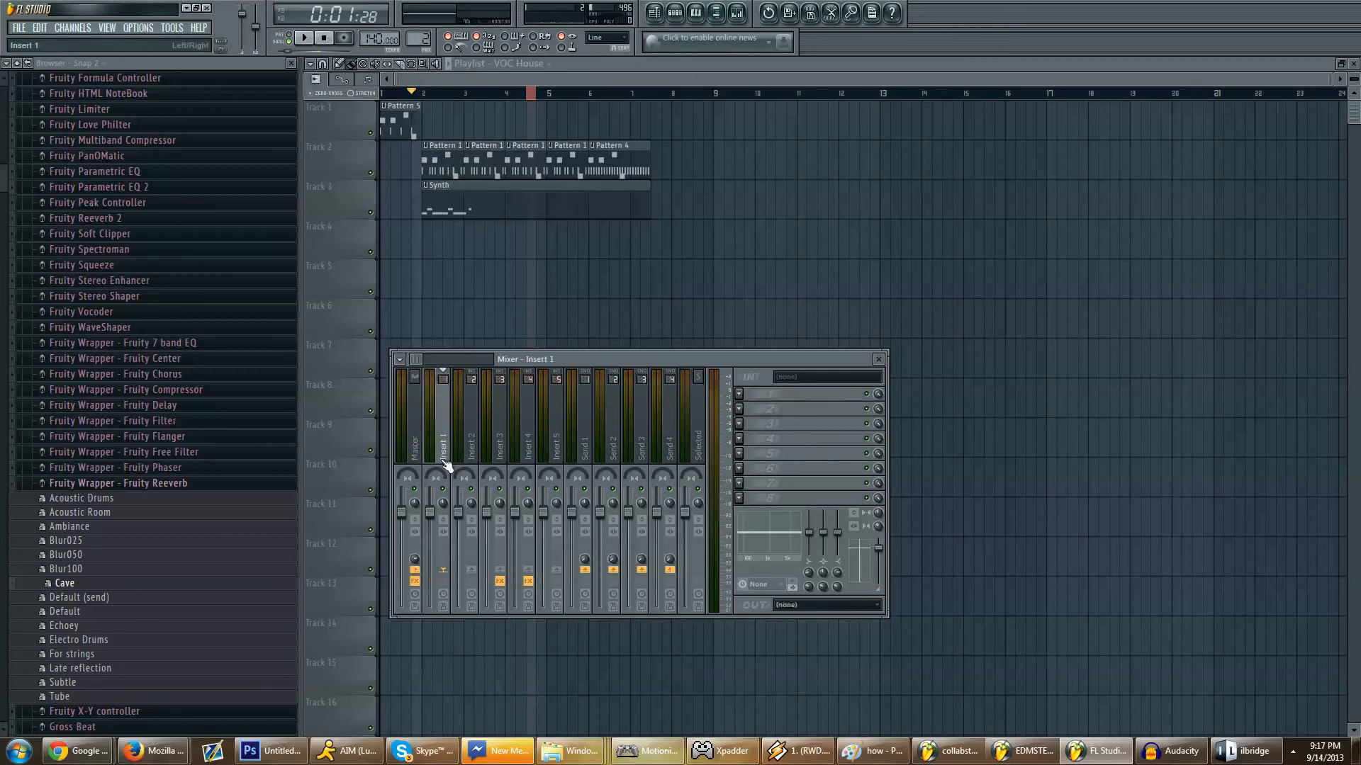
click(878, 359)
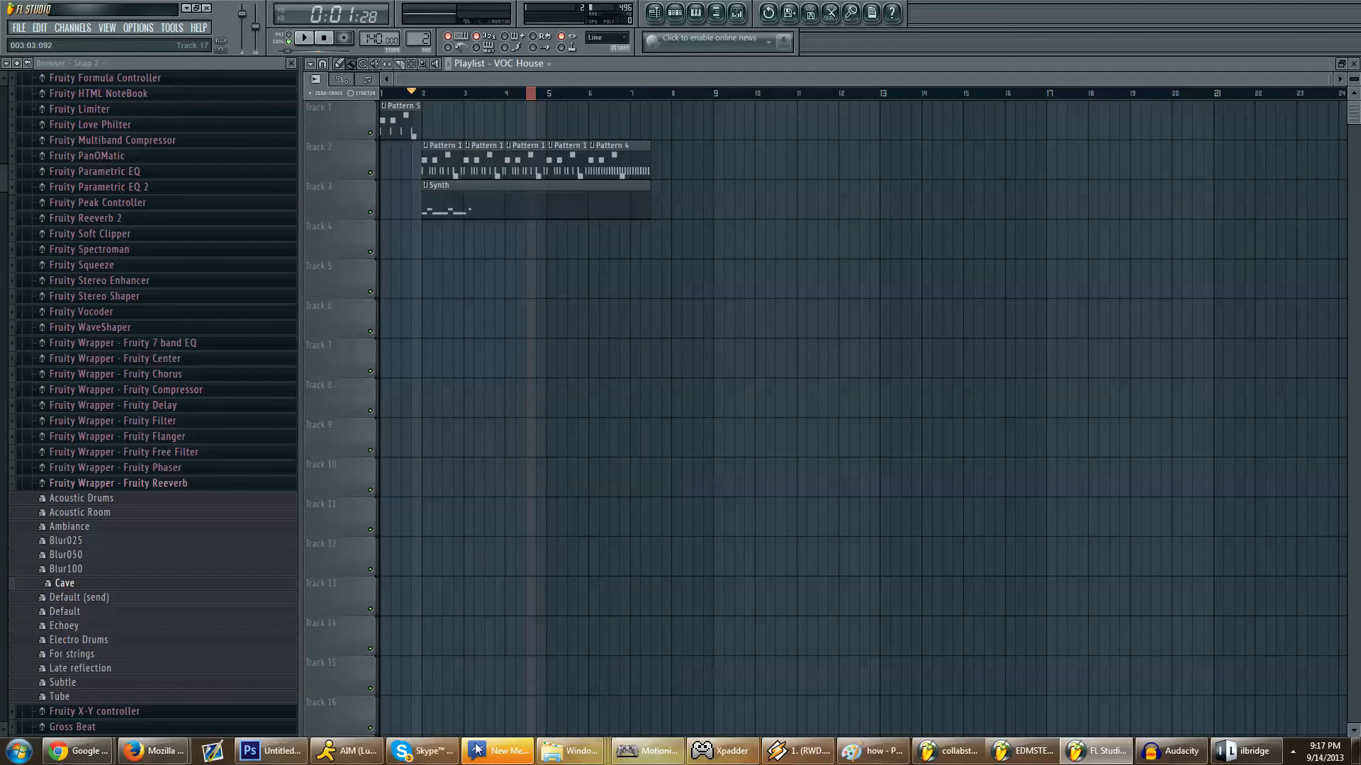
Step: Move the playback position to the third beat of bar 4 and play the arrangement from there
mouse_move(273, 751)
click(543, 96)
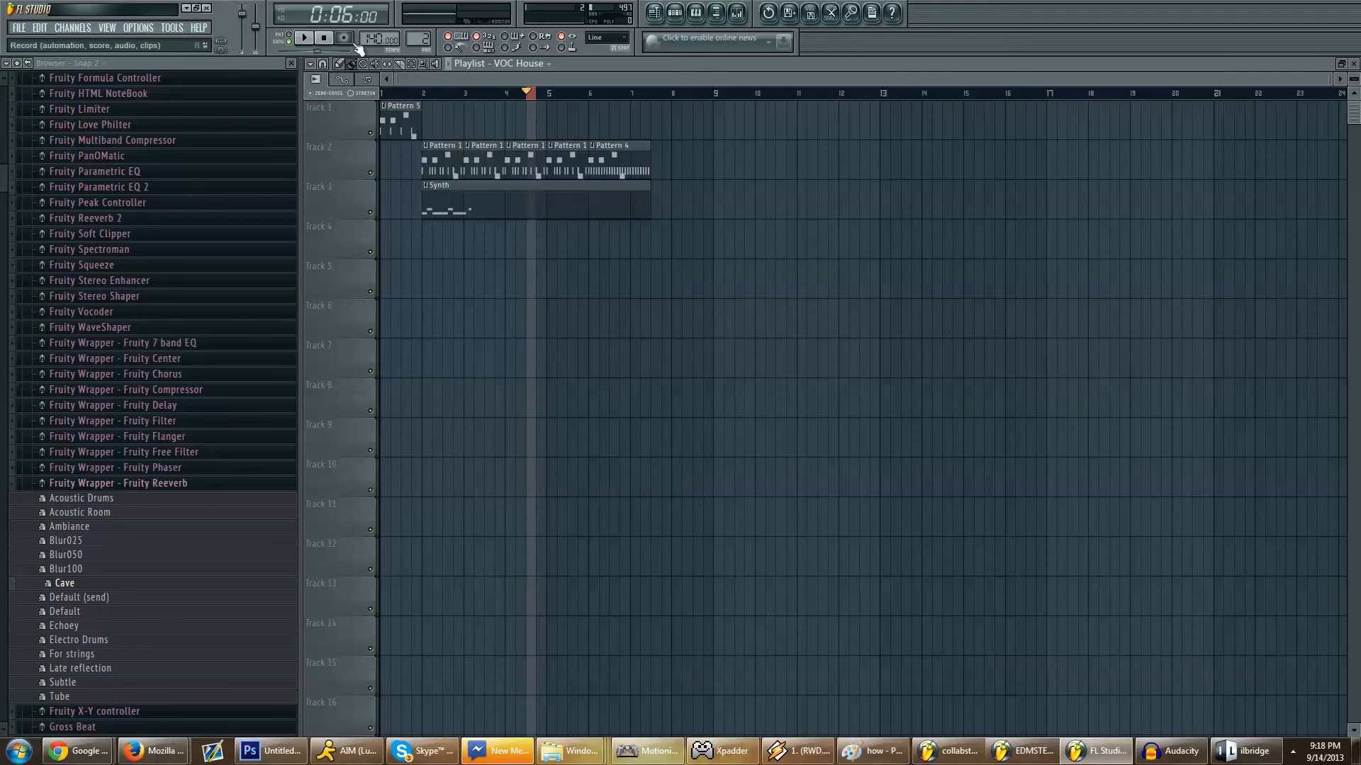
click(304, 37)
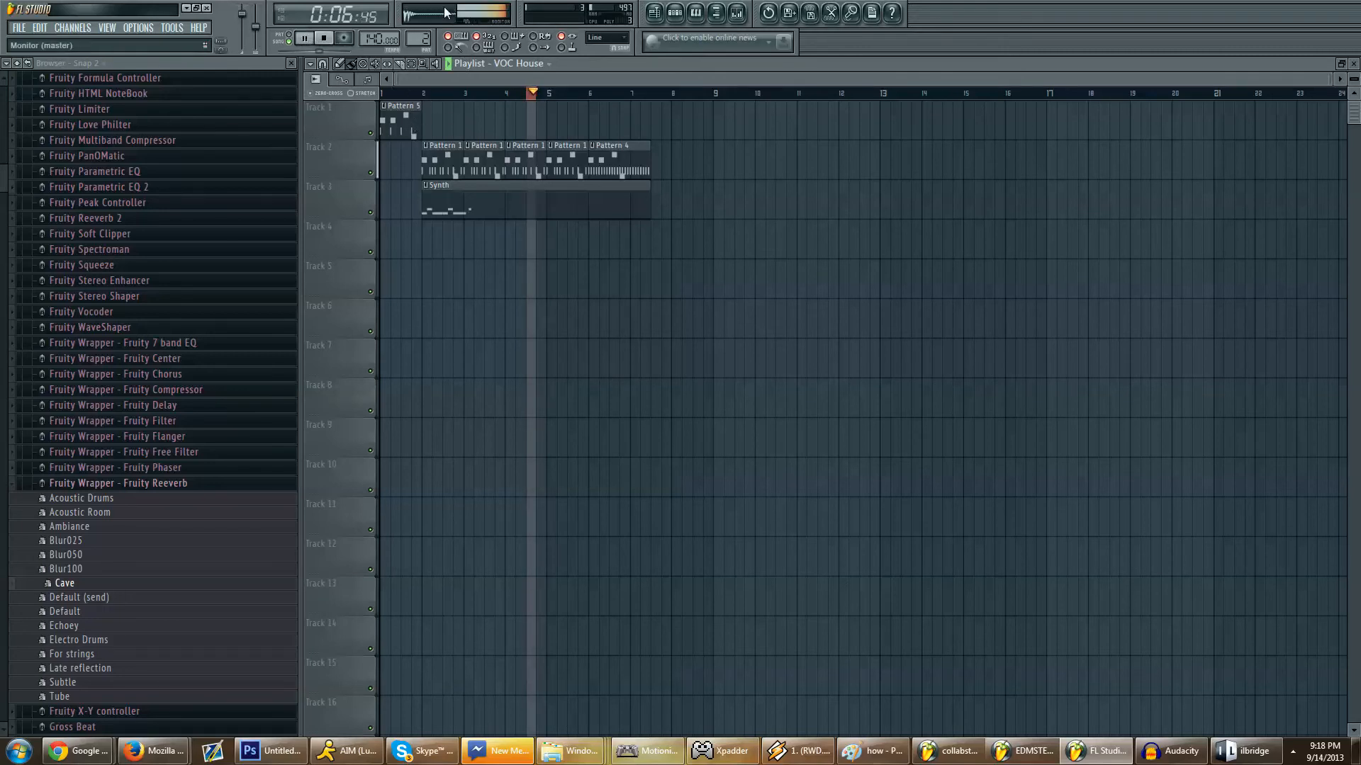
key(space)
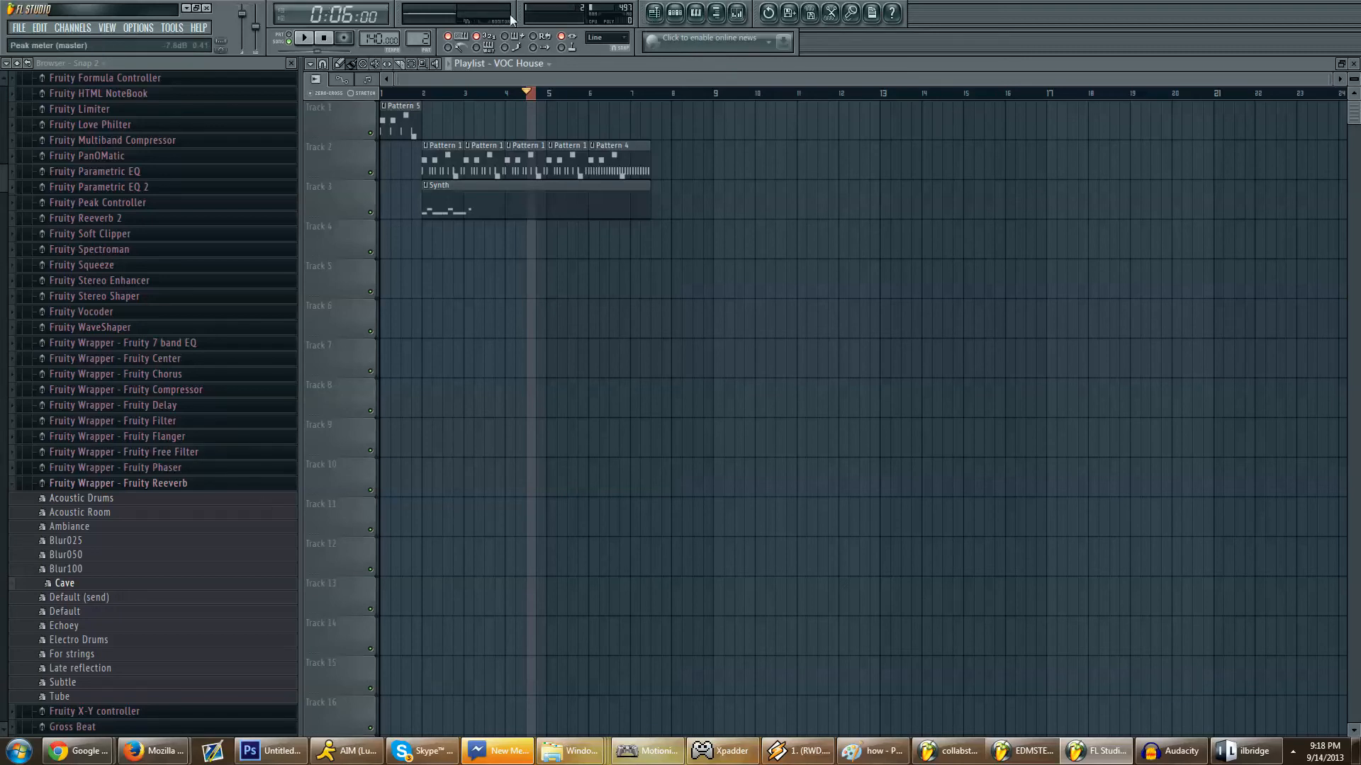
Step: Start saving the project as a new file called "Name" and view the available file types
click(789, 13)
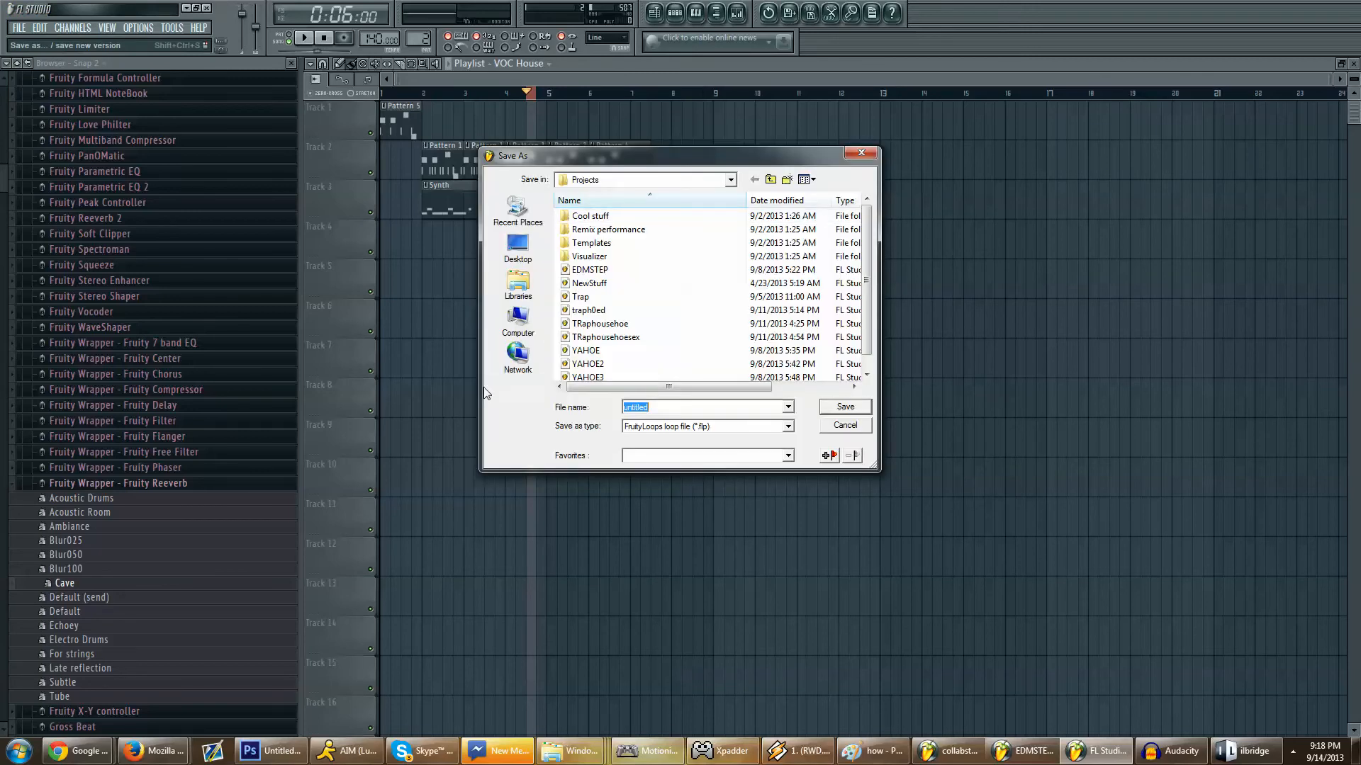
text(Name)
key(Tab)
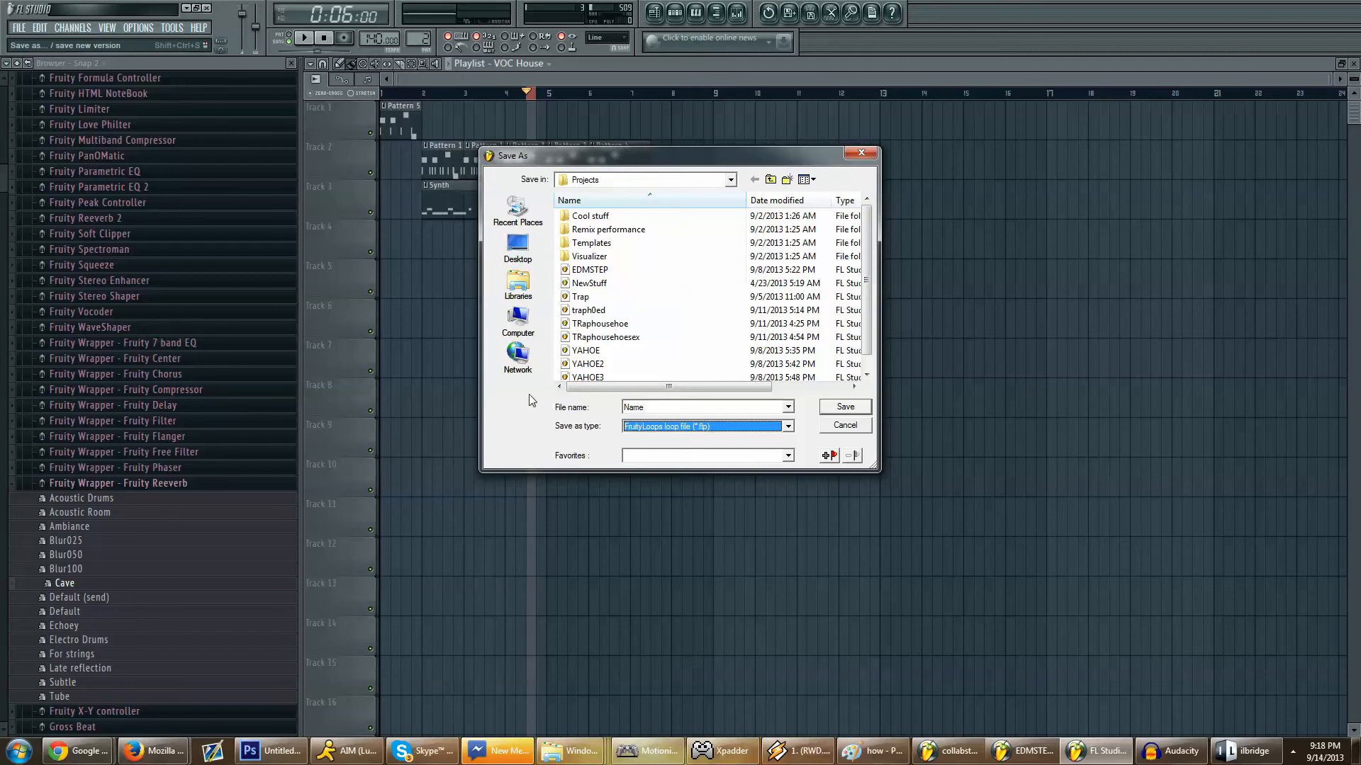
click(671, 425)
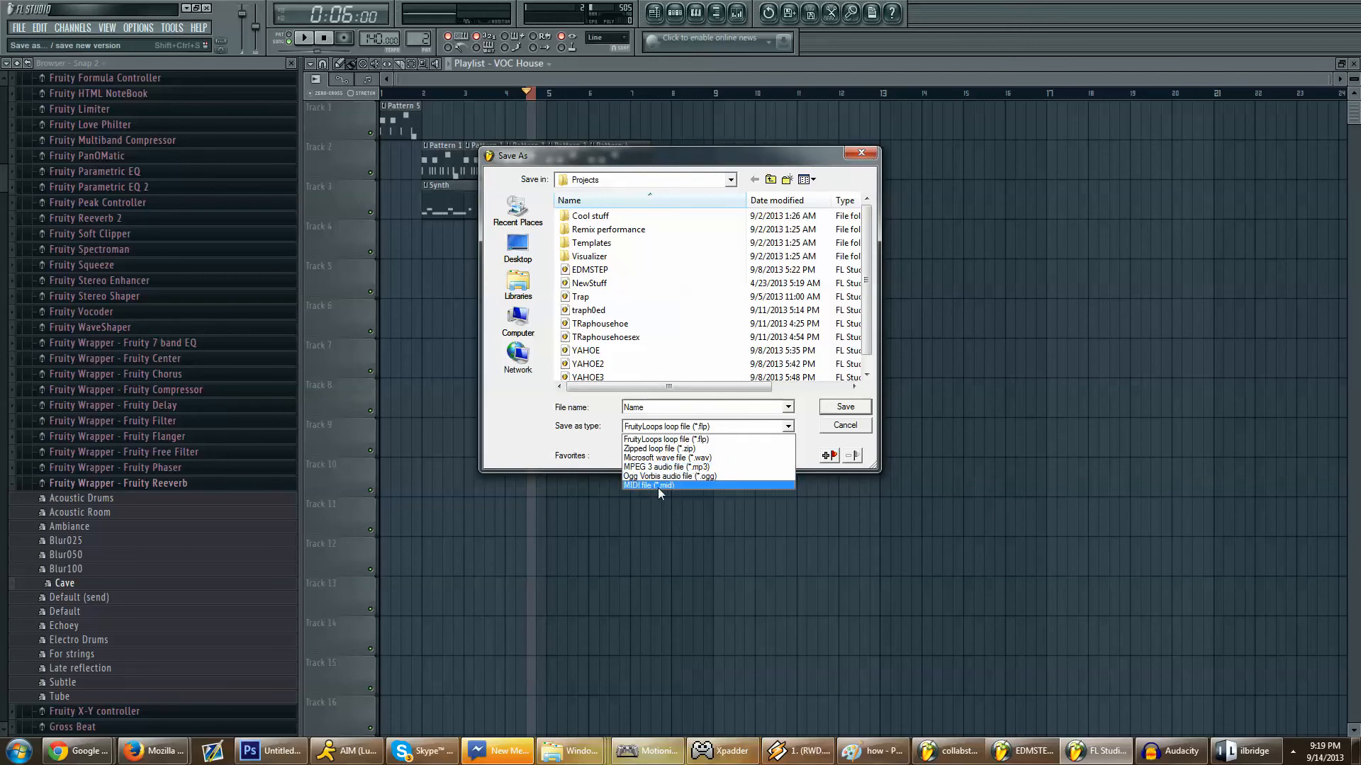
click(811, 417)
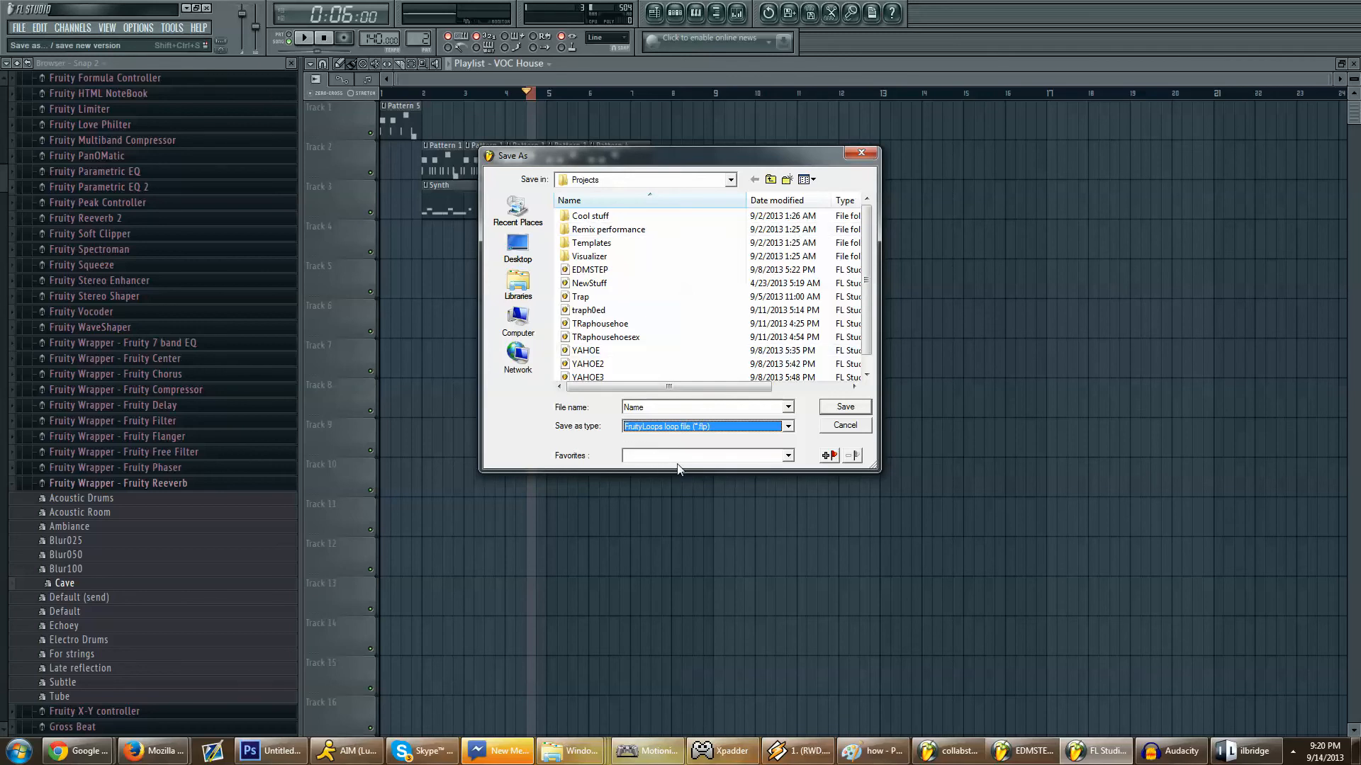
key(shift+Tab)
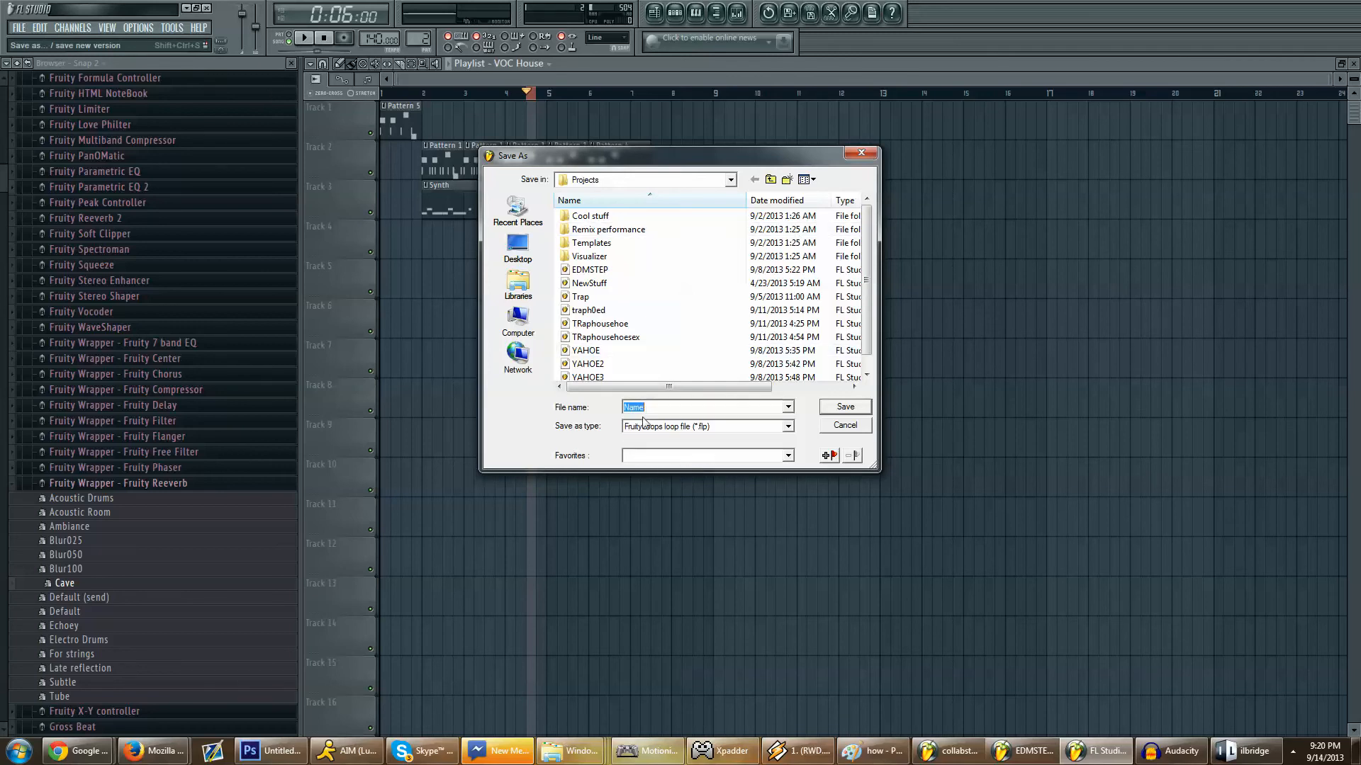
Step: Browse the save locations from Desktop to Libraries and change the file name to FruityLoopsExample
click(518, 248)
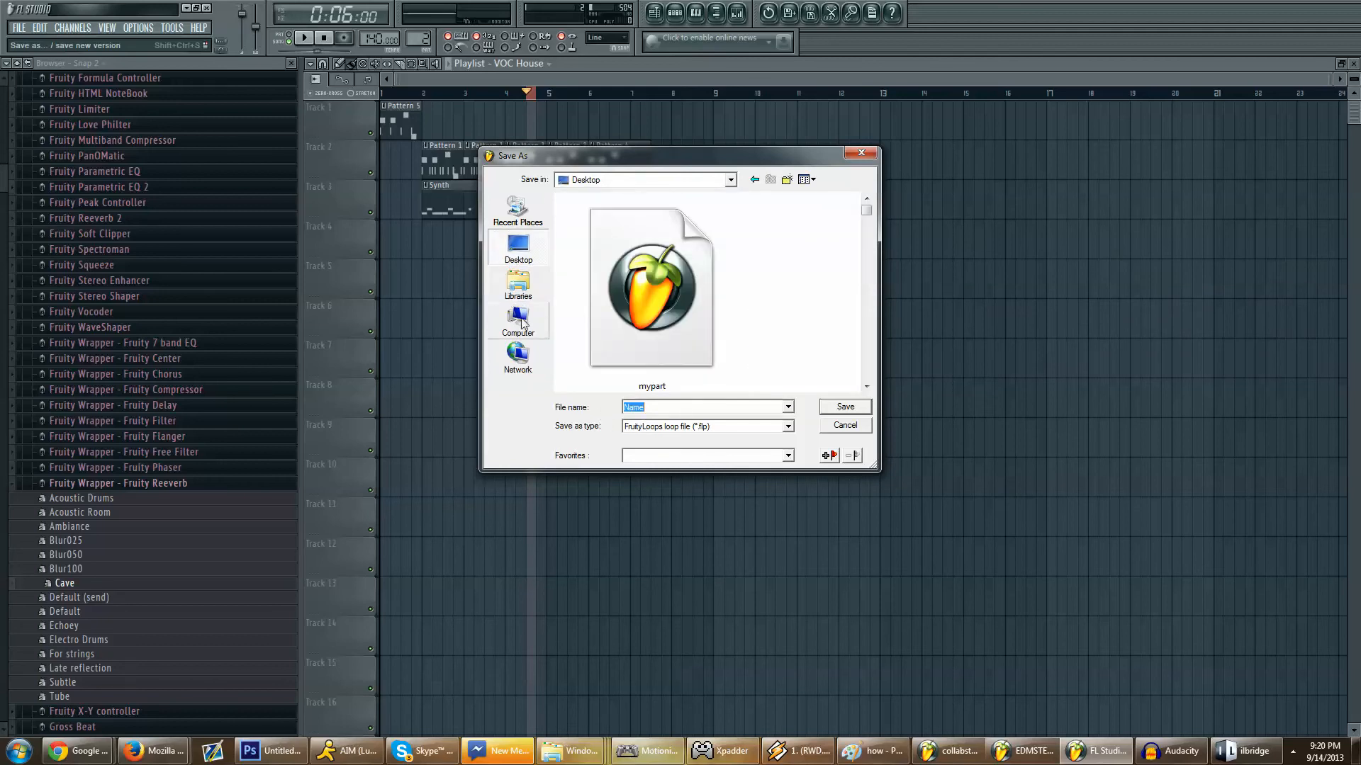
click(737, 407)
click(518, 284)
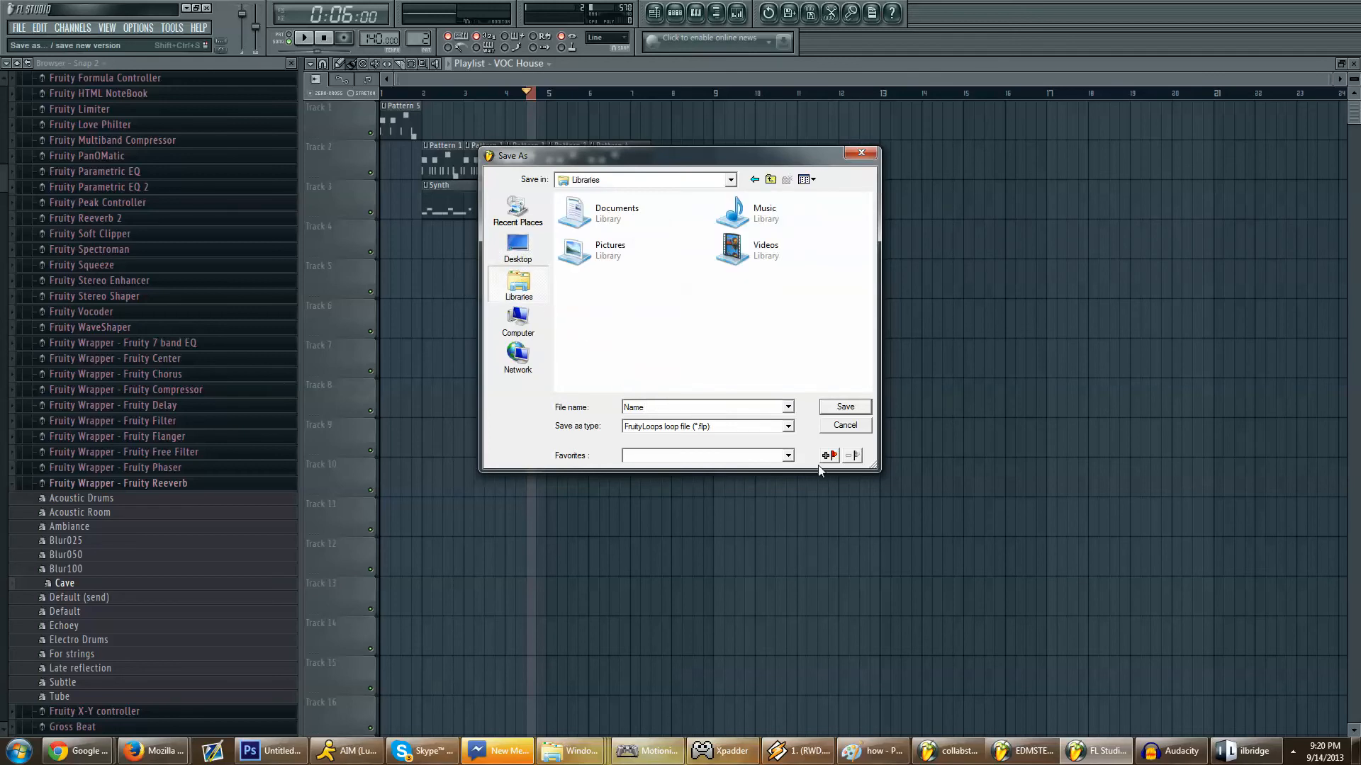
key(BackSpace)
key(BackSpace)
key(BackSpace)
key(BackSpace)
text(FruityLoopsExample)
Step: Set the save type of FruityLoopsExample to MPEG 3 audio file (*.mp3)
key(Tab)
key(Down)
key(Down)
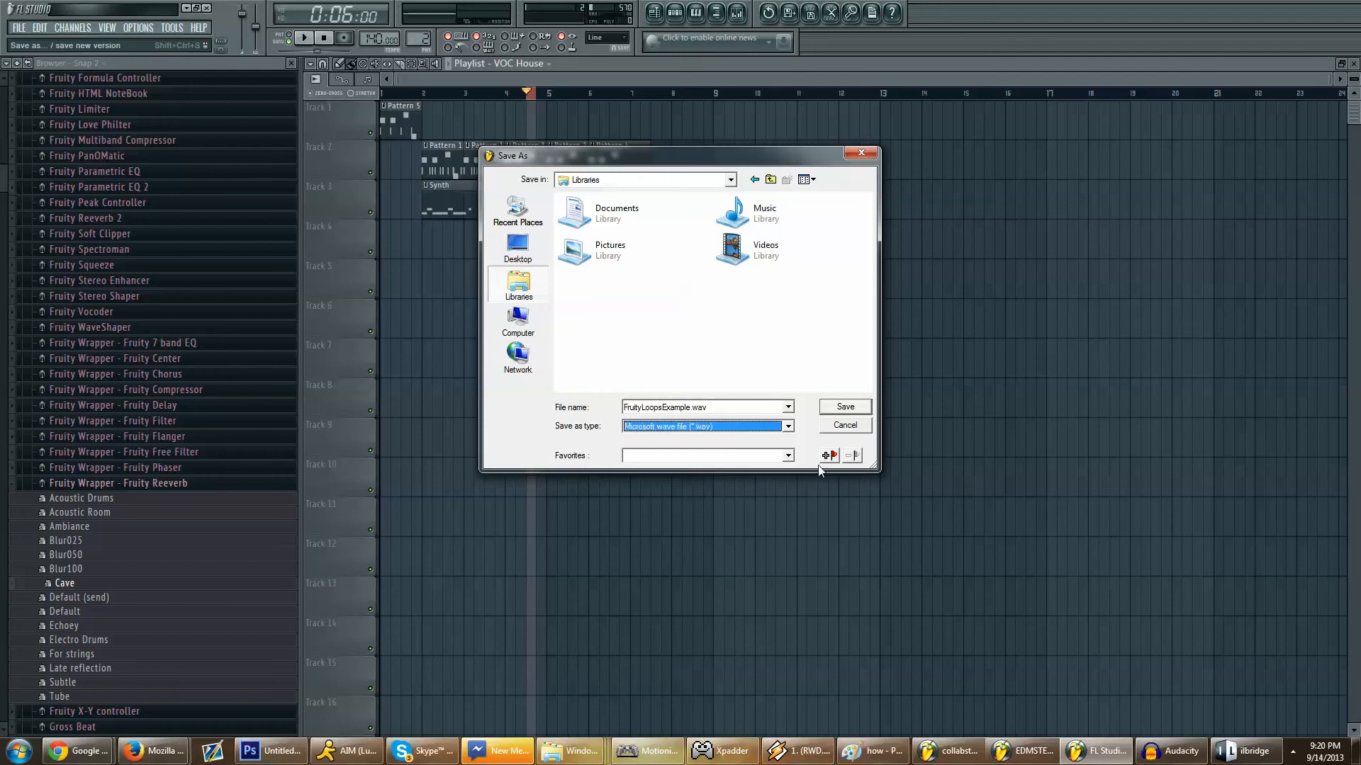
key(alt+Down)
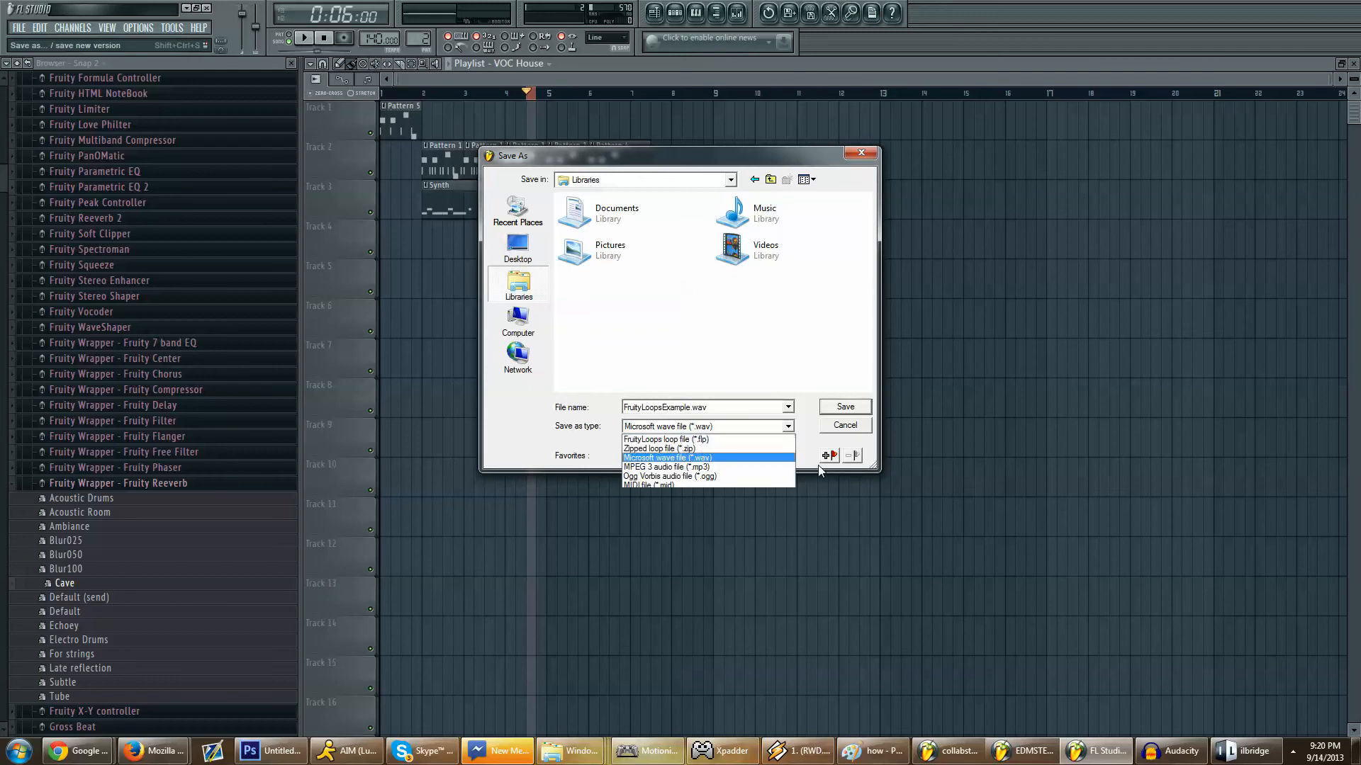
key(Down)
key(Return)
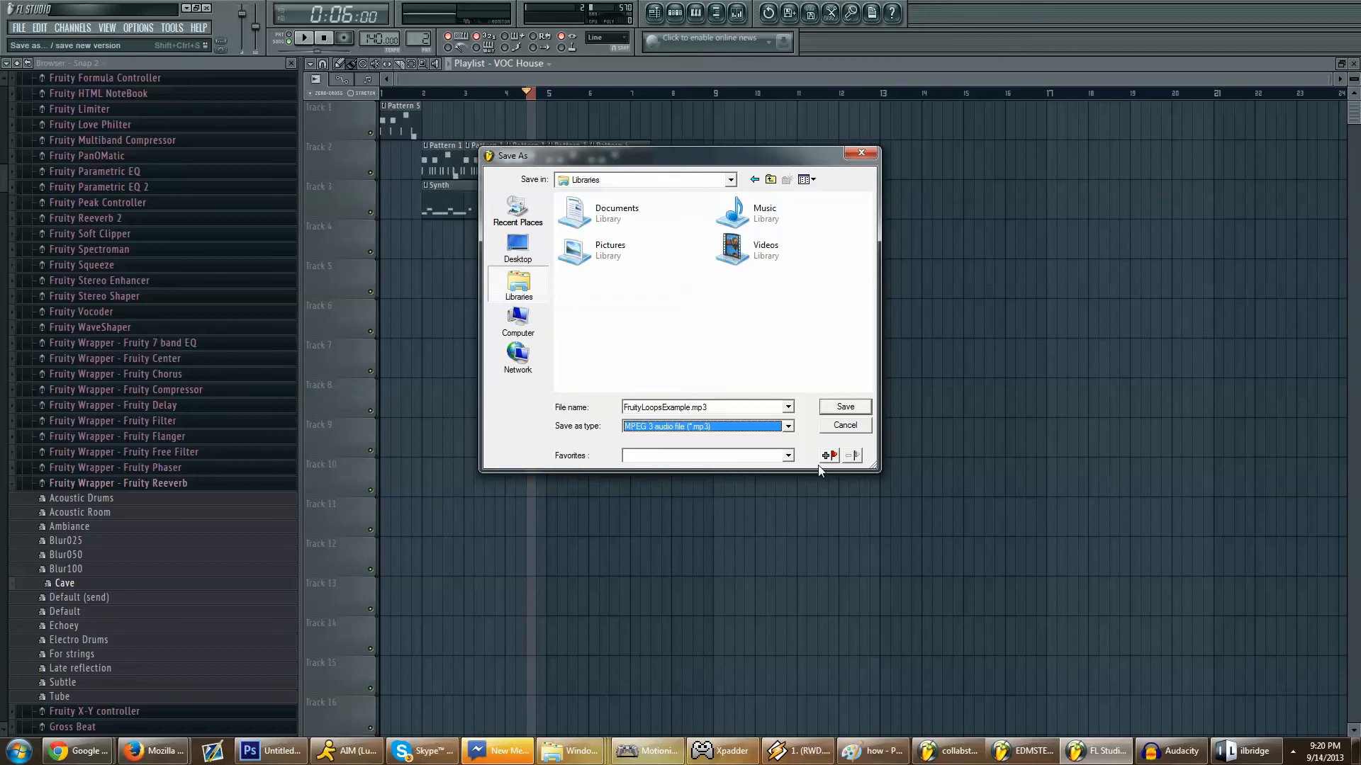
Step: Try to save the MP3 in Libraries, switch the location to Desktop and start rendering FruityLoopsExample.mp3
click(845, 407)
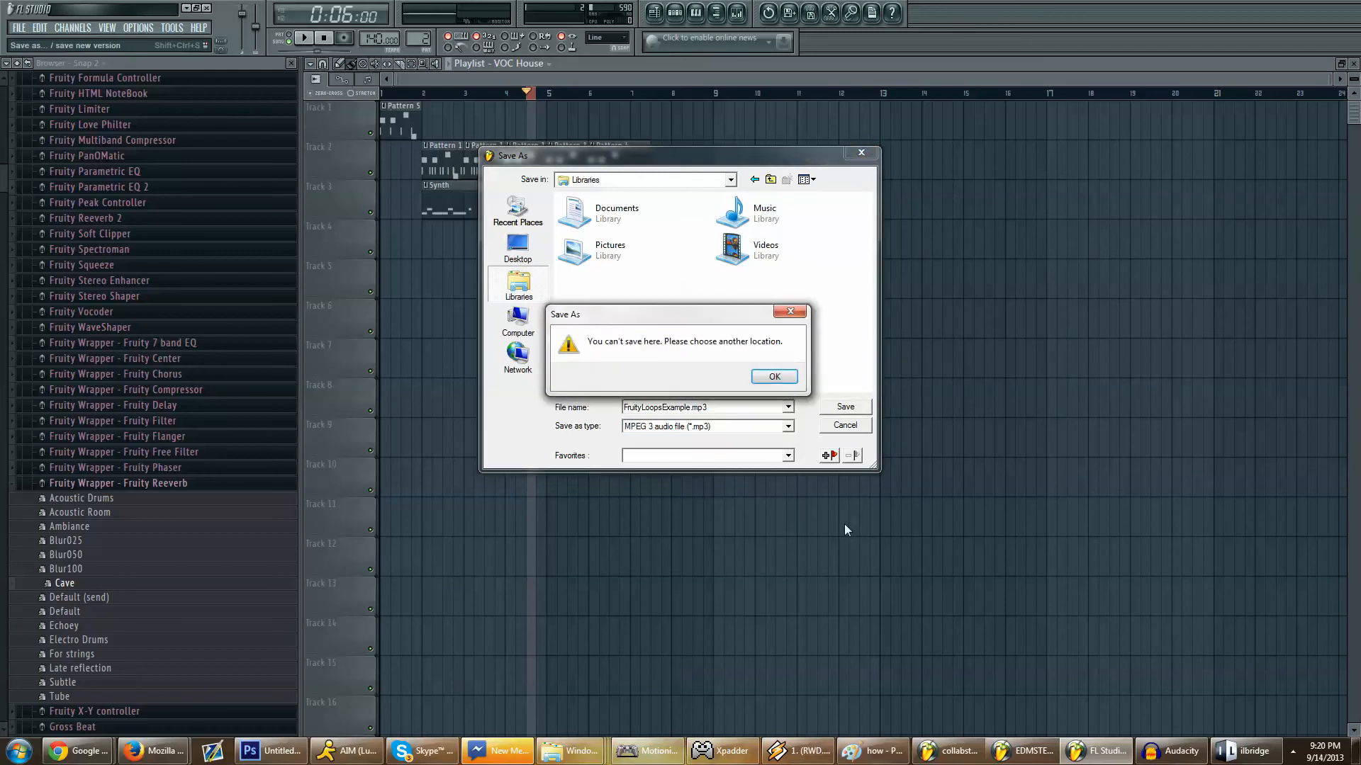
click(771, 378)
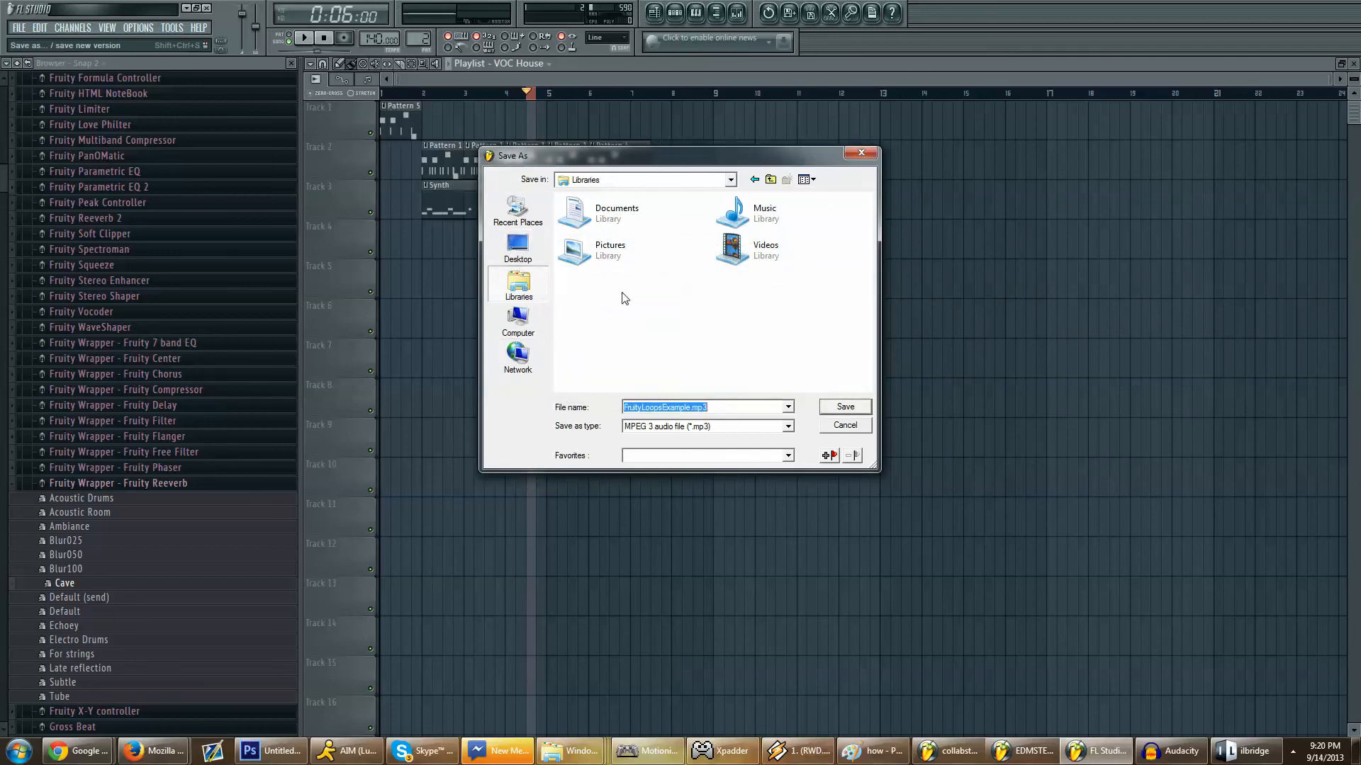
click(519, 260)
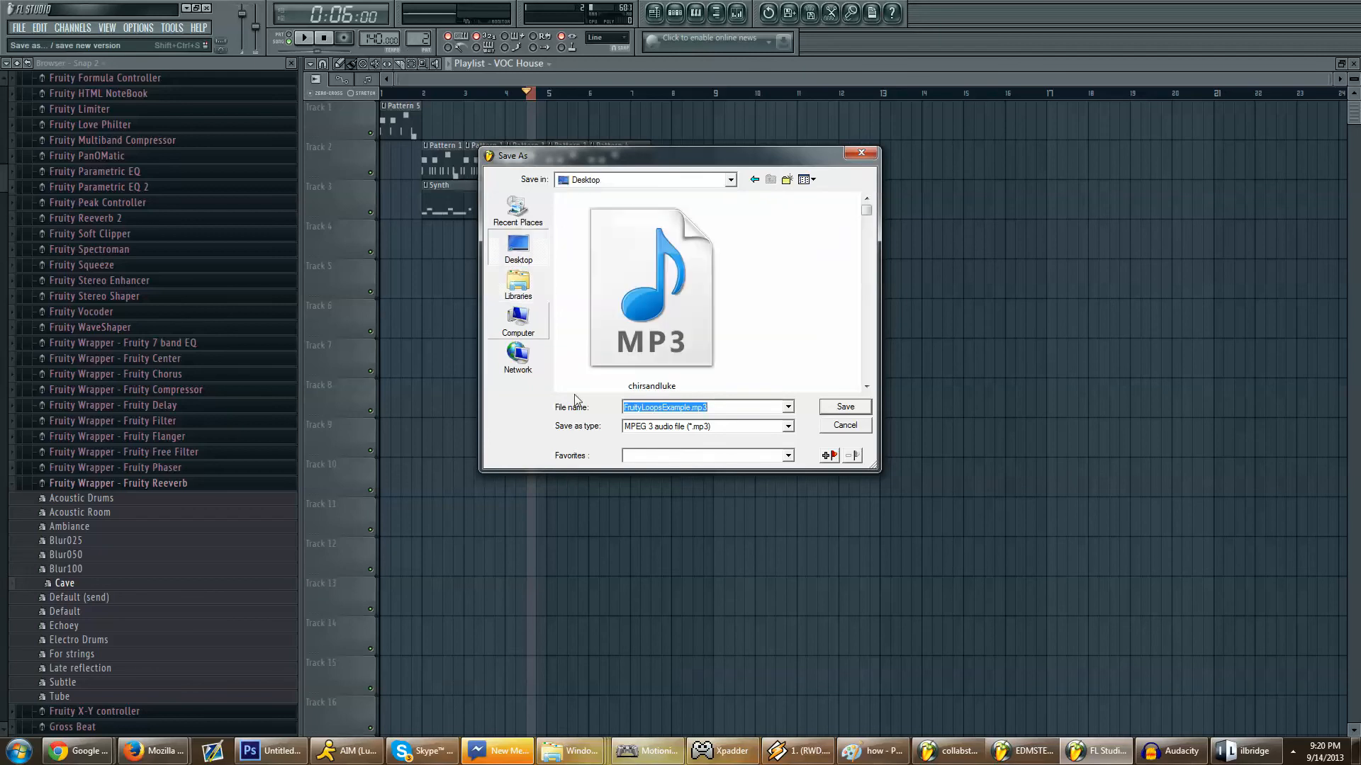
click(841, 408)
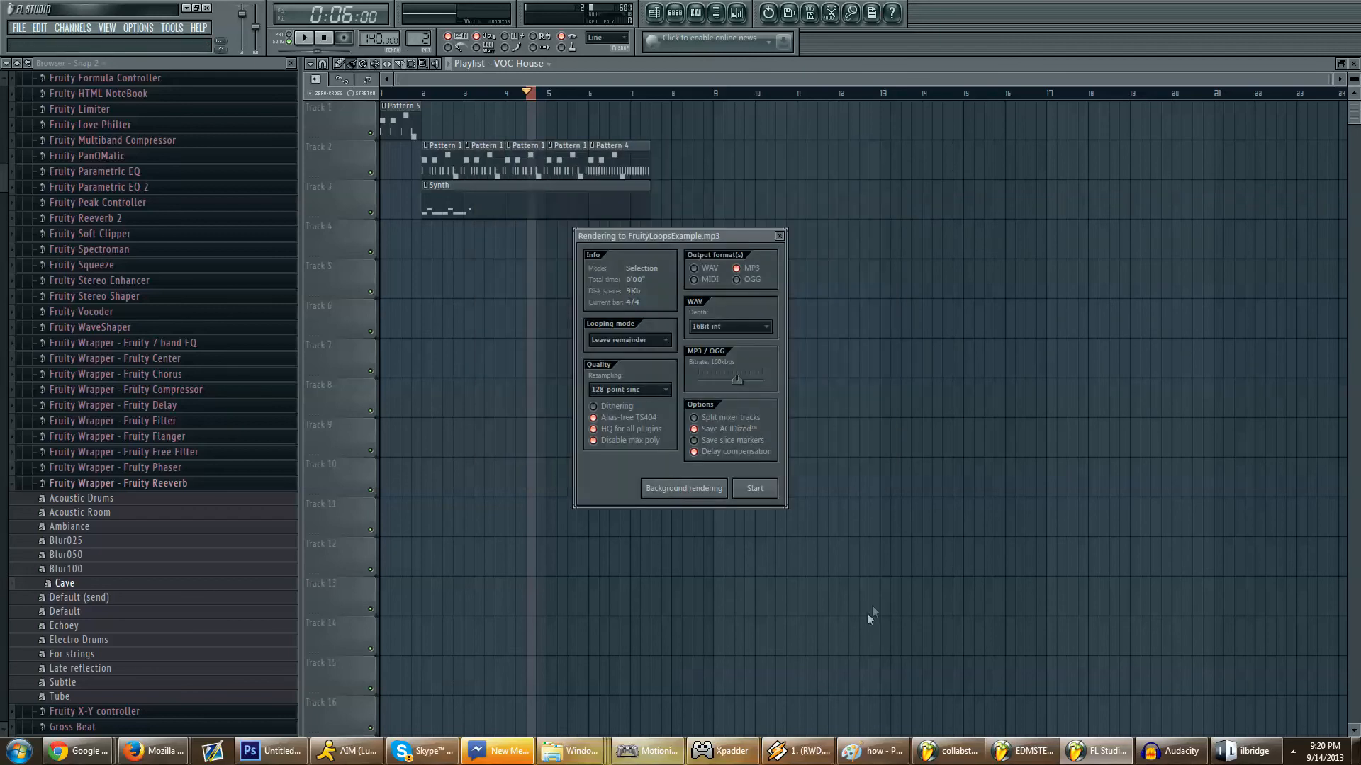
click(749, 497)
Step: Minimize FL Studio, play the rendered FruityLoopsExample MP3 from the desktop and minimize the media player
click(192, 11)
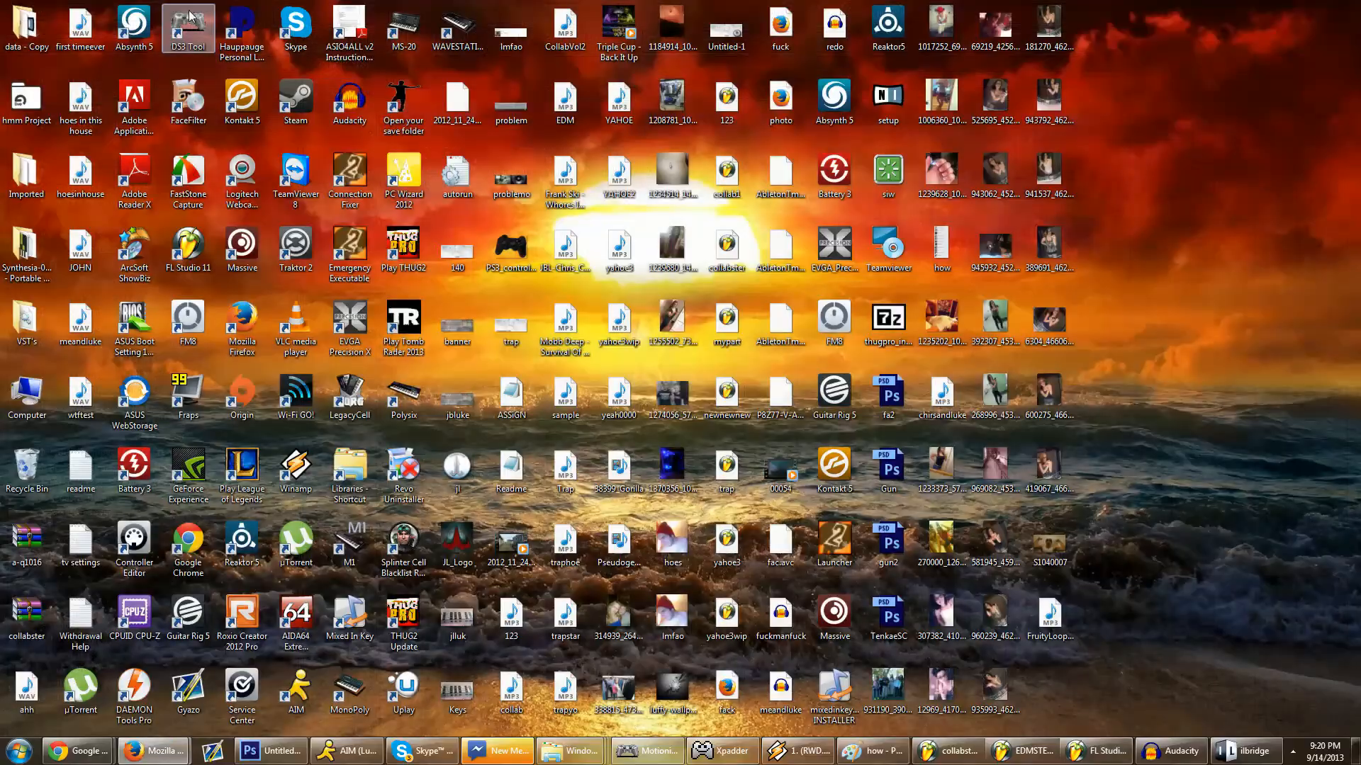
double_click(1046, 614)
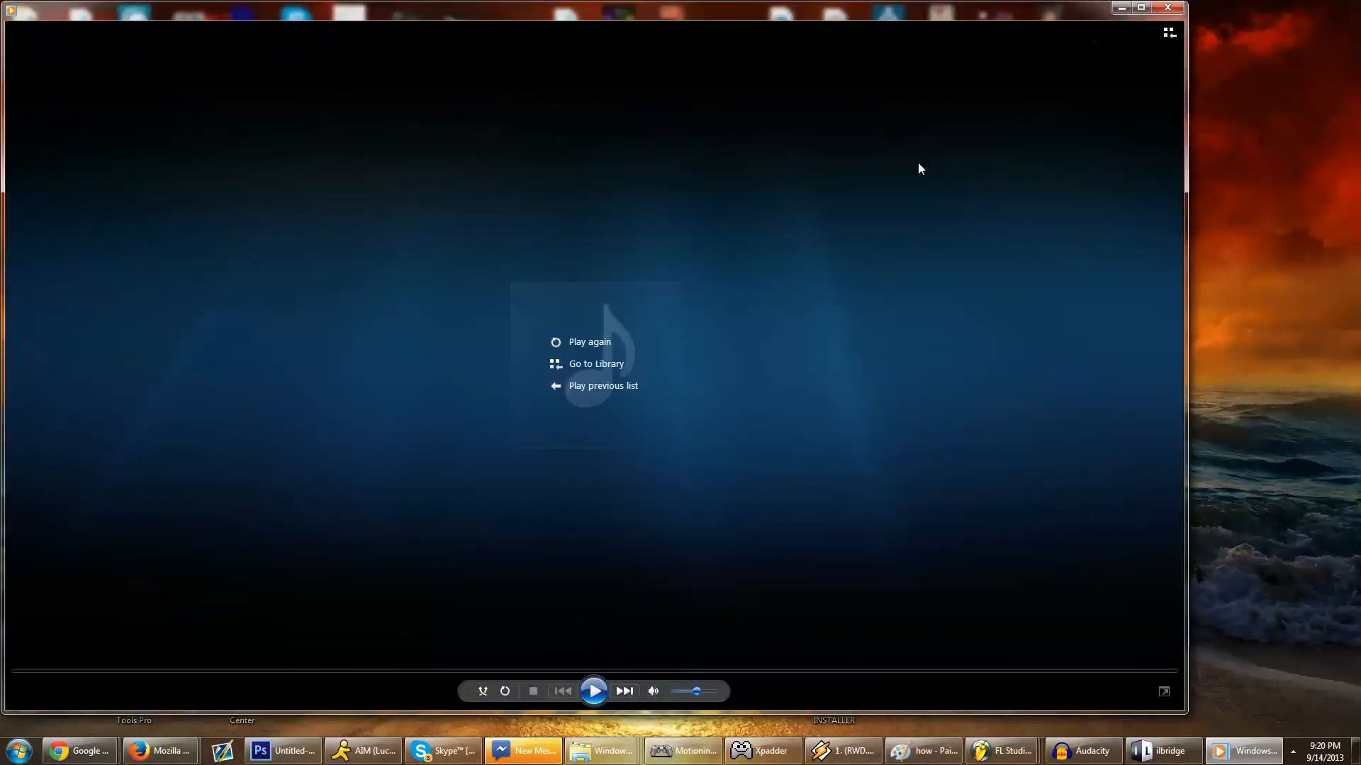
click(1244, 751)
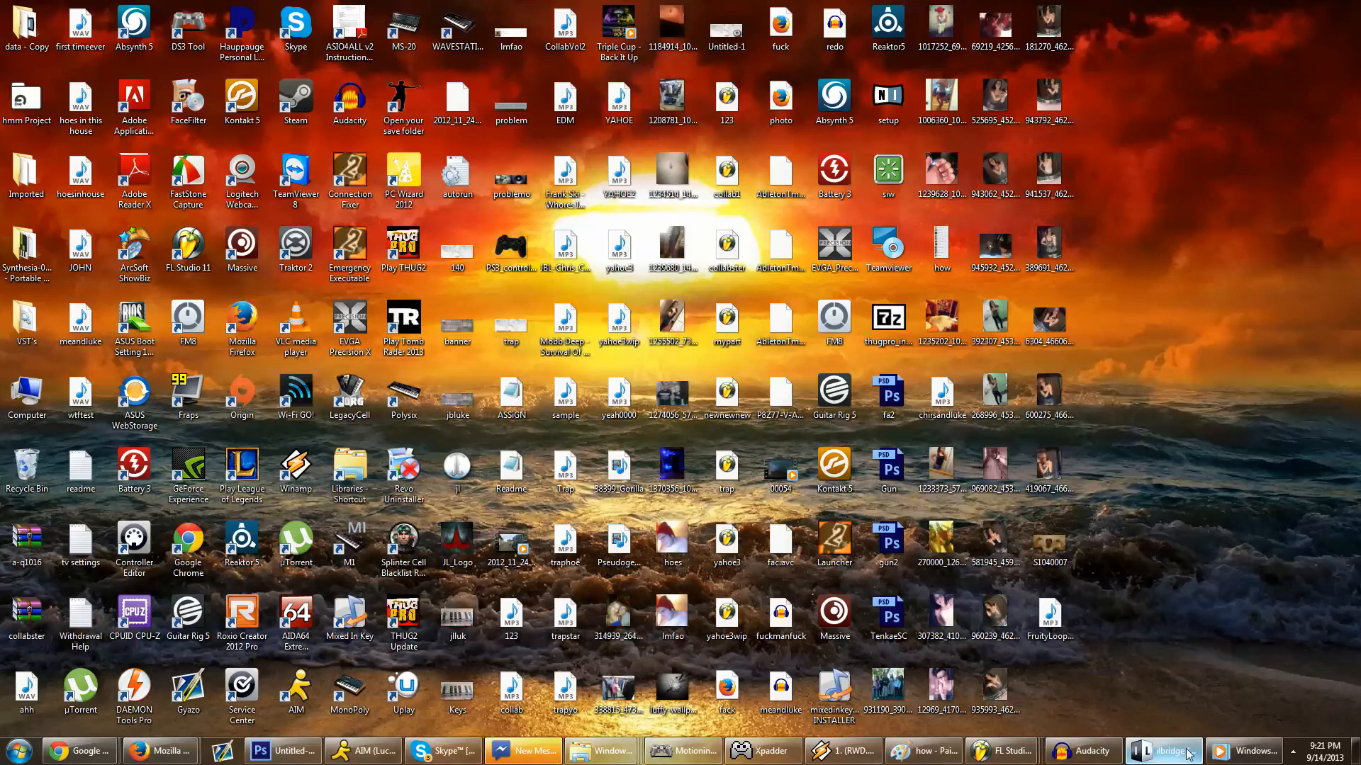
Step: Switch back to the unsaved FL Studio project, passing over the collabster.flp and EDMSTEP.flp windows
mouse_move(1003, 752)
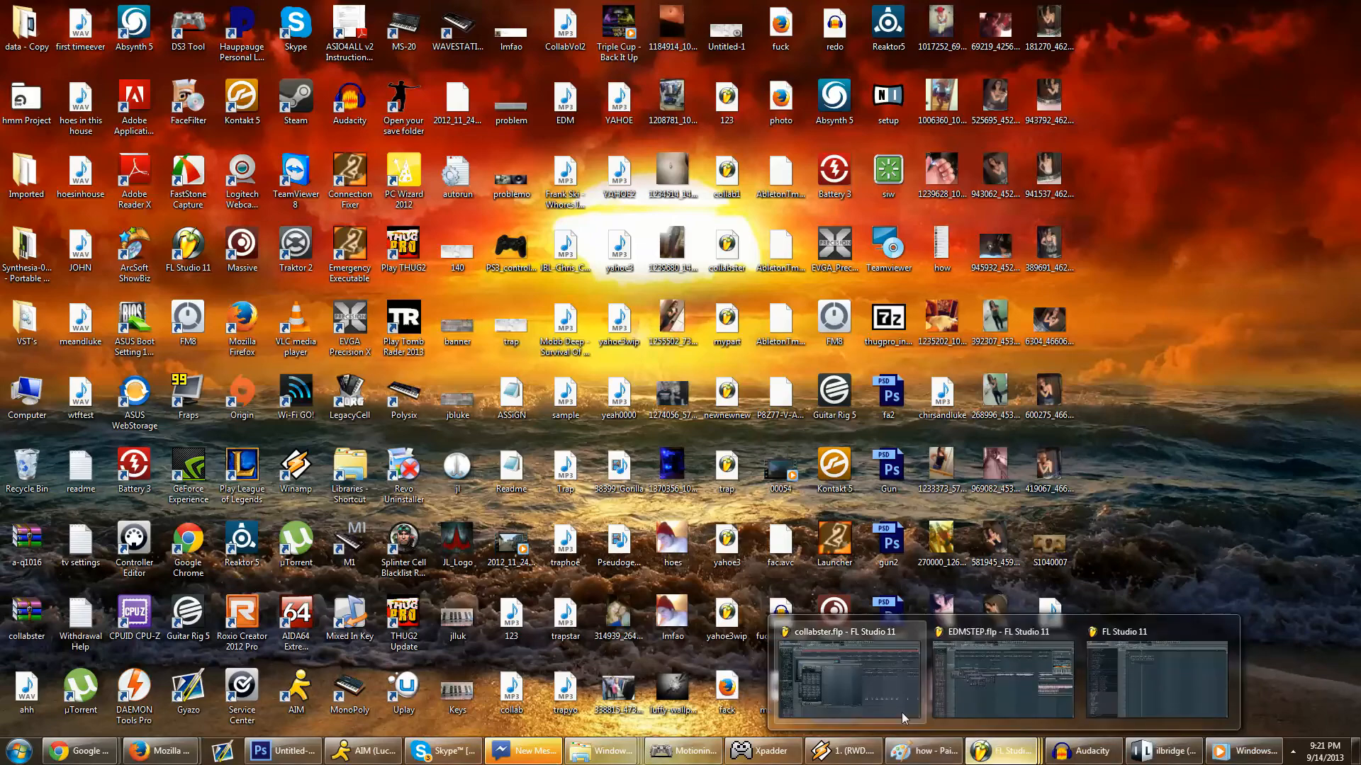
click(875, 698)
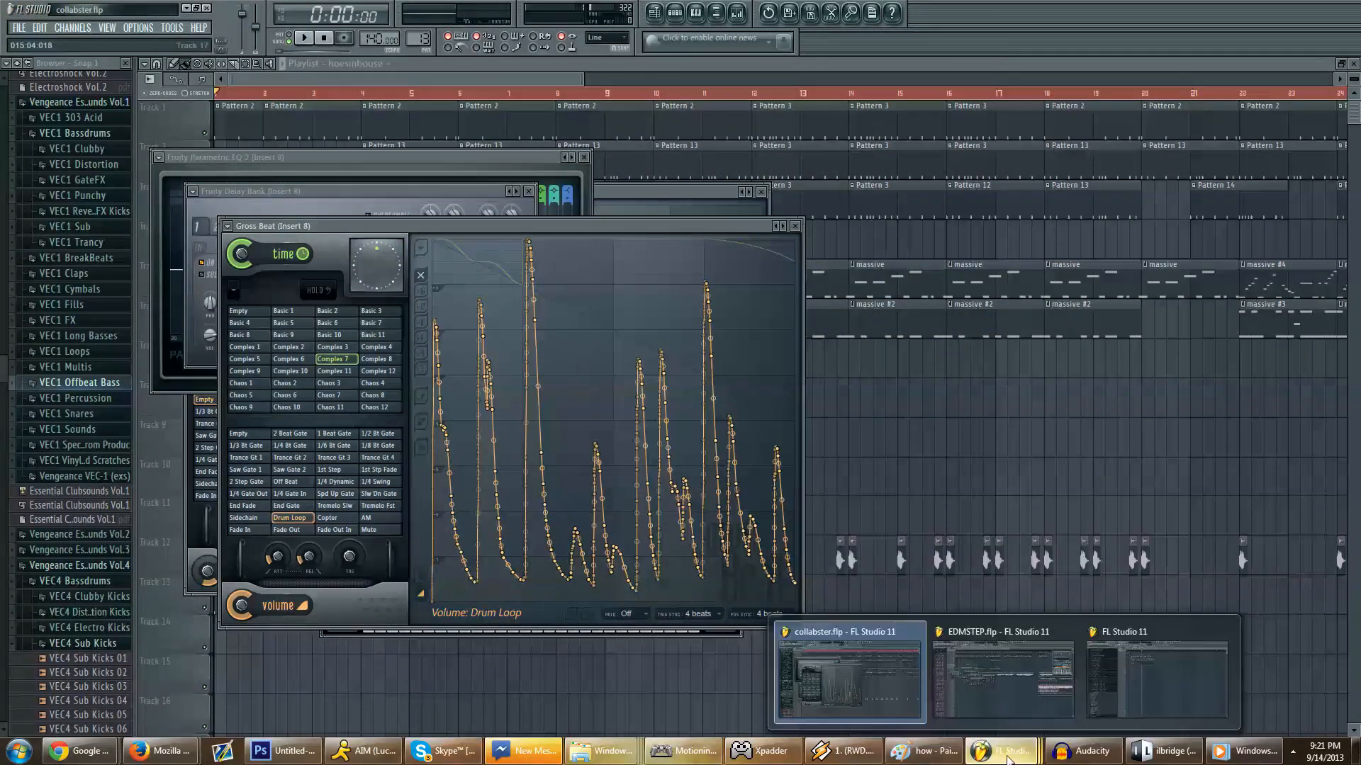
mouse_move(1059, 686)
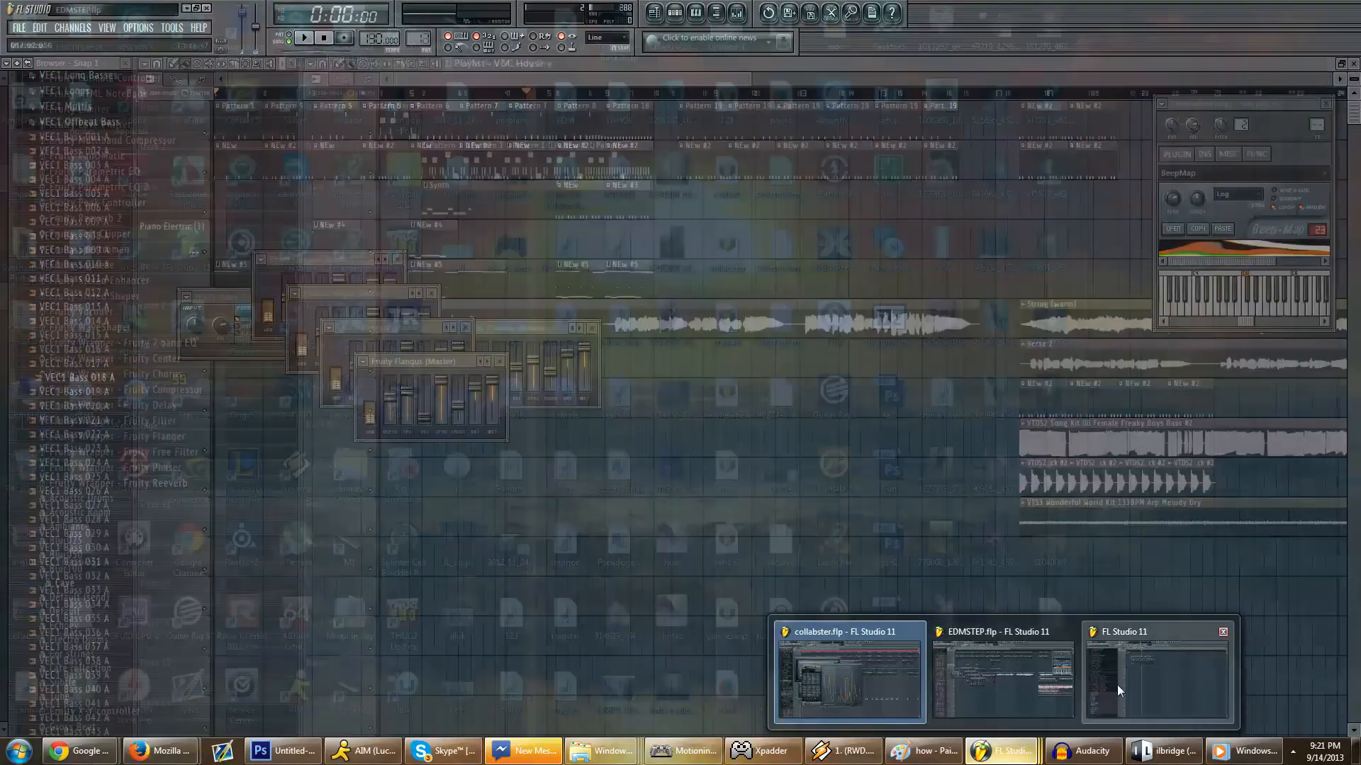
click(1117, 685)
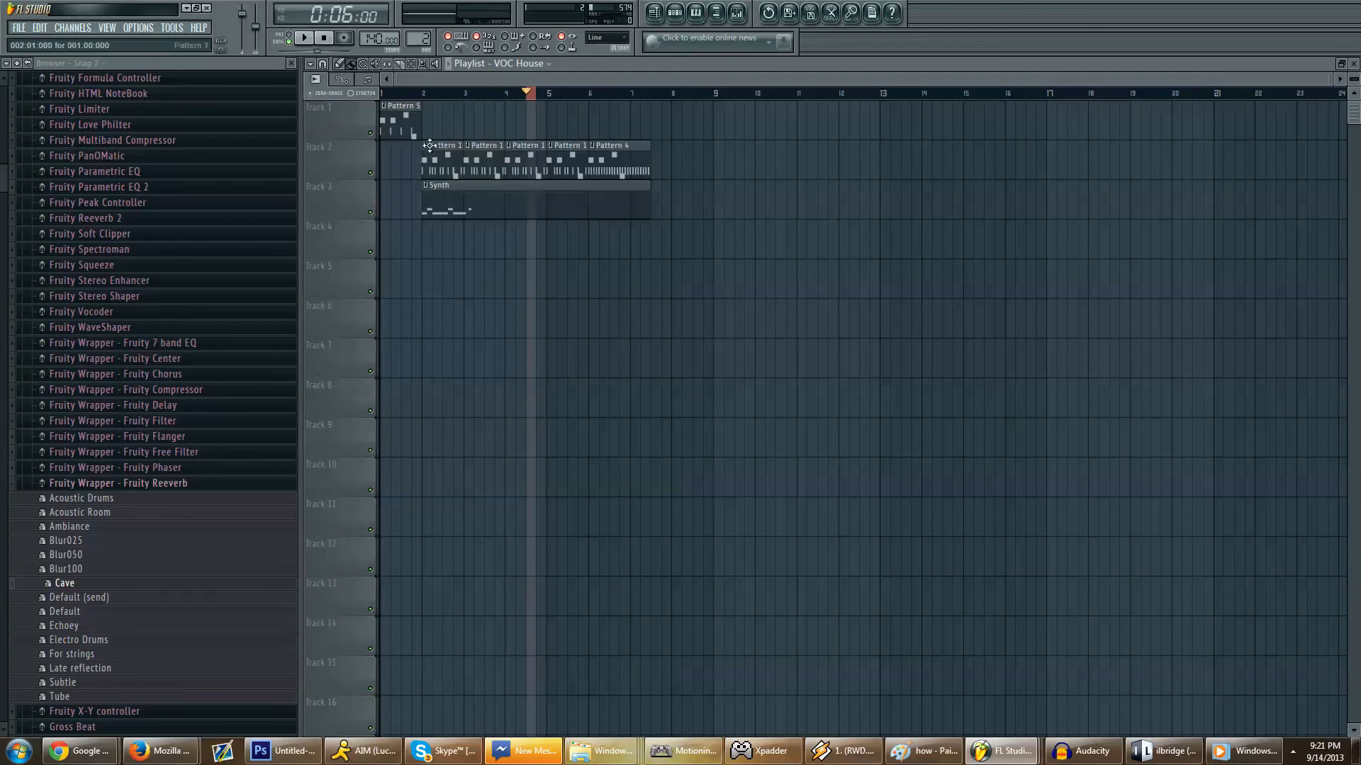
Step: Play a time selection from mid bar 4 to mid bar 7, and select the whole arrangement from bar 1 to bar 8
click(526, 99)
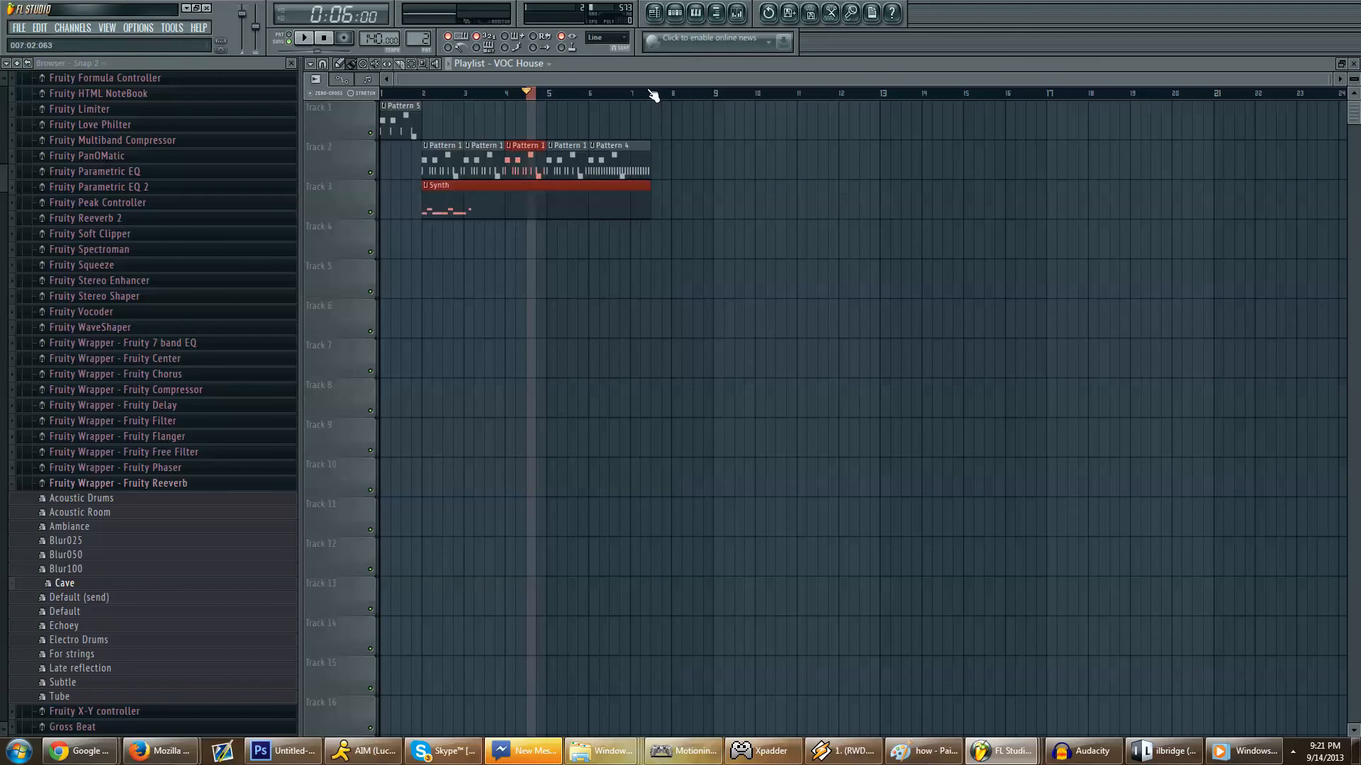
drag(526, 93, 661, 97)
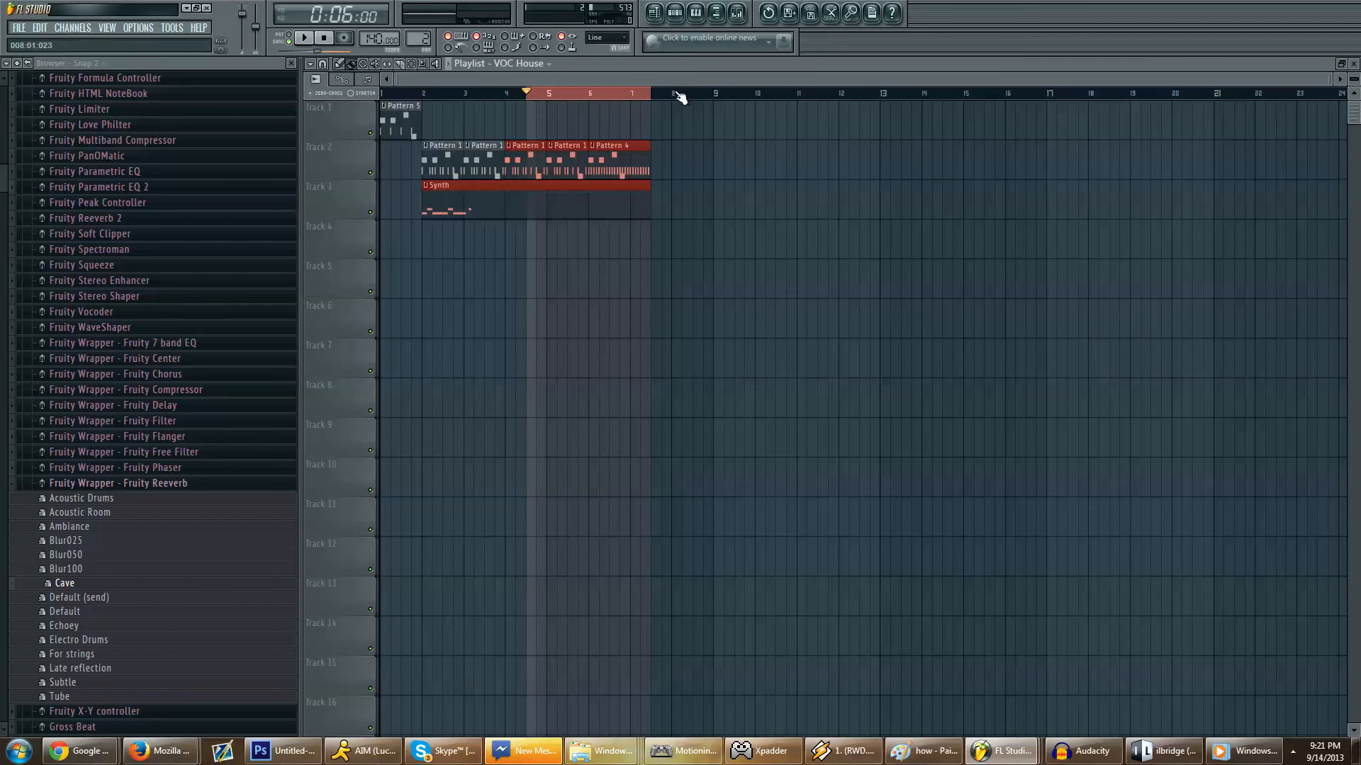
key(space)
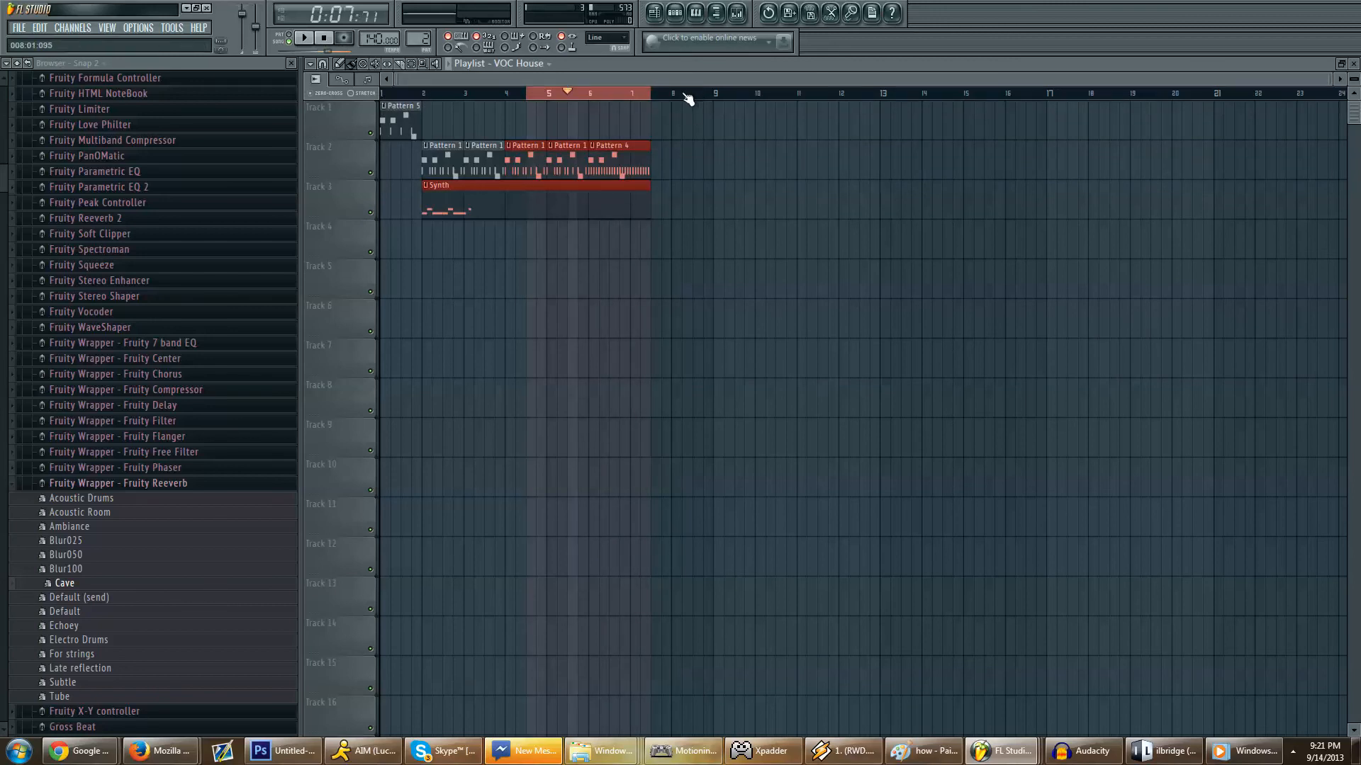
drag(685, 93, 382, 99)
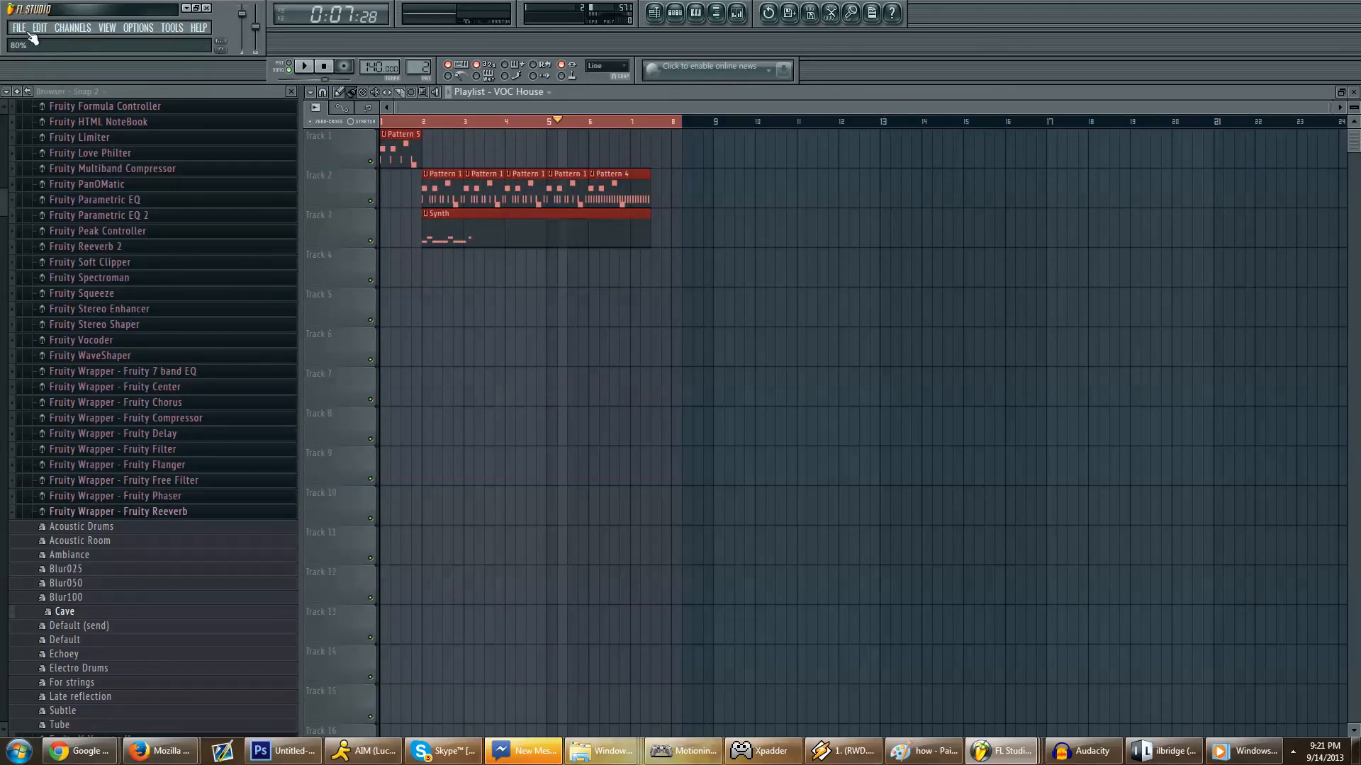
Step: Start saving to the Desktop, try the existing name FruityLoopsExample.mp3 and decline replacing that file
click(788, 14)
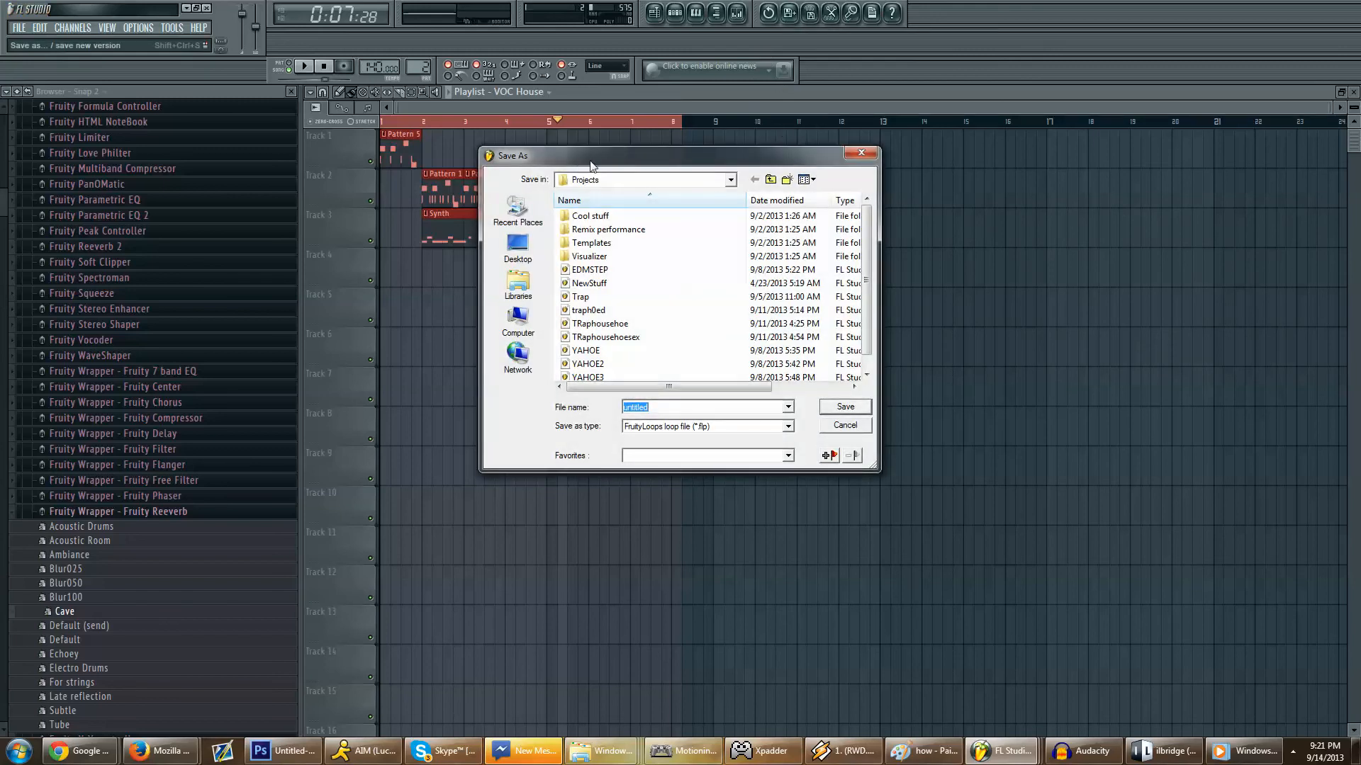
click(518, 247)
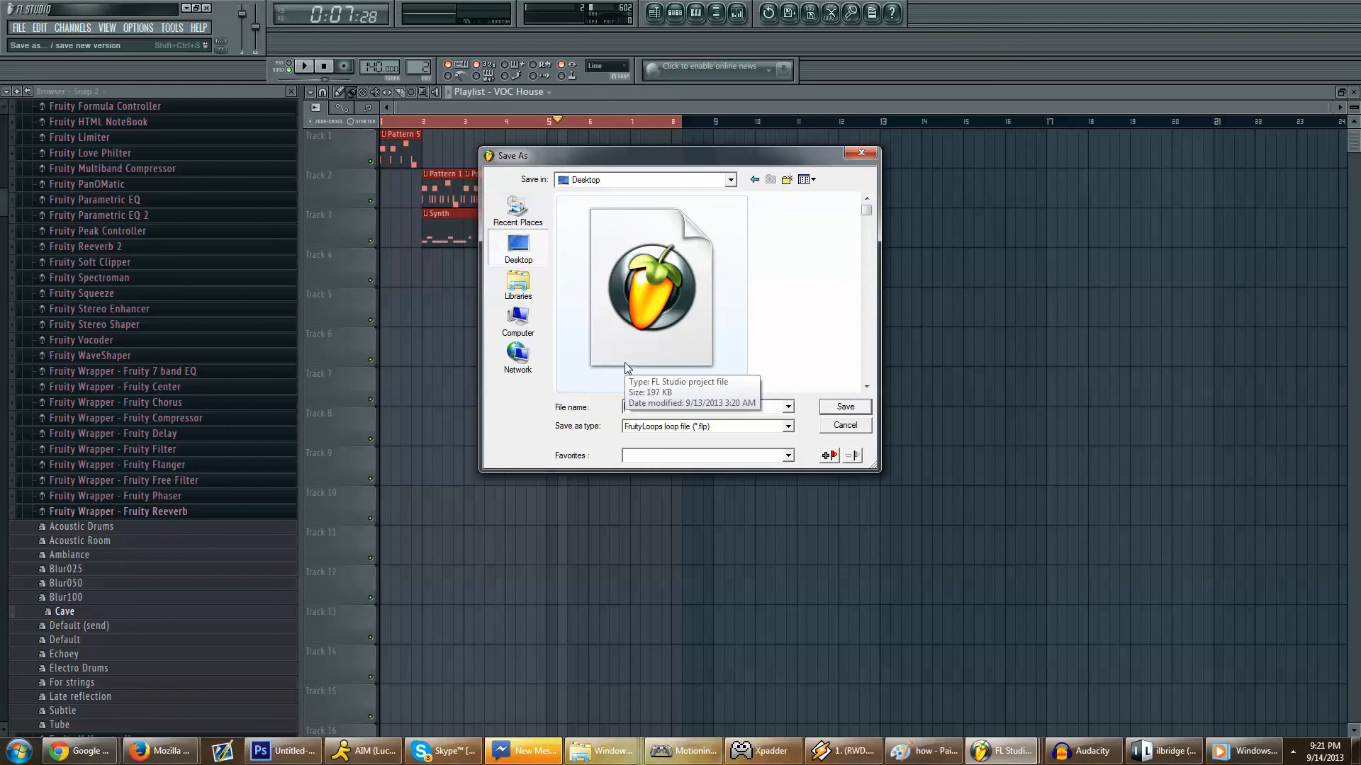
text(fru)
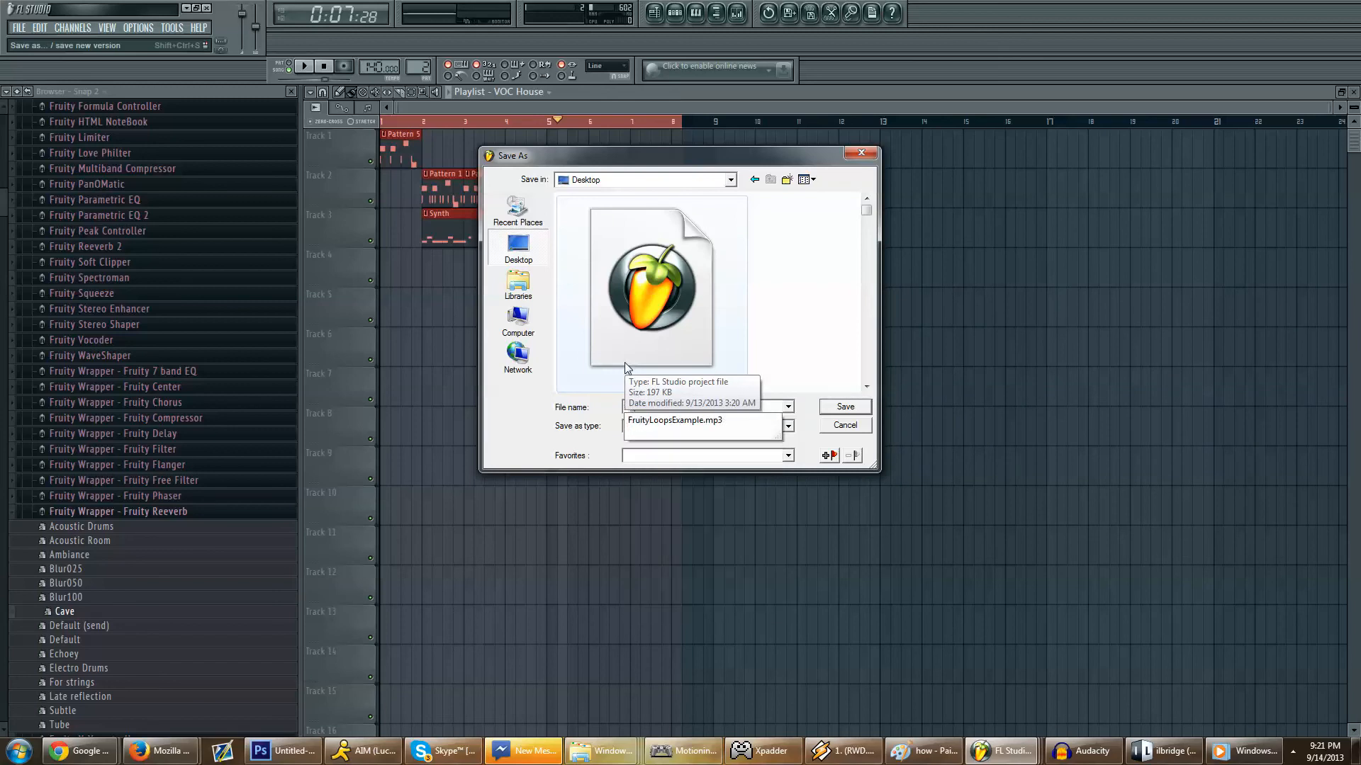
key(Down)
key(Return)
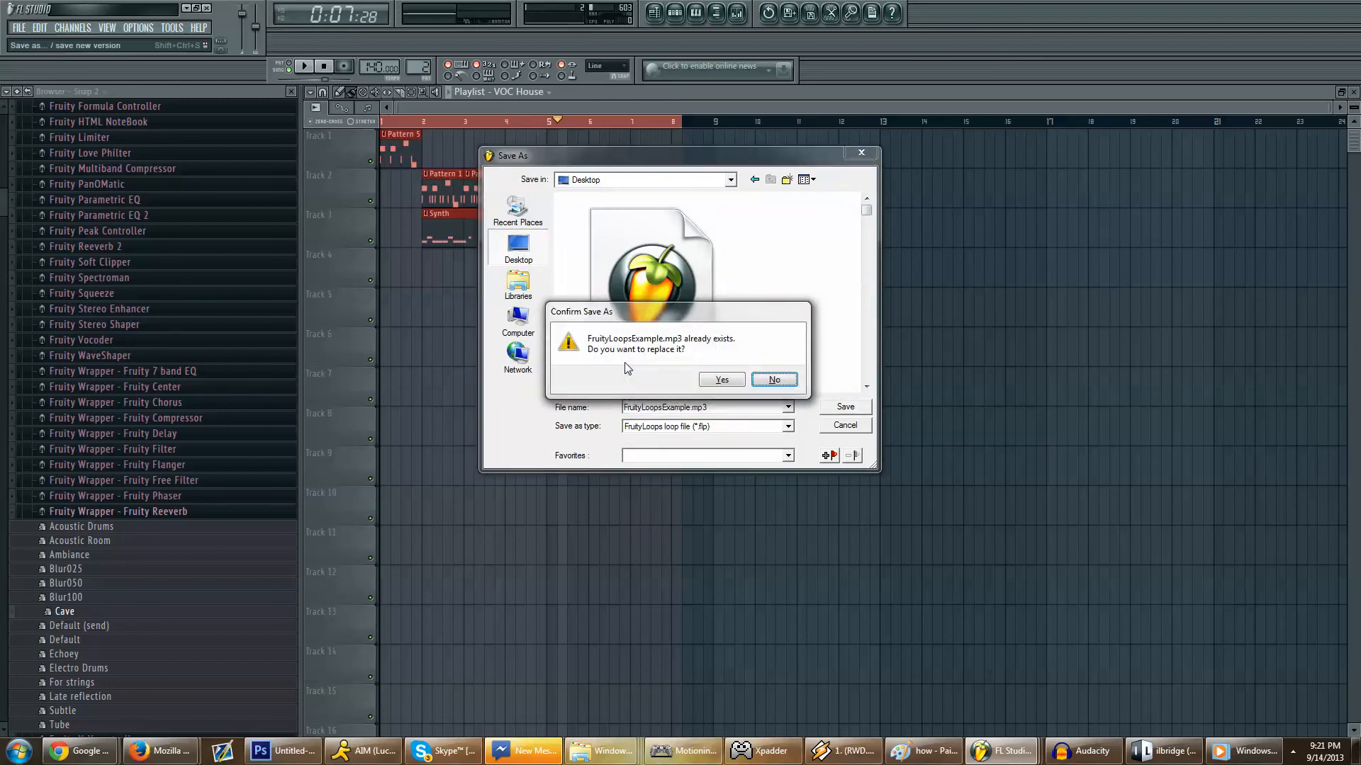
key(Tab)
key(Return)
Step: Name the file example, set its type to MPEG 3 audio file (*.mp3) and render it to the Desktop
text(example)
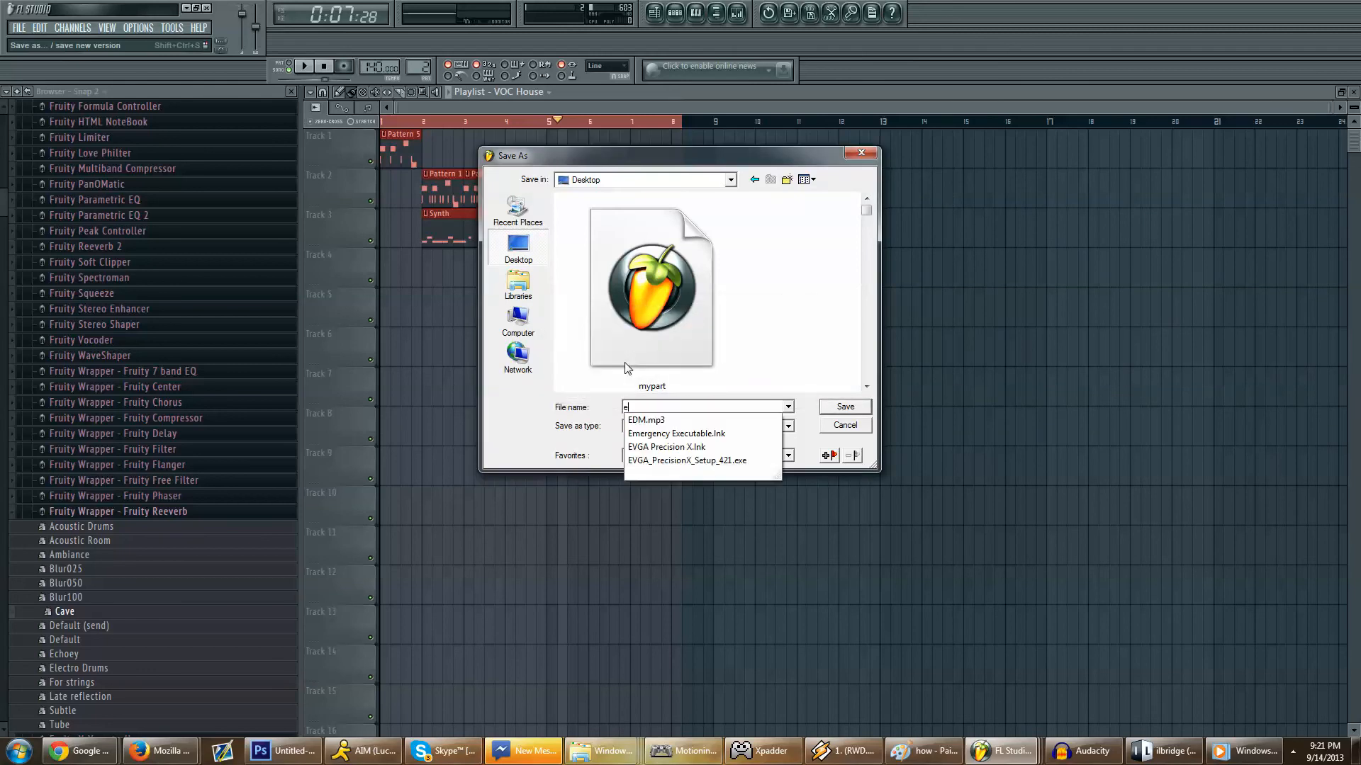
key(Tab)
key(Down)
key(Down)
key(Down)
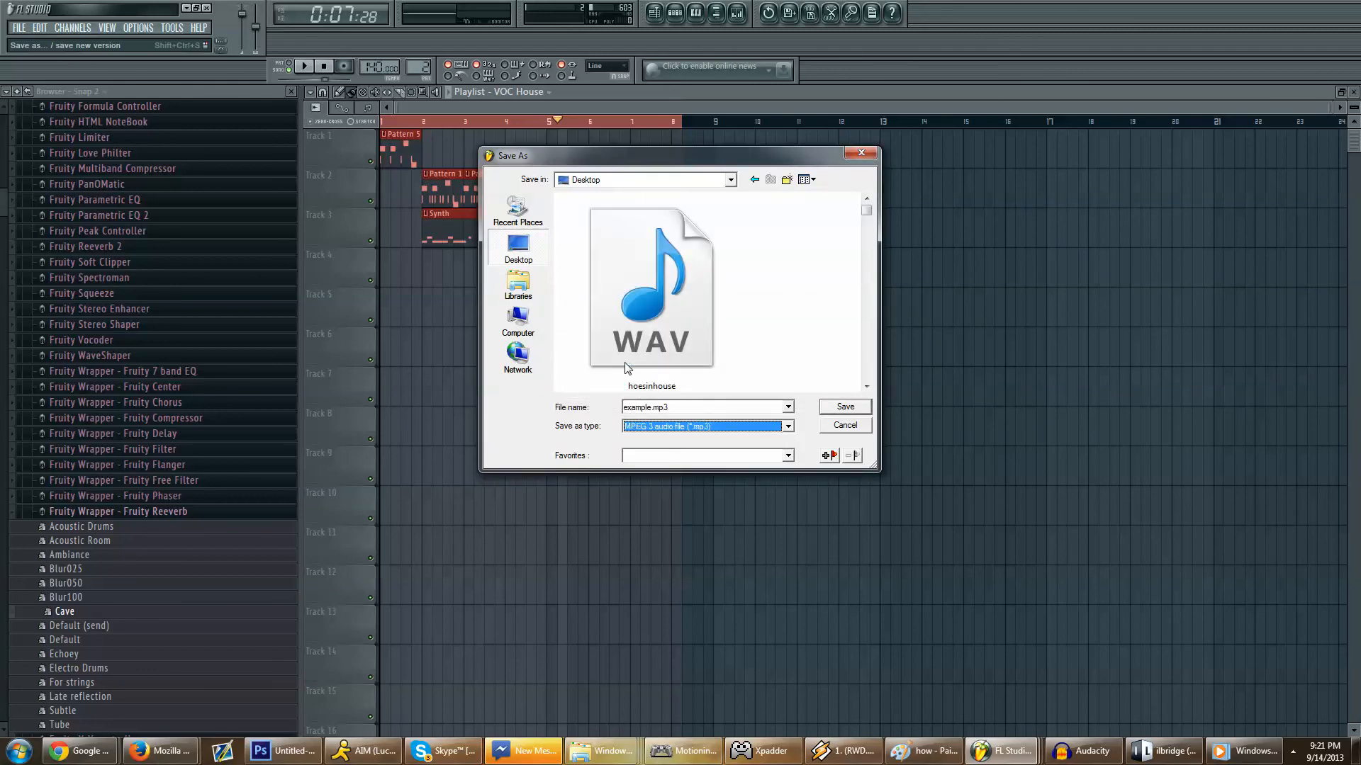
key(Return)
key(Return)
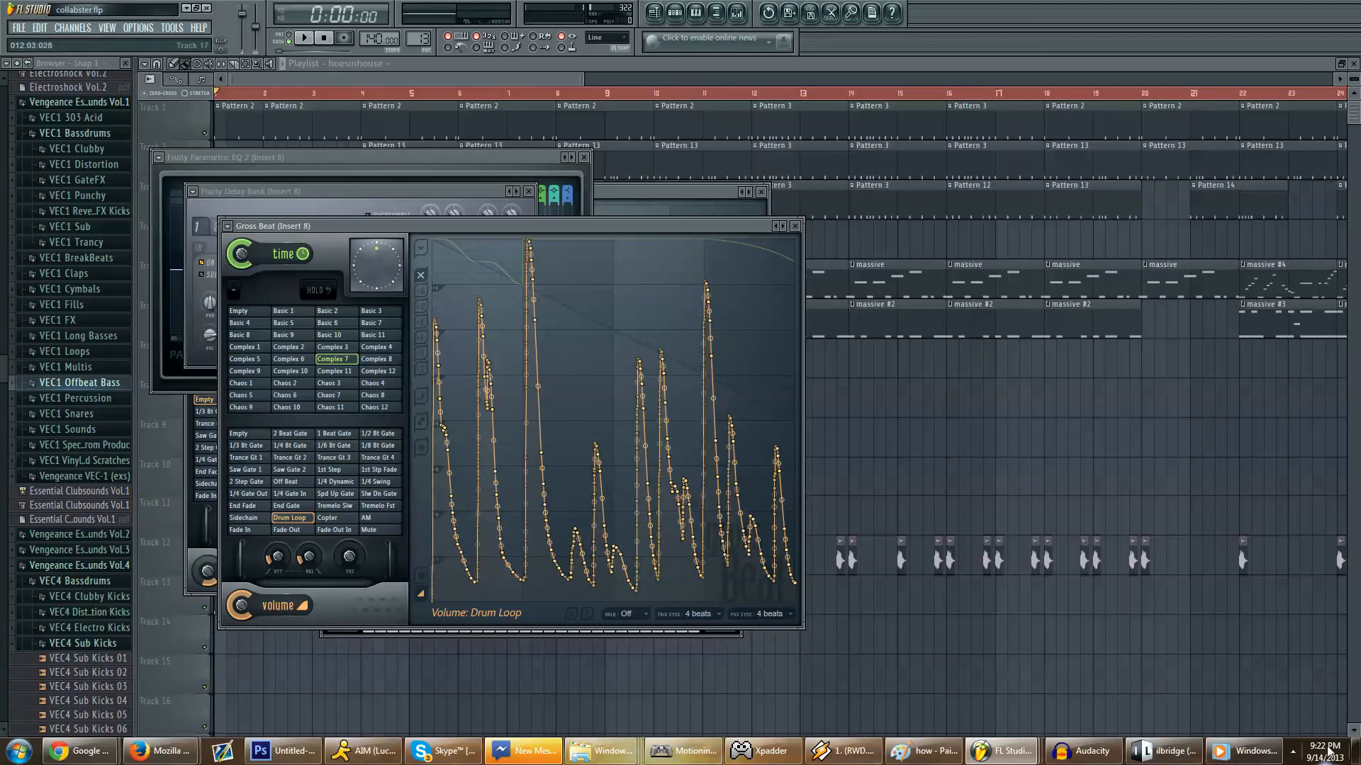
Step: Show the desktop, play the rendered example MP3, lower the player volume slightly and pause playback
click(1355, 751)
double_click(1050, 689)
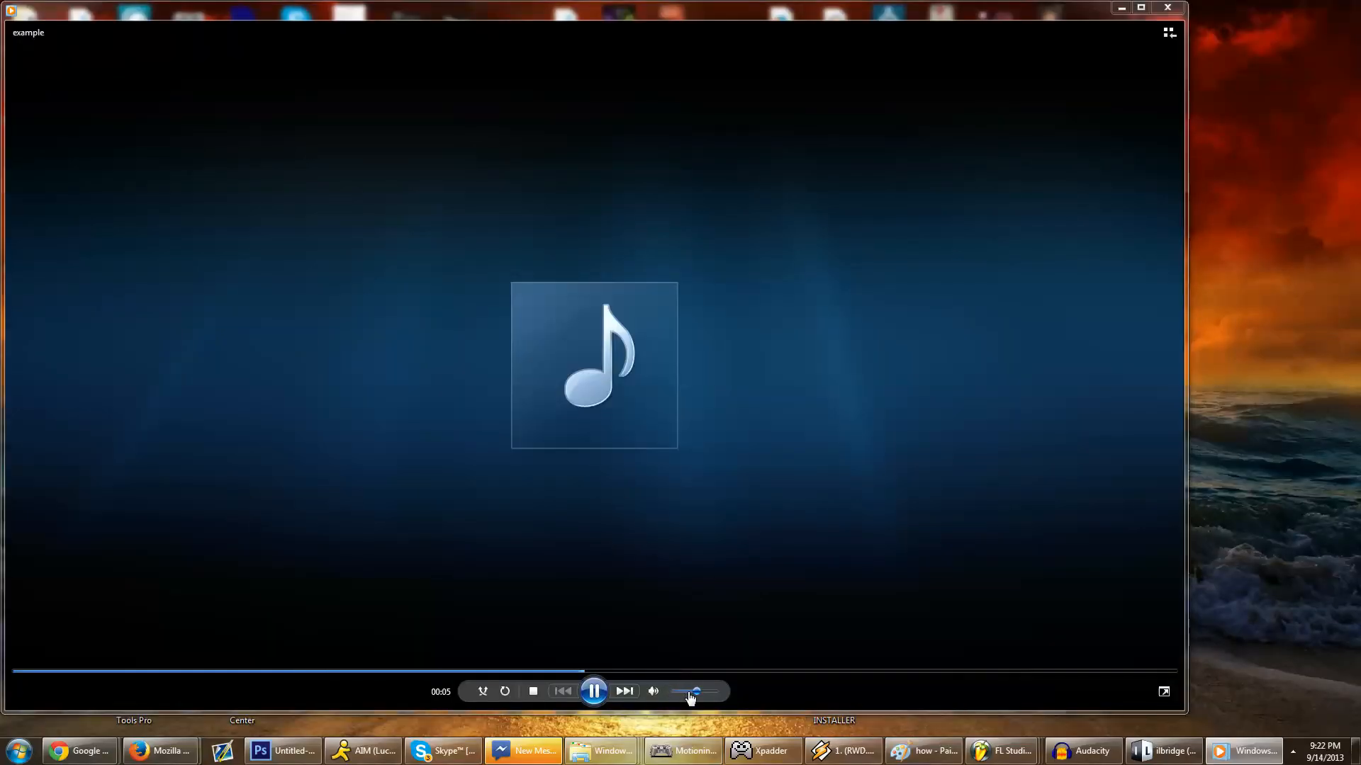
drag(693, 694, 686, 694)
click(599, 700)
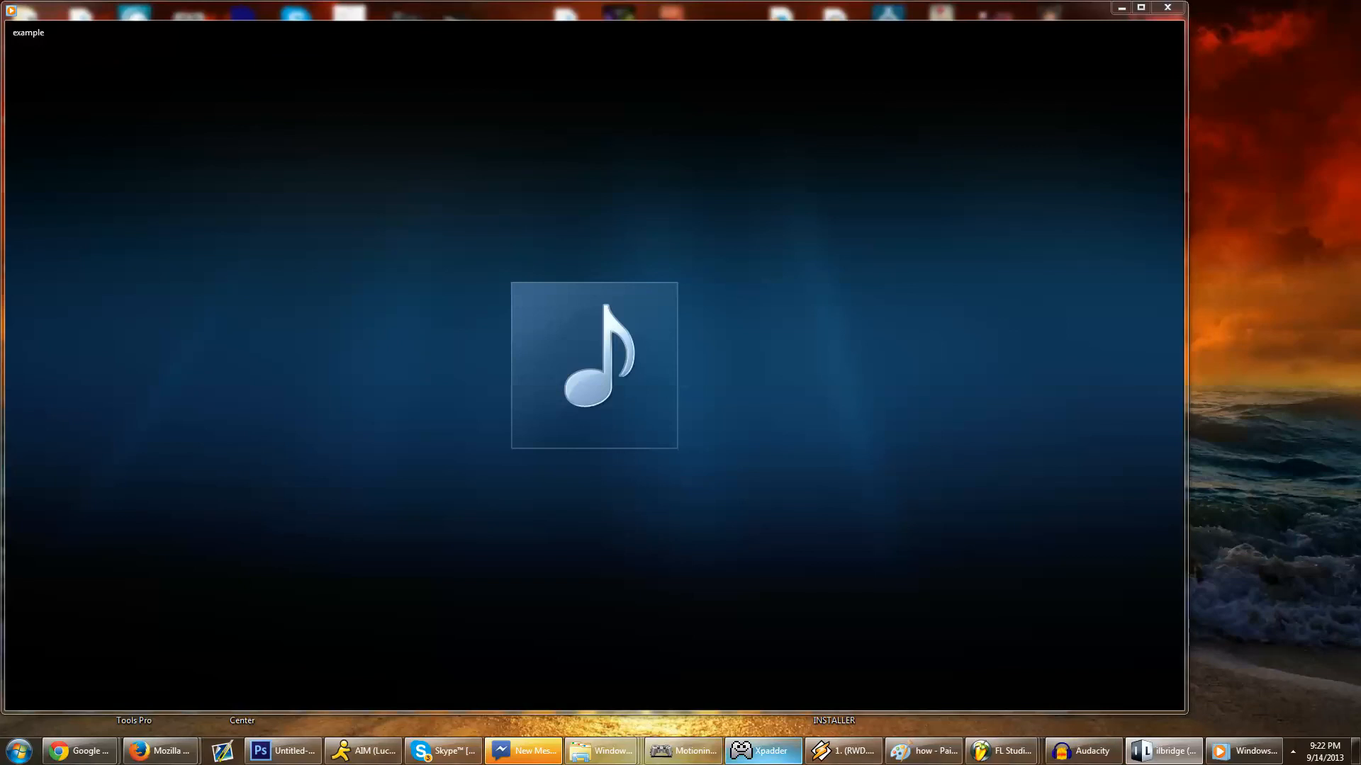
mouse_move(763, 752)
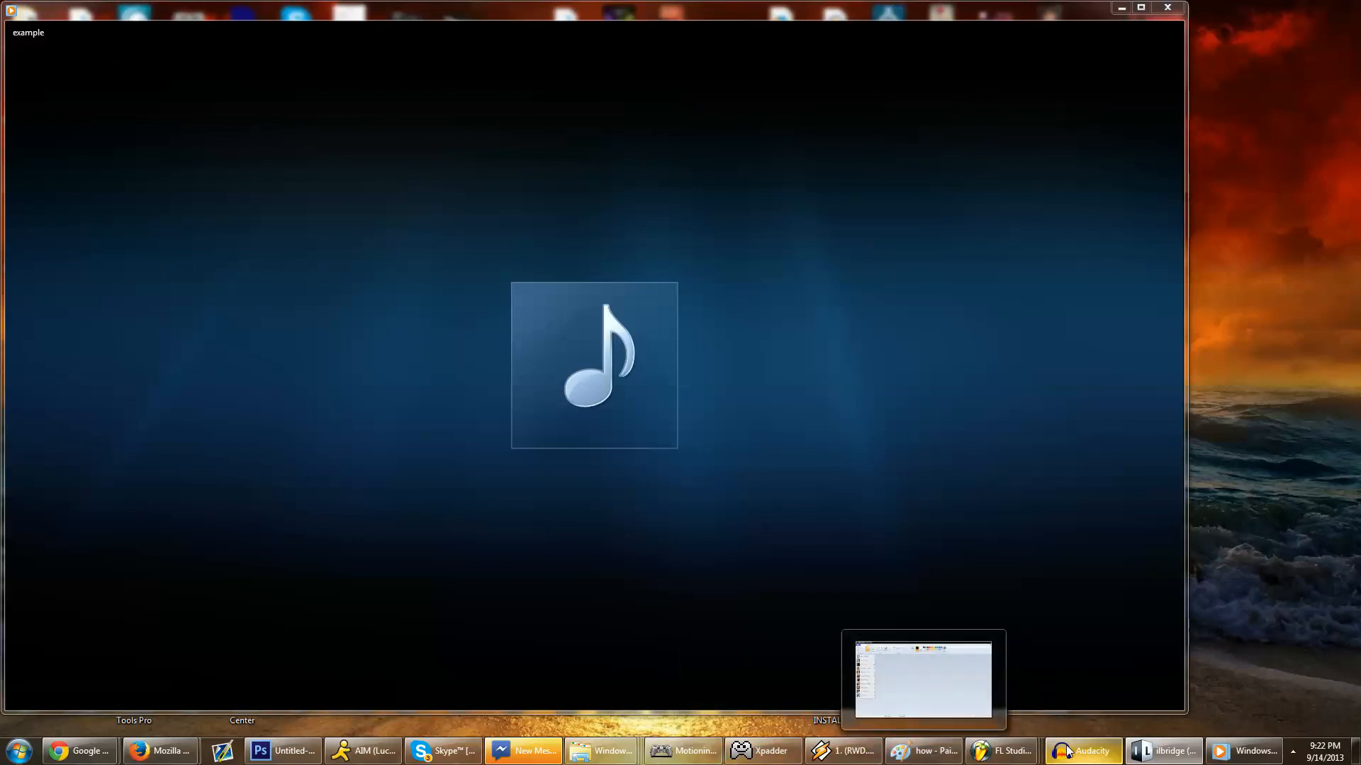
Step: Switch back to the EDMSTEP.flp project in FL Studio and bring its playlist in front of the plugin windows
mouse_move(1002, 750)
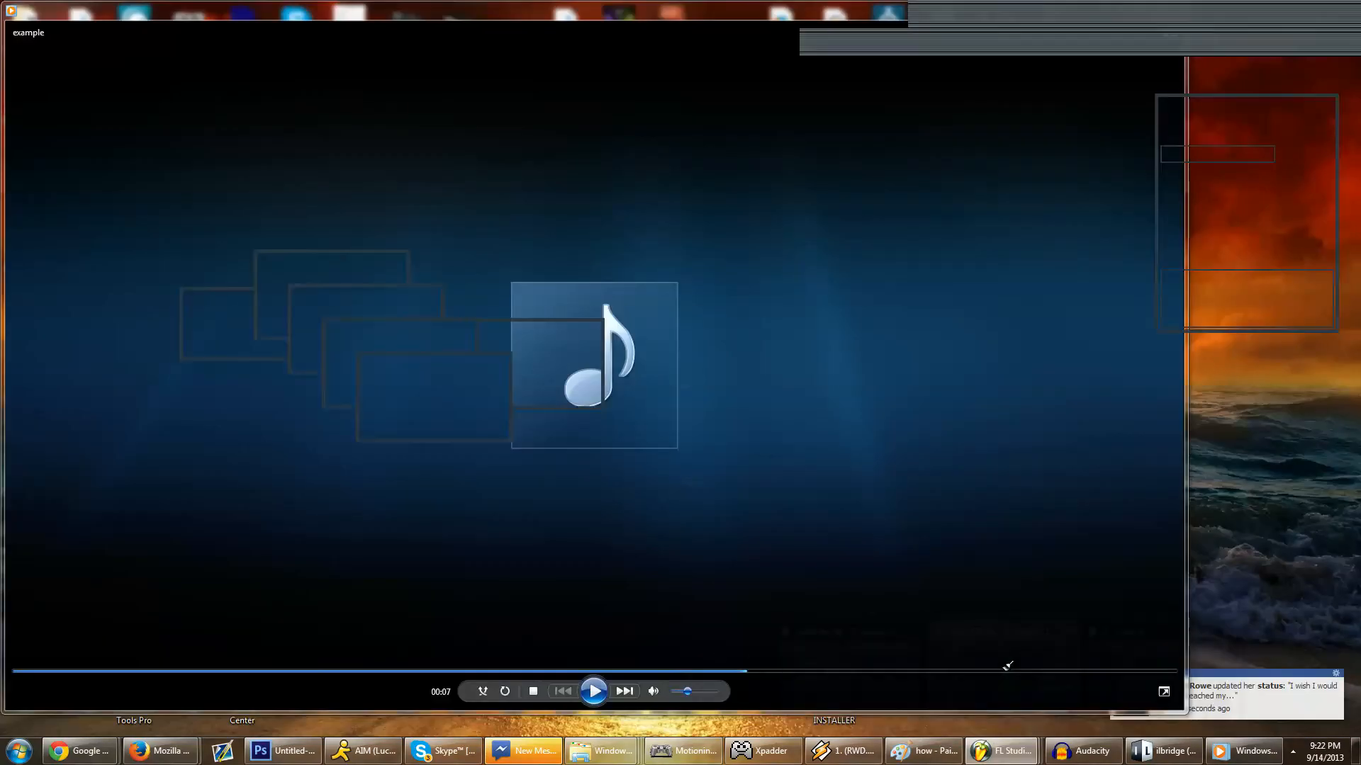
click(1007, 665)
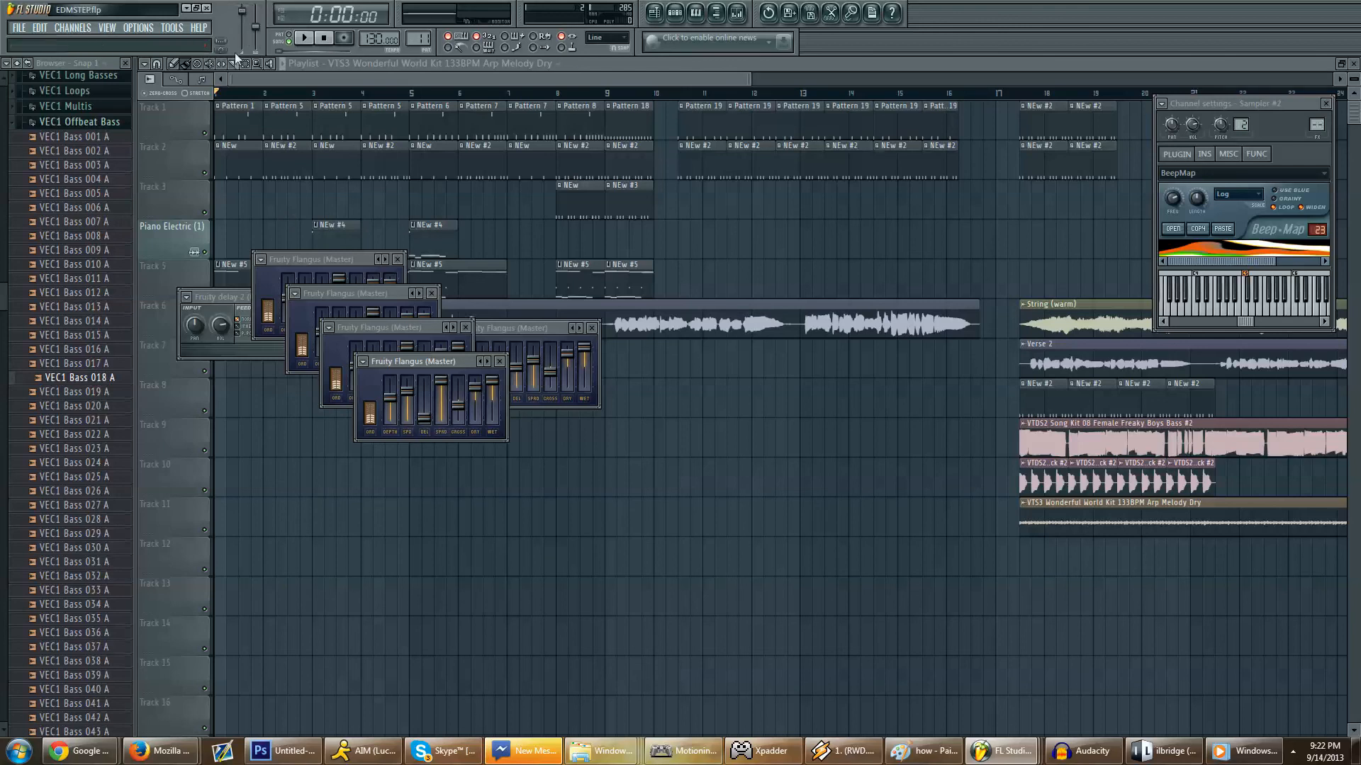
click(920, 65)
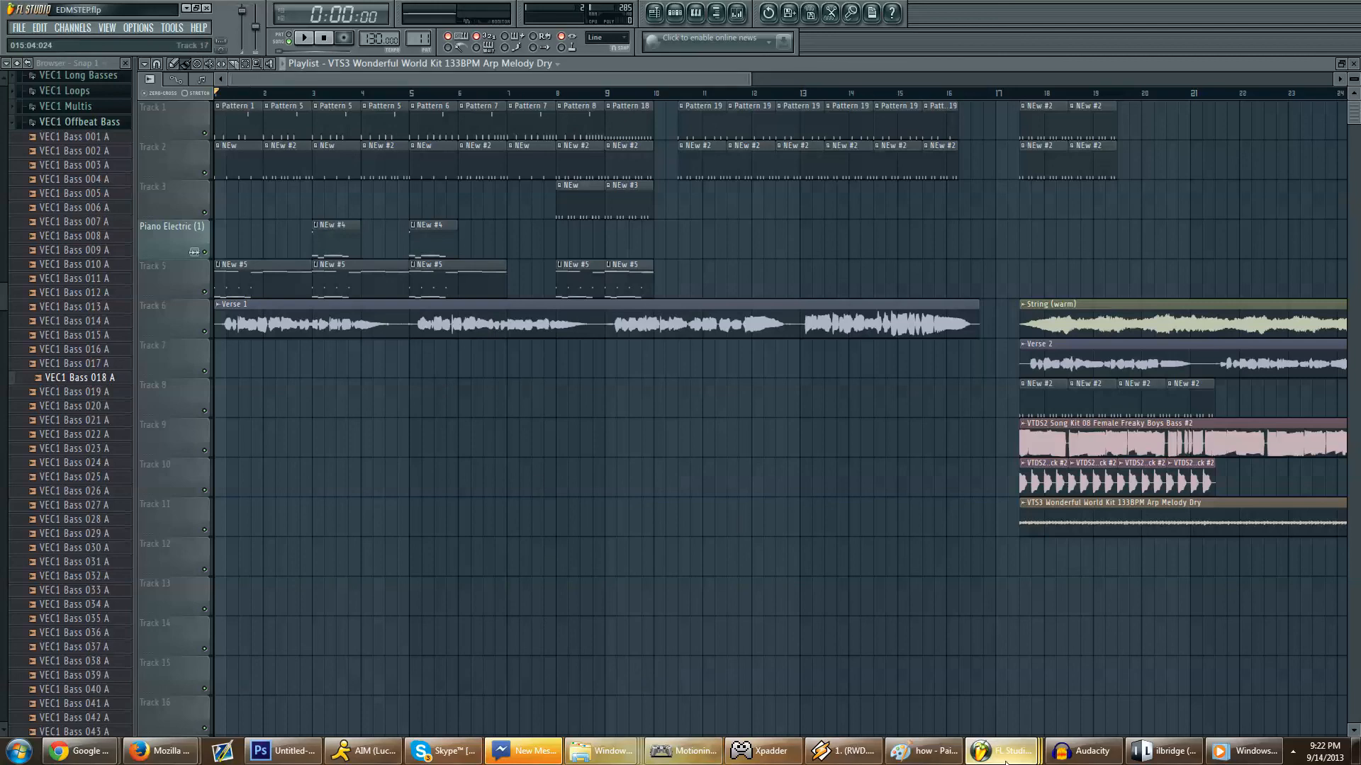
Step: Switch to the collabster.flp project window, start opening another project and try to save the pending changes
click(982, 752)
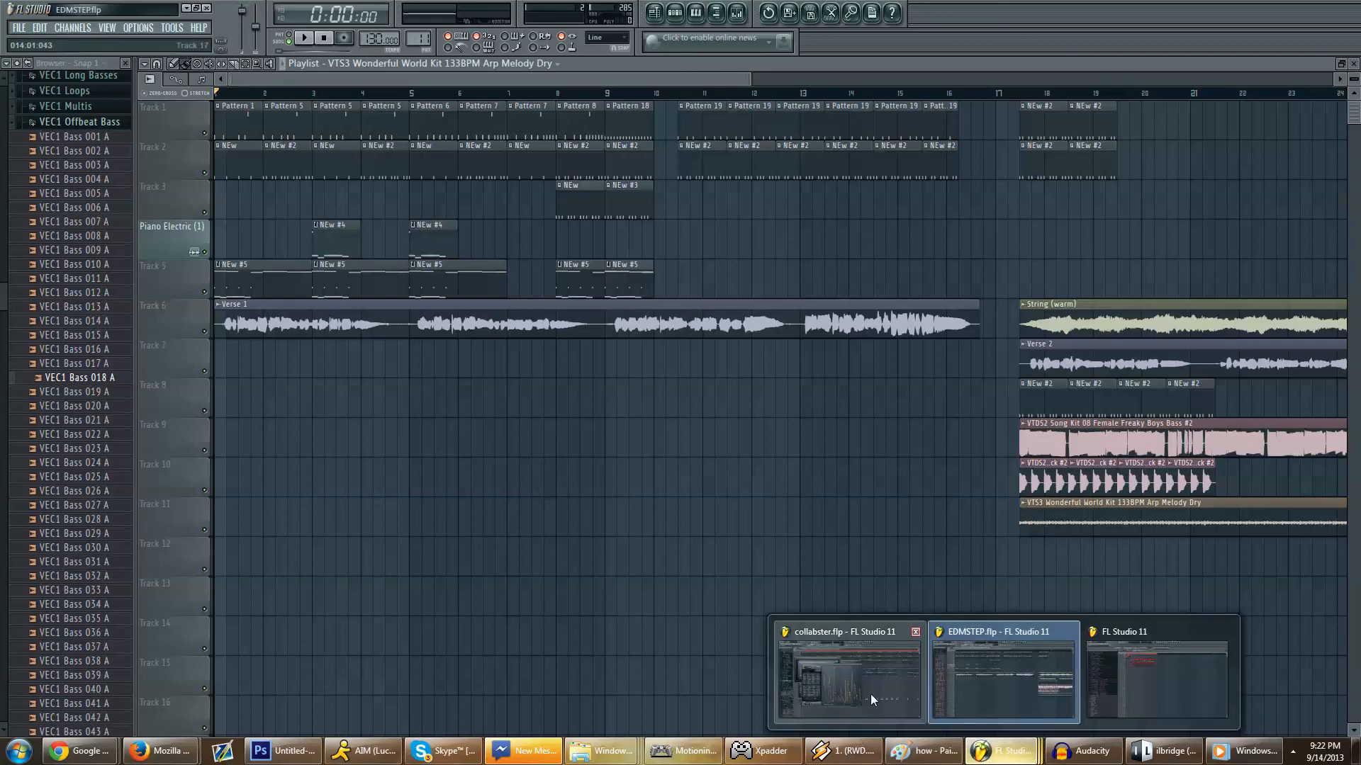
click(873, 693)
click(20, 28)
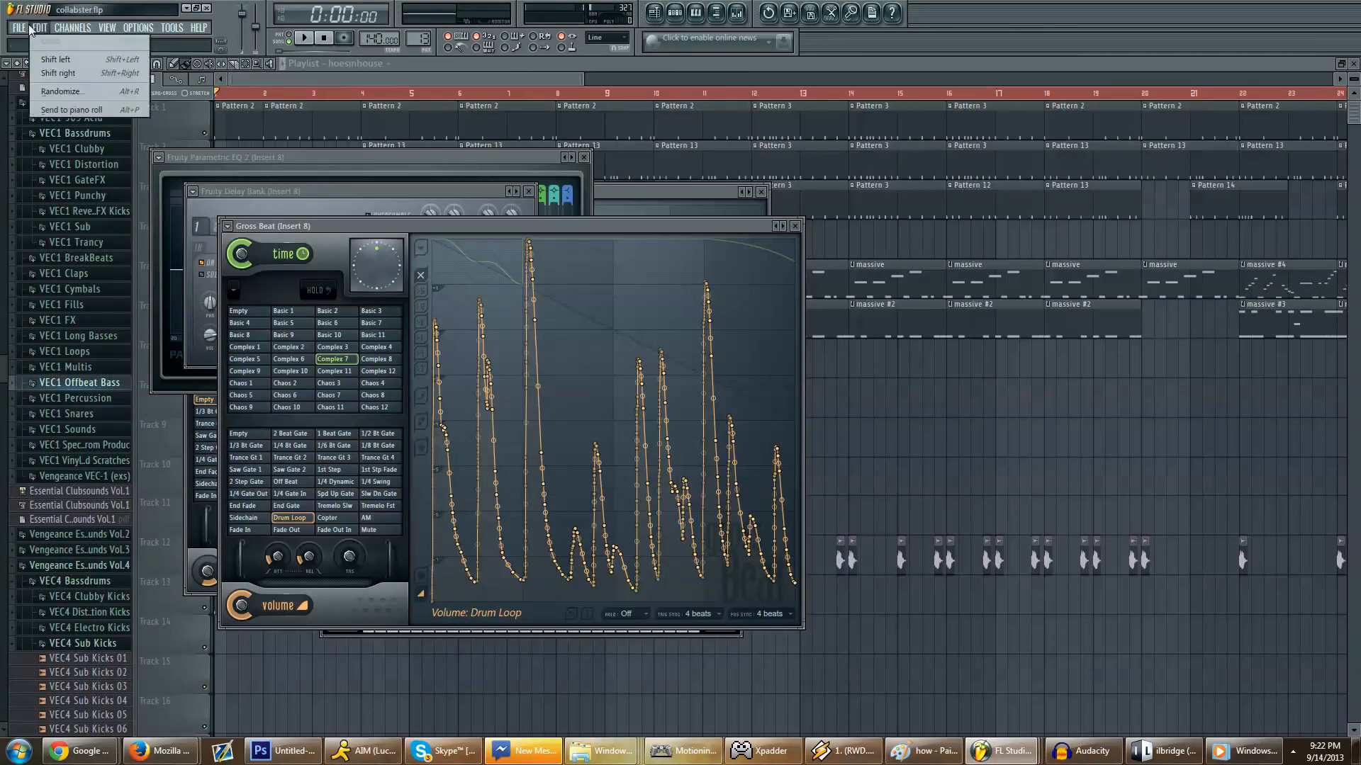
click(57, 70)
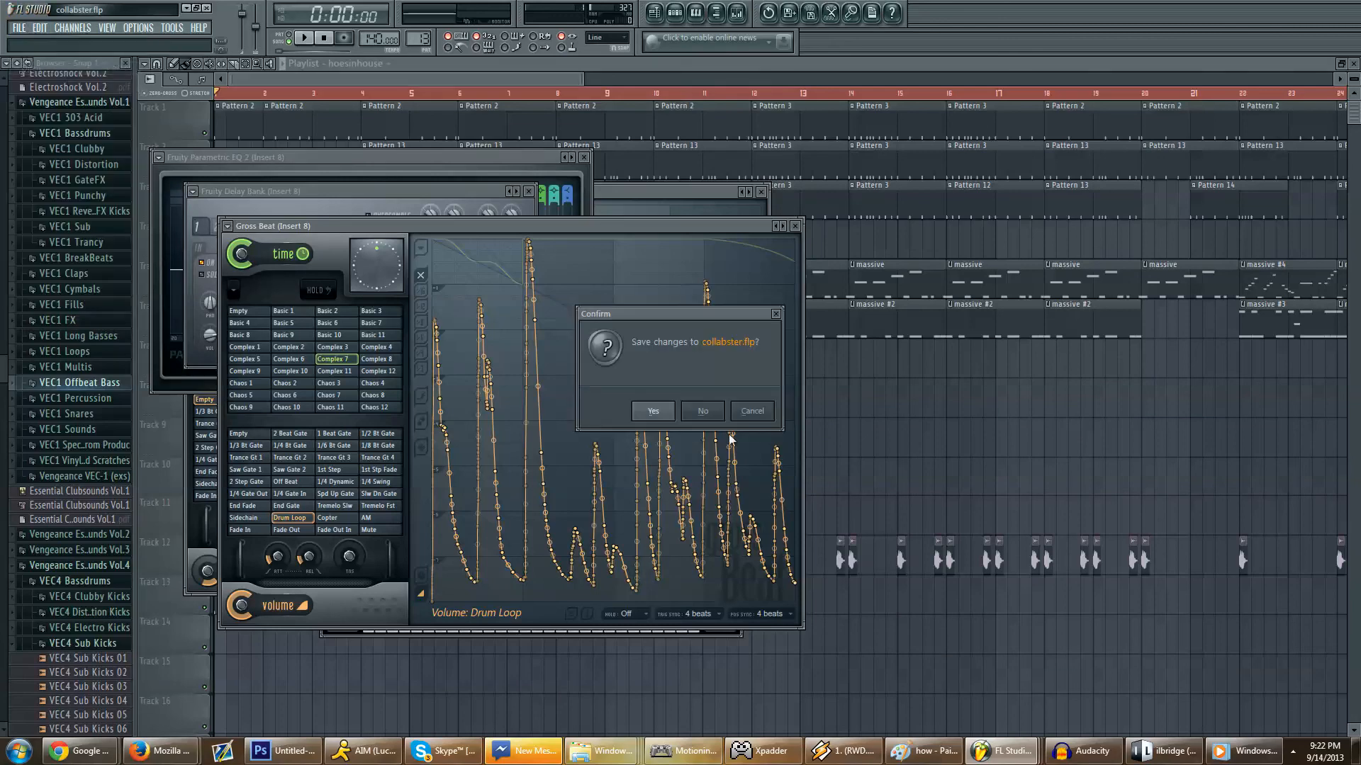
click(654, 412)
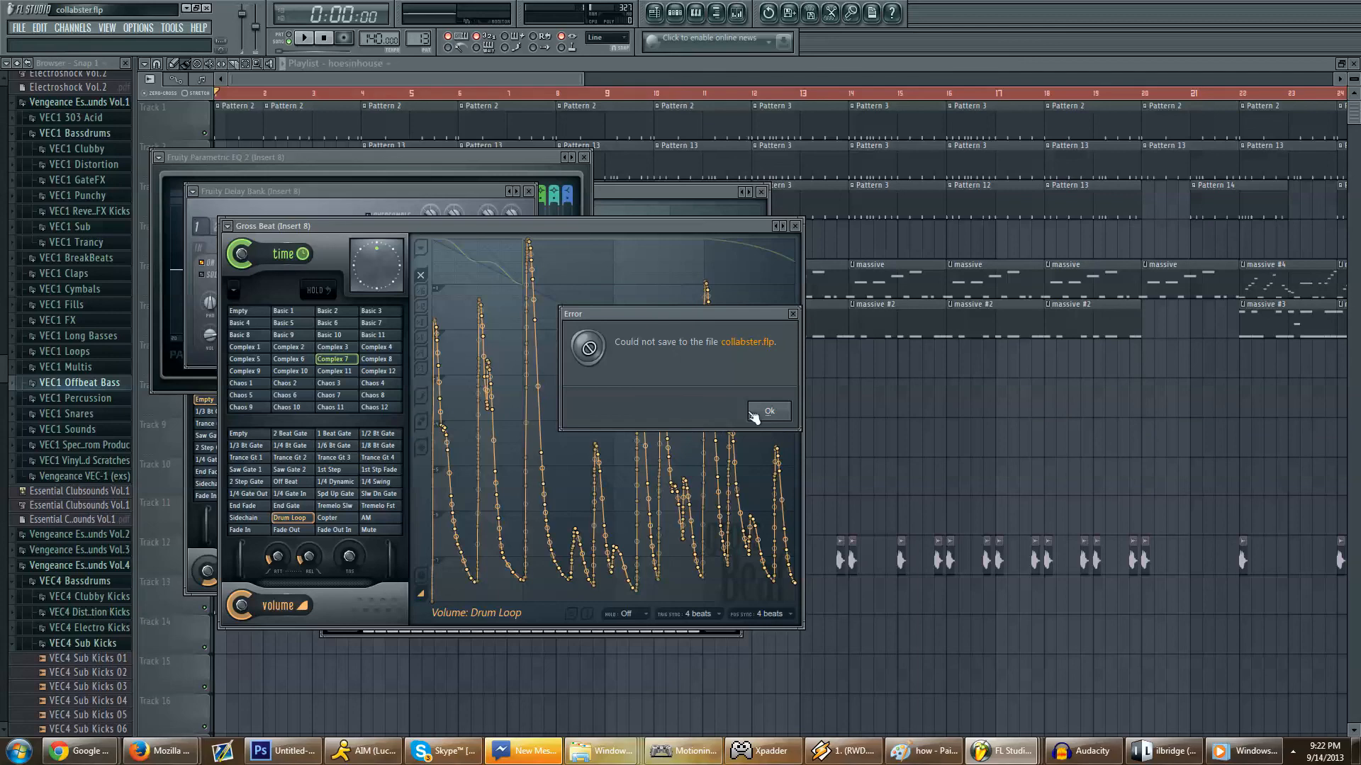
click(768, 412)
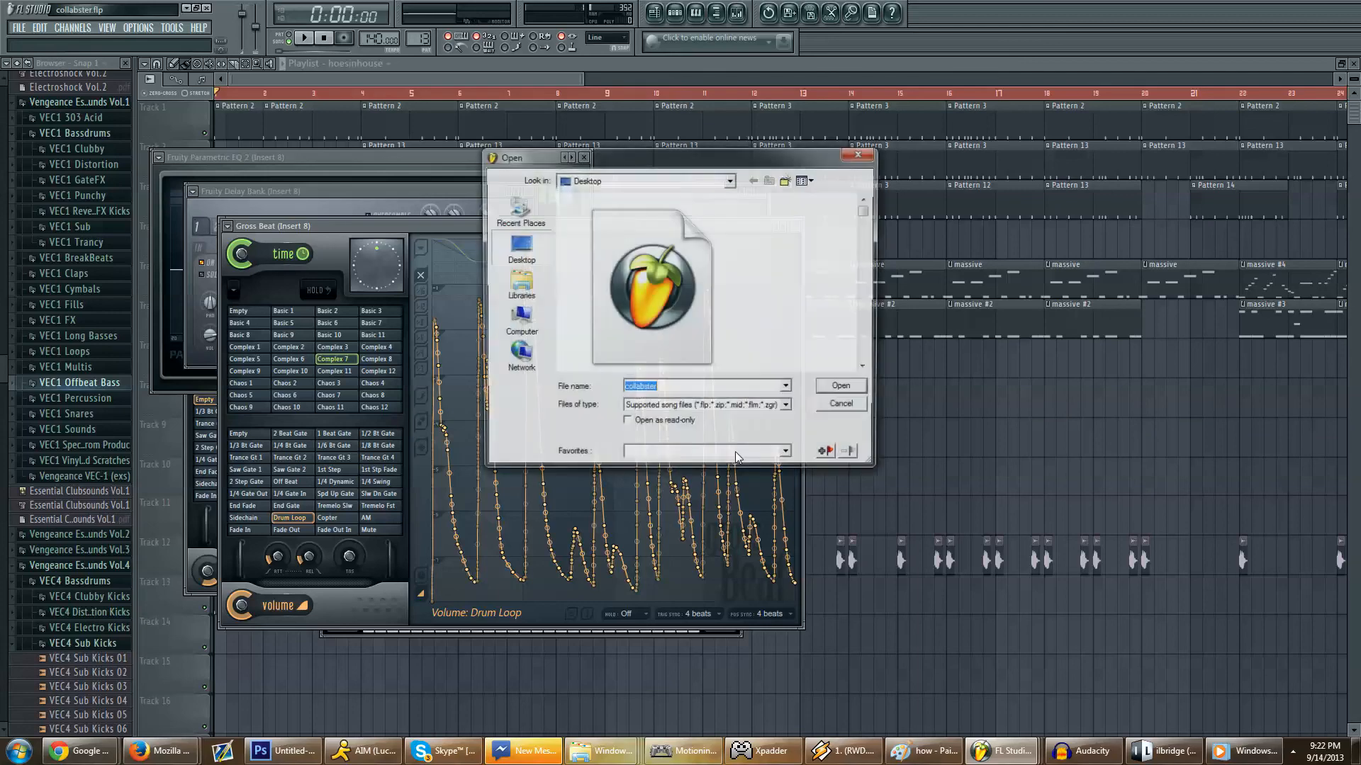
Step: Try to open a project named newcollab from the Desktop, limiting the file type to FL Studio song file (*.flp)
text(newc)
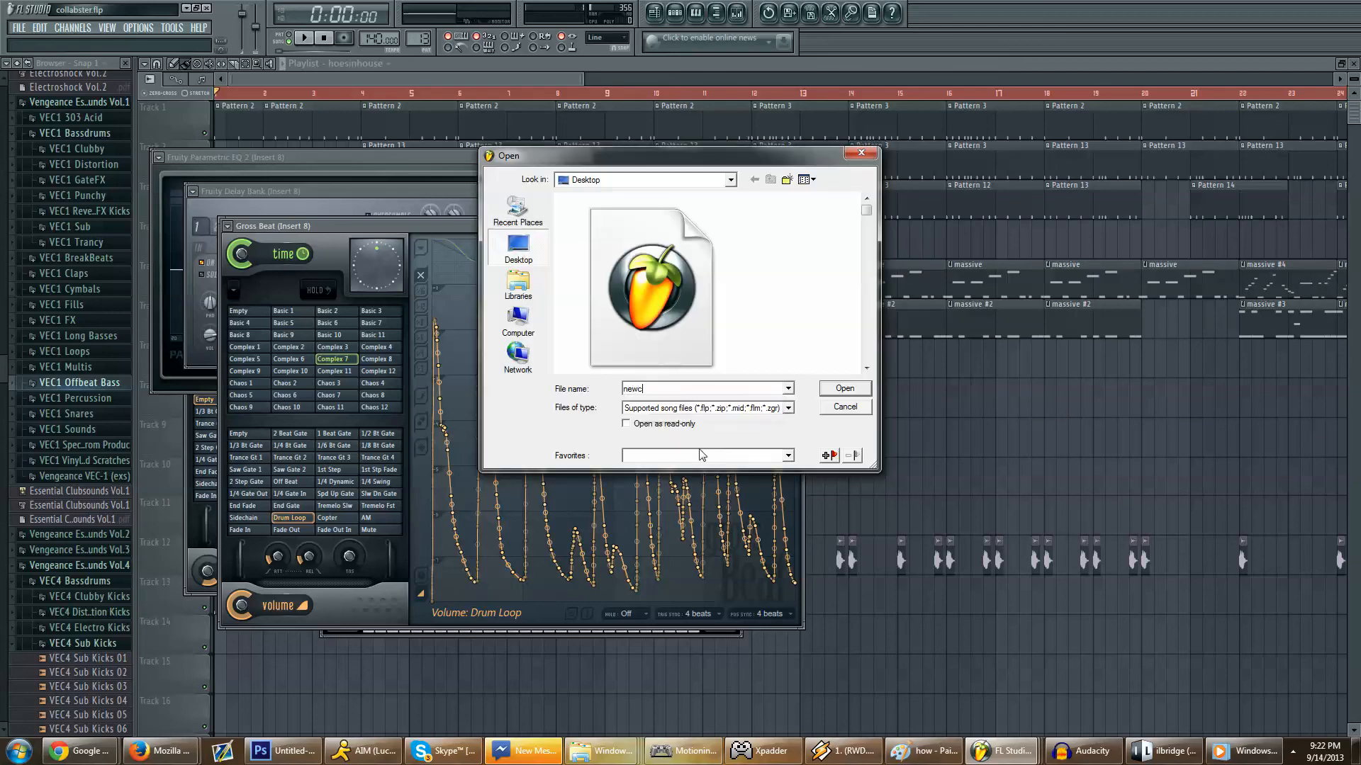
key(Tab)
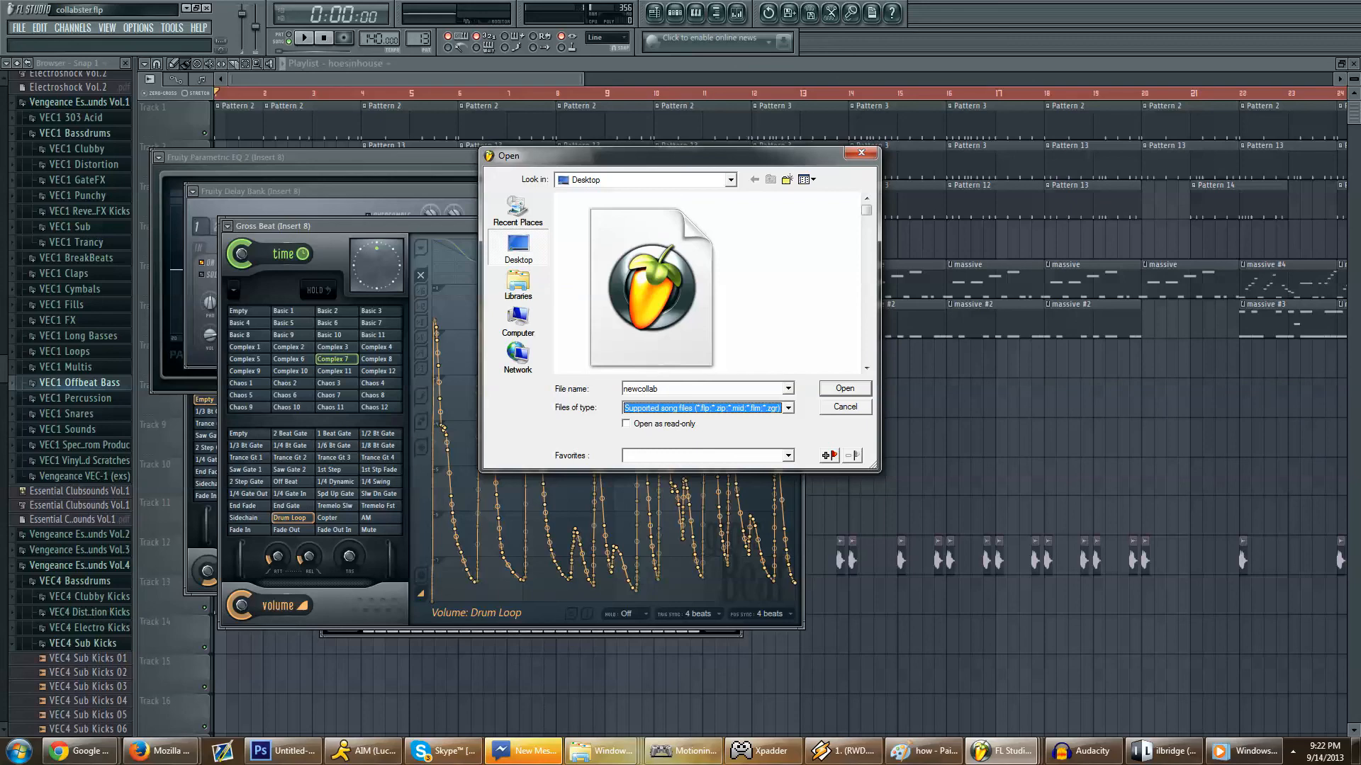
key(Down)
key(Return)
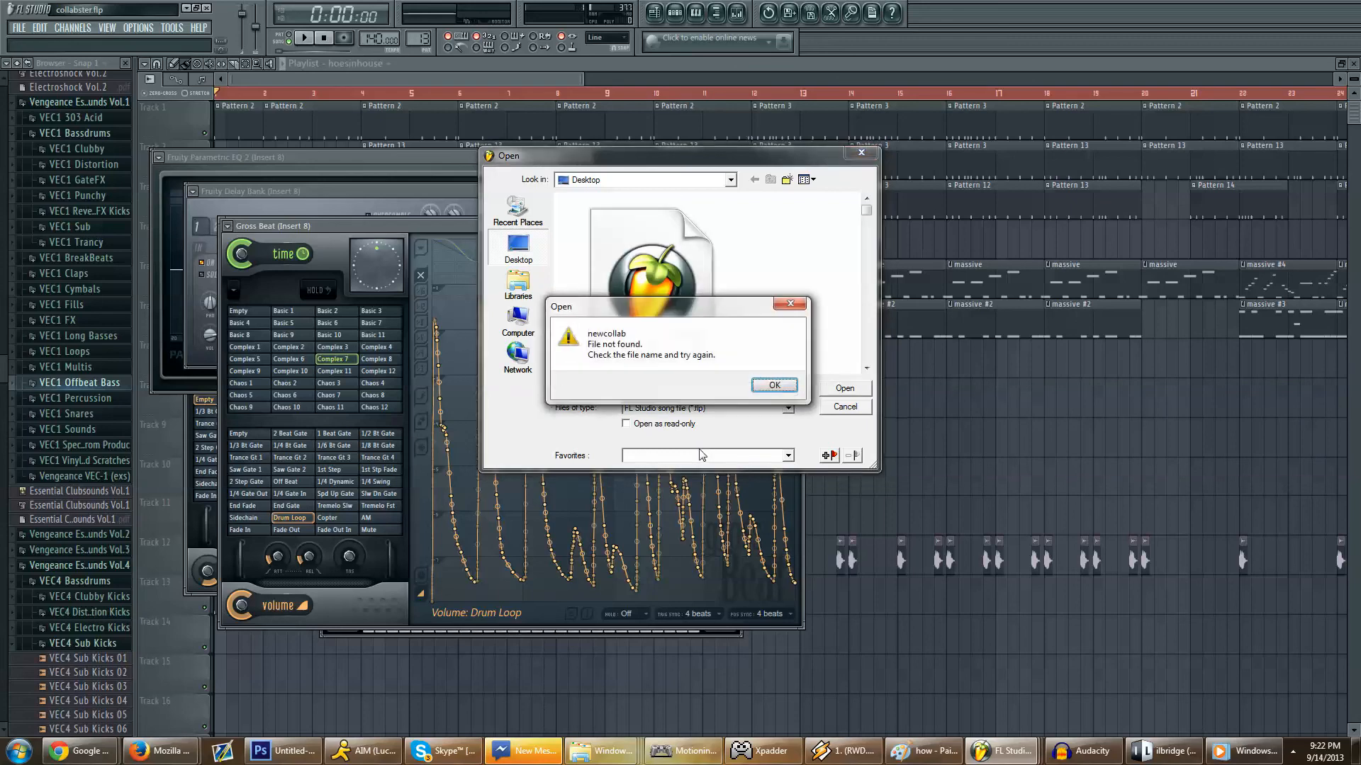
key(Return)
key(Tab)
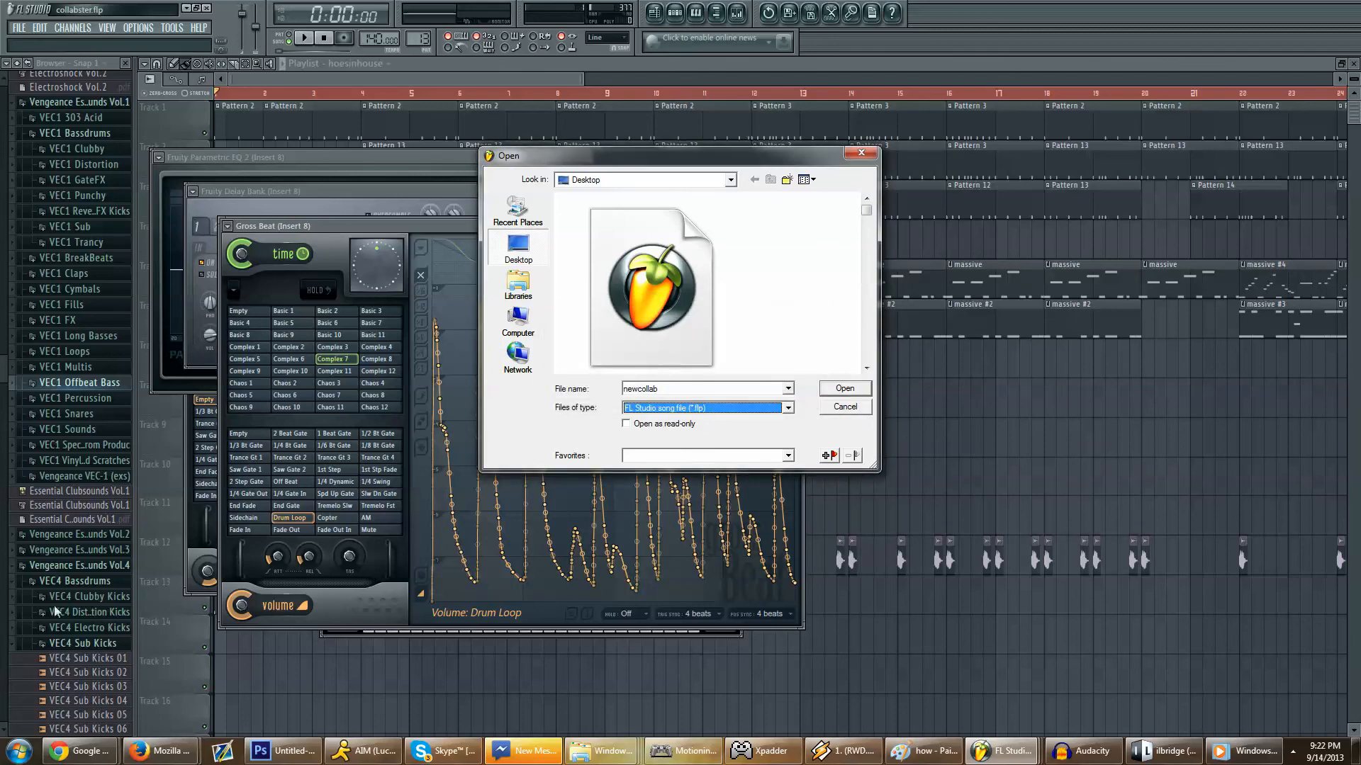
key(Escape)
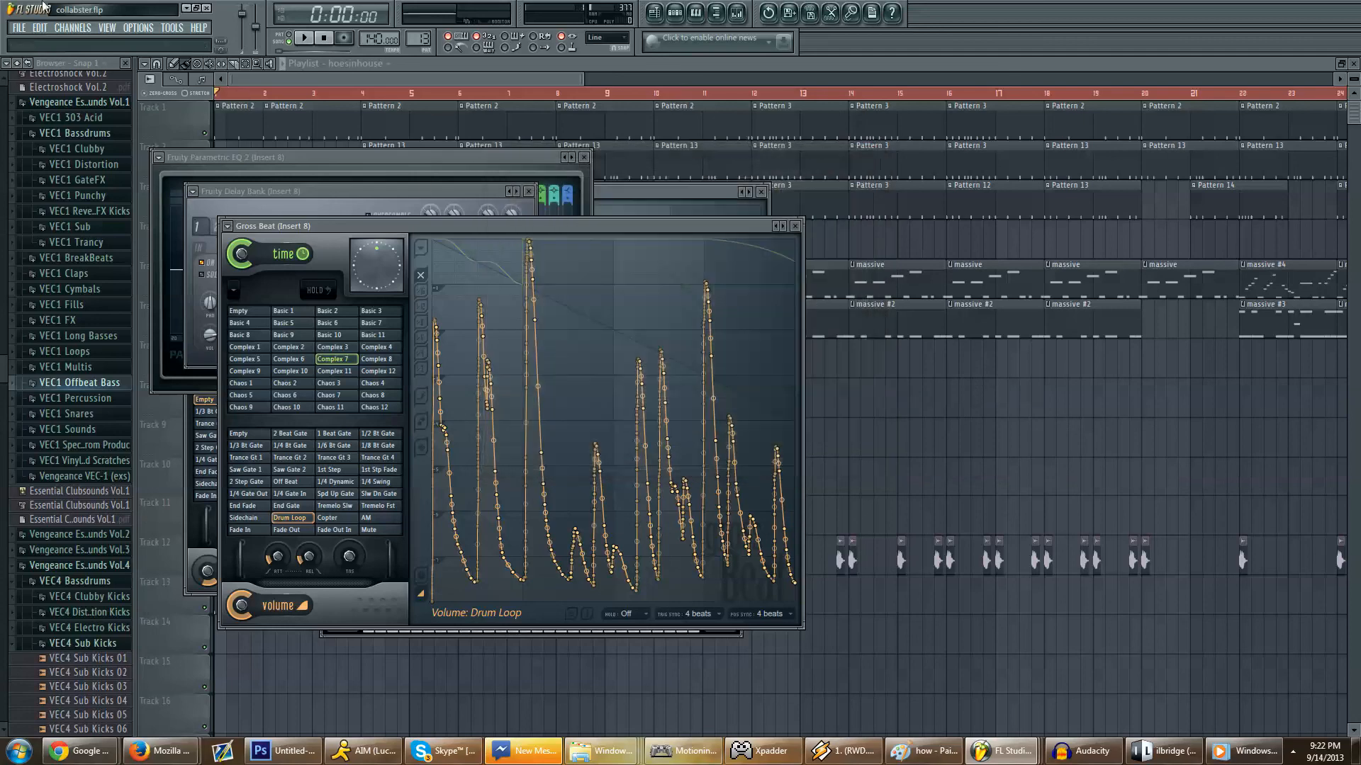
click(26, 28)
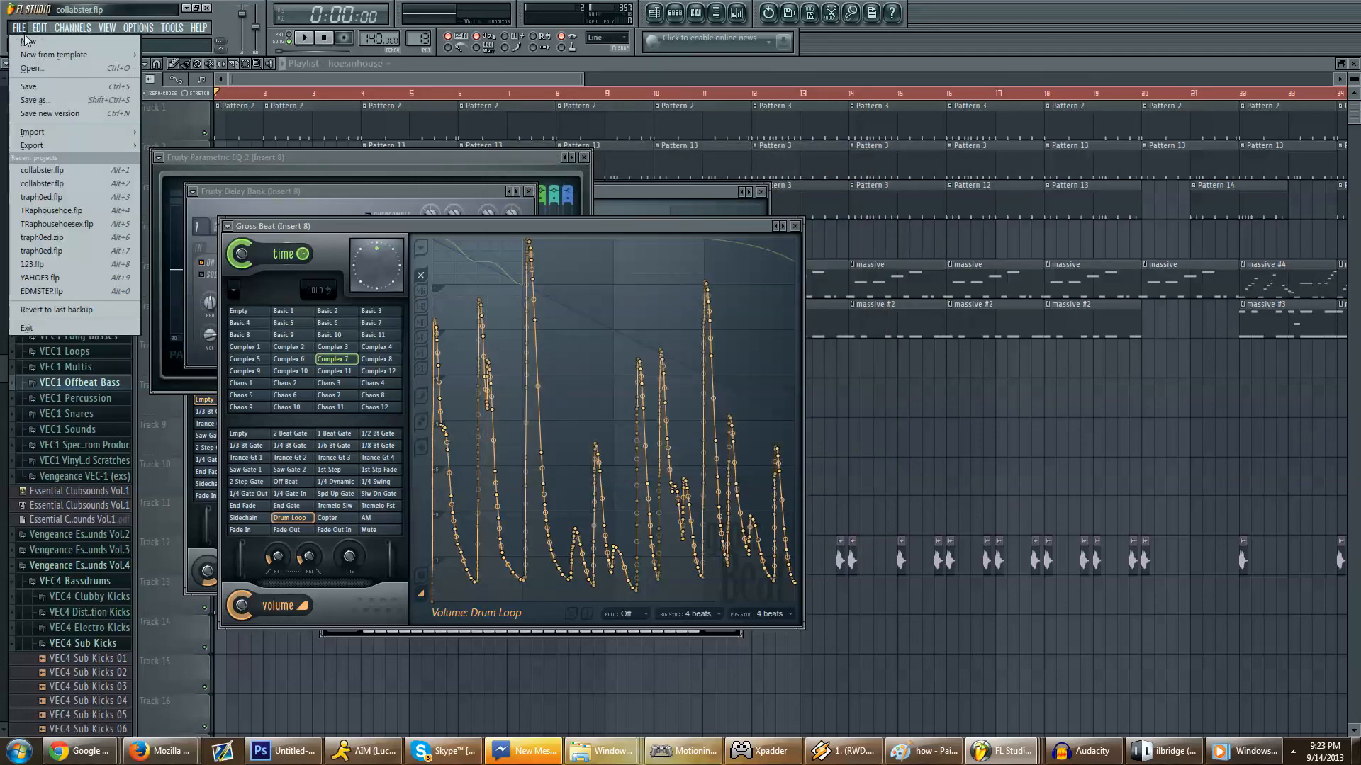
click(30, 42)
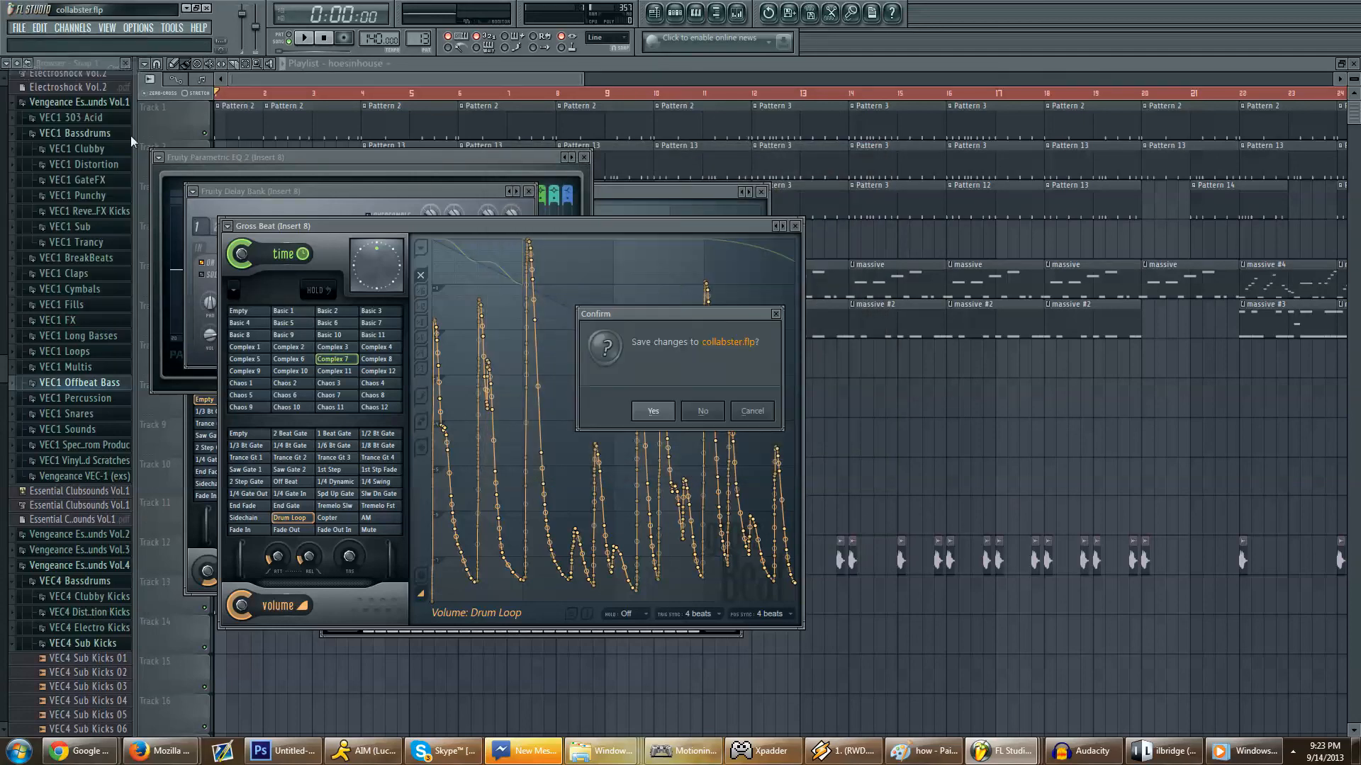
click(713, 418)
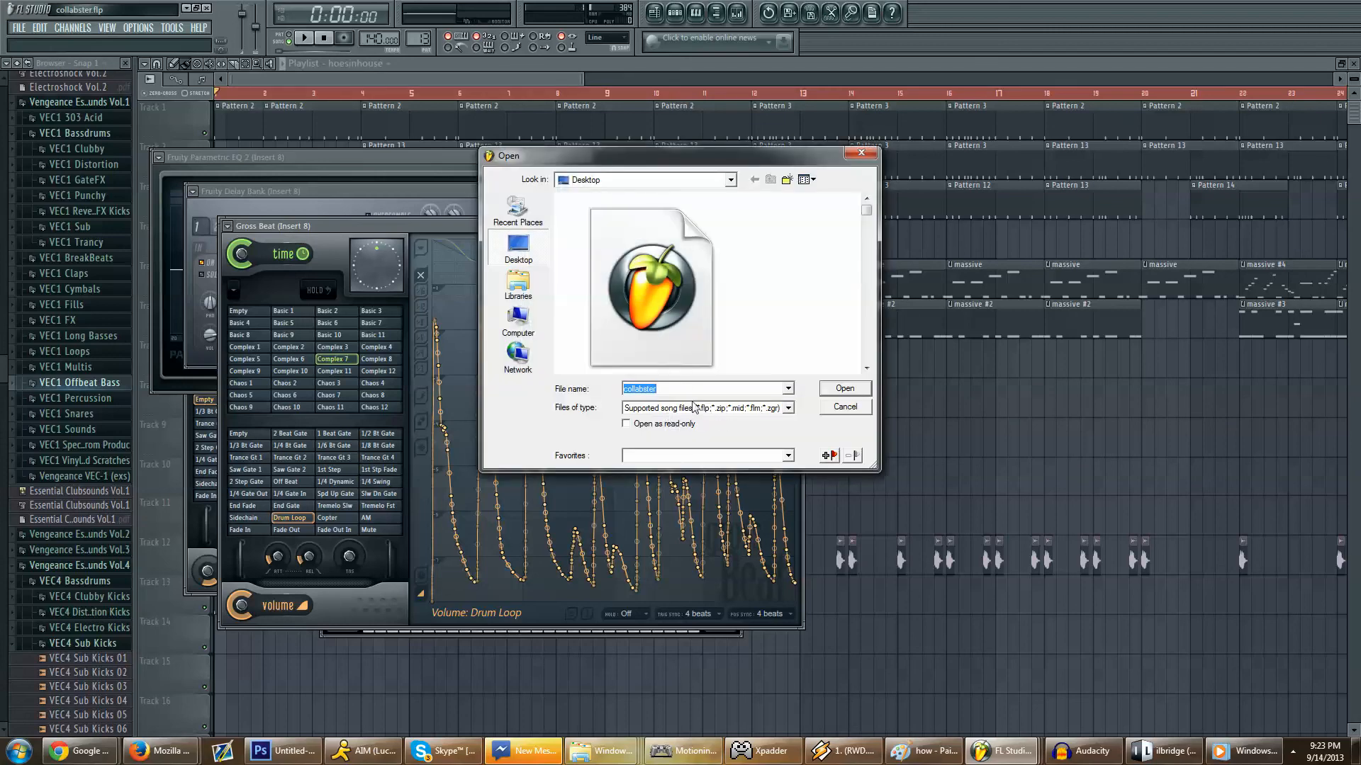
scroll(652, 311, down, 4)
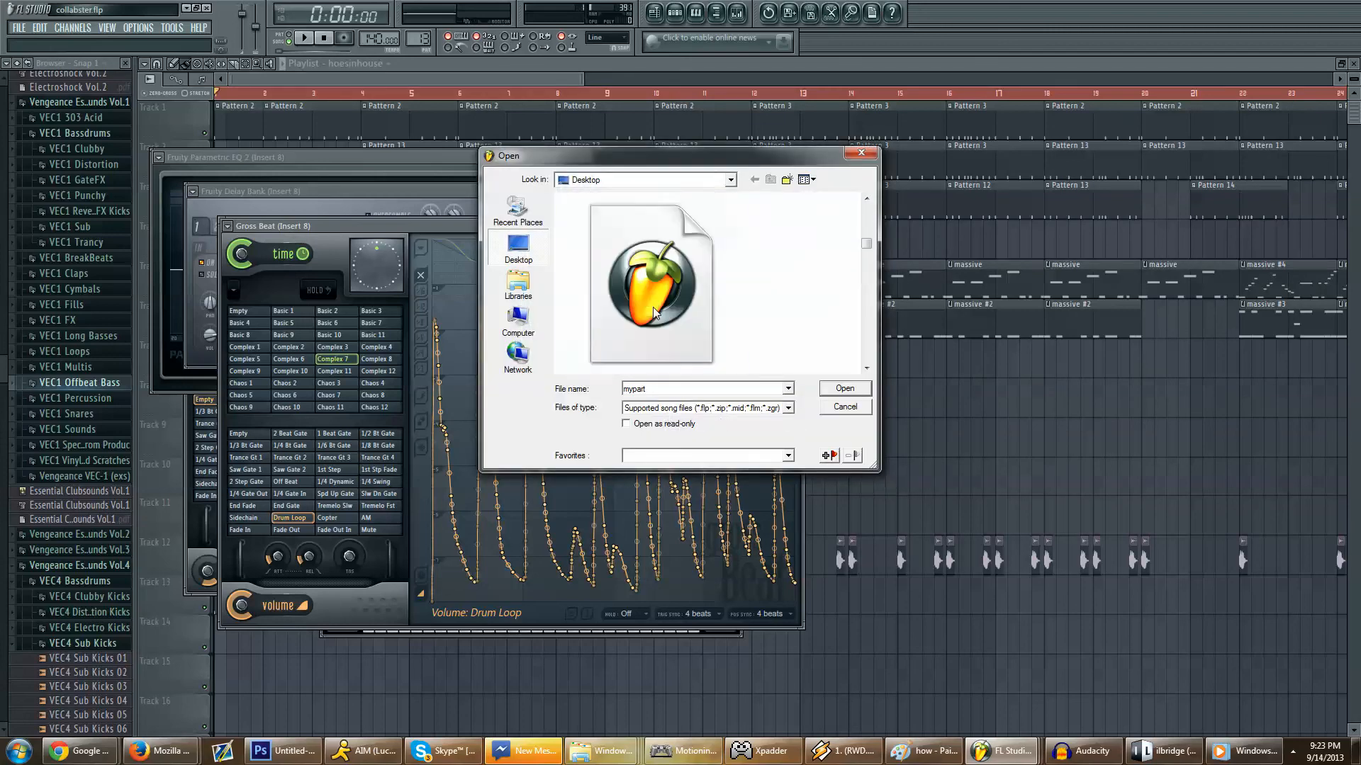
drag(669, 389, 170, 431)
click(850, 410)
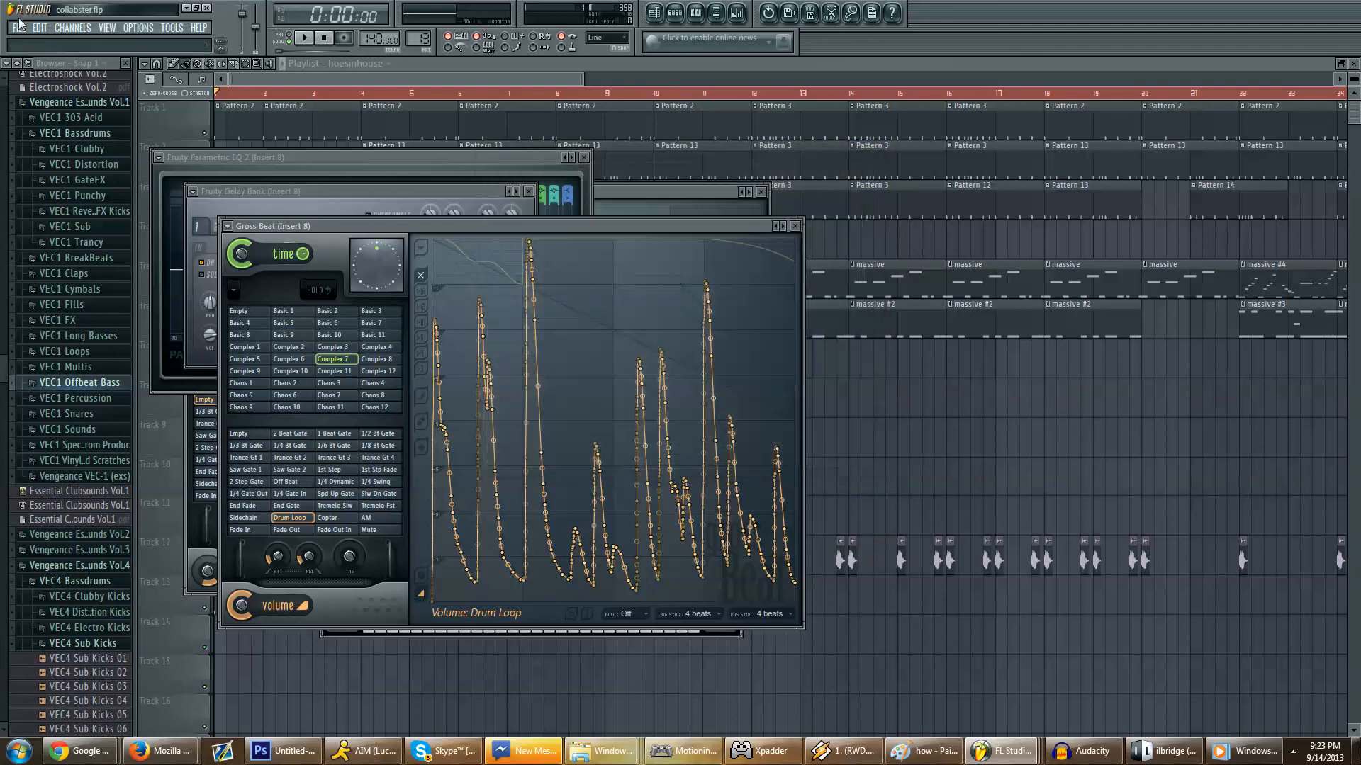
click(19, 27)
click(28, 69)
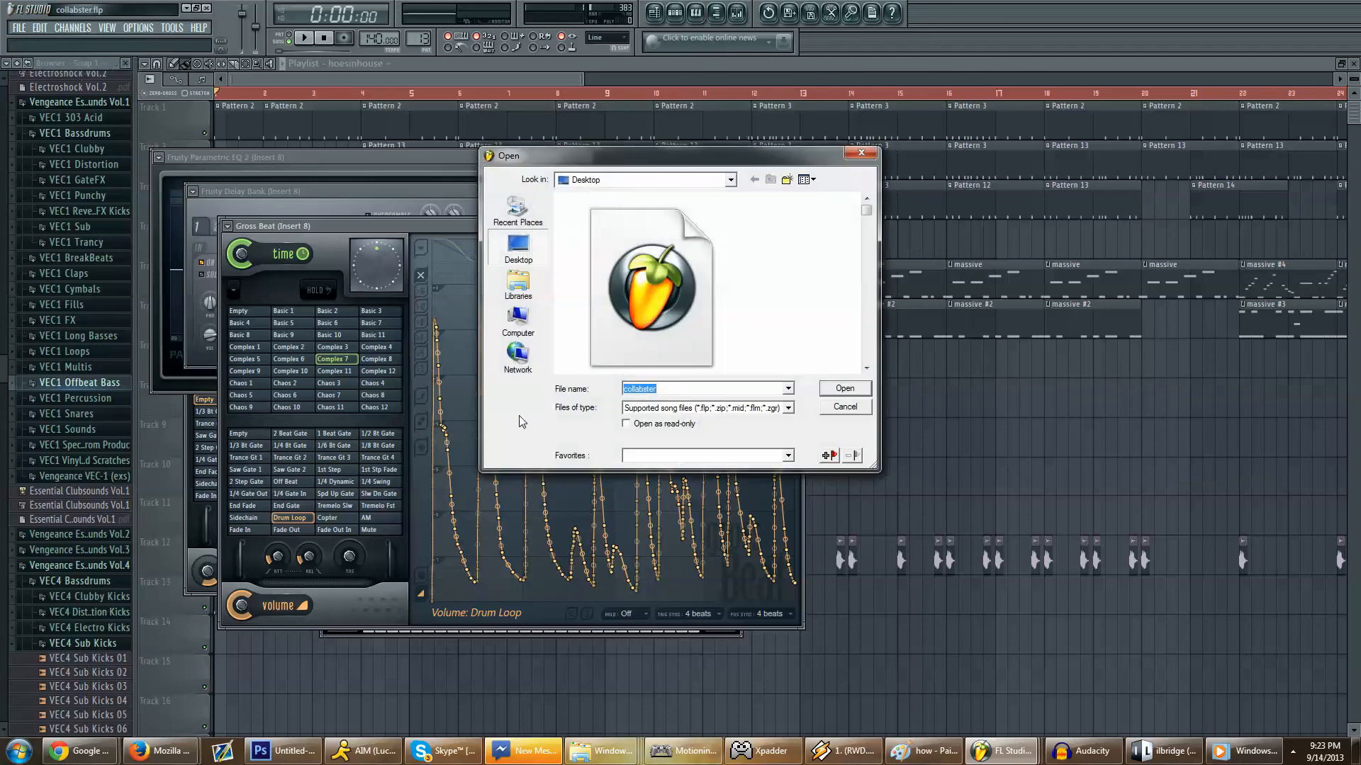
click(518, 321)
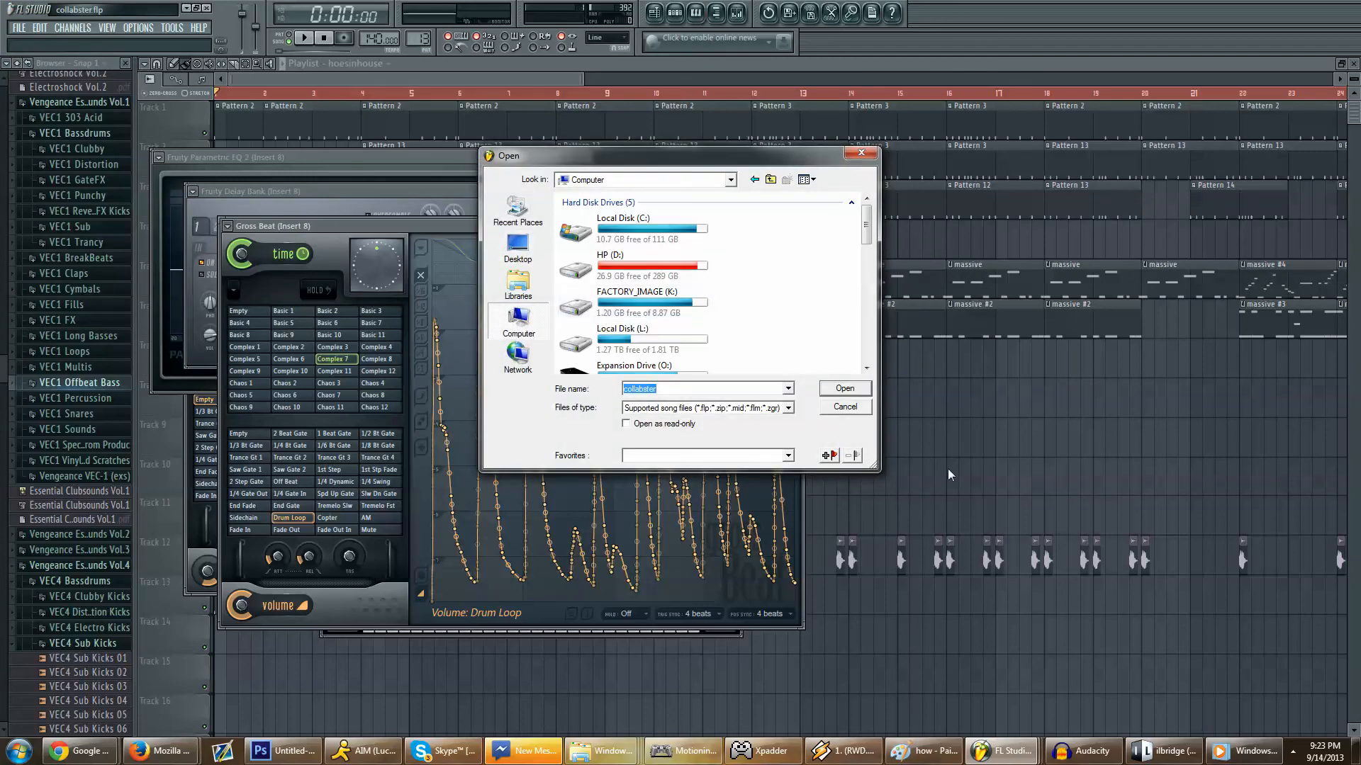
click(854, 413)
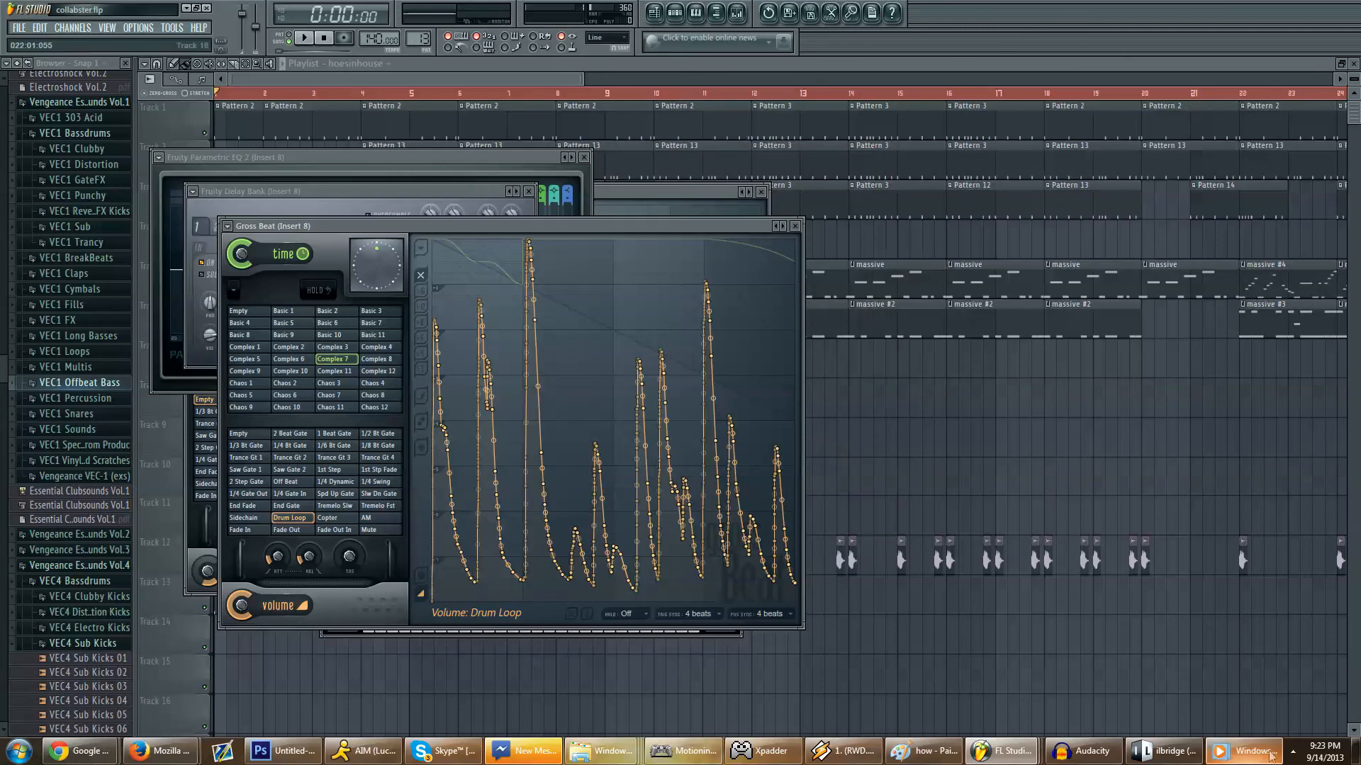
Step: Browse the song files on the Desktop and open the saved collabster.flp project
mouse_move(1259, 760)
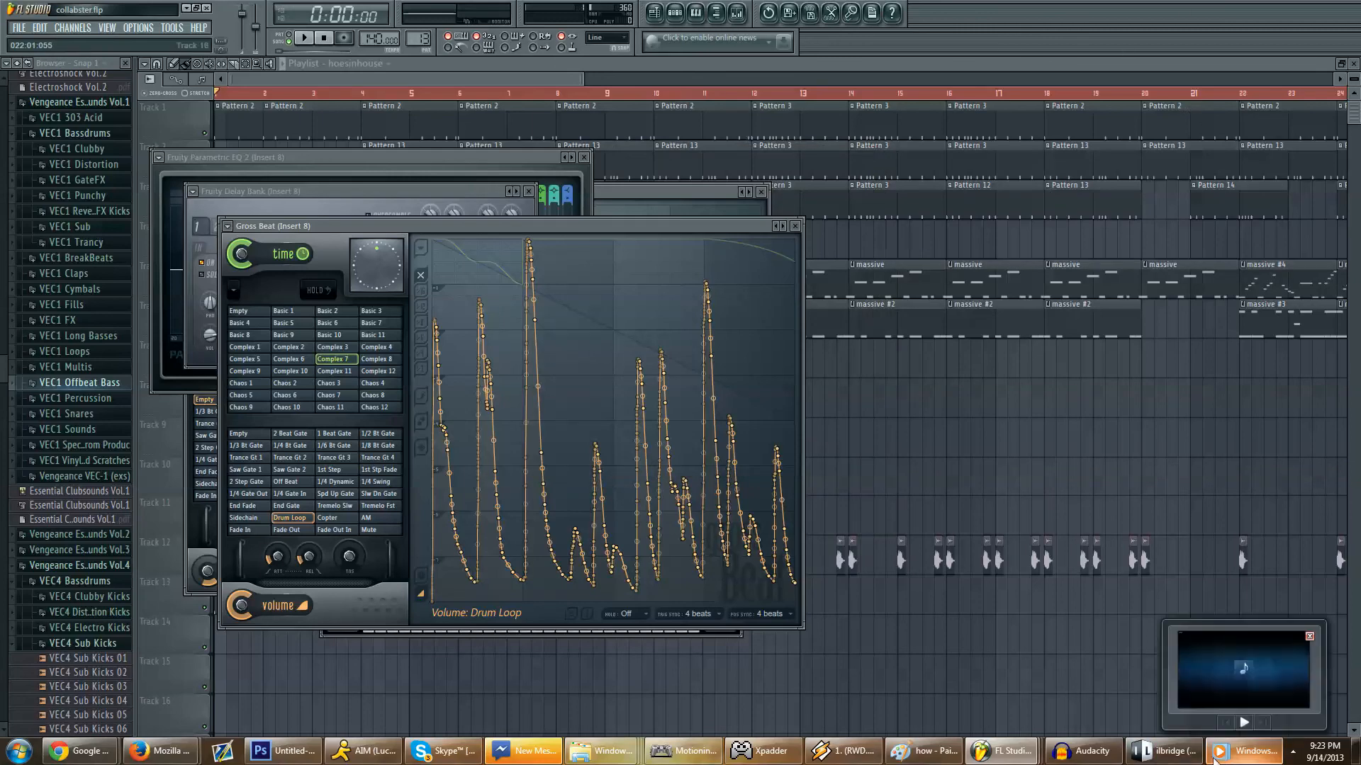
click(19, 28)
click(32, 73)
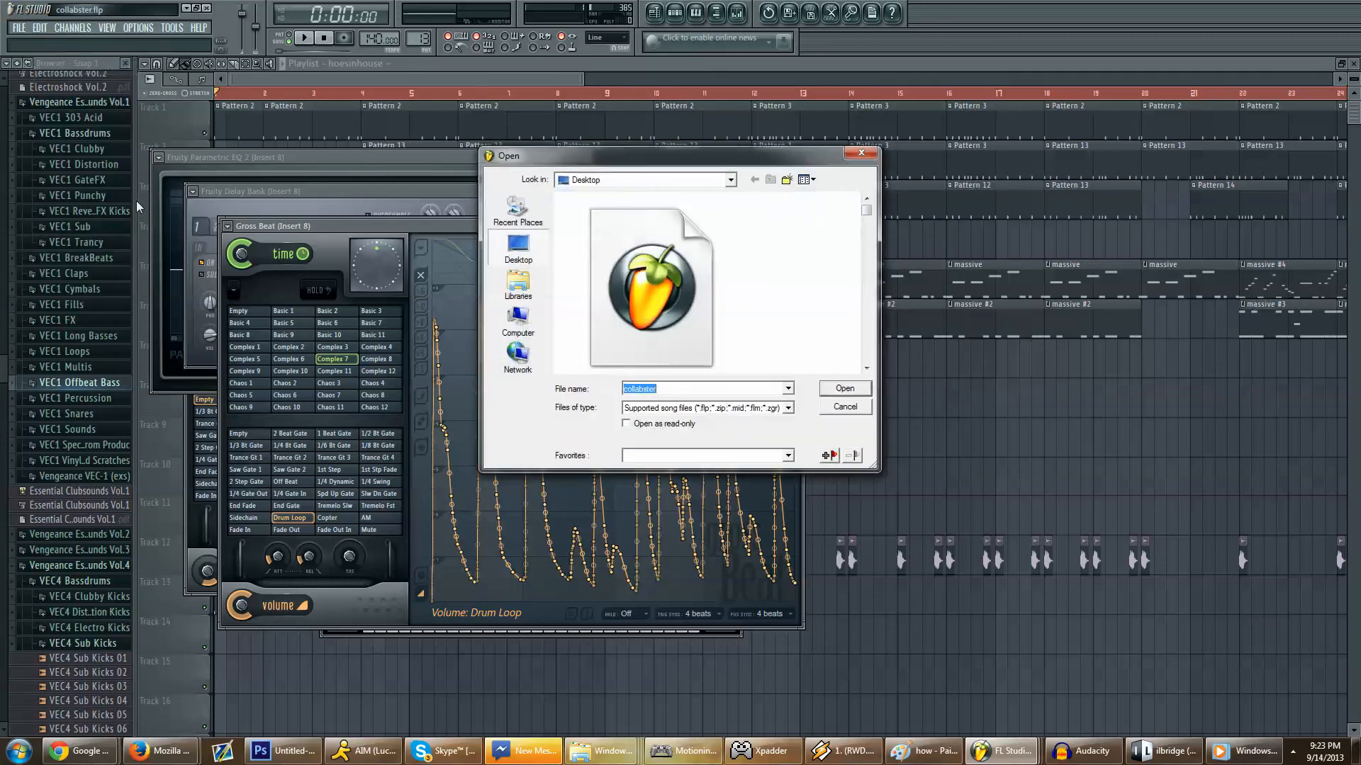
click(705, 306)
scroll(705, 306, down, 1)
scroll(706, 306, down, 3)
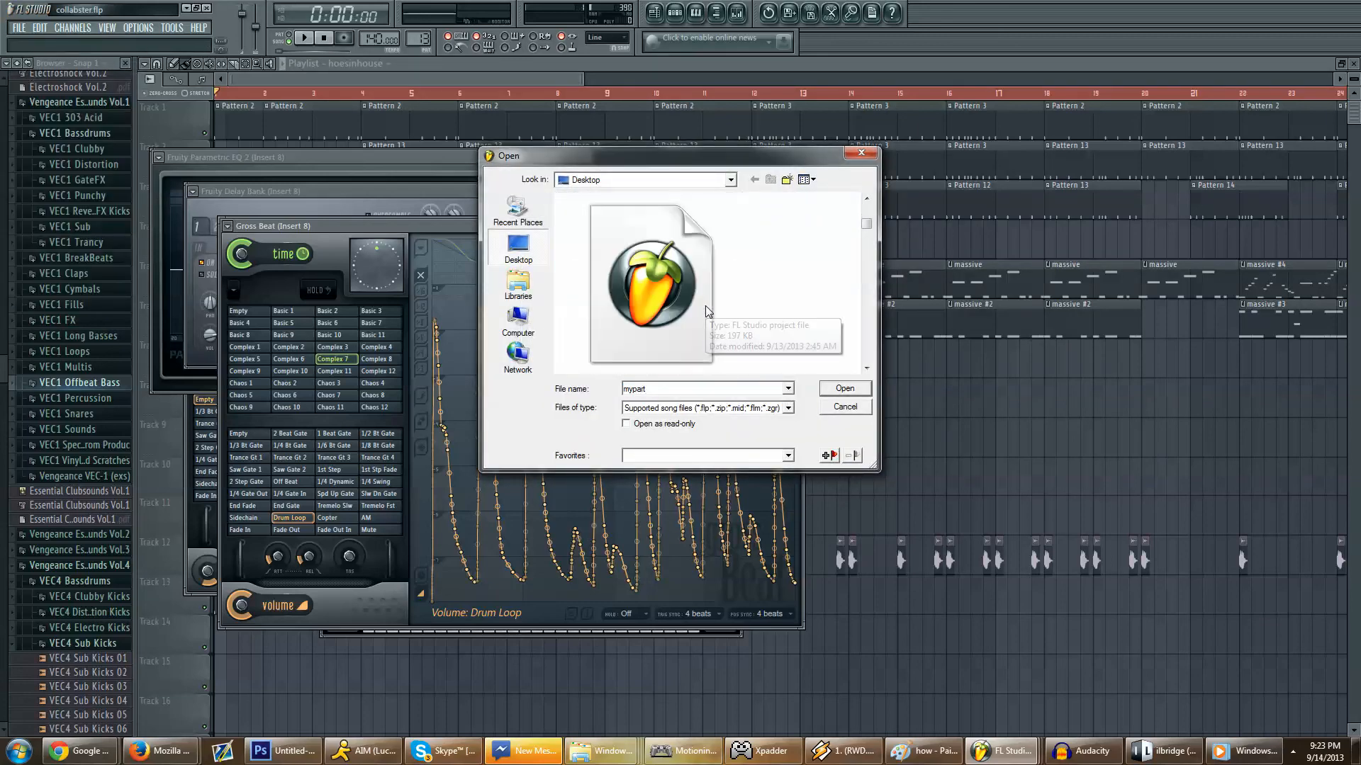
scroll(704, 305, down, 1)
scroll(704, 305, down, 1)
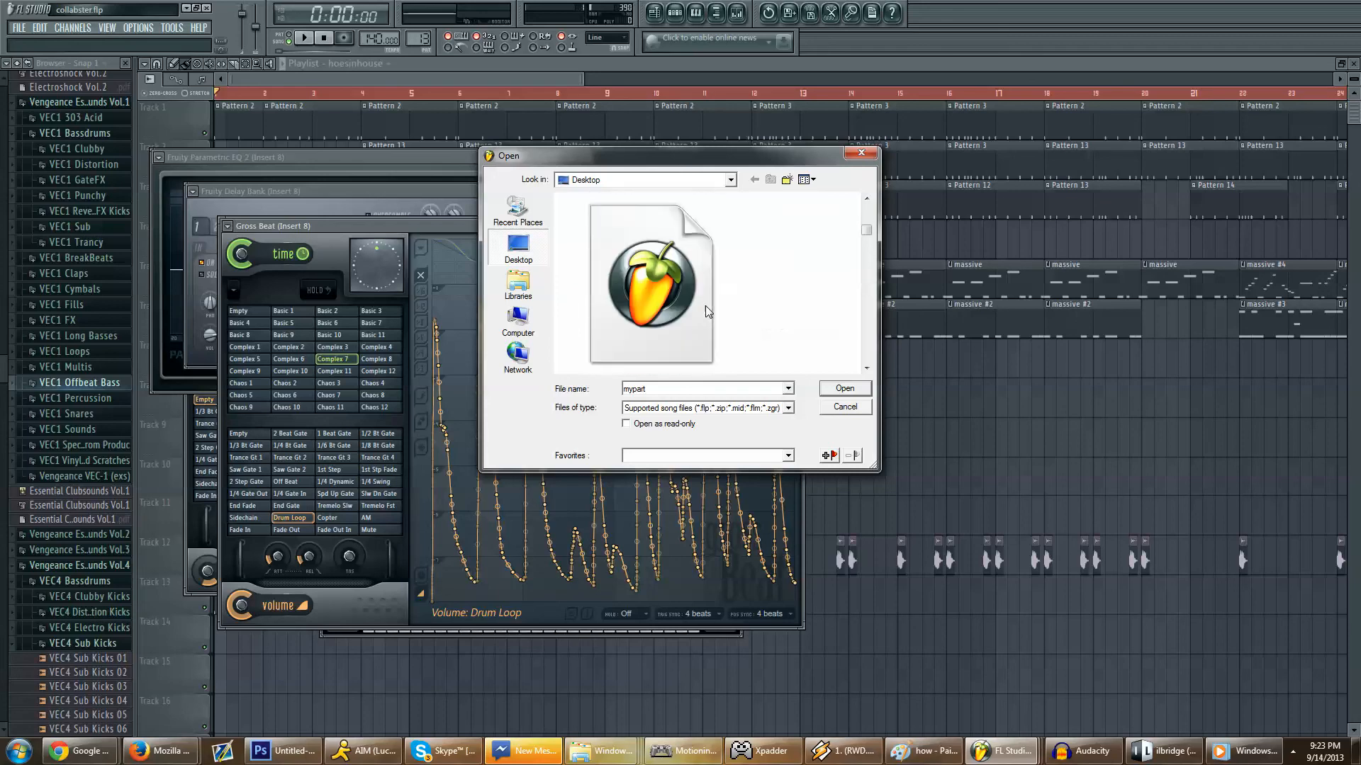
scroll(704, 304, down, 2)
double_click(659, 264)
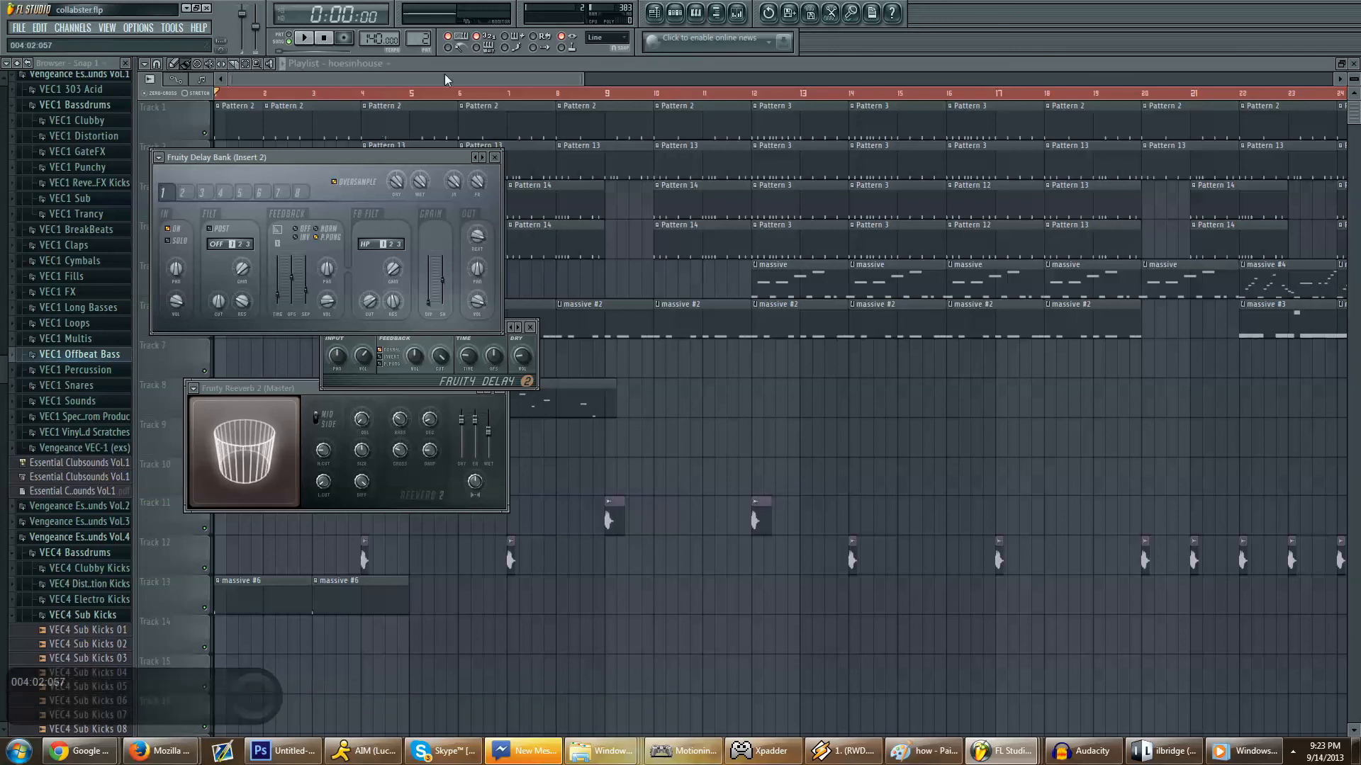
Step: Close the plugin windows, play the song and look through the playlist to about bar 45 and back to bar 1
key(F12)
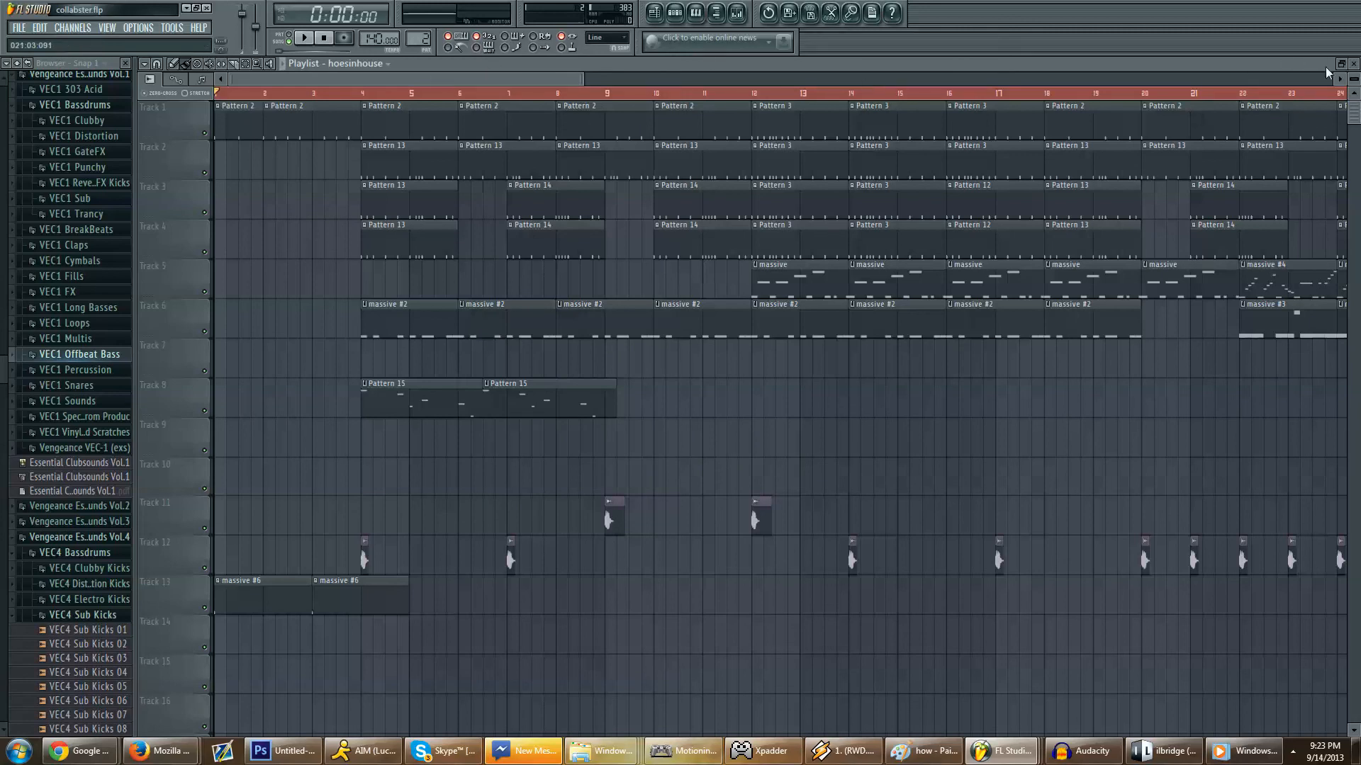
key(space)
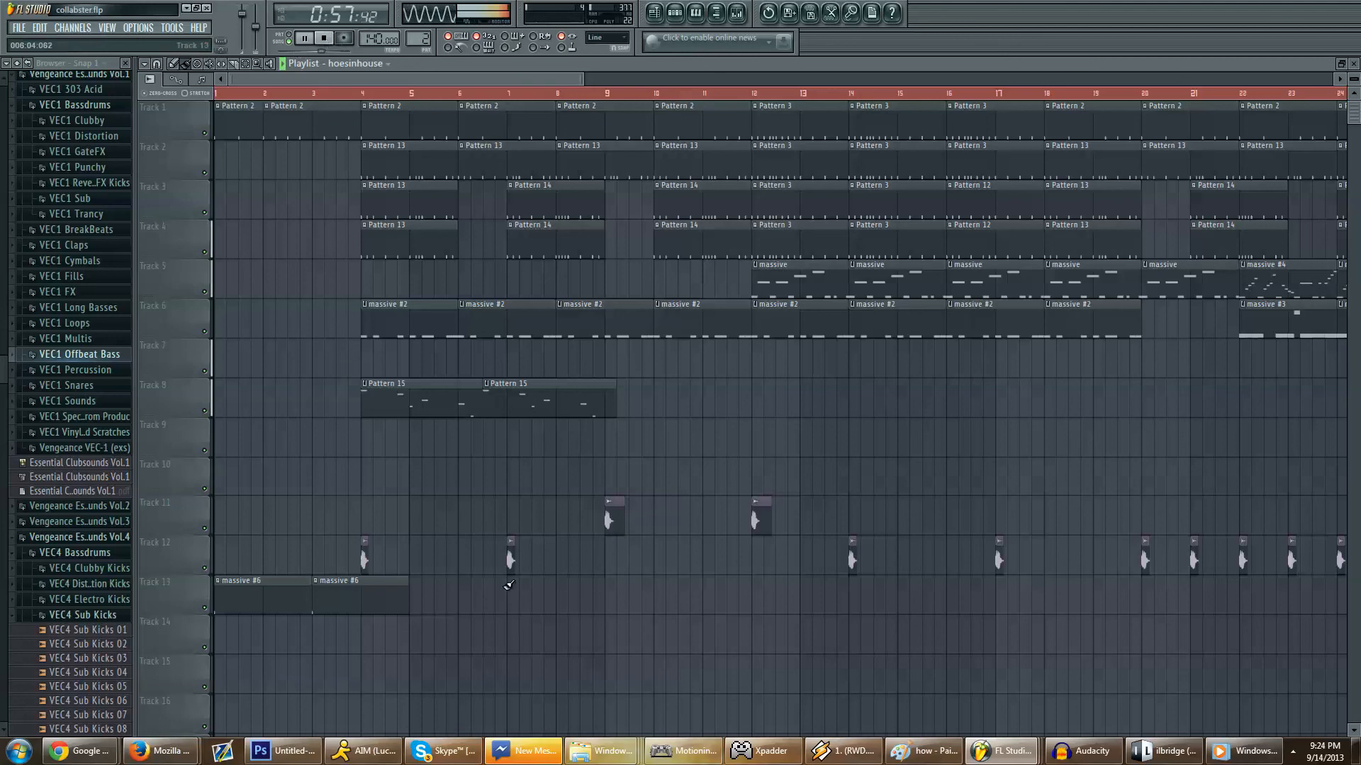
drag(556, 76, 999, 113)
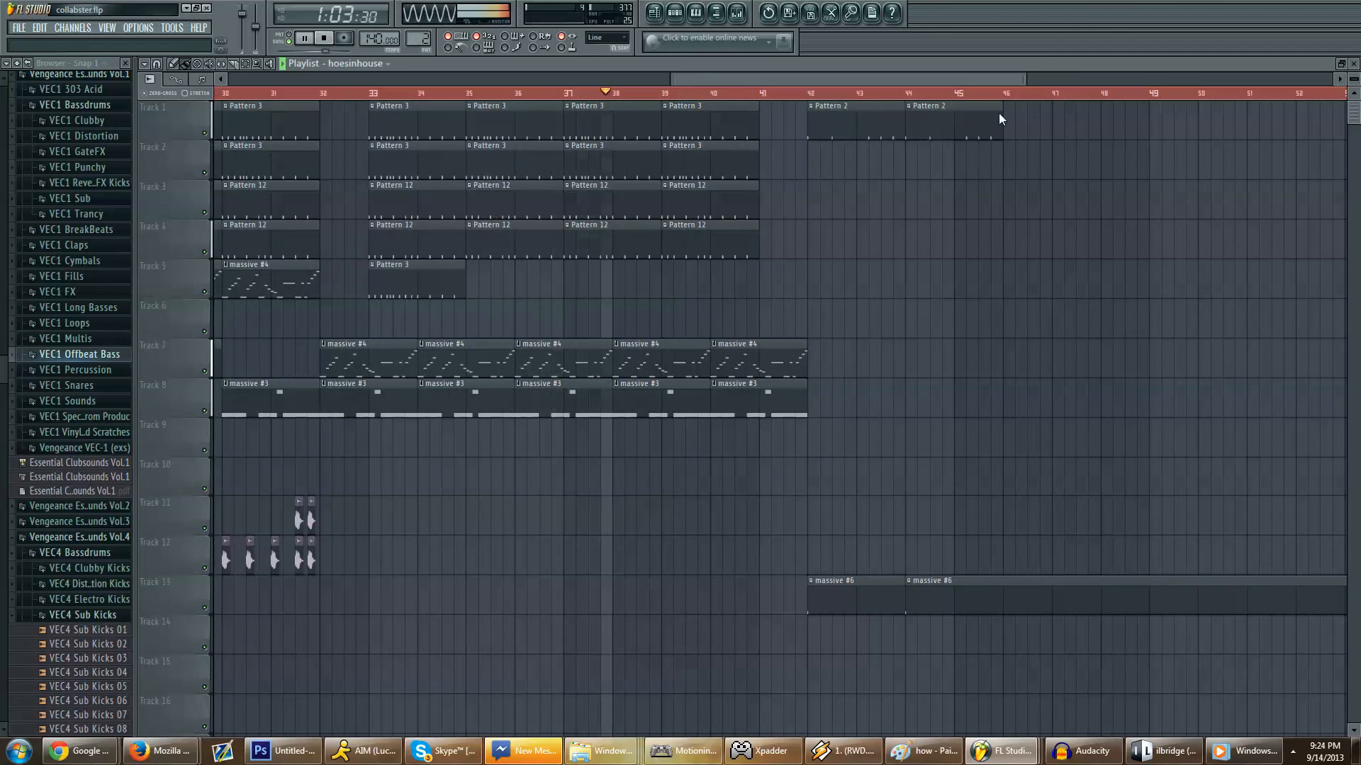
drag(999, 114, 966, 161)
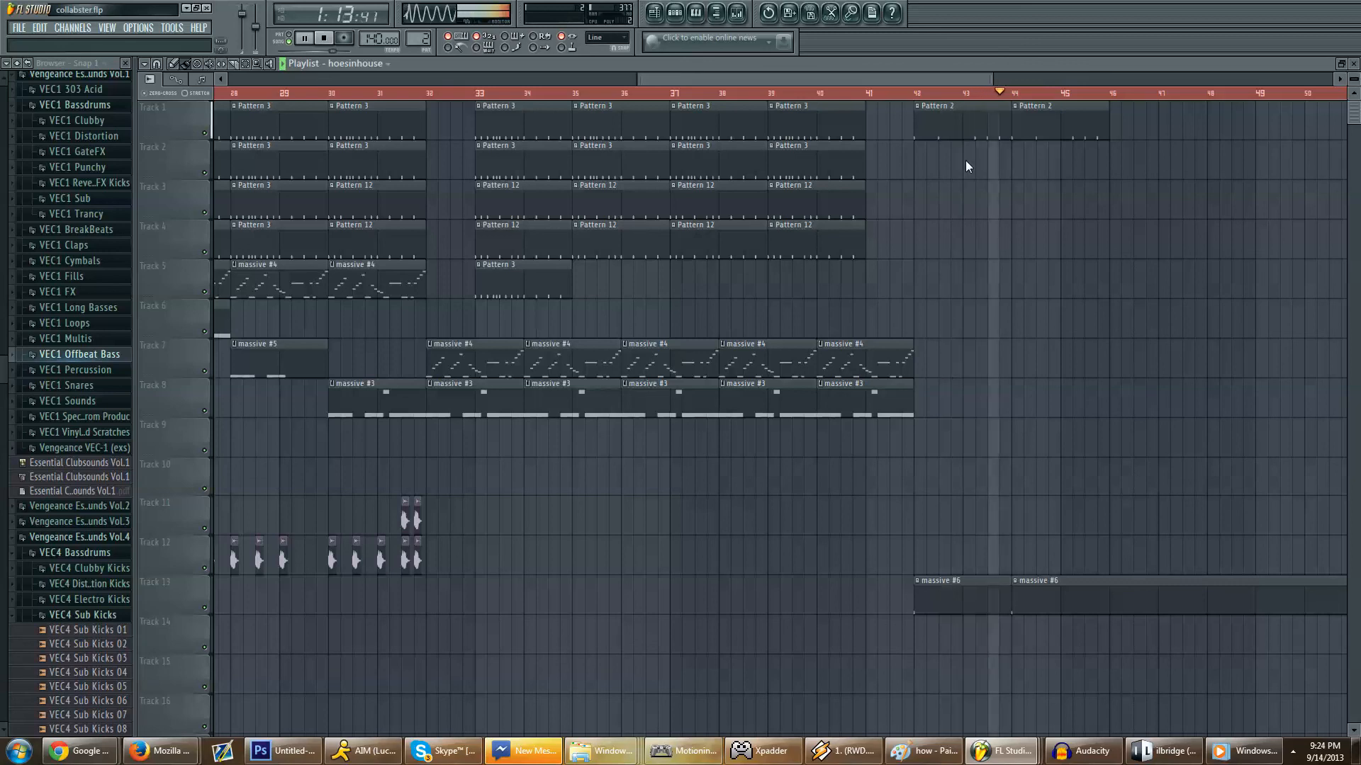
drag(965, 160, 419, 227)
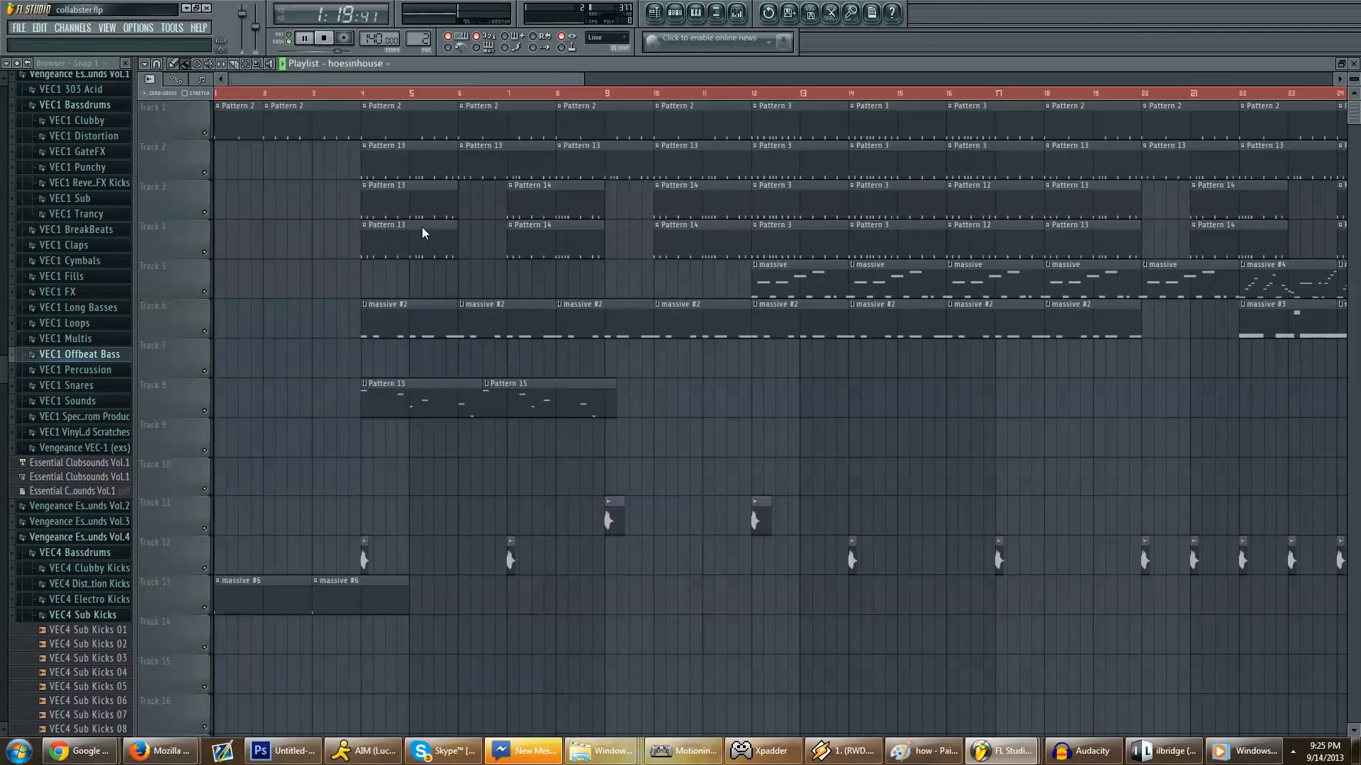